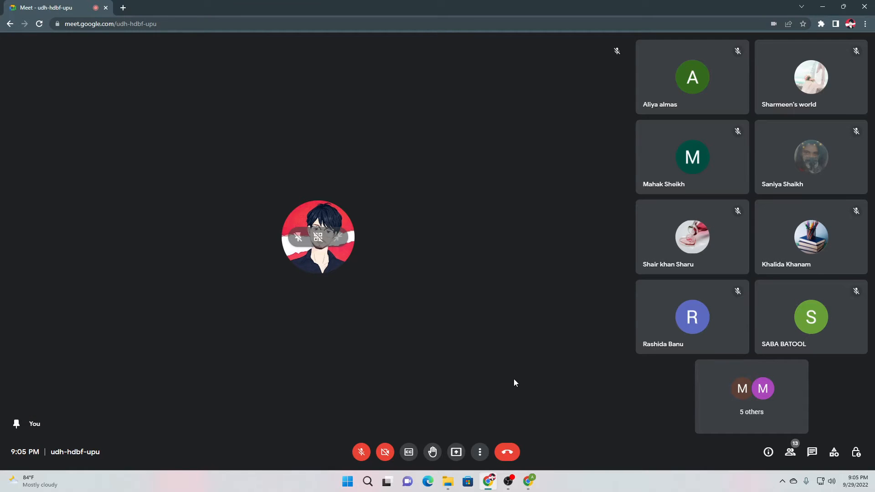
# Unmute the microphone and present your entire screen to the Meet call
pyautogui.click(362, 451)
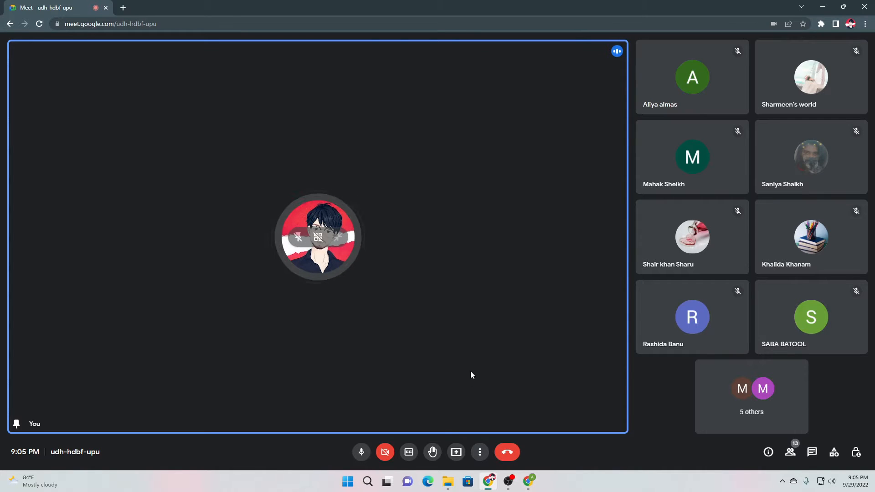
pyautogui.click(456, 451)
pyautogui.click(492, 386)
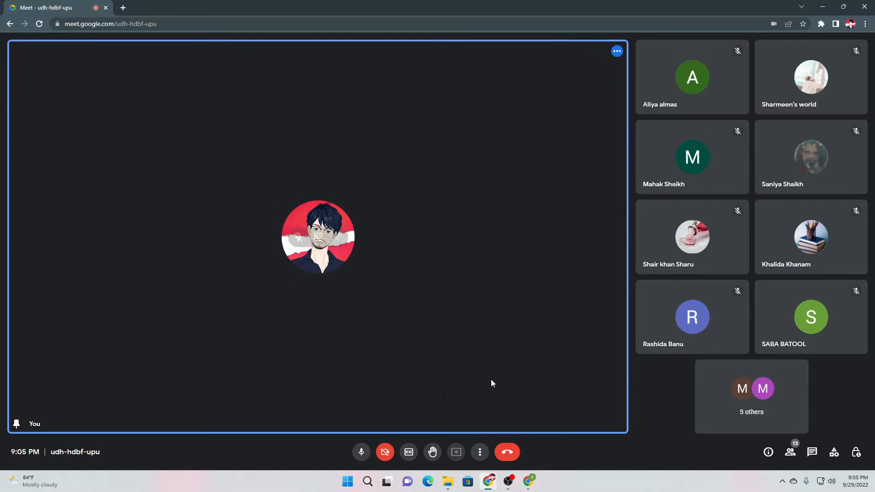
pyautogui.click(519, 211)
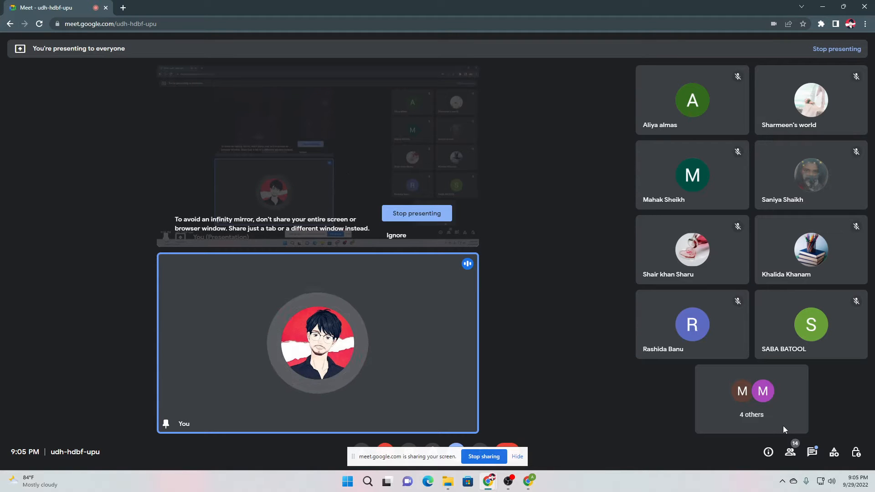
# Check the in-call messages, then switch to the window with the course thumbnail
pyautogui.click(813, 452)
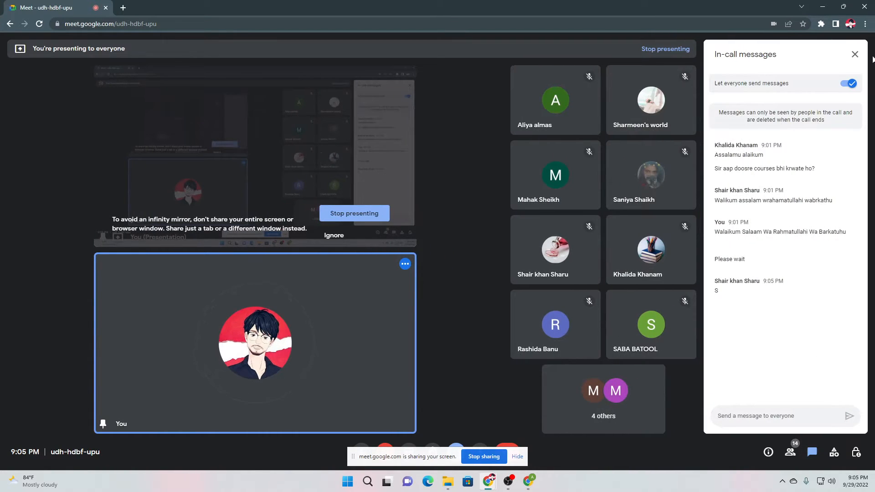
pyautogui.click(856, 54)
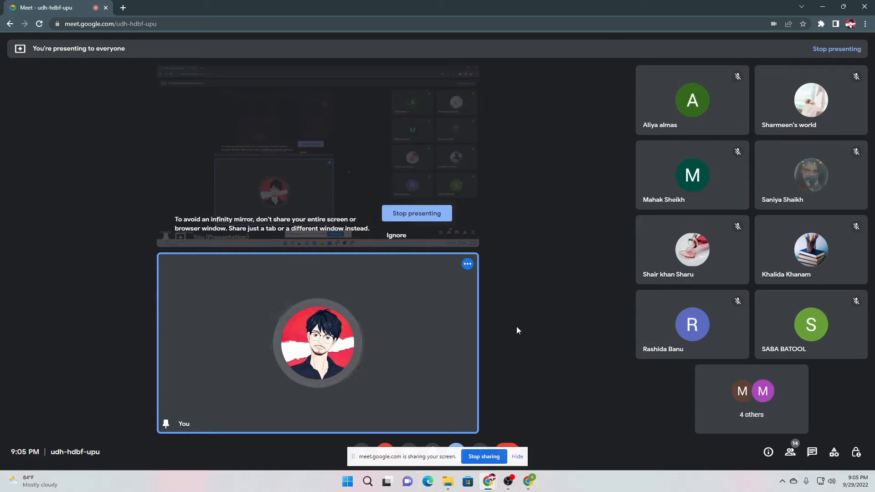
pyautogui.click(528, 481)
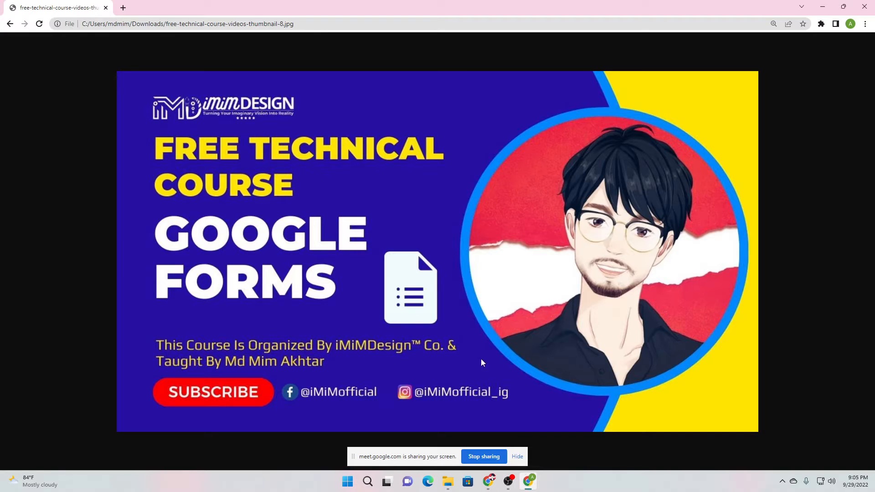
# Open Google Forms in a new Chrome tab from the Google apps launcher
pyautogui.click(124, 8)
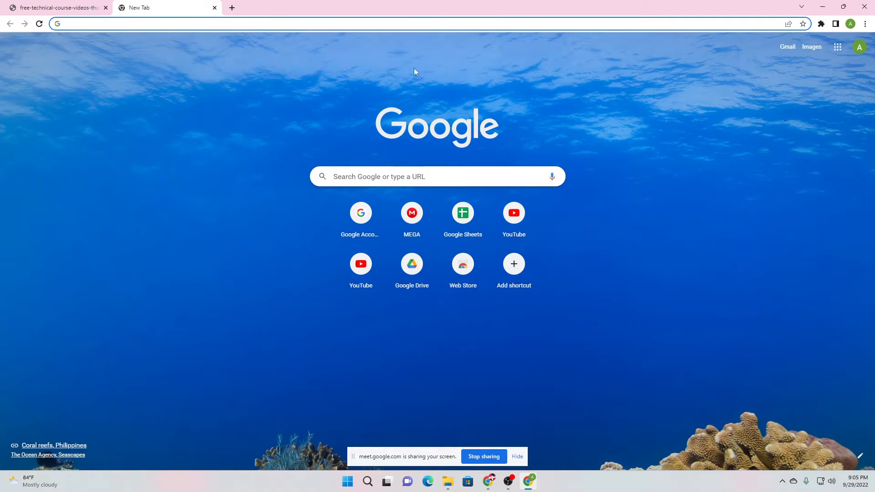
pyautogui.click(838, 47)
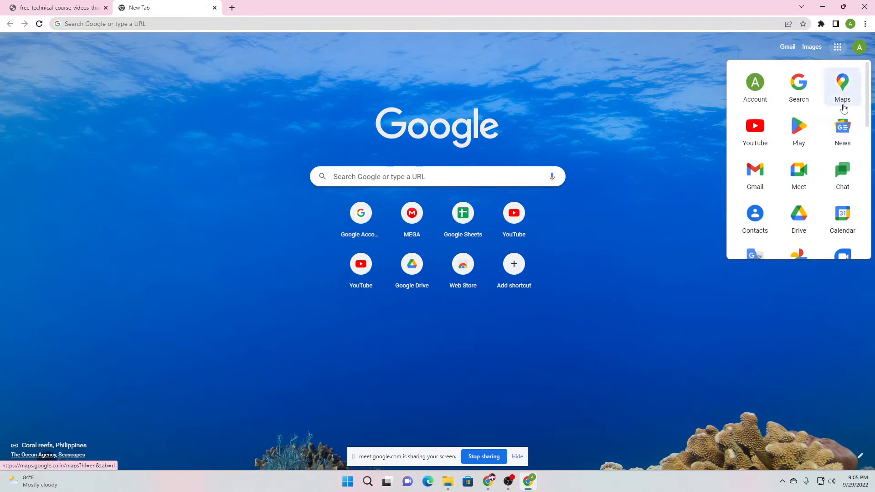
pyautogui.scroll(-1, 823, 188)
pyautogui.scroll(-7, 824, 189)
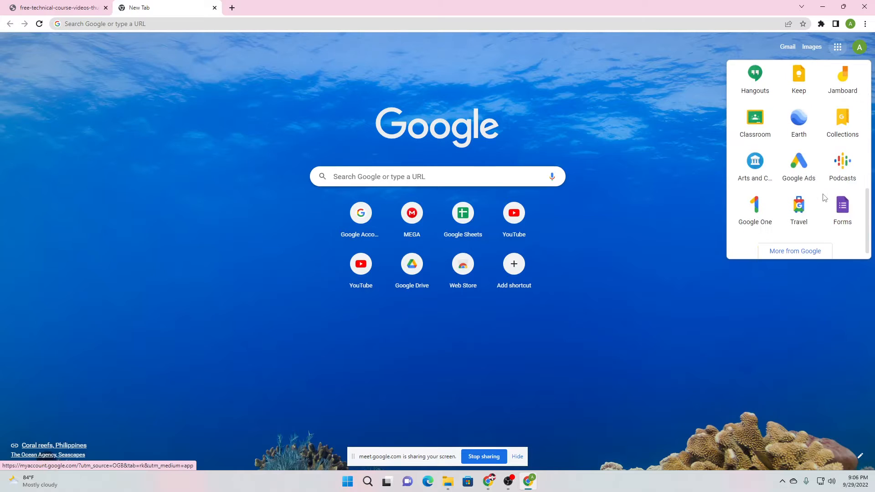
pyautogui.click(842, 212)
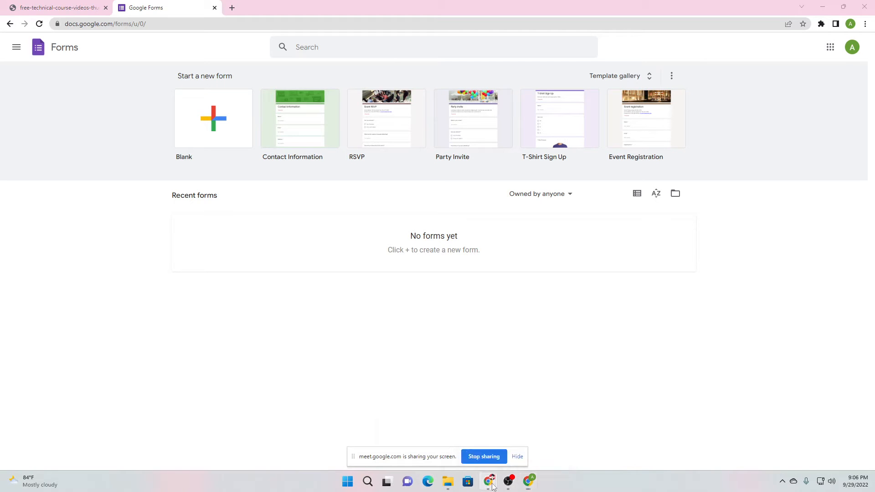
# Admit everyone waiting in the Meet call, then start a Blank form in Google Forms
pyautogui.moveTo(490, 482)
pyautogui.click(474, 440)
pyautogui.click(529, 84)
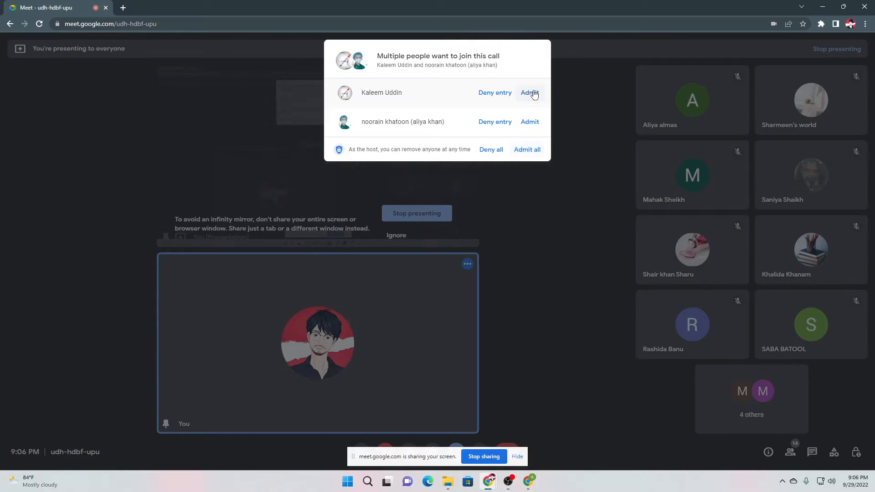
pyautogui.click(529, 154)
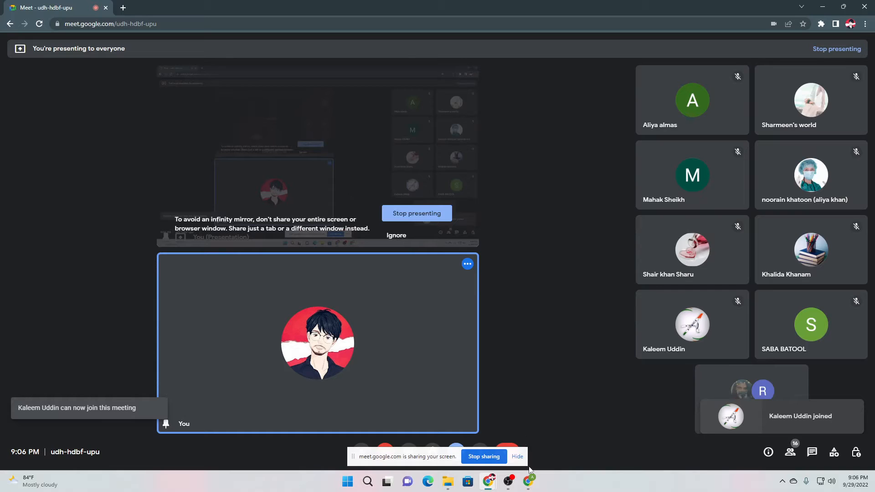
pyautogui.click(530, 477)
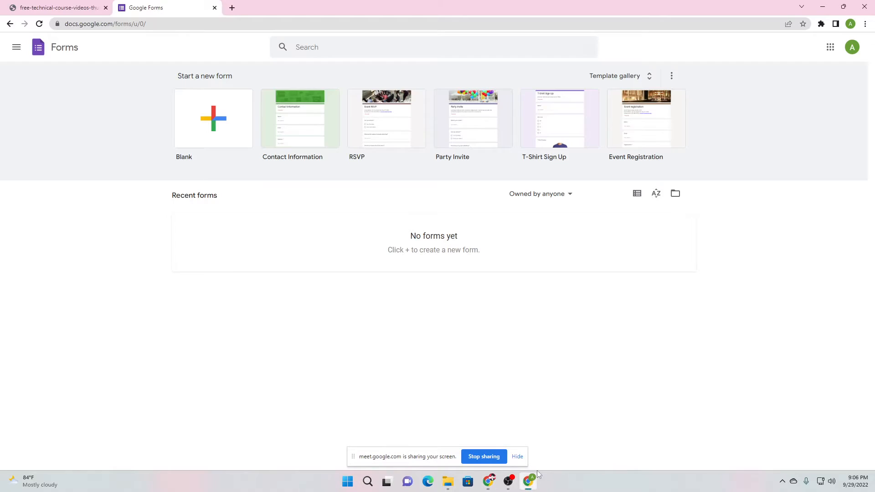
pyautogui.click(211, 130)
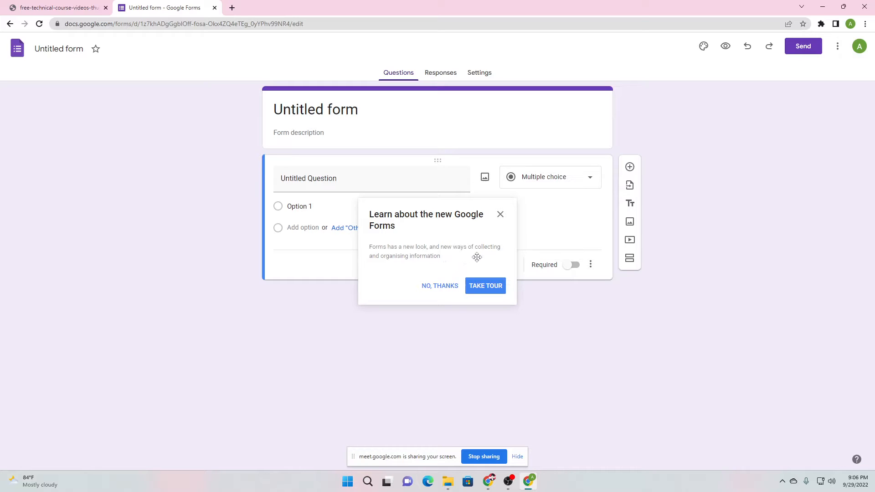
# Step through the new-editor tour ('Add a question', 'Choose a theme') until it closes
pyautogui.click(491, 288)
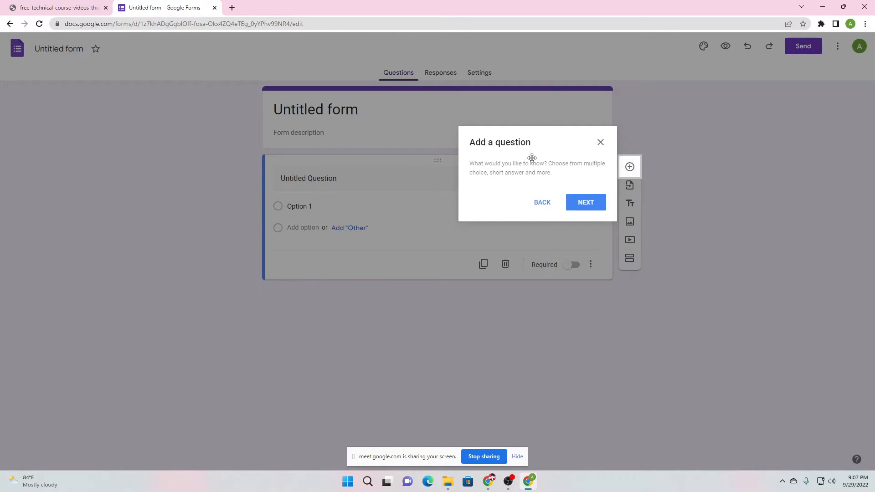
pyautogui.click(585, 203)
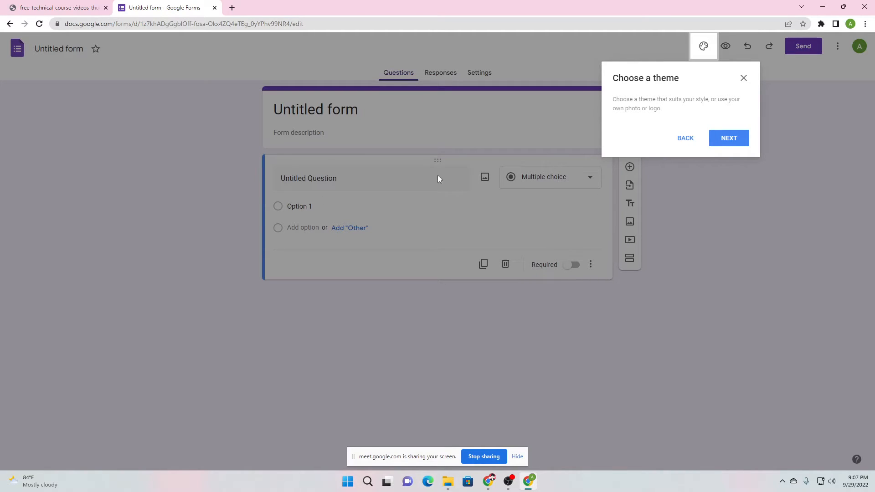
pyautogui.click(728, 138)
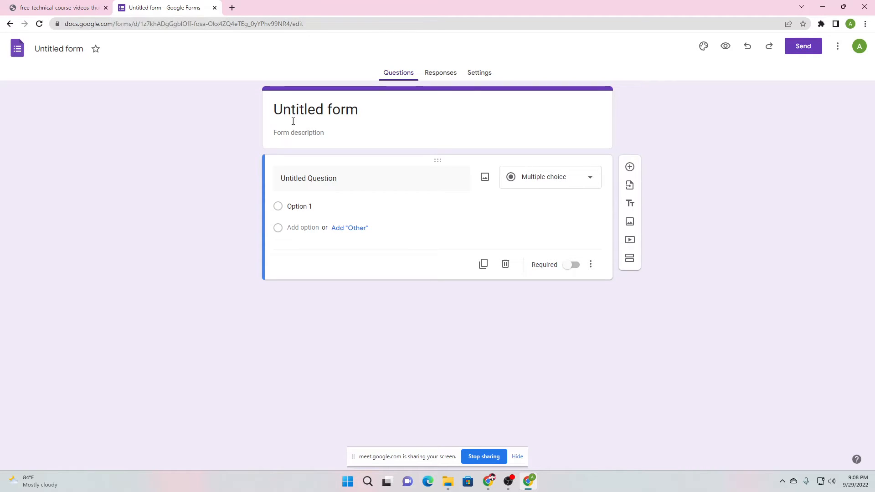
# Rename the form file to 'Admission Form'
pyautogui.click(46, 49)
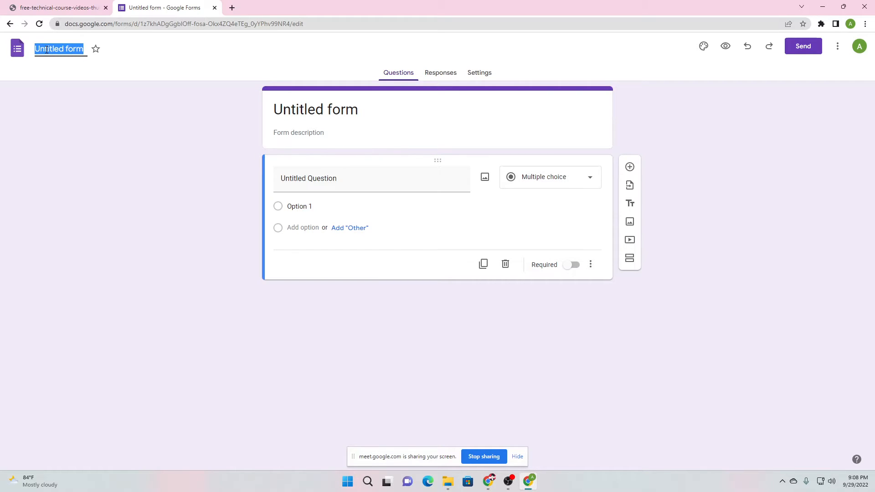
pyautogui.write('Adm')
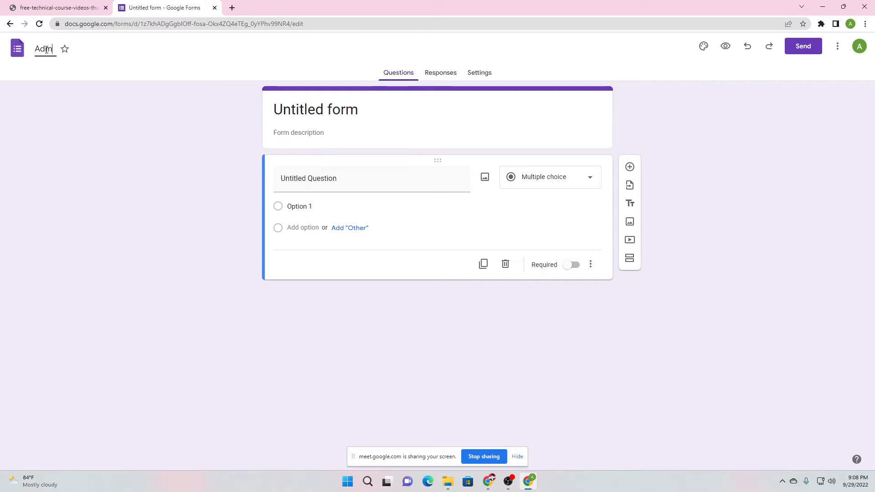
pyautogui.write('ission Form')
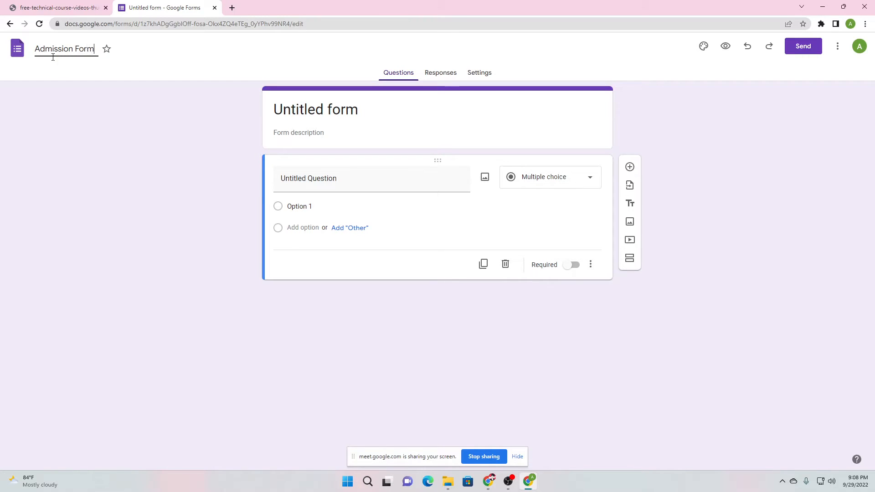
pyautogui.click(64, 130)
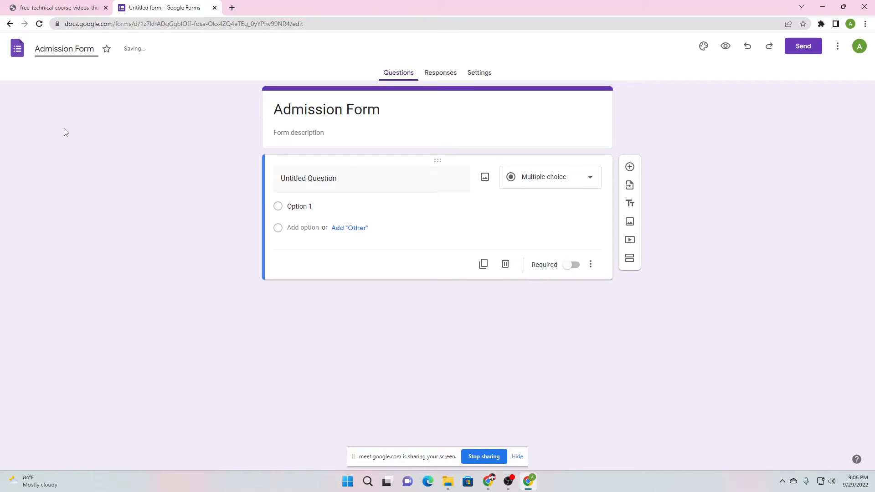
# Change the form heading to 'Admission Form For Class V'
pyautogui.click(324, 110)
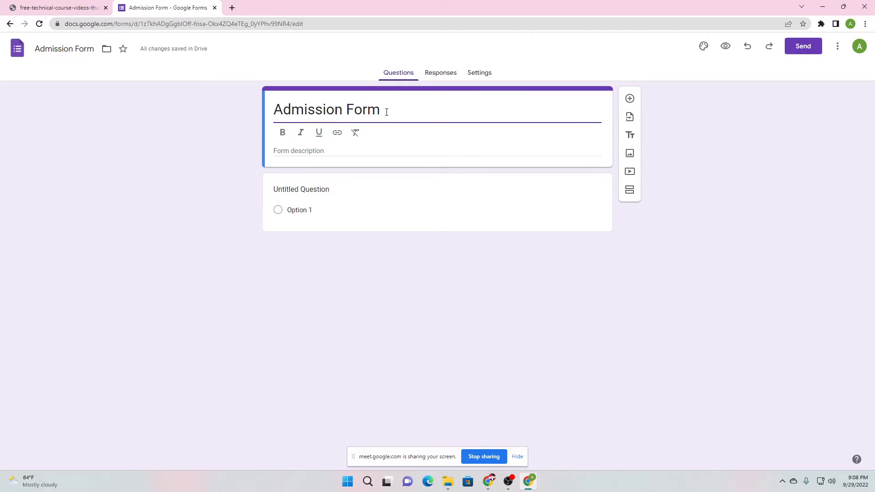
pyautogui.write('For Class ')
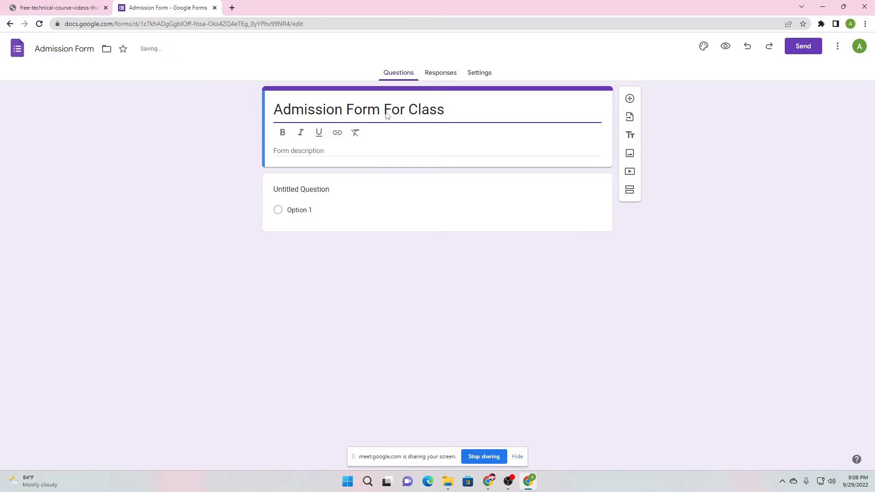
pyautogui.write('V')
pyautogui.click(217, 150)
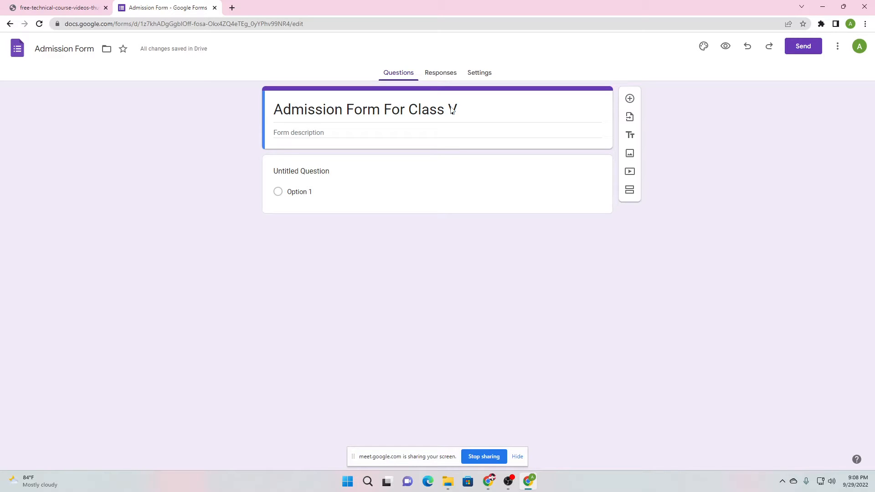
pyautogui.click(334, 131)
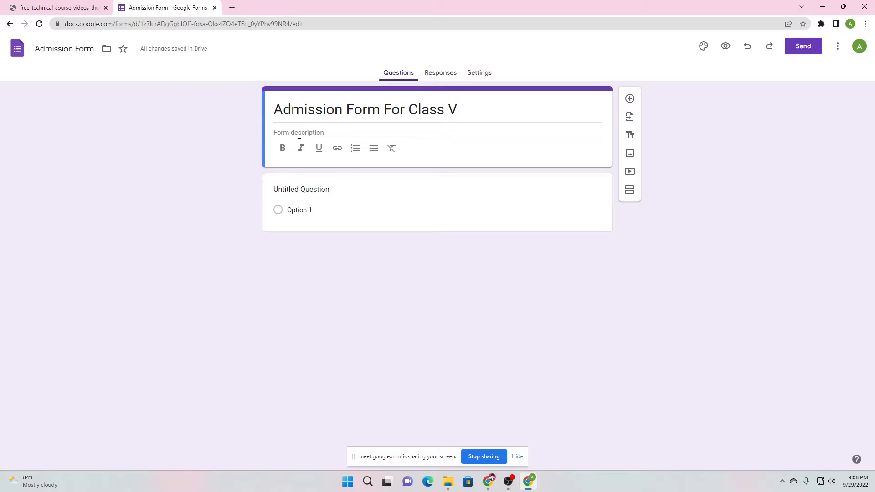
# Write the description about submitting student details online to get enrolled in class v
pyautogui.write('This is a simple form to ta')
pyautogui.press('BackSpace')
pyautogui.press('BackSpace')
pyautogui.write('of')
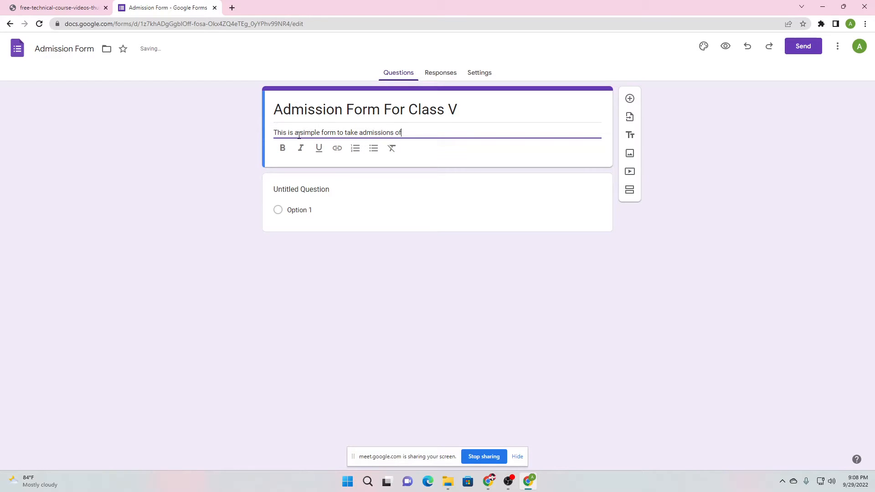
pyautogui.write(' students online')
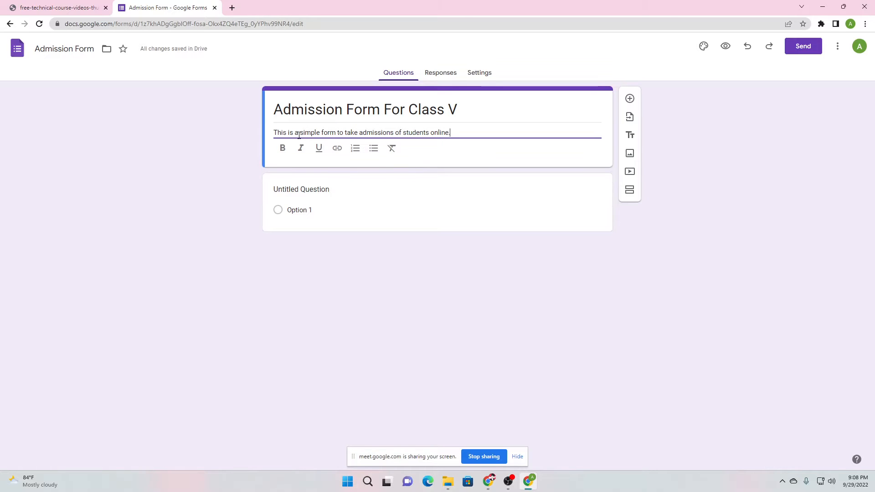
pyautogui.write('. You')
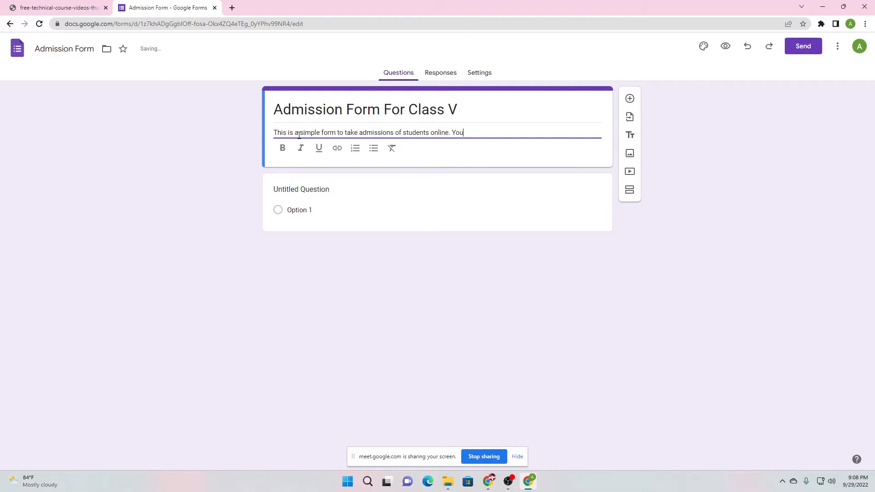
pyautogui.write(' can fill the below deta')
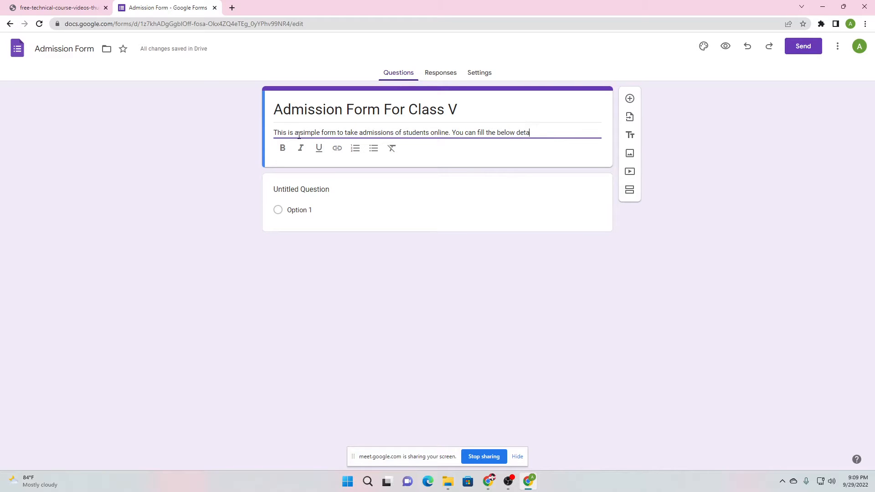
pyautogui.write('ils and submit ')
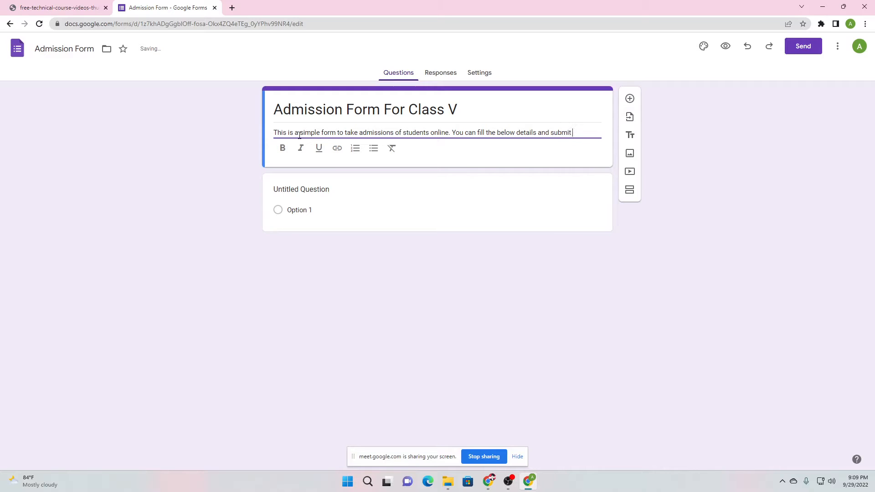
pyautogui.write('it to get enrolled ')
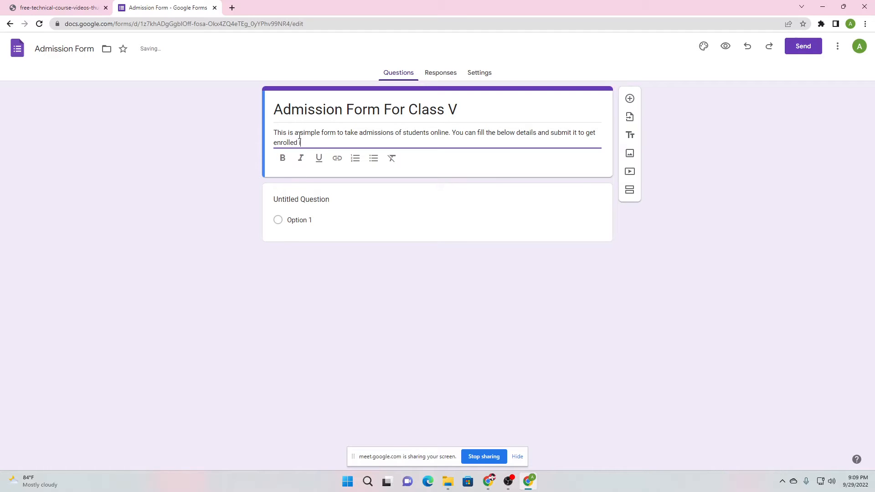
pyautogui.write('in class v.')
pyautogui.press('Return')
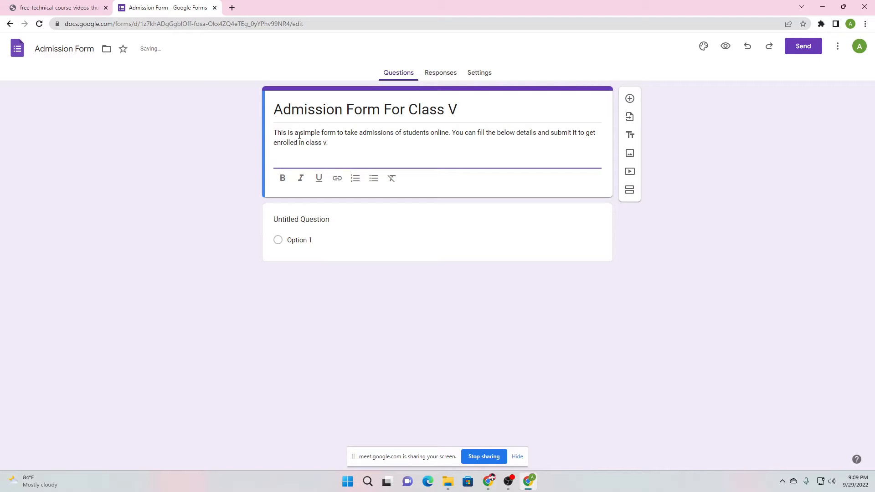
# Admit the waiting participant in Meet and return to the Forms editor
pyautogui.moveTo(488, 482)
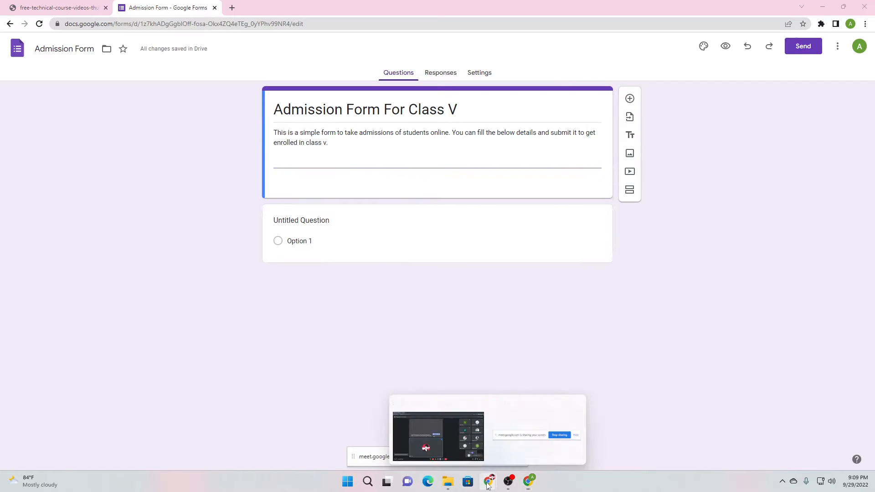
pyautogui.click(457, 433)
pyautogui.click(532, 86)
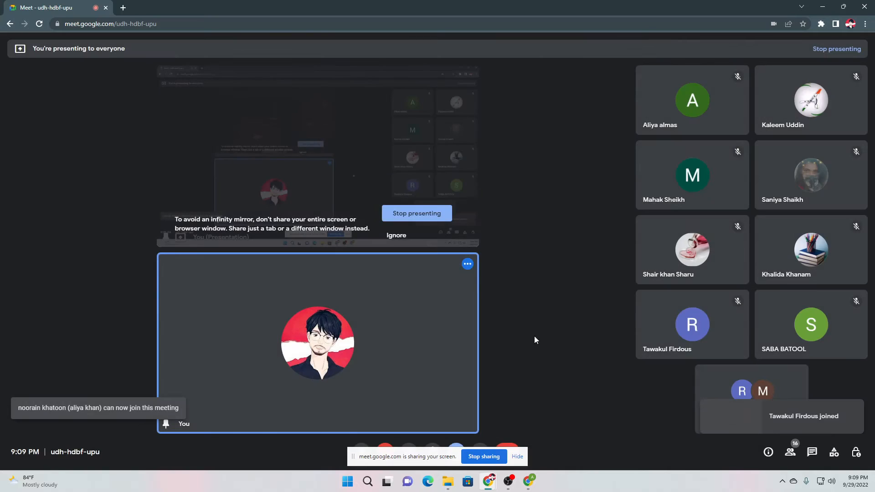
pyautogui.hotkey('alt', 'Tab')
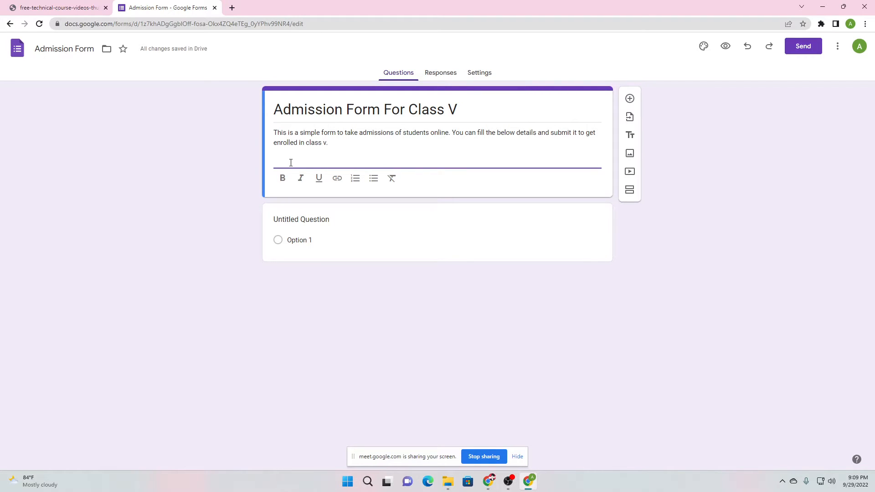
# Type 'Important:' on the new description line and make it bold
pyautogui.write('Important:')
pyautogui.moveTo(276, 164); pyautogui.dragTo(274, 163)
pyautogui.click(321, 163)
pyautogui.click(281, 178)
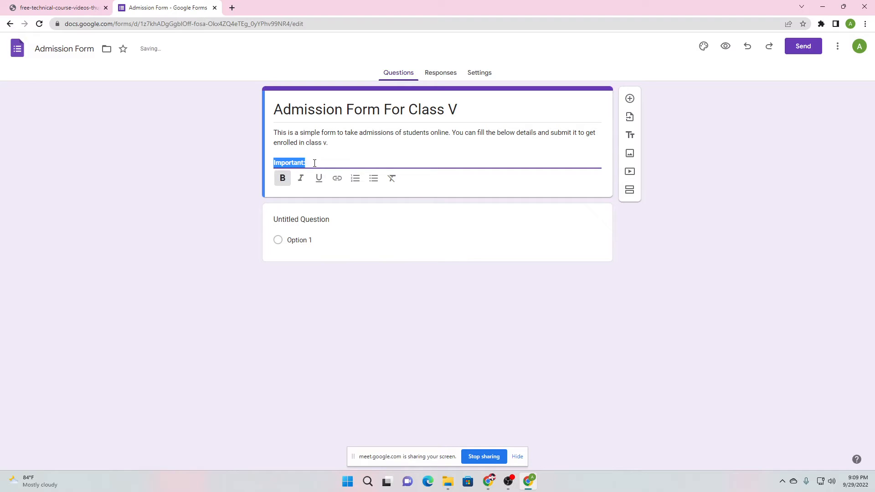
pyautogui.click(314, 163)
pyautogui.click(283, 178)
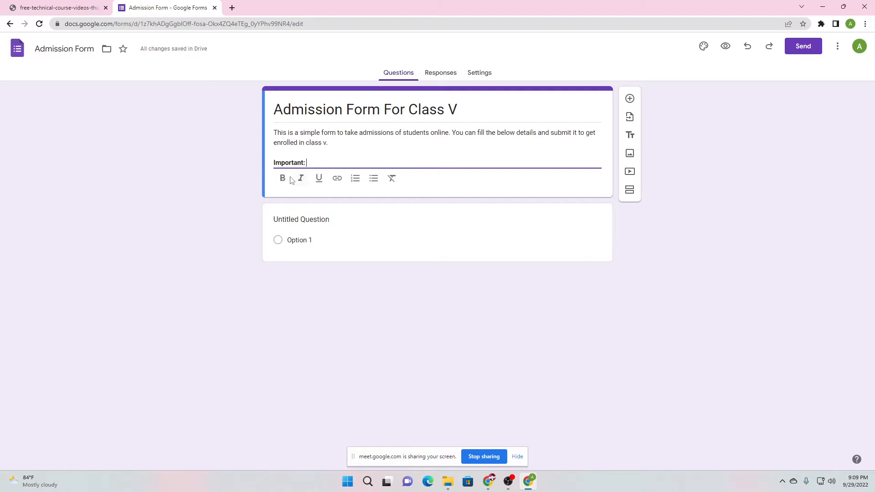
pyautogui.moveTo(311, 162); pyautogui.dragTo(275, 163)
pyautogui.click(314, 160)
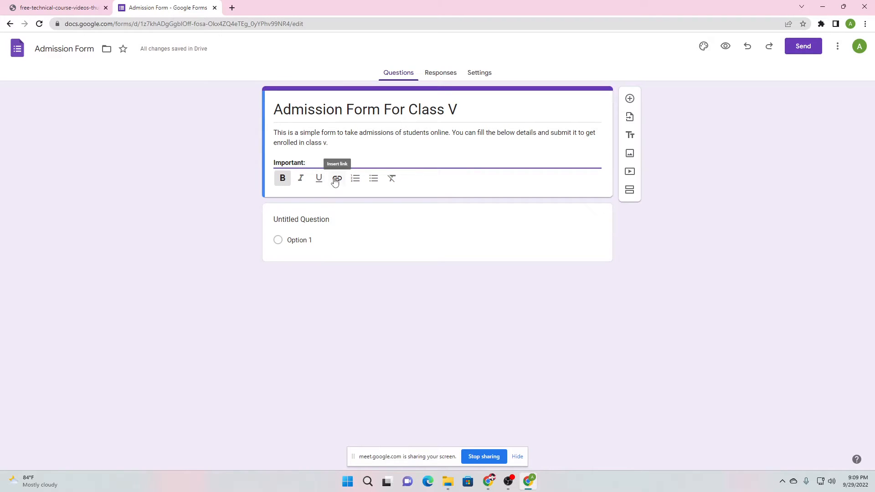
pyautogui.moveTo(311, 164); pyautogui.dragTo(269, 171)
pyautogui.click(326, 163)
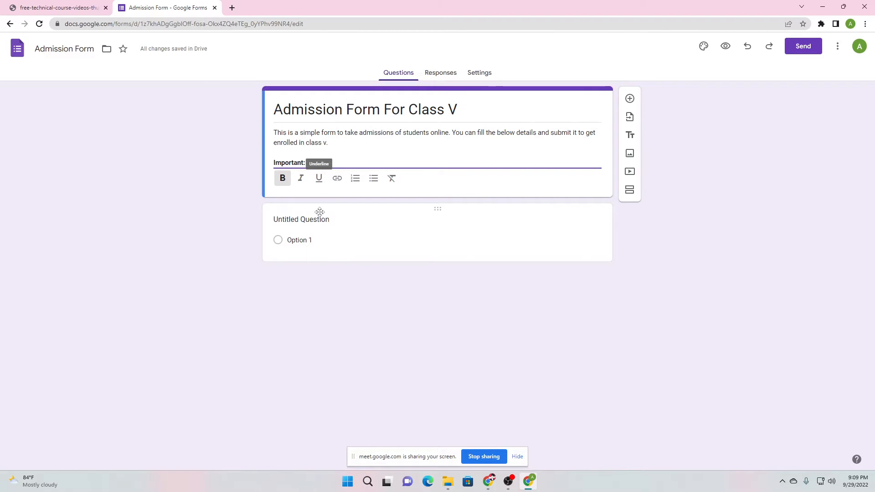
pyautogui.moveTo(313, 162); pyautogui.dragTo(276, 165)
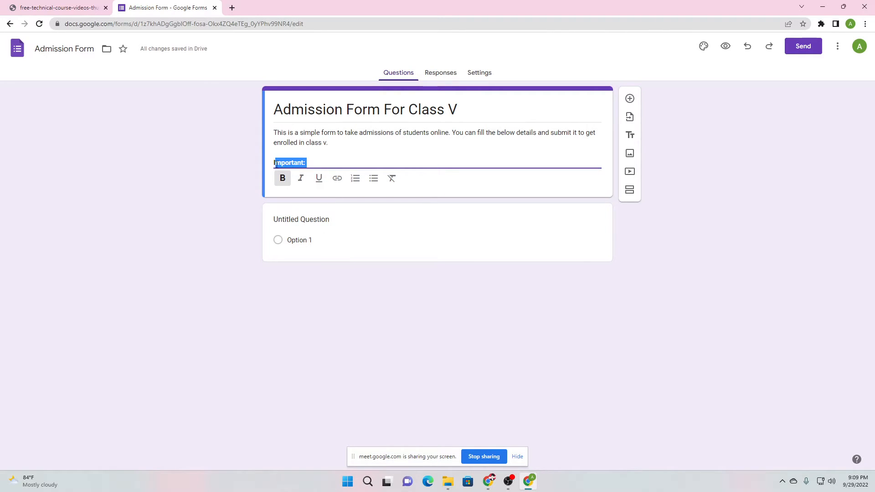
pyautogui.click(316, 163)
pyautogui.click(352, 152)
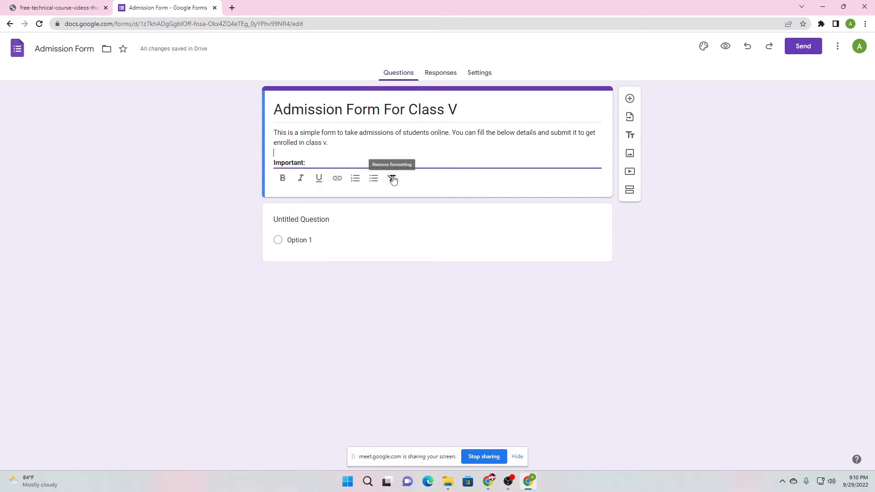
pyautogui.click(324, 164)
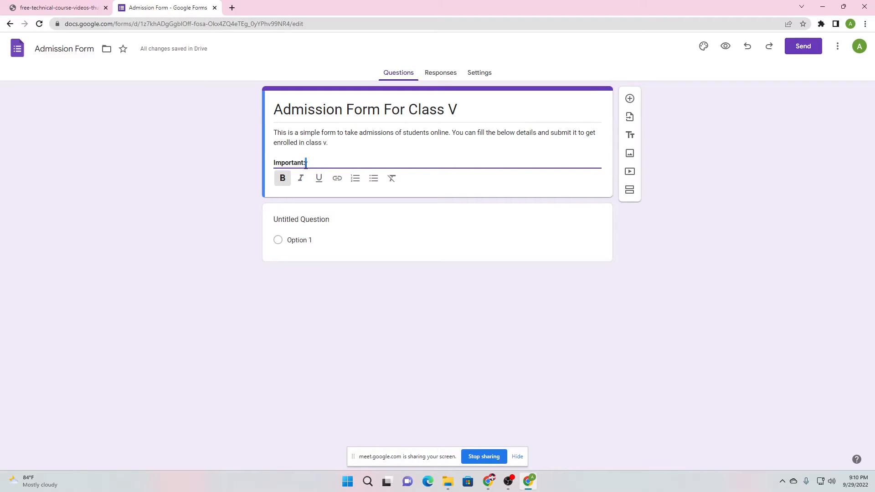
pyautogui.moveTo(306, 165); pyautogui.dragTo(275, 170)
pyautogui.click(332, 164)
pyautogui.click(283, 178)
# Add 'make sure you fill all the starred fields with correct details.' in regular weight
pyautogui.write('mae')
pyautogui.press('BackSpace')
pyautogui.write('ke sure you w')
pyautogui.press('BackSpace')
pyautogui.write('fill all the starre')
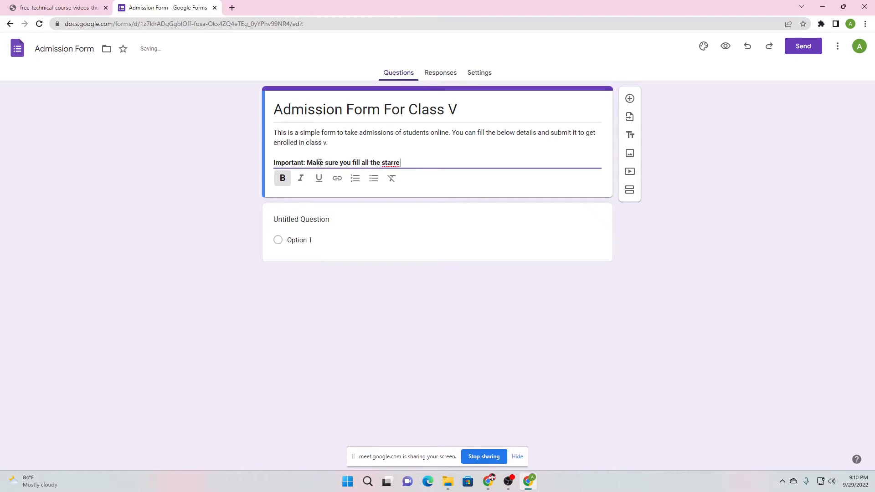
pyautogui.write('d fields a')
pyautogui.click(283, 178)
pyautogui.keyDown('shift'); pyautogui.click(308, 163); pyautogui.keyUp('shift')
pyautogui.click(283, 178)
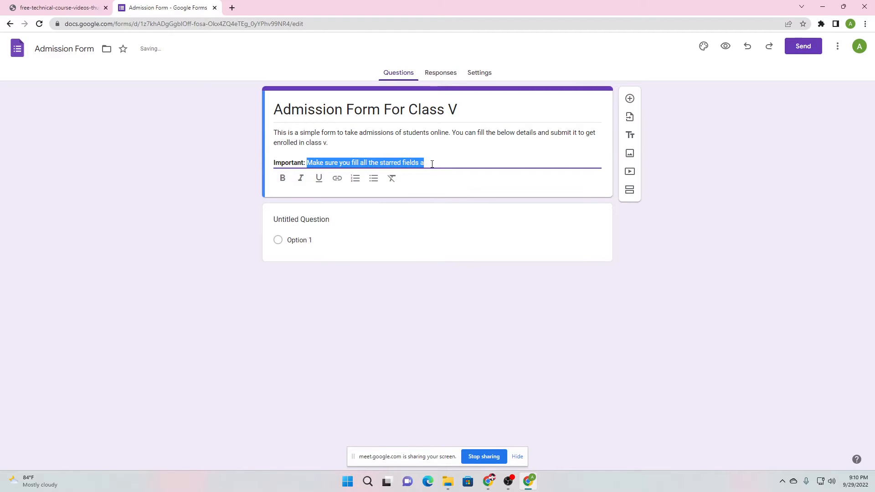
pyautogui.click(432, 165)
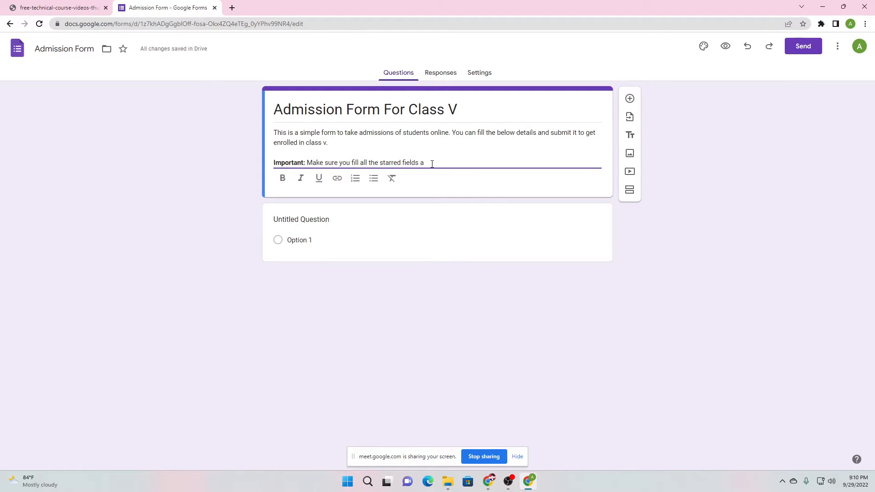
pyautogui.write('with correct details')
pyautogui.press('BackSpace')
pyautogui.press('BackSpace')
pyautogui.write('s.')
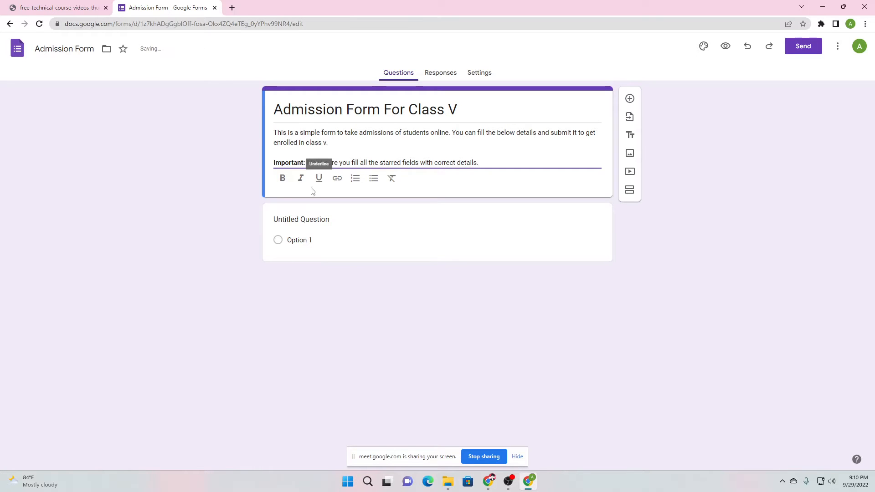
# Remove the extra blank line after the description and leave the header
pyautogui.click(204, 196)
pyautogui.click(495, 164)
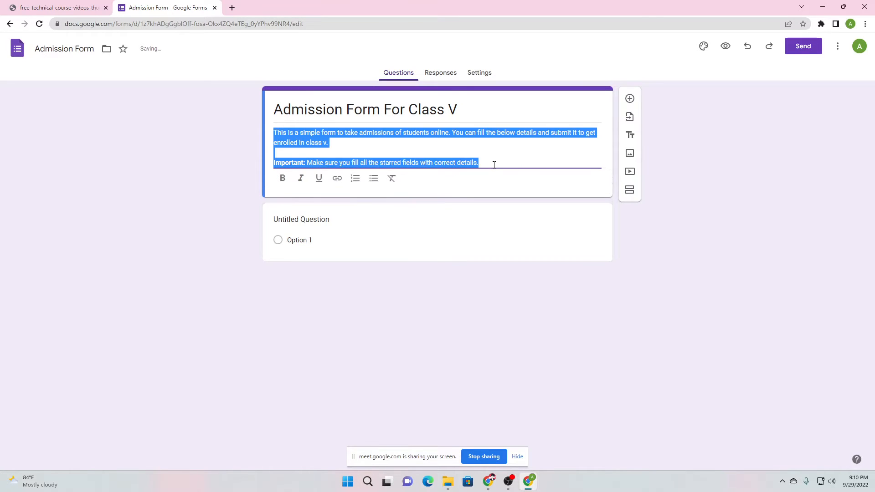
pyautogui.click(495, 165)
pyautogui.press('Return')
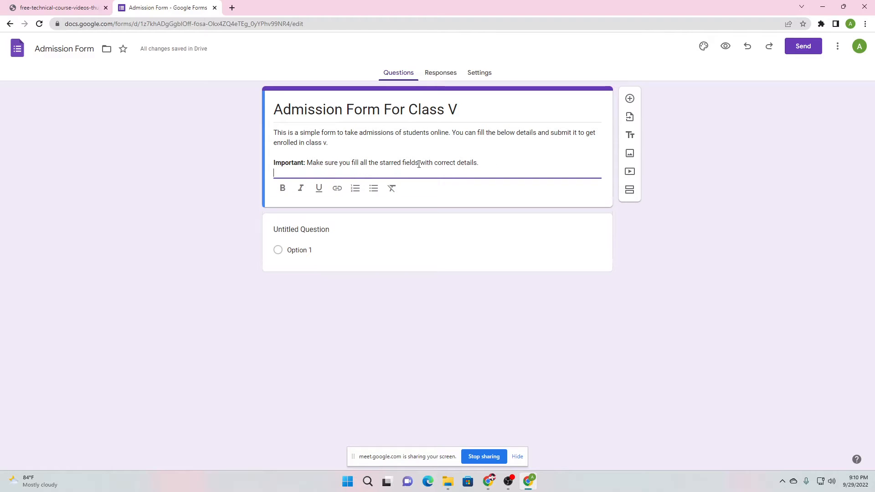
pyautogui.press('BackSpace')
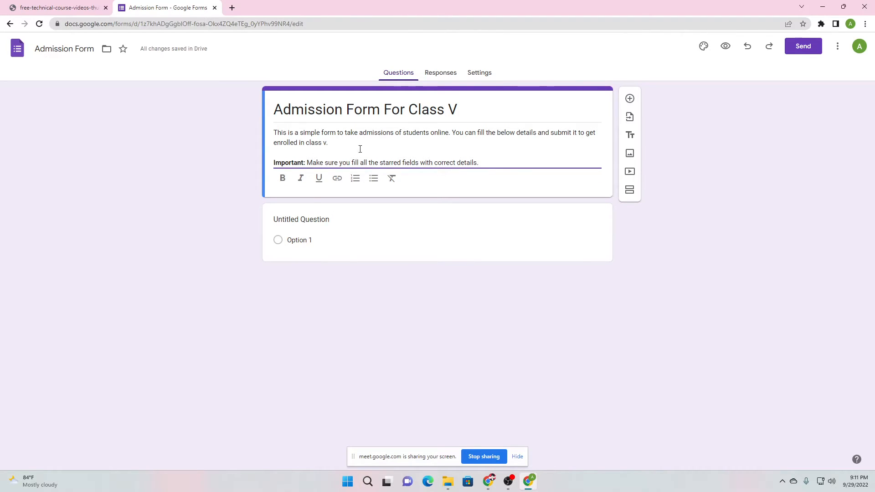
pyautogui.click(258, 168)
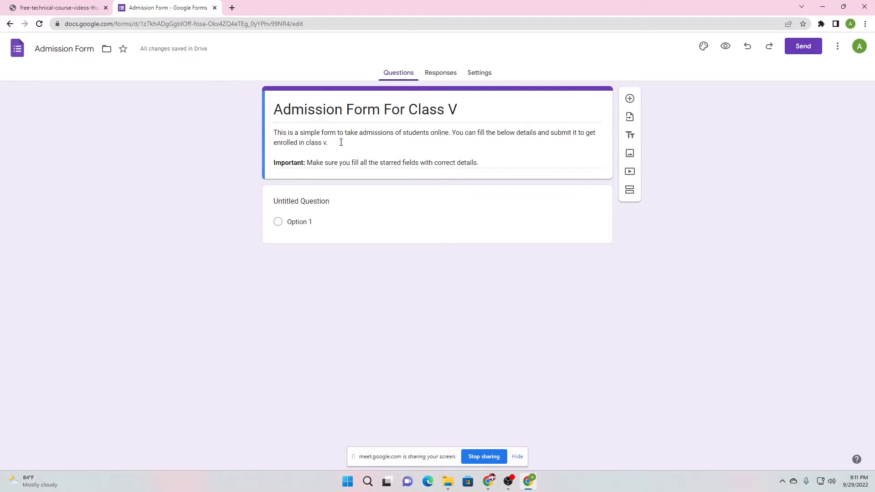
# Retitle the first question 'Enter your name' and switch its type to Short answer
pyautogui.click(345, 200)
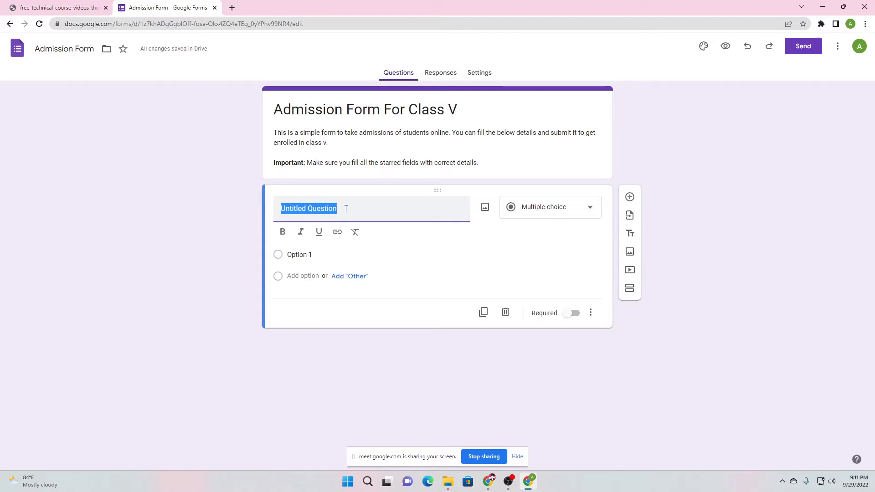
pyautogui.write('Enter yp')
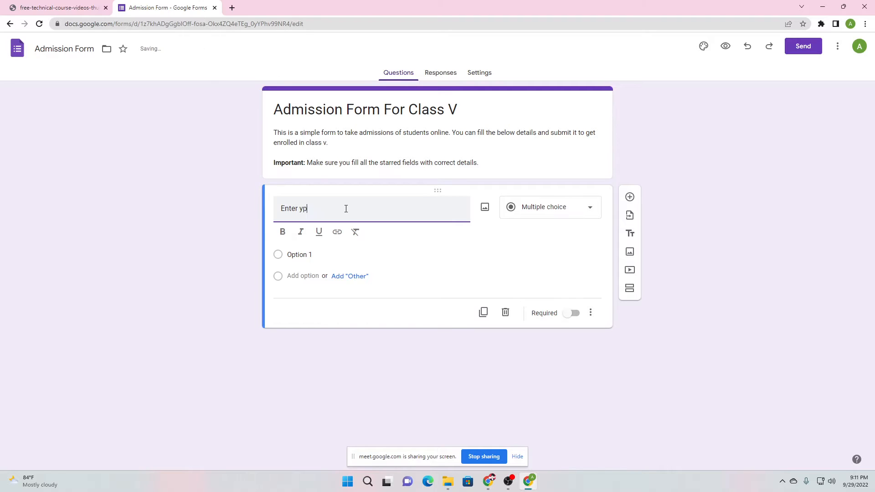
pyautogui.press('BackSpace')
pyautogui.write('our name')
pyautogui.click(478, 227)
pyautogui.click(564, 215)
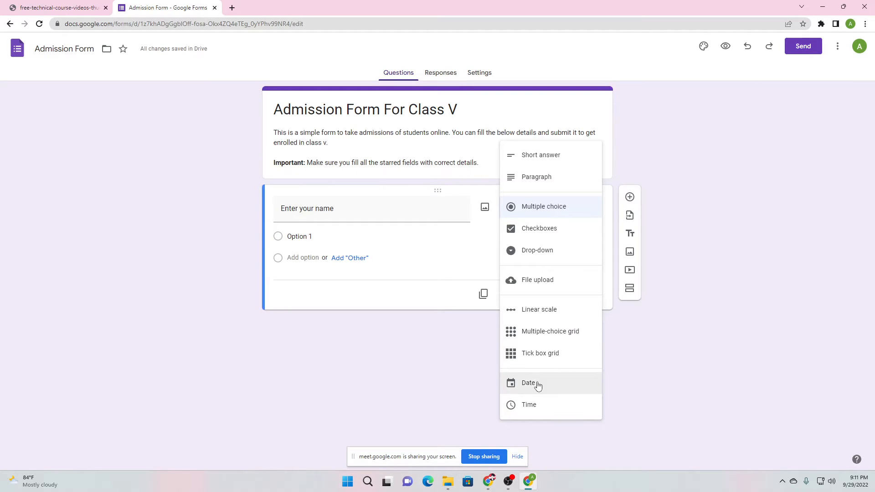
pyautogui.click(540, 158)
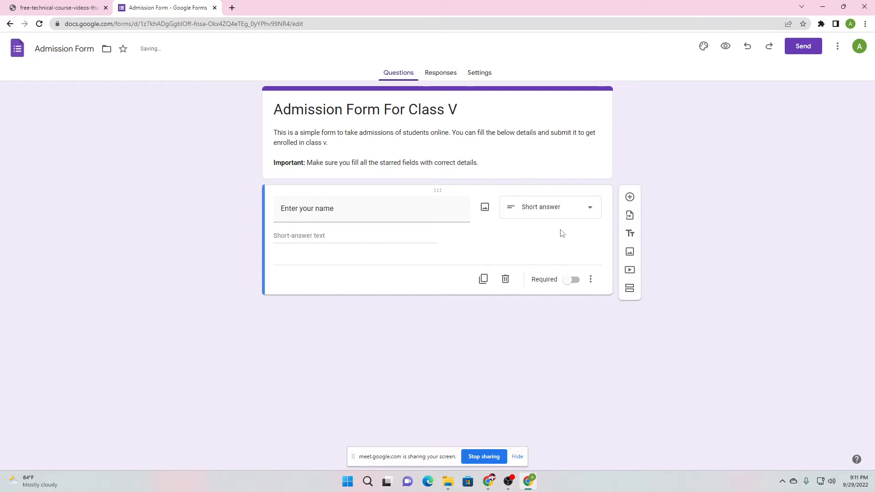
# Turn on Required for the 'Enter your name' short-answer question and deselect its card
pyautogui.click(567, 281)
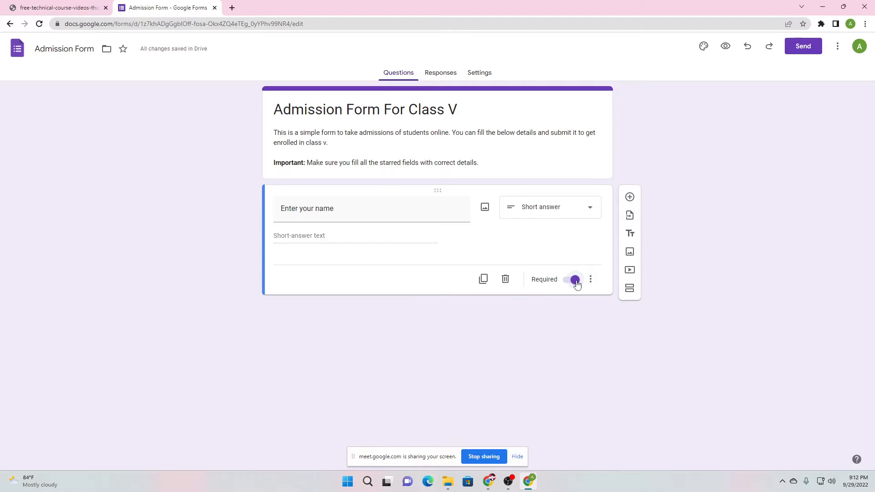
pyautogui.click(575, 281)
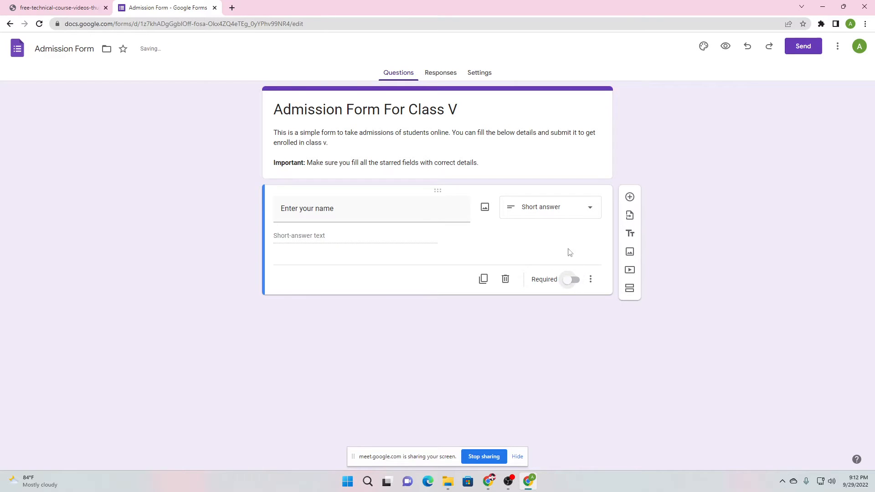
pyautogui.moveTo(488, 482)
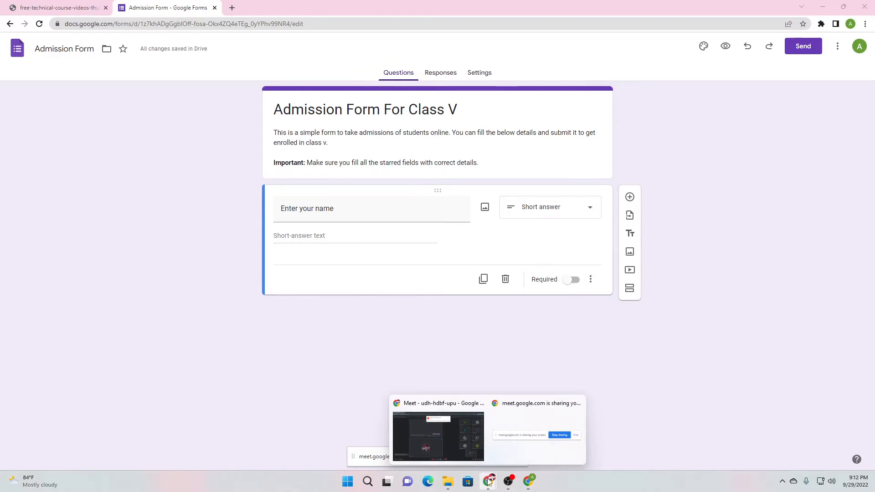
pyautogui.click(441, 430)
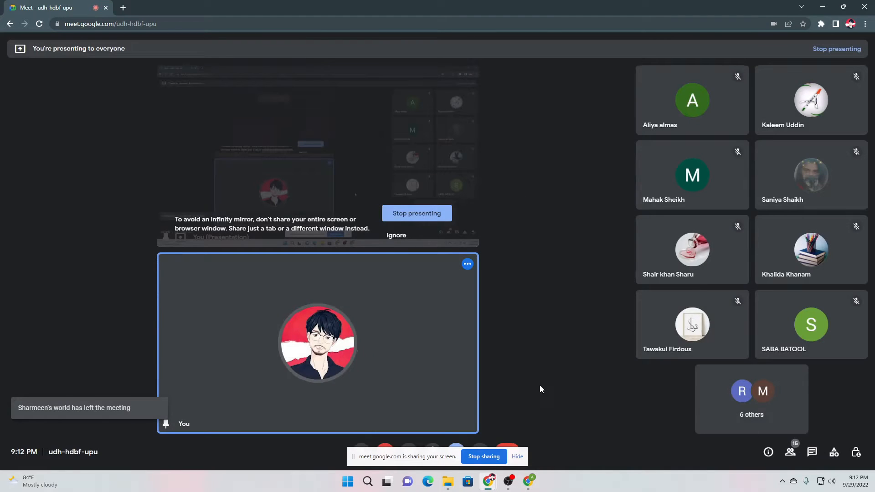
pyautogui.click(529, 481)
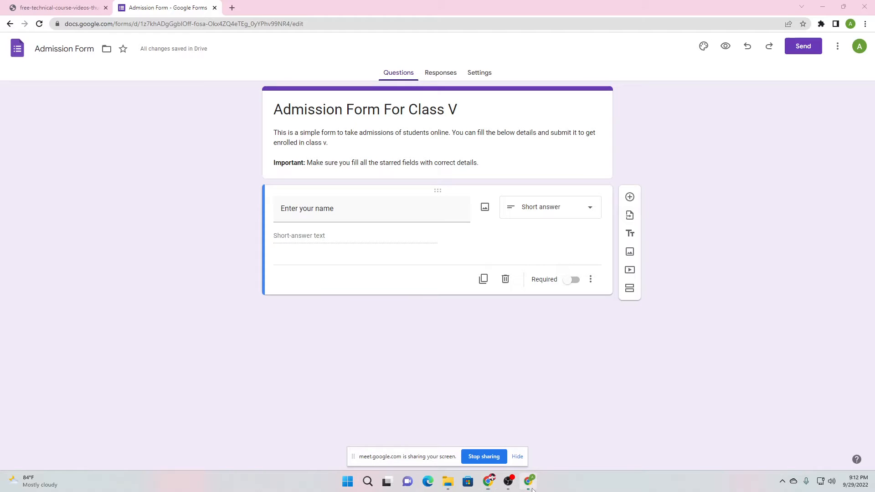
pyautogui.click(570, 280)
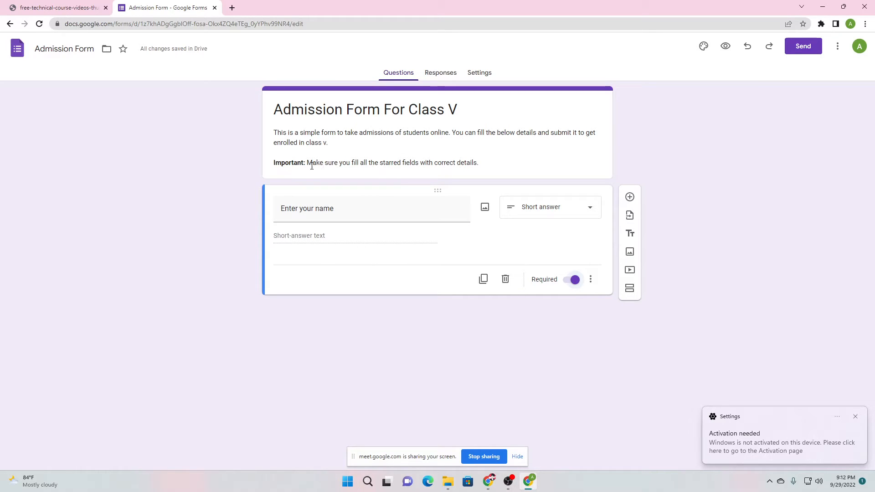
pyautogui.click(392, 163)
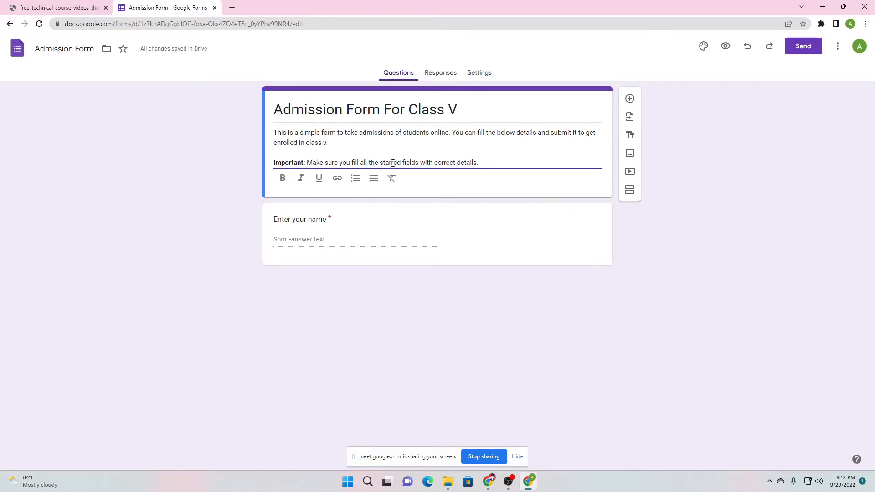
pyautogui.click(232, 186)
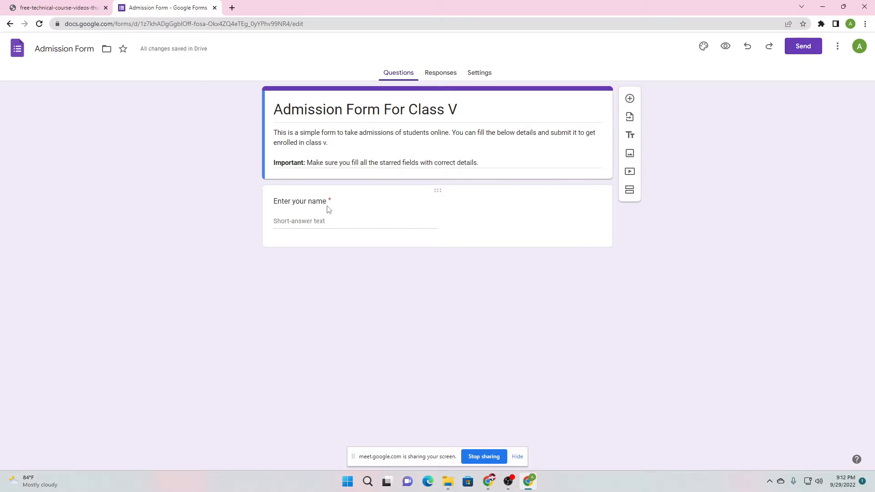
pyautogui.click(387, 205)
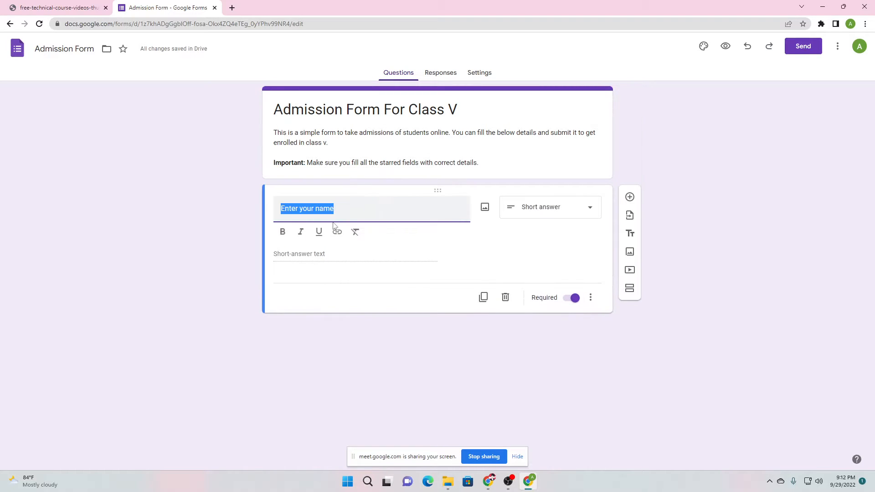
pyautogui.click(231, 261)
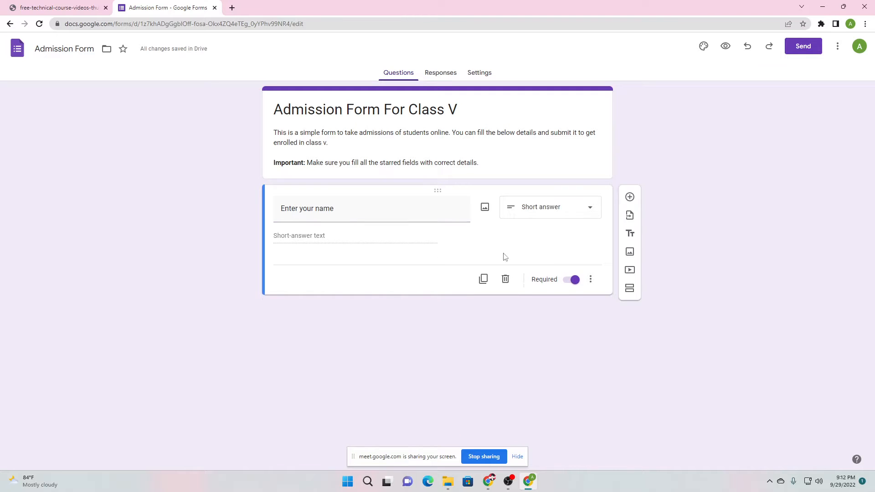
# Add a required short-answer question 'Enter your phone' below the name question
pyautogui.click(630, 198)
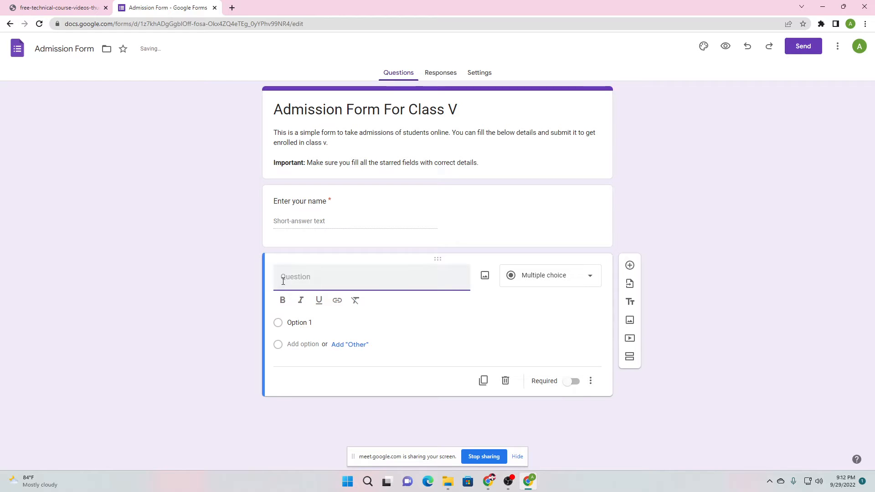
pyautogui.write('Enter your phone')
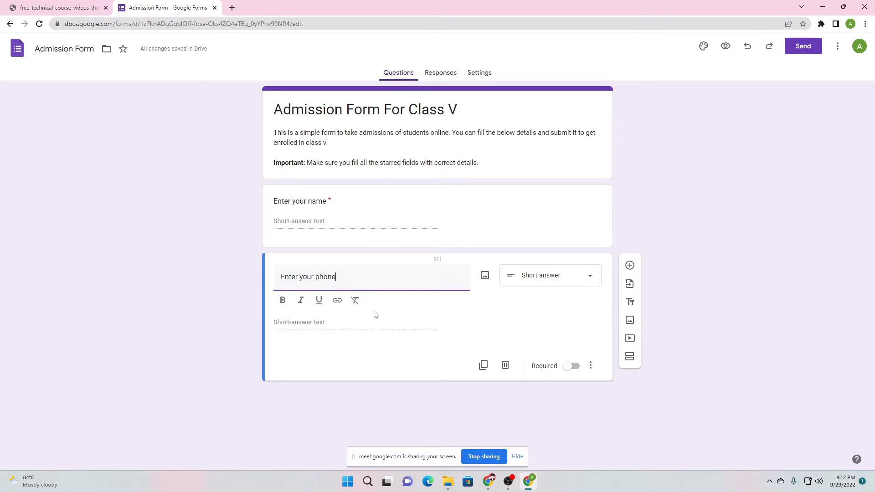
pyautogui.click(568, 275)
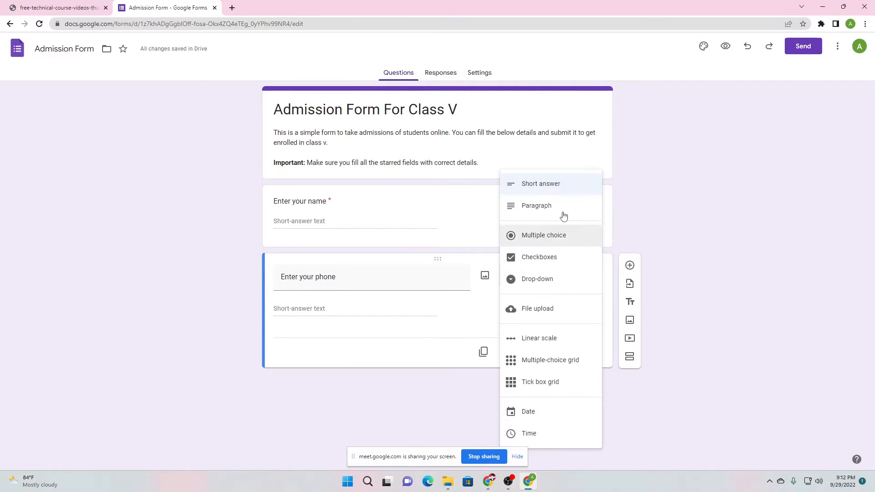
pyautogui.click(550, 182)
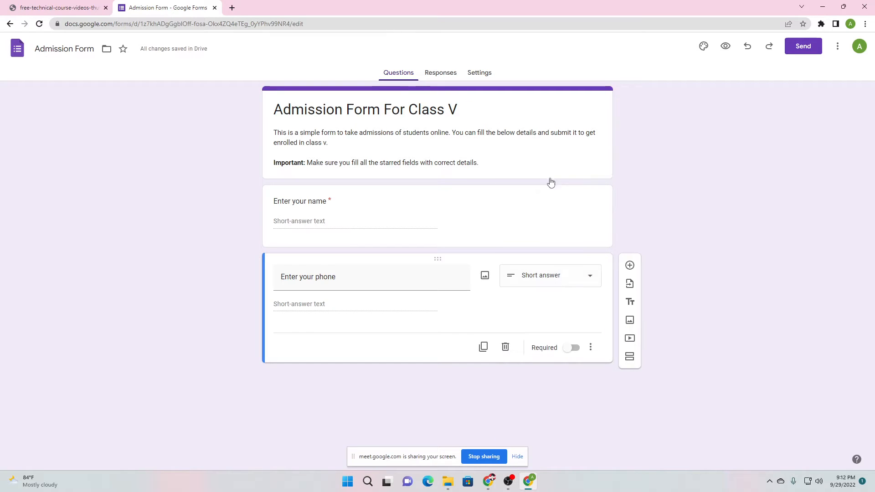
pyautogui.click(570, 354)
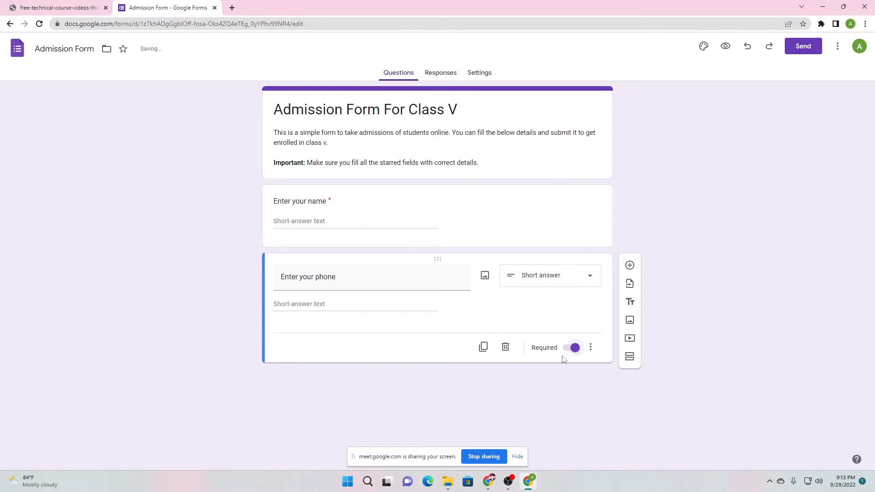
# Add a required question 'Enter your email' below the phone question
pyautogui.click(630, 266)
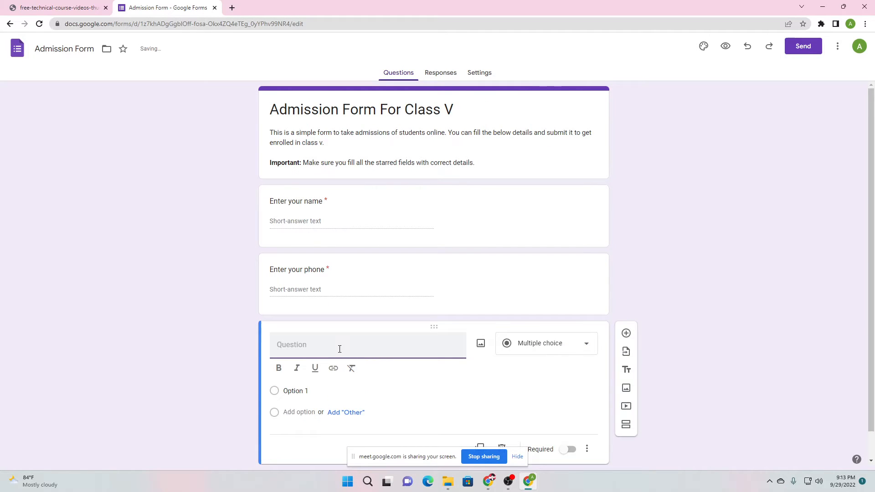
pyautogui.write('Enter your ema')
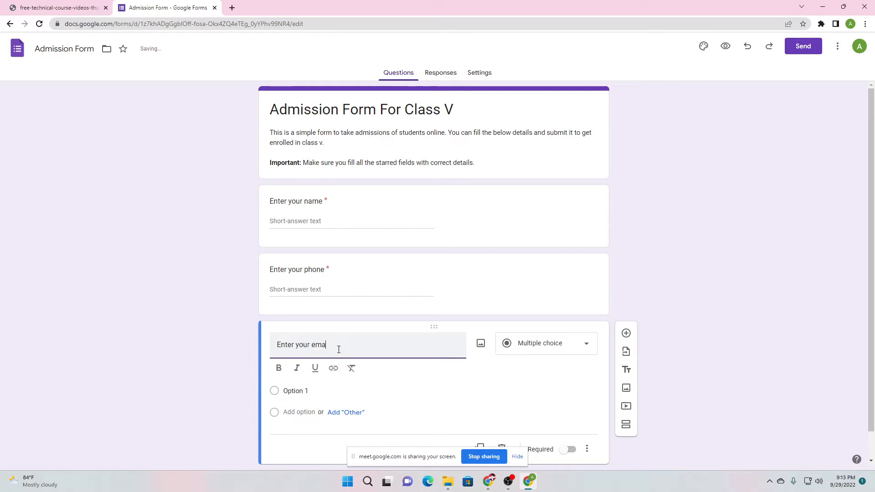
pyautogui.write('il')
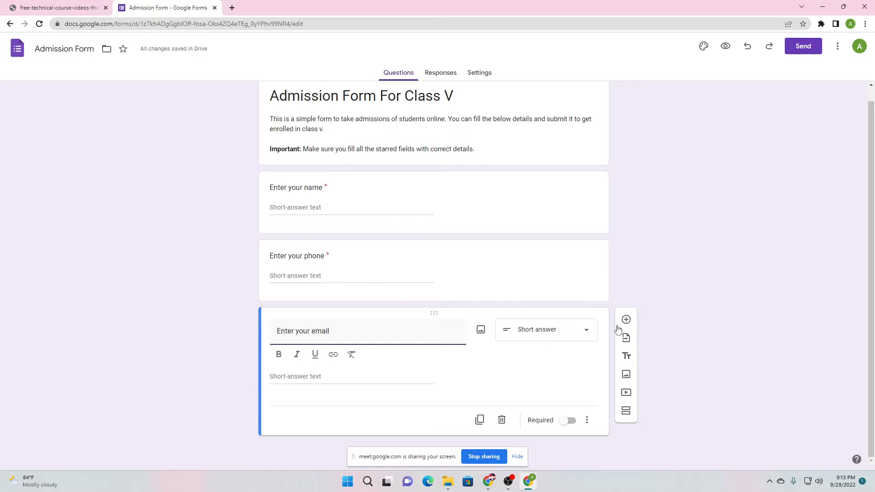
pyautogui.click(568, 423)
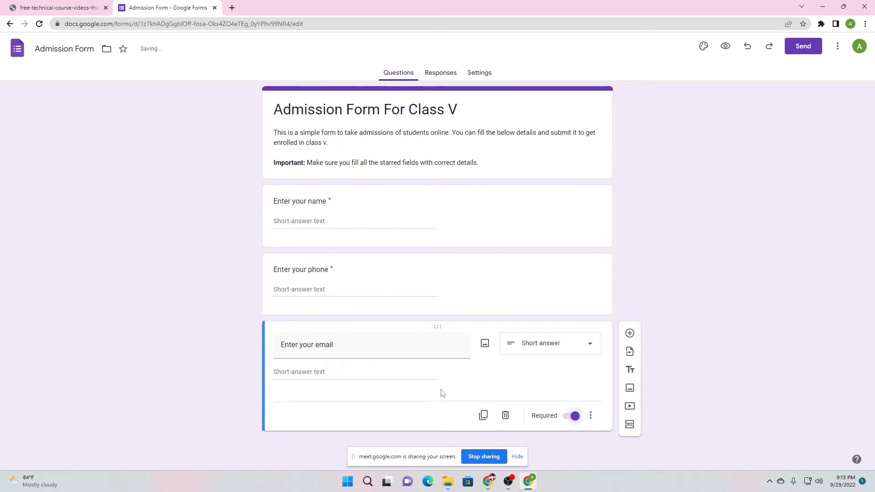
# Add a blank question below 'Enter your email' and change the title's 'V' to 'XII'
pyautogui.click(630, 333)
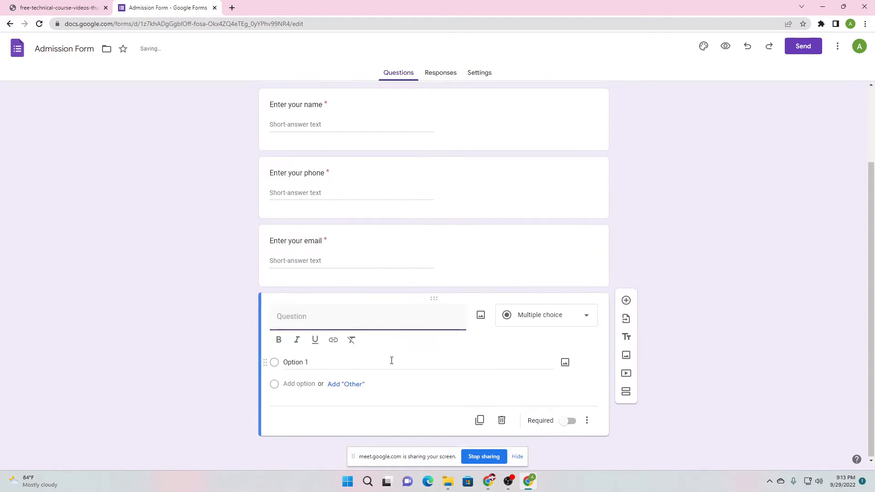
pyautogui.scroll(2, 217, 287)
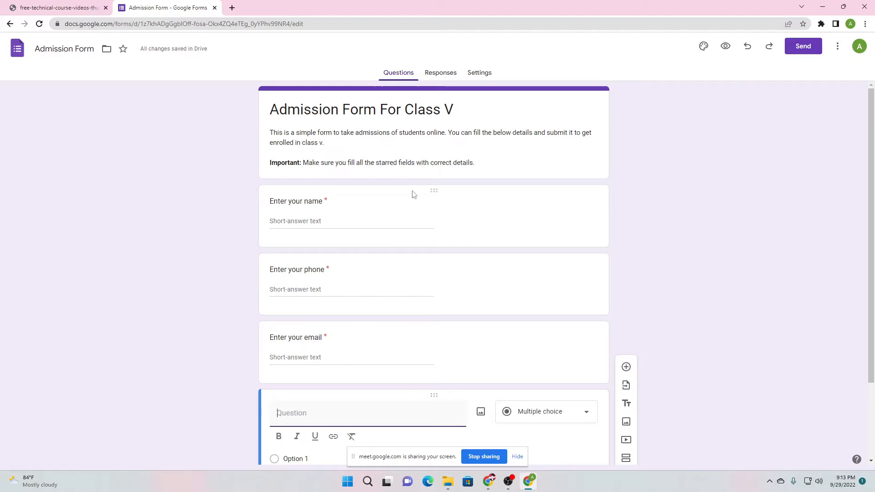
pyautogui.click(448, 109)
pyautogui.doubleClick(448, 110)
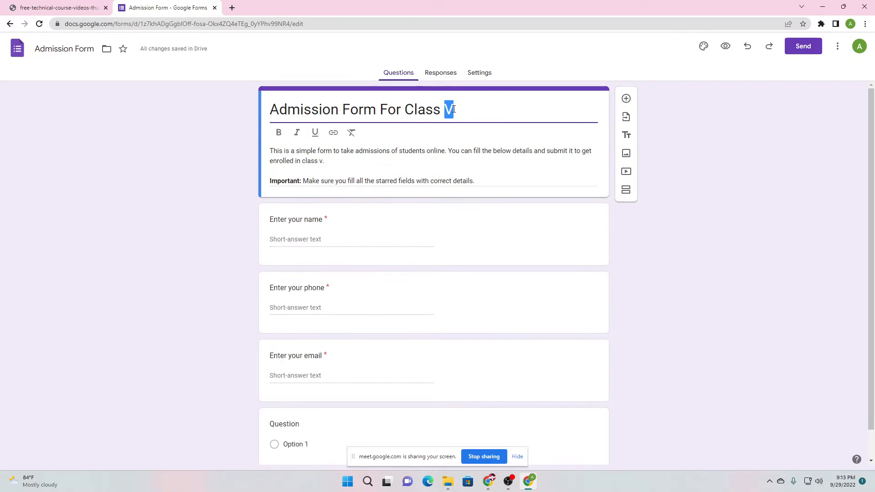
pyautogui.write('Xii')
pyautogui.write('II')
pyautogui.click(173, 286)
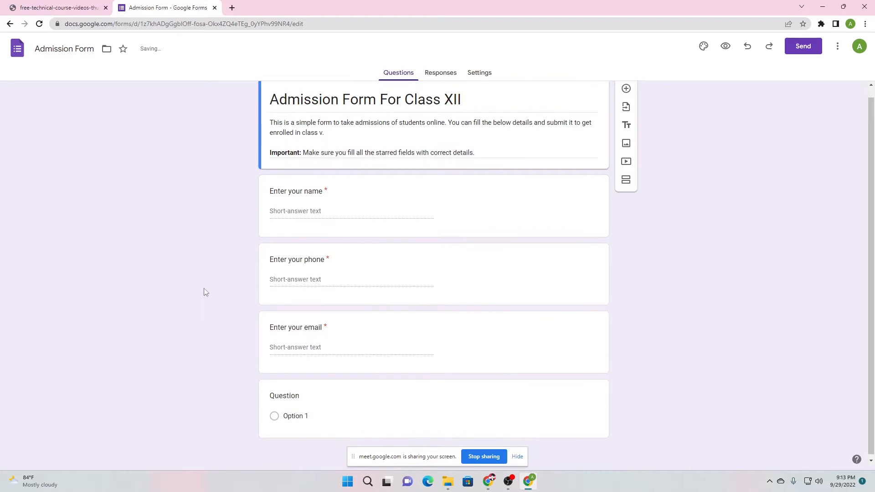
pyautogui.click(306, 396)
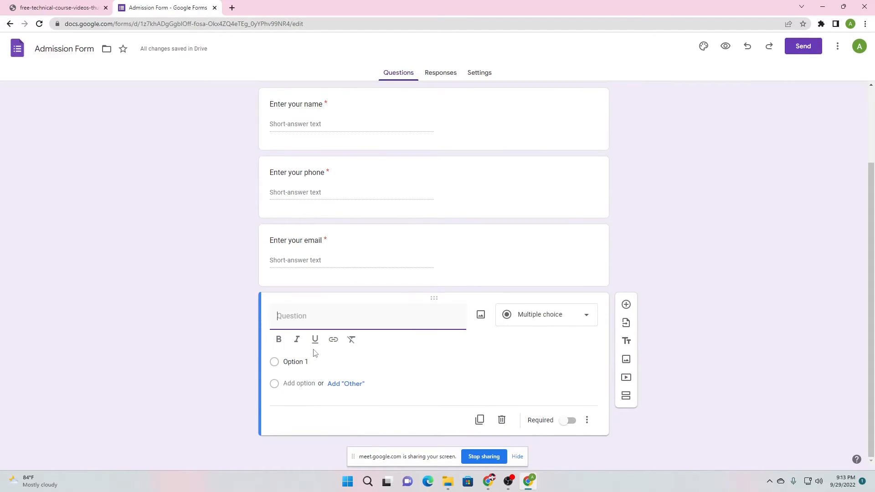
# Title the question 'Your Date Of Birth', make it Short answer, and view the Responses tab
pyautogui.write('Date Of Birth')
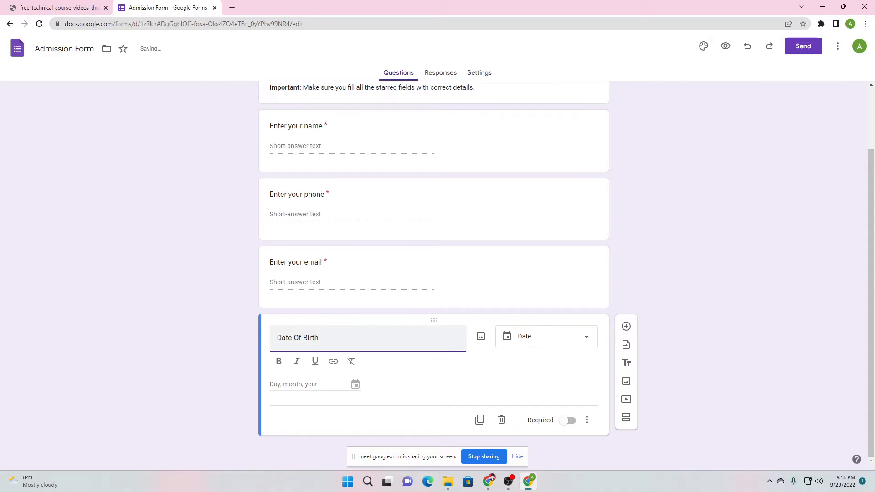
pyautogui.write('Your')
pyautogui.click(264, 357)
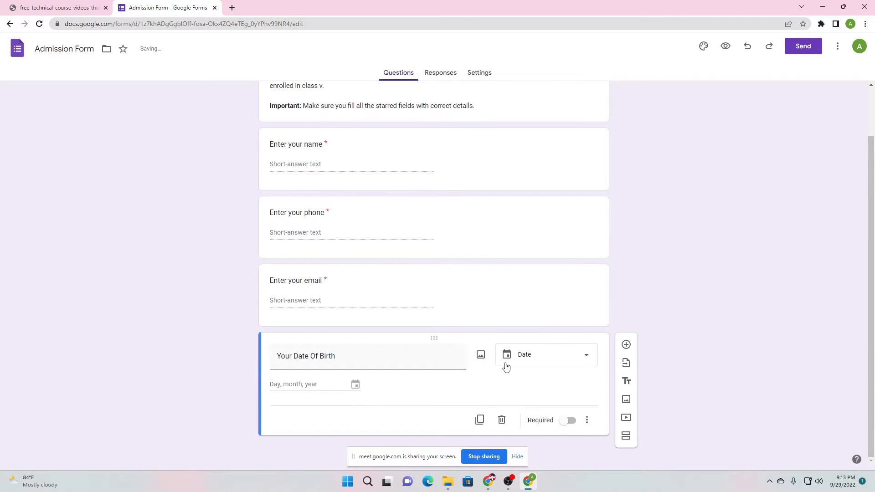
pyautogui.click(557, 362)
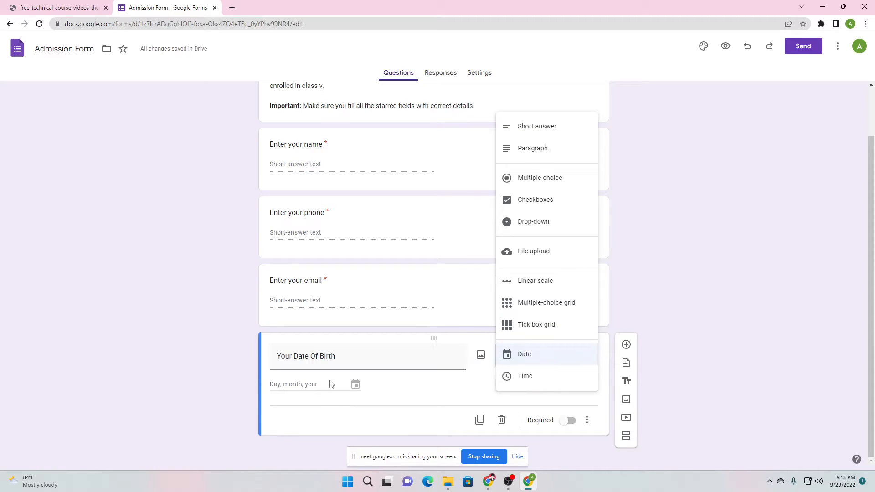
pyautogui.click(471, 385)
pyautogui.click(533, 363)
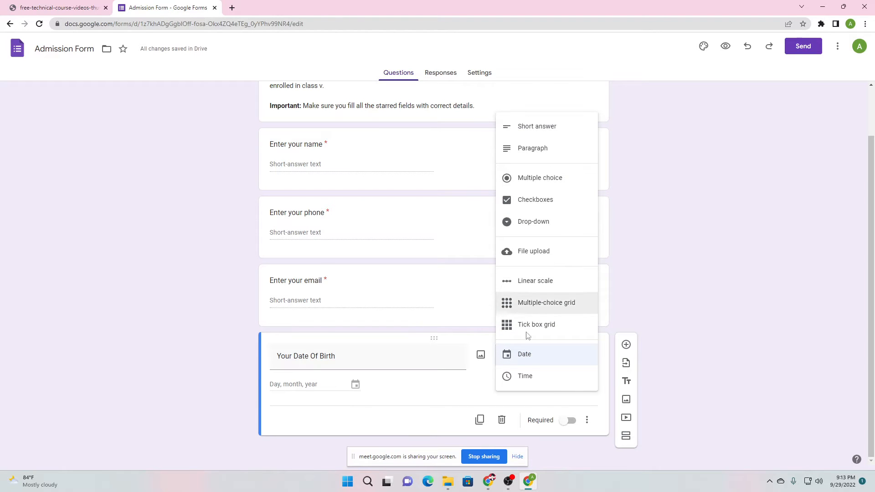
pyautogui.click(525, 360)
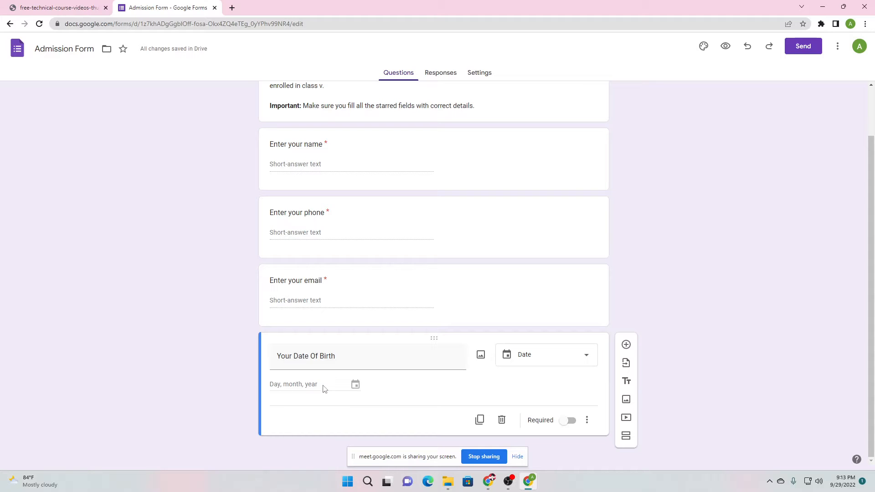
pyautogui.click(537, 355)
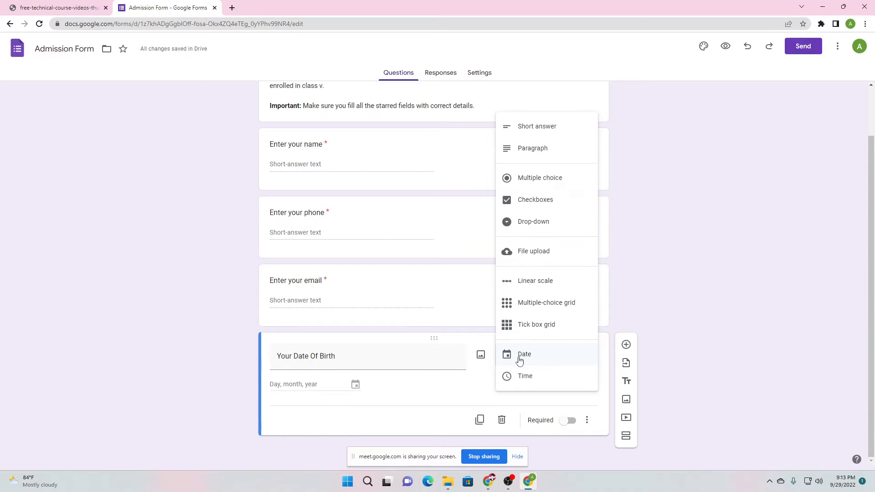
pyautogui.click(525, 355)
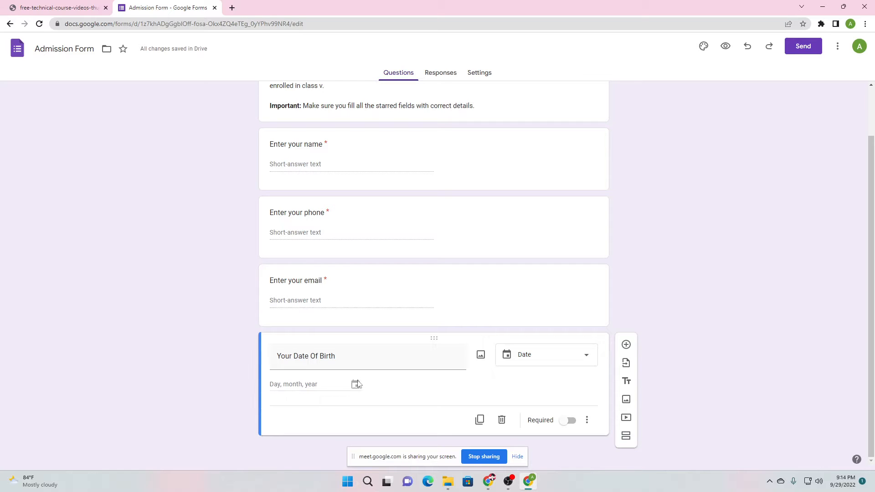
pyautogui.click(556, 359)
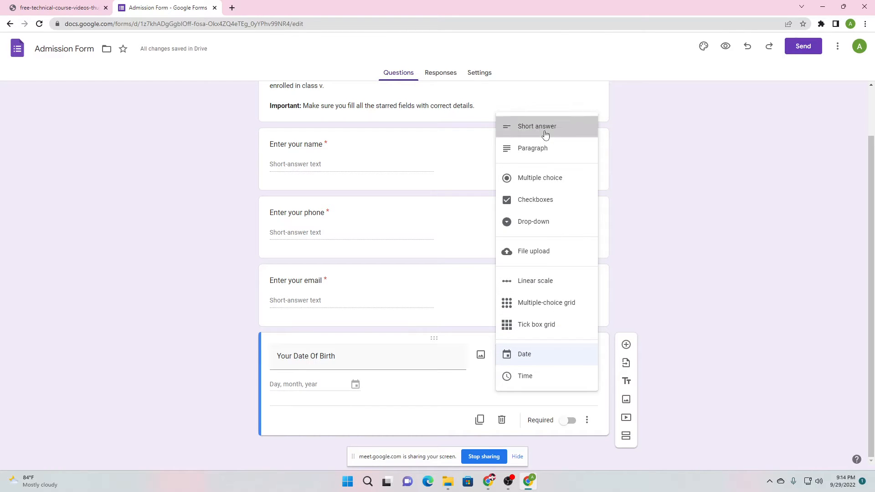
pyautogui.click(593, 129)
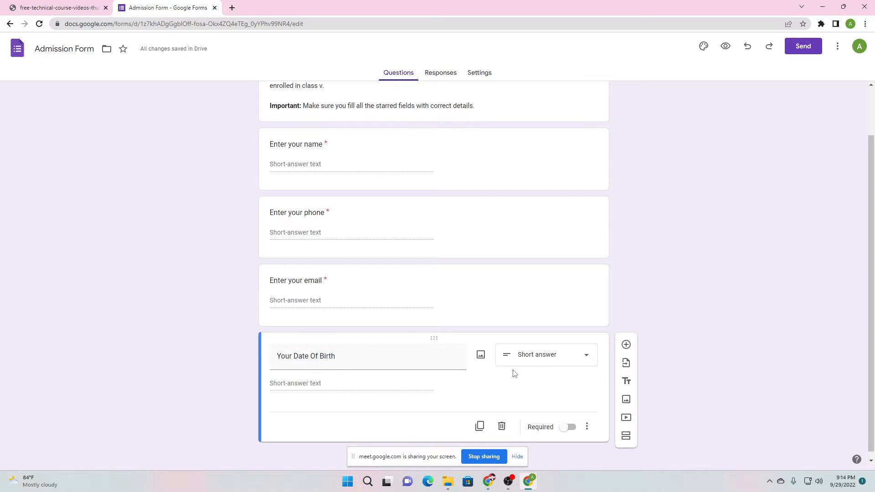
pyautogui.scroll(-1, 548, 373)
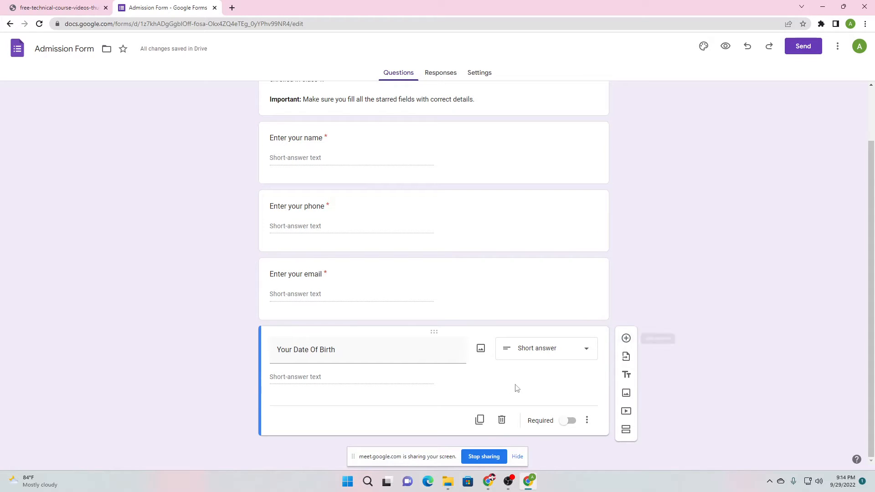
pyautogui.click(442, 76)
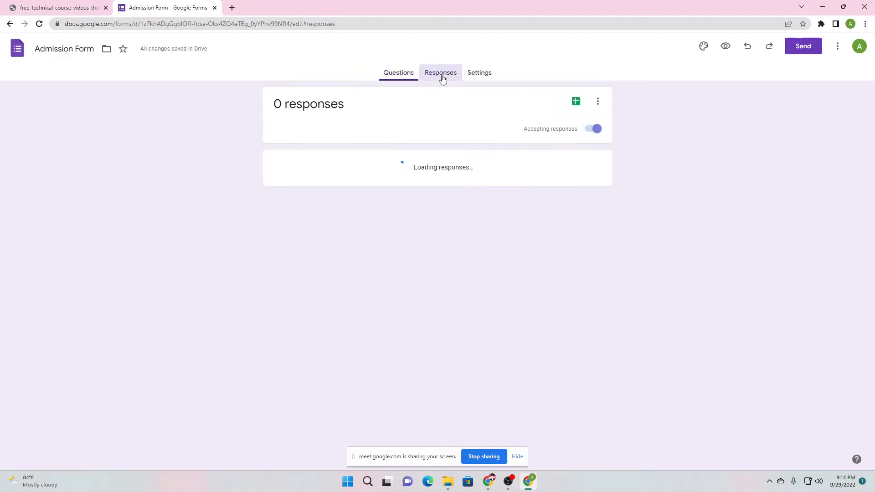
# Get the form's shortened forms.gle link from the Send form dialog's Link tab
pyautogui.click(489, 73)
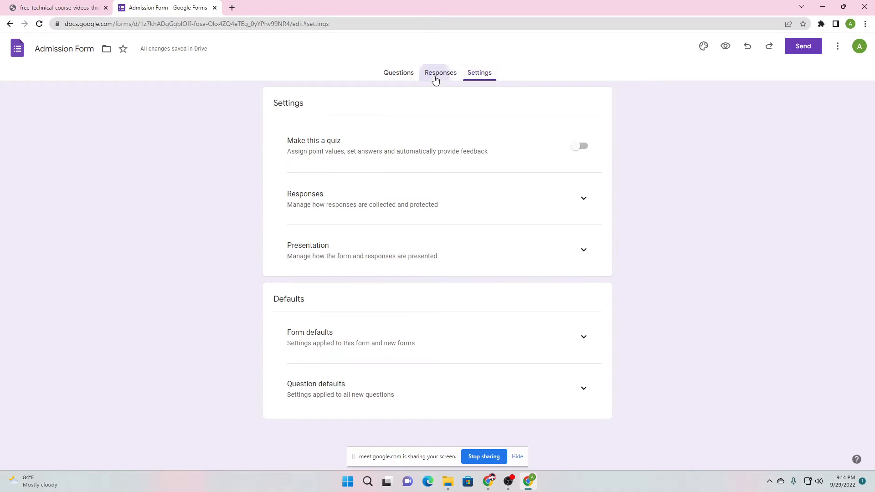
pyautogui.click(398, 73)
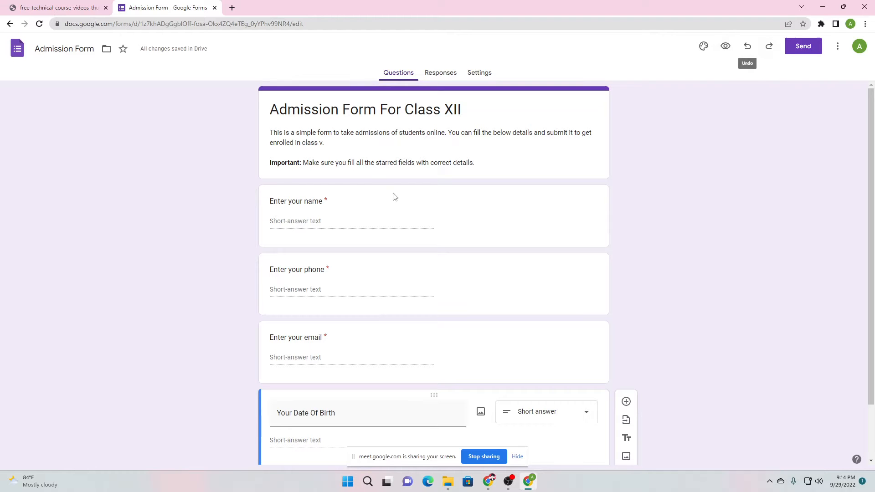
pyautogui.scroll(-2, 358, 269)
pyautogui.scroll(2, 365, 254)
pyautogui.click(801, 50)
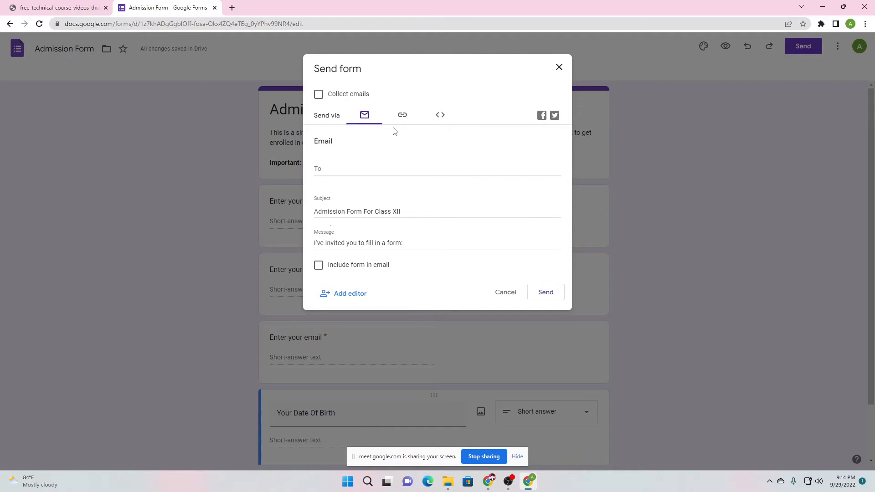
pyautogui.click(401, 117)
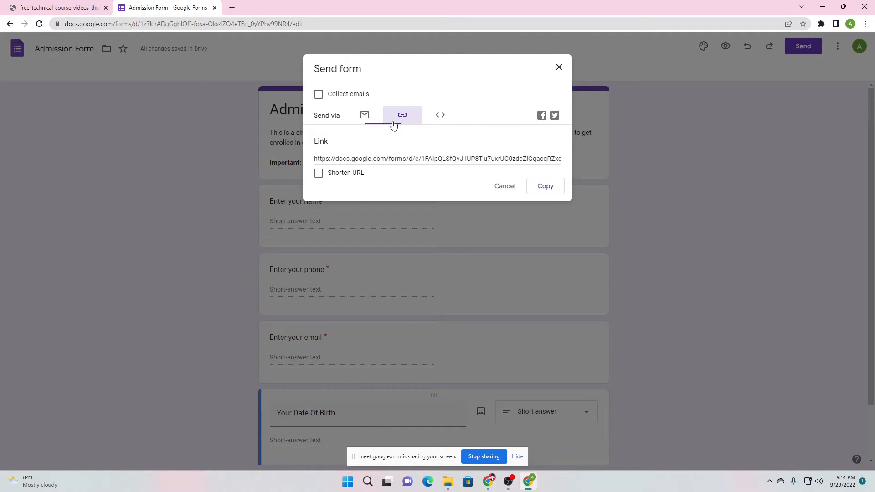
pyautogui.click(438, 116)
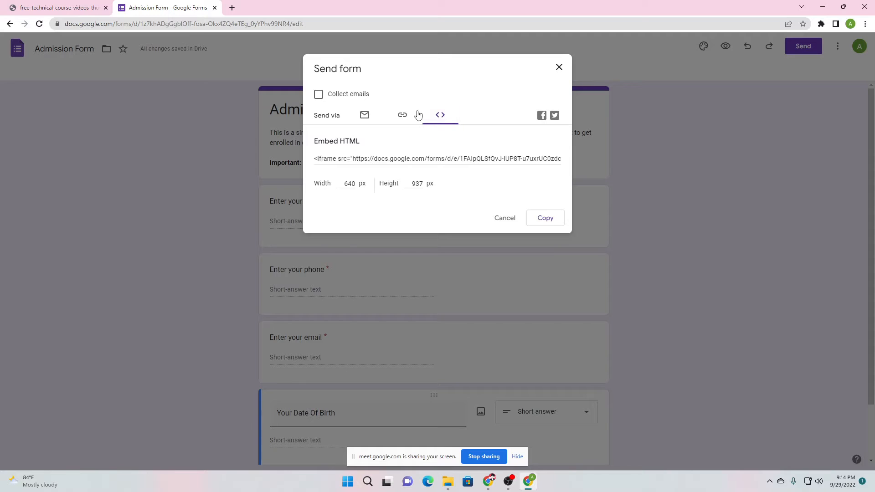
pyautogui.click(405, 117)
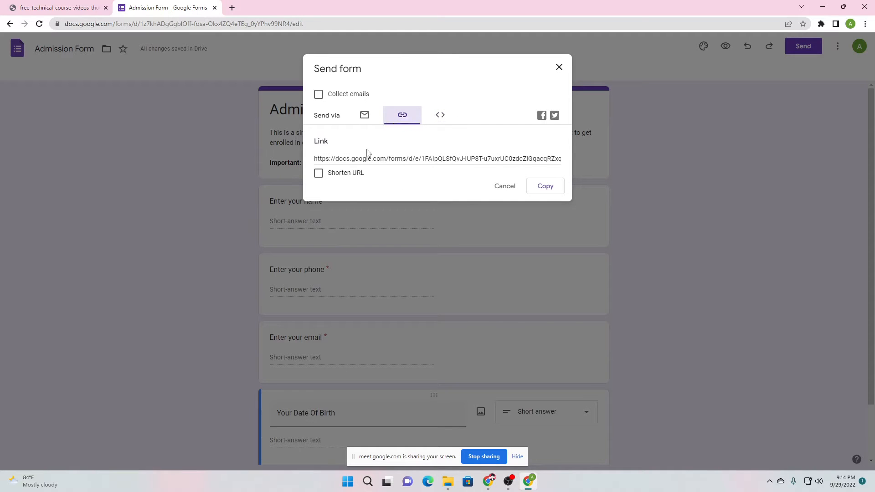
pyautogui.click(318, 174)
pyautogui.hotkey('ctrl', 'c')
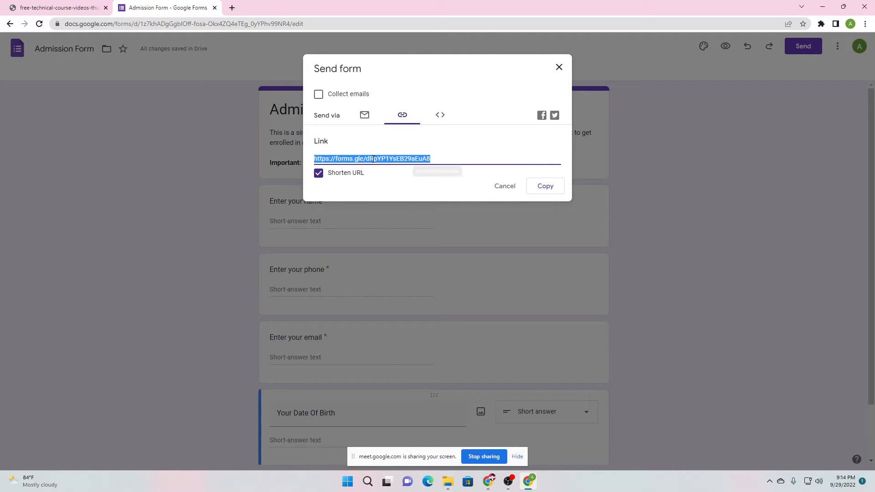
pyautogui.click(518, 187)
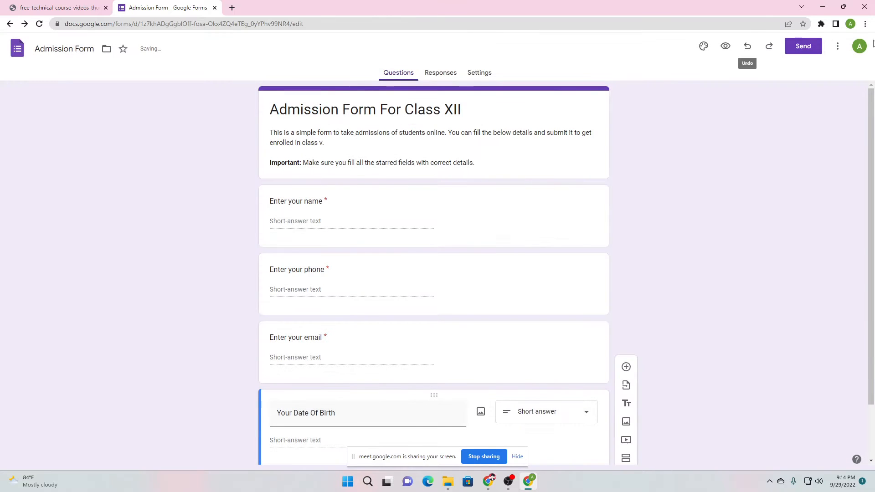
pyautogui.click(851, 23)
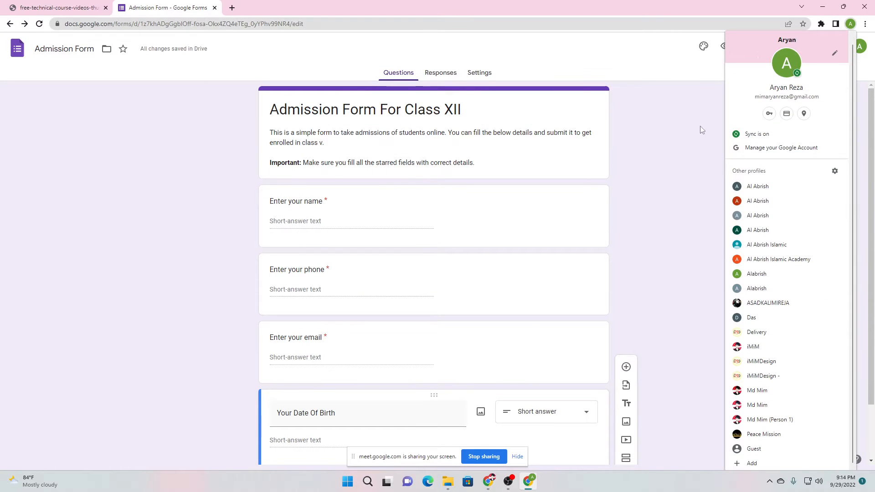
pyautogui.click(702, 129)
pyautogui.click(866, 24)
# Load the forms.gle link in a new incognito window
pyautogui.click(804, 64)
pyautogui.hotkey('ctrl', 'v')
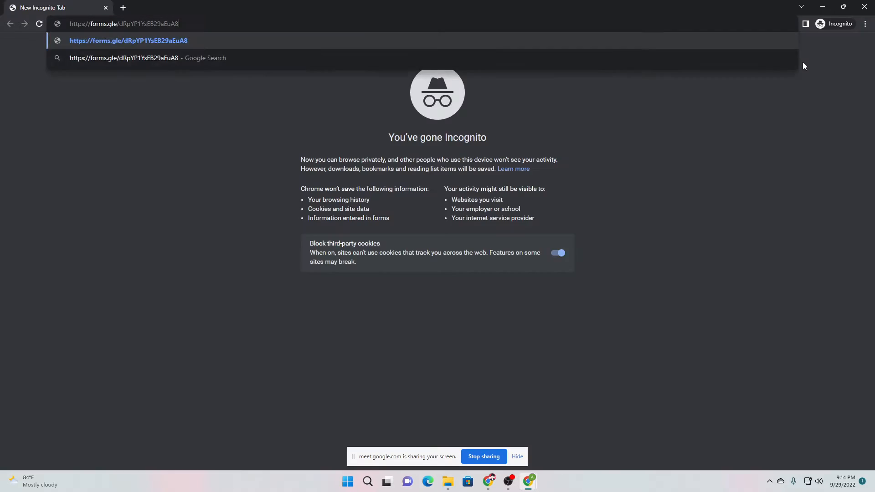
pyautogui.press('Return')
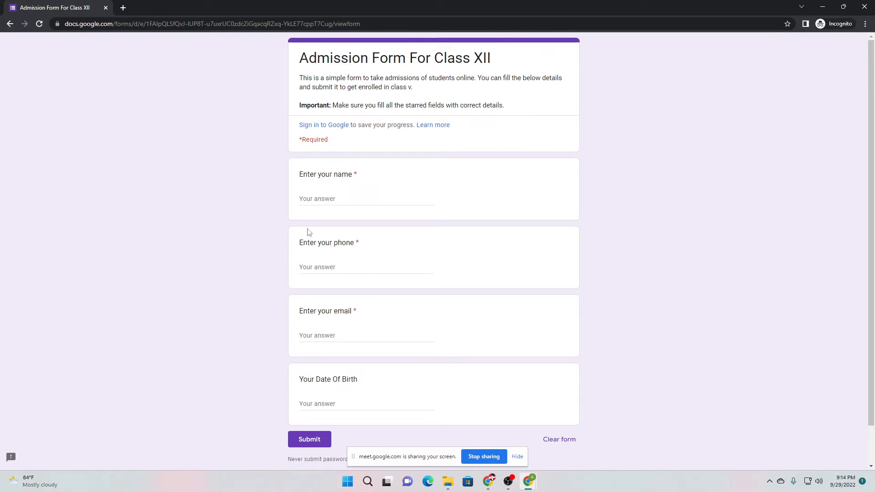
pyautogui.scroll(-2, 182, 242)
pyautogui.scroll(2, 182, 242)
# Fill in the name, phone and email answers with sample contact details
pyautogui.click(312, 198)
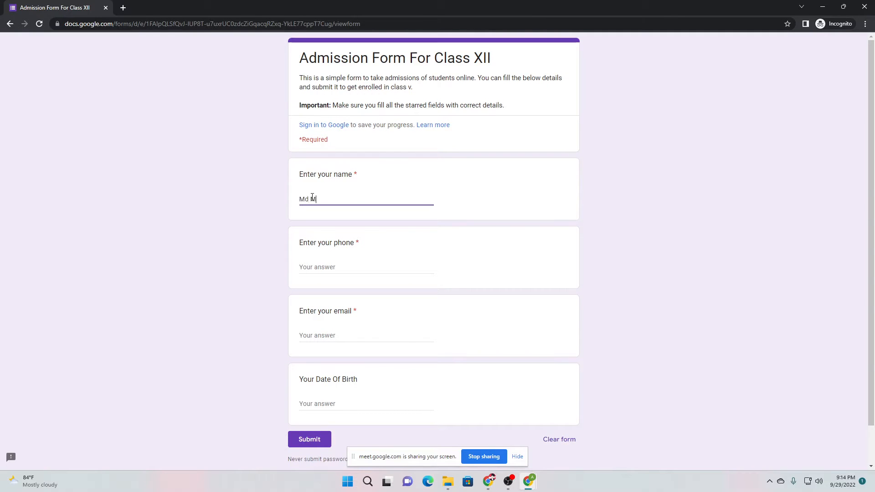
pyautogui.click(321, 266)
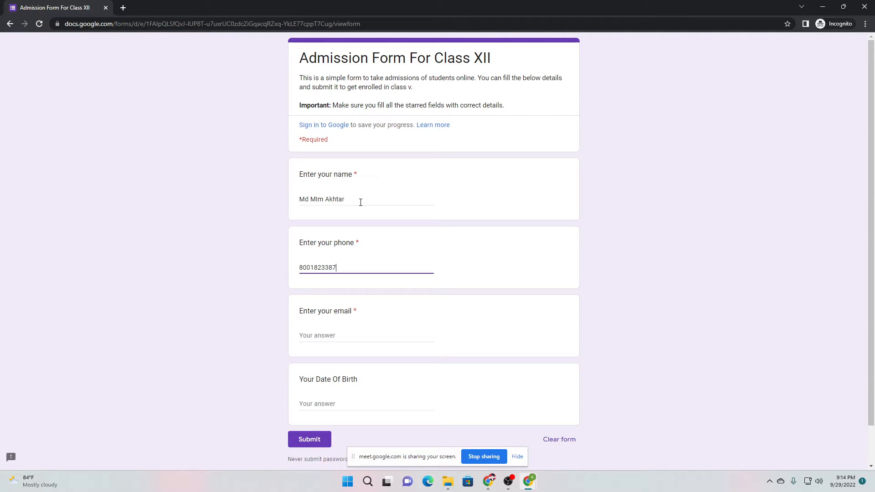
pyautogui.moveTo(355, 203); pyautogui.dragTo(284, 203)
pyautogui.click(297, 217)
pyautogui.moveTo(340, 270); pyautogui.dragTo(292, 277)
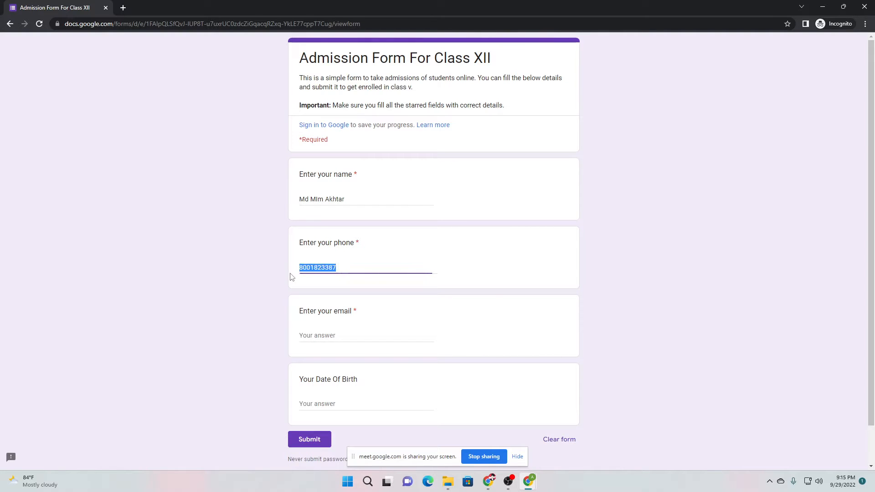
pyautogui.click(314, 285)
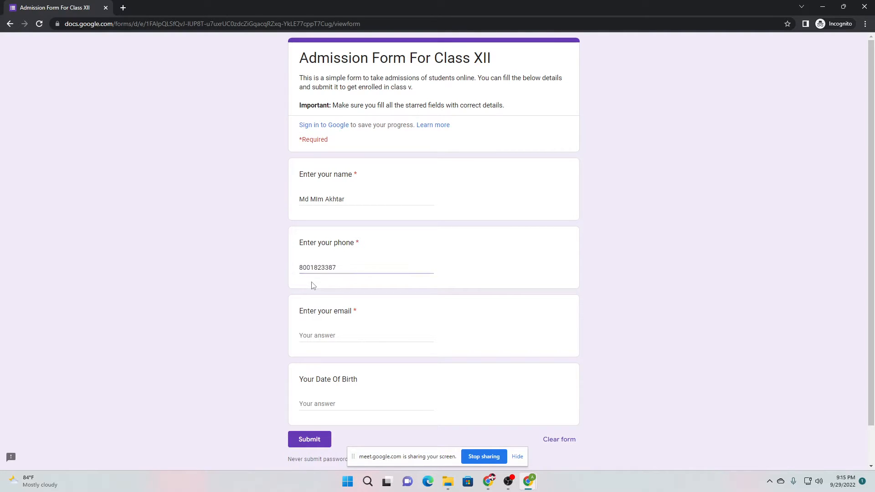
pyautogui.click(328, 336)
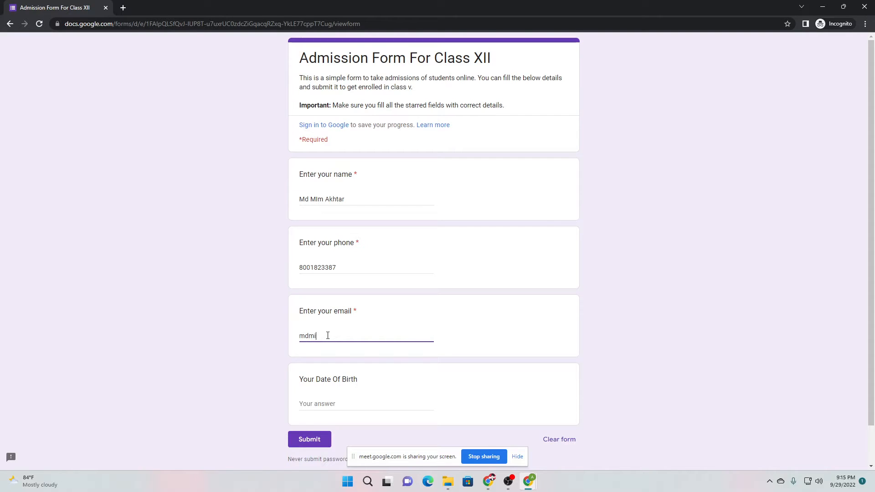
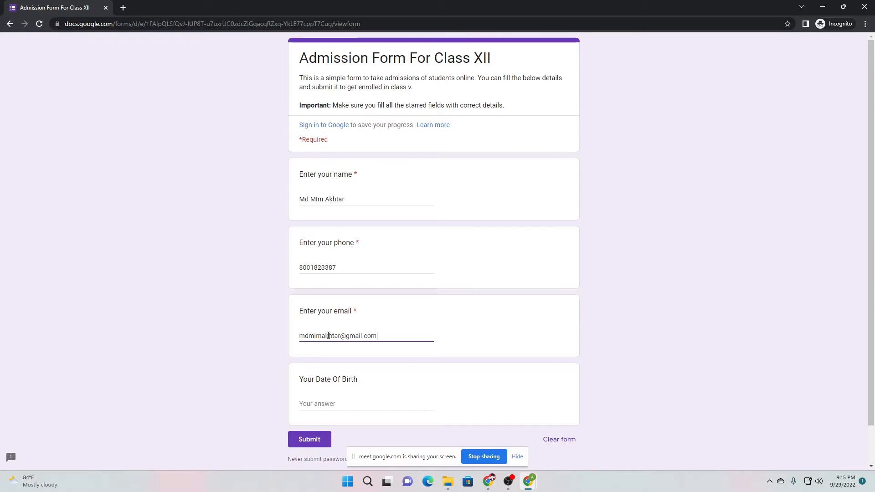
# Type a sample date into the Date Of Birth answer field
pyautogui.scroll(-1, 335, 336)
pyautogui.click(319, 365)
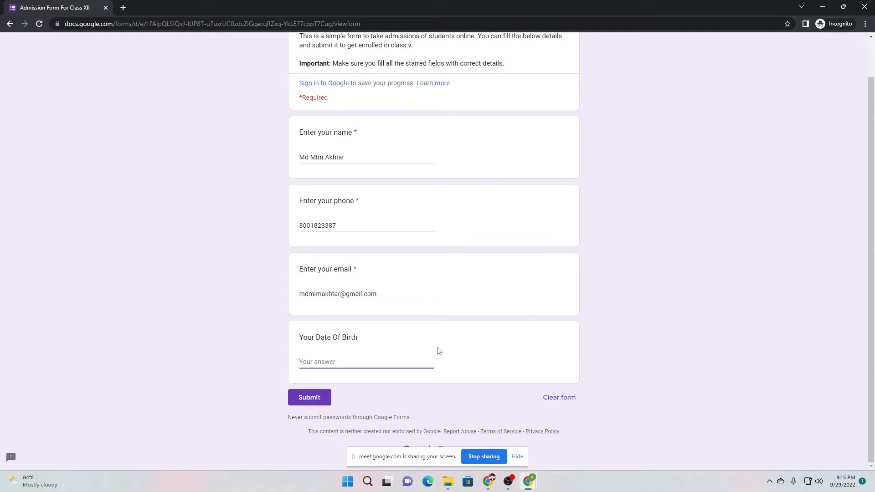
pyautogui.write('22-01-2000')
pyautogui.click(317, 363)
pyautogui.write('/')
pyautogui.press('BackSpace')
pyautogui.write('/2000')
pyautogui.click(265, 358)
pyautogui.doubleClick(307, 363)
pyautogui.write('01/2000')
pyautogui.doubleClick(327, 363)
pyautogui.click(352, 364)
# Switch 'Your Date Of Birth' to a Date question in the editor, then return to the test form
pyautogui.moveTo(527, 481)
pyautogui.click(579, 430)
pyautogui.scroll(-1, 424, 297)
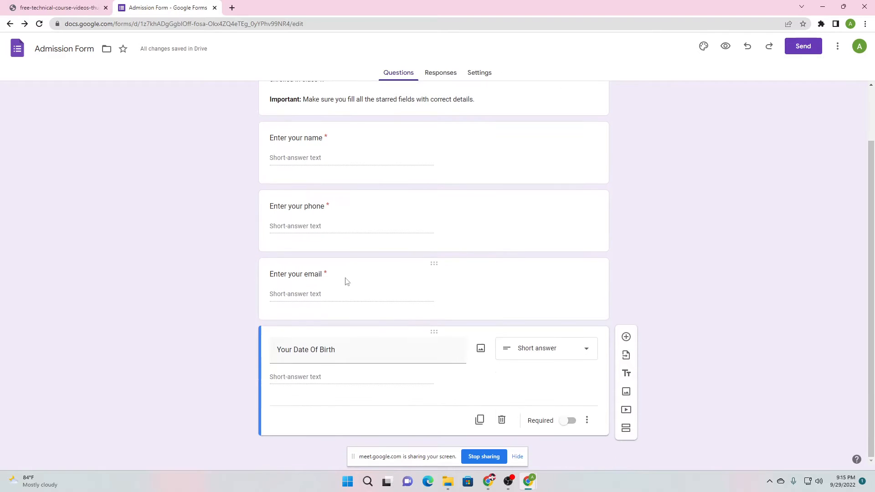
pyautogui.click(541, 354)
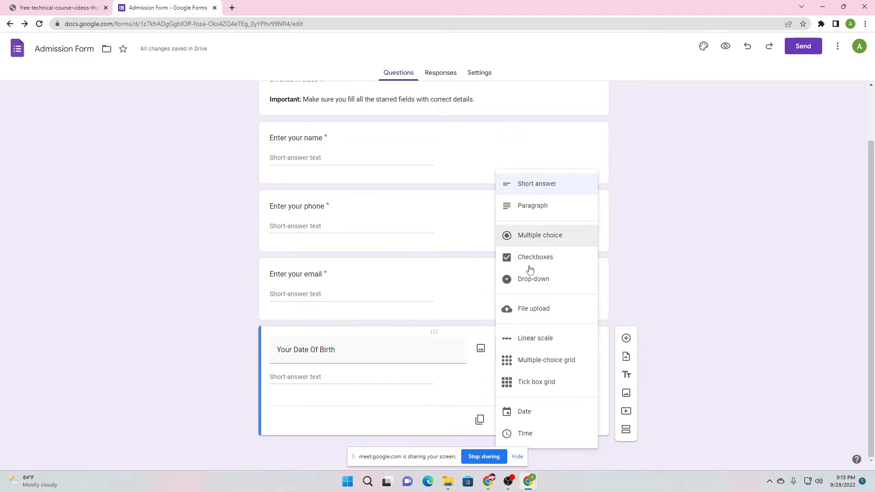
pyautogui.click(524, 412)
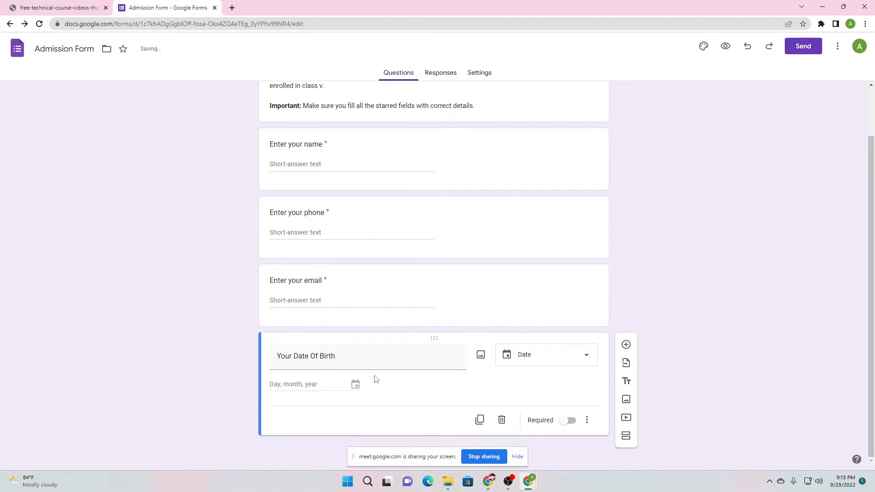
pyautogui.moveTo(529, 481)
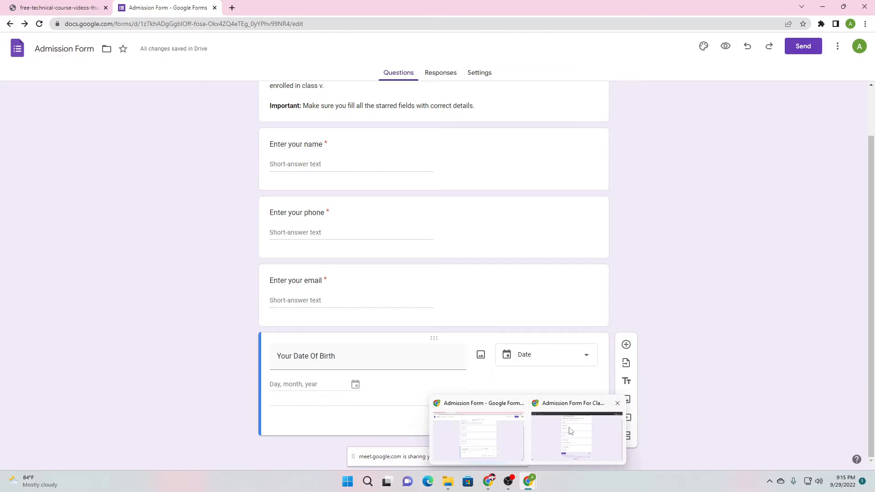
pyautogui.click(570, 431)
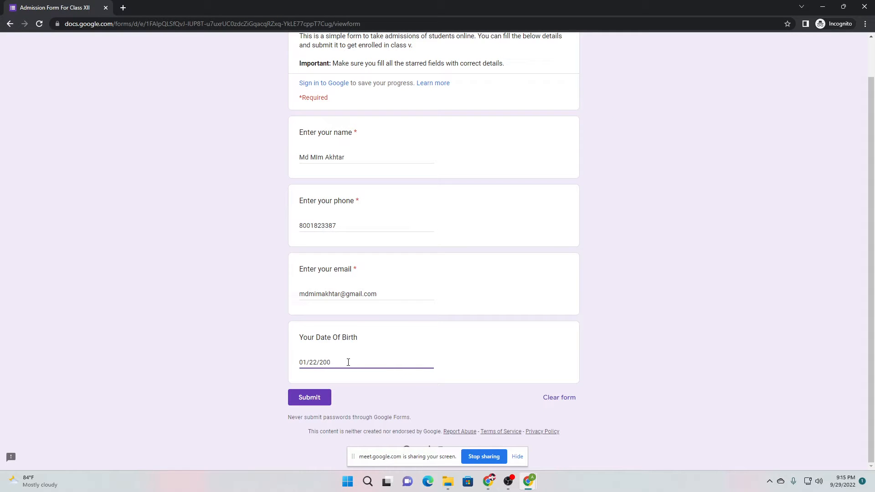
# Clear the typed date and reload the test form to pick up the Date question
pyautogui.press('BackSpace')
pyautogui.press('BackSpace')
pyautogui.press('BackSpace')
pyautogui.press('BackSpace')
pyautogui.press('BackSpace')
pyautogui.press('BackSpace')
pyautogui.press('BackSpace')
pyautogui.press('BackSpace')
pyautogui.press('BackSpace')
pyautogui.click(269, 349)
pyautogui.click(39, 24)
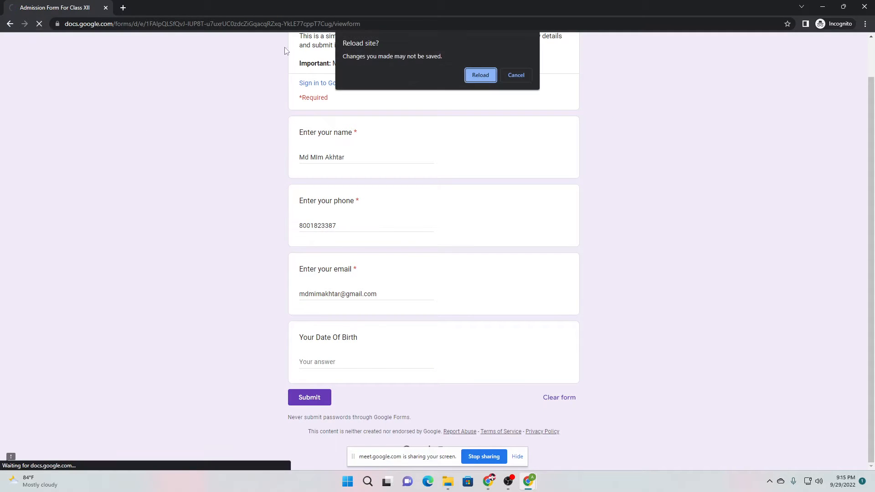
pyautogui.click(467, 77)
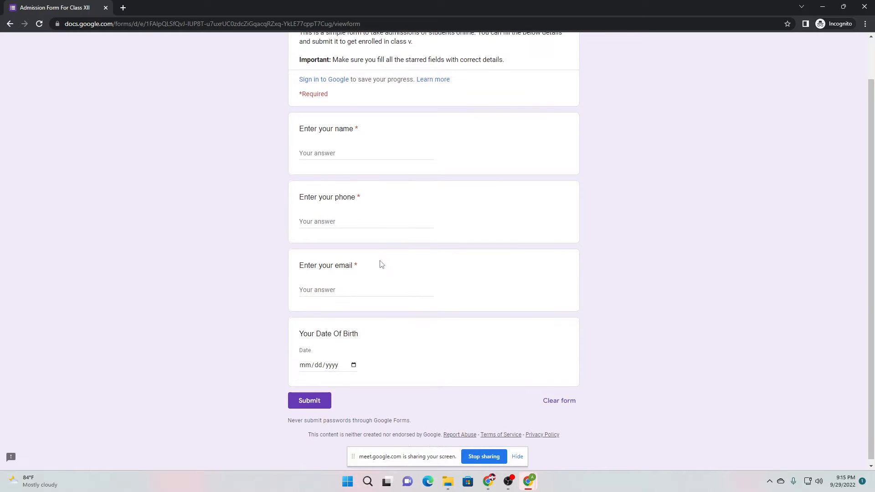
# Pick 22 July 2008 as the birth date from the date picker
pyautogui.click(354, 363)
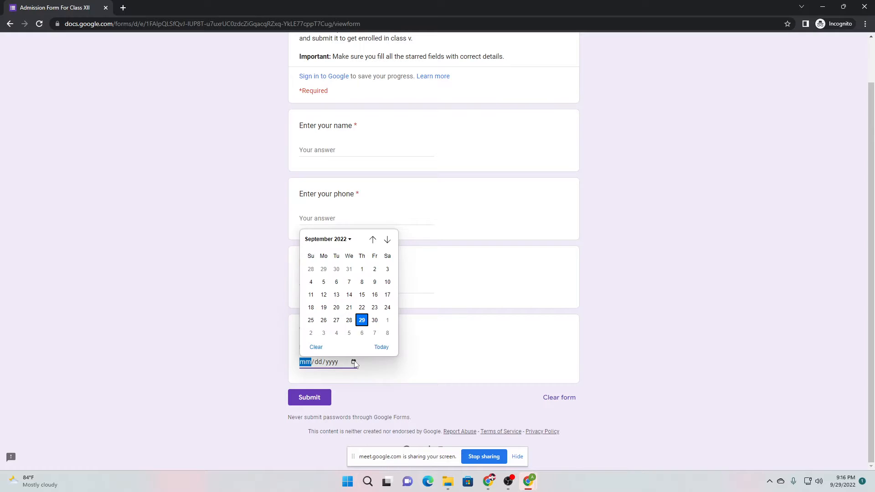
pyautogui.click(345, 244)
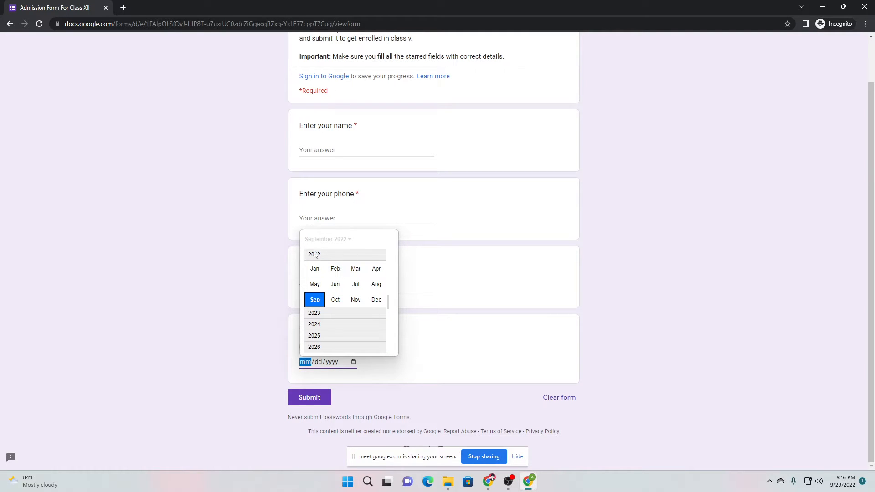
pyautogui.scroll(-1, 319, 339)
pyautogui.scroll(5, 329, 282)
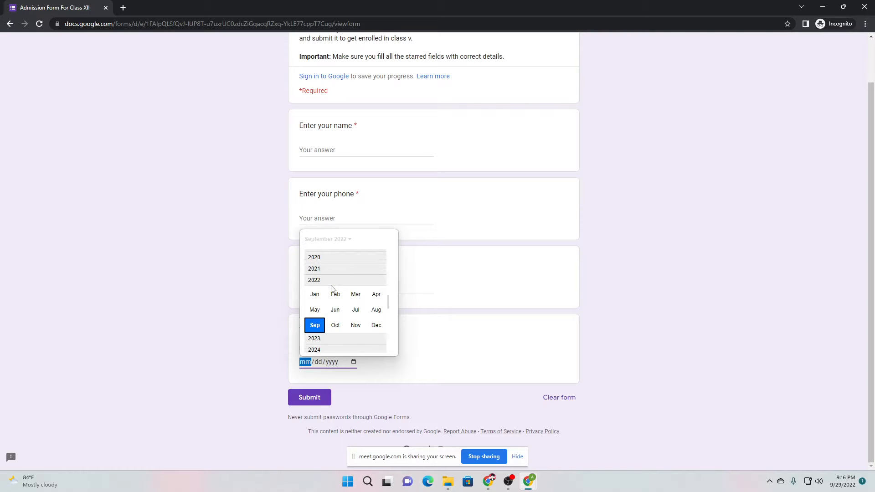
pyautogui.scroll(6, 329, 274)
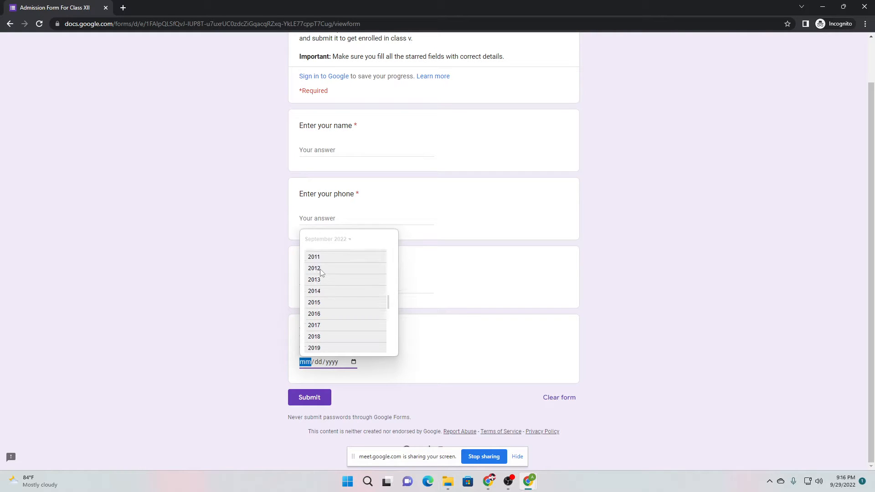
pyautogui.scroll(1, 316, 279)
pyautogui.click(317, 277)
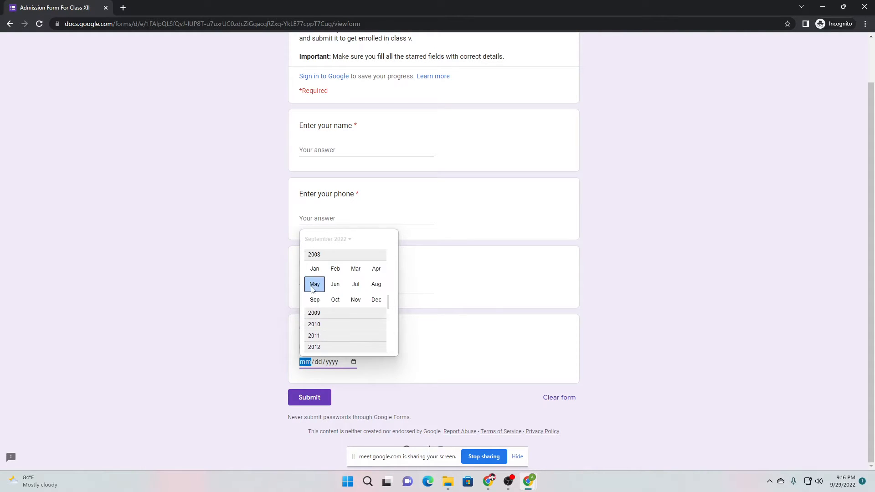
pyautogui.click(355, 284)
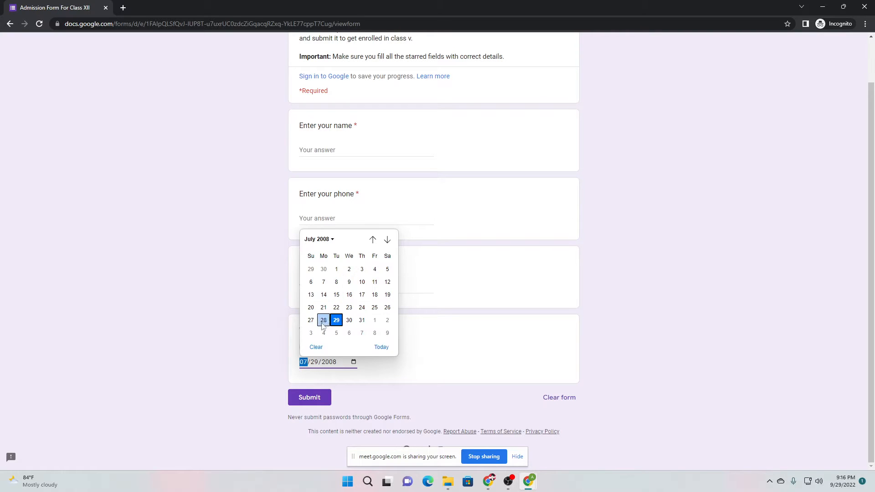
pyautogui.click(336, 307)
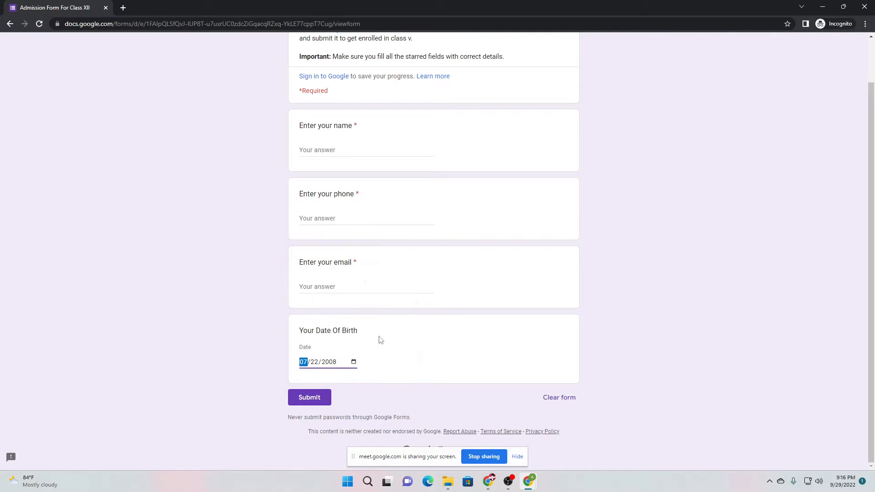
pyautogui.click(268, 385)
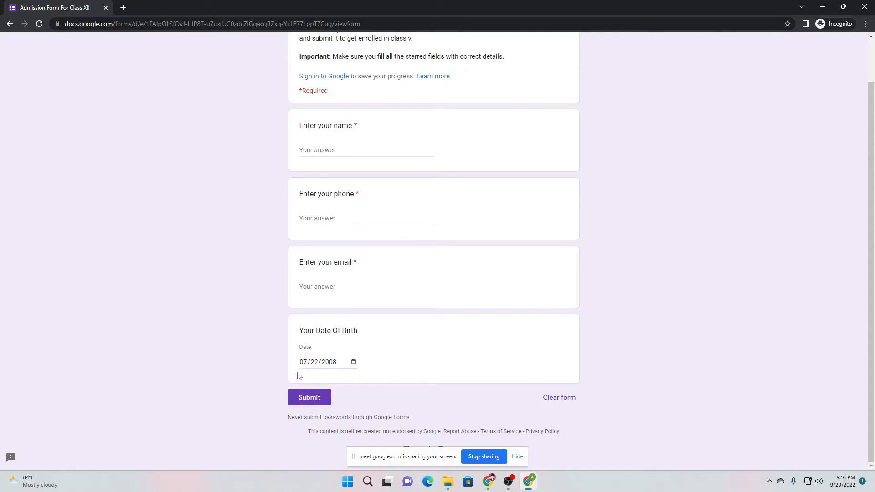
# Switch to the Google Meet window and read the chat question about calendars
pyautogui.click(488, 482)
pyautogui.click(438, 419)
pyautogui.click(812, 452)
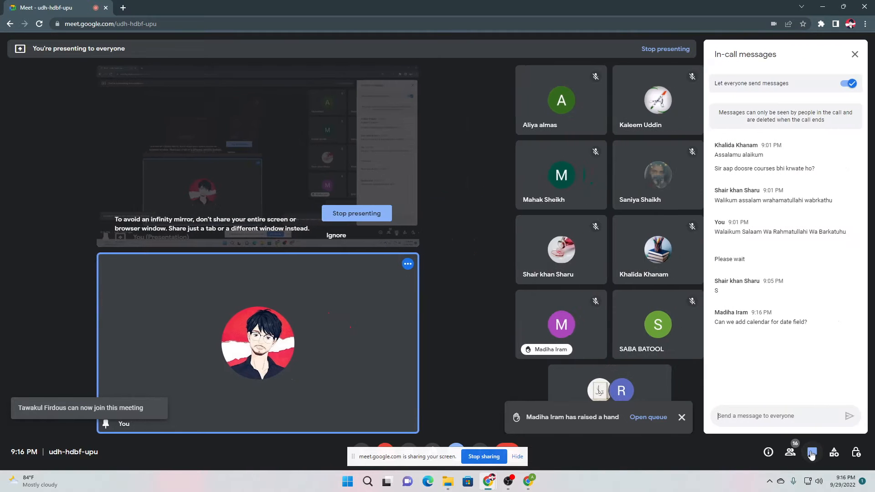
pyautogui.moveTo(723, 326); pyautogui.dragTo(812, 329)
pyautogui.click(801, 326)
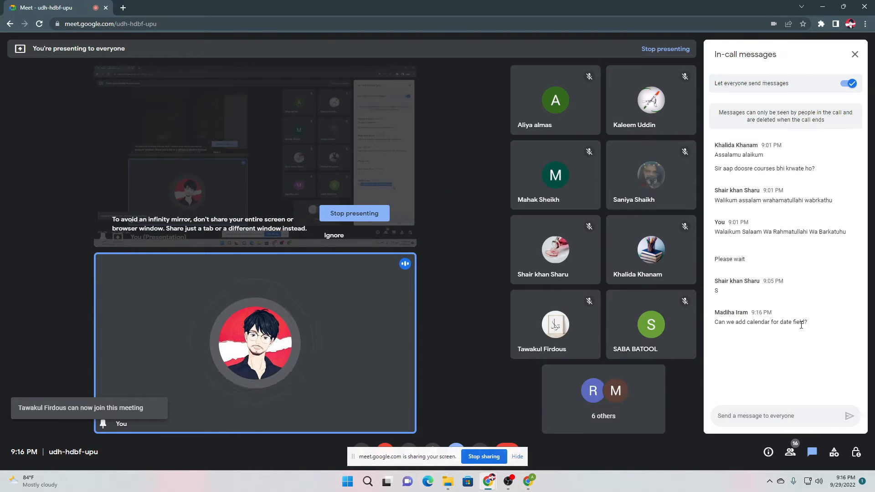
# Test the Date Of Birth calendar picker twice on the live form, then return to the editor
pyautogui.moveTo(529, 482)
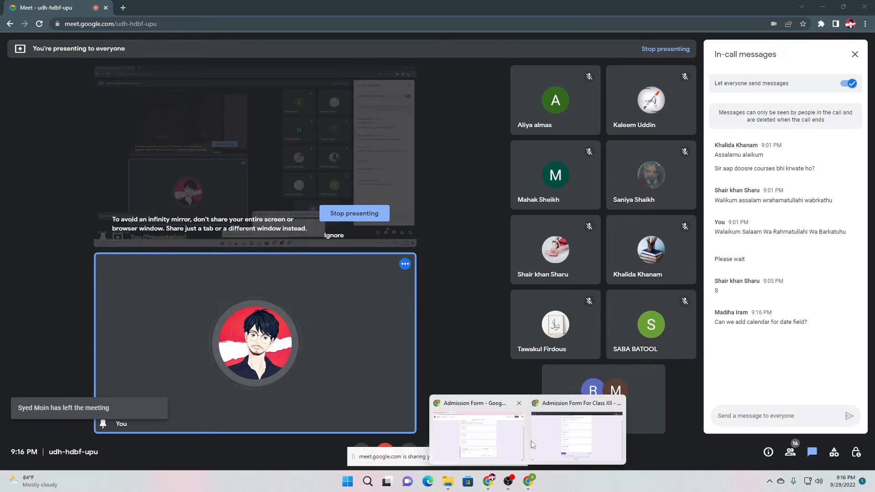
pyautogui.click(564, 439)
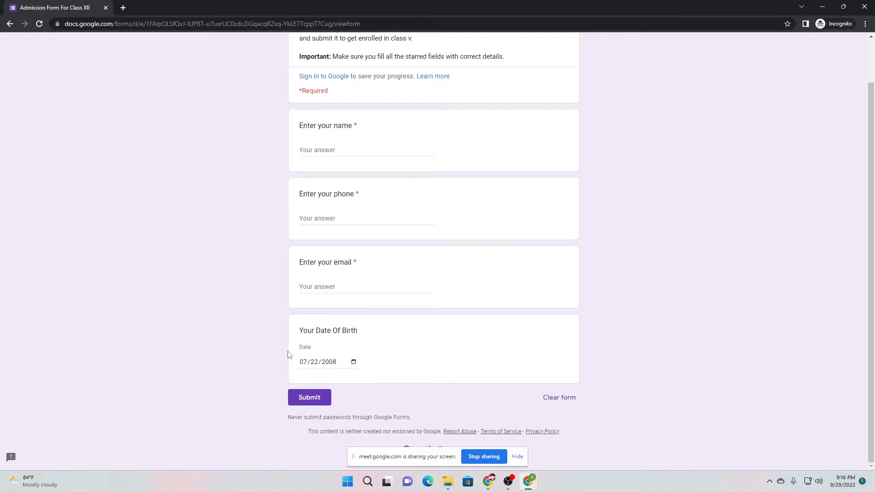
pyautogui.click(354, 362)
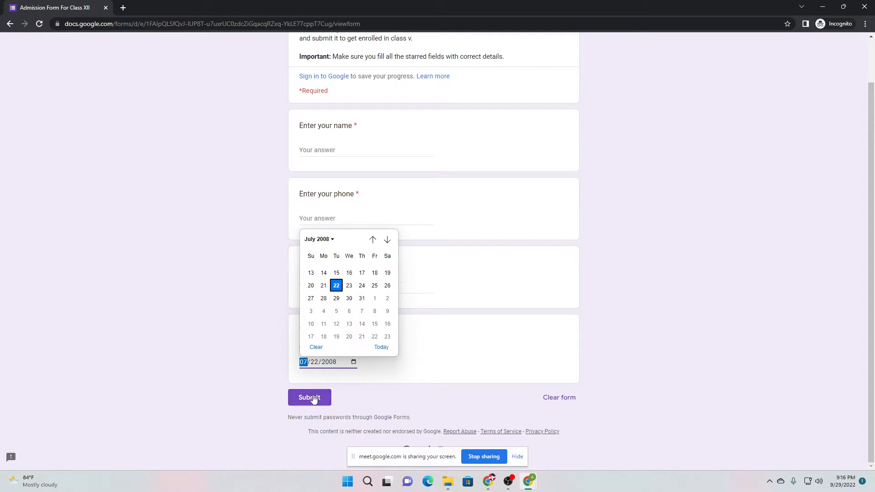
pyautogui.click(309, 378)
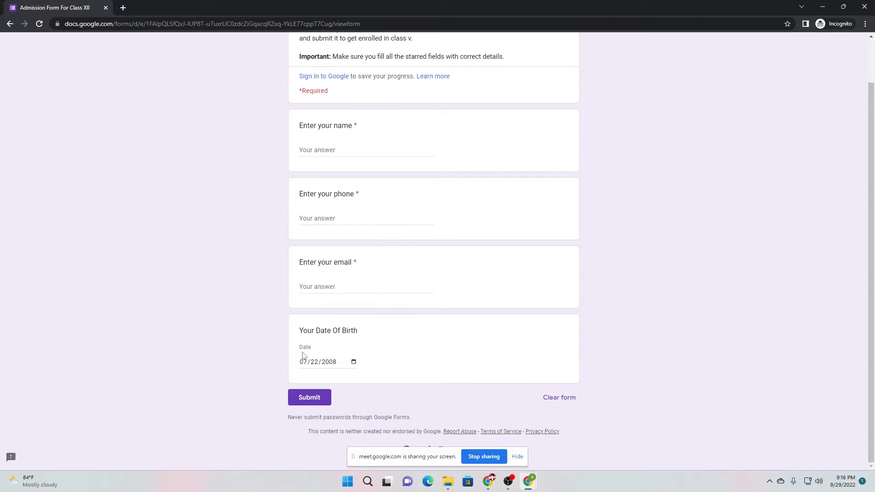
pyautogui.click(354, 362)
pyautogui.click(426, 343)
pyautogui.click(489, 482)
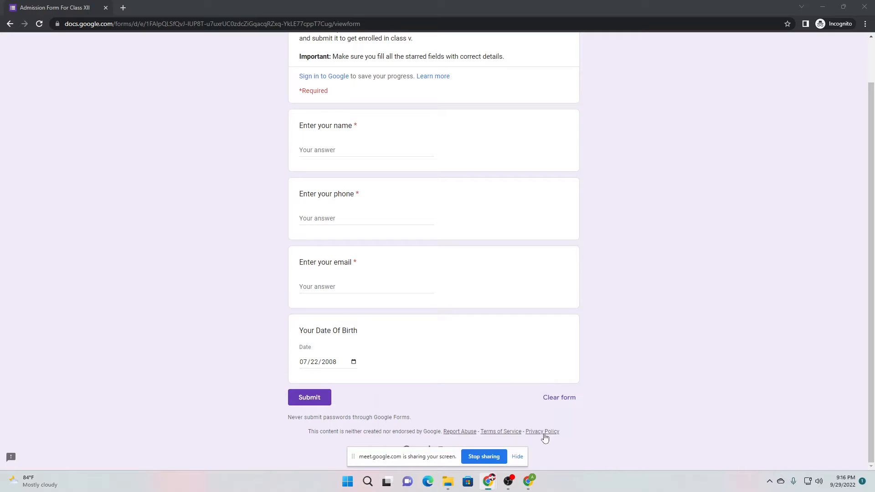
pyautogui.moveTo(528, 482)
pyautogui.click(510, 452)
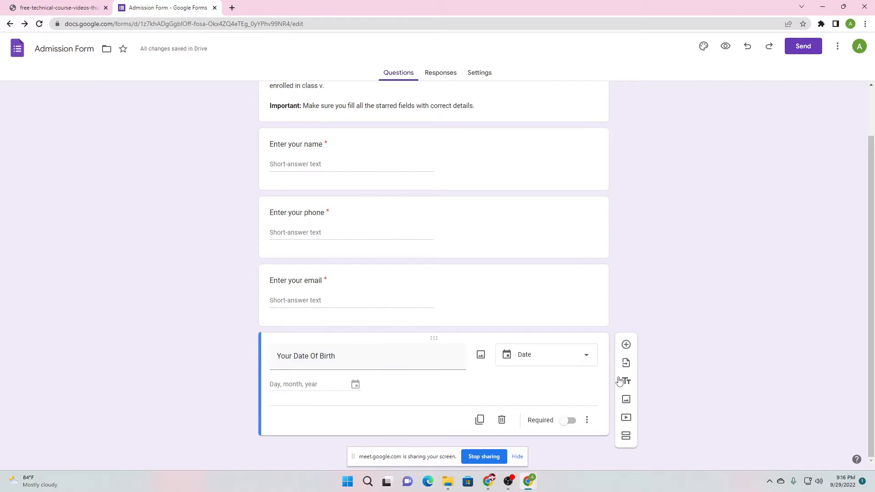
# Mark 'Your Date Of Birth' required and add a required Short answer 'Your Address' question
pyautogui.click(568, 422)
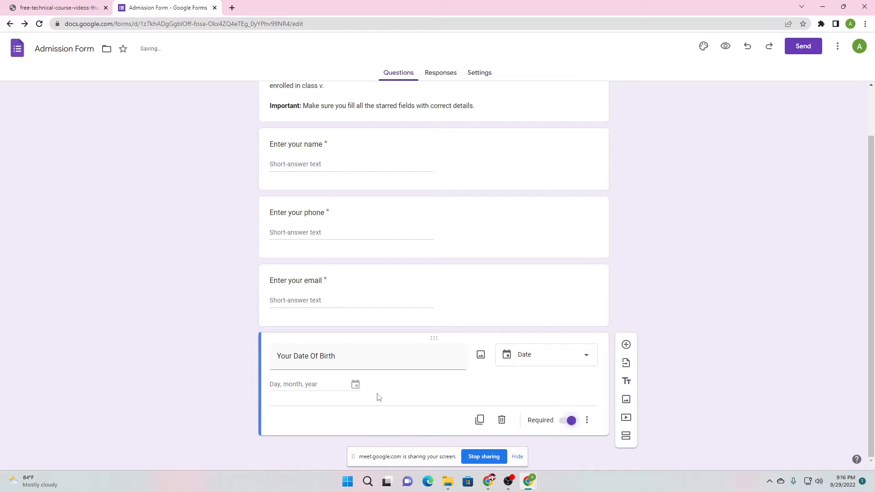
pyautogui.click(627, 345)
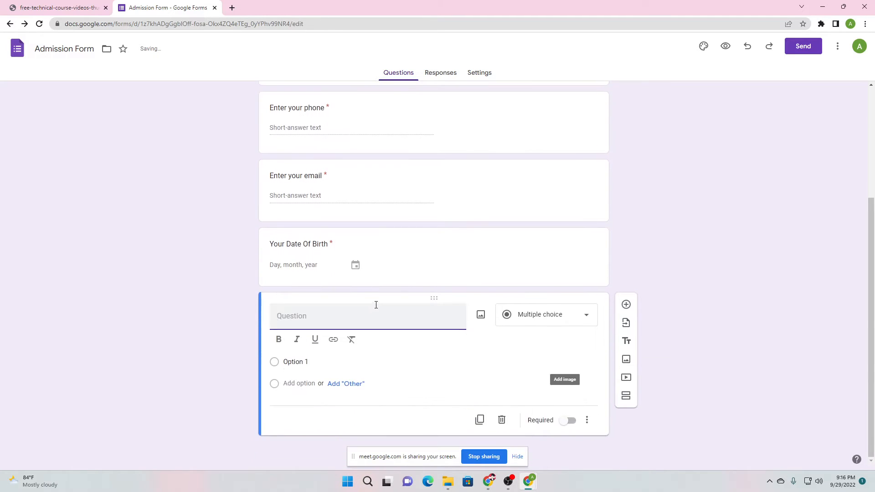
pyautogui.write('Addr')
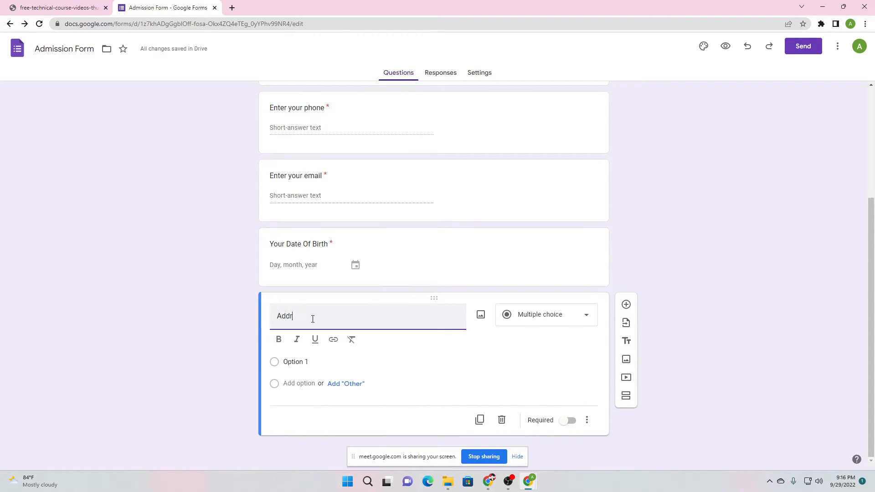
pyautogui.write('ess')
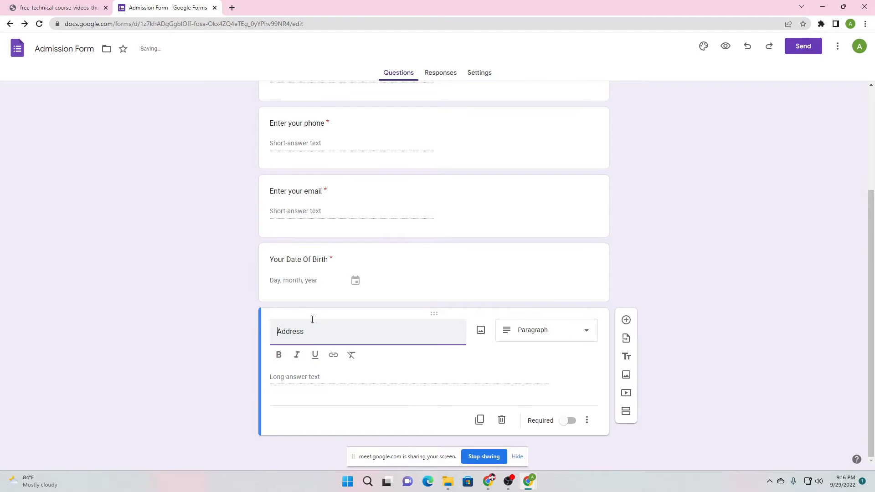
pyautogui.press('Home')
pyautogui.write('Your')
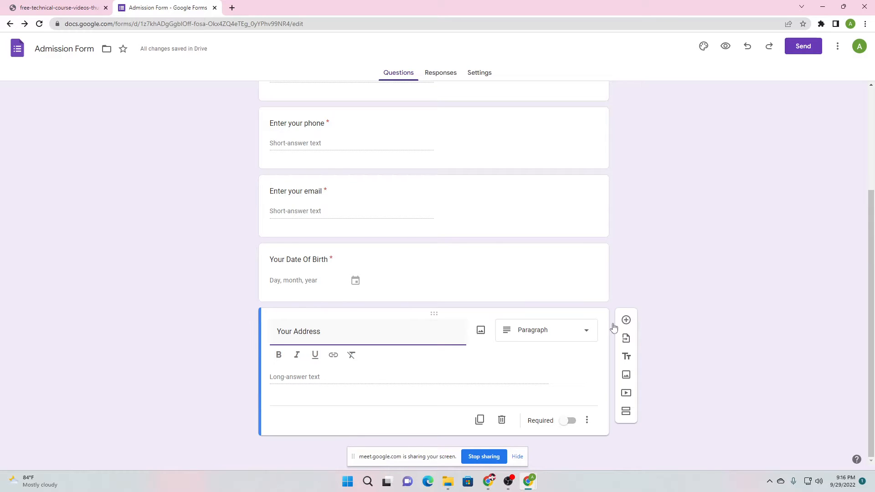
pyautogui.click(539, 333)
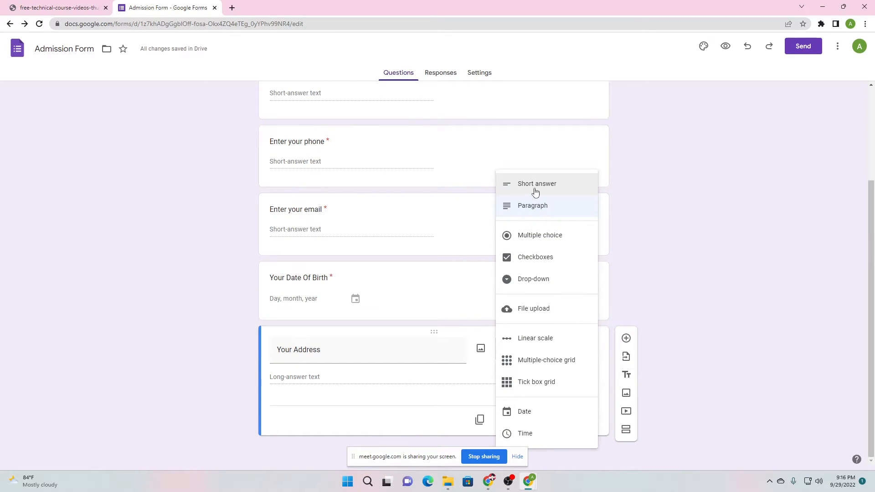
pyautogui.click(535, 192)
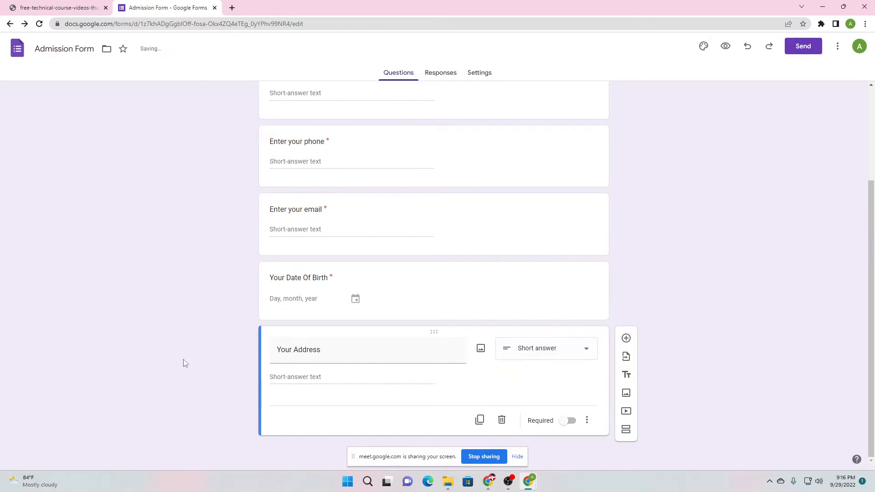
pyautogui.click(568, 421)
# Scroll through the form to review the questions
pyautogui.scroll(3, 121, 223)
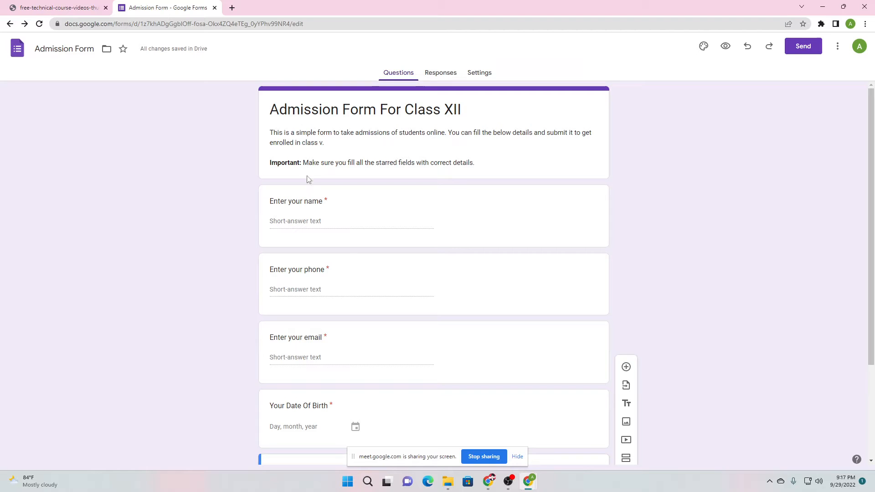
pyautogui.scroll(-3, 267, 177)
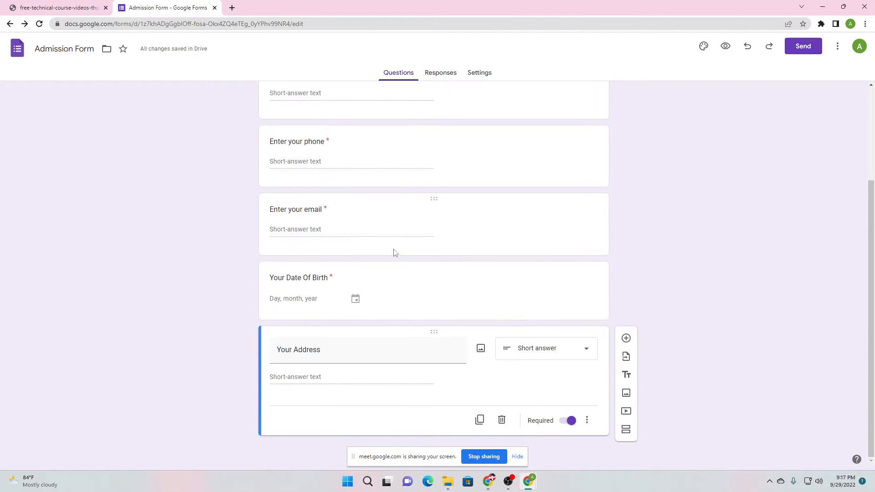
pyautogui.scroll(3, 221, 237)
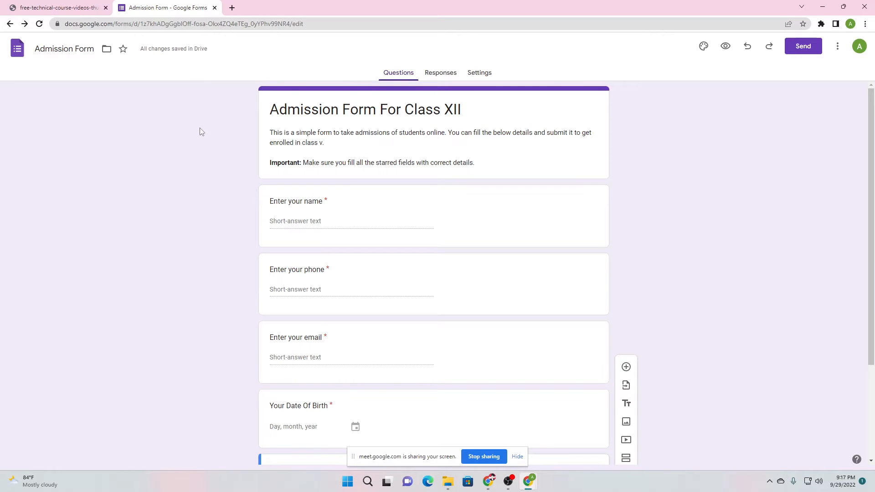
pyautogui.scroll(-3, 199, 132)
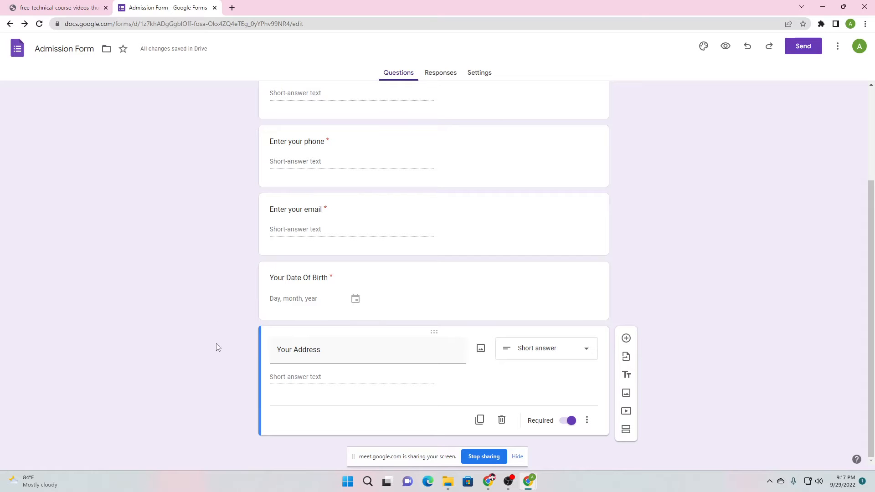
pyautogui.moveTo(531, 482)
pyautogui.click(564, 443)
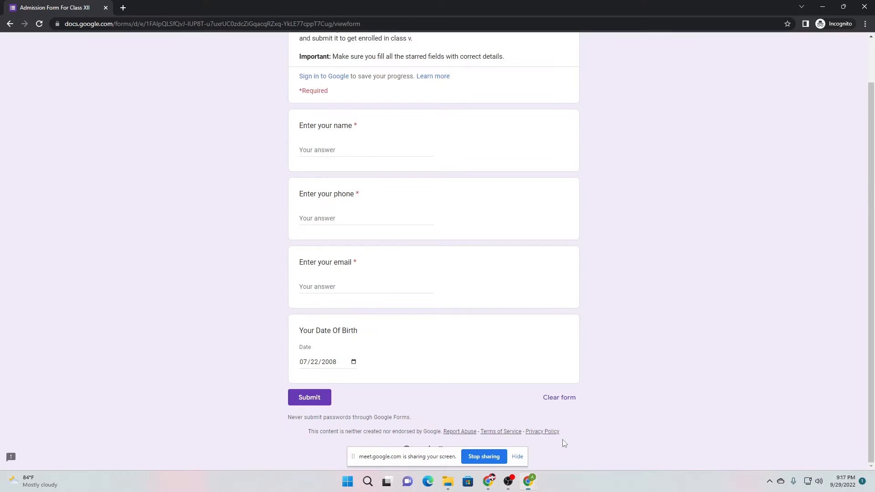
pyautogui.click(39, 24)
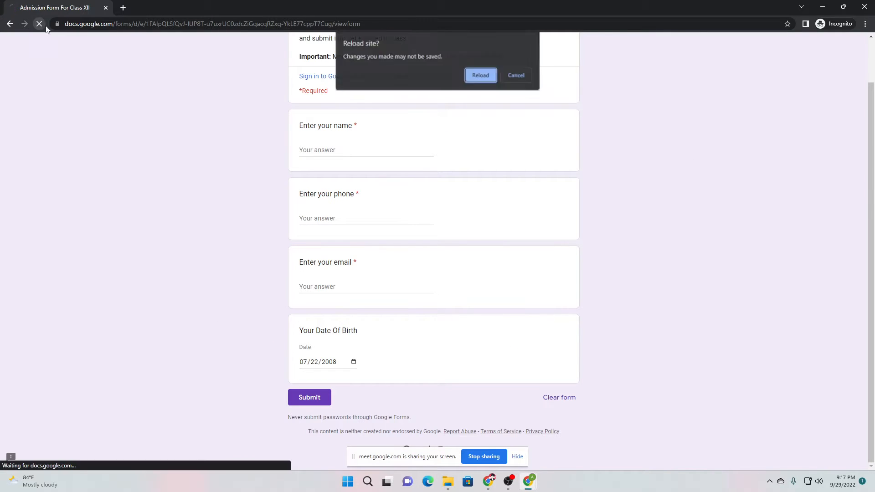
pyautogui.click(482, 75)
pyautogui.scroll(-2, 255, 269)
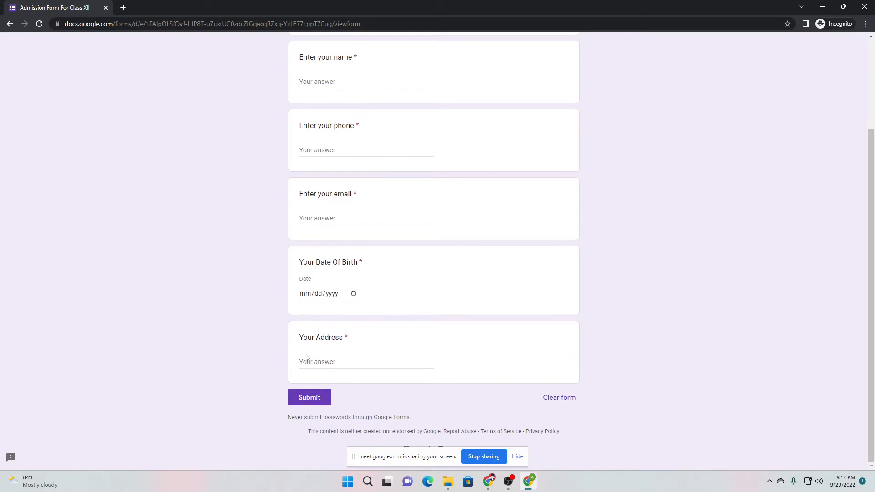
pyautogui.scroll(3, 274, 338)
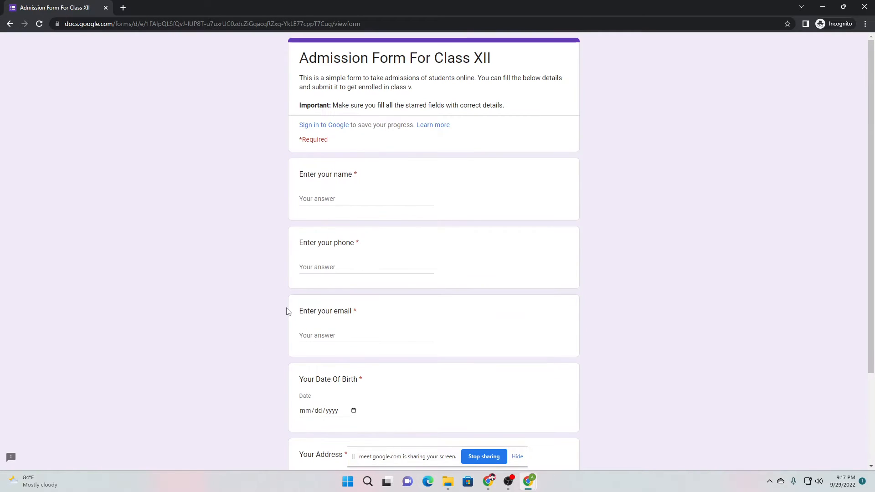
pyautogui.scroll(-1, 315, 196)
pyautogui.scroll(-2, 554, 392)
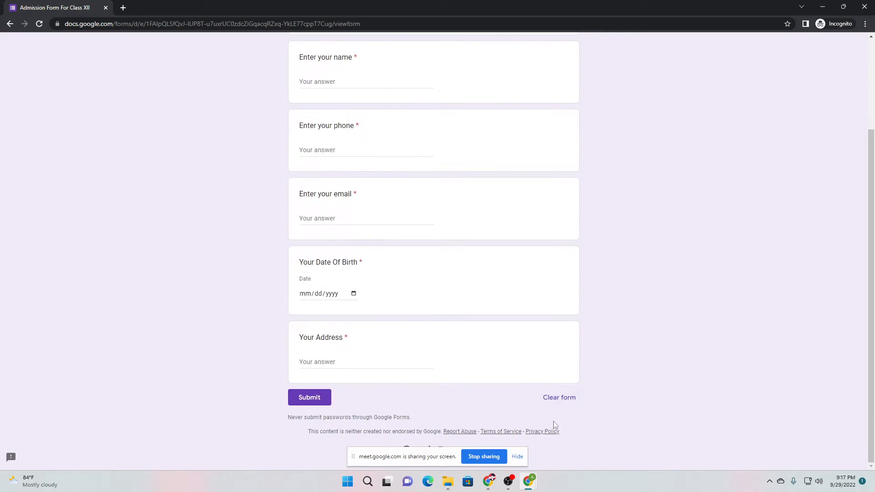
pyautogui.scroll(3, 455, 219)
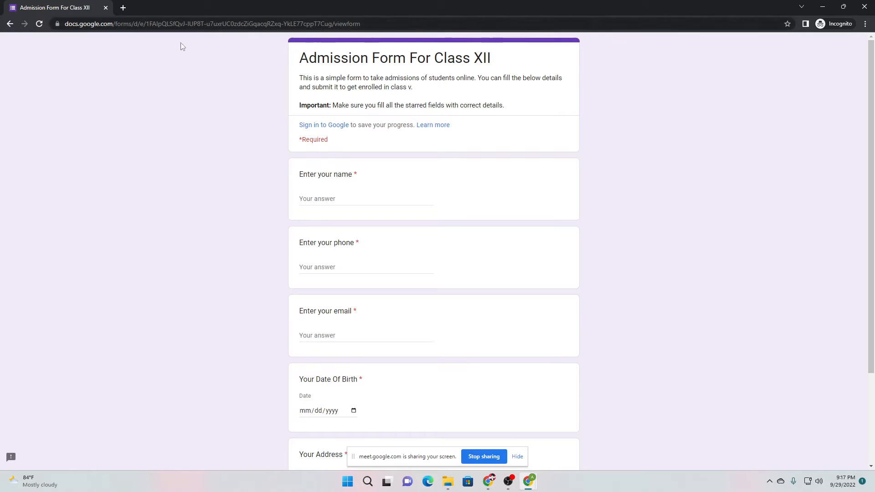
pyautogui.scroll(-3, 390, 247)
pyautogui.moveTo(529, 481)
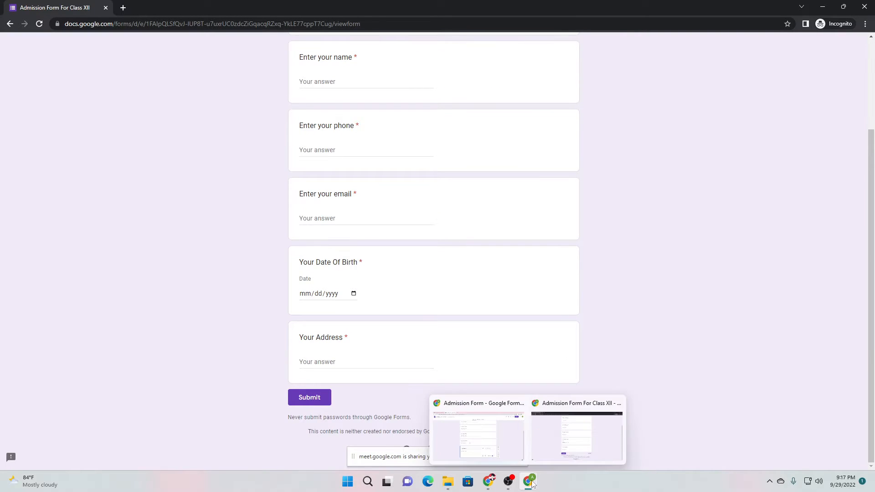
pyautogui.click(505, 438)
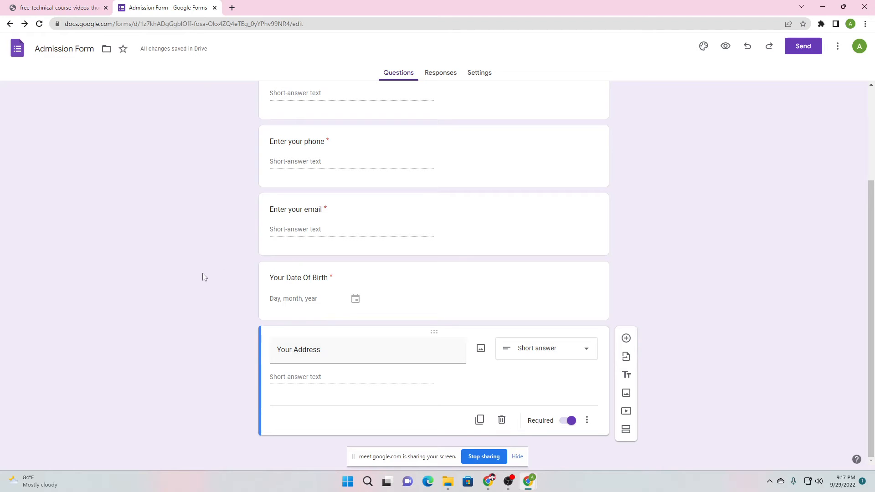
pyautogui.scroll(3, 203, 276)
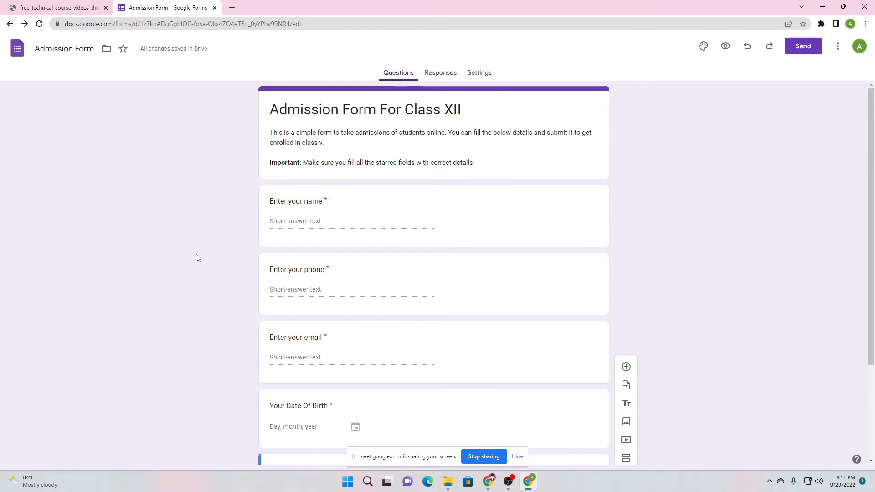
pyautogui.scroll(-3, 196, 258)
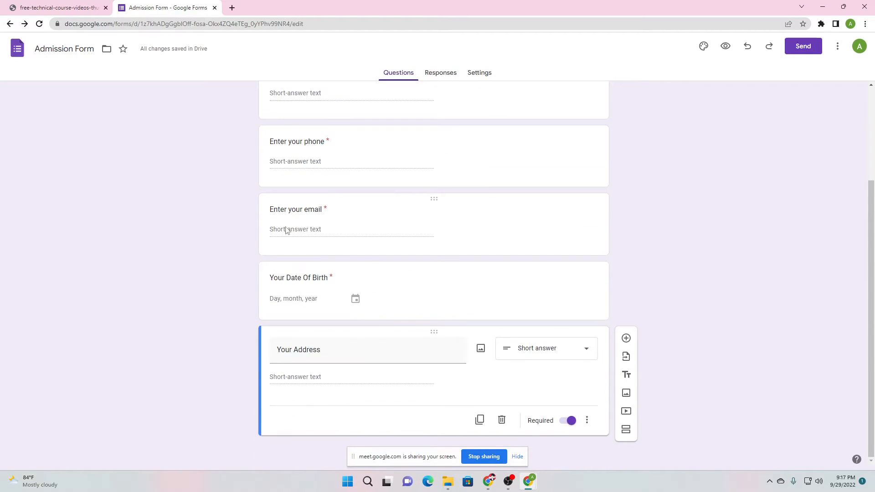
pyautogui.scroll(3, 286, 231)
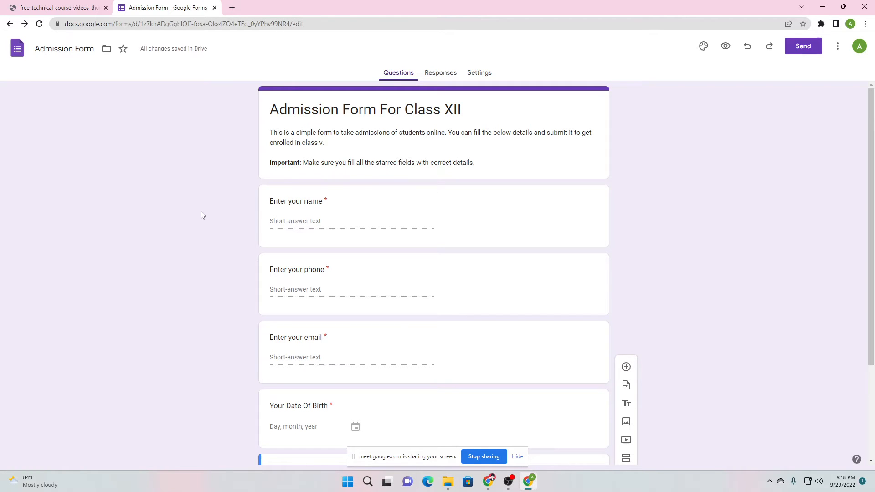
pyautogui.scroll(-3, 279, 178)
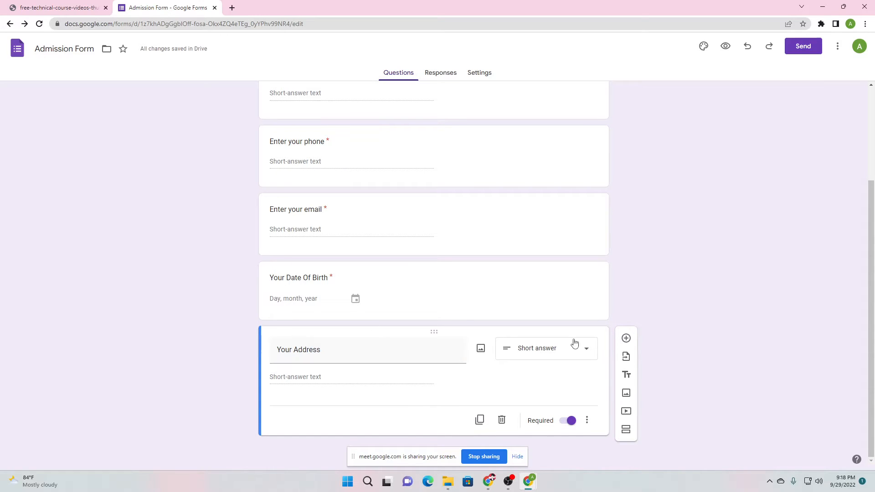
# Add a new question titled 'Upload Your Marksheet' below Your Address
pyautogui.click(626, 339)
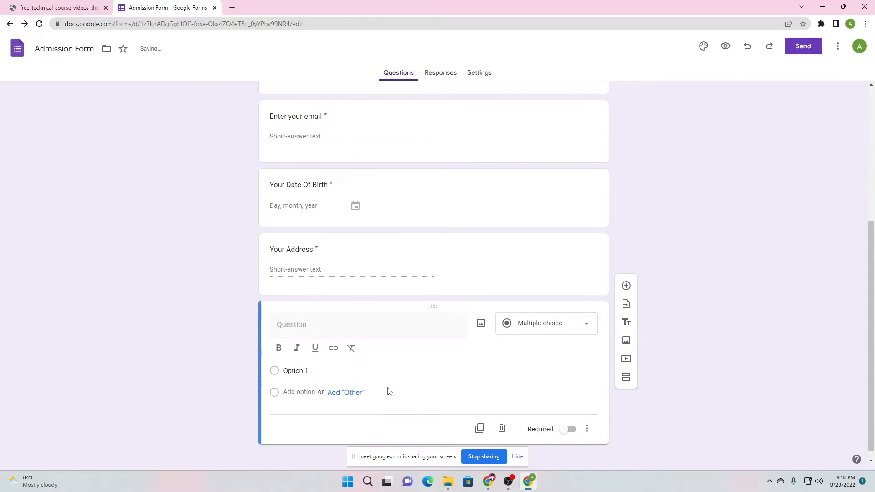
pyautogui.write('S')
pyautogui.press('BackSpace')
pyautogui.write('Upl')
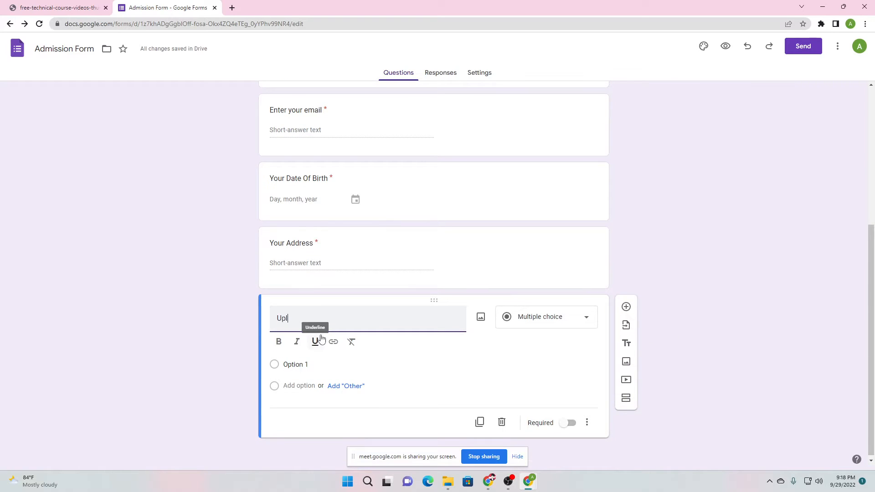
pyautogui.write('oad Your Marksheet')
pyautogui.click(233, 347)
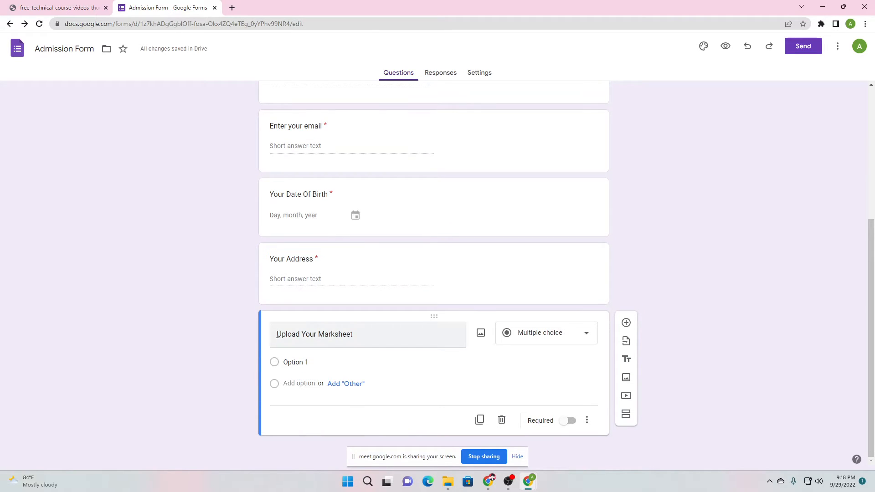
# Make the marksheet question a File upload question, accepting the Drive upload notice
pyautogui.click(534, 343)
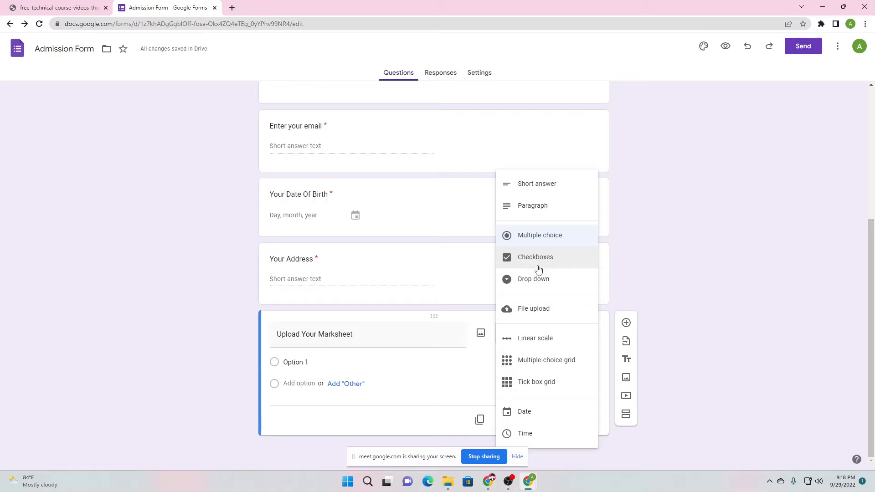
pyautogui.click(542, 315)
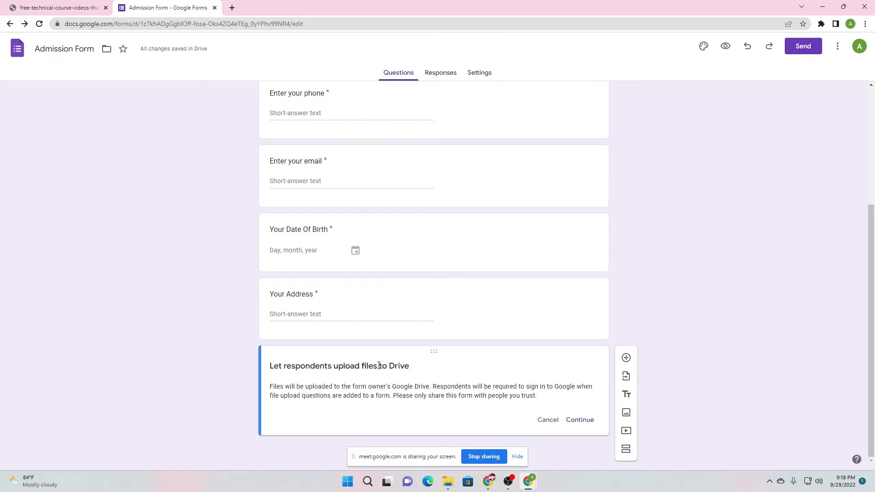
pyautogui.click(580, 420)
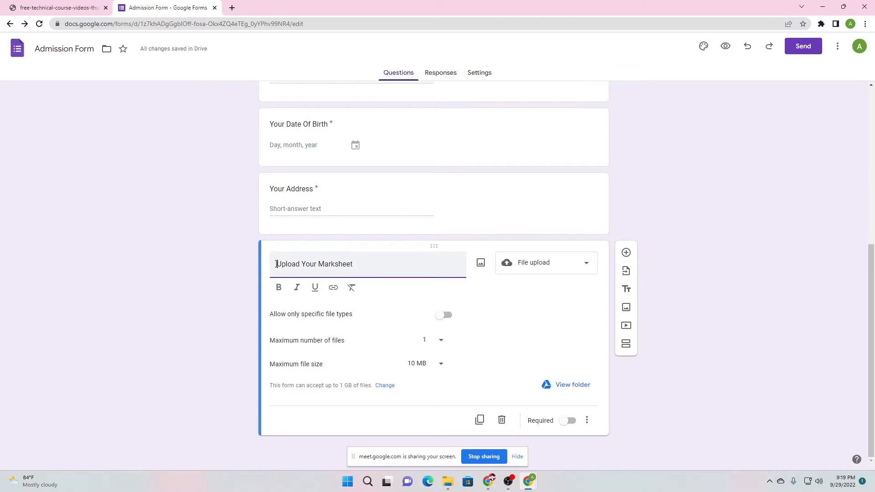
# Limit the marksheet upload's allowed file types to PDF and Image only
pyautogui.moveTo(275, 264); pyautogui.dragTo(358, 267)
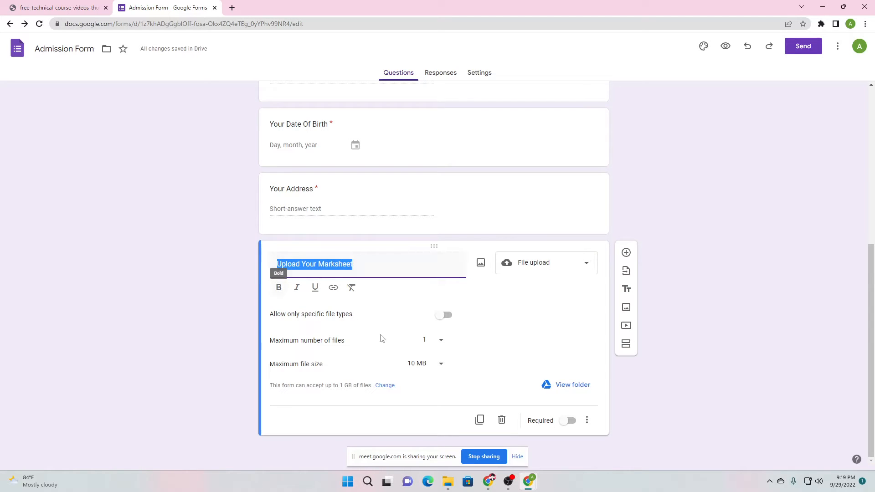
pyautogui.click(447, 317)
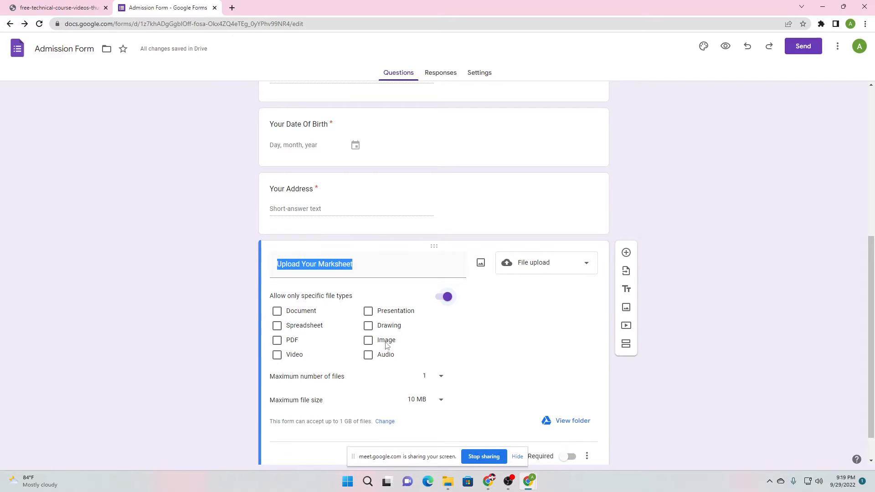
pyautogui.click(368, 340)
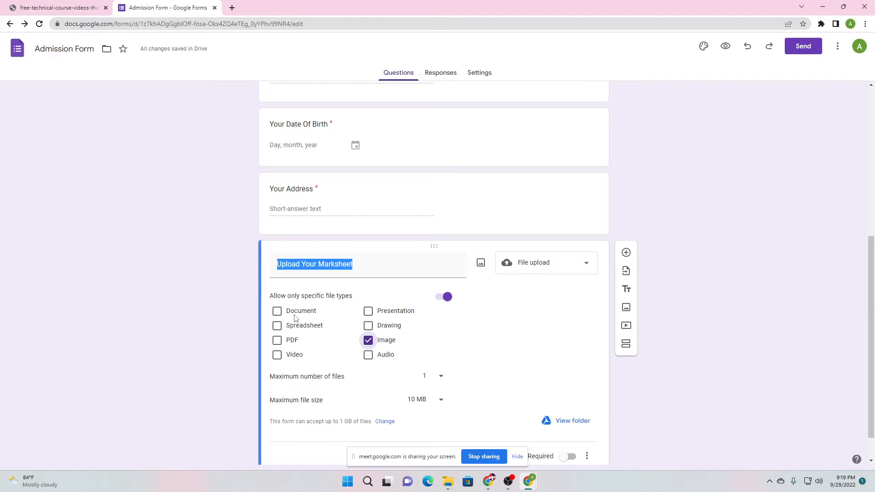
pyautogui.click(367, 329)
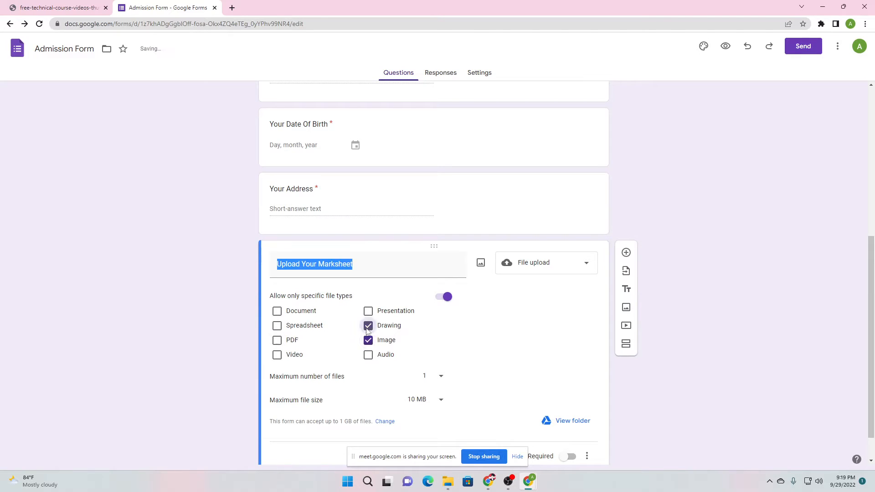
pyautogui.click(368, 341)
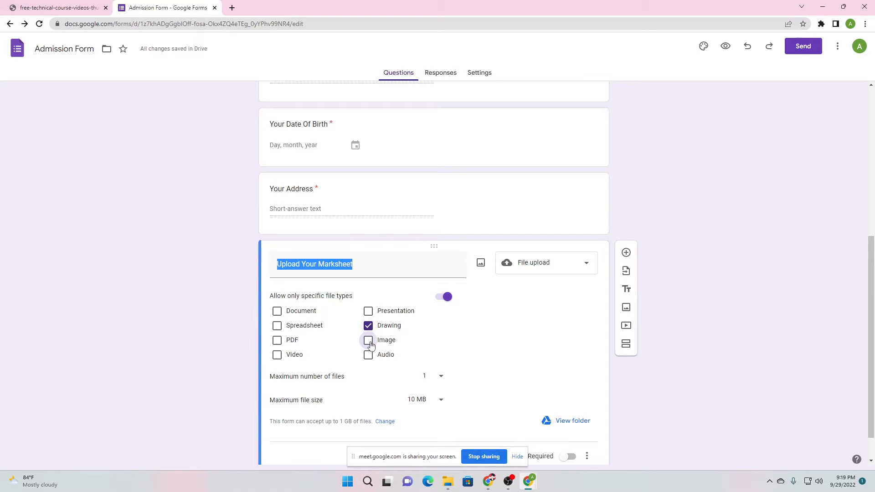
pyautogui.click(368, 327)
pyautogui.click(369, 344)
pyautogui.click(277, 340)
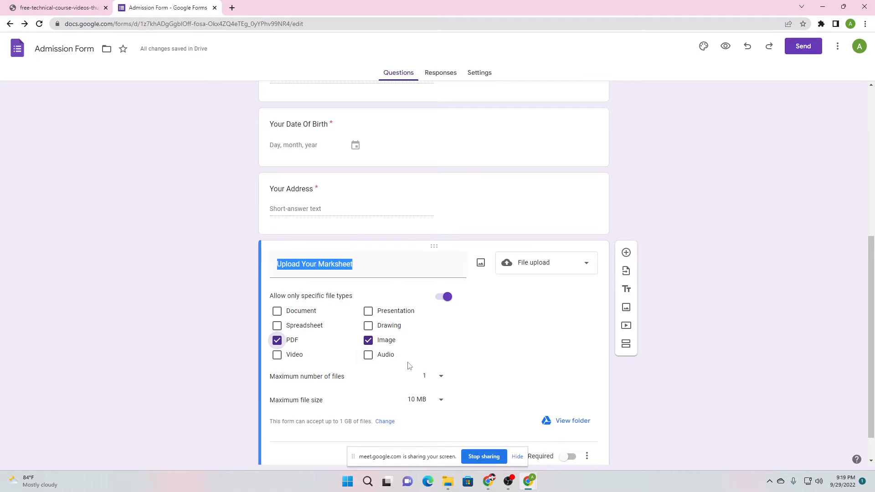
pyautogui.scroll(-1, 396, 359)
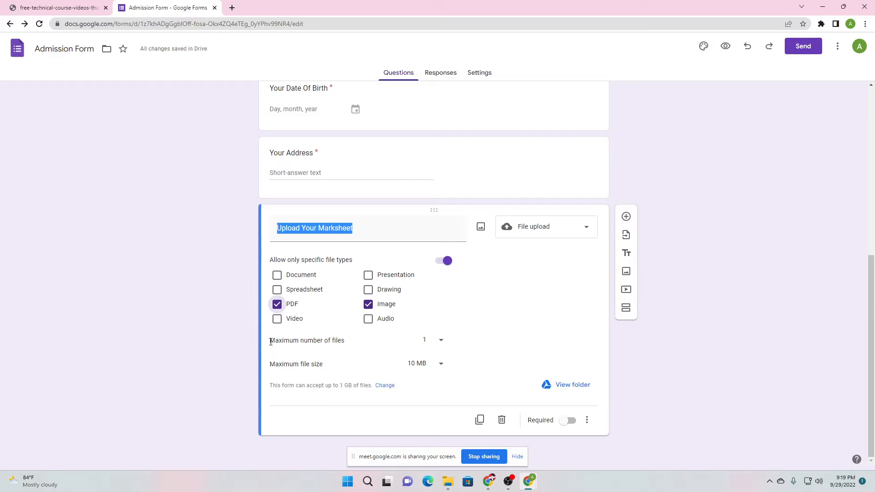
# Keep the marksheet upload's maximum file size at 10 MB and mark the question required
pyautogui.moveTo(271, 342); pyautogui.dragTo(351, 345)
pyautogui.click(352, 348)
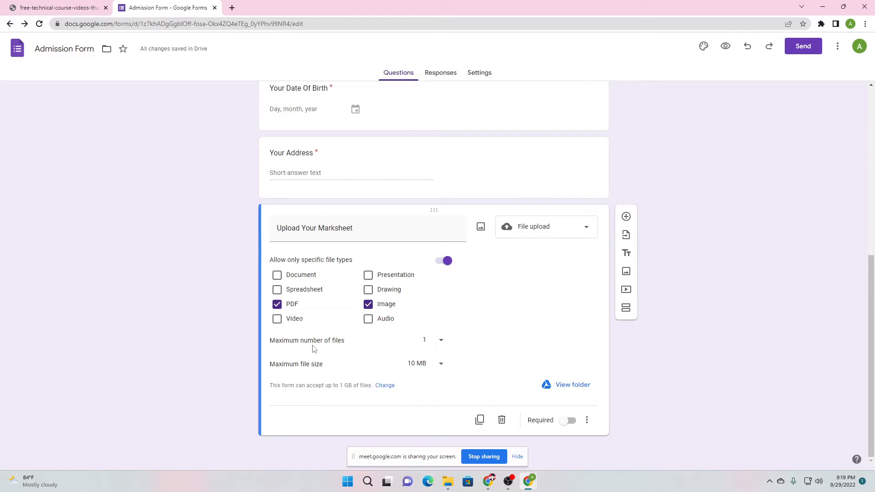
pyautogui.moveTo(275, 364); pyautogui.dragTo(318, 365)
pyautogui.click(319, 366)
pyautogui.click(440, 364)
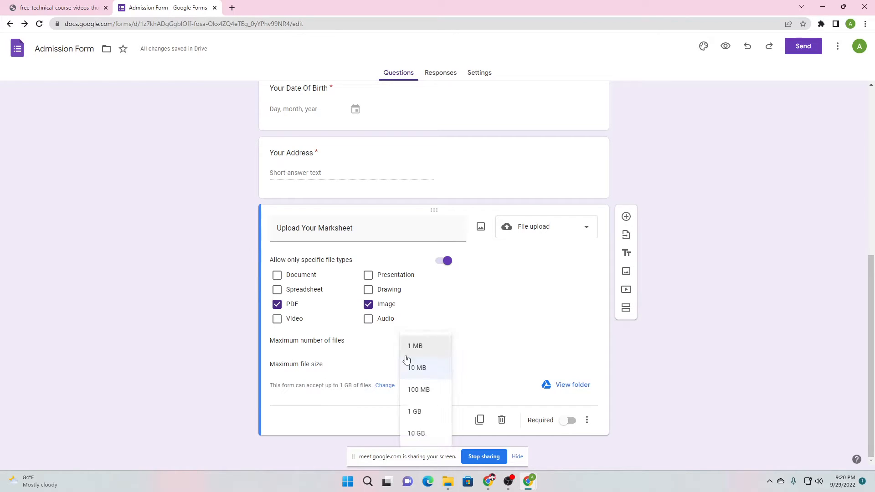
pyautogui.click(339, 372)
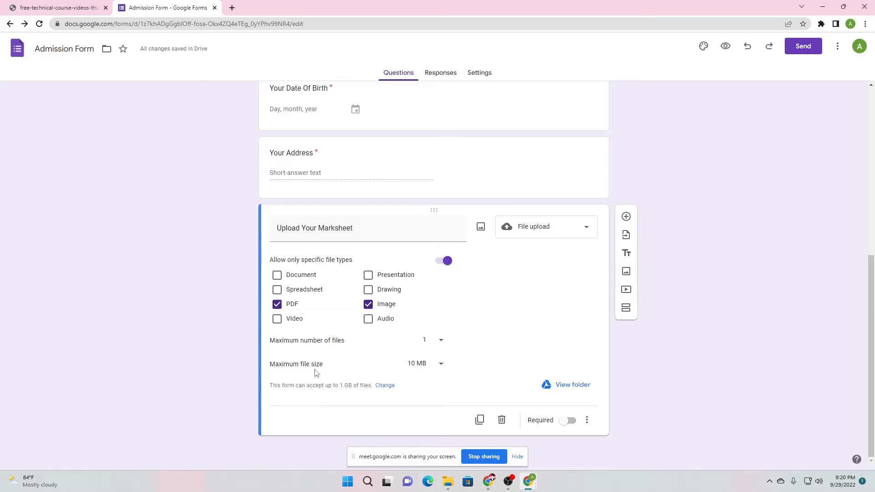
pyautogui.click(441, 363)
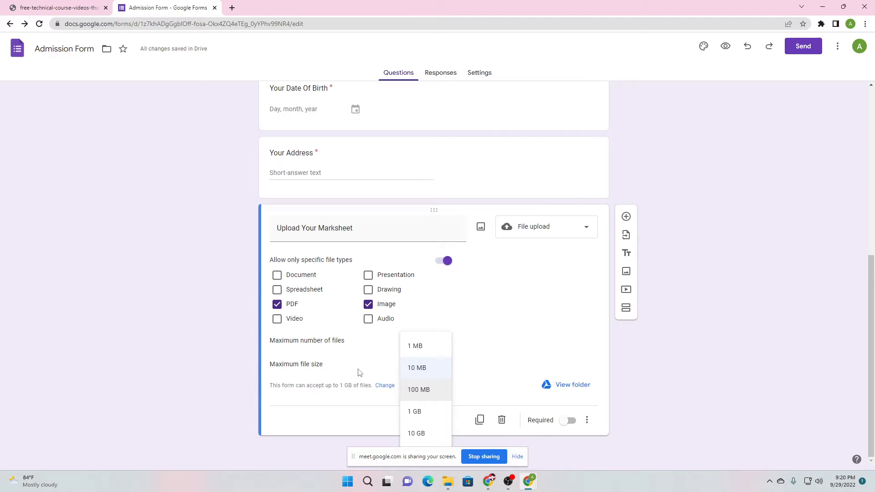
pyautogui.click(420, 367)
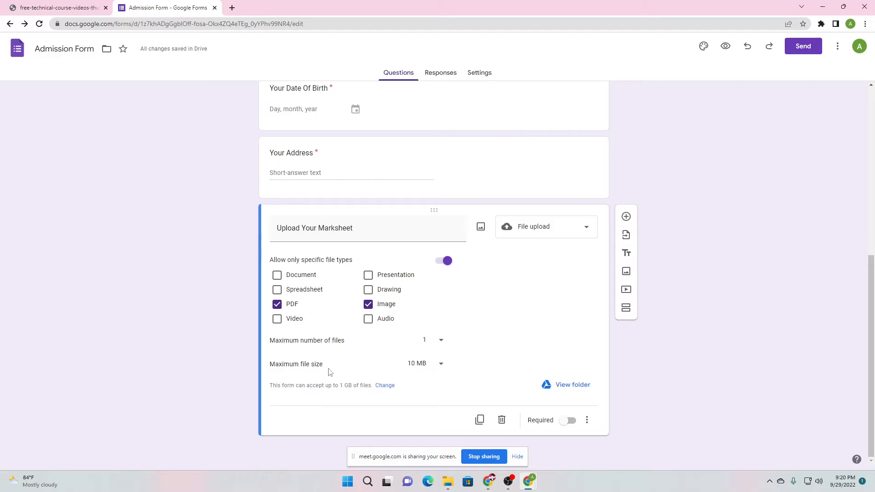
pyautogui.click(568, 421)
# Add a new question titled 'Upload Your Photos' with the File upload type
pyautogui.click(626, 217)
pyautogui.write('U')
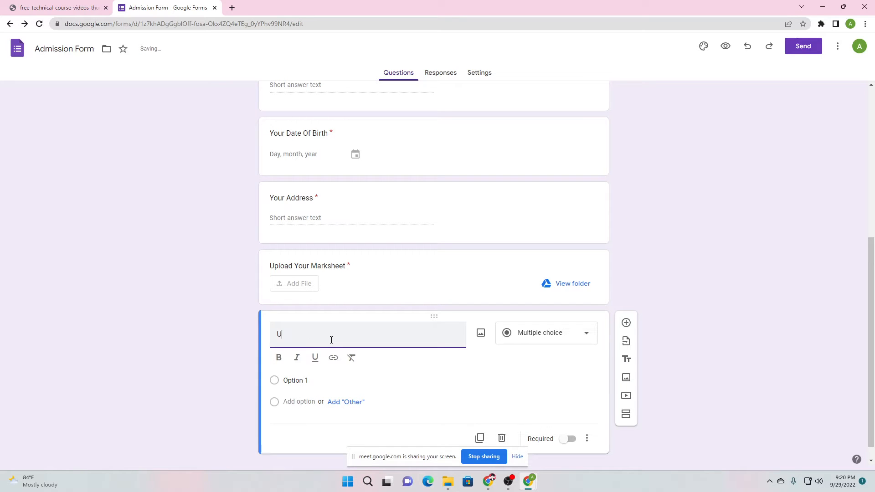
pyautogui.write('pload Your Photos')
pyautogui.scroll(-1, 570, 346)
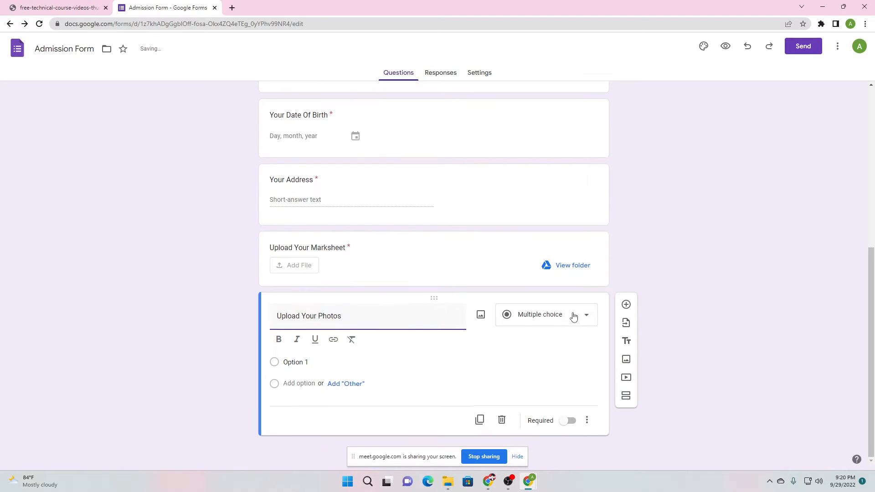
pyautogui.click(573, 317)
pyautogui.click(543, 309)
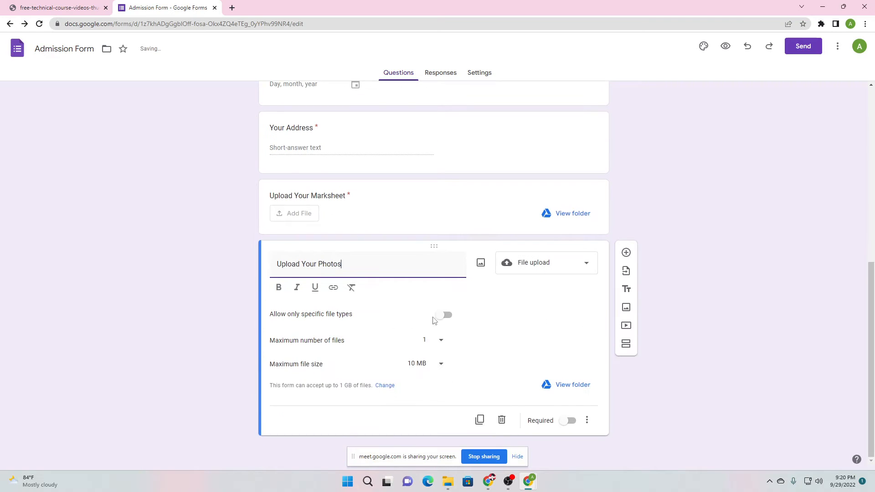
# Restrict the photos upload to Image files, 1 file up to 10 MB, and make it required
pyautogui.click(445, 315)
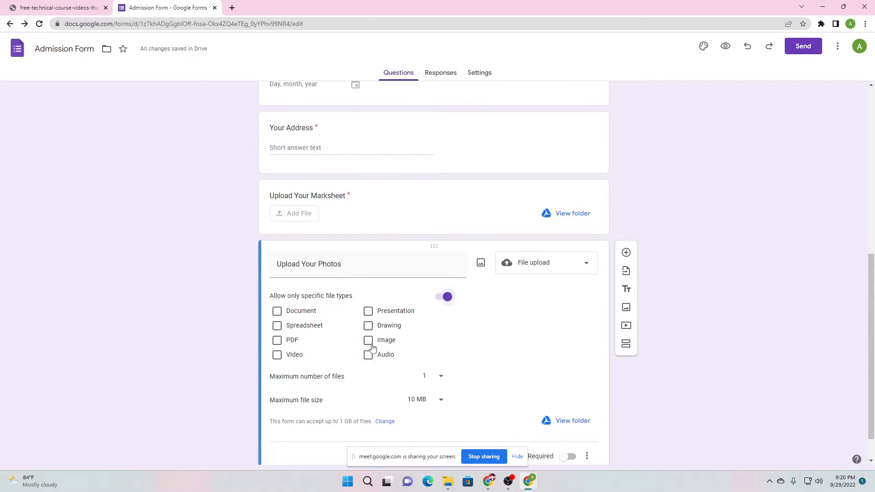
pyautogui.click(368, 341)
pyautogui.scroll(-1, 438, 319)
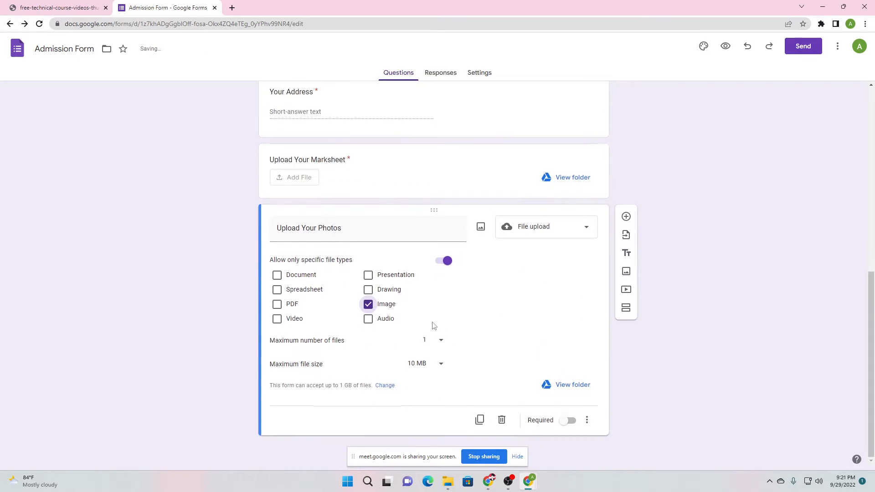
pyautogui.click(426, 340)
pyautogui.click(424, 343)
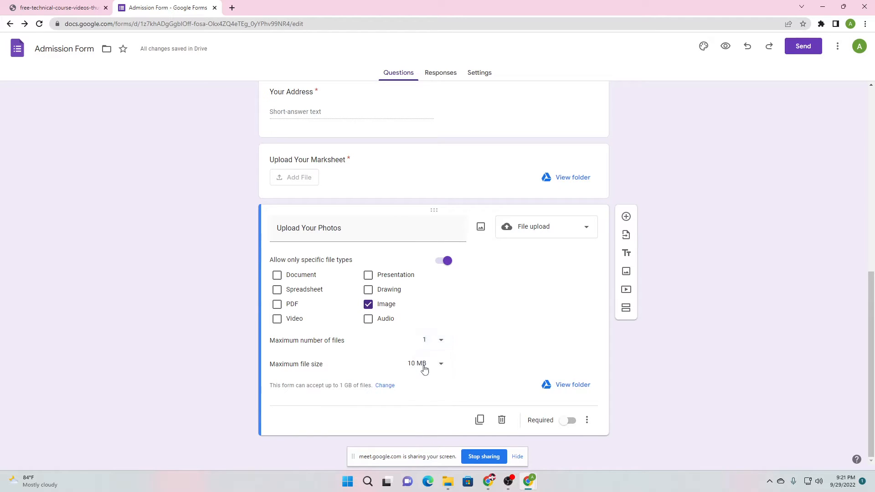
pyautogui.click(424, 370)
pyautogui.click(355, 370)
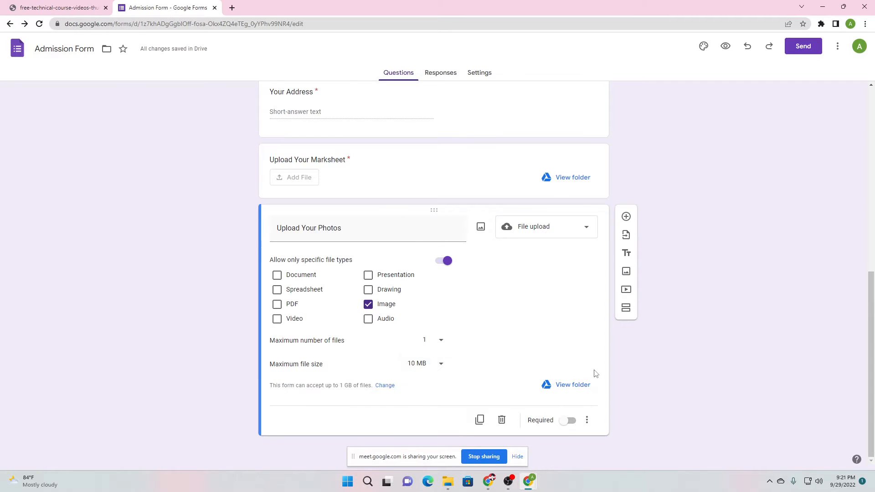
pyautogui.click(569, 422)
pyautogui.scroll(10, 231, 248)
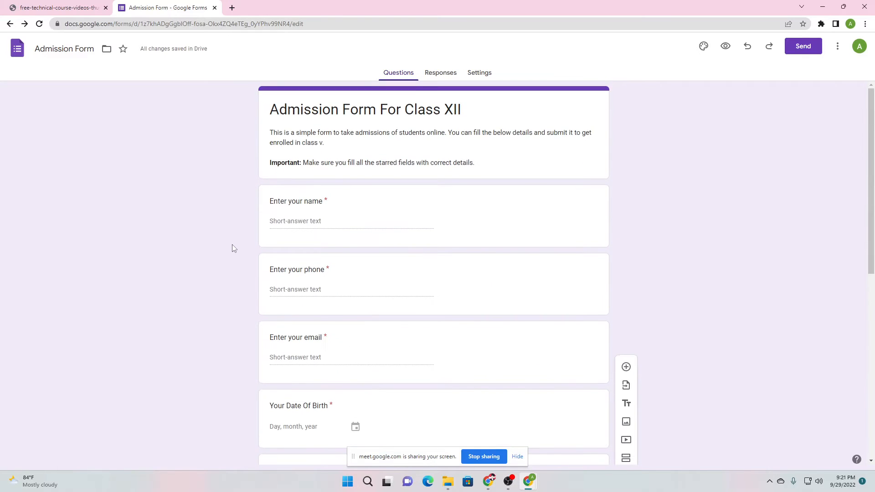
pyautogui.scroll(-2, 308, 221)
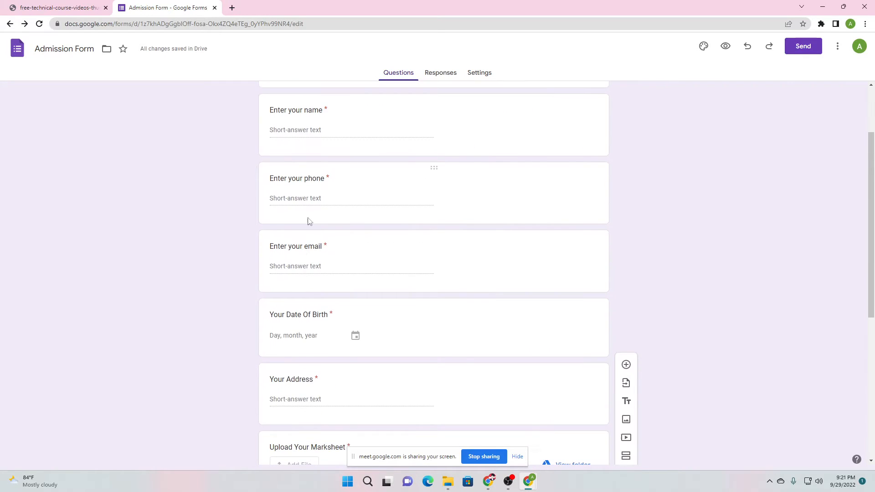
pyautogui.scroll(-4, 309, 221)
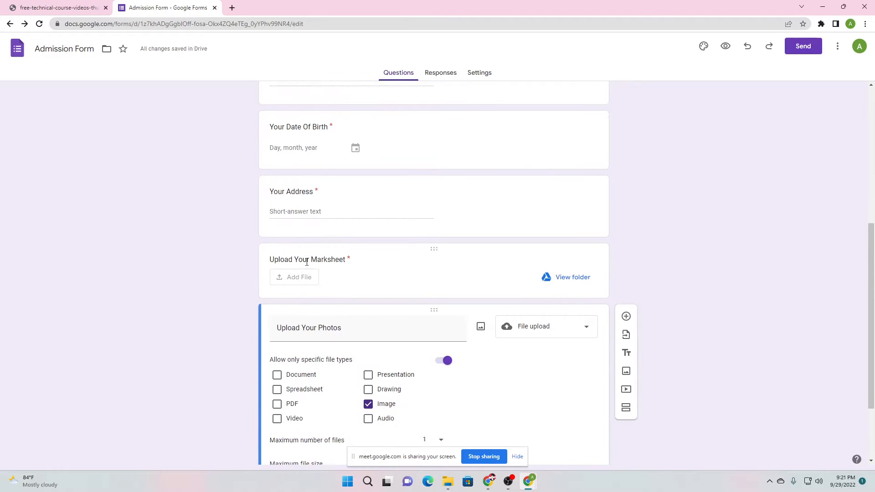
pyautogui.scroll(-2, 307, 263)
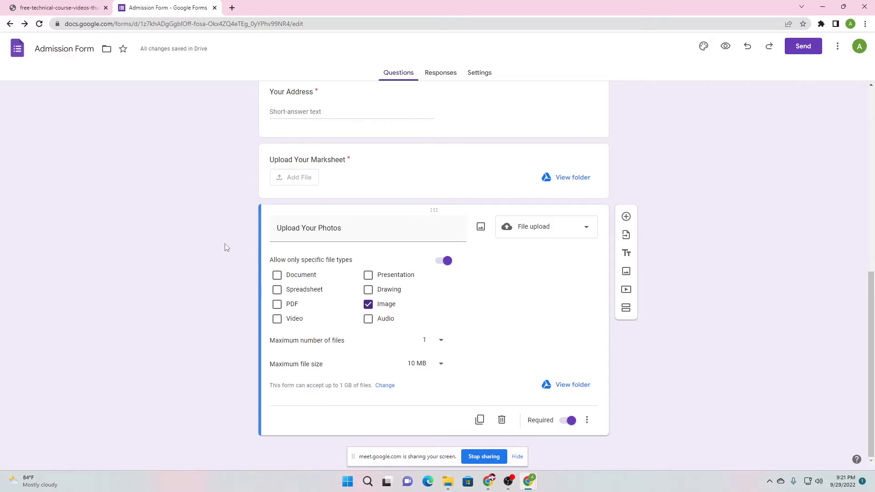
# Try moving the Your Address question, then return it below Date Of Birth
pyautogui.scroll(2, 400, 252)
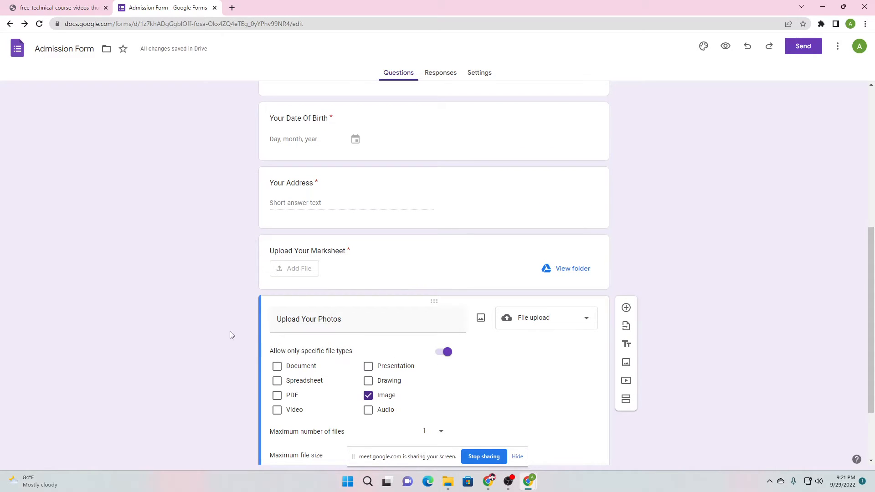
pyautogui.scroll(6, 439, 303)
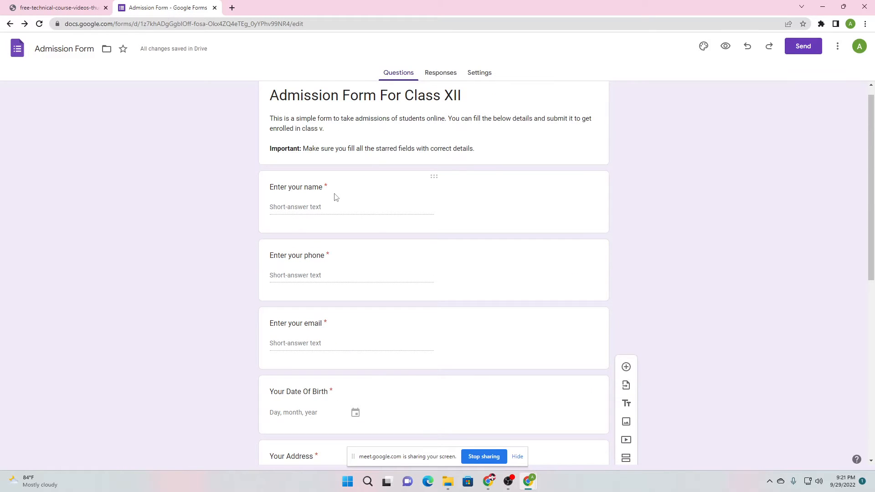
pyautogui.scroll(-6, 336, 197)
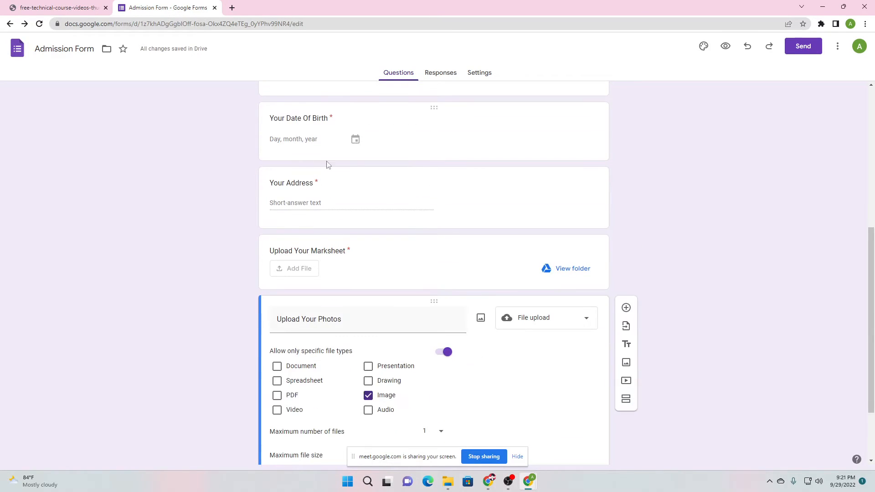
pyautogui.click(435, 171)
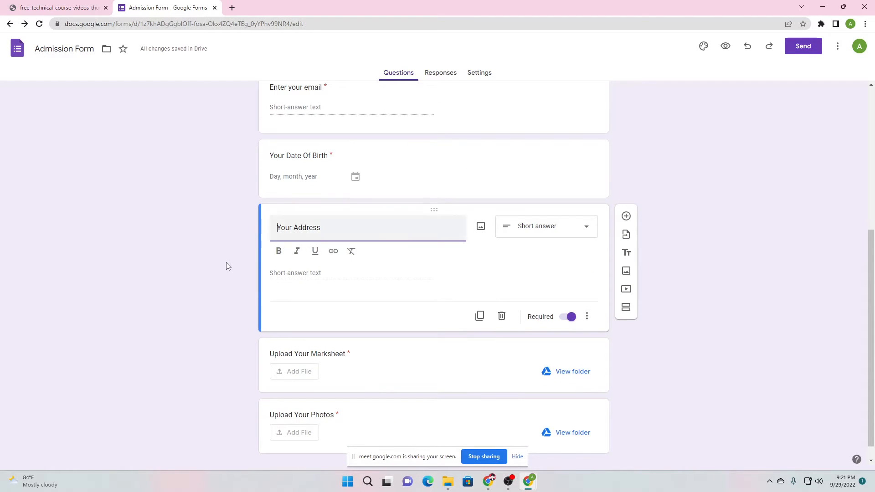
pyautogui.moveTo(437, 211); pyautogui.dragTo(429, 258)
pyautogui.moveTo(431, 242); pyautogui.dragTo(242, 274)
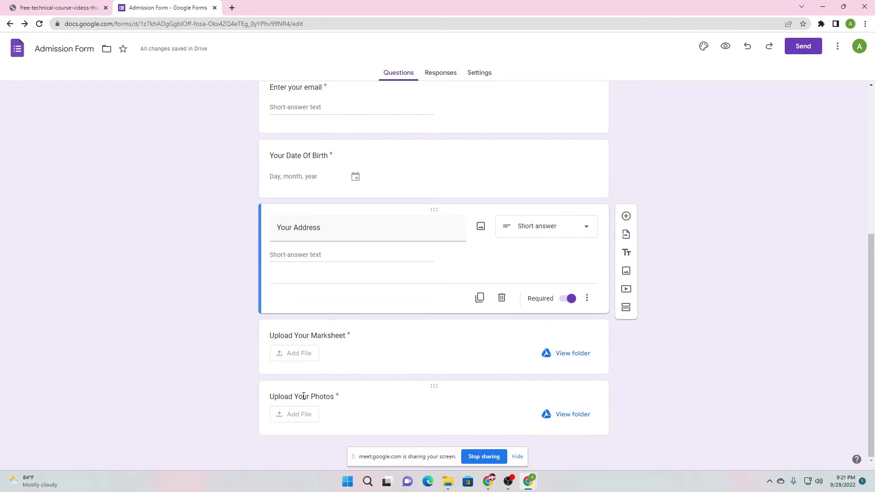
# Drag Upload Your Photos to the top of the form, right below the title card
pyautogui.scroll(5, 414, 360)
pyautogui.scroll(-4, 406, 297)
pyautogui.moveTo(431, 389); pyautogui.dragTo(415, 108)
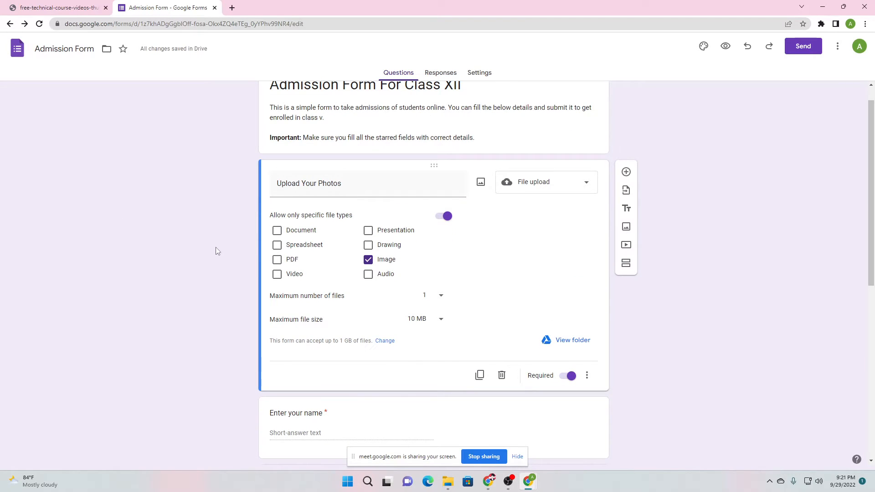
pyautogui.scroll(-3, 215, 247)
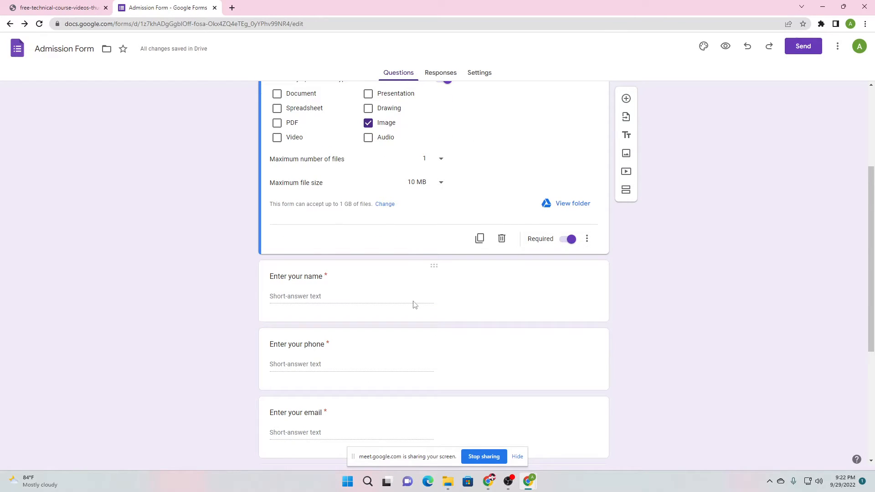
pyautogui.scroll(3, 165, 278)
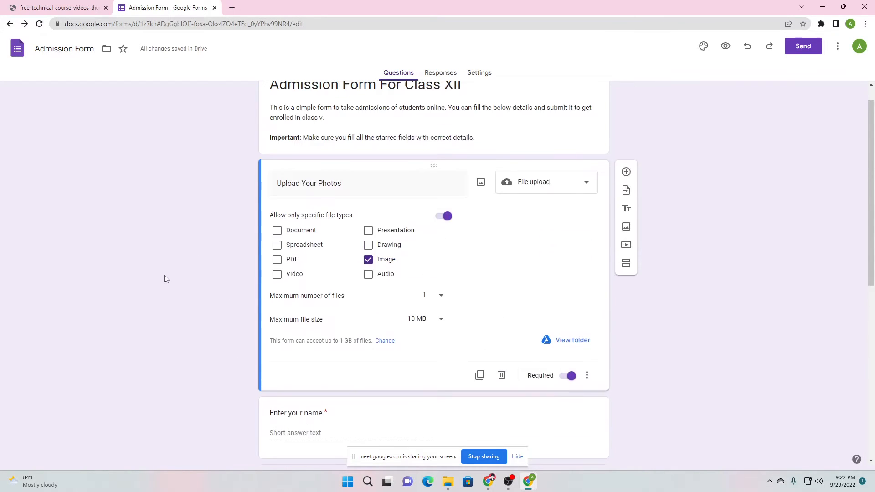
pyautogui.scroll(-8, 164, 277)
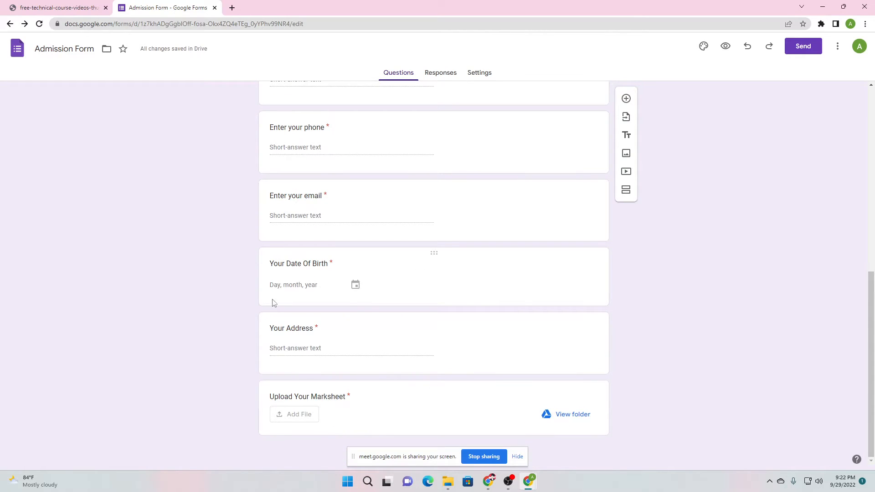
pyautogui.scroll(6, 187, 274)
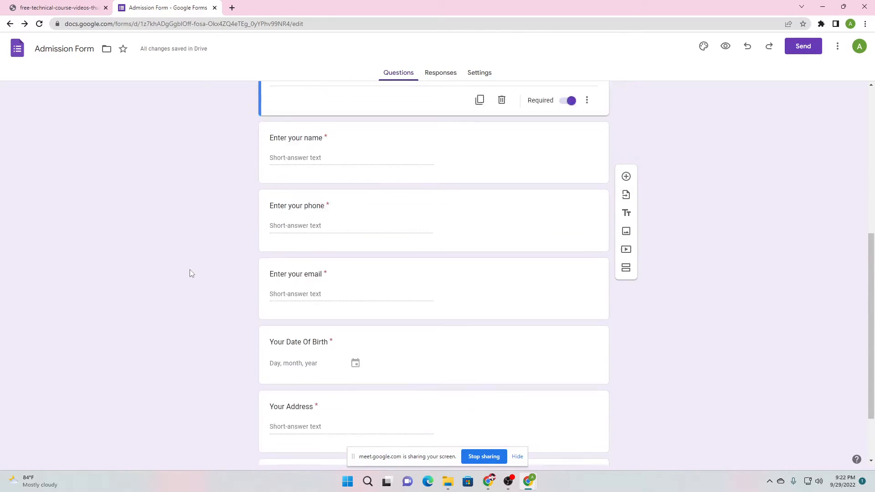
pyautogui.scroll(2, 181, 271)
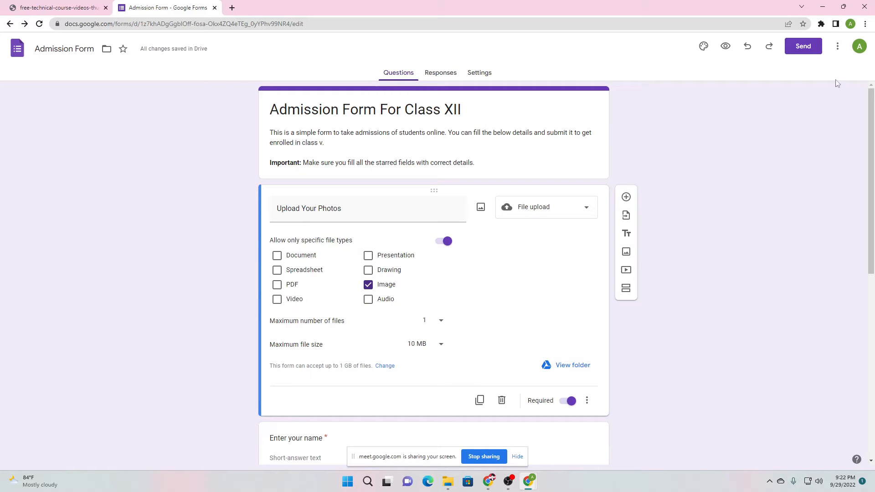
# In the Send dialog's link option, enable Shorten URL and copy the short form link
pyautogui.click(806, 46)
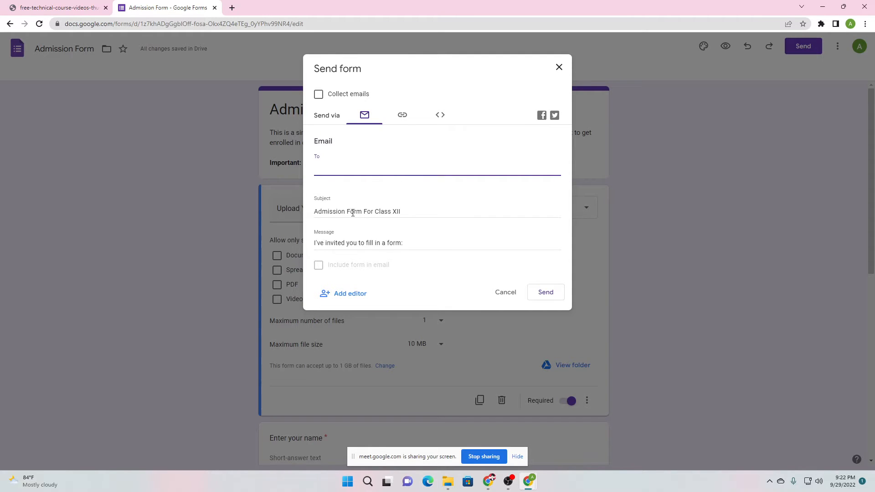
pyautogui.moveTo(324, 214); pyautogui.dragTo(418, 222)
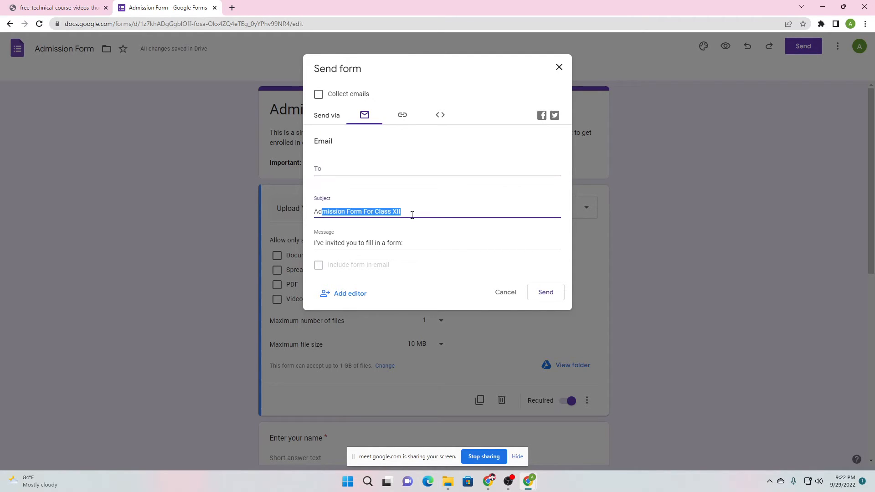
pyautogui.click(412, 215)
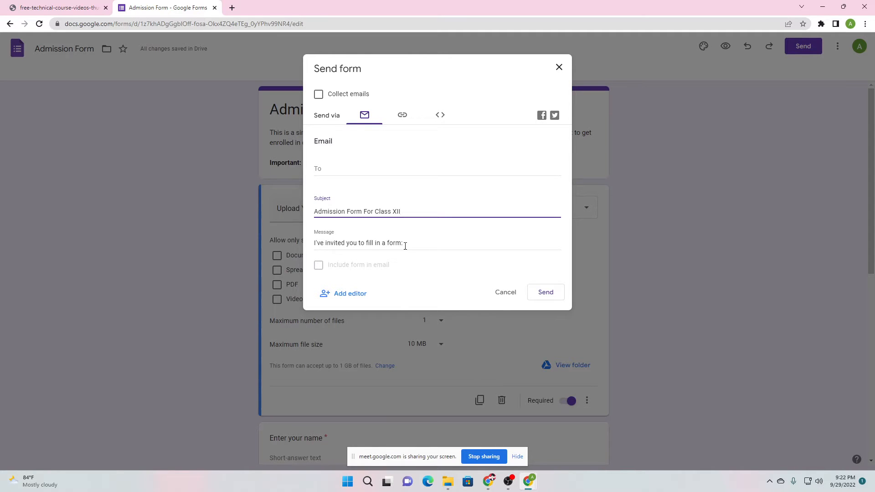
pyautogui.click(403, 116)
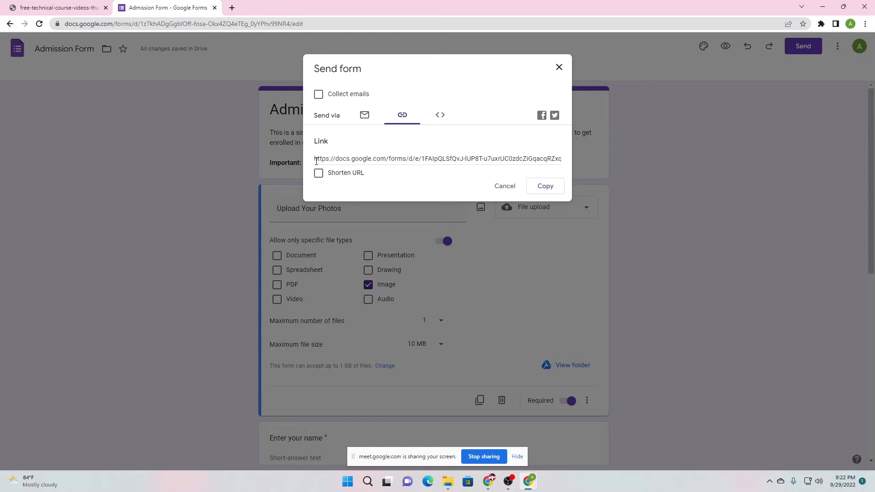
pyautogui.click(316, 159)
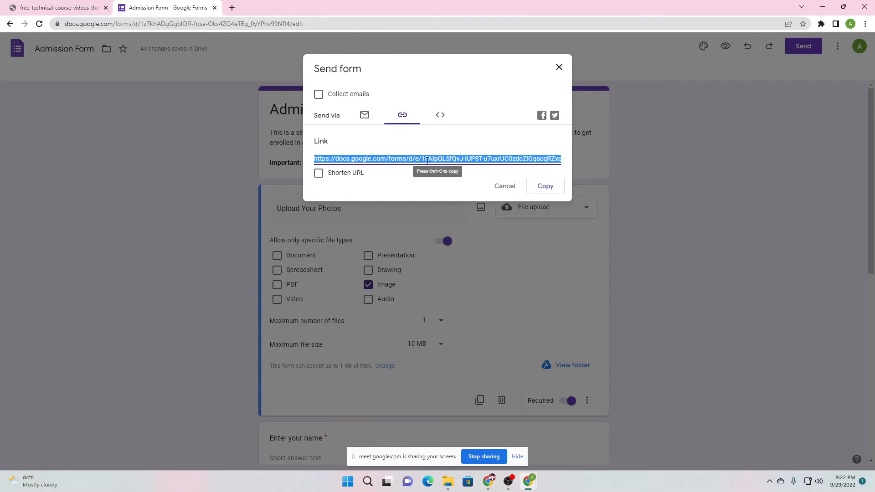
pyautogui.click(320, 176)
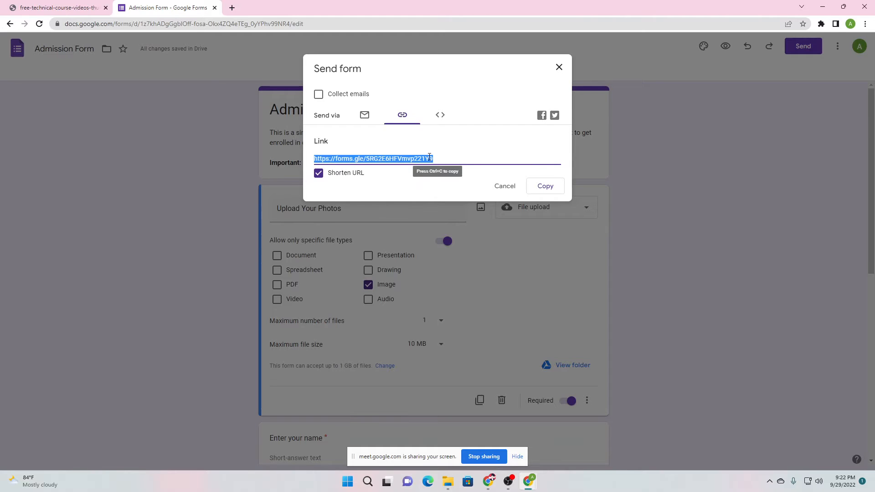
pyautogui.rightClick(416, 158)
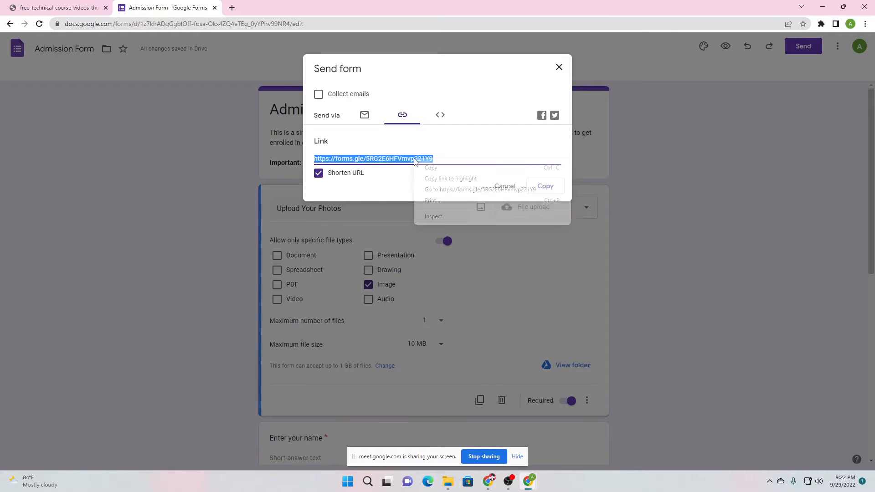
pyautogui.click(431, 166)
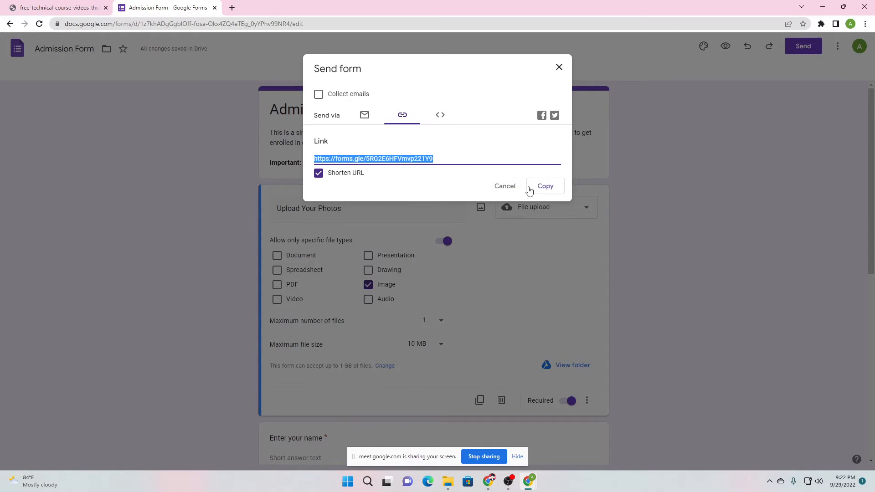
pyautogui.click(545, 187)
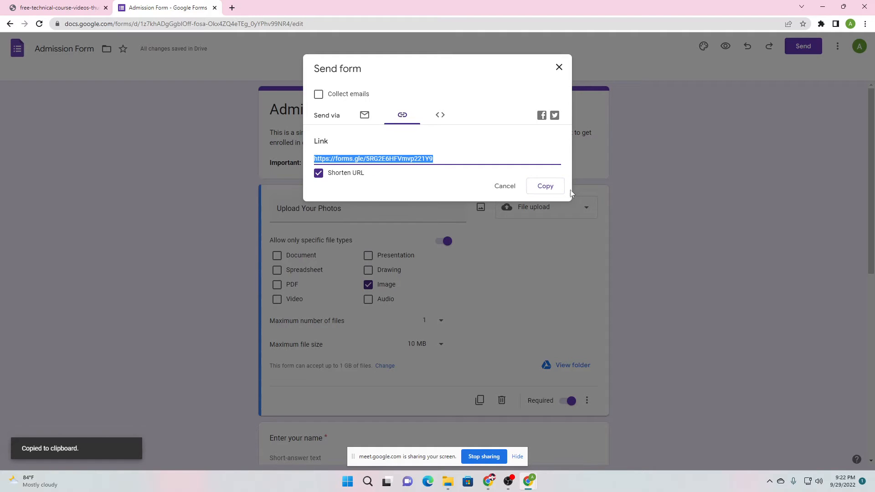
# Paste the short form link into a new incognito tab and load it
pyautogui.moveTo(528, 482)
pyautogui.click(578, 436)
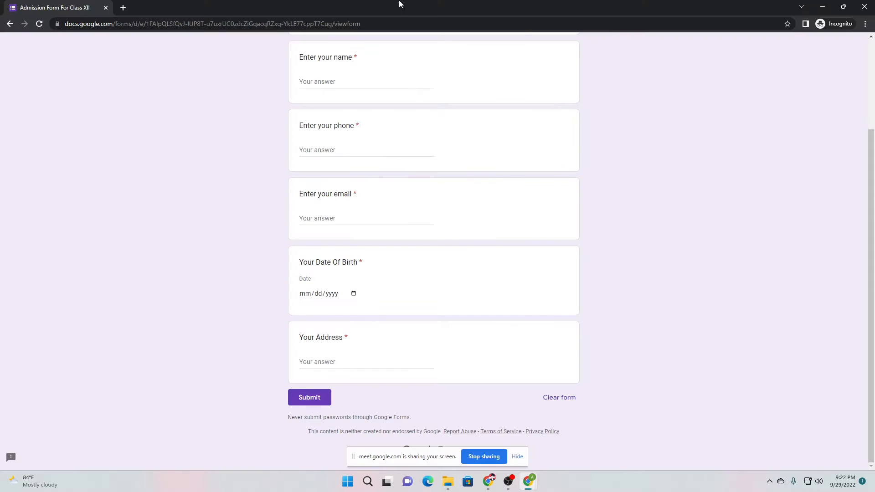
pyautogui.click(123, 8)
pyautogui.hotkey('ctrl', 'v')
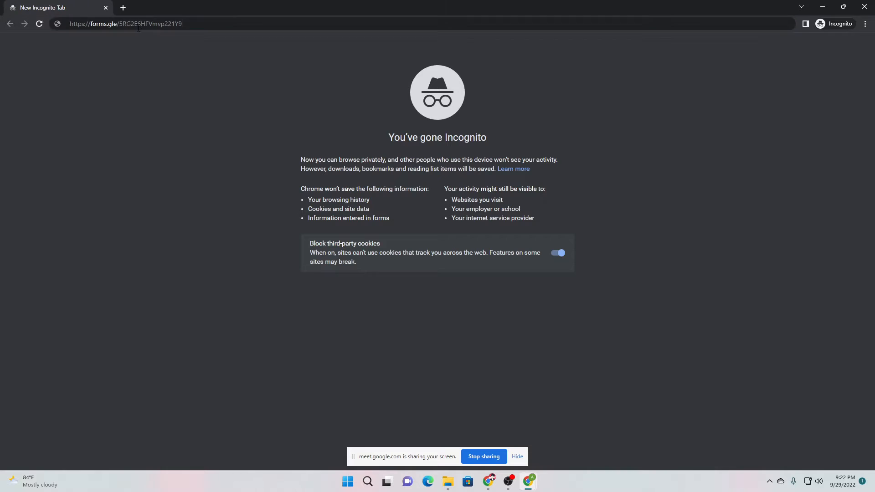
pyautogui.press('Return')
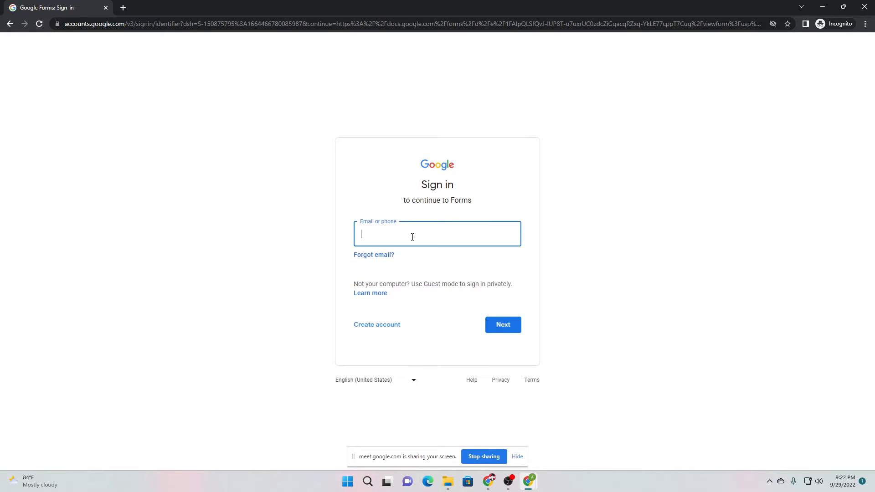
# Back in the form editor, cancel the Send dialog without sending
pyautogui.moveTo(530, 484)
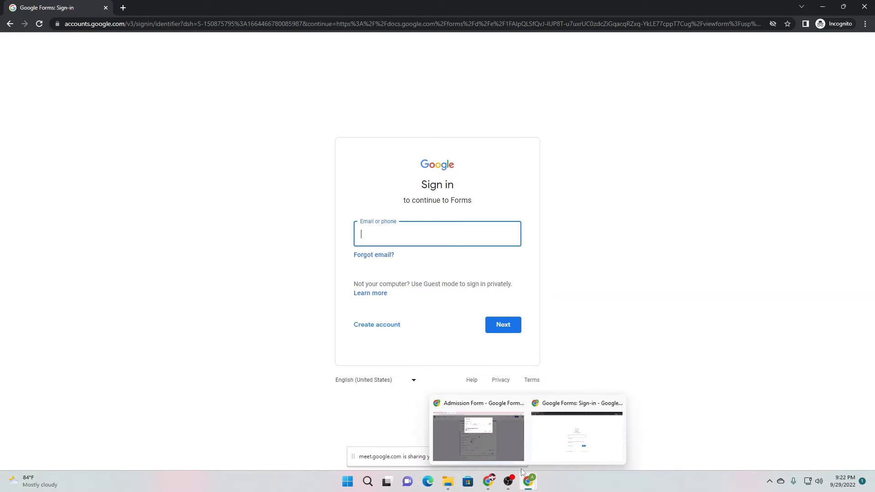
pyautogui.click(483, 435)
pyautogui.click(504, 186)
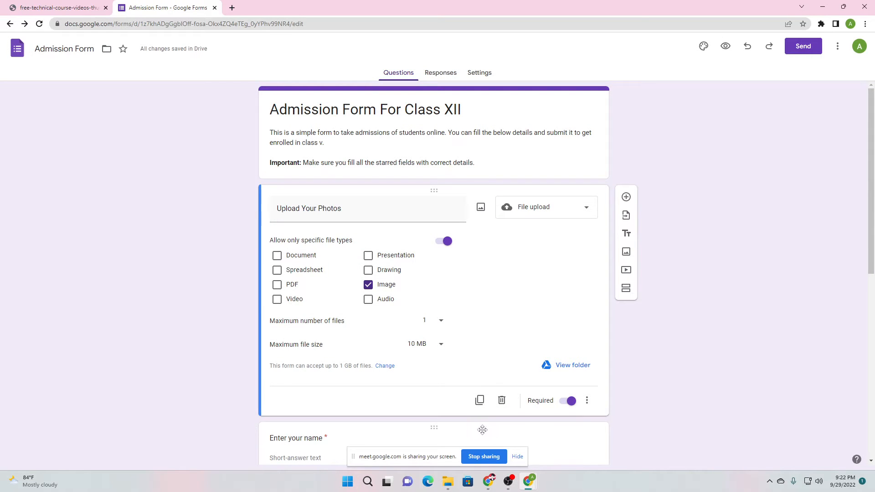
pyautogui.moveTo(529, 483)
pyautogui.click(578, 422)
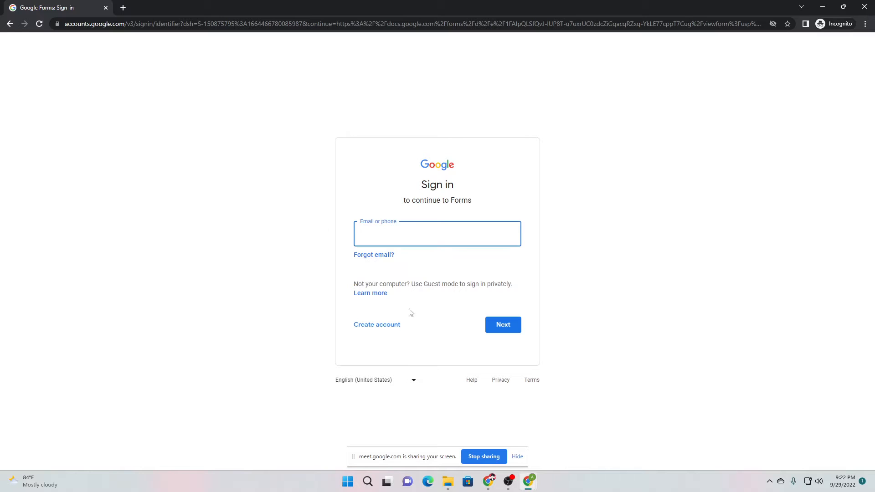
pyautogui.click(508, 453)
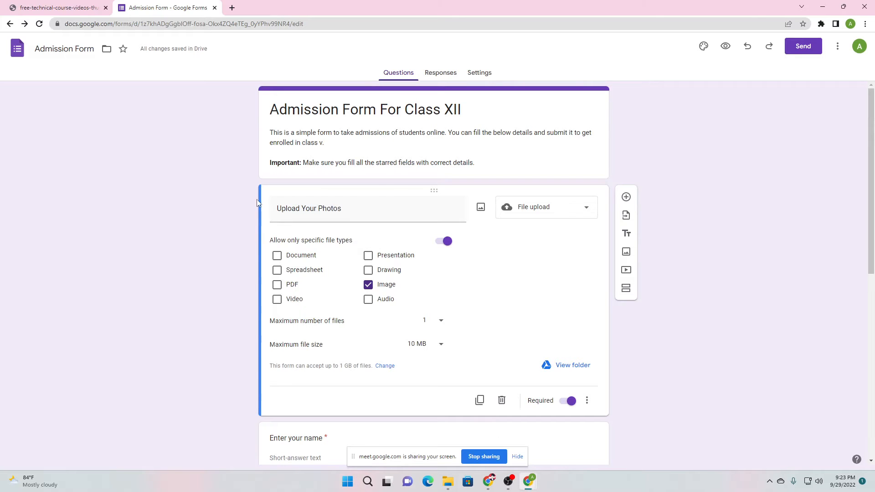
# Open the form's Settings and expand the Presentation section to review it
pyautogui.scroll(-8, 210, 243)
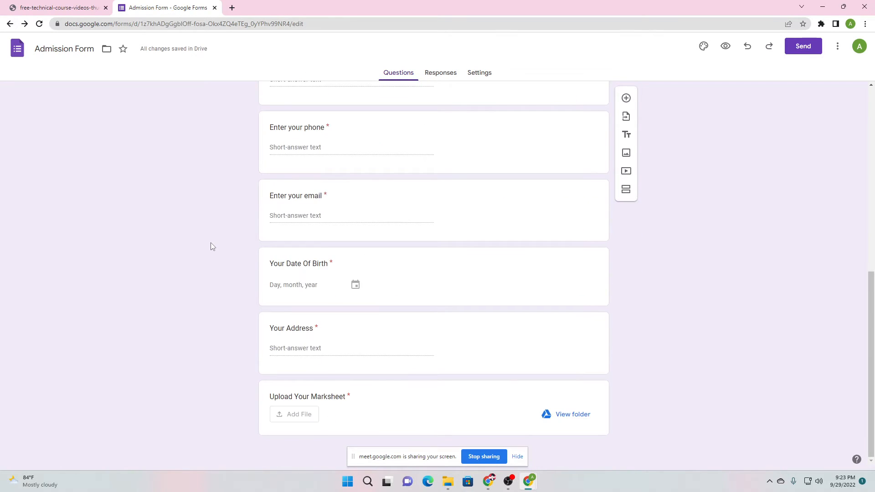
pyautogui.scroll(10, 211, 249)
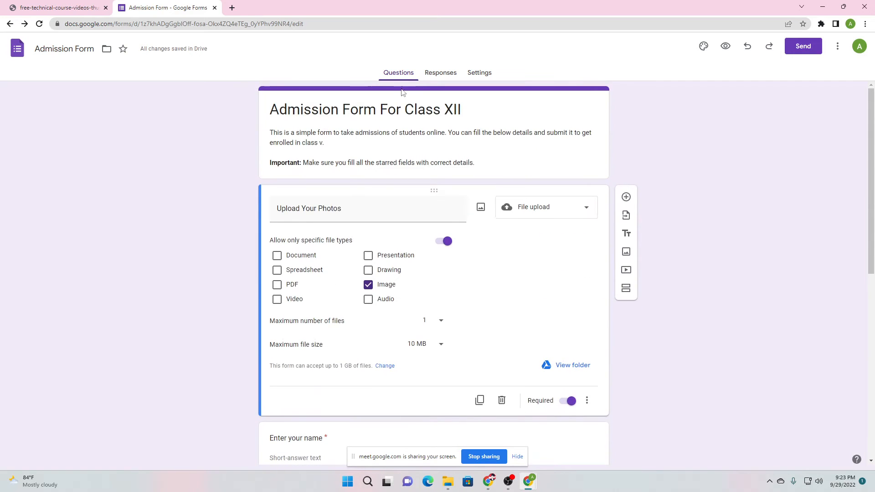
pyautogui.click(481, 75)
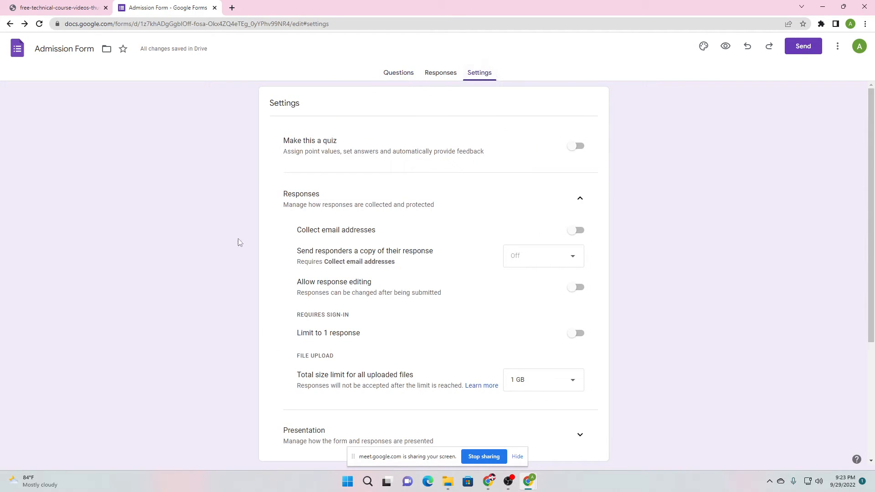
pyautogui.scroll(-4, 239, 250)
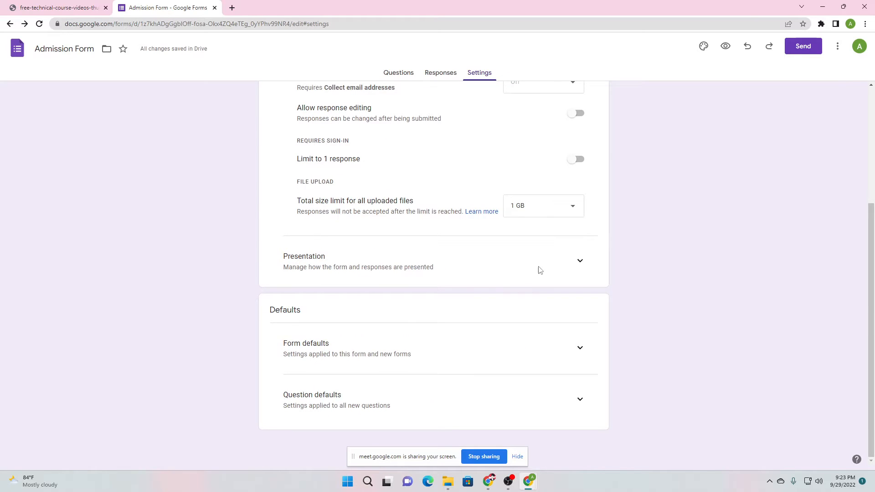
pyautogui.click(588, 263)
pyautogui.scroll(-3, 586, 264)
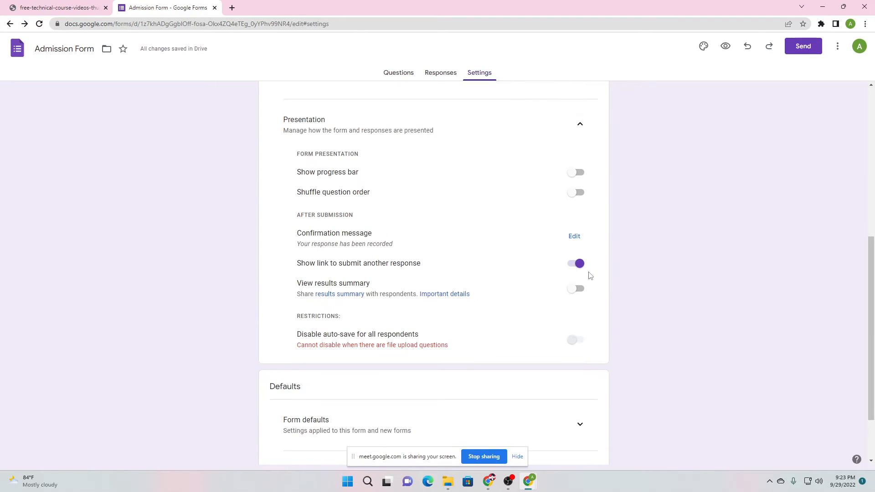
pyautogui.scroll(-1, 595, 300)
pyautogui.scroll(10, 559, 334)
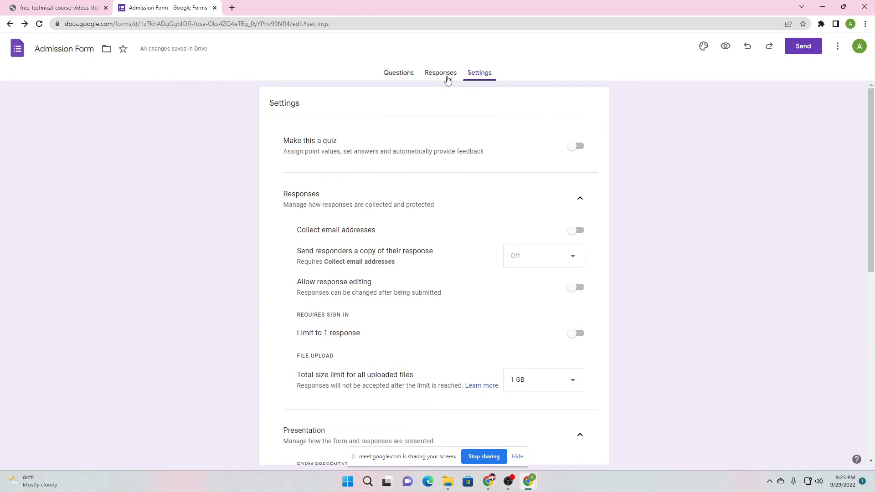
# Switch to the Responses view, then back to the Questions list
pyautogui.click(447, 78)
pyautogui.click(397, 82)
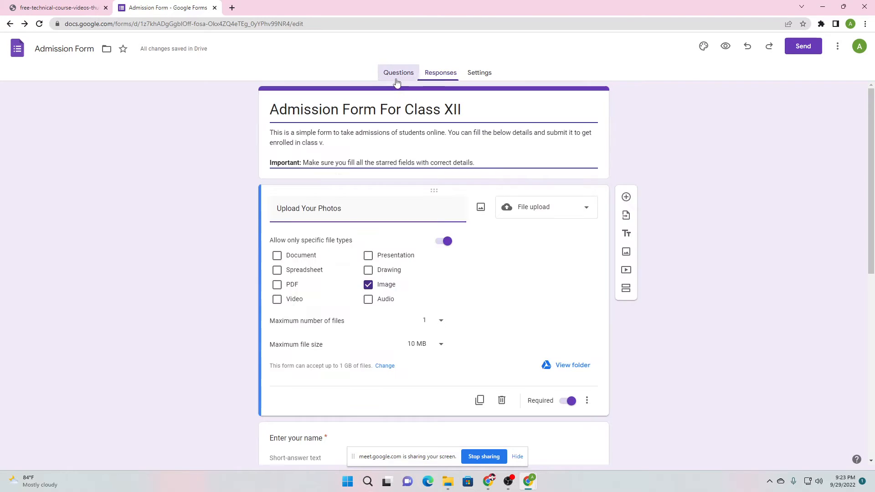
pyautogui.scroll(-5, 208, 312)
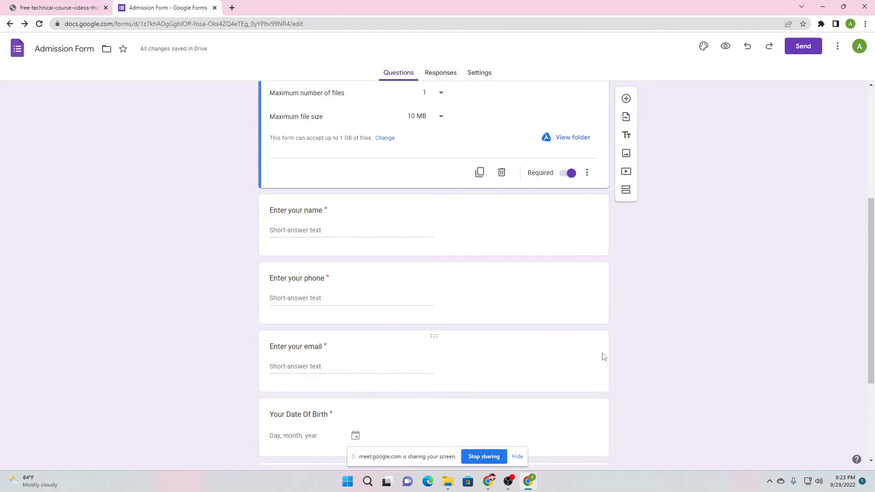
# Open the shared forms.gle link in a new tab to load the live form
pyautogui.click(232, 8)
pyautogui.hotkey('ctrl', 'v')
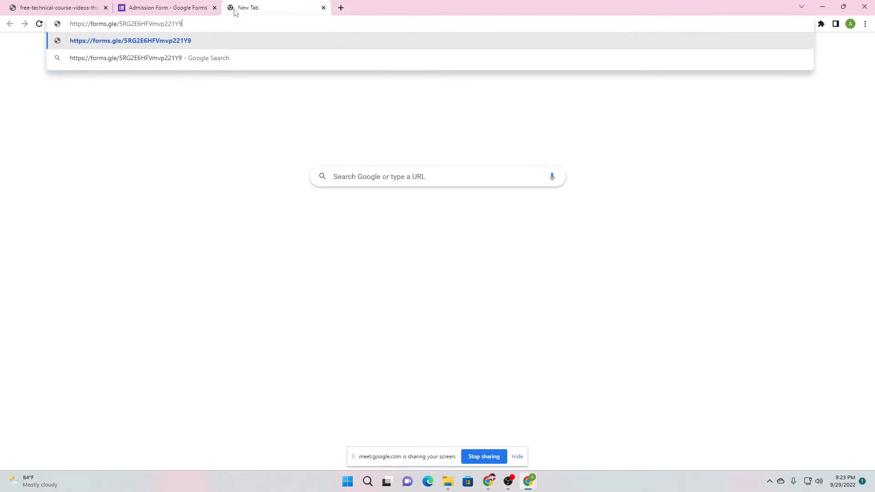
pyautogui.press('Return')
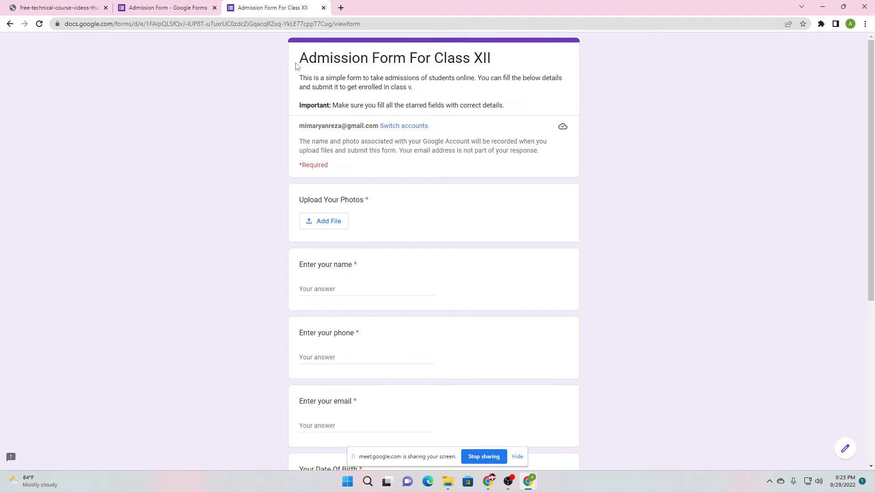
pyautogui.moveTo(296, 66); pyautogui.dragTo(493, 60)
pyautogui.click(303, 82)
pyautogui.moveTo(303, 82); pyautogui.dragTo(508, 114)
pyautogui.click(508, 113)
pyautogui.scroll(-1, 509, 112)
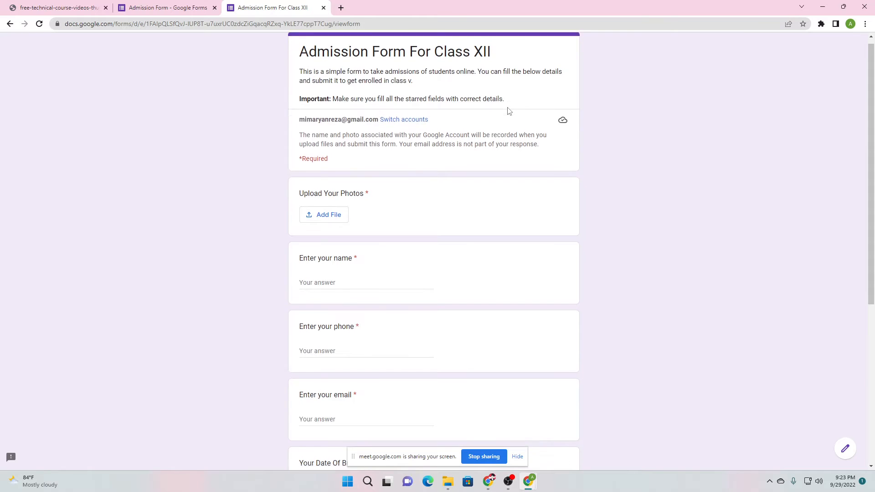
pyautogui.scroll(-2, 510, 111)
pyautogui.scroll(1, 508, 109)
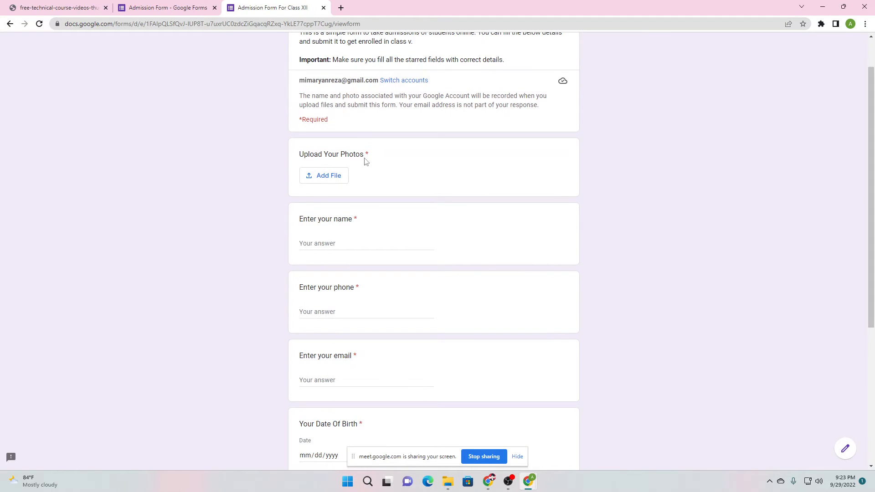
# Attach the thumbnail image to Upload Your Photos, then remove it again
pyautogui.click(323, 177)
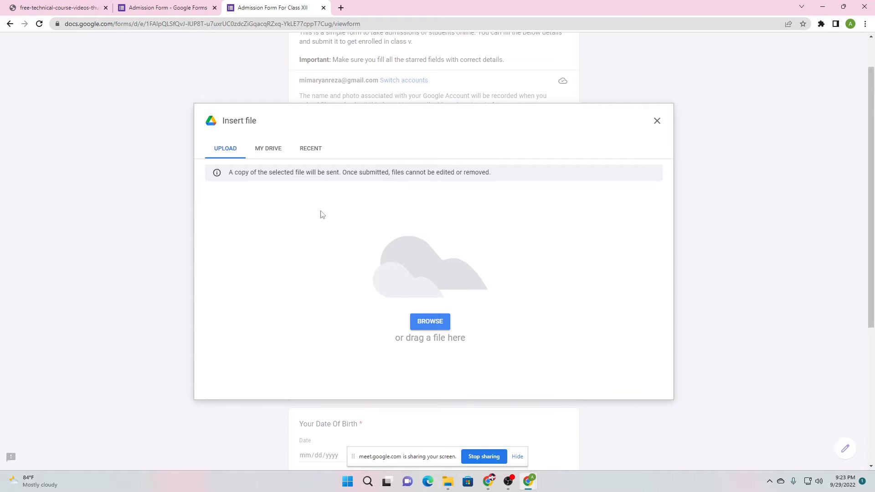
pyautogui.click(437, 320)
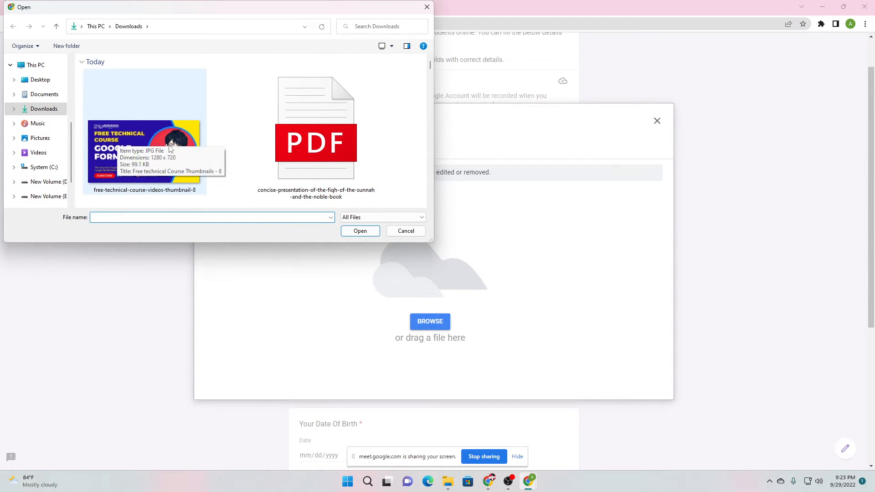
pyautogui.doubleClick(168, 138)
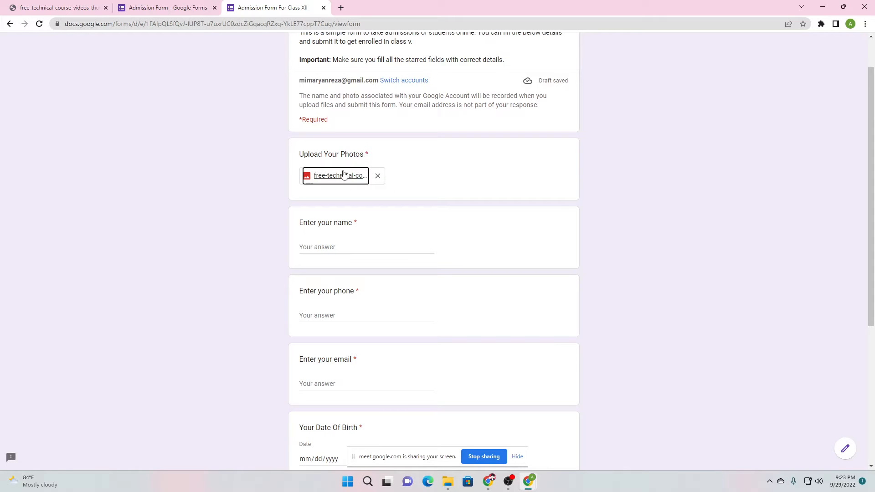
pyautogui.click(378, 177)
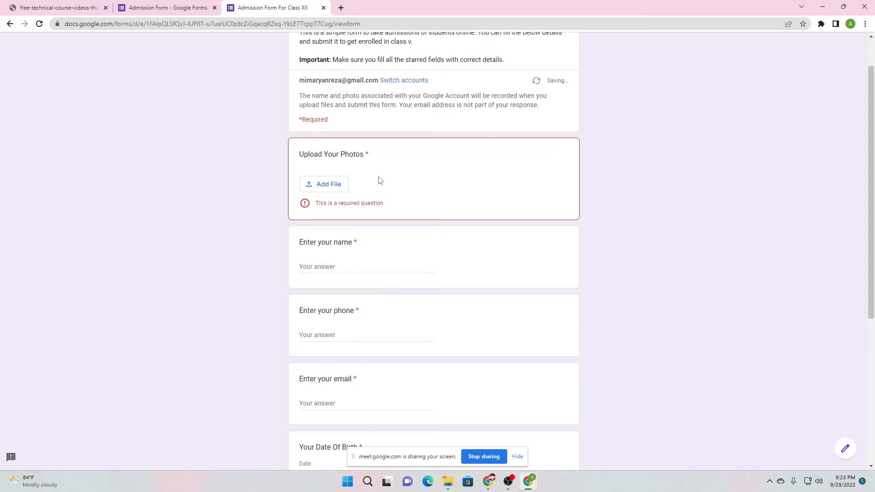
# Try uploading a PDF, which is rejected, then attach free-technical-course-videos-thumbnail-8.jpg instead
pyautogui.click(350, 185)
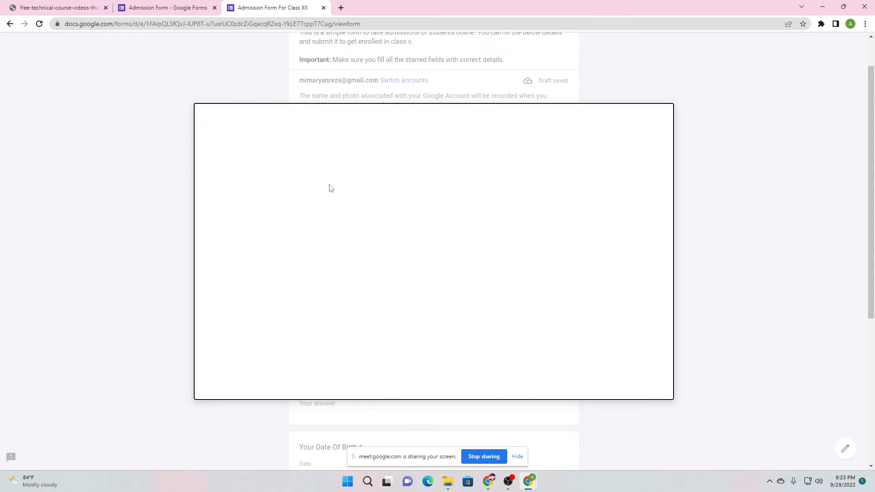
pyautogui.click(431, 321)
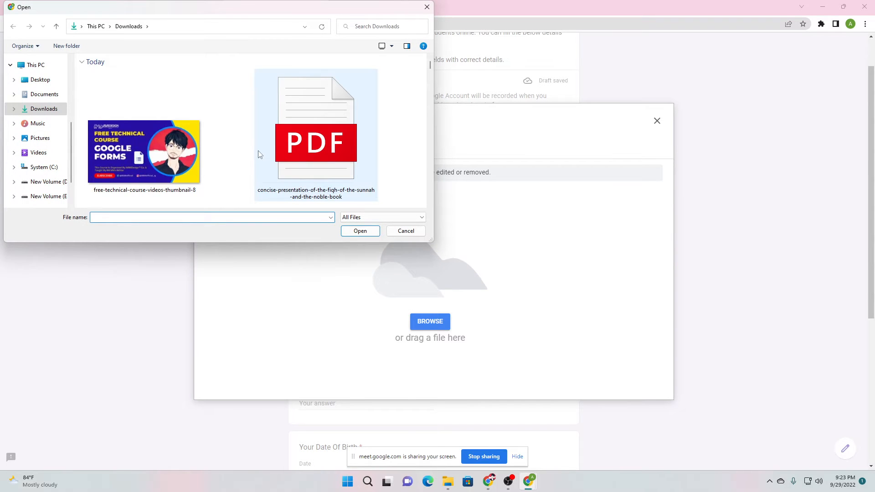
pyautogui.click(344, 150)
pyautogui.click(364, 231)
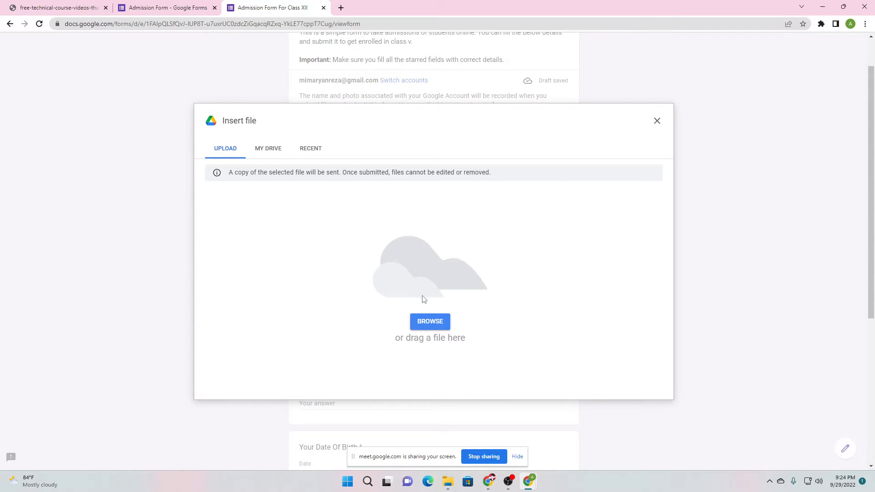
pyautogui.click(207, 4)
pyautogui.scroll(5, 239, 226)
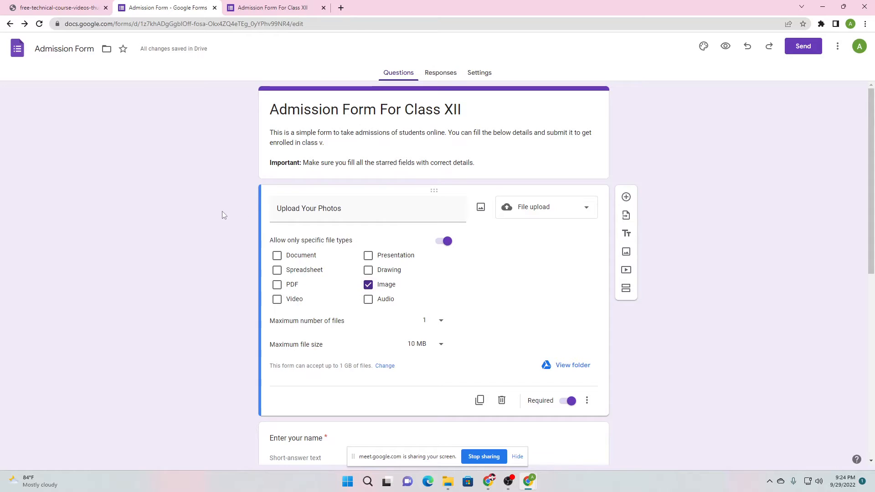
pyautogui.click(254, 5)
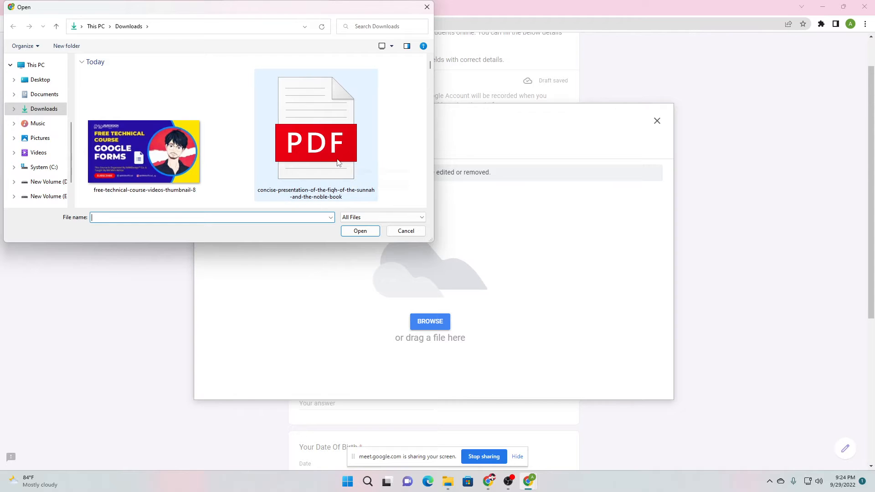
pyautogui.doubleClick(225, 150)
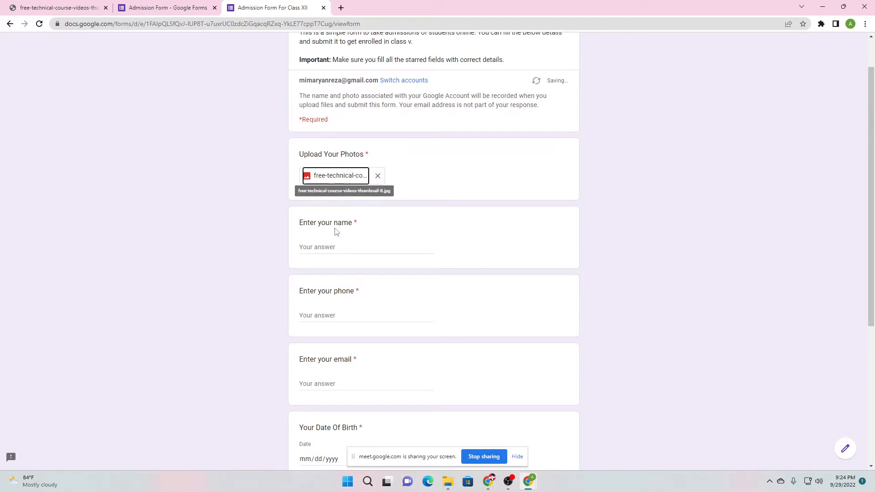
# Fill in the respondent's full name, phone number and e-mail address
pyautogui.click(329, 248)
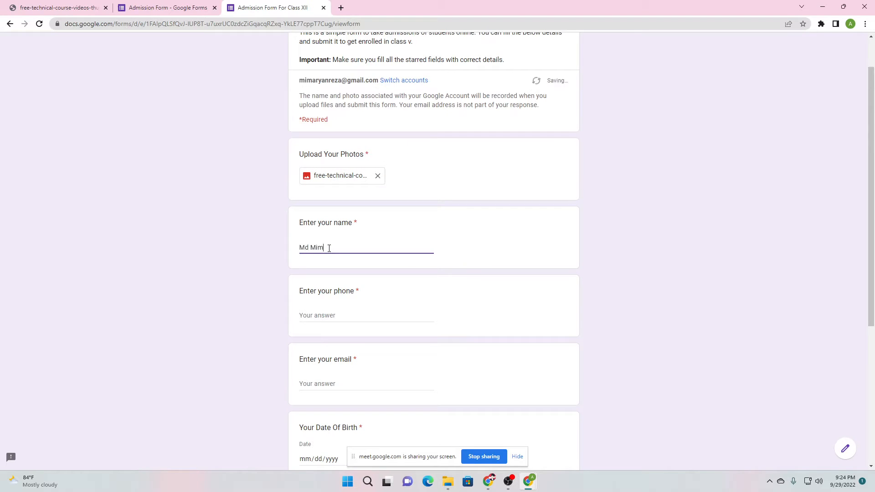
pyautogui.click(333, 315)
pyautogui.click(320, 383)
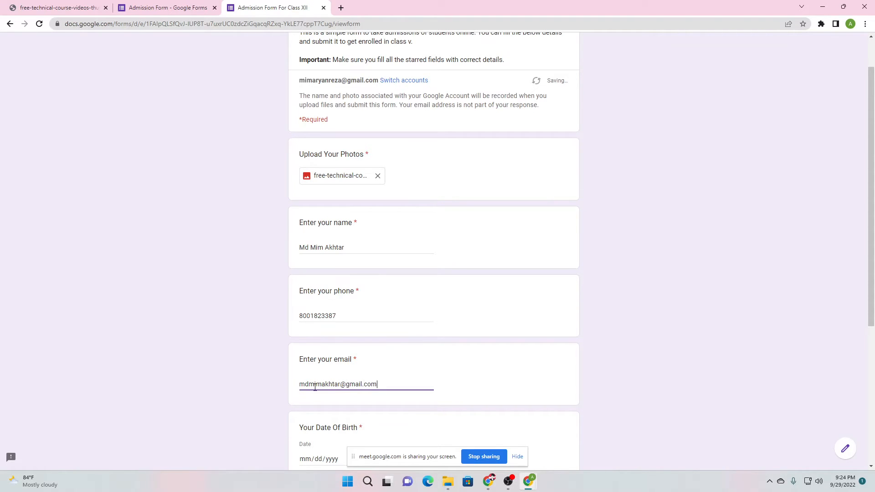
# Set the birth date to 08/26/2009 and start typing the postal address
pyautogui.scroll(-3, 371, 319)
pyautogui.click(354, 323)
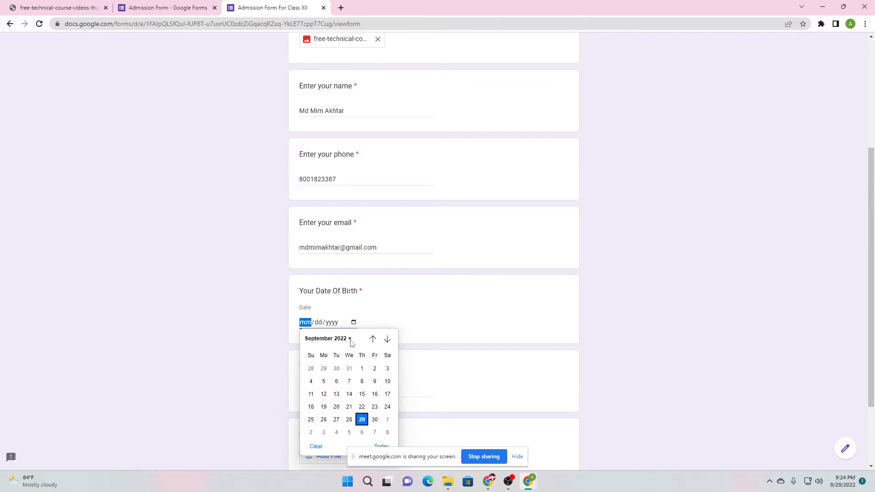
pyautogui.click(350, 339)
pyautogui.scroll(1, 319, 387)
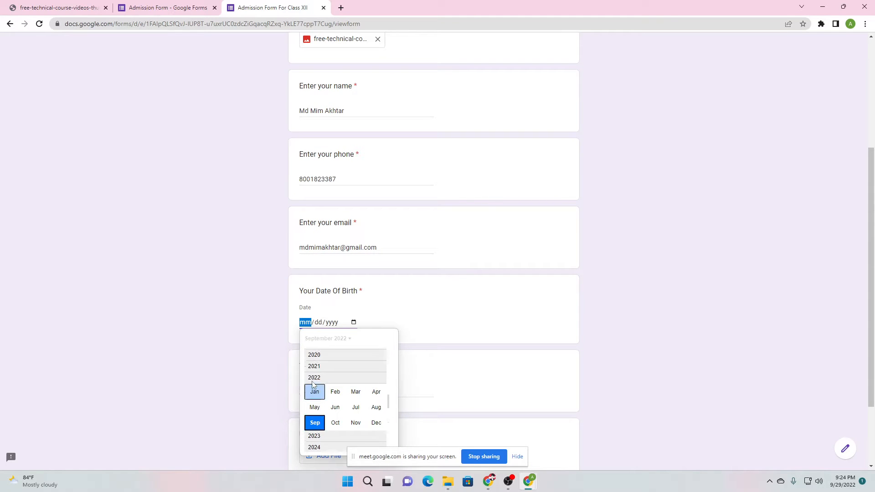
pyautogui.scroll(5, 314, 386)
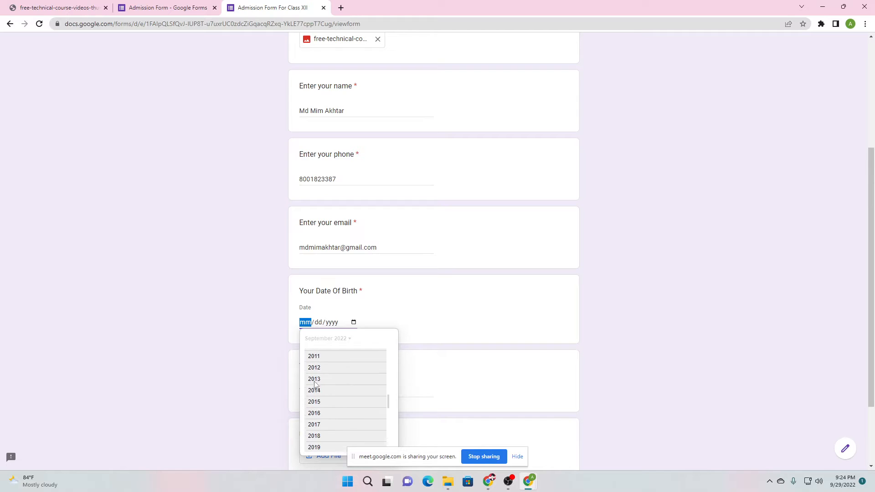
pyautogui.scroll(2, 315, 384)
pyautogui.click(315, 384)
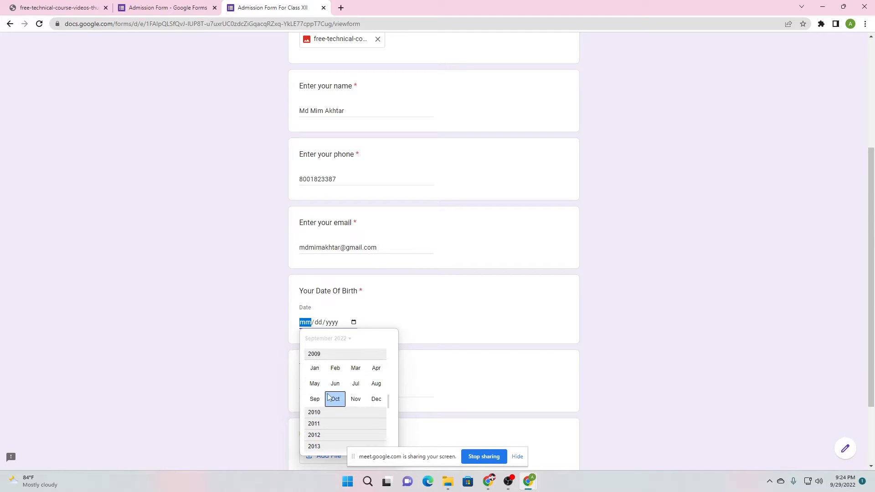
pyautogui.click(377, 385)
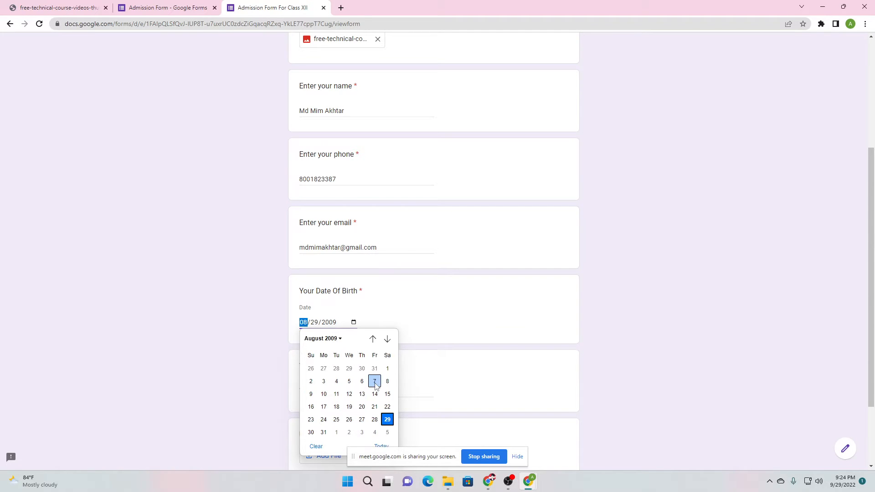
pyautogui.click(349, 420)
pyautogui.scroll(-3, 274, 362)
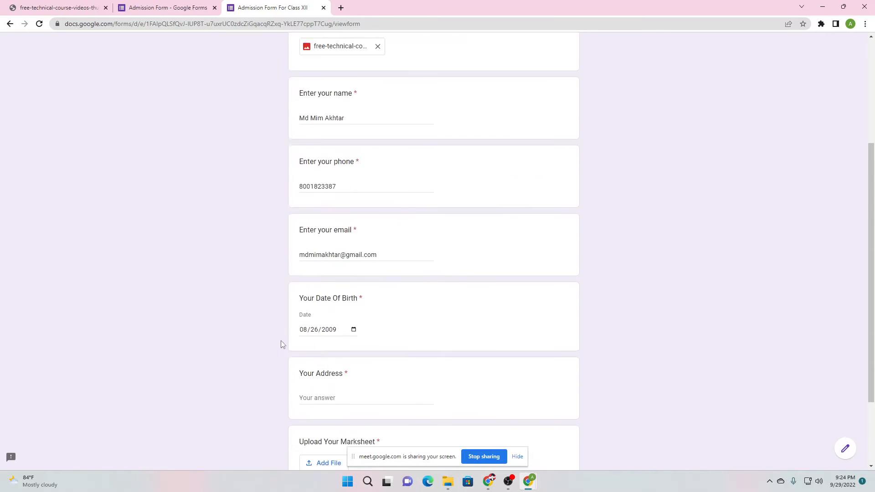
pyautogui.click(343, 294)
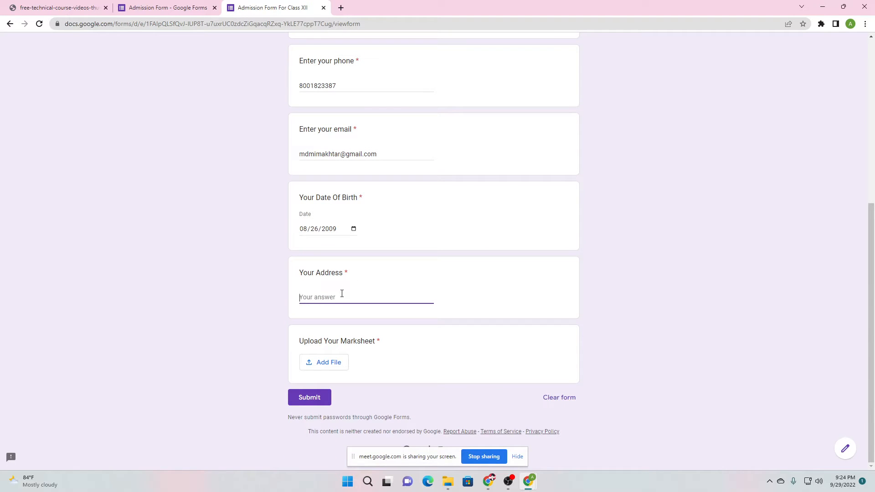
pyautogui.write('123')
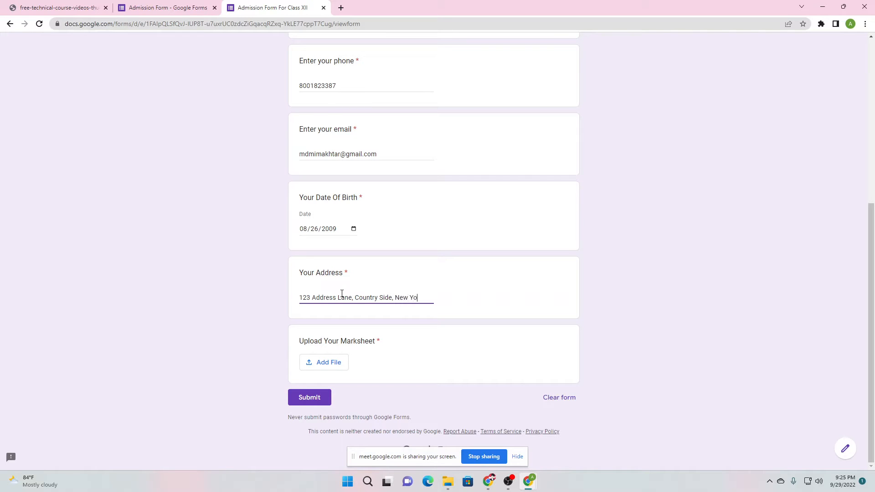
# Try uploading the PDF as the marksheet, which is rejected as too large
pyautogui.click(340, 365)
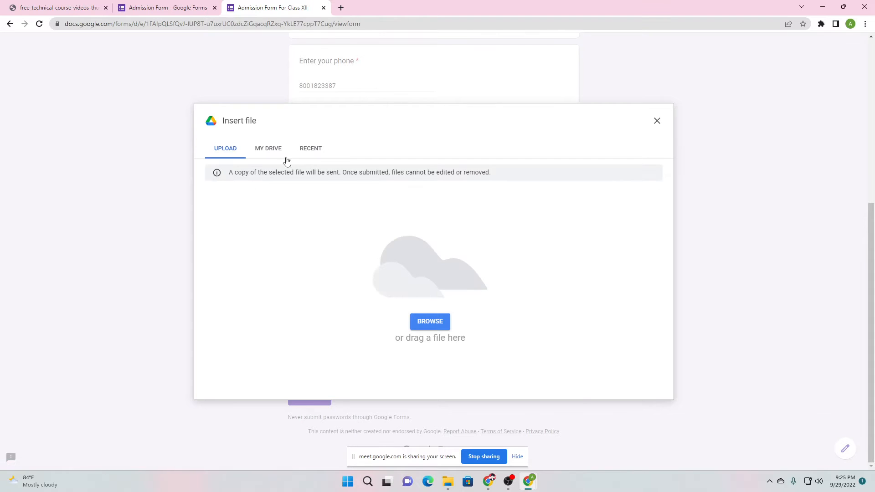
pyautogui.click(438, 324)
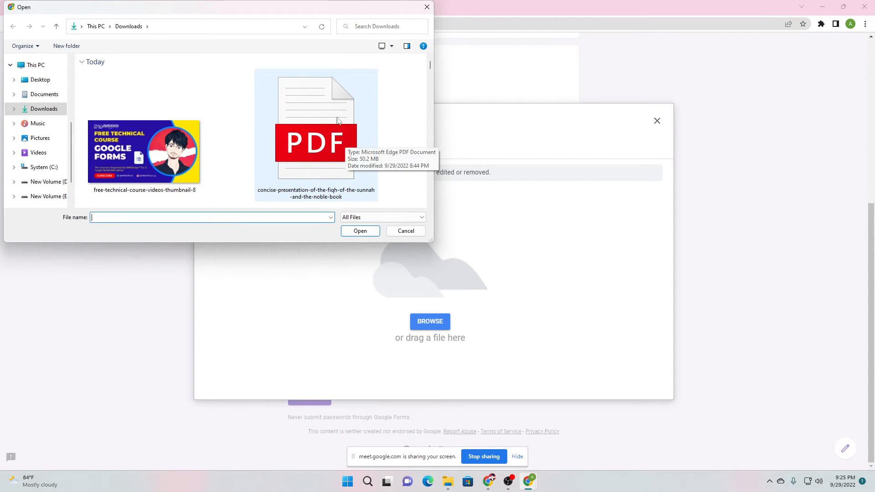
pyautogui.click(322, 137)
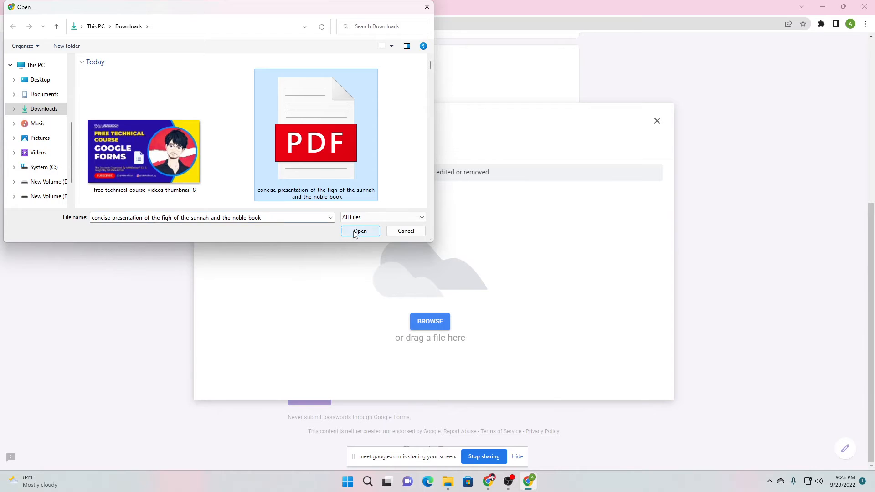
pyautogui.click(357, 233)
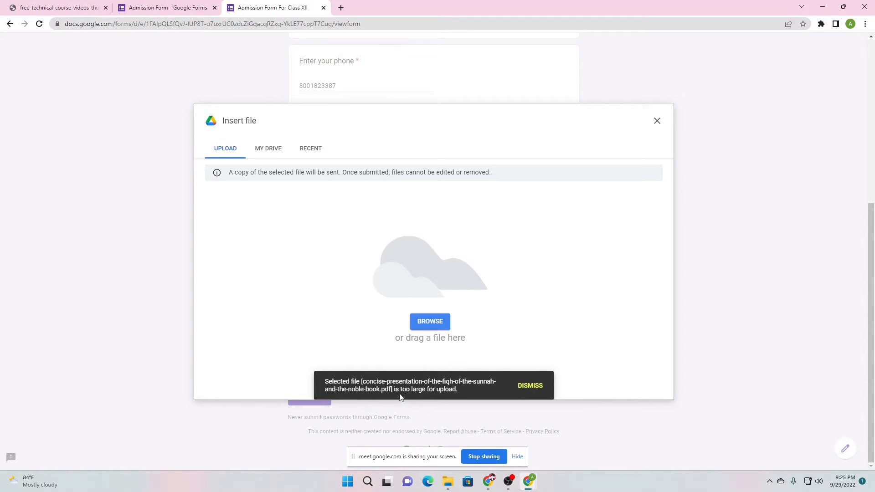
# Check the marksheet question's allowed file types, then attach the thumbnail JPG instead
pyautogui.click(192, 8)
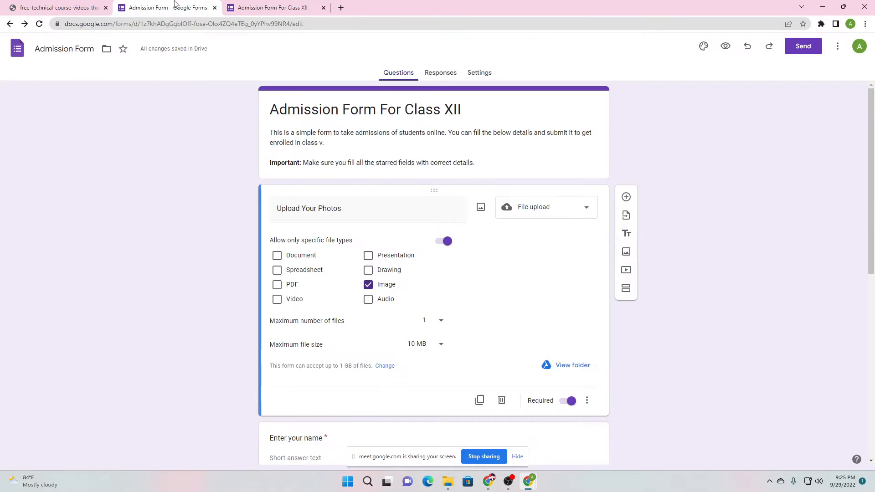
pyautogui.scroll(-4, 258, 295)
pyautogui.scroll(-5, 199, 346)
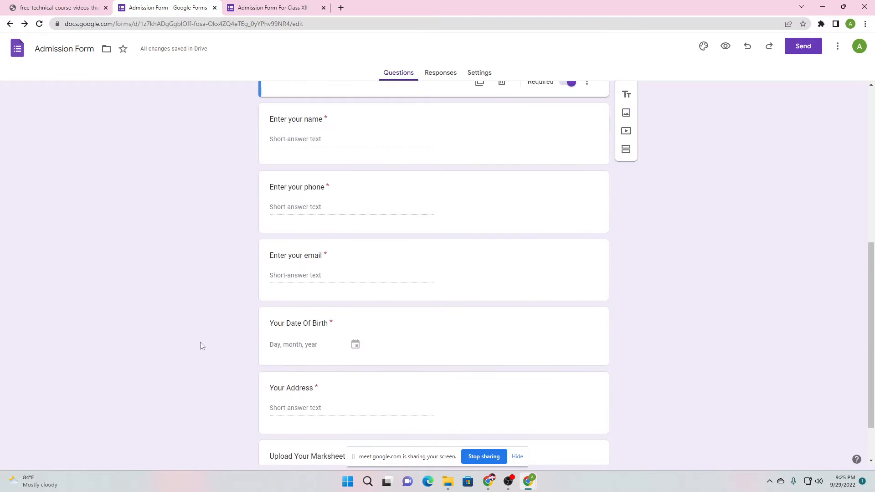
pyautogui.click(397, 395)
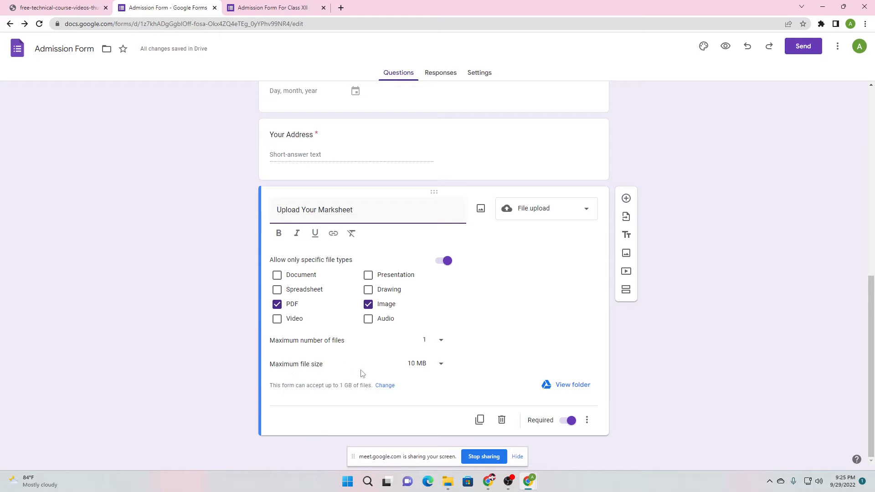
pyautogui.click(269, 7)
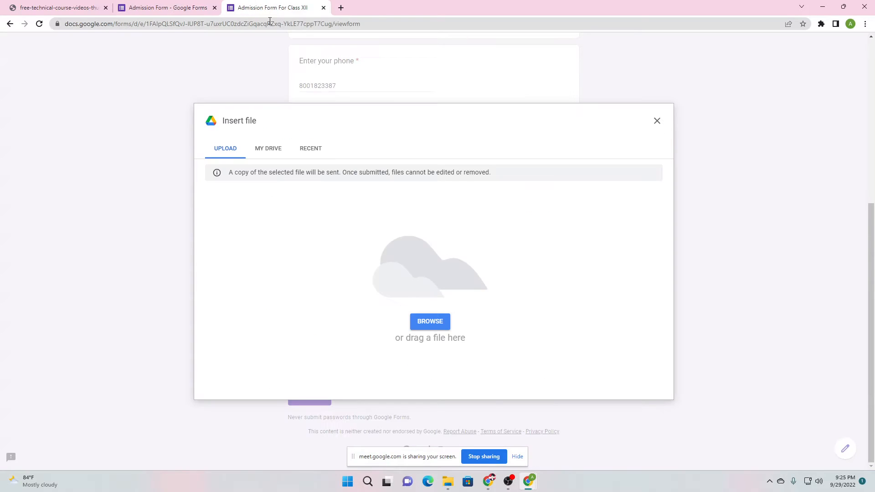
pyautogui.click(432, 322)
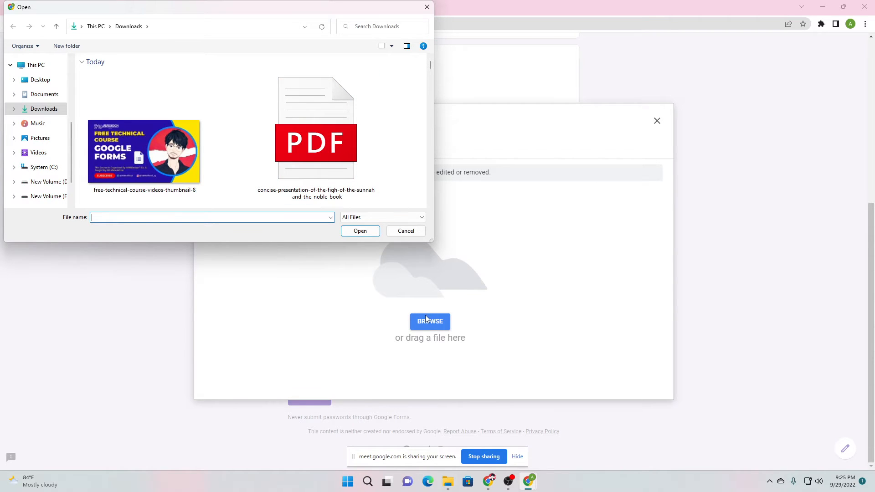
pyautogui.doubleClick(147, 146)
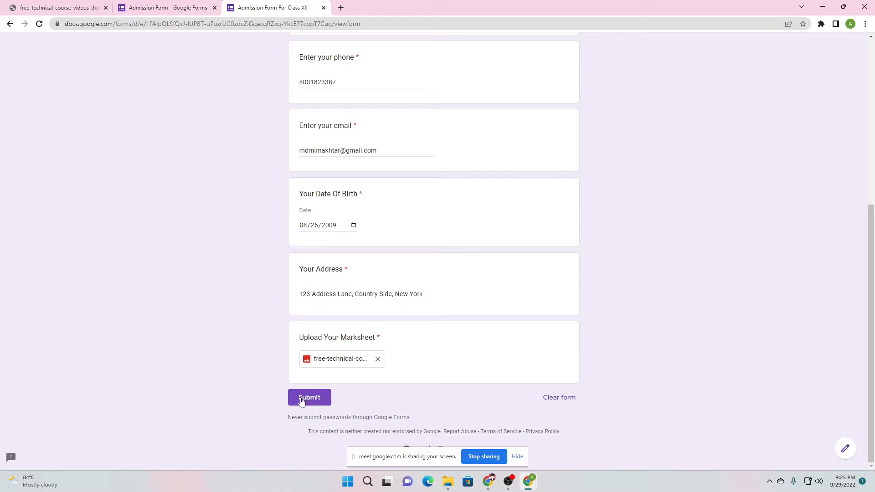
# Submit the completed admission form and return to the top of the form editor
pyautogui.scroll(5, 308, 404)
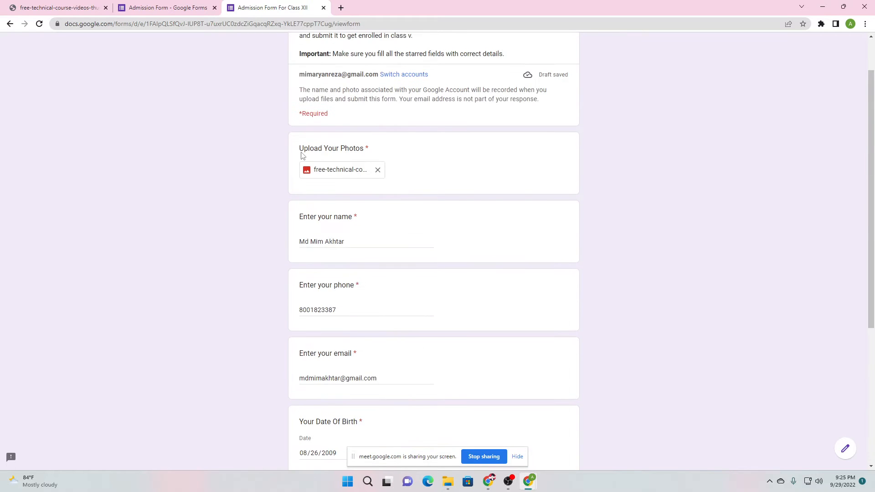
pyautogui.scroll(-5, 283, 213)
pyautogui.click(313, 397)
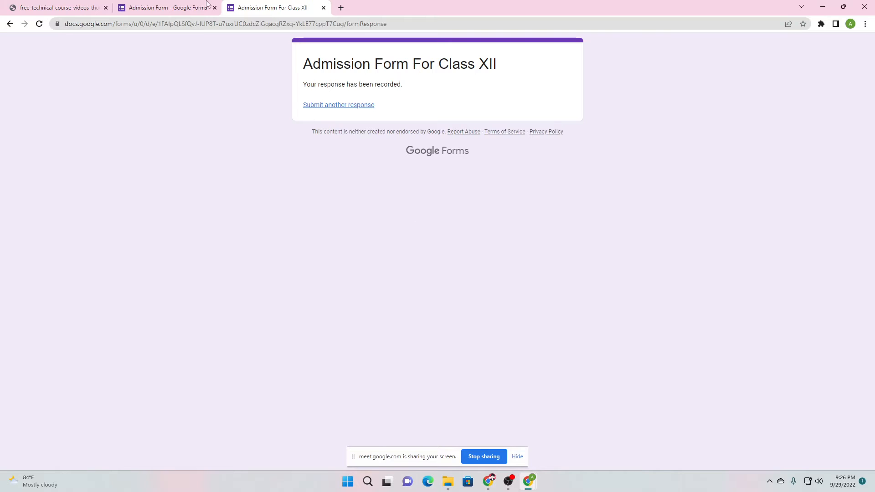
pyautogui.click(182, 4)
pyautogui.scroll(5, 147, 365)
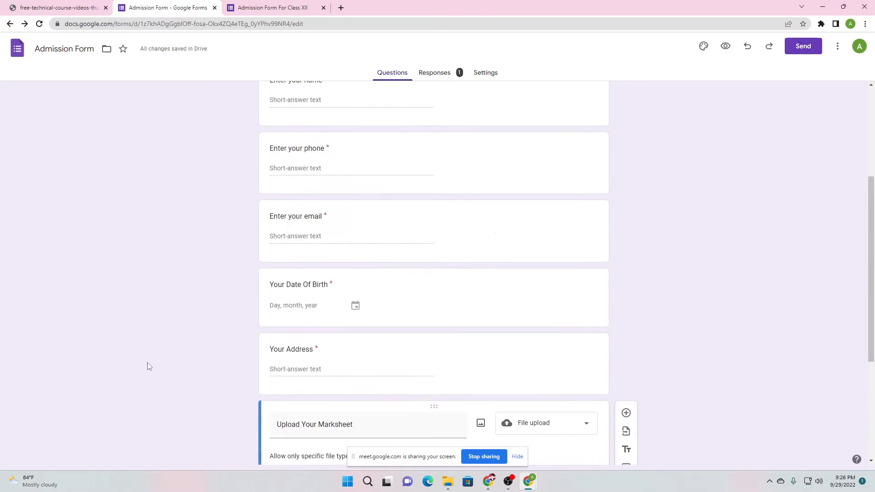
pyautogui.scroll(3, 371, 125)
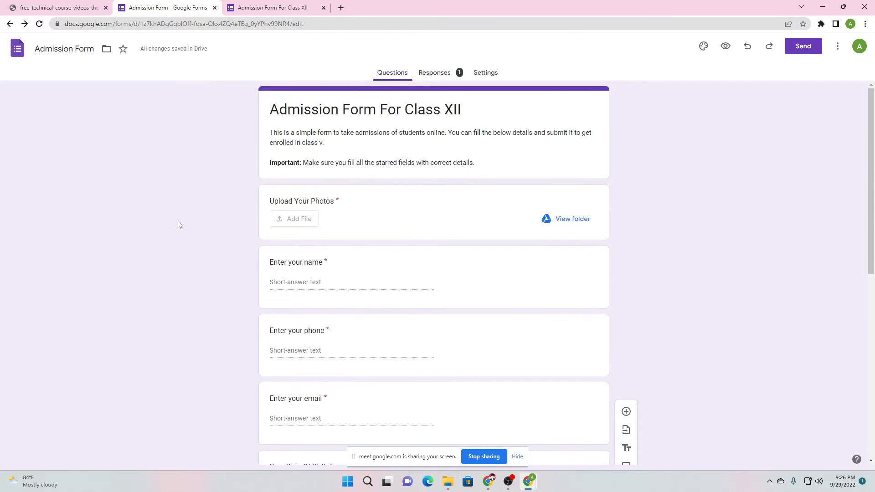
# Open Responses, preview the uploaded photo, and scan the name and contact answers
pyautogui.click(446, 76)
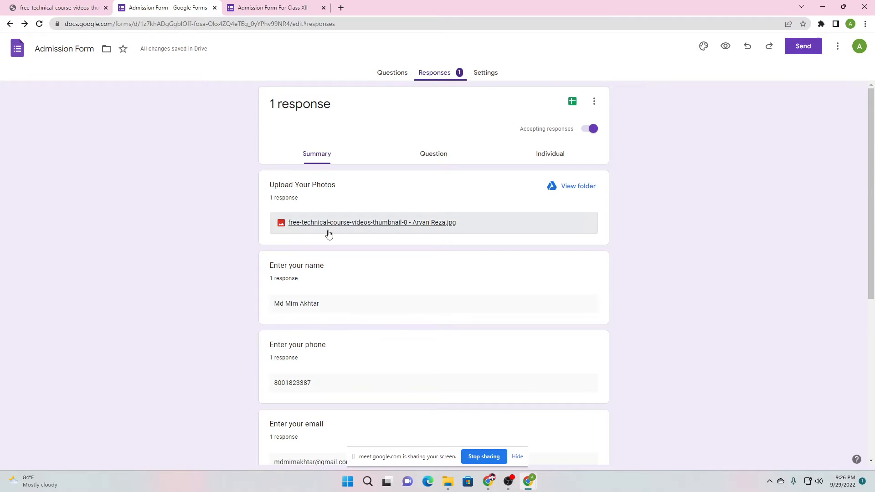
pyautogui.click(356, 222)
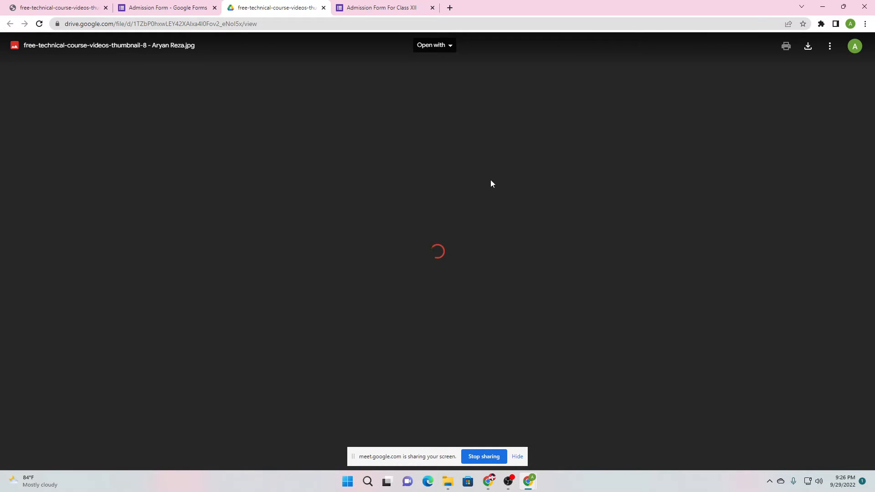
pyautogui.click(174, 5)
pyautogui.scroll(-3, 185, 273)
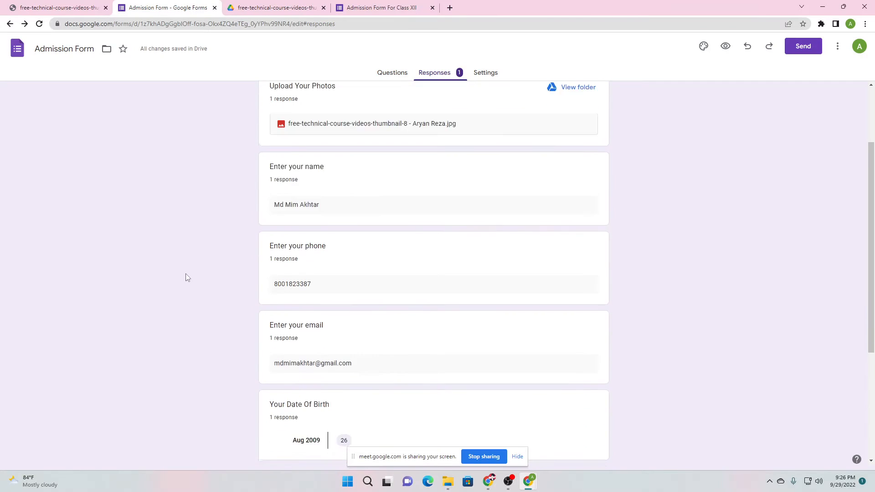
pyautogui.moveTo(300, 247); pyautogui.dragTo(311, 247)
pyautogui.scroll(-3, 302, 306)
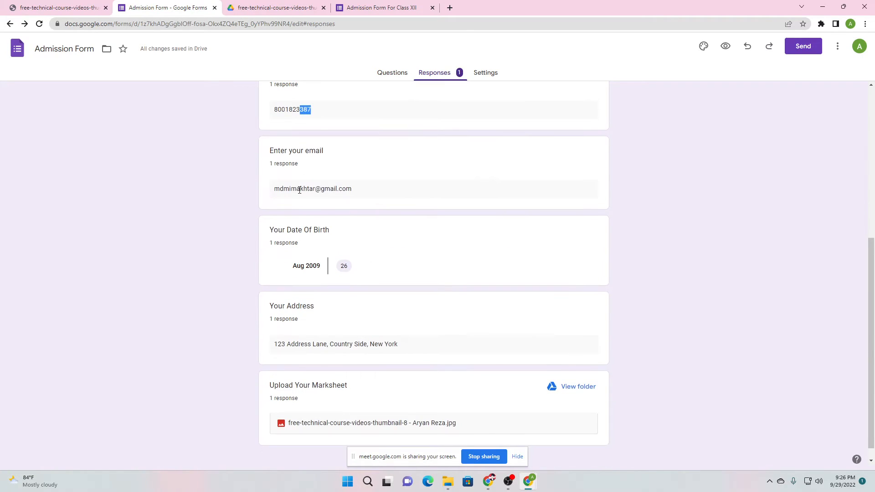
pyautogui.moveTo(297, 189); pyautogui.dragTo(337, 189)
pyautogui.click(264, 267)
# Check the birth date and address answers, preview the marksheet file, then switch to Question view
pyautogui.moveTo(264, 269); pyautogui.dragTo(352, 267)
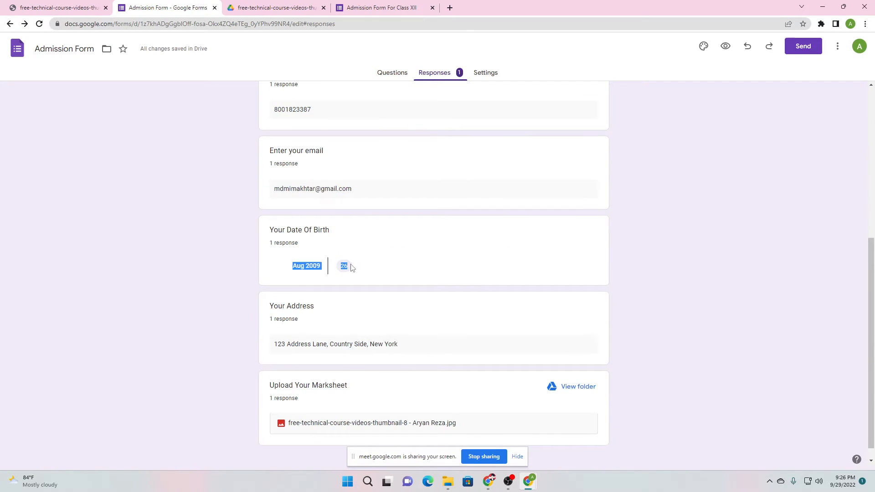
pyautogui.click(365, 261)
pyautogui.scroll(-1, 360, 255)
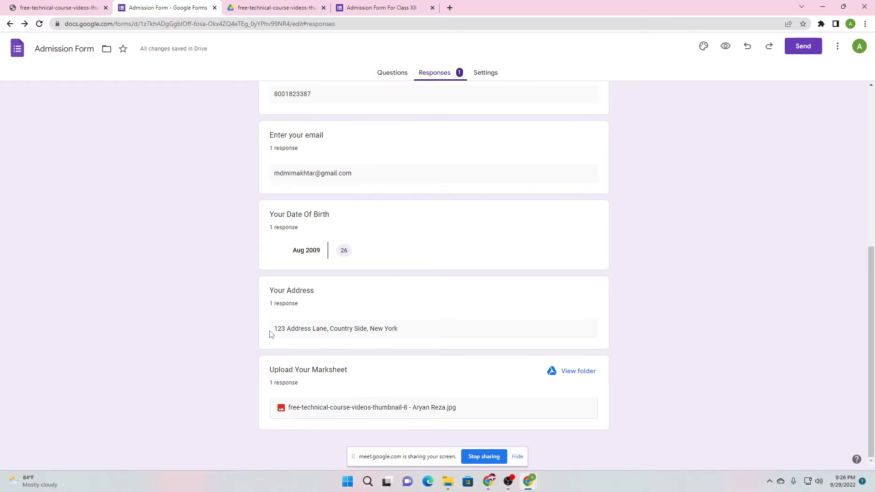
pyautogui.moveTo(269, 335); pyautogui.dragTo(401, 329)
pyautogui.click(301, 413)
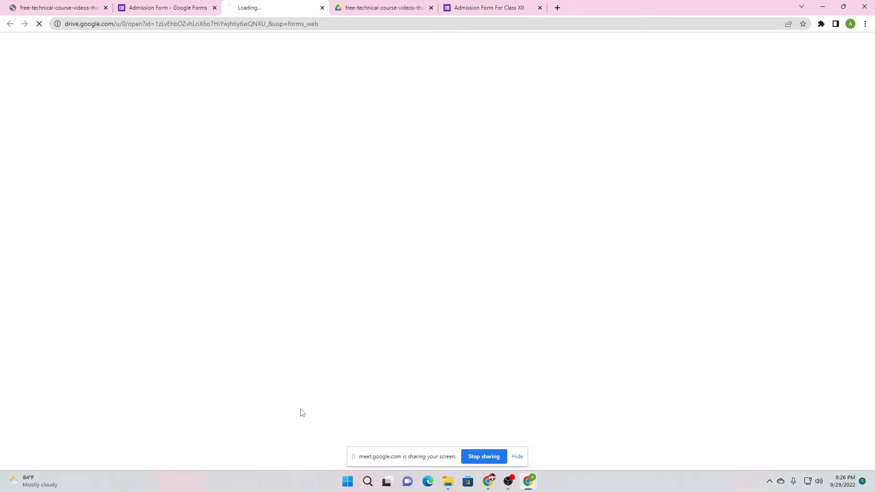
pyautogui.click(322, 8)
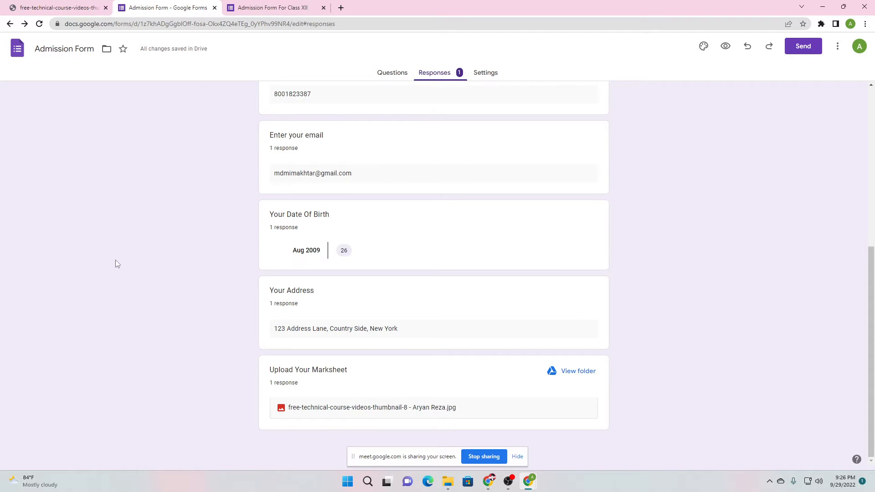
pyautogui.scroll(7, 115, 261)
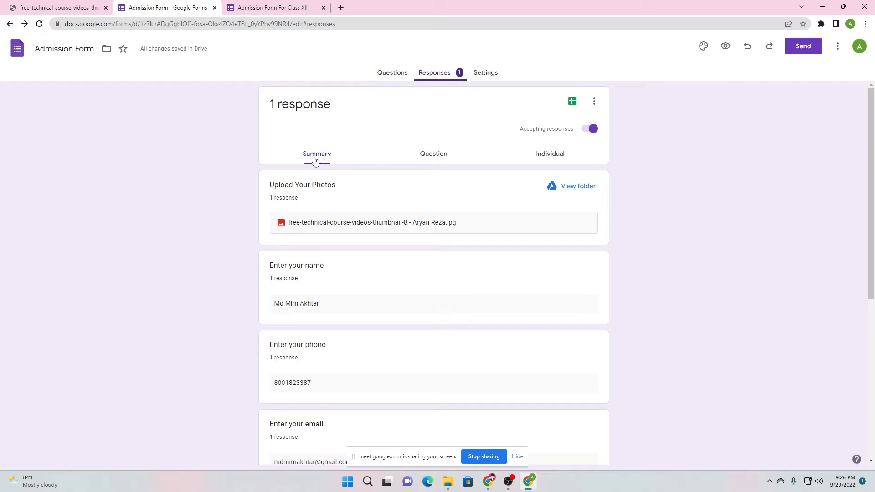
pyautogui.click(445, 159)
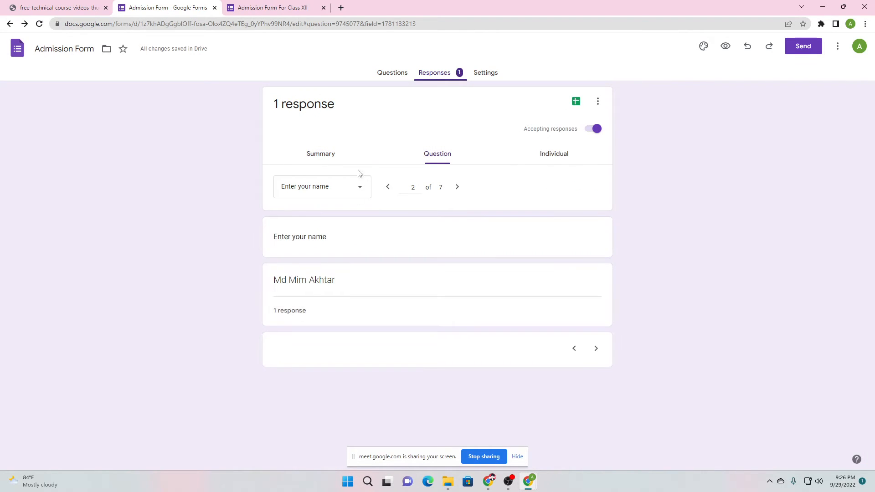
# Open the question list and keep Enter your name as the shown question
pyautogui.click(344, 191)
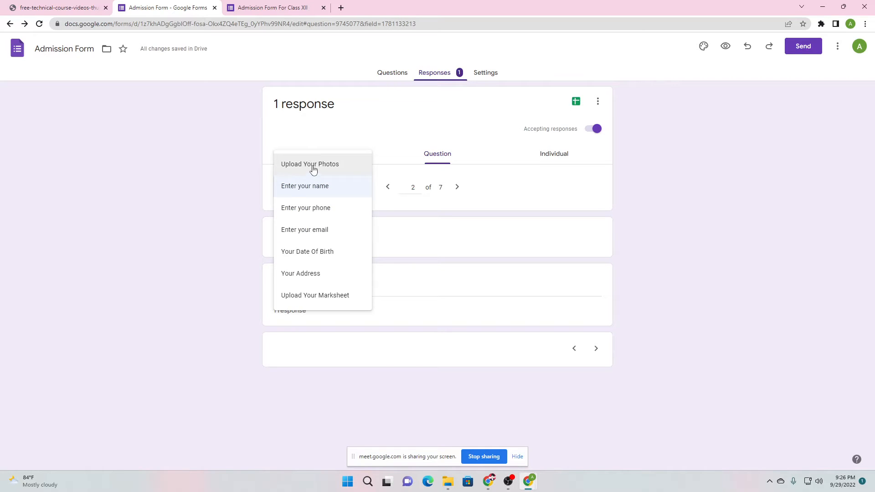
pyautogui.click(238, 256)
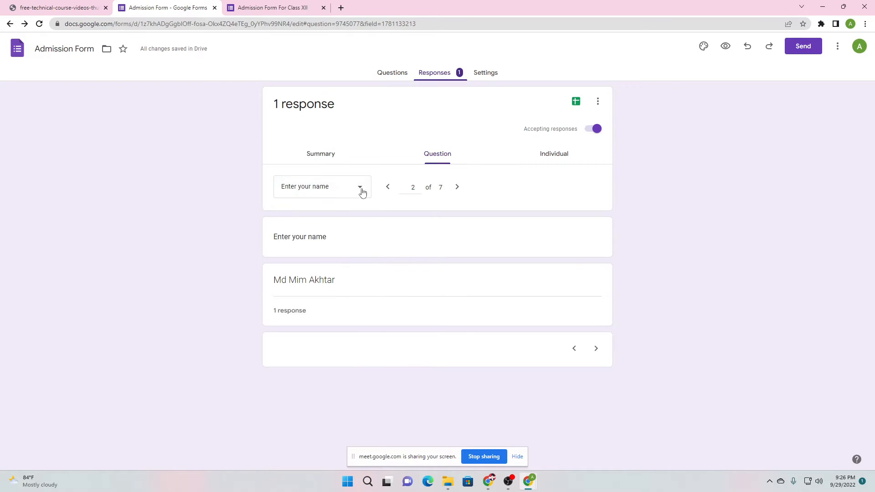
pyautogui.click(325, 192)
pyautogui.click(318, 191)
# Return to the Summary, scroll through the answers, then switch to the Individual response view
pyautogui.click(324, 155)
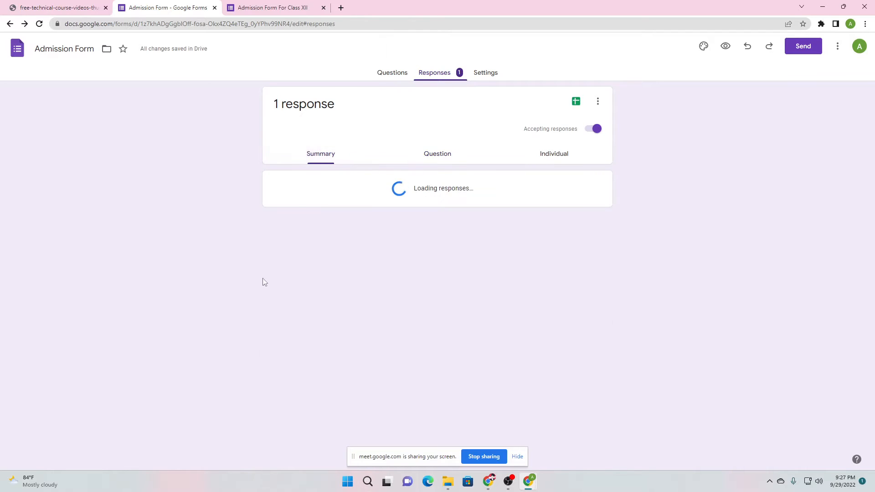
pyautogui.scroll(-2, 310, 263)
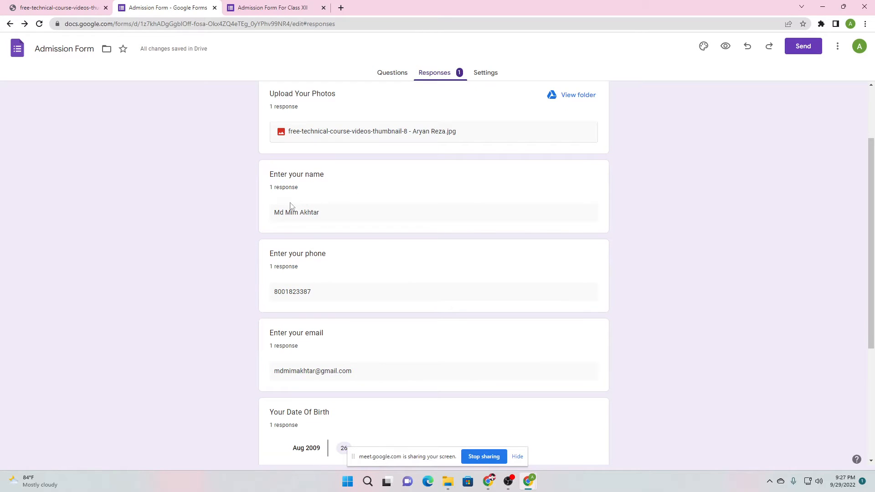
pyautogui.moveTo(291, 206); pyautogui.dragTo(357, 248)
pyautogui.scroll(-3, 356, 242)
pyautogui.moveTo(283, 142); pyautogui.dragTo(322, 170)
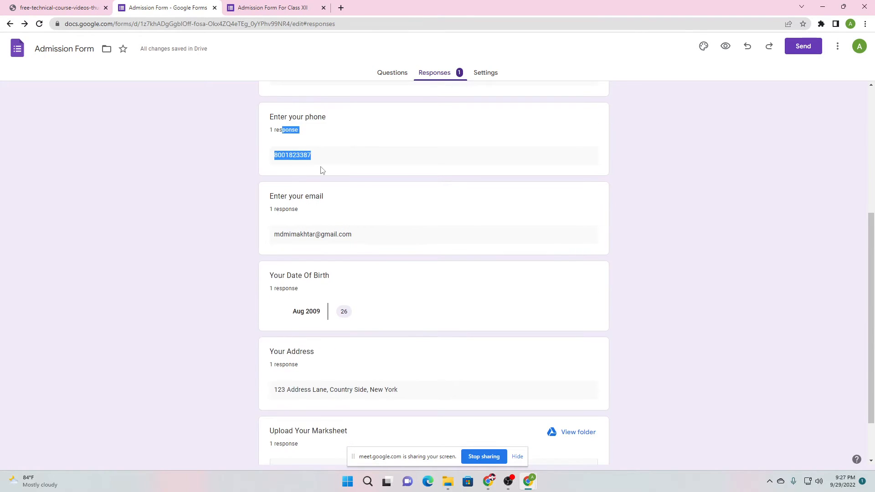
pyautogui.moveTo(287, 217); pyautogui.dragTo(351, 246)
pyautogui.scroll(5, 342, 209)
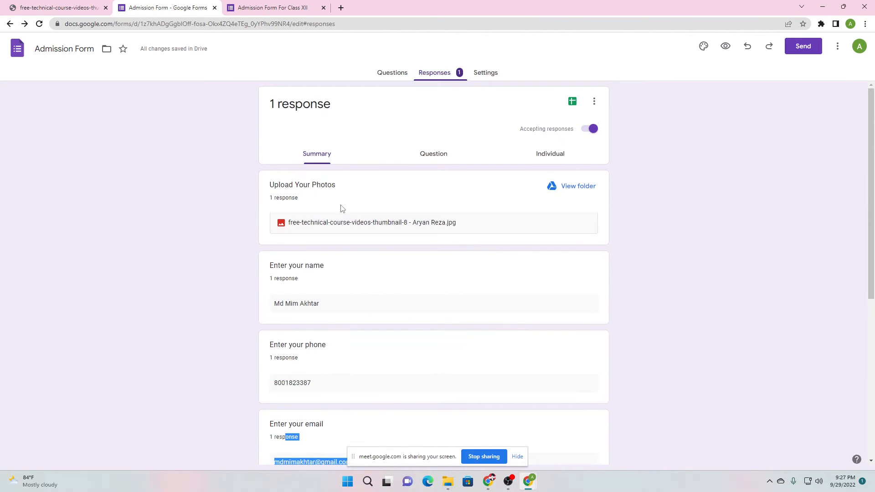
pyautogui.click(257, 233)
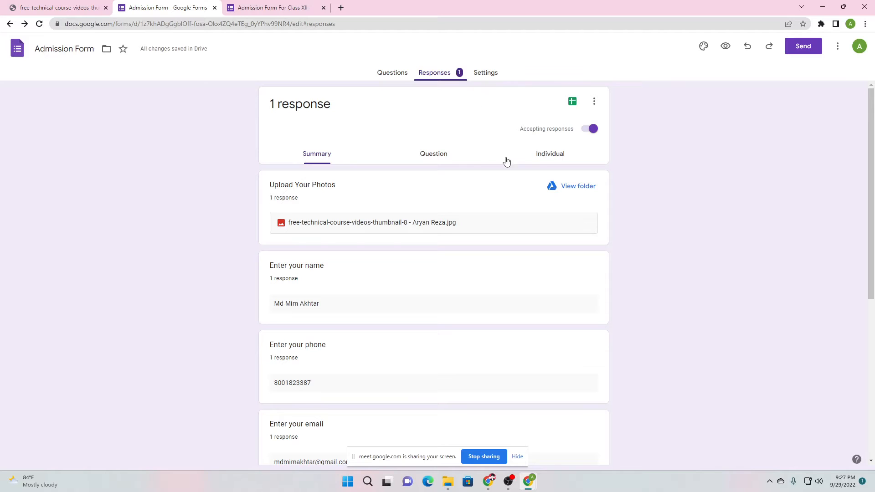
pyautogui.click(539, 156)
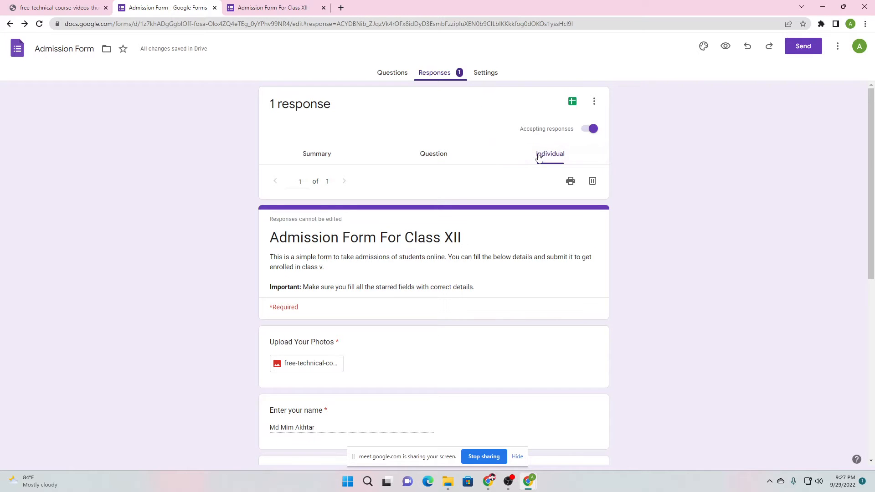
# Jump to a submitted response and read its answers, glancing at the response-recorded tab
pyautogui.doubleClick(300, 182)
pyautogui.scroll(-5, 381, 209)
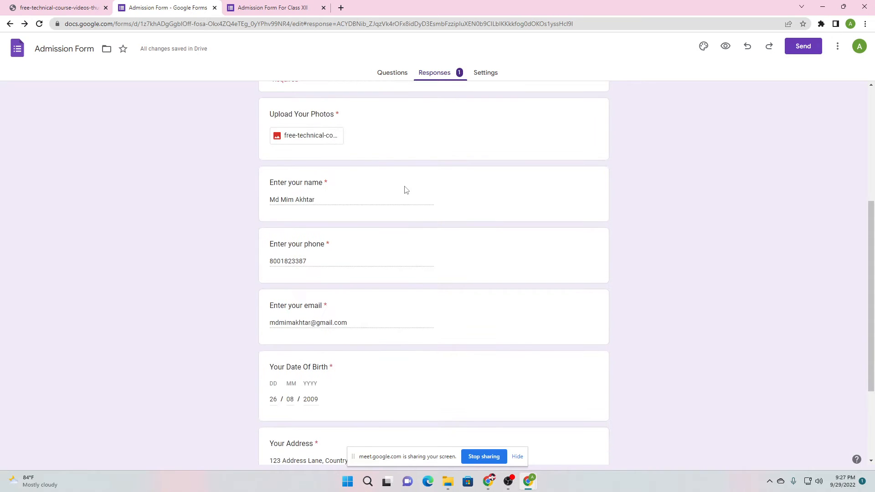
pyautogui.scroll(-3, 361, 217)
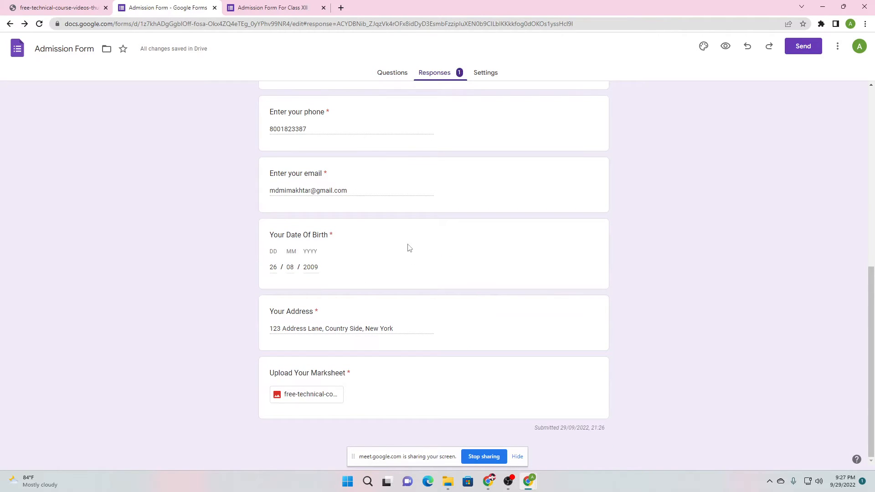
pyautogui.scroll(10, 321, 288)
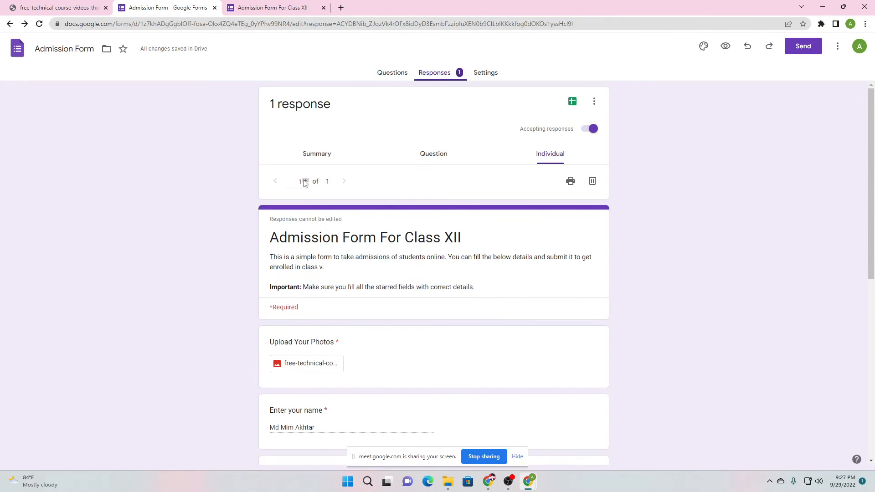
pyautogui.click(297, 7)
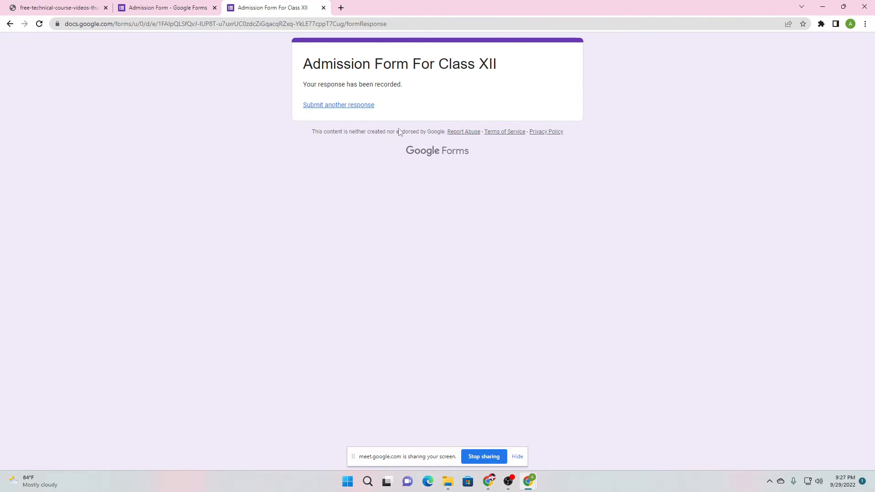
pyautogui.click(160, 6)
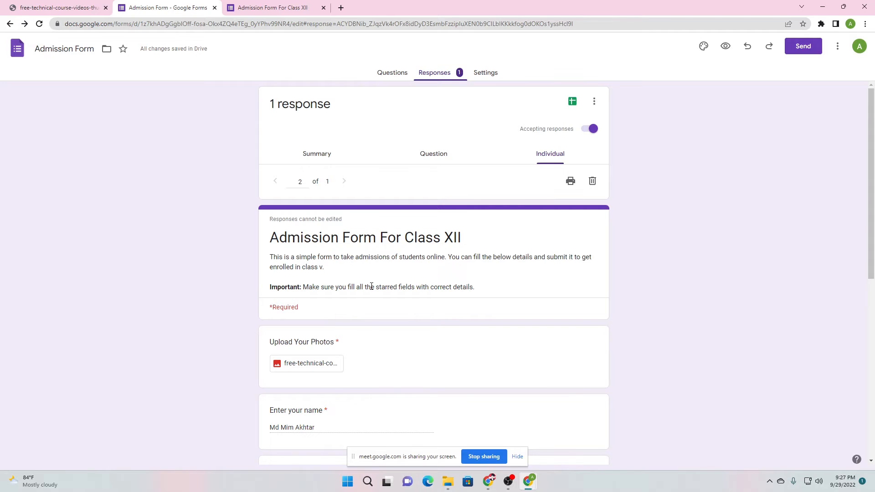
# Scroll through the rest of the individual response's answers, then return to the Questions editor
pyautogui.scroll(-8, 371, 286)
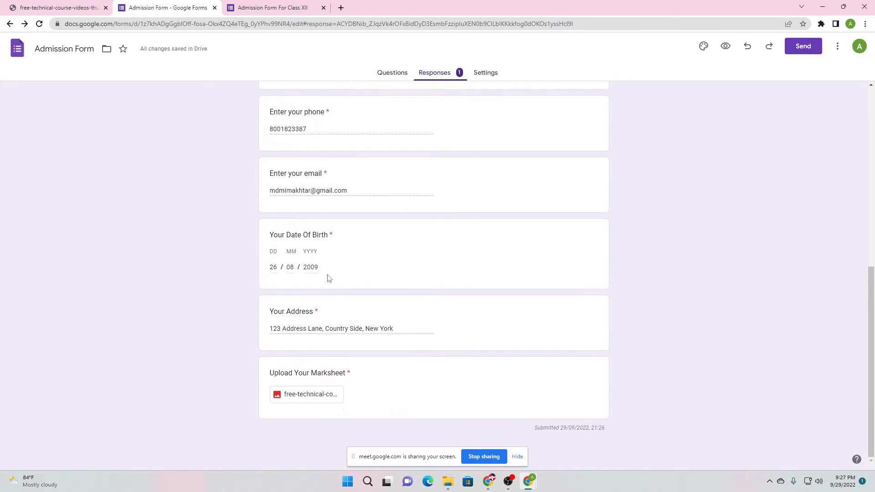
pyautogui.scroll(10, 330, 279)
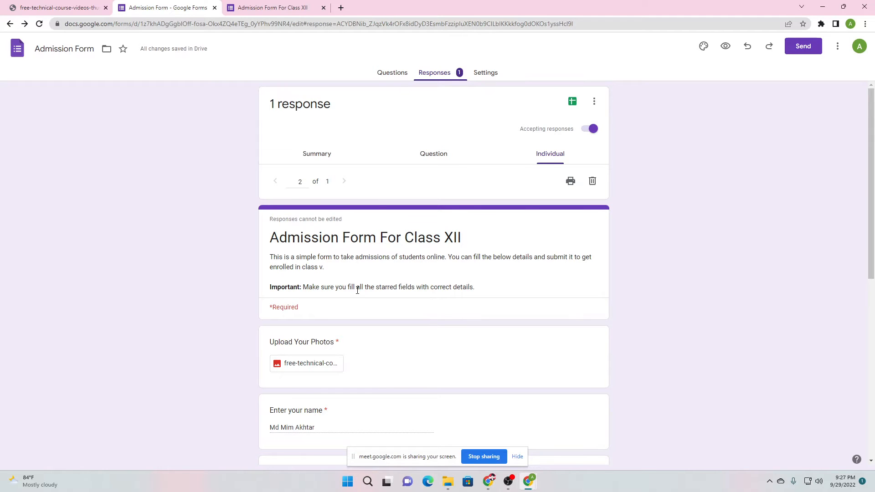
pyautogui.scroll(-3, 334, 234)
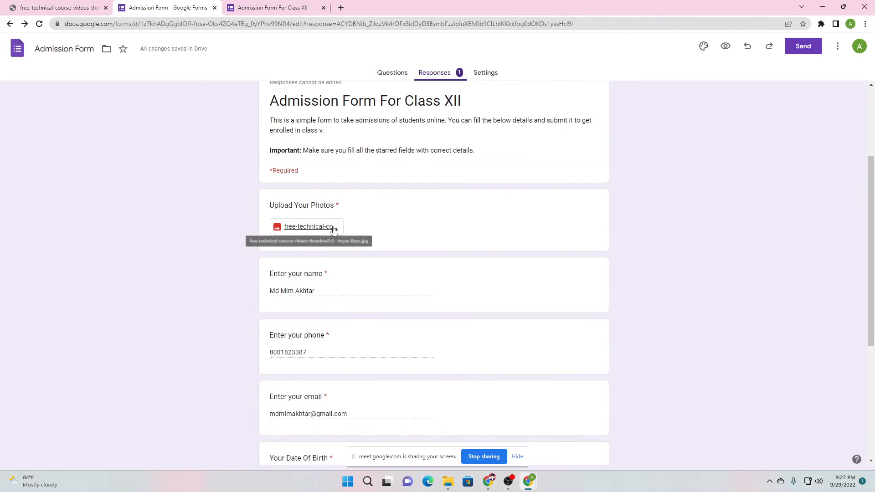
pyautogui.scroll(-5, 332, 228)
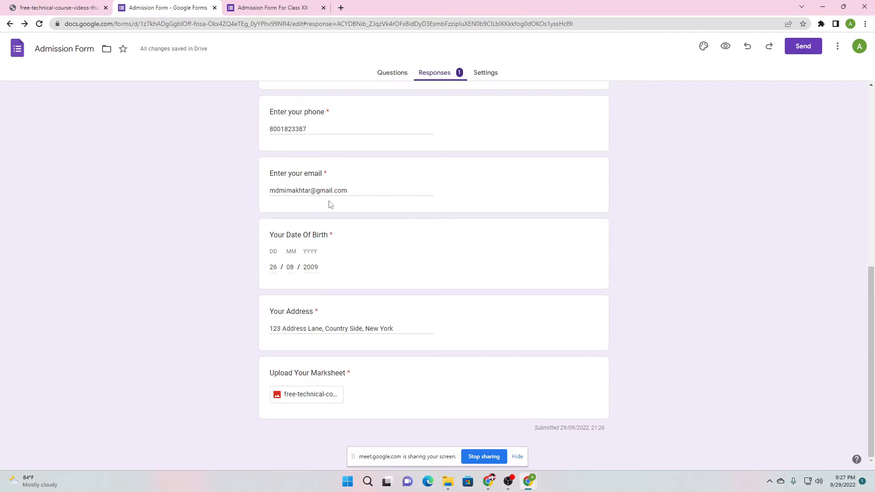
pyautogui.scroll(4, 334, 209)
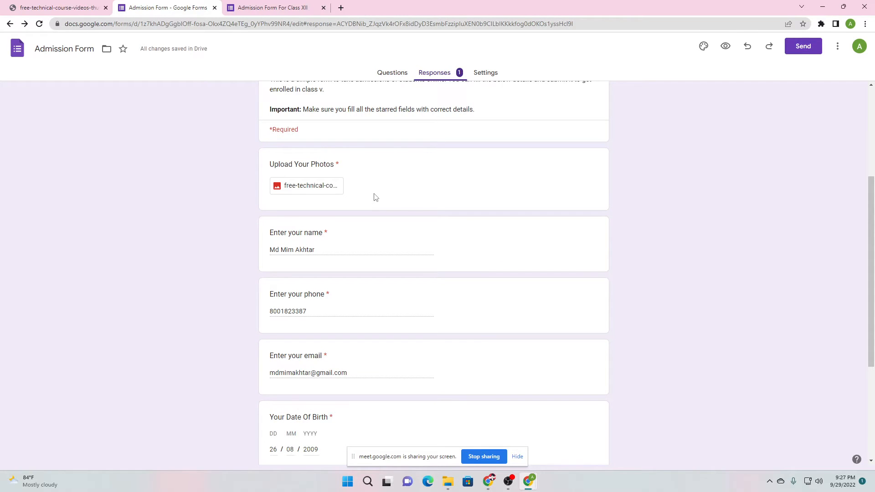
pyautogui.scroll(4, 376, 197)
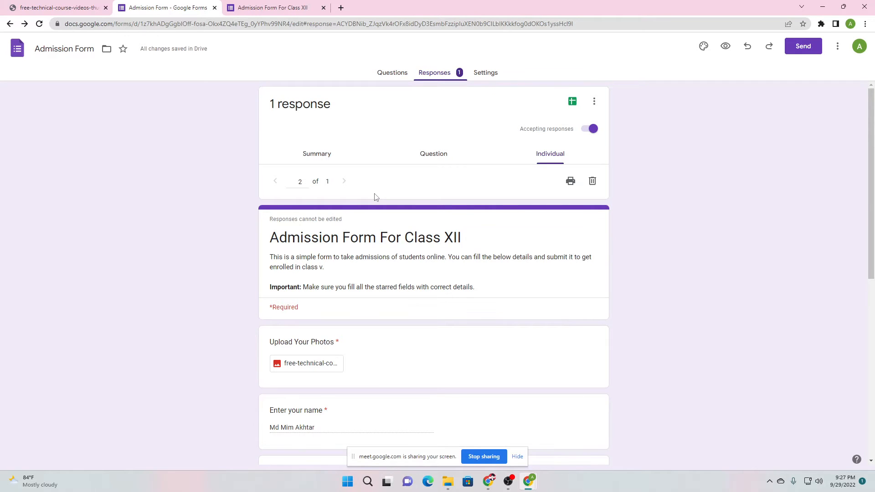
pyautogui.scroll(-5, 373, 202)
pyautogui.scroll(3, 268, 183)
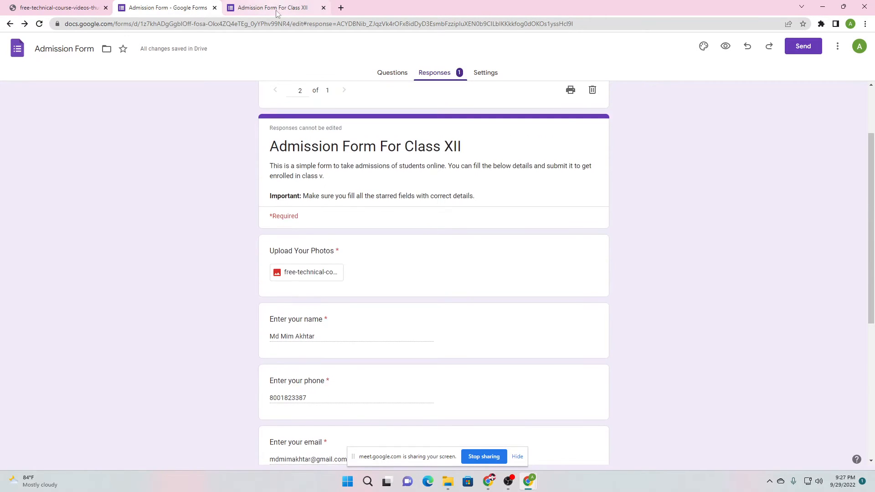
pyautogui.click(382, 73)
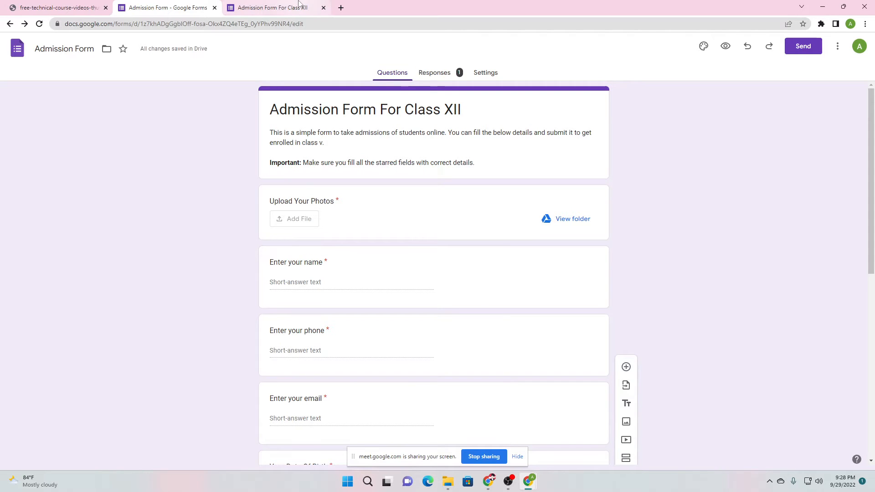
# Check the response-recorded tab and Responses view, then bring up the form's Settings page
pyautogui.click(299, 5)
pyautogui.click(191, 6)
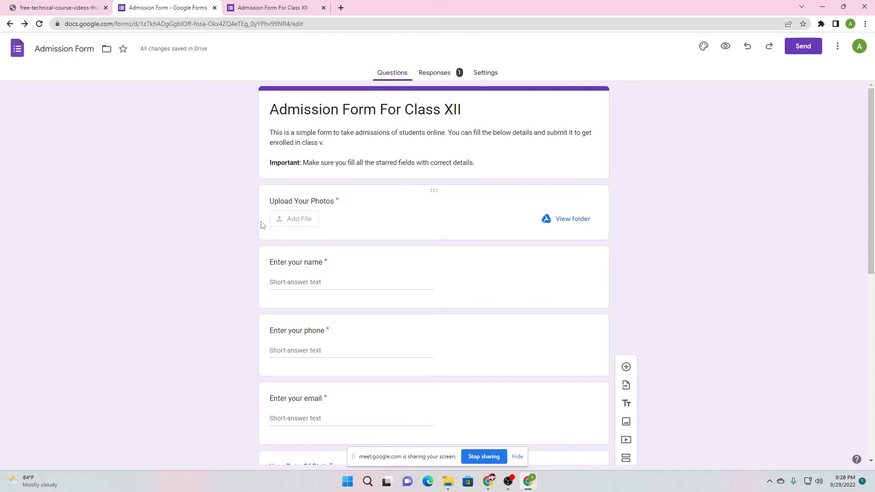
pyautogui.click(458, 72)
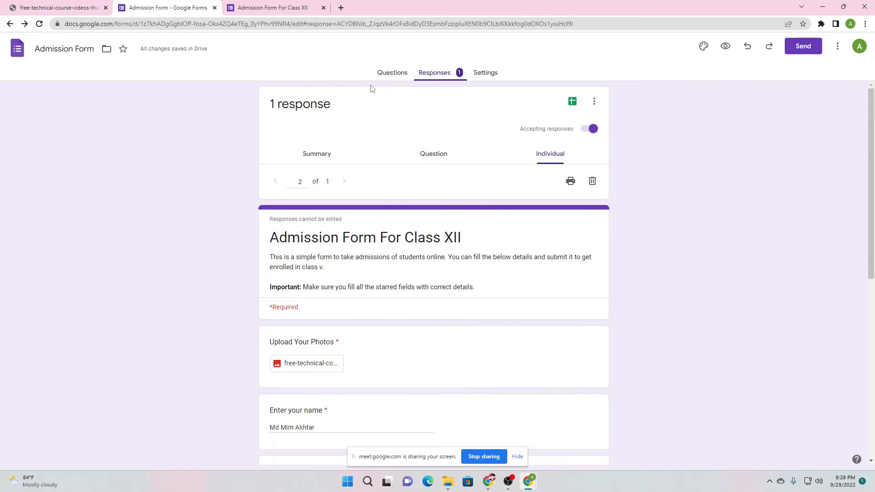
pyautogui.click(390, 72)
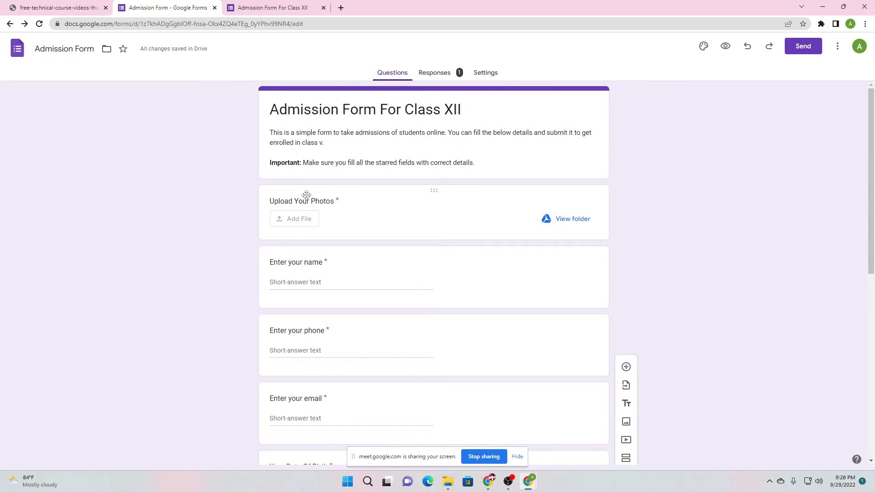
pyautogui.click(487, 74)
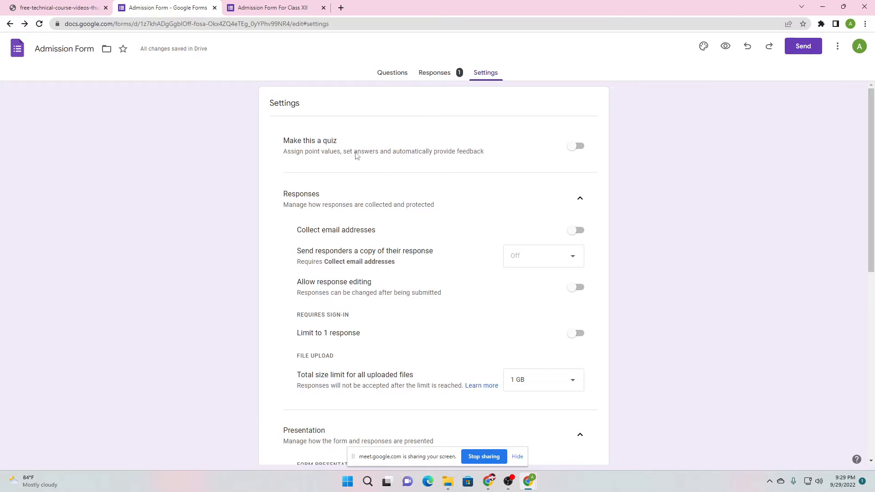
pyautogui.moveTo(351, 157); pyautogui.dragTo(379, 156)
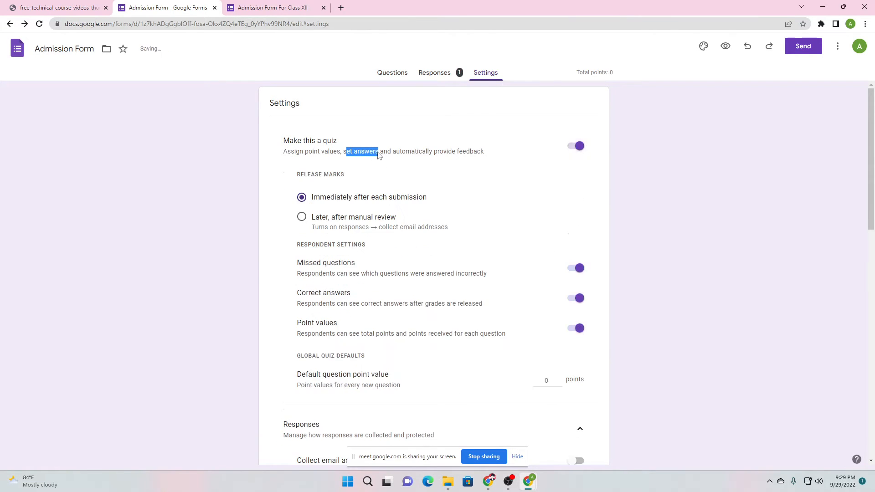
pyautogui.click(378, 156)
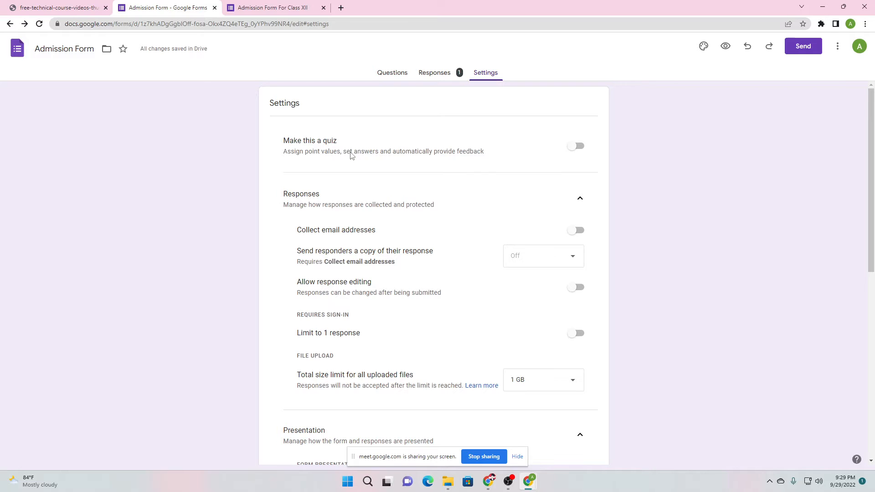
pyautogui.scroll(-1, 351, 156)
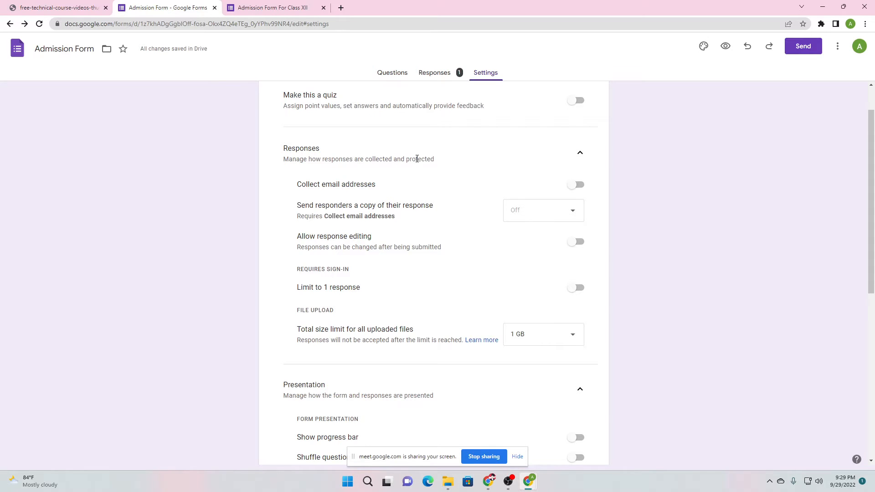
pyautogui.scroll(-1, 417, 159)
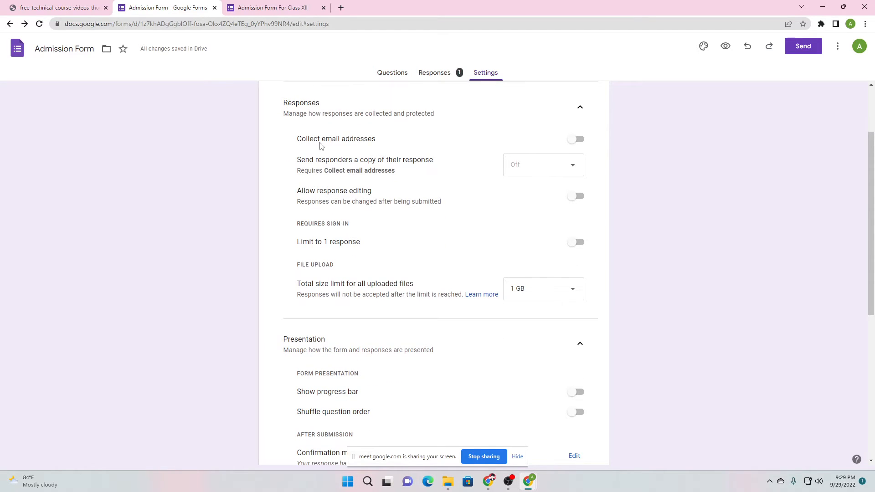
# Switch on 'Collect email addresses' and 'Limit to 1 response', then go to the live form tab
pyautogui.click(577, 140)
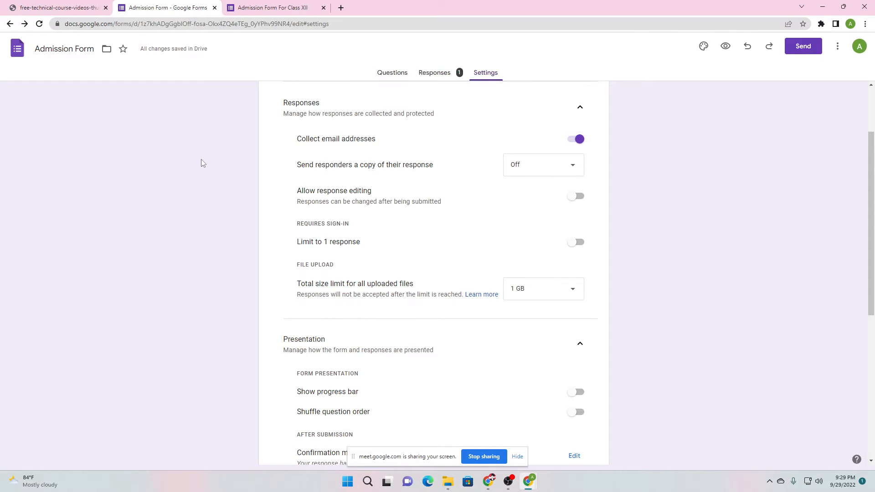
pyautogui.click(576, 244)
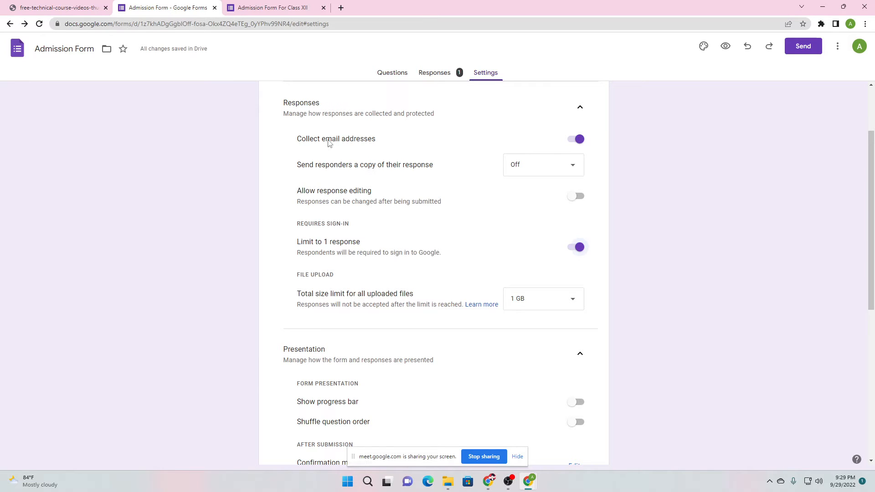
pyautogui.hotkey('ctrl', 'Tab')
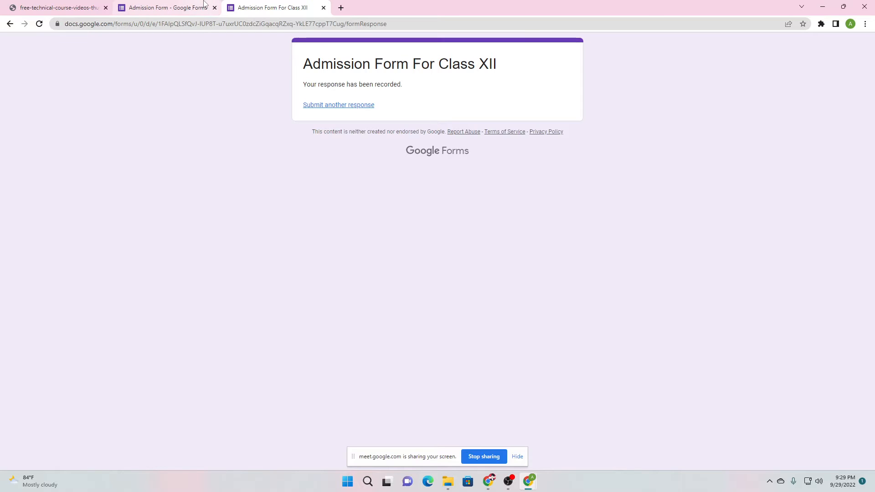
# Load a fresh copy of the live form to confirm the new required Email question
pyautogui.moveTo(204, 3)
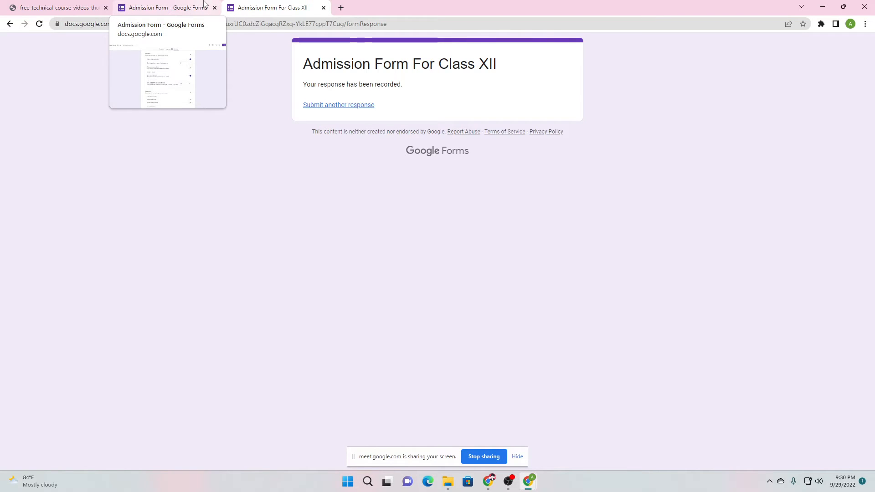
pyautogui.click(204, 3)
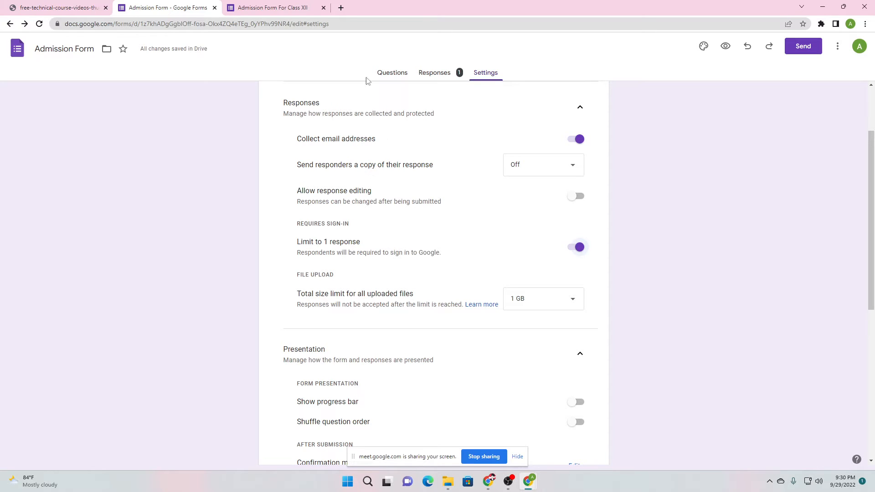
pyautogui.click(273, 7)
pyautogui.click(182, 24)
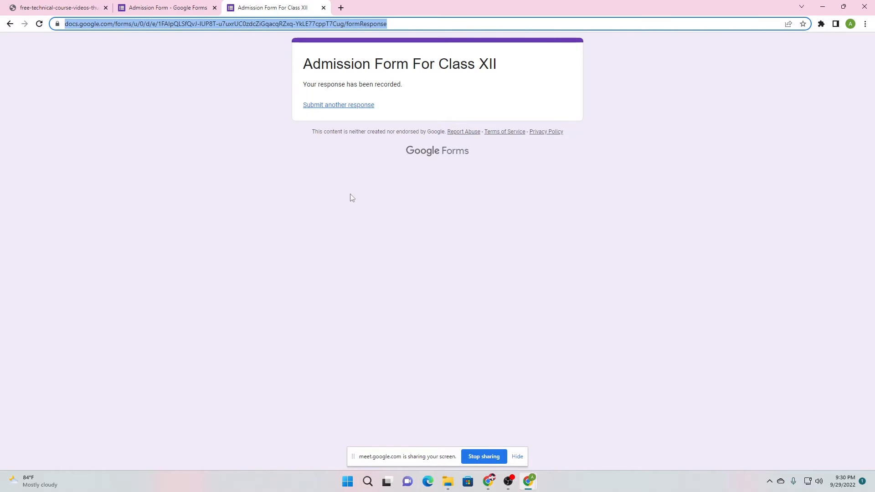
pyautogui.click(332, 112)
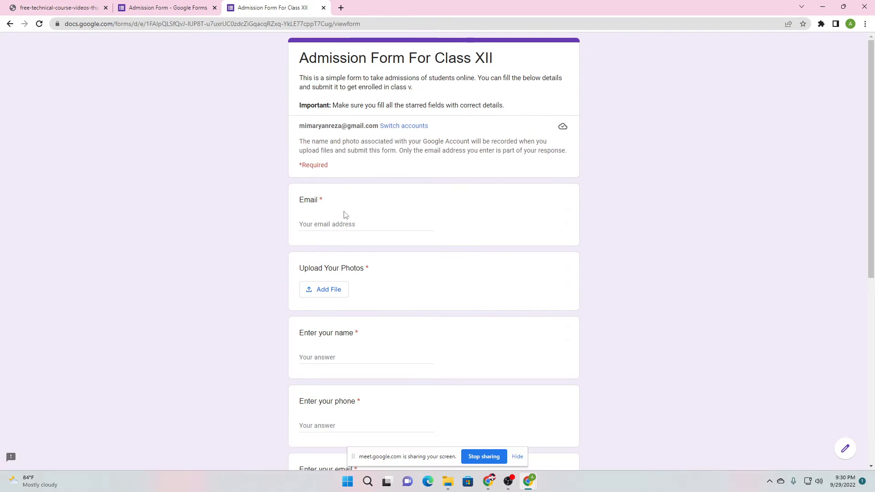
pyautogui.moveTo(300, 201); pyautogui.dragTo(326, 203)
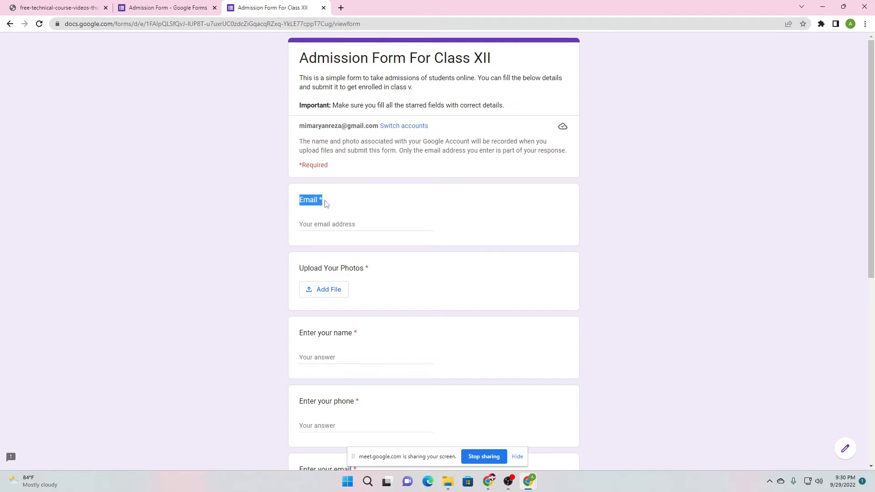
pyautogui.click(177, 7)
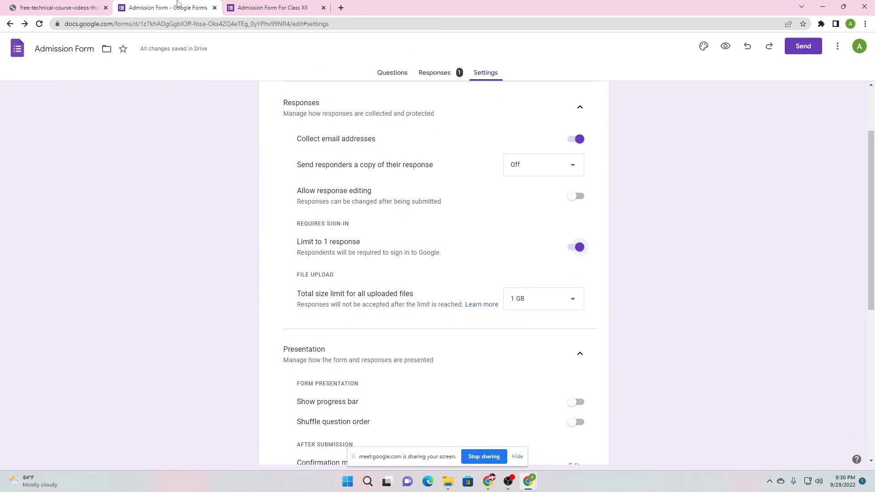
# Review the email collection setting in Settings, then go back to the Forms home page
pyautogui.click(382, 79)
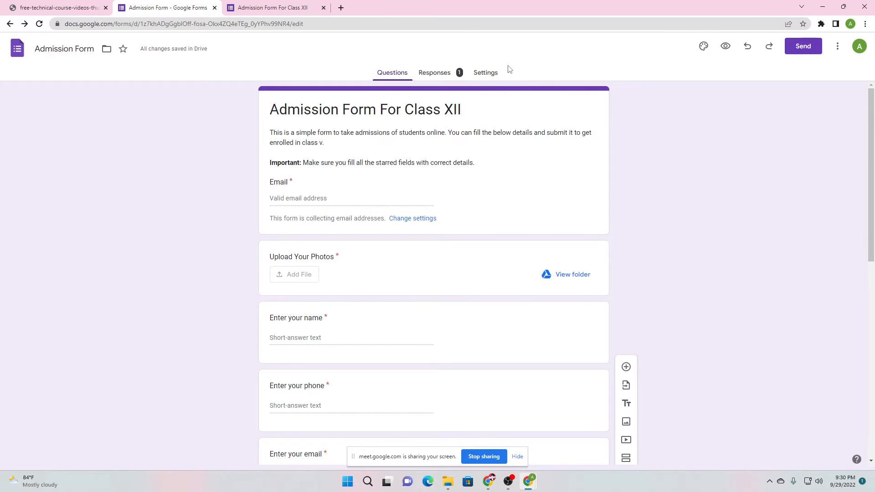
pyautogui.click(487, 73)
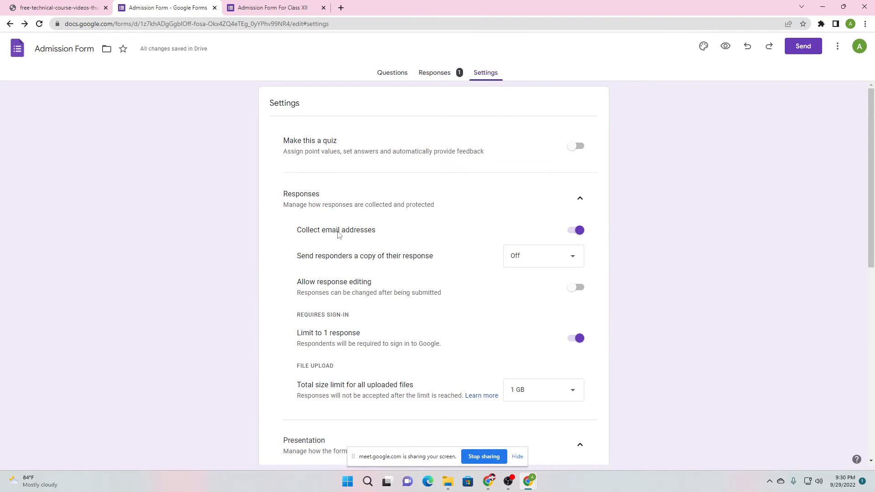
pyautogui.moveTo(318, 234); pyautogui.dragTo(555, 239)
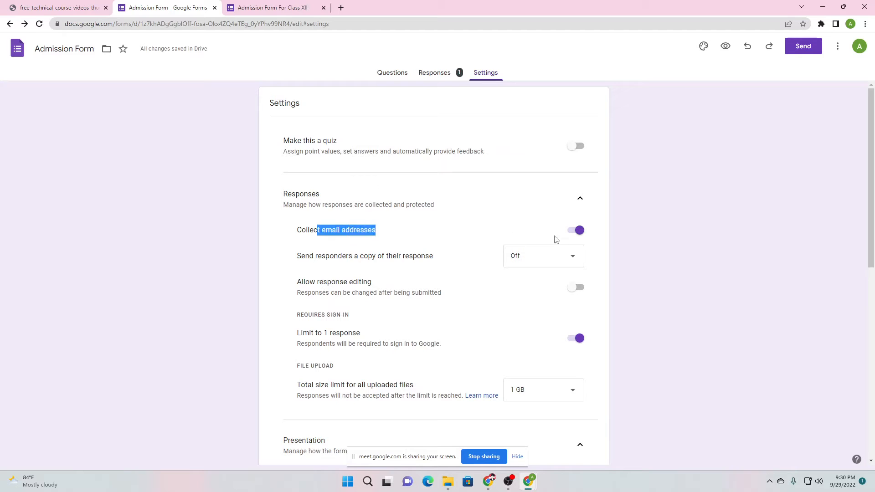
pyautogui.click(387, 75)
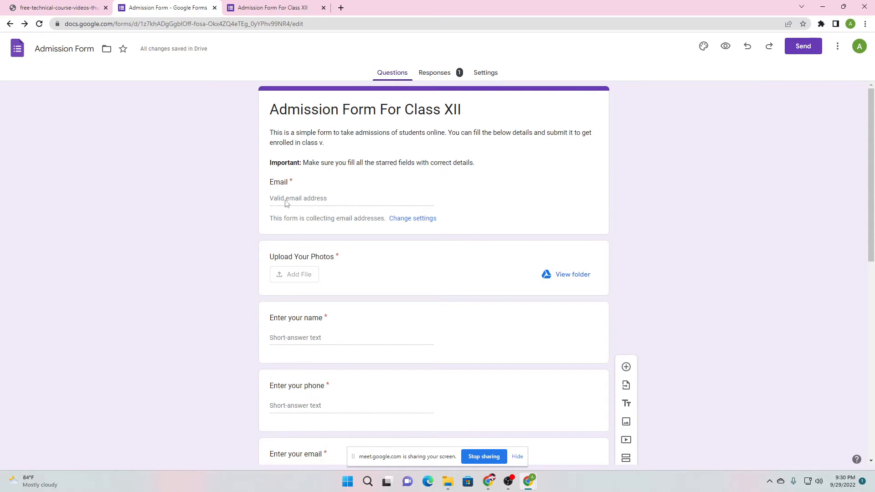
pyautogui.click(290, 221)
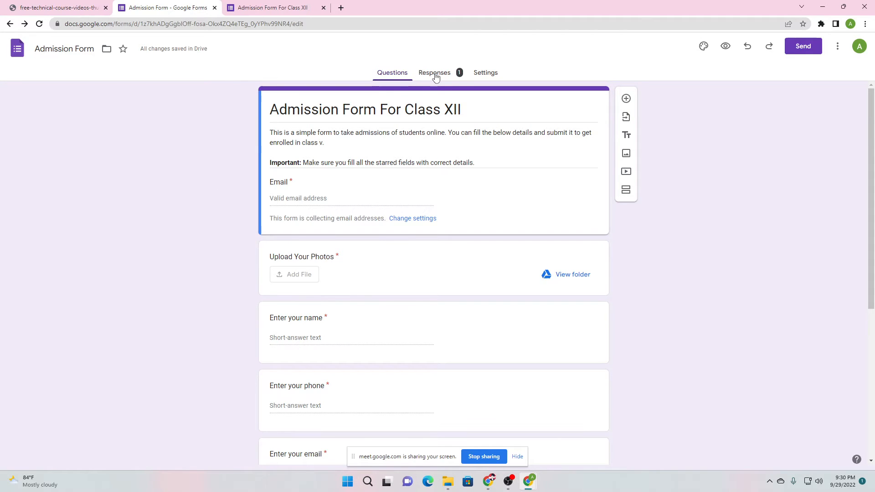
pyautogui.click(479, 73)
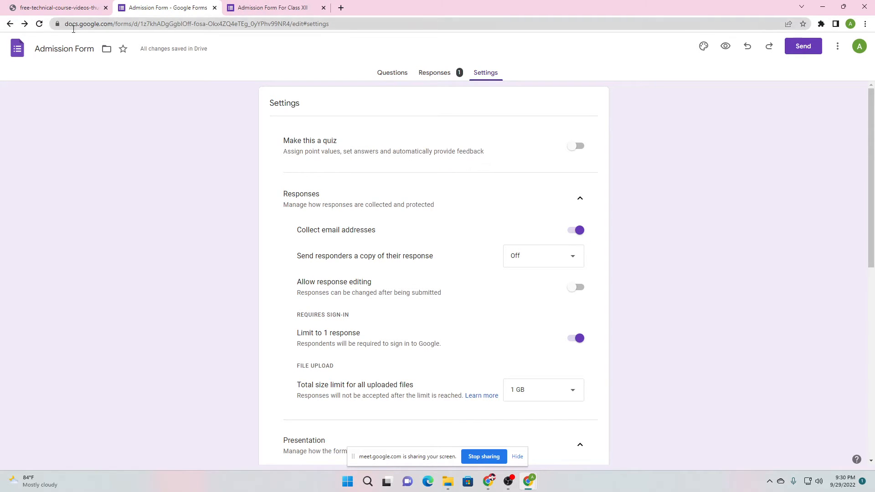
pyautogui.click(10, 24)
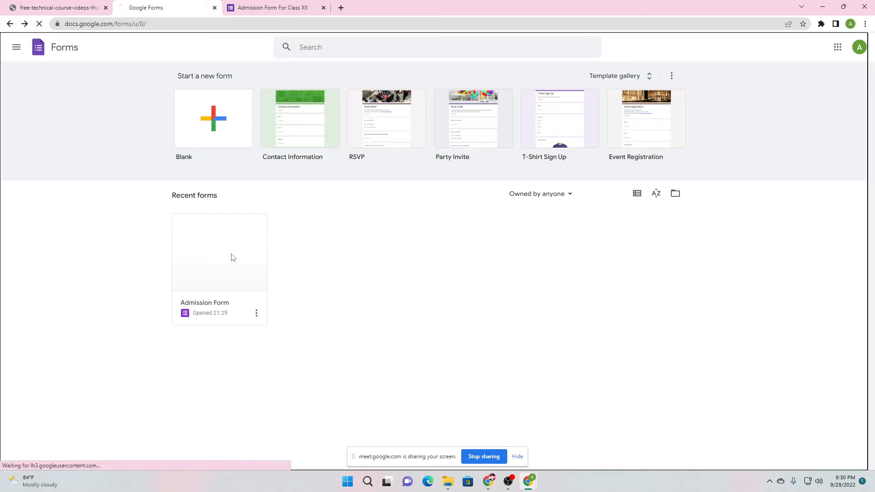
# Open Admission Form from Recent forms, dismiss the text-styling tip, and inspect the Enter your email question
pyautogui.click(231, 257)
pyautogui.scroll(-3, 320, 292)
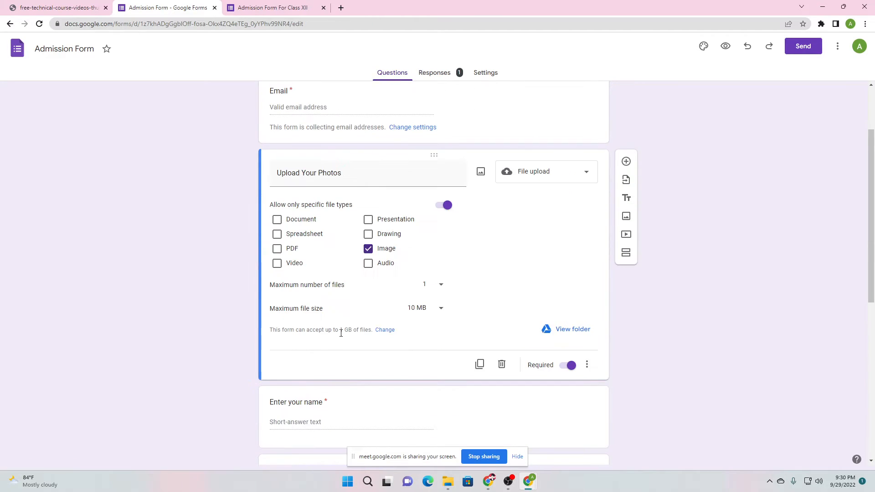
pyautogui.scroll(-3, 341, 334)
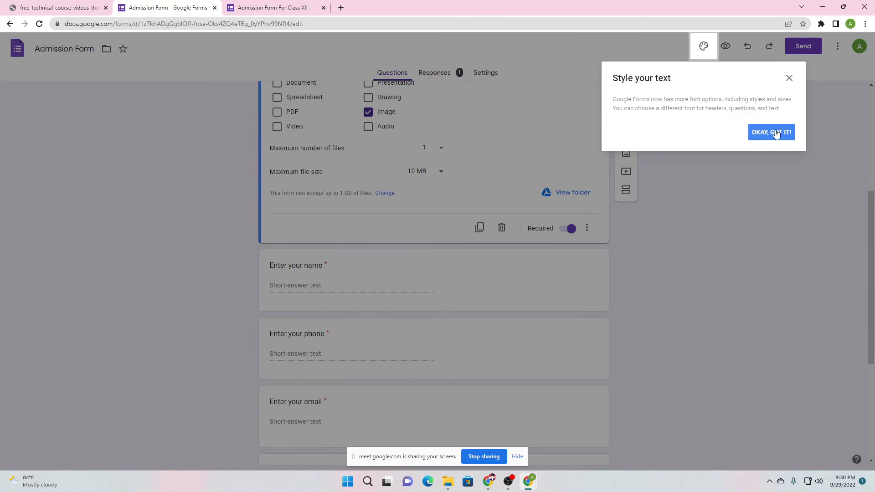
pyautogui.click(776, 133)
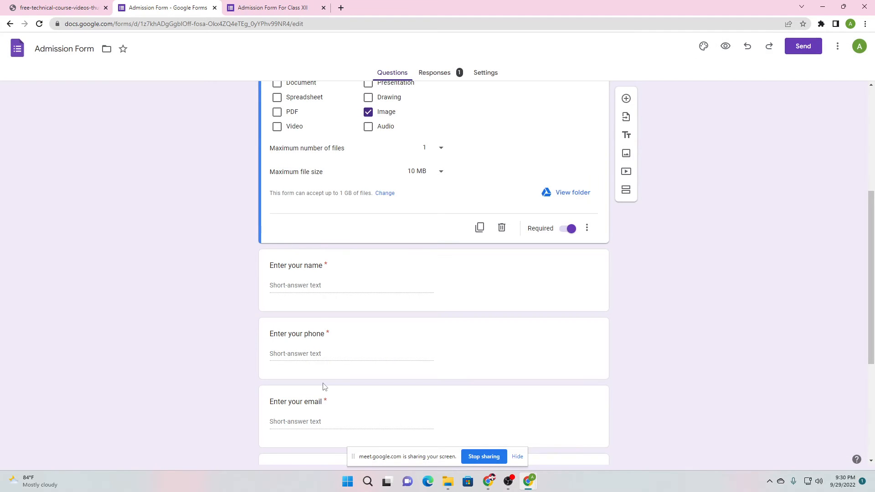
pyautogui.click(309, 403)
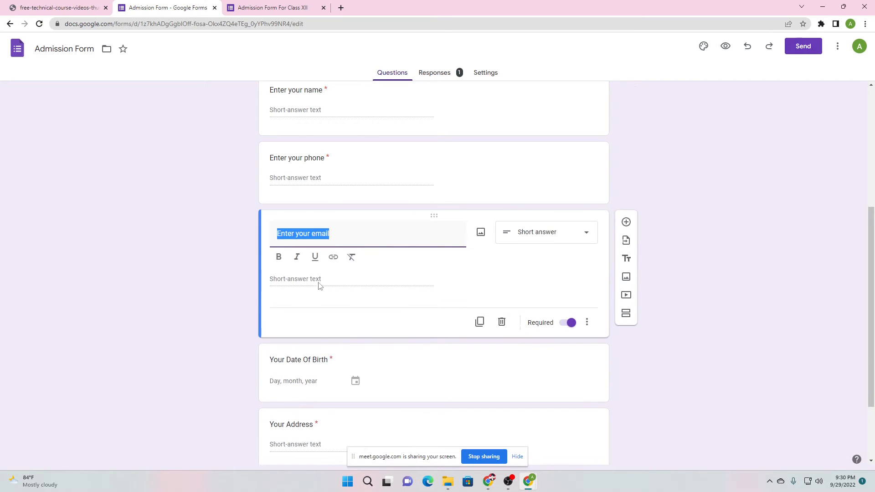
pyautogui.click(241, 254)
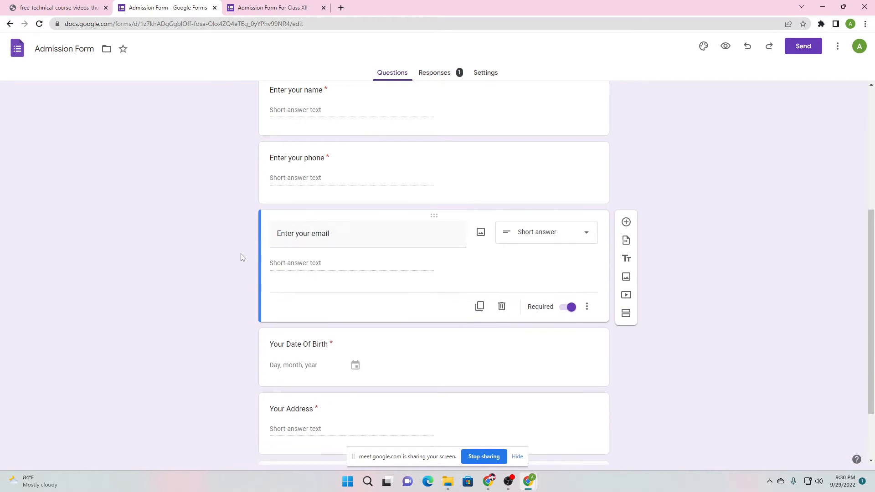
pyautogui.scroll(5, 240, 254)
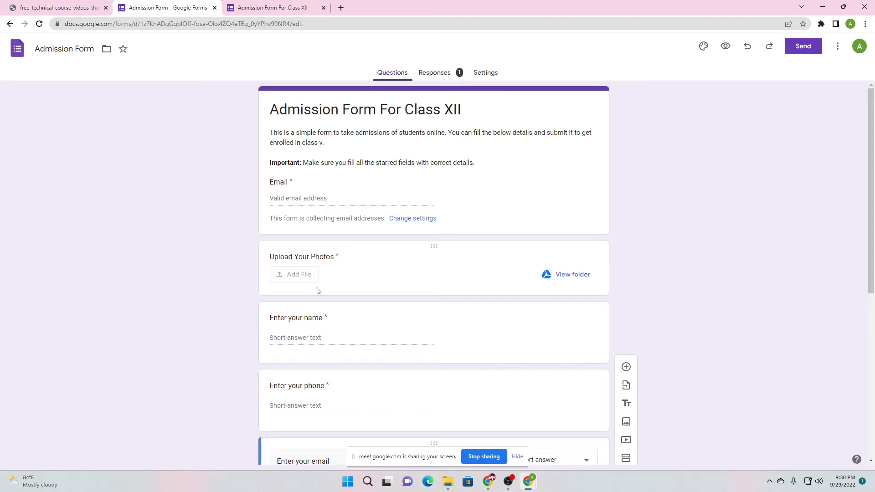
pyautogui.scroll(-4, 313, 228)
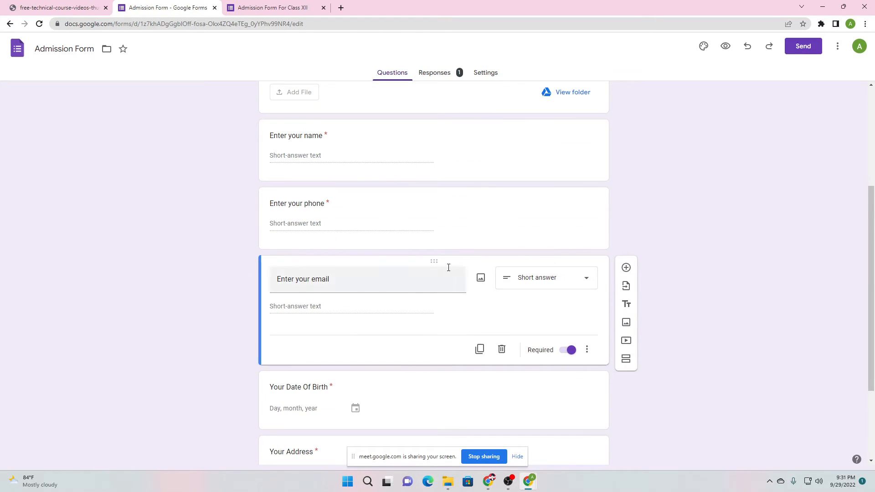
pyautogui.scroll(4, 128, 261)
# Open Settings, check the email field on the live form tab, then return to the editor's Settings
pyautogui.click(483, 74)
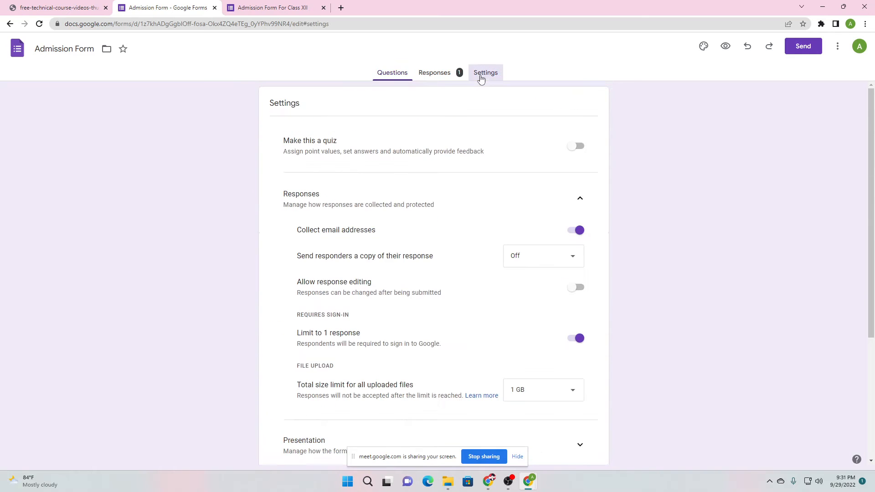
pyautogui.click(393, 74)
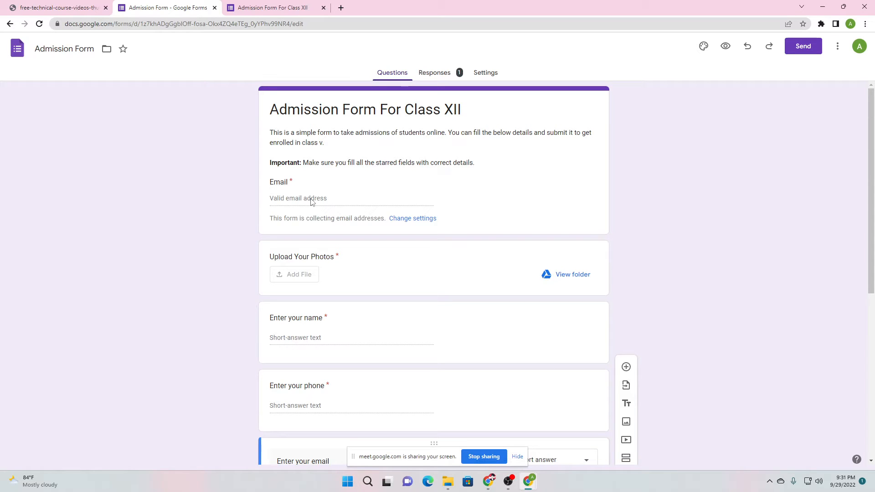
pyautogui.click(489, 73)
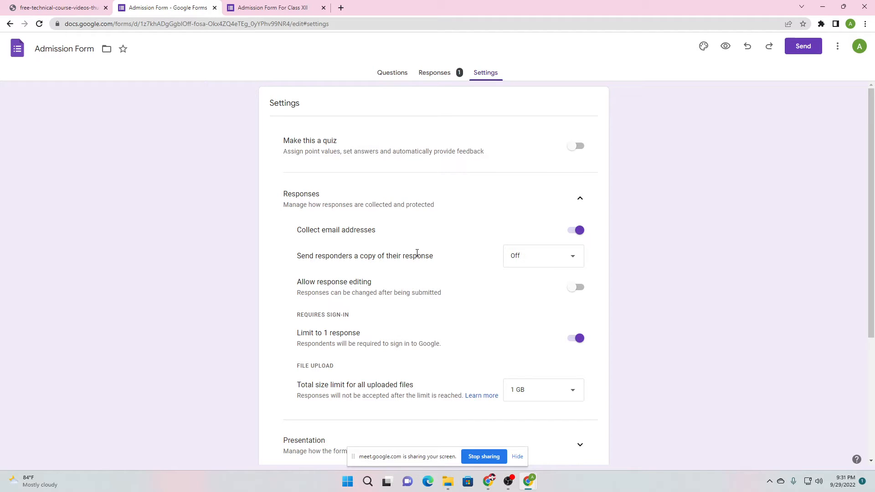
pyautogui.click(268, 7)
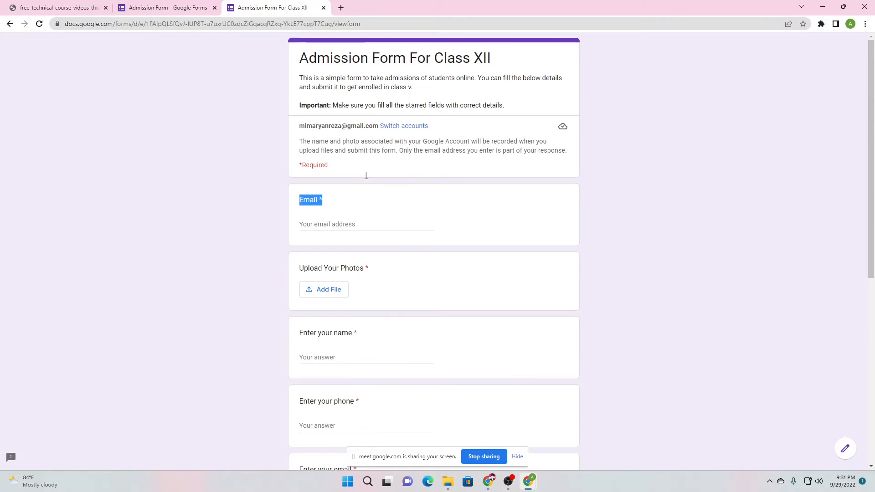
pyautogui.click(343, 226)
pyautogui.scroll(-3, 331, 262)
pyautogui.click(186, 7)
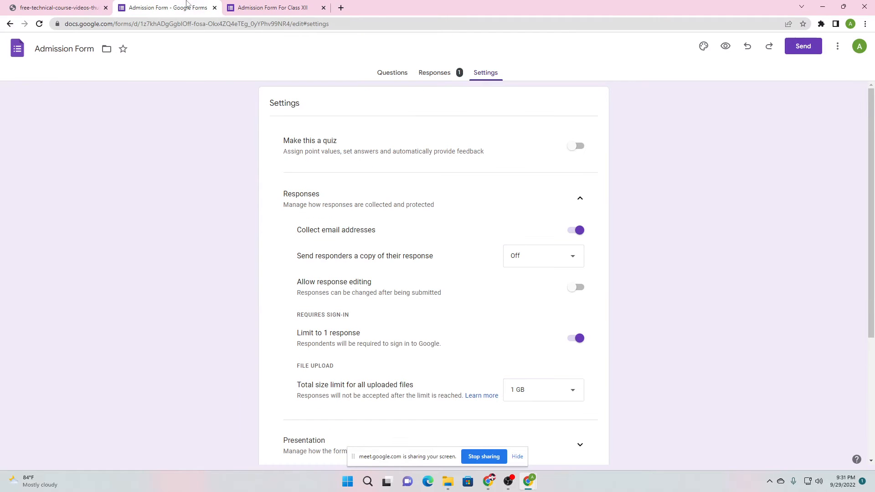
# Set 'Send responders a copy of their response' to Always
pyautogui.click(529, 256)
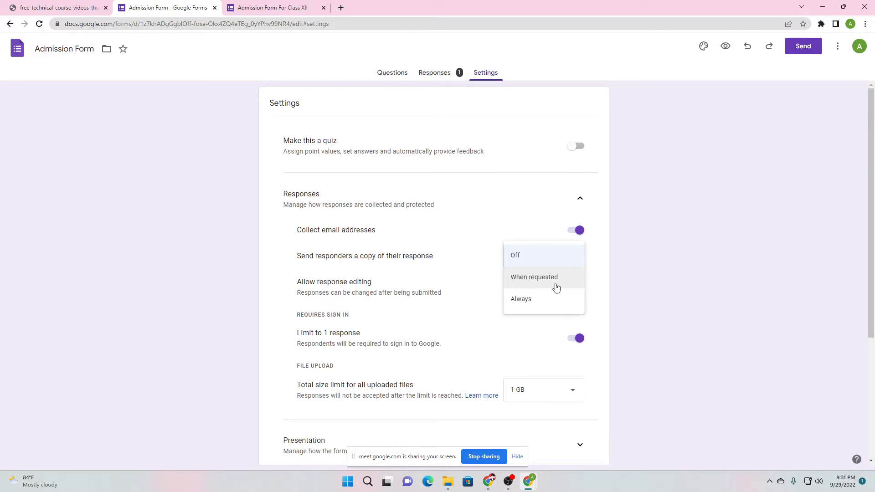
pyautogui.click(524, 303)
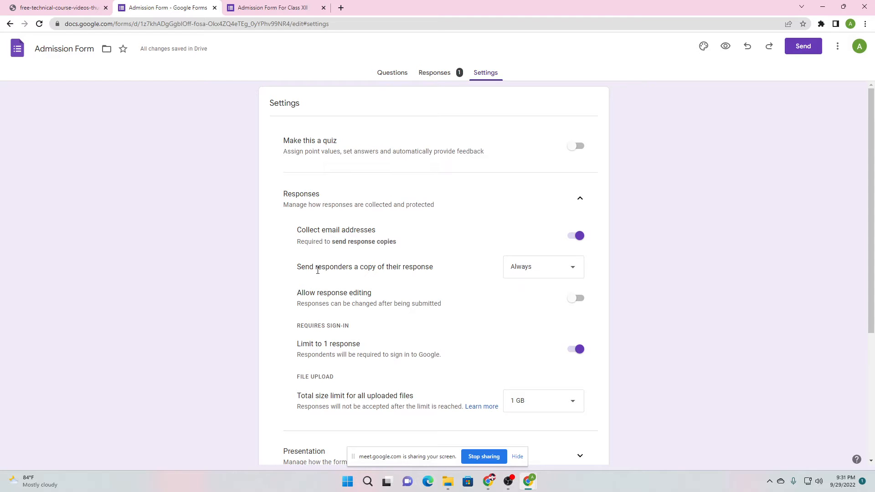
pyautogui.scroll(-1, 358, 271)
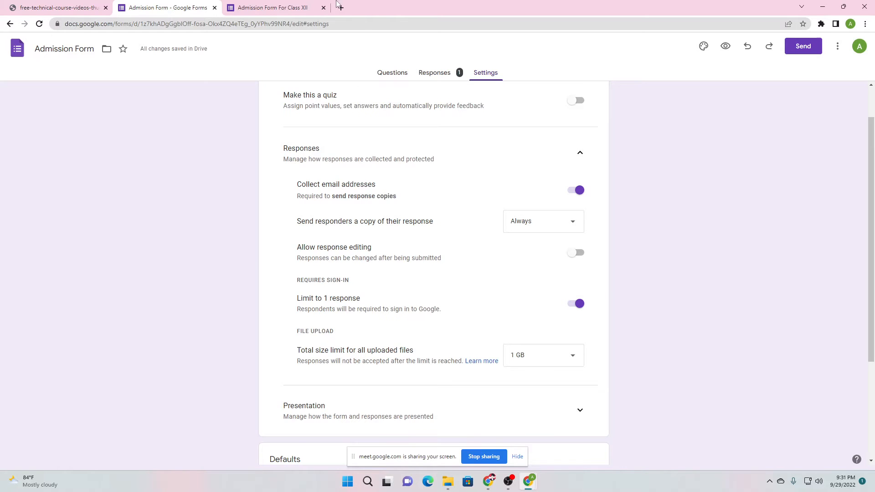
pyautogui.click(273, 8)
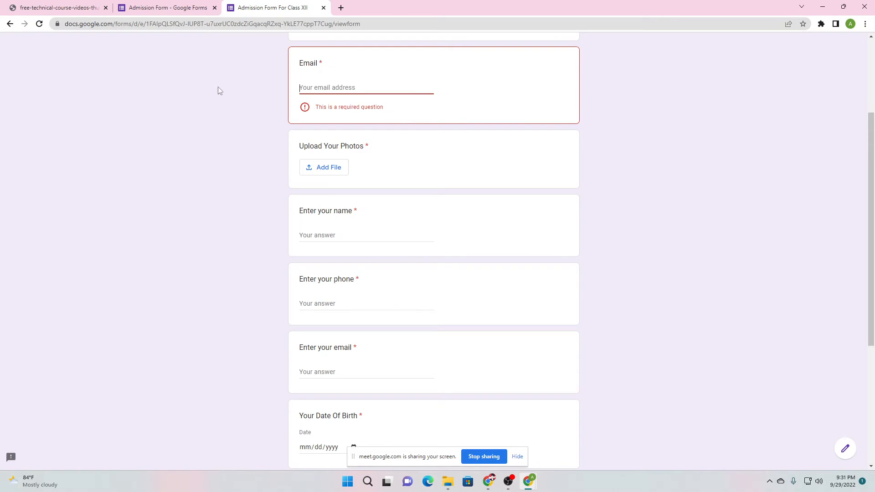
pyautogui.click(167, 7)
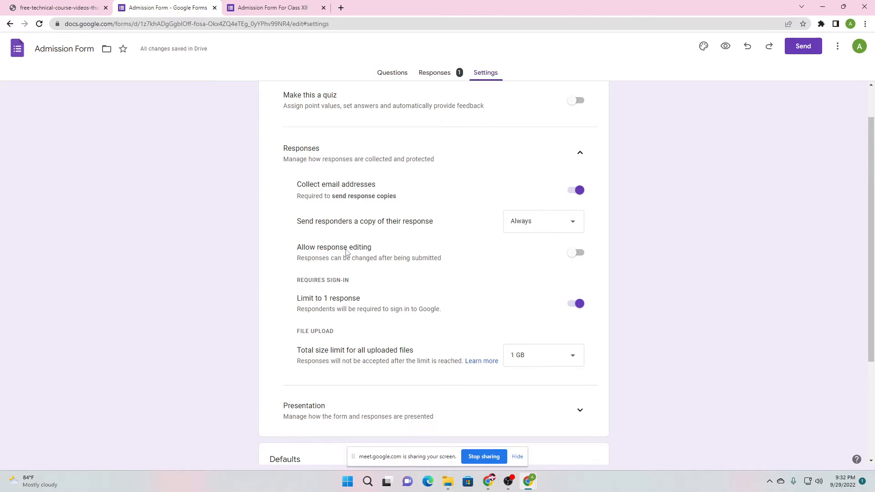
# Turn on the 'Allow response editing' toggle in Settings > Responses
pyautogui.click(581, 252)
pyautogui.scroll(-3, 291, 251)
pyautogui.scroll(2, 287, 187)
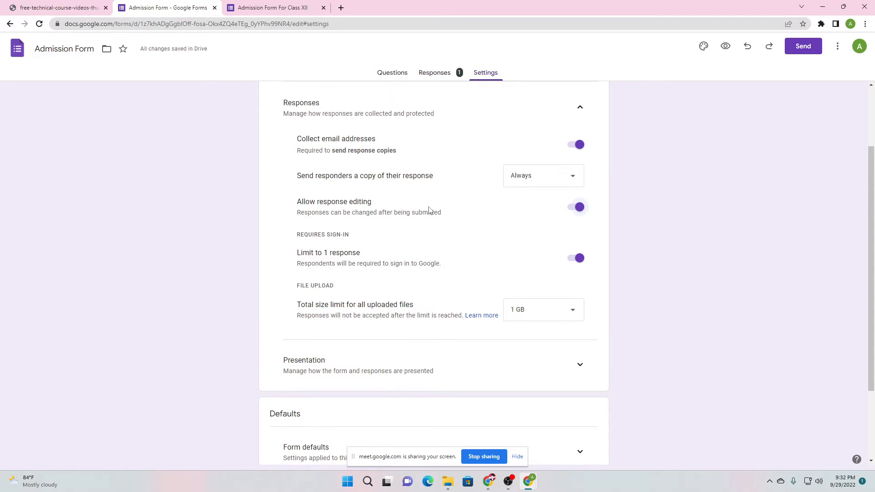
pyautogui.scroll(-1, 429, 210)
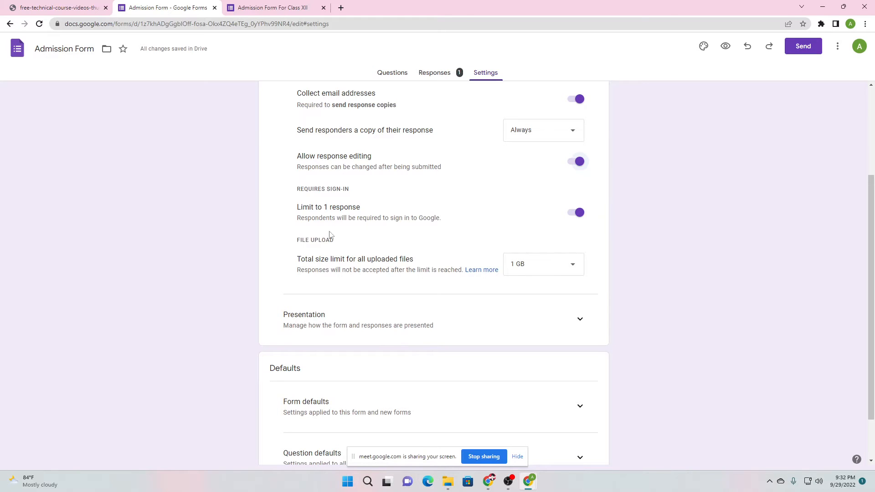
# Preview the live Admission Form, then return to the editor's Settings
pyautogui.click(283, 8)
pyautogui.scroll(-3, 337, 262)
pyautogui.scroll(4, 330, 263)
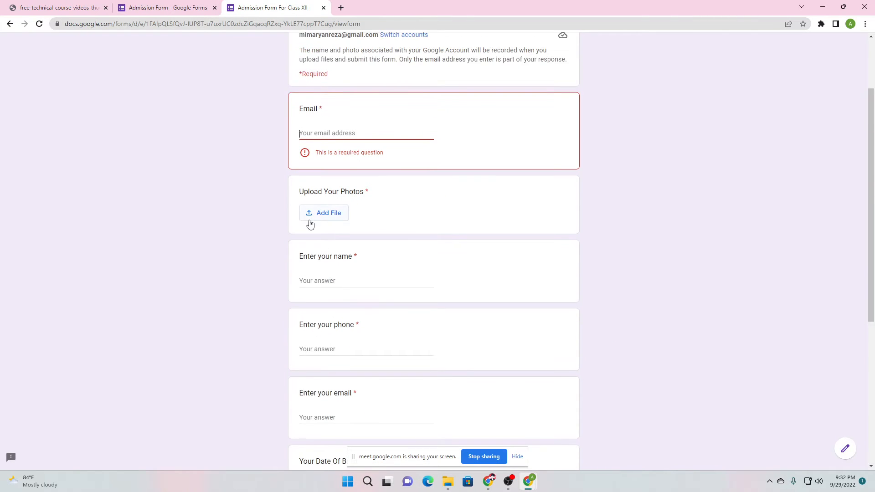
pyautogui.scroll(-4, 333, 210)
pyautogui.scroll(-2, 334, 364)
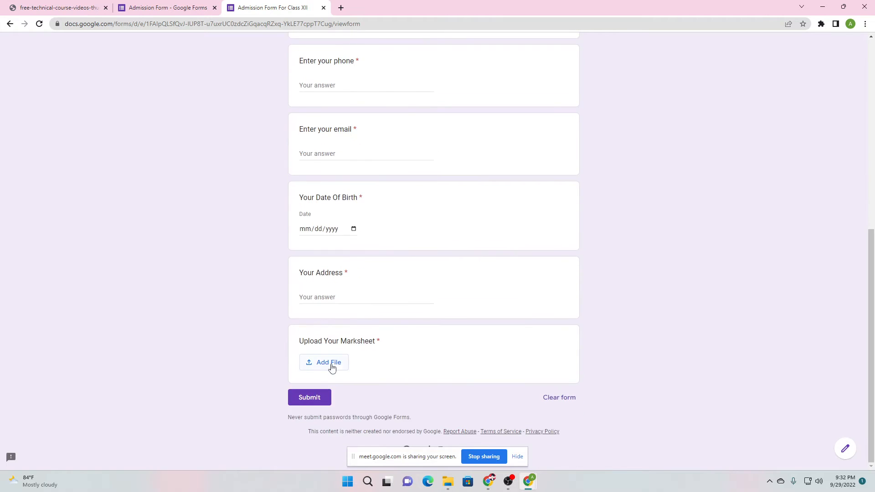
pyautogui.scroll(8, 315, 358)
pyautogui.click(191, 6)
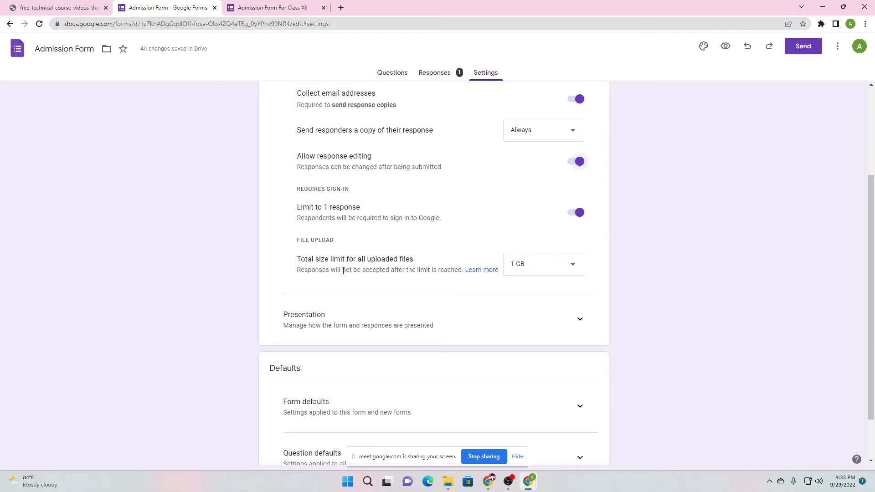
# Change 'Total size limit for all uploaded files' from 1 GB to 10 GB
pyautogui.click(568, 264)
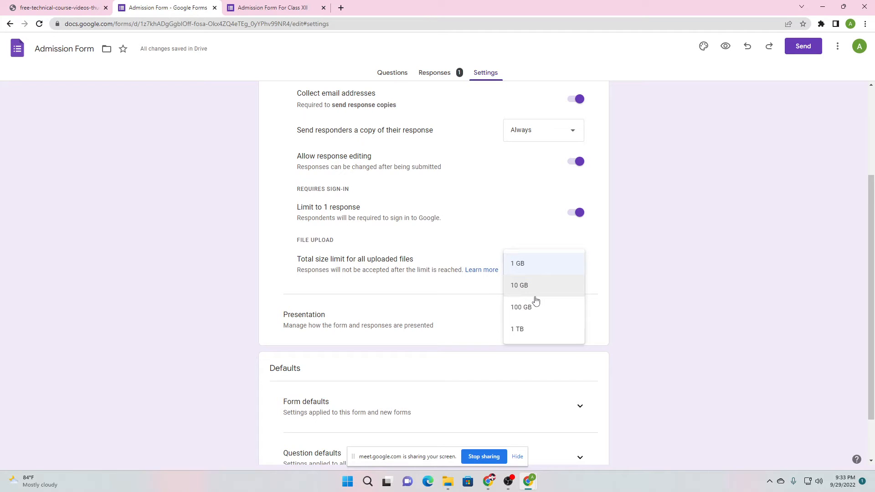
pyautogui.click(409, 292)
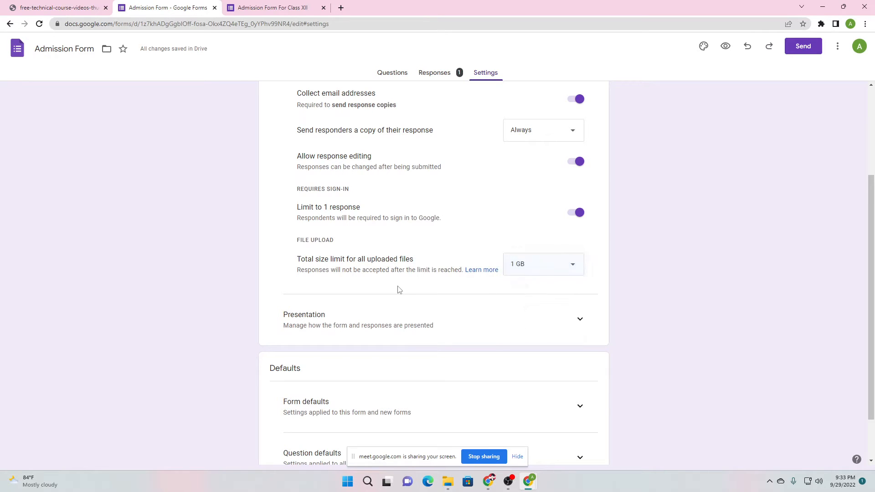
pyautogui.click(579, 266)
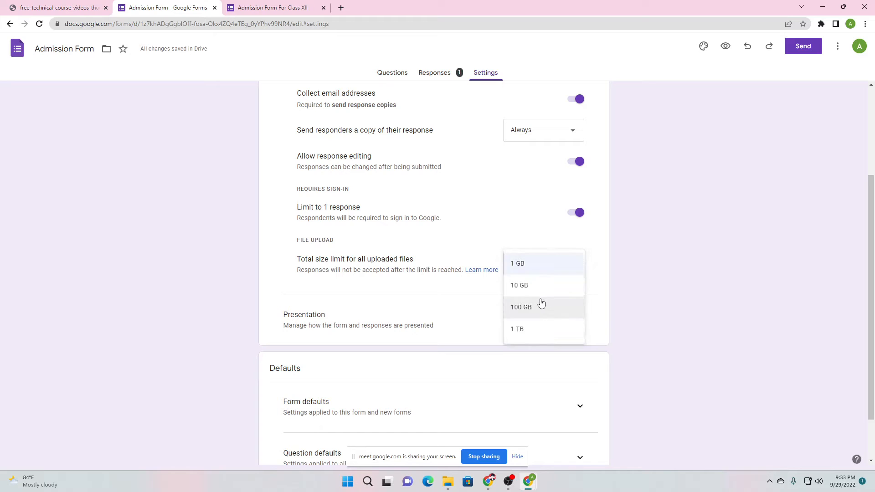
pyautogui.click(528, 290)
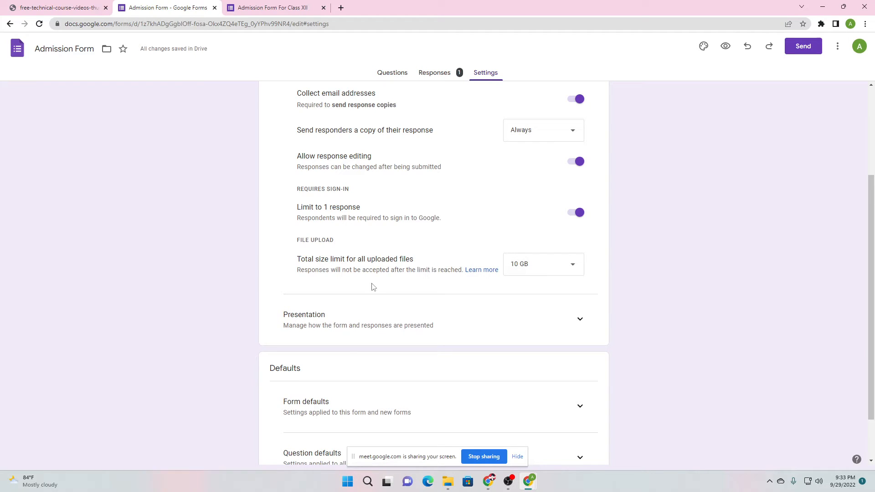
pyautogui.click(522, 264)
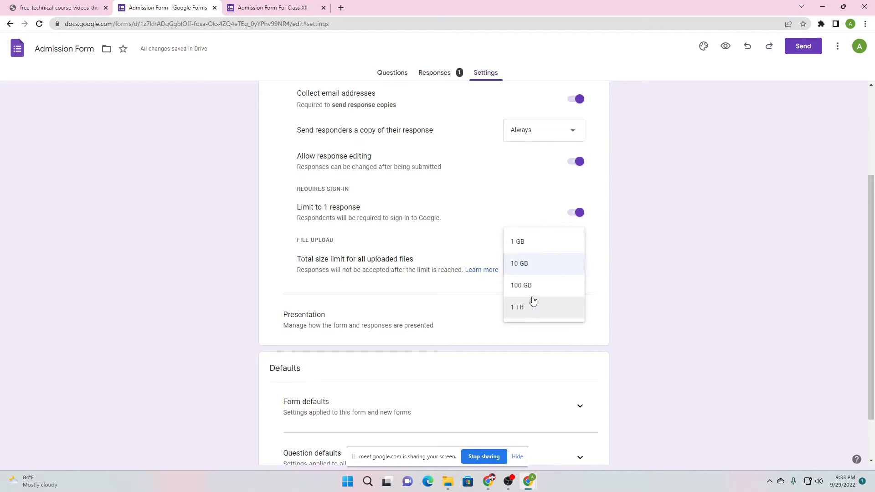
pyautogui.click(403, 280)
pyautogui.scroll(3, 376, 235)
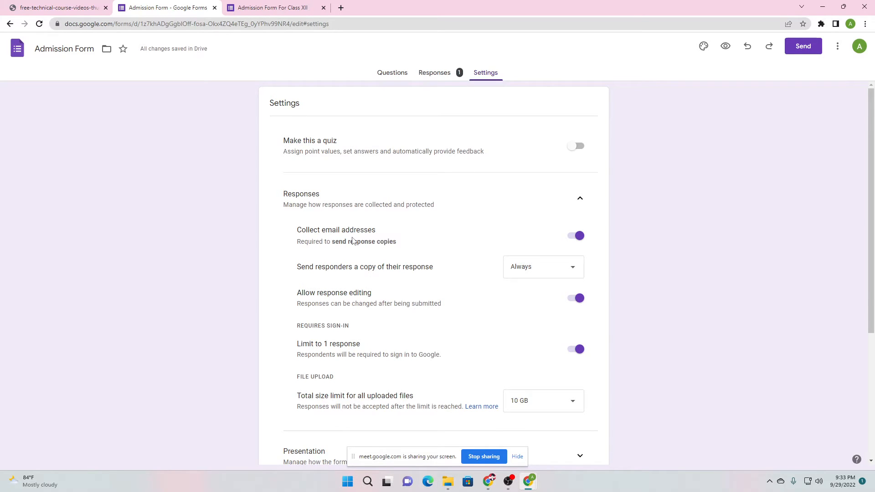
pyautogui.scroll(-3, 352, 240)
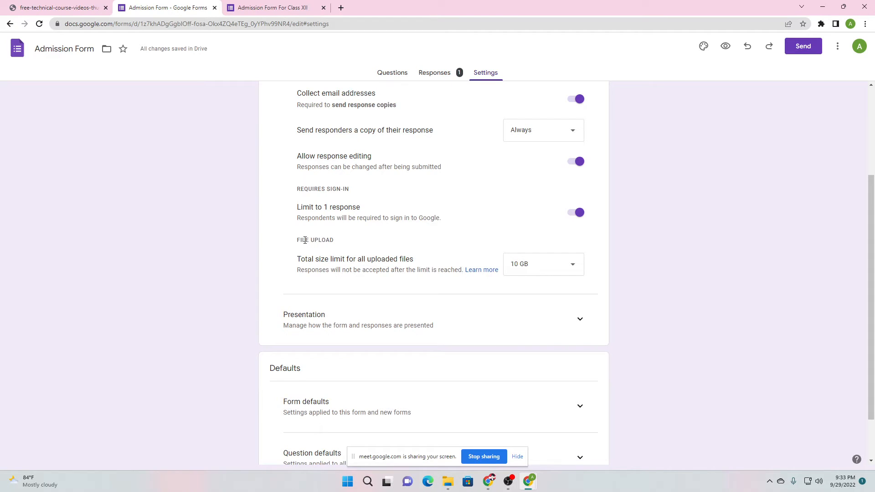
pyautogui.click(518, 267)
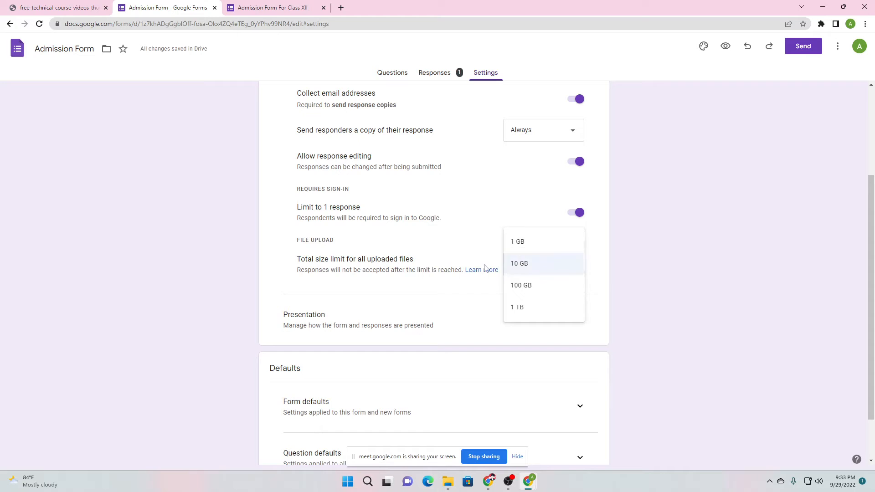
pyautogui.click(429, 267)
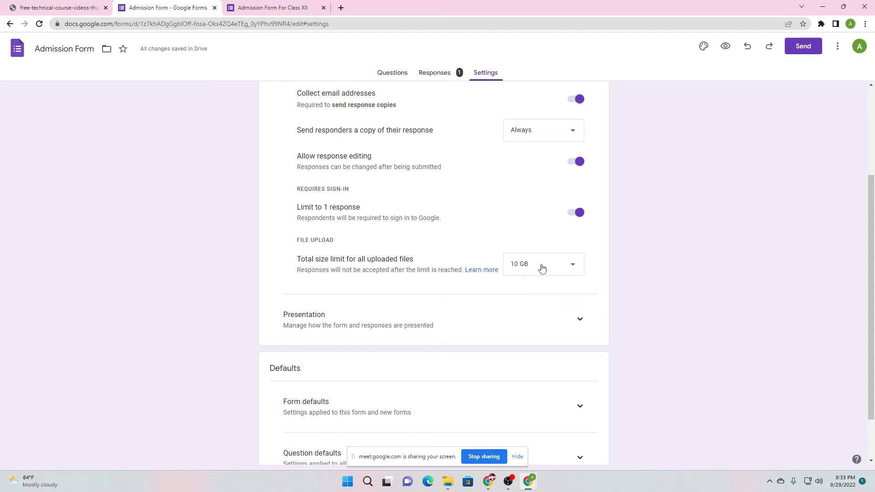
pyautogui.scroll(-2, 323, 289)
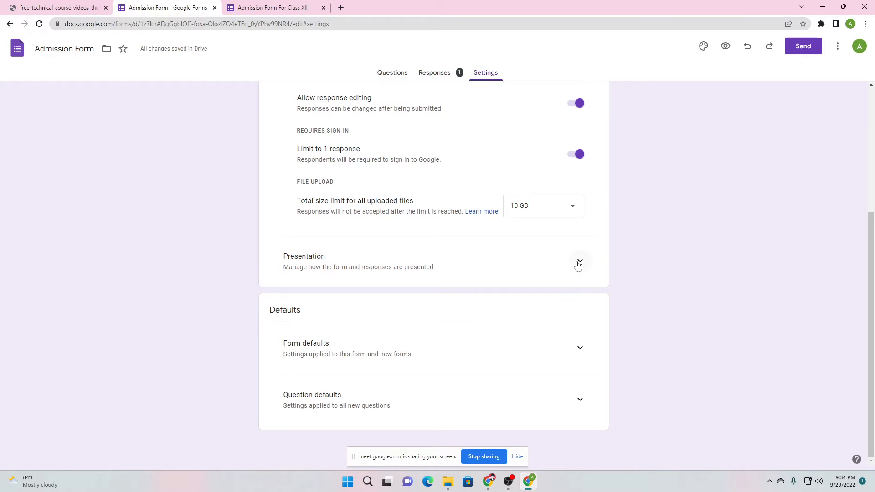
# Expand Presentation in Settings to show the progress bar, shuffle and confirmation message options
pyautogui.scroll(3, 469, 162)
pyautogui.scroll(-3, 577, 315)
pyautogui.click(578, 264)
pyautogui.scroll(-3, 336, 307)
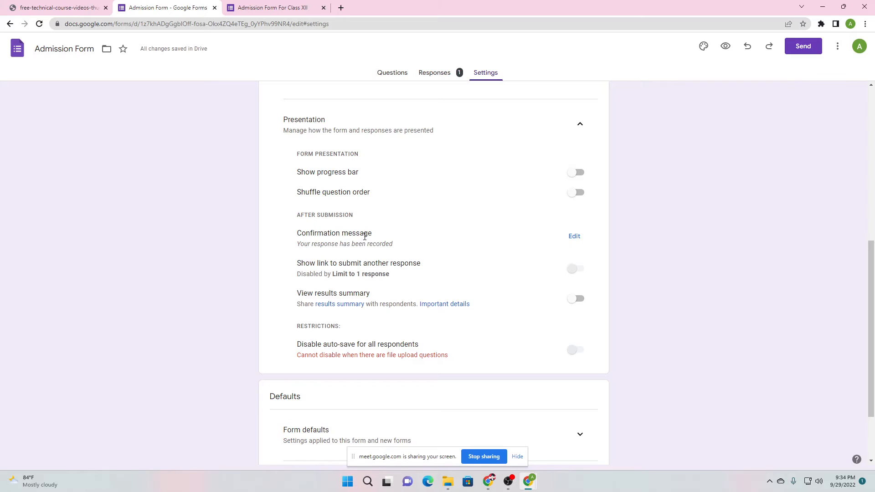
pyautogui.click(287, 4)
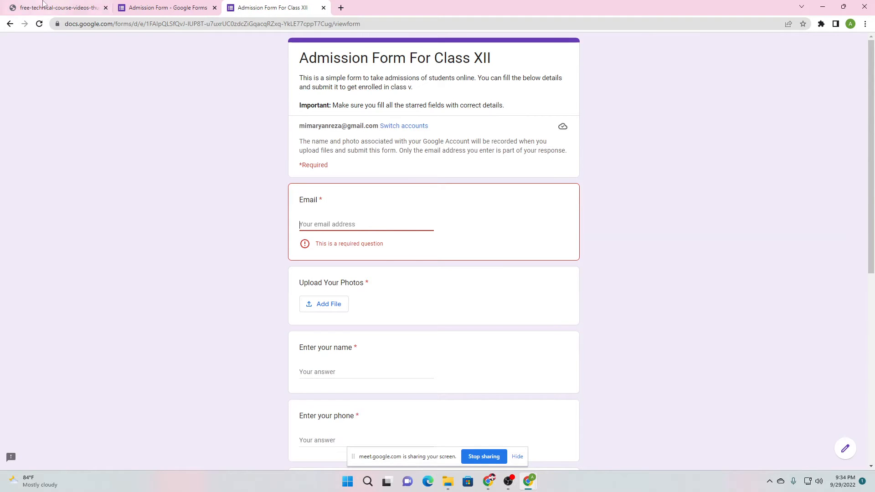
# Fill Email on the live admission form with the signed-in account's copied address
pyautogui.click(10, 24)
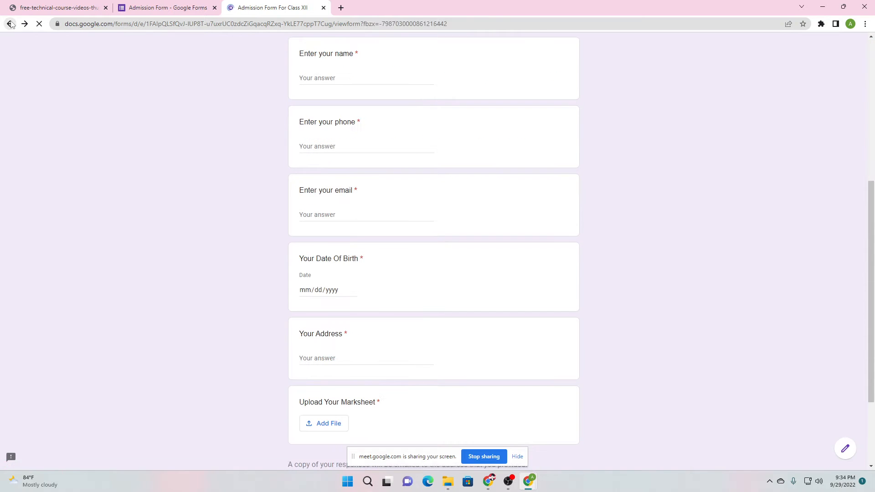
pyautogui.click(10, 23)
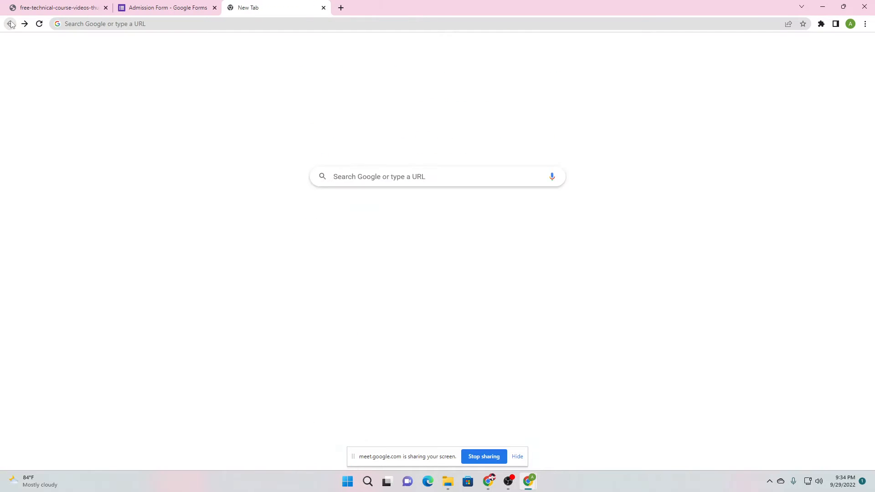
pyautogui.click(28, 29)
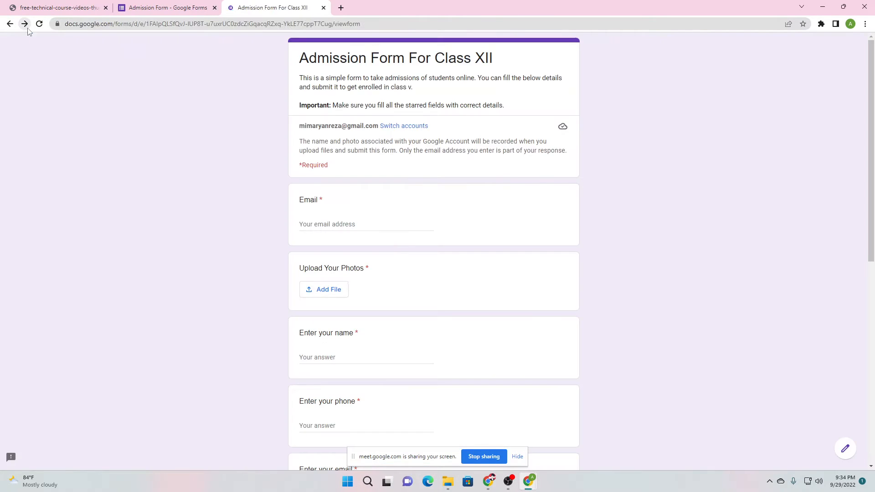
pyautogui.click(372, 225)
pyautogui.write('MD')
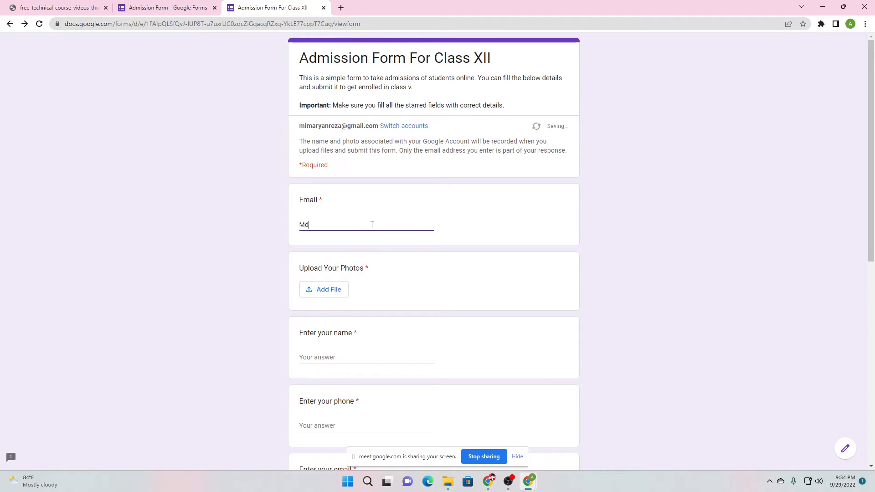
pyautogui.press('BackSpace')
pyautogui.press('BackSpace')
pyautogui.write('mdm')
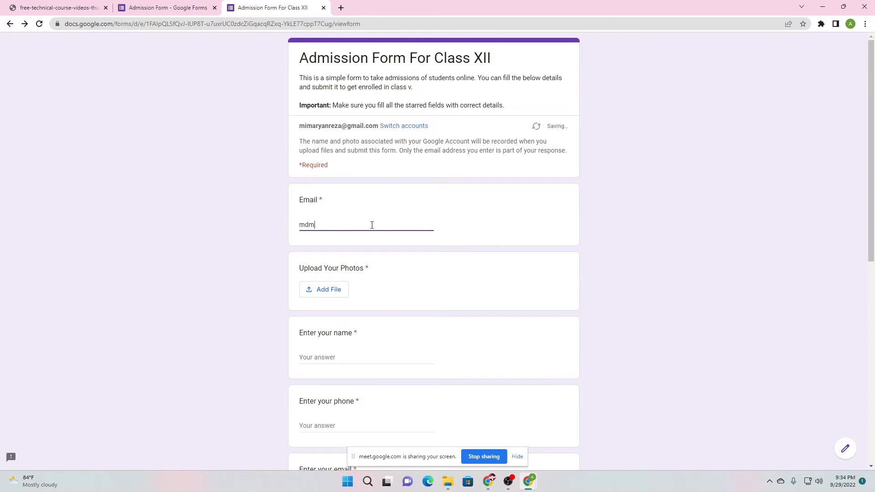
pyautogui.doubleClick(372, 225)
pyautogui.click(301, 131)
pyautogui.moveTo(301, 132); pyautogui.dragTo(381, 136)
pyautogui.hotkey('ctrl', 'c')
pyautogui.click(328, 226)
pyautogui.hotkey('ctrl', 'a')
pyautogui.hotkey('ctrl', 'v')
# Attach the course thumbnail image under Upload Your Photos
pyautogui.click(330, 290)
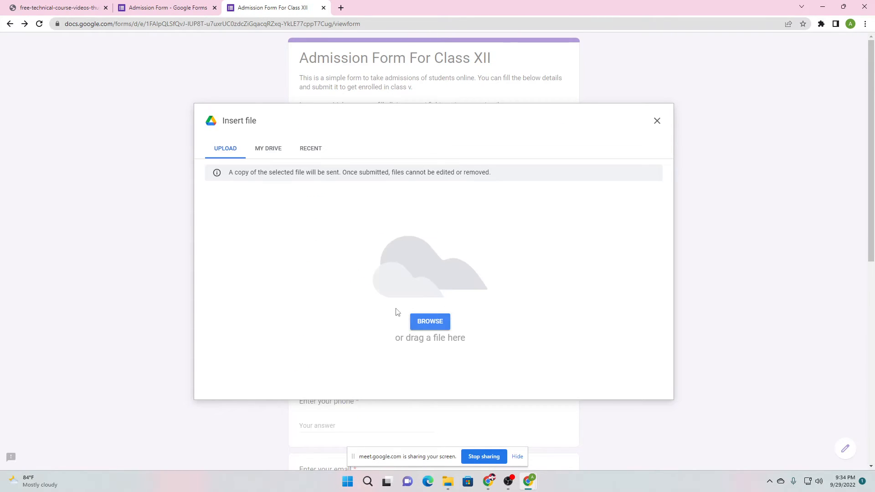
pyautogui.click(419, 322)
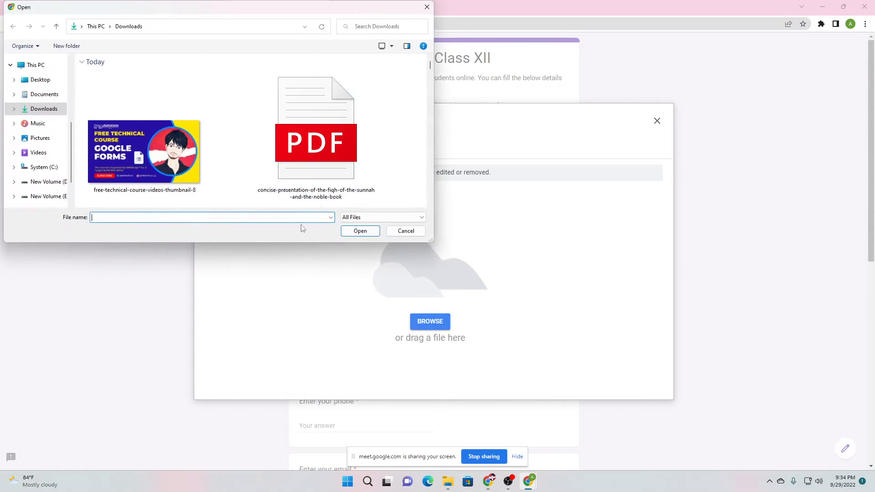
pyautogui.doubleClick(174, 151)
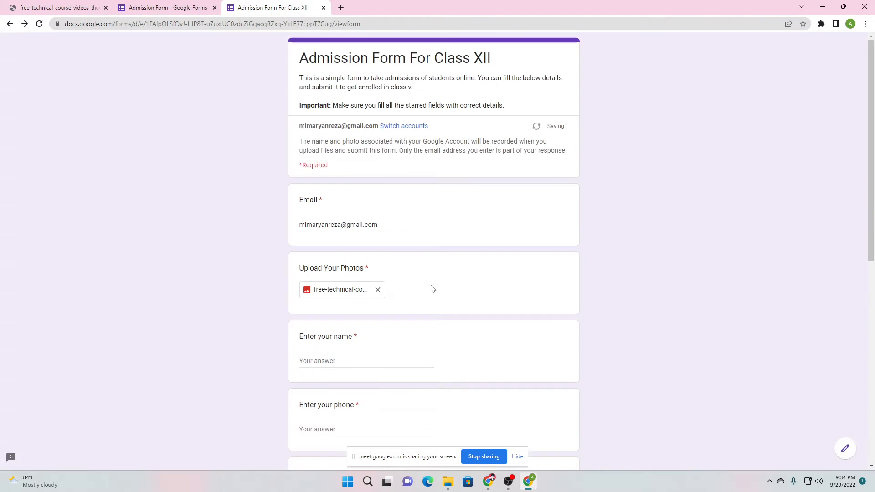
pyautogui.scroll(-4, 335, 324)
# Enter the respondent's full name and phone number
pyautogui.click(321, 179)
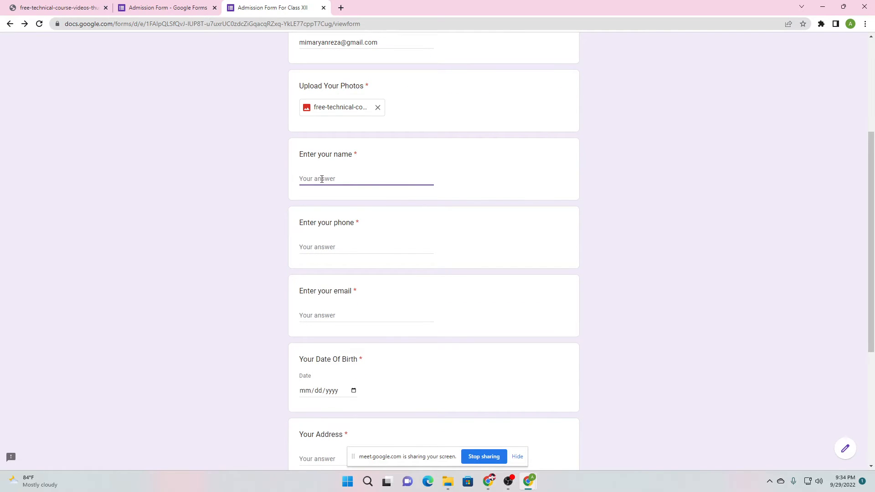
pyautogui.tripleClick(322, 180)
pyautogui.click(322, 247)
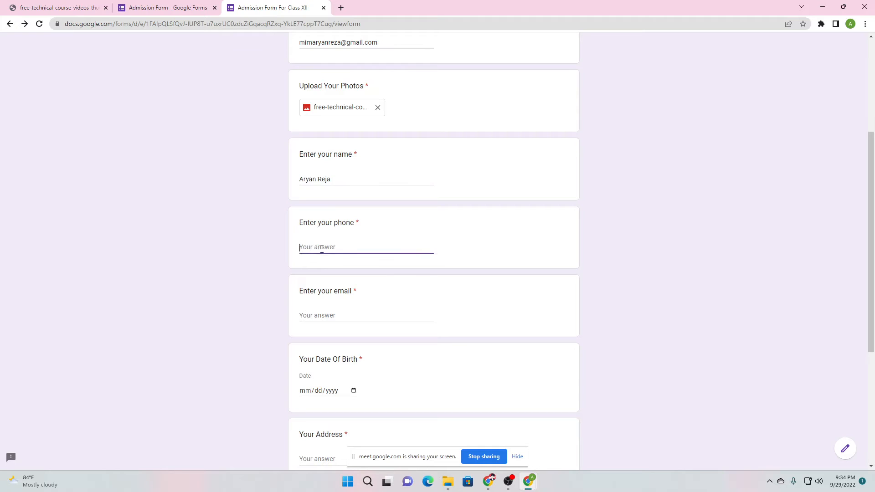
# Paste the copied email address into Enter your email
pyautogui.click(321, 319)
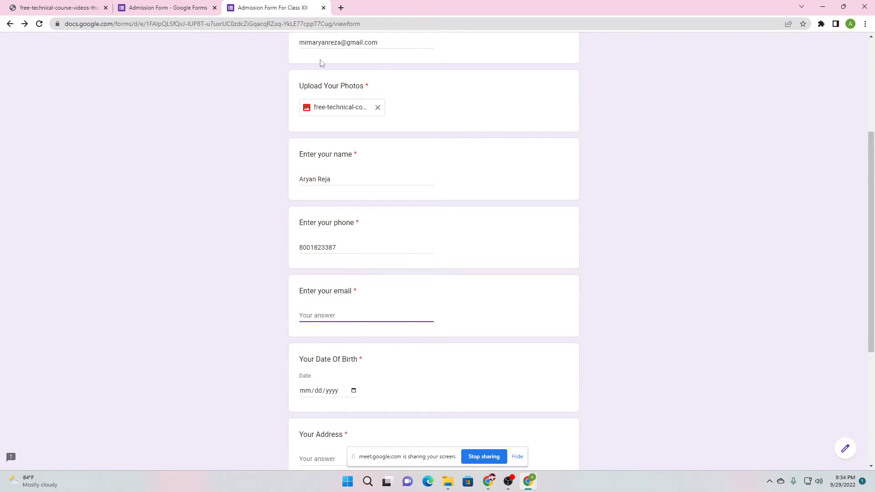
pyautogui.moveTo(301, 43); pyautogui.dragTo(402, 63)
pyautogui.hotkey('ctrl', 'c')
pyautogui.click(330, 310)
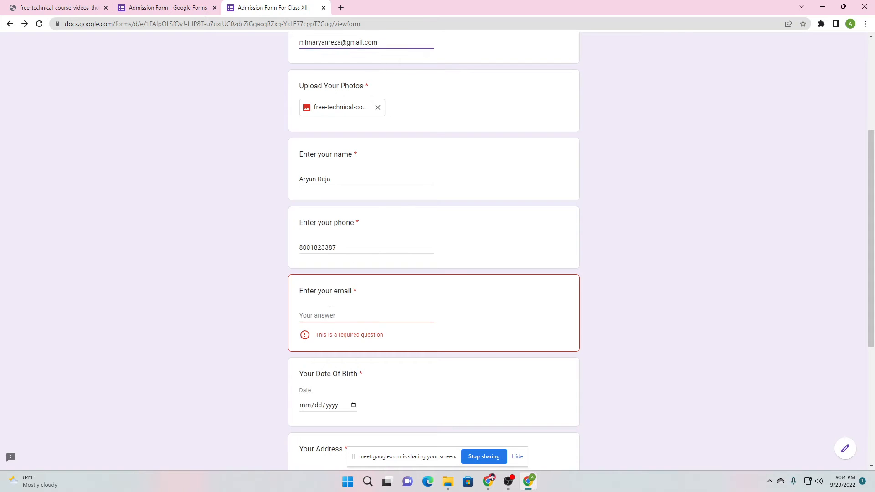
pyautogui.hotkey('ctrl', 'v')
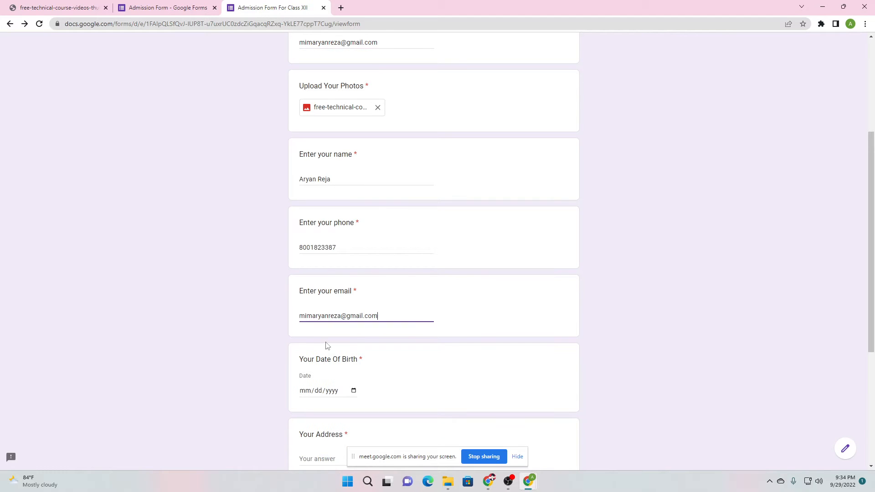
# Set the date of birth to 09/23/2022 and start typing the postal address
pyautogui.click(354, 390)
pyautogui.click(374, 337)
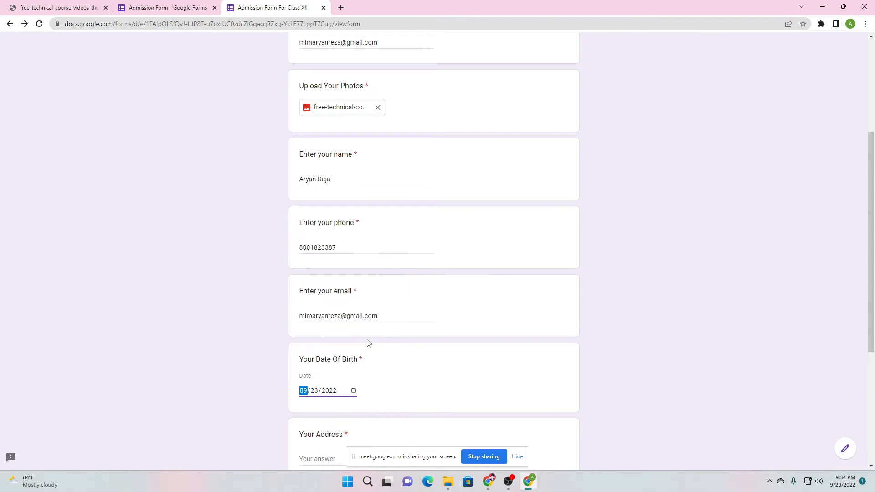
pyautogui.scroll(-3, 322, 418)
pyautogui.click(326, 318)
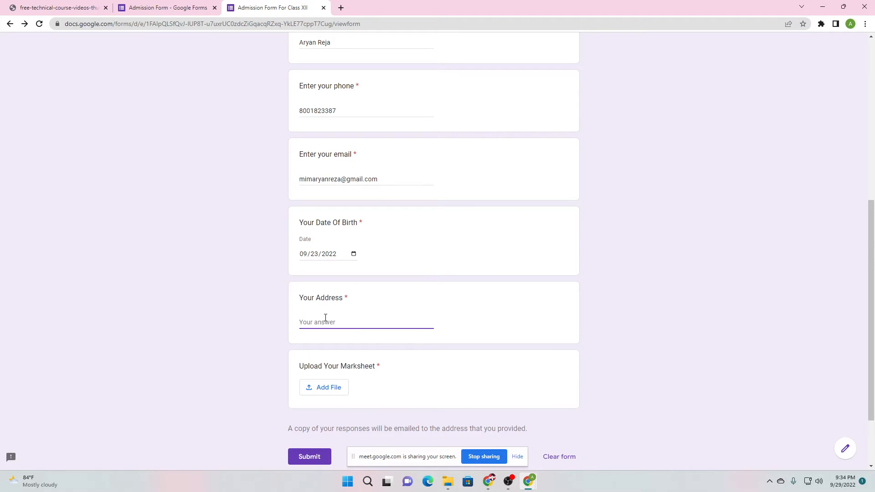
pyautogui.write('123 Lane, Malda, Cout')
pyautogui.press('BackSpace')
# Finish the address and attach the course thumbnail image as the marksheet
pyautogui.write('ntry Side')
pyautogui.click(324, 388)
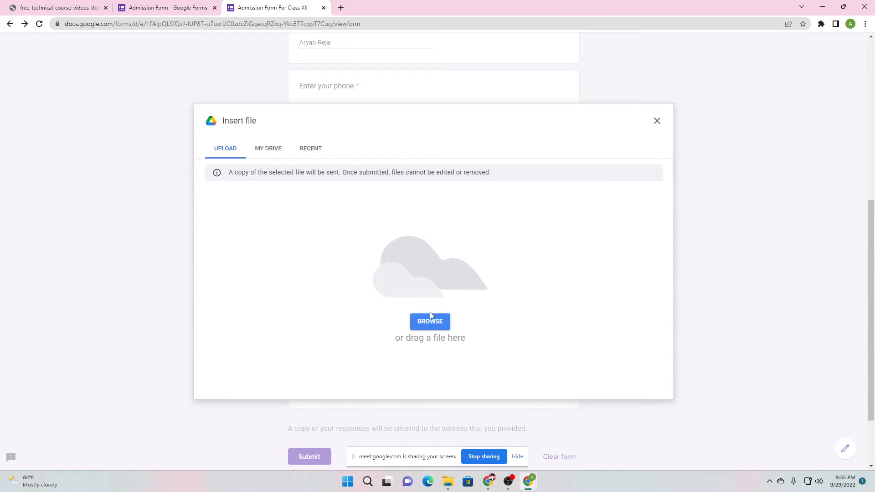
pyautogui.click(430, 322)
pyautogui.click(178, 133)
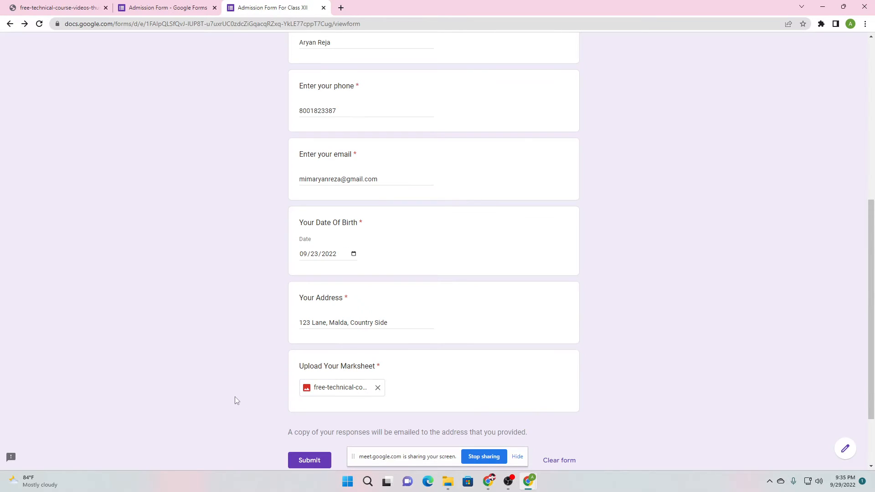
# Return to the form editor's Settings page
pyautogui.scroll(-2, 235, 397)
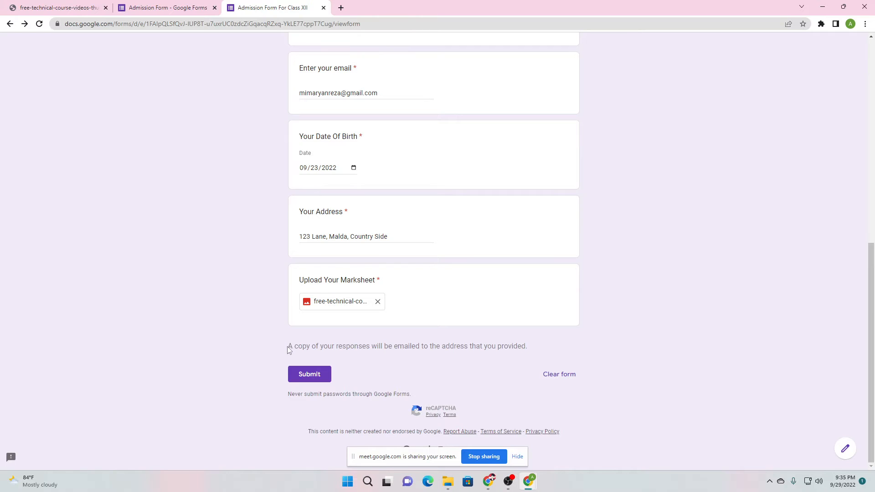
pyautogui.click(164, 8)
pyautogui.scroll(7, 522, 269)
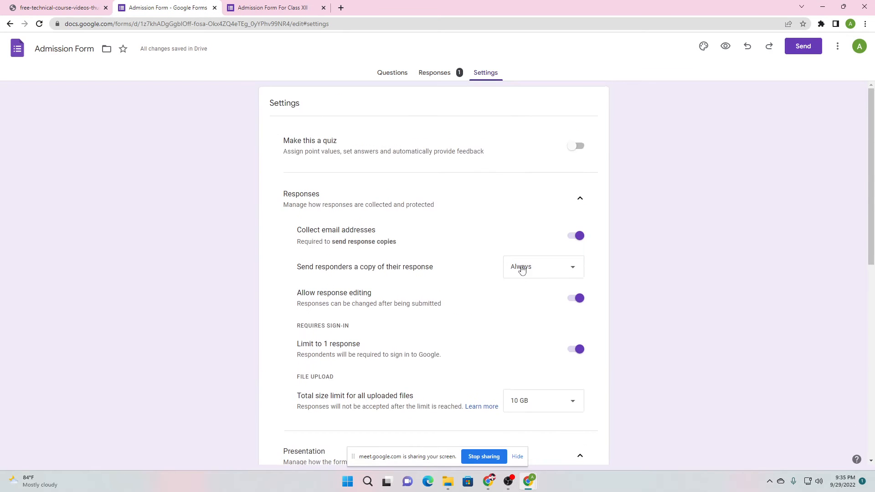
pyautogui.click(272, 8)
pyautogui.scroll(5, 291, 151)
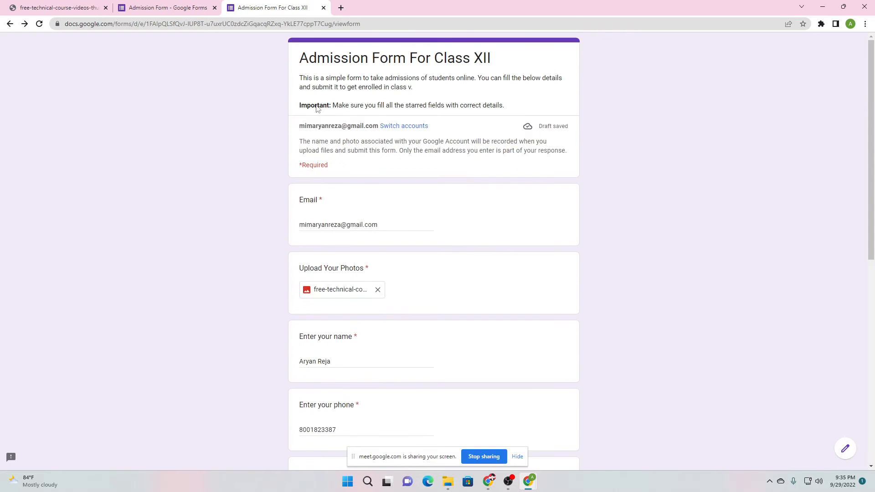
pyautogui.scroll(-10, 238, 122)
pyautogui.click(199, 8)
pyautogui.scroll(-2, 276, 242)
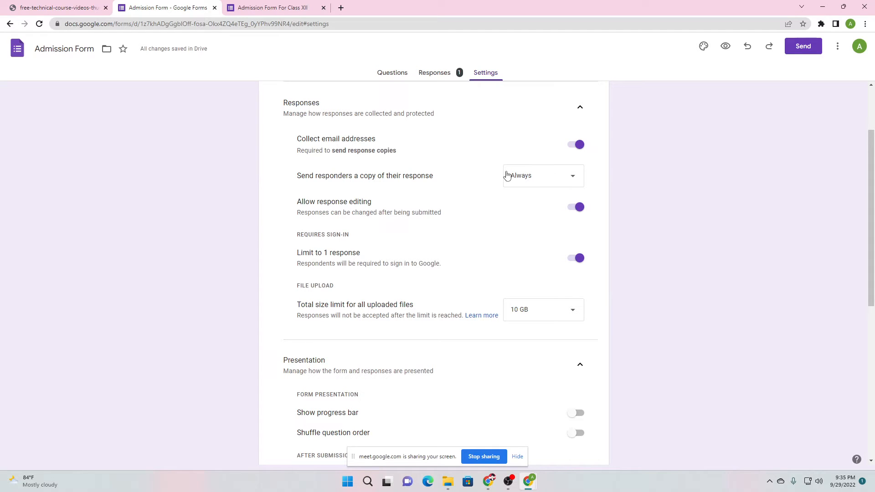
pyautogui.click(242, 7)
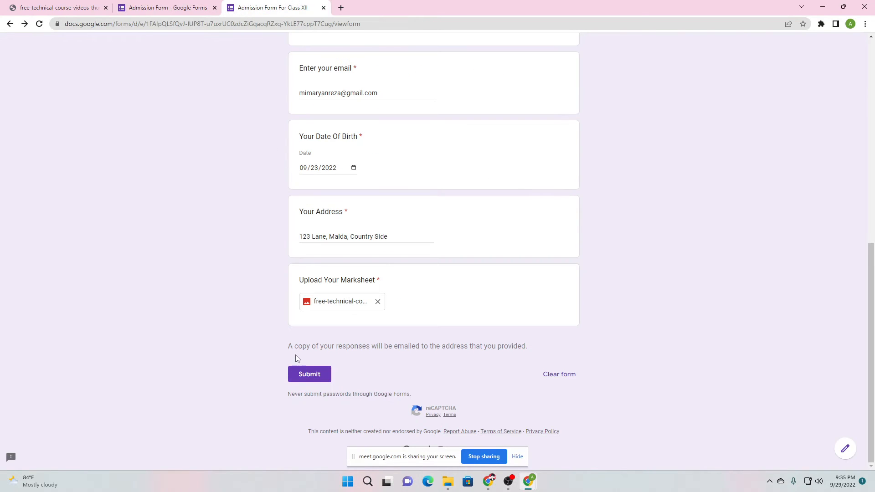
pyautogui.moveTo(288, 351); pyautogui.dragTo(387, 347)
pyautogui.moveTo(385, 347); pyautogui.dragTo(468, 346)
pyautogui.moveTo(480, 347); pyautogui.dragTo(520, 347)
pyautogui.click(534, 347)
pyautogui.scroll(8, 535, 350)
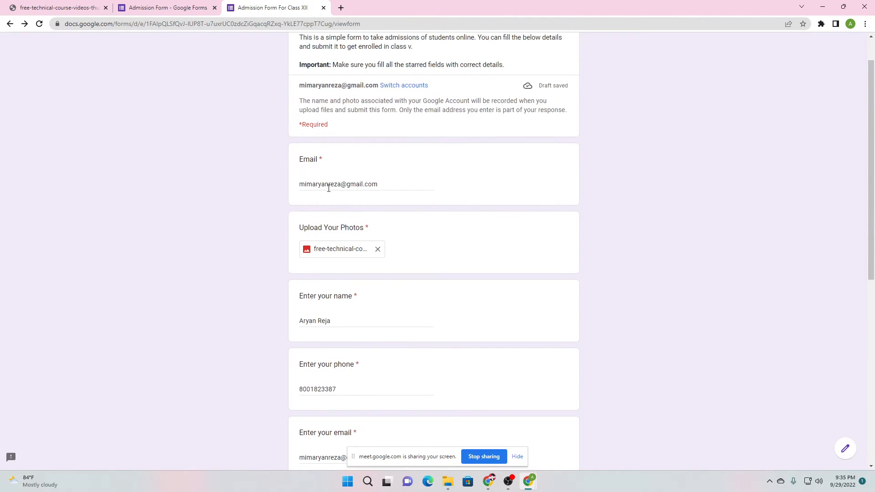
pyautogui.scroll(-5, 362, 180)
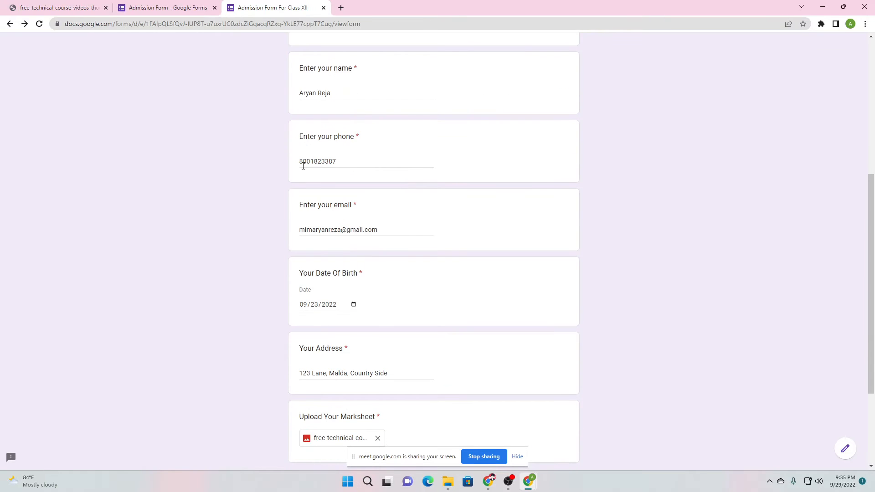
pyautogui.scroll(-3, 319, 192)
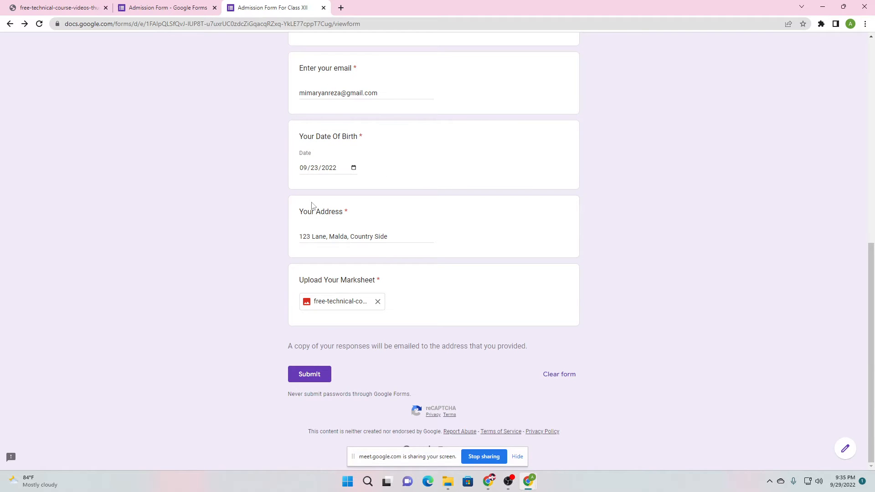
# Submit the filled Admission Form For Class XII
pyautogui.click(213, 3)
pyautogui.click(244, 2)
pyautogui.click(311, 379)
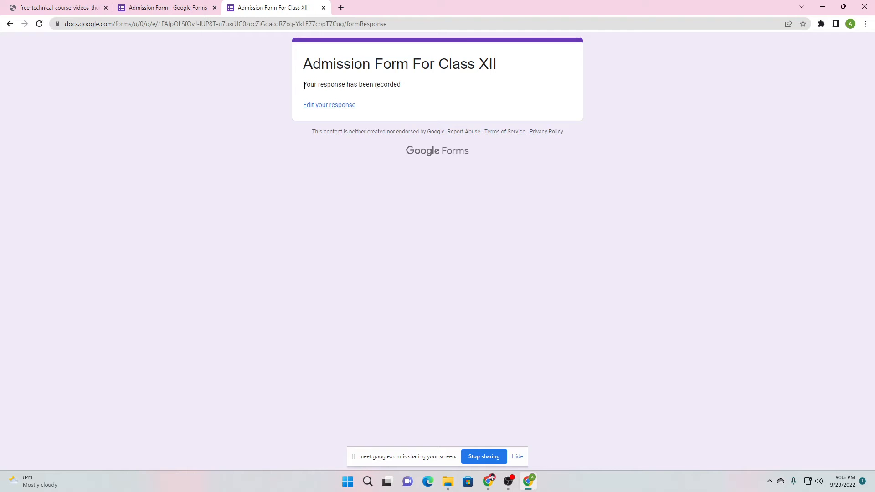
# Check the 'Your response has been recorded' confirmation against the editor's Settings
pyautogui.moveTo(303, 84); pyautogui.dragTo(414, 91)
pyautogui.click(415, 91)
pyautogui.click(168, 5)
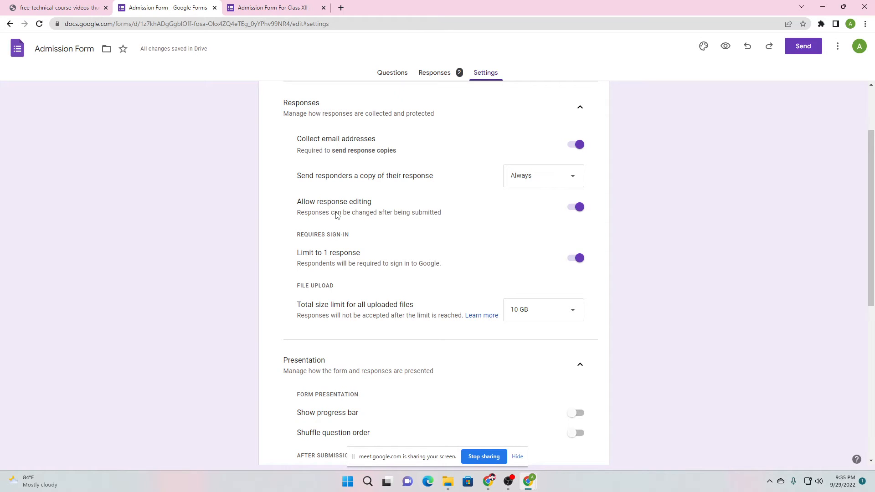
pyautogui.click(294, 7)
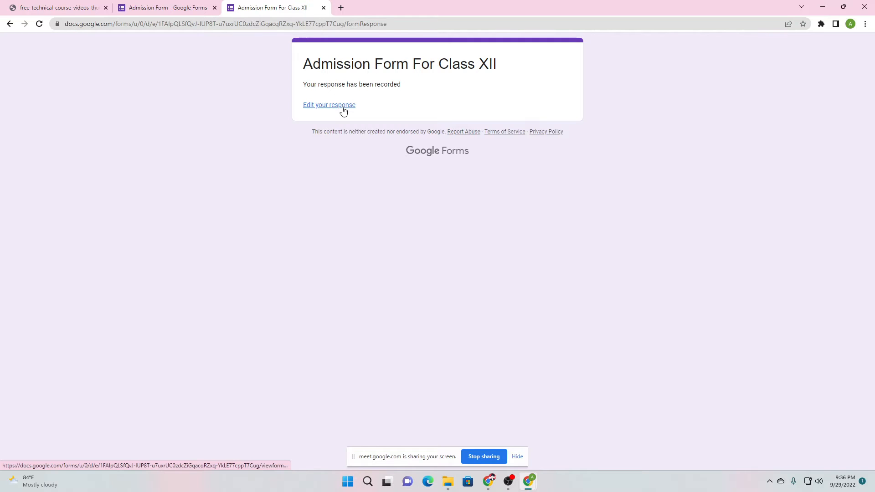
# Open Gmail in a new tab and open the Admission Form For Class XII response email
pyautogui.click(341, 8)
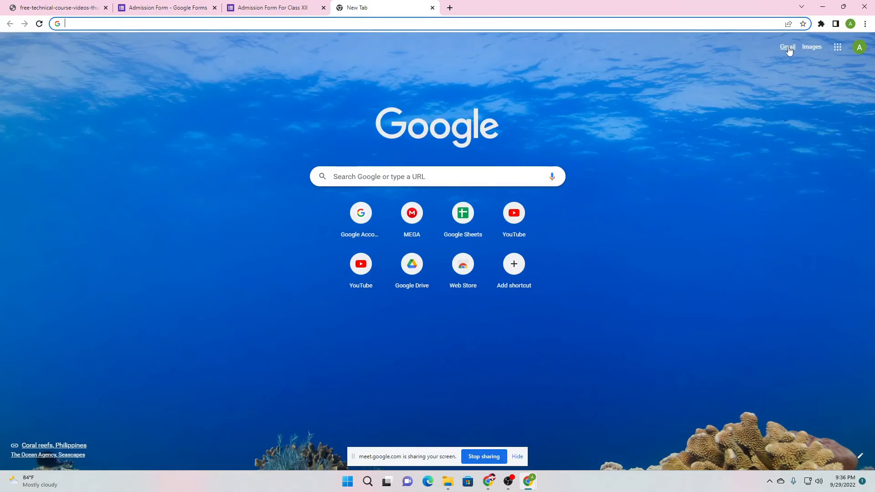
pyautogui.click(788, 49)
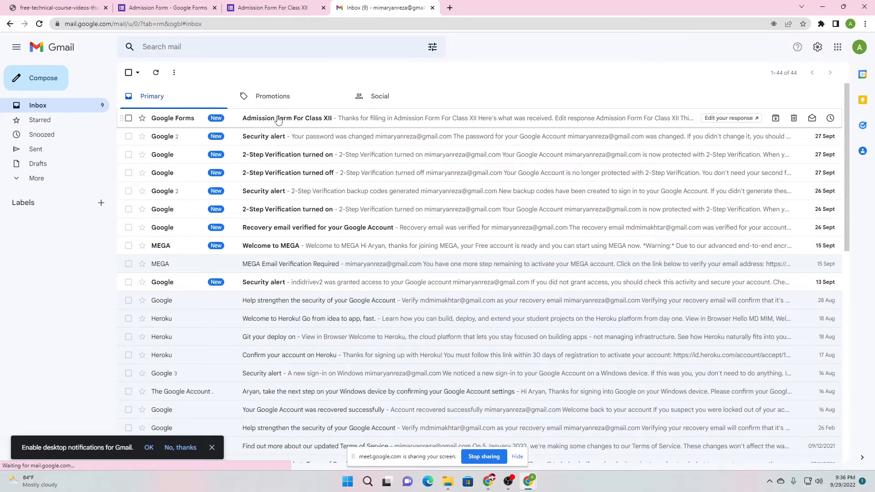
pyautogui.click(279, 120)
# Read through the emailed answers and attached files, then go back to the inbox
pyautogui.scroll(-2, 340, 241)
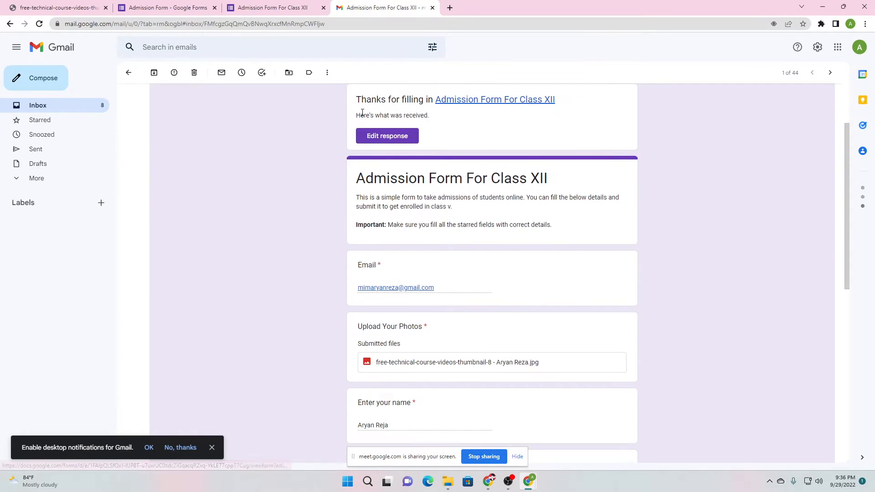
pyautogui.scroll(2, 362, 113)
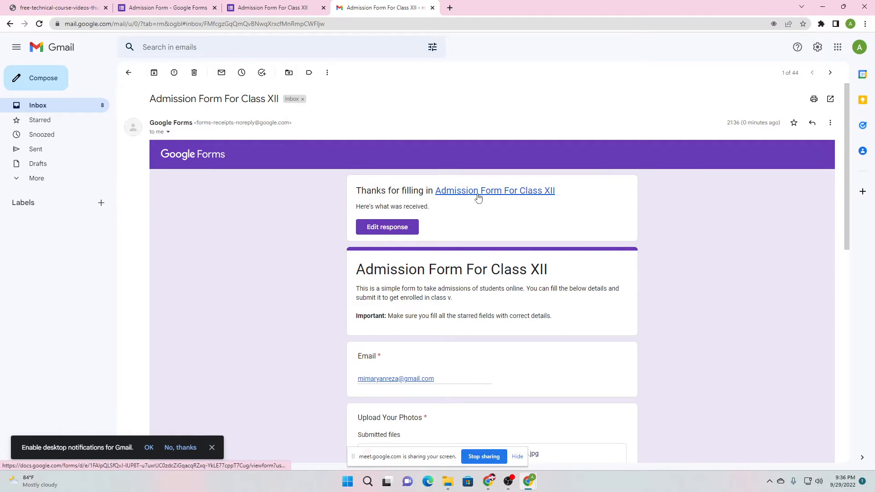
pyautogui.moveTo(373, 206); pyautogui.dragTo(405, 204)
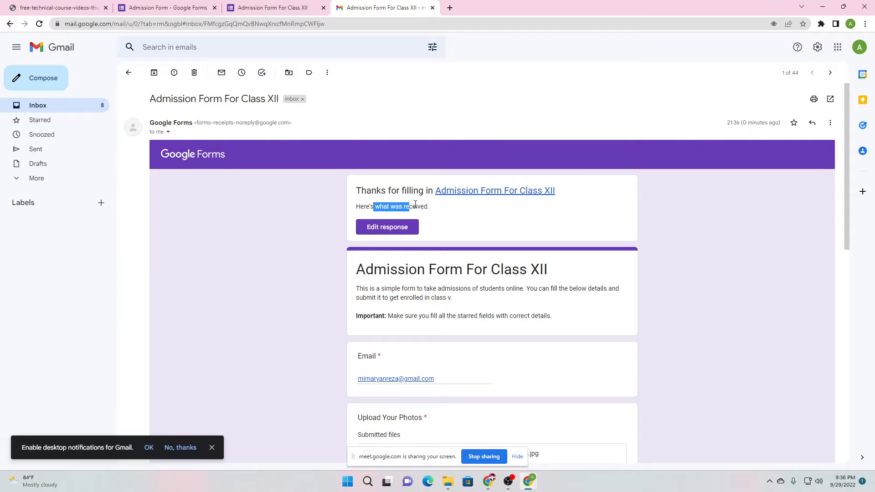
pyautogui.click(415, 205)
pyautogui.scroll(-4, 413, 208)
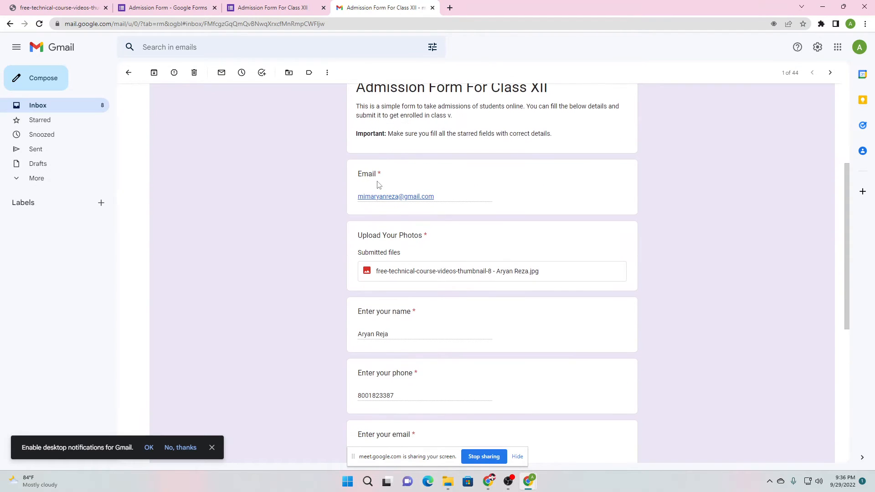
pyautogui.scroll(-2, 397, 195)
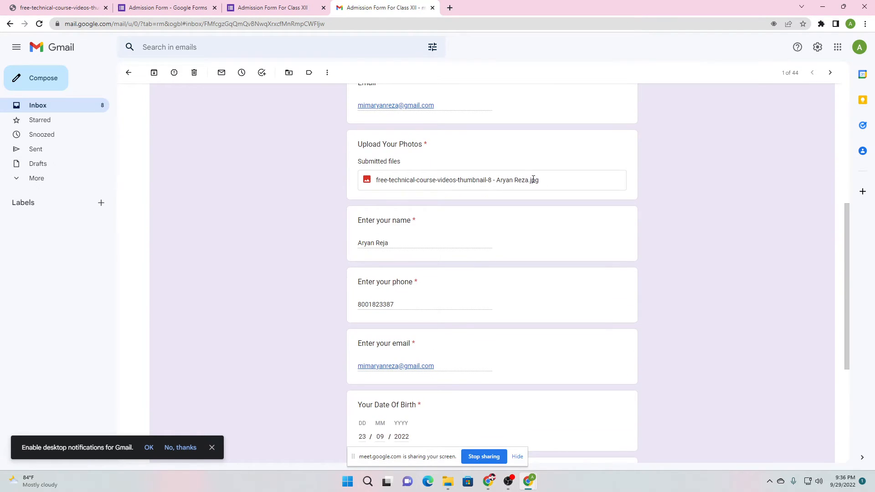
pyautogui.scroll(-2, 463, 195)
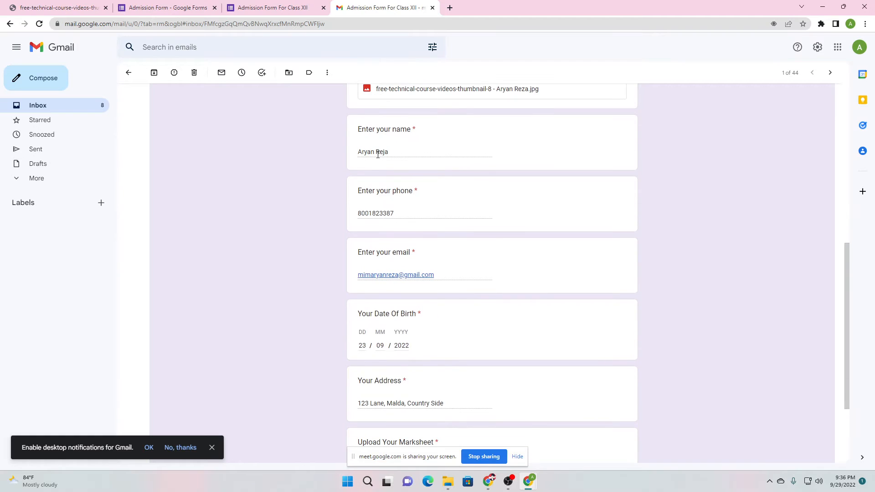
pyautogui.scroll(-2, 391, 211)
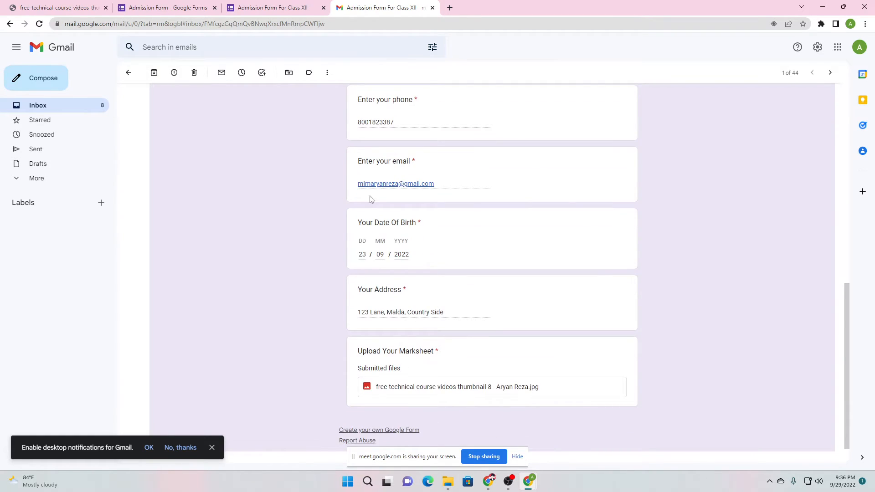
pyautogui.scroll(-1, 370, 219)
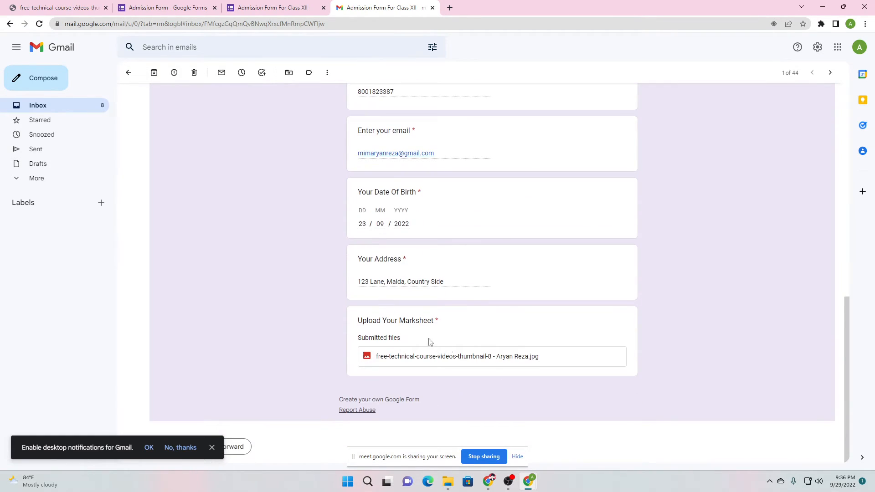
pyautogui.scroll(4, 420, 309)
pyautogui.scroll(-4, 396, 336)
pyautogui.scroll(11, 289, 250)
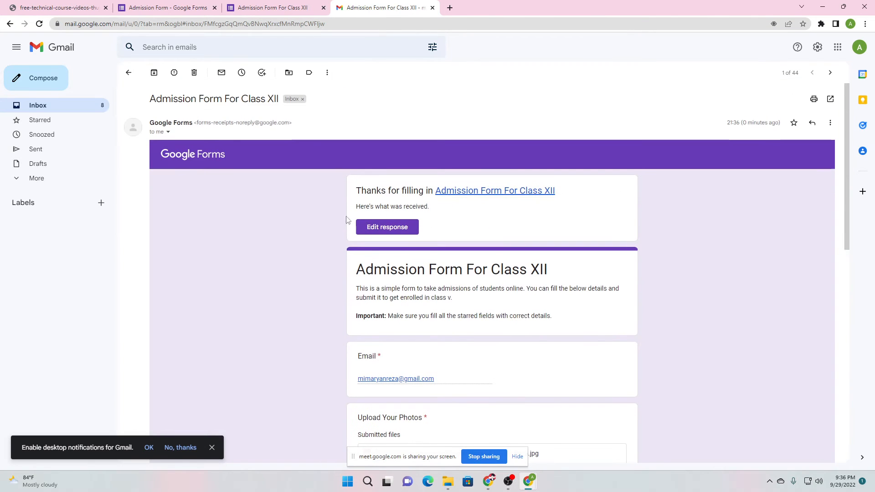
pyautogui.click(129, 73)
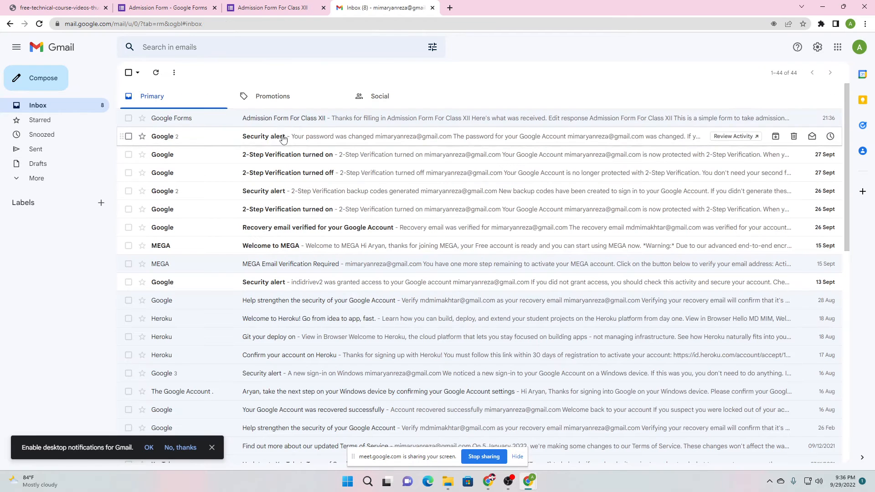
# Reopen the submitted admission response for editing via 'Edit your response'
pyautogui.click(285, 128)
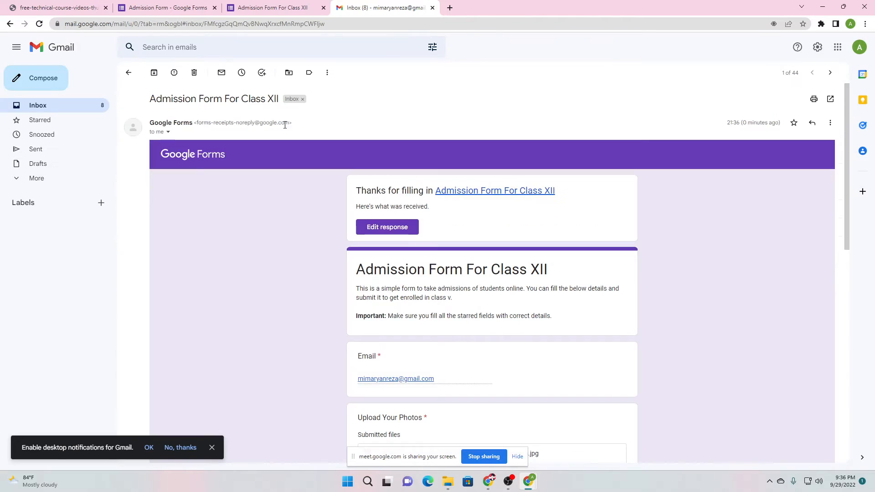
pyautogui.click(261, 4)
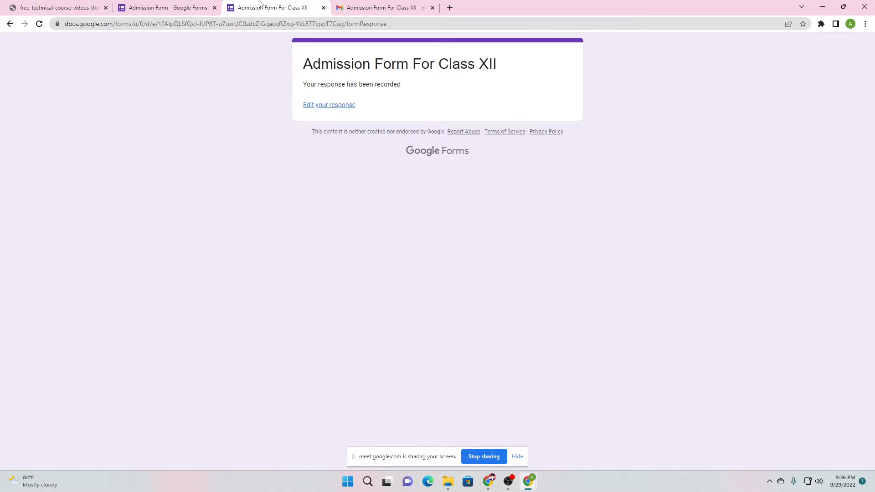
pyautogui.click(202, 4)
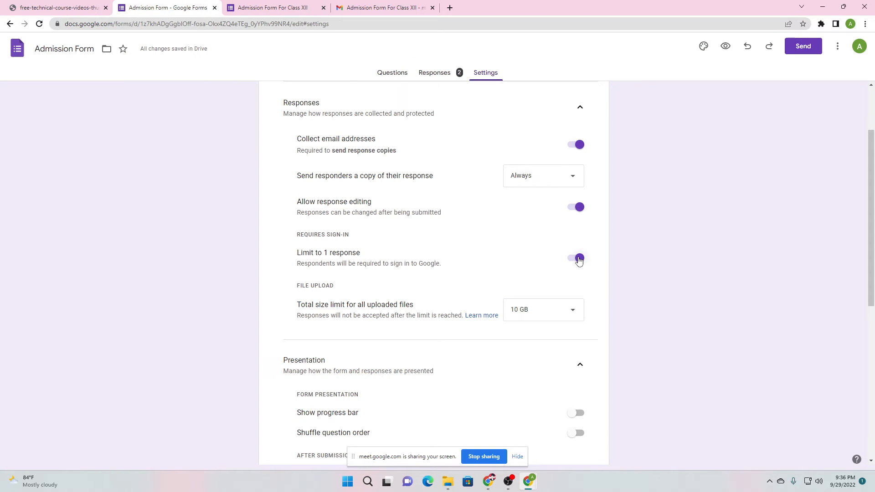
pyautogui.click(307, 7)
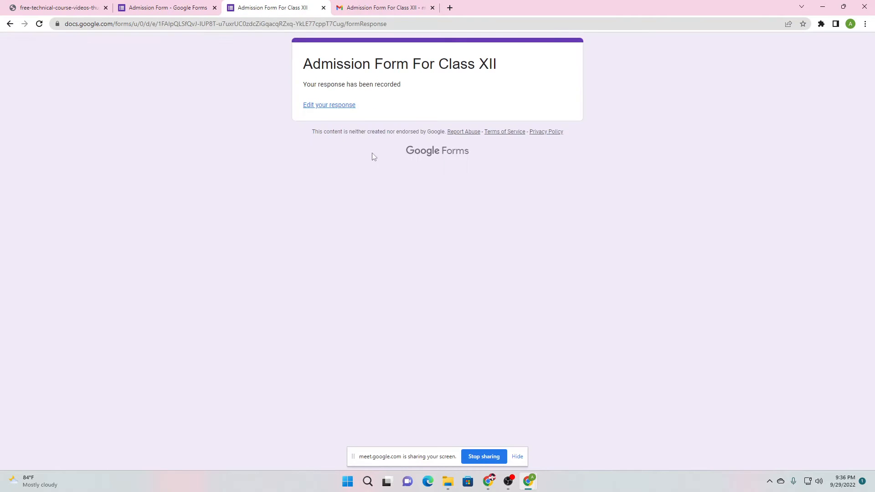
pyautogui.click(329, 106)
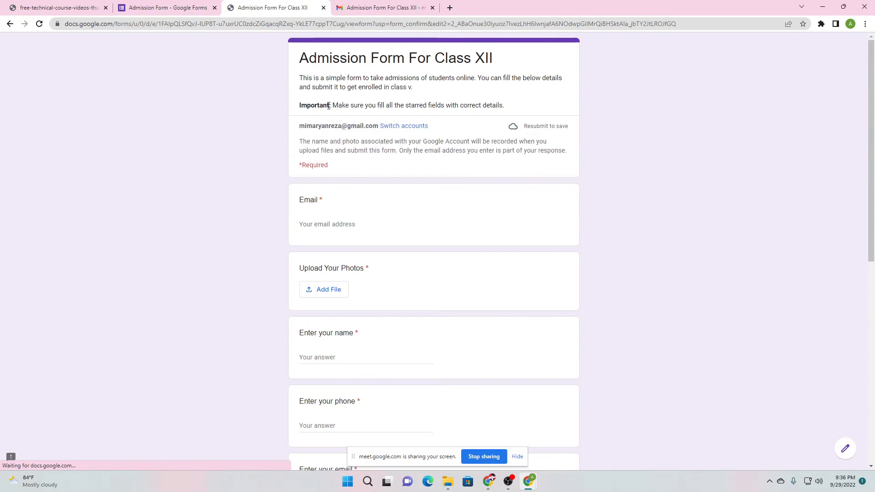
# Change the end of the address answer to India and resubmit the response
pyautogui.scroll(-9, 347, 217)
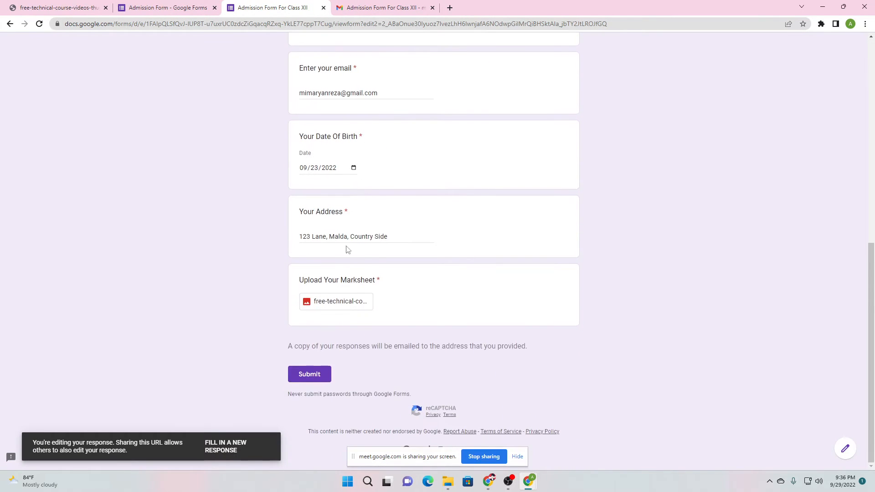
pyautogui.moveTo(389, 237); pyautogui.dragTo(352, 242)
pyautogui.press('BackSpace')
pyautogui.press('BackSpace')
pyautogui.write('Indai')
pyautogui.press('BackSpace')
pyautogui.press('BackSpace')
pyautogui.write('ia')
pyautogui.click(146, 329)
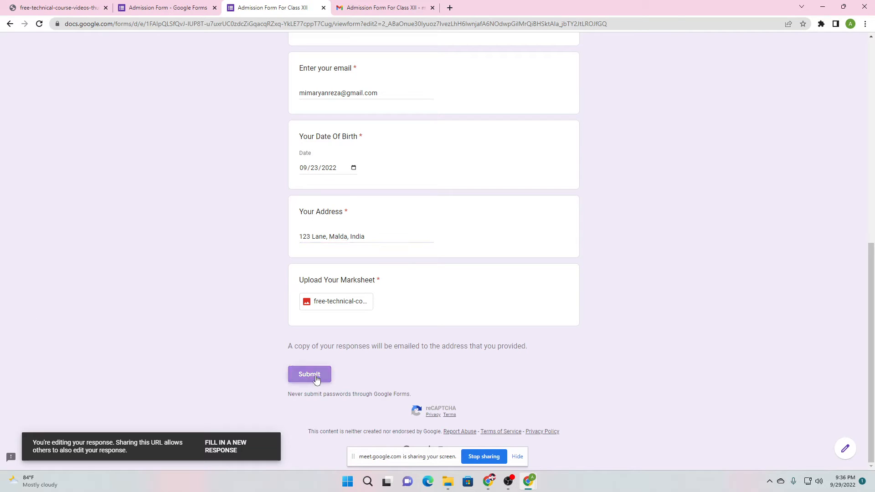
pyautogui.click(310, 374)
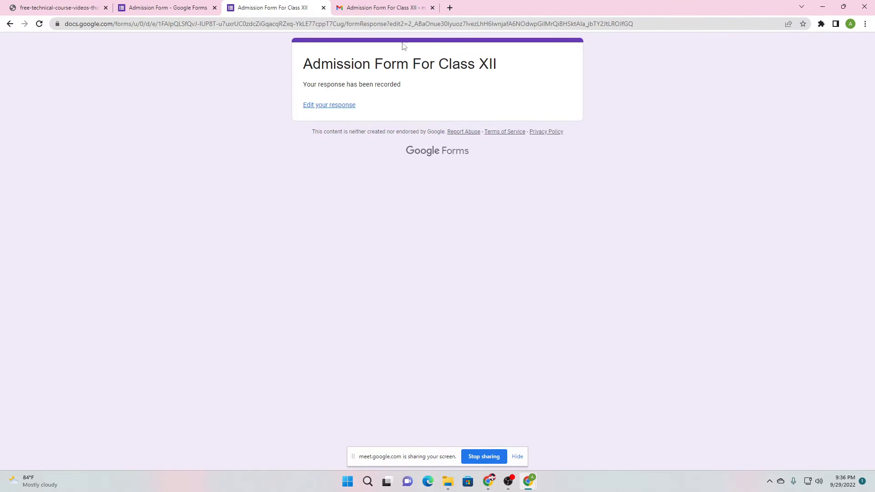
# Review the default response-recorded message on the confirmation page
pyautogui.click(200, 4)
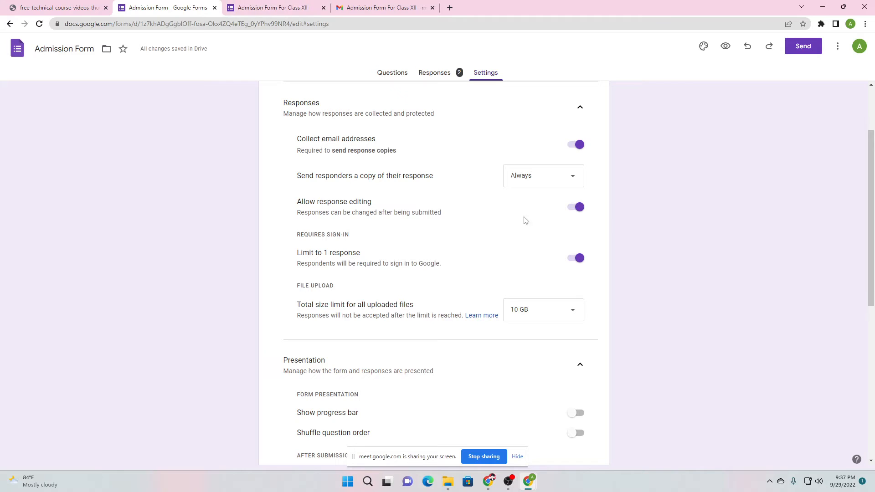
pyautogui.click(281, 5)
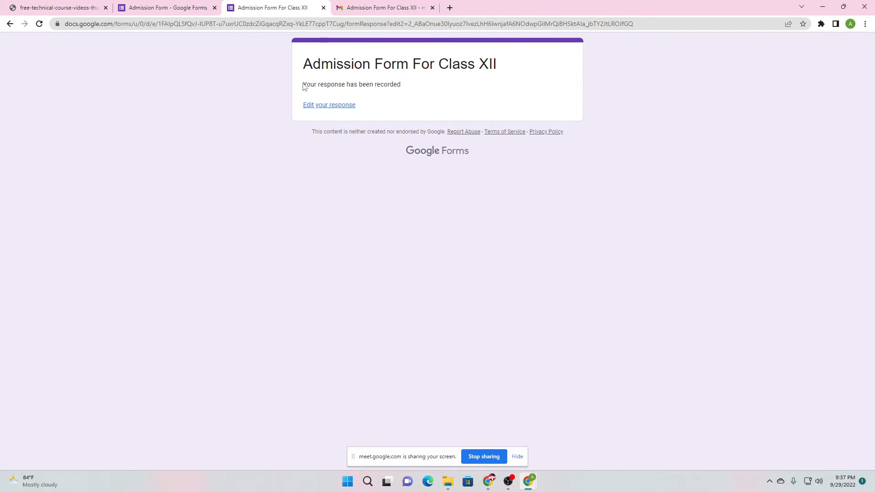
pyautogui.moveTo(304, 87); pyautogui.dragTo(403, 87)
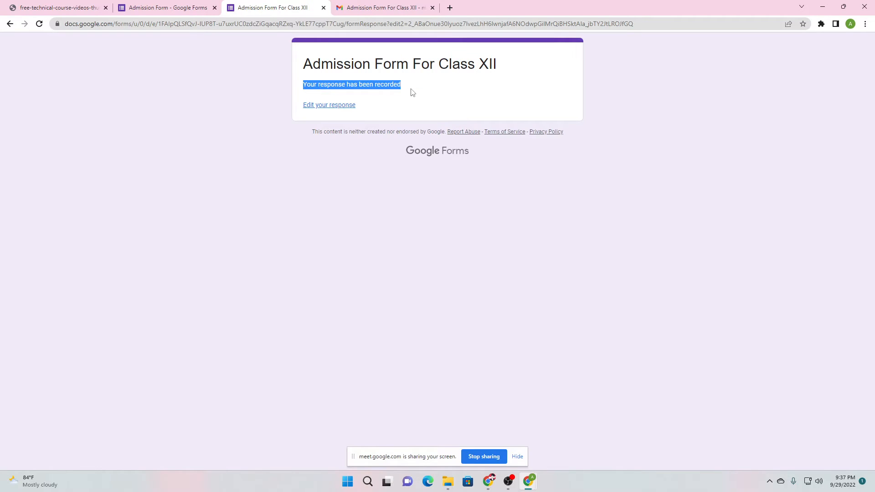
pyautogui.click(391, 88)
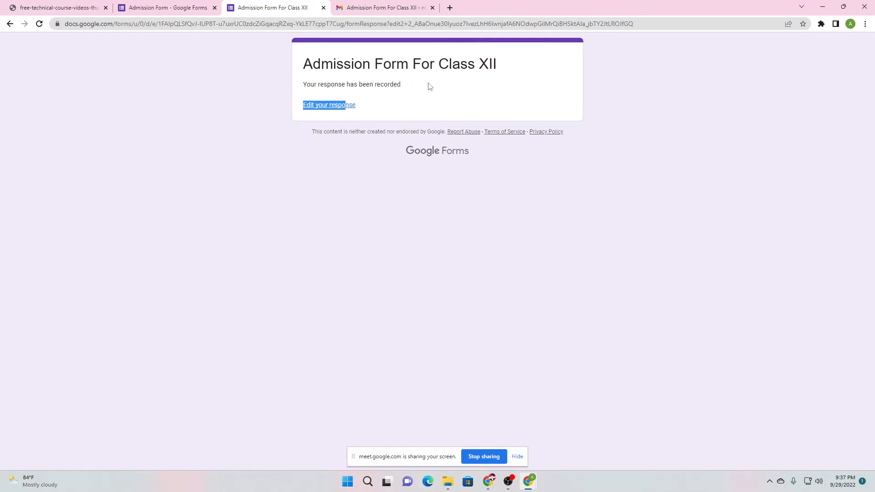
# Under Presentation > After submission, open the Confirmation message for editing
pyautogui.click(200, 3)
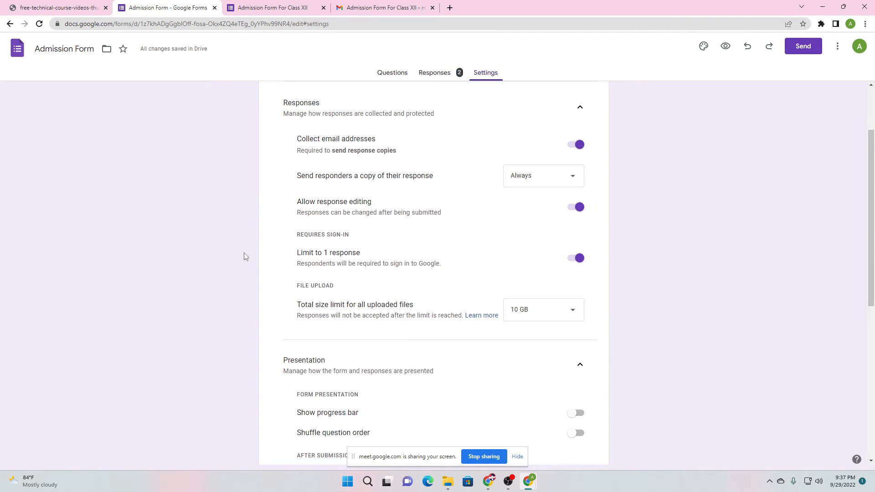
pyautogui.scroll(-5, 246, 257)
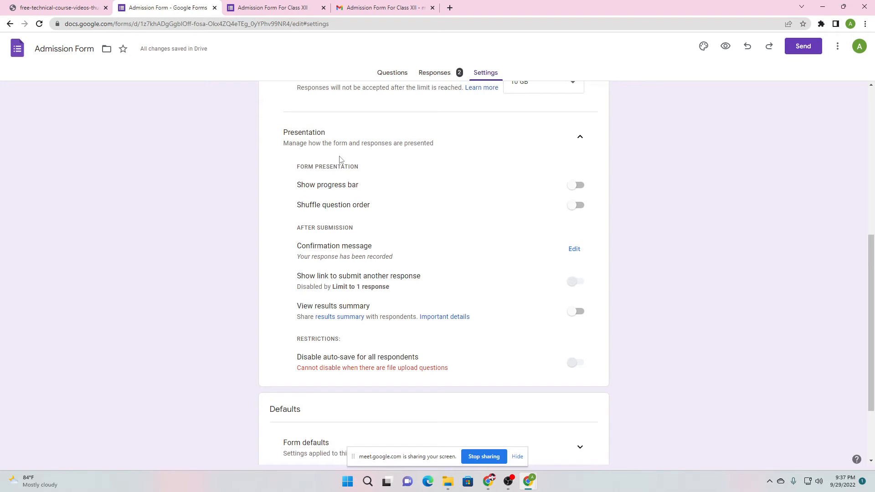
pyautogui.moveTo(298, 230); pyautogui.dragTo(358, 233)
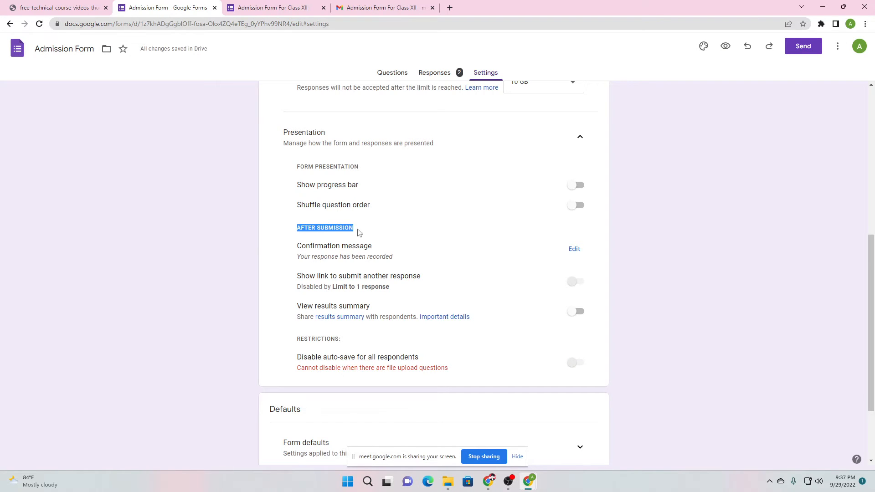
pyautogui.click(299, 240)
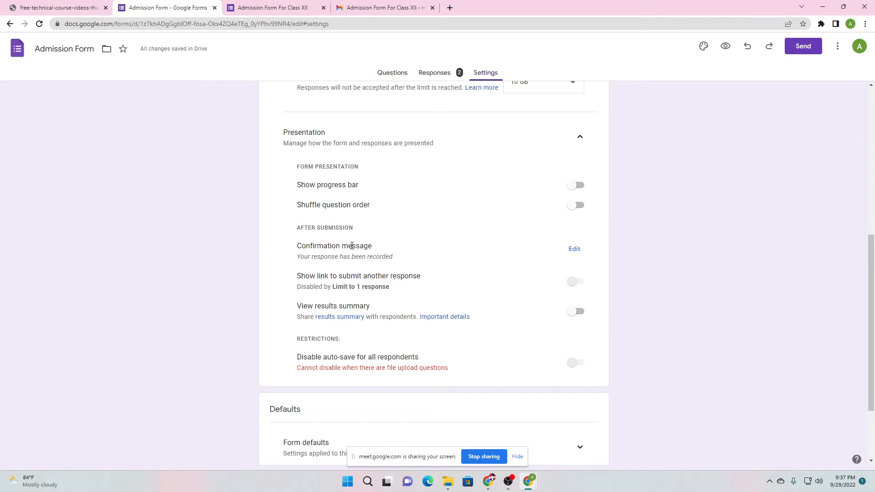
pyautogui.moveTo(294, 249); pyautogui.dragTo(380, 254)
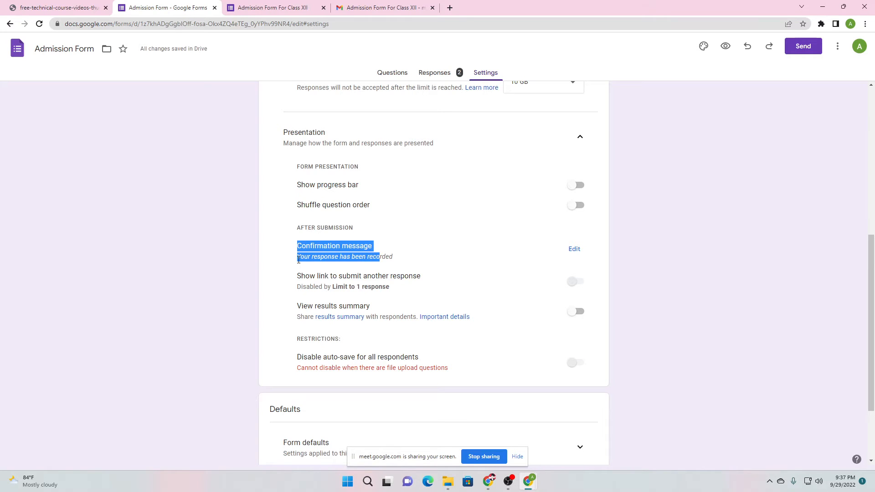
pyautogui.moveTo(299, 260); pyautogui.dragTo(393, 258)
pyautogui.click(576, 250)
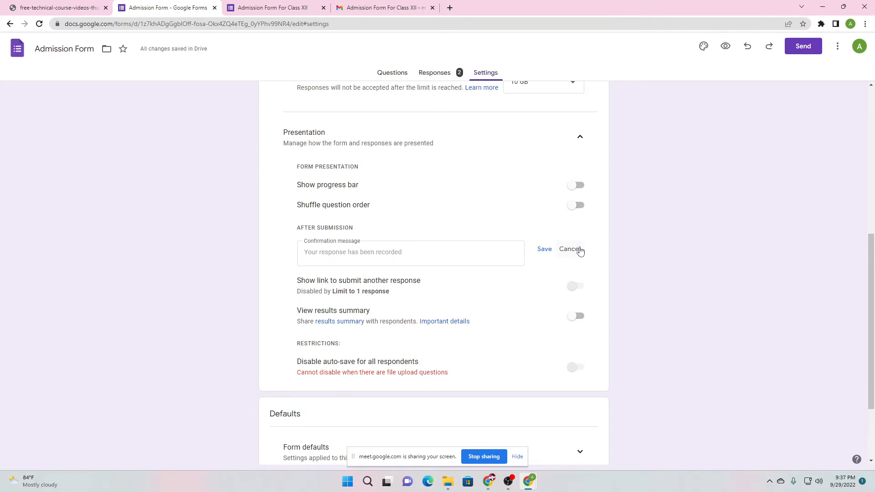
pyautogui.click(449, 253)
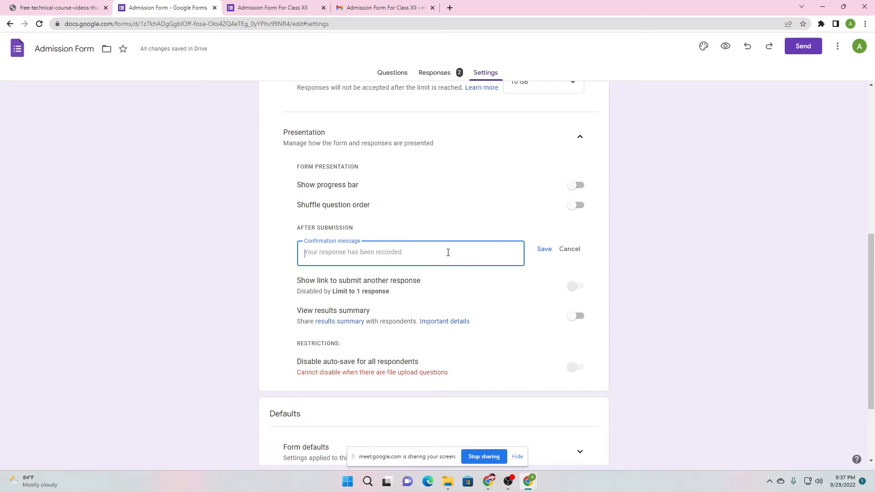
pyautogui.write('Thanks for filling th')
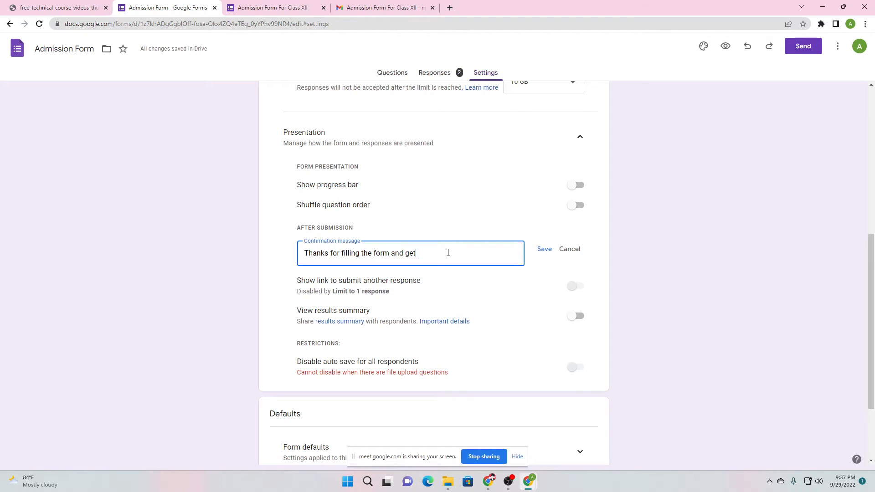
pyautogui.write('e form and enrolling yourself.')
pyautogui.press('Return')
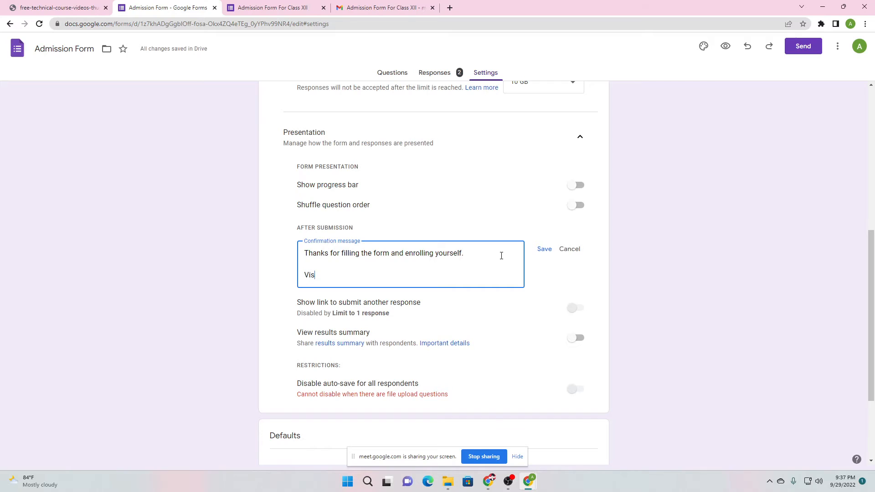
pyautogui.write('Visit our website')
pyautogui.write(': https://edu.edu.in')
pyautogui.click(545, 250)
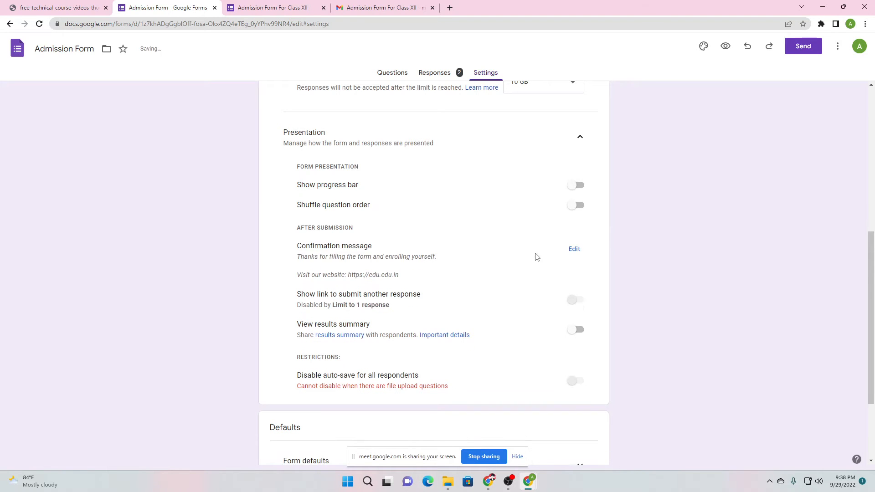
pyautogui.click(271, 4)
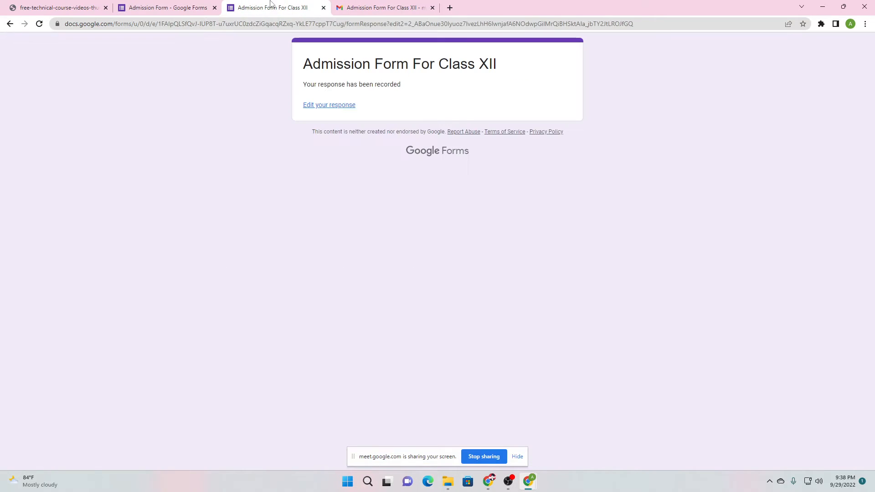
# Add 'West Bengal,' before India in the address and resubmit the response
pyautogui.click(39, 23)
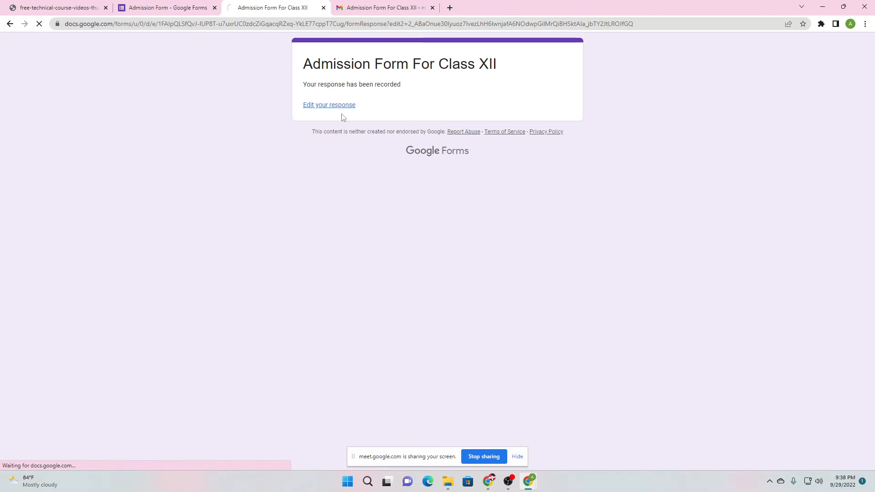
pyautogui.click(329, 105)
pyautogui.scroll(-9, 344, 288)
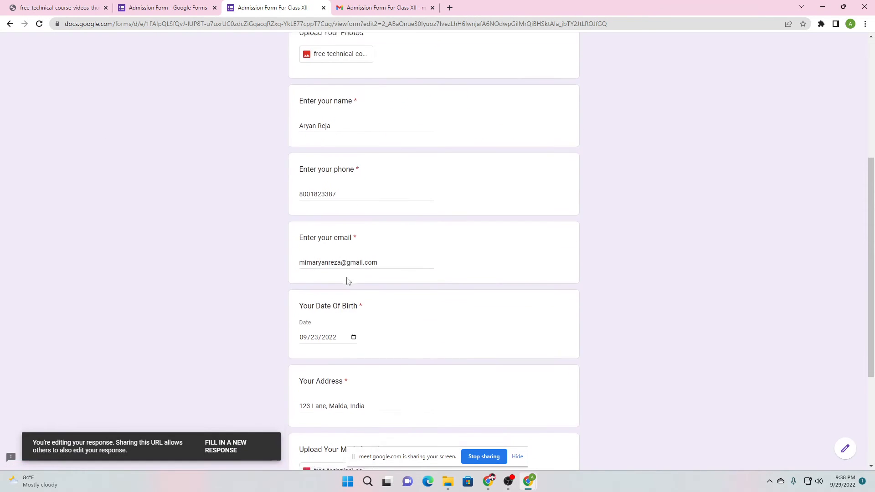
pyautogui.click(355, 237)
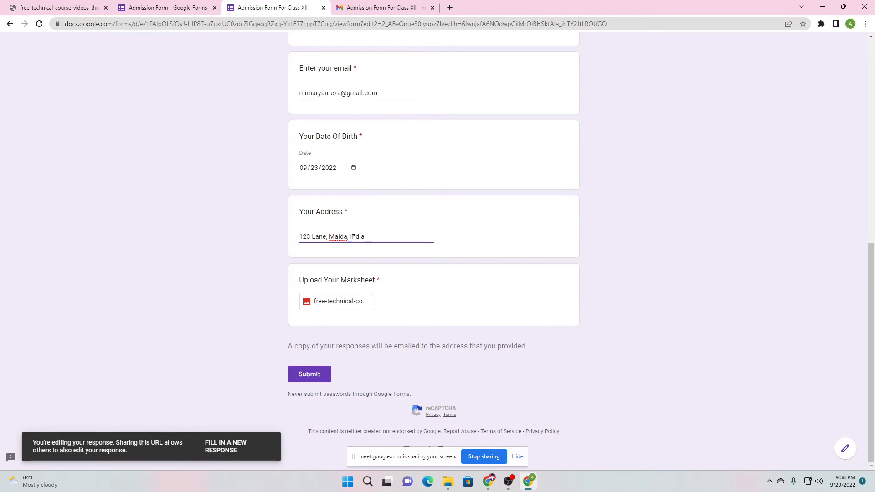
pyautogui.write('West Bengal,')
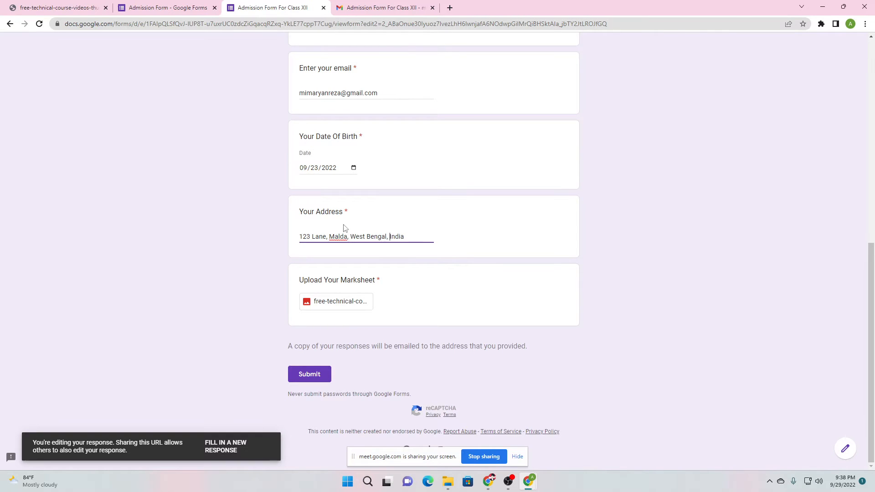
pyautogui.click(310, 373)
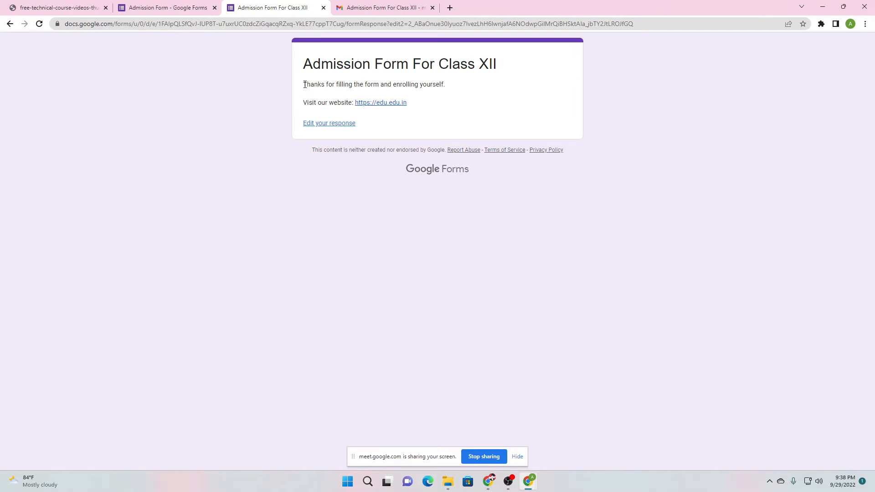
# Check the new thank-you message with the website link, then return to Settings
pyautogui.moveTo(303, 84); pyautogui.dragTo(462, 92)
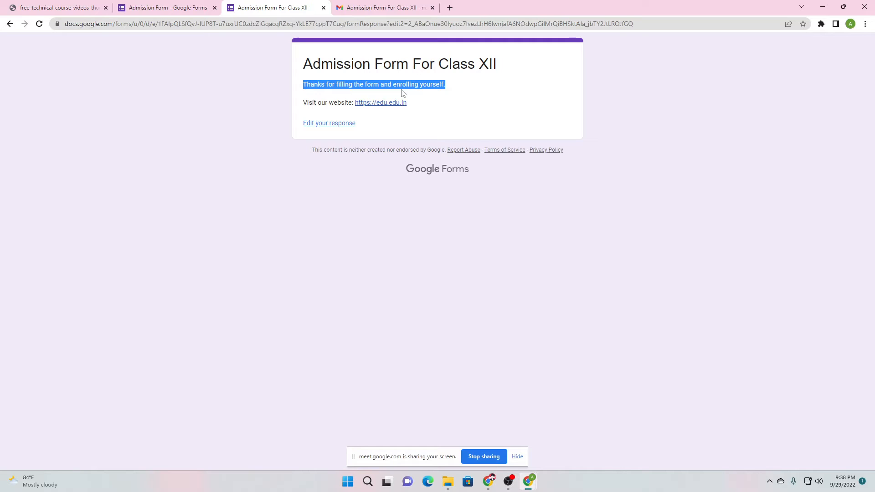
pyautogui.click(434, 117)
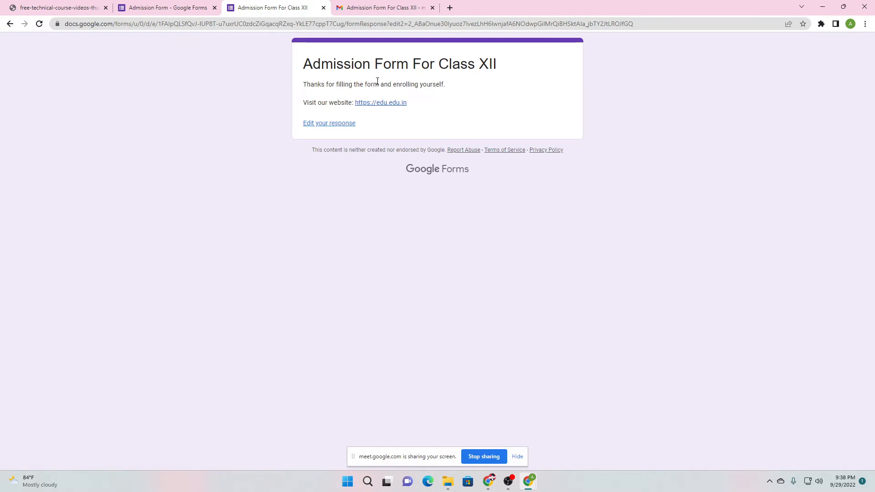
pyautogui.click(157, 9)
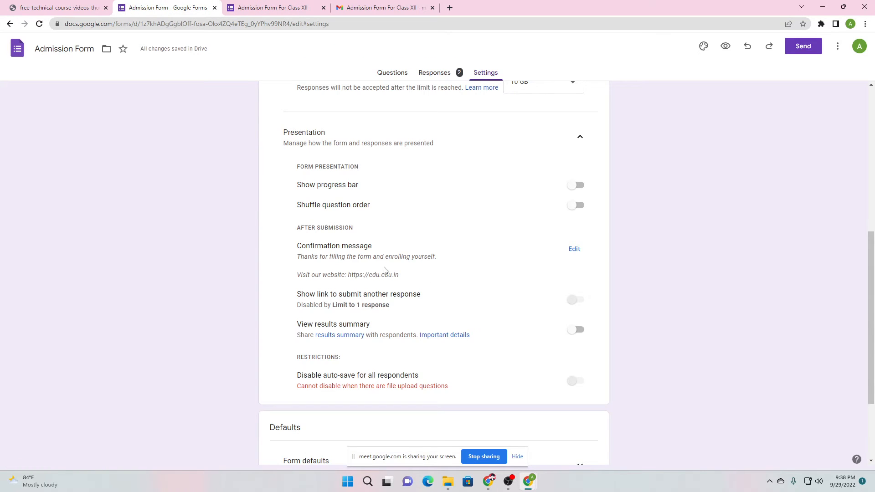
pyautogui.scroll(-1, 360, 274)
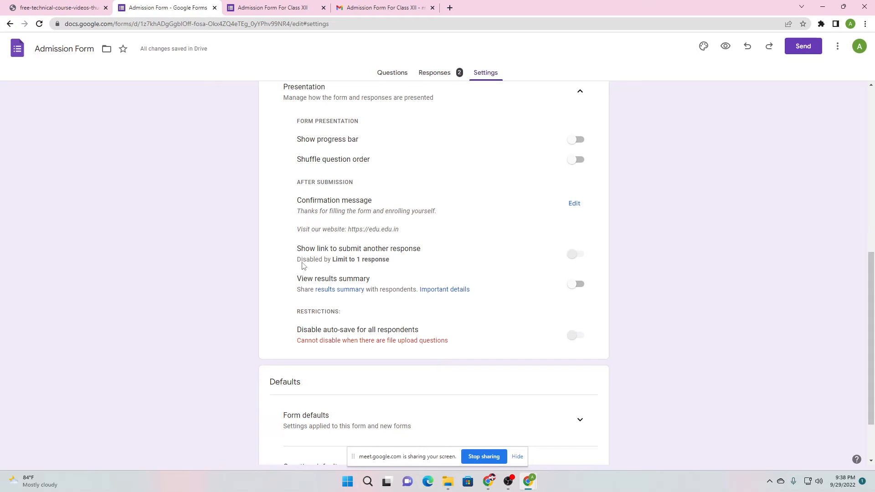
pyautogui.scroll(4, 363, 266)
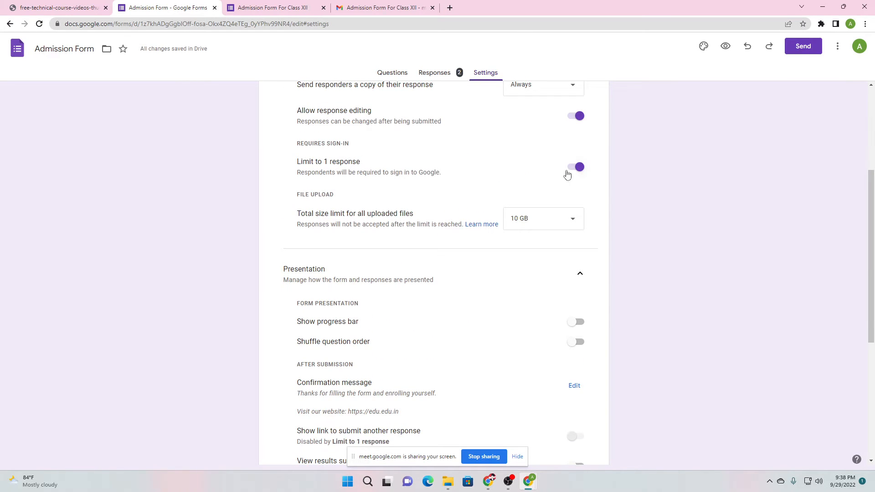
pyautogui.scroll(-2, 344, 338)
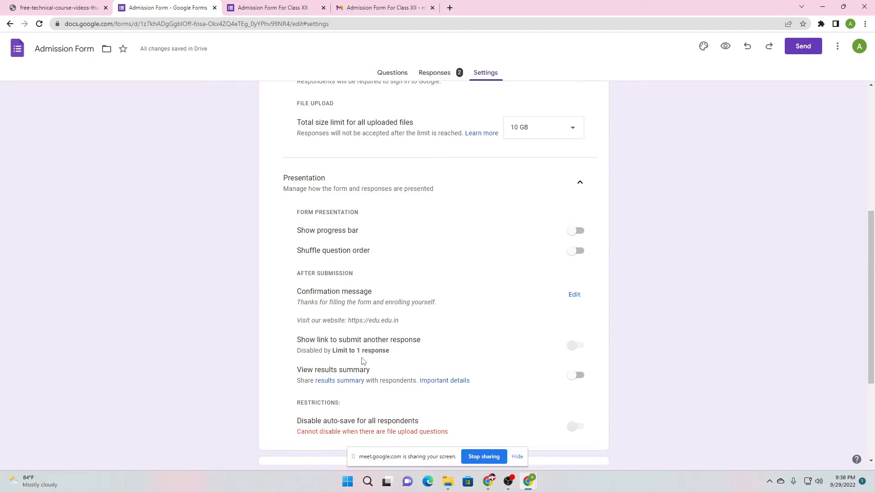
# Admit the person waiting to join the Google Meet call
pyautogui.moveTo(489, 482)
pyautogui.click(444, 441)
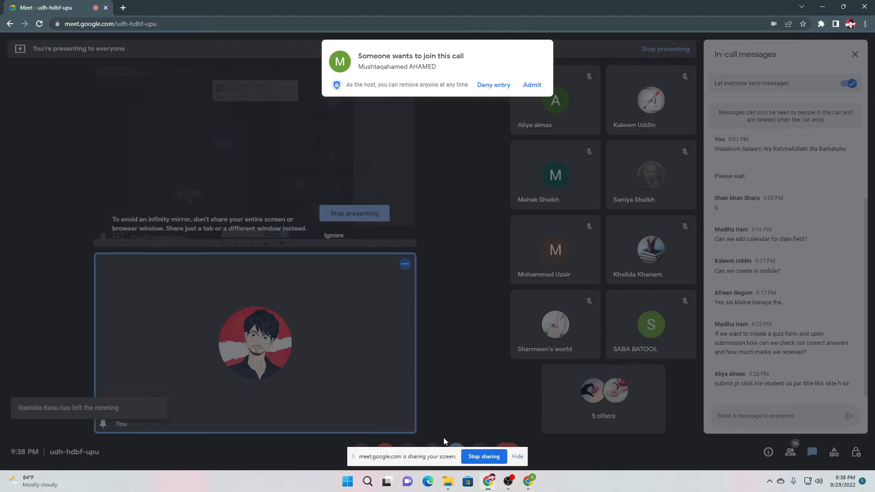
pyautogui.click(535, 92)
# Return to the Admission Form settings and scroll down through them
pyautogui.moveTo(529, 481)
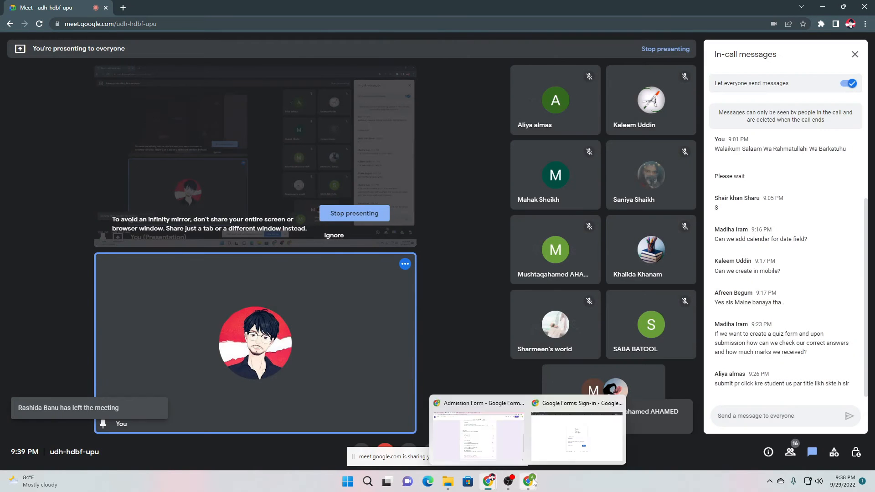
pyautogui.click(479, 435)
pyautogui.scroll(-3, 499, 437)
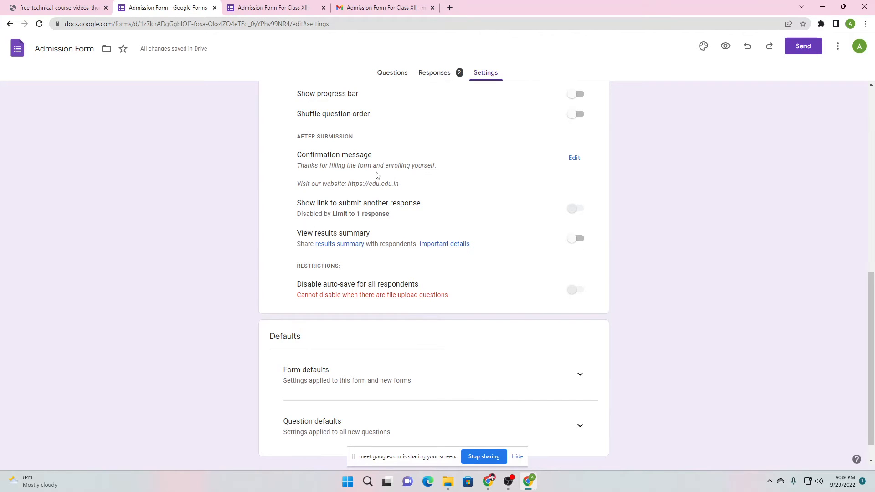
pyautogui.scroll(-1, 395, 186)
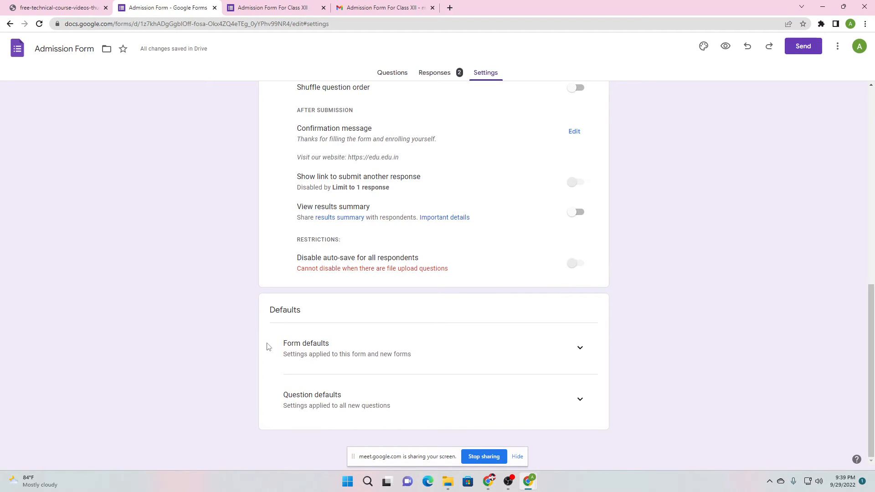
# Expand Form defaults in Settings, glance at the confirmation page, then bring up the Send form dialog
pyautogui.click(578, 352)
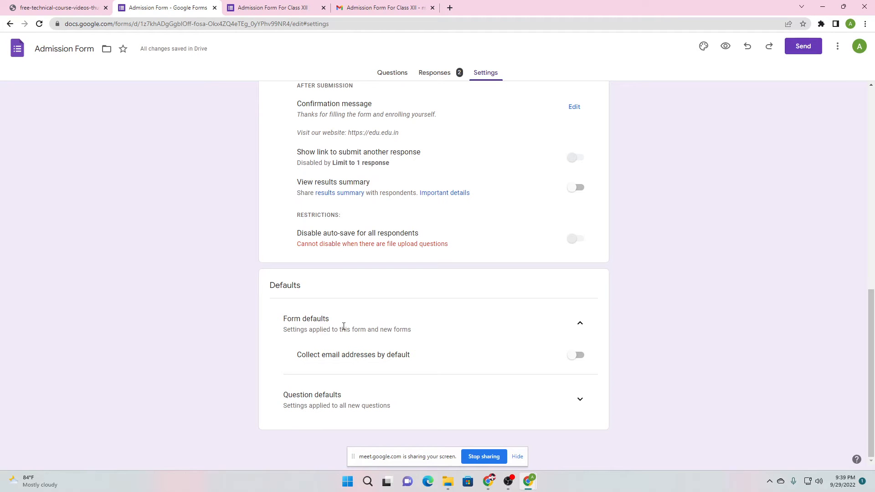
pyautogui.click(287, 7)
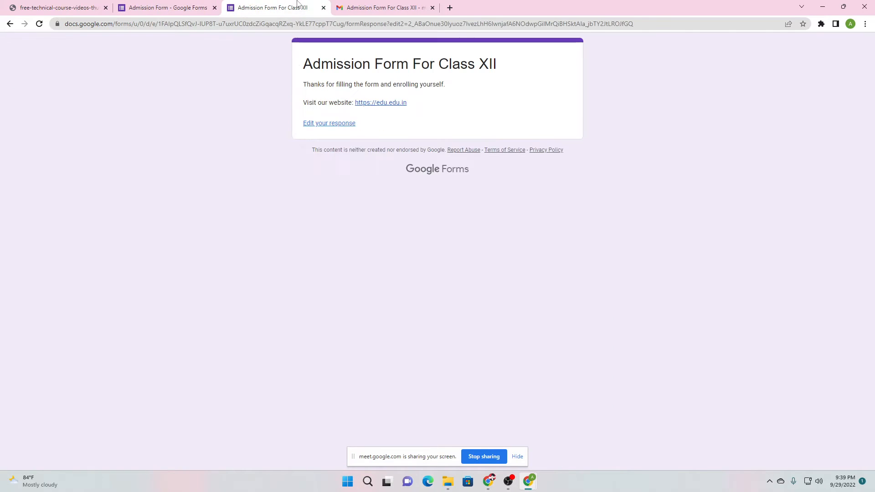
pyautogui.click(127, 7)
pyautogui.click(803, 46)
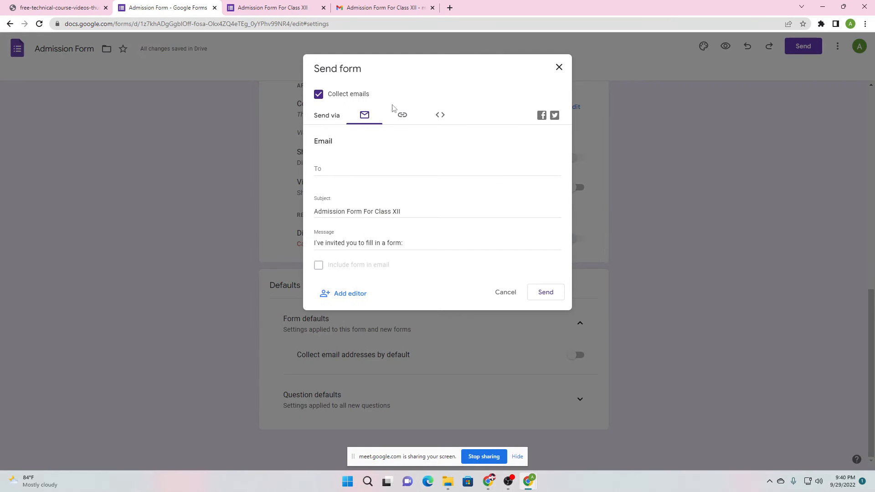
# Copy the form's shortened link and load it in a new browser tab
pyautogui.click(402, 115)
pyautogui.click(318, 177)
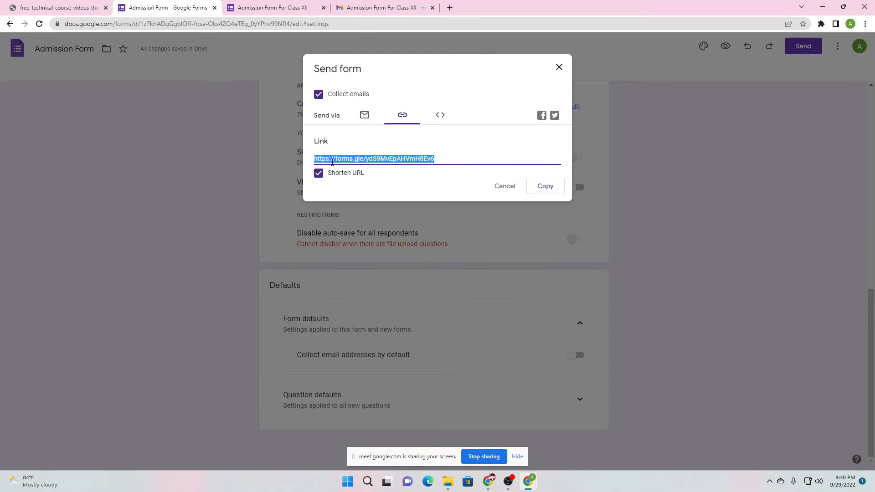
pyautogui.hotkey('ctrl', 'c')
pyautogui.click(450, 8)
pyautogui.hotkey('ctrl', 'v')
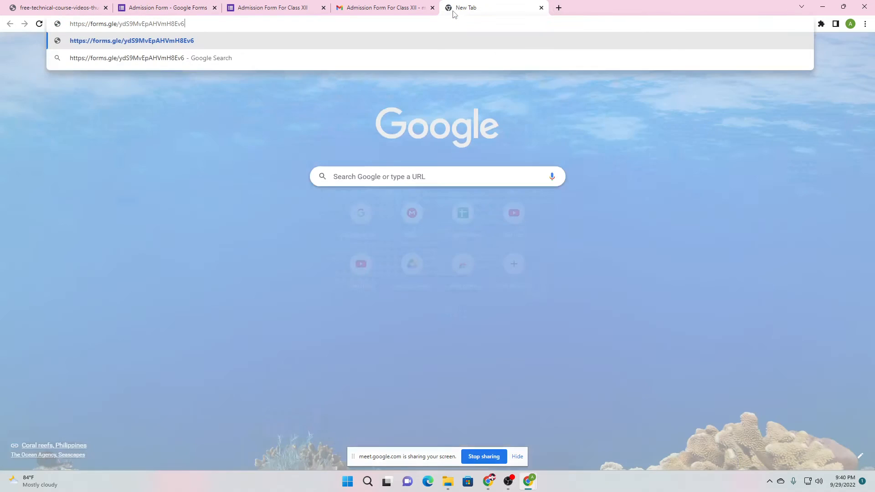
pyautogui.press('Return')
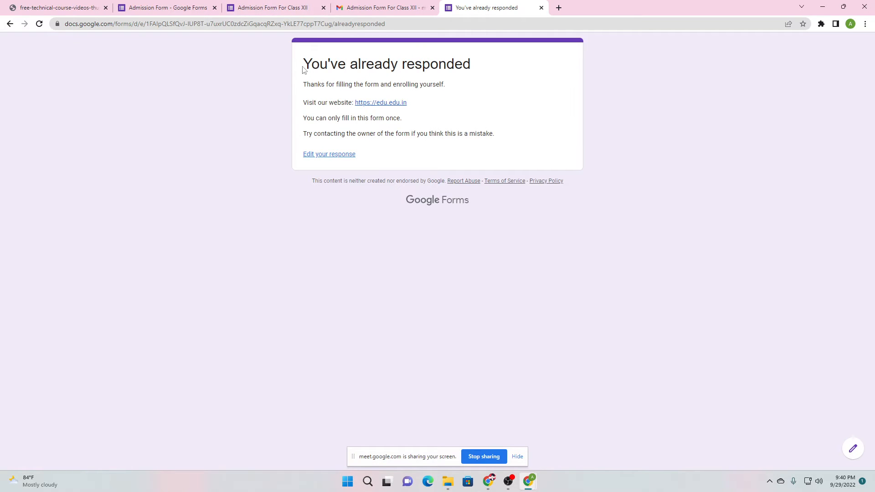
# Review the 'You've already responded' page text, then return to the Google Meet call
pyautogui.moveTo(311, 67); pyautogui.dragTo(424, 86)
pyautogui.click(361, 66)
pyautogui.click(377, 99)
pyautogui.moveTo(310, 134); pyautogui.dragTo(379, 139)
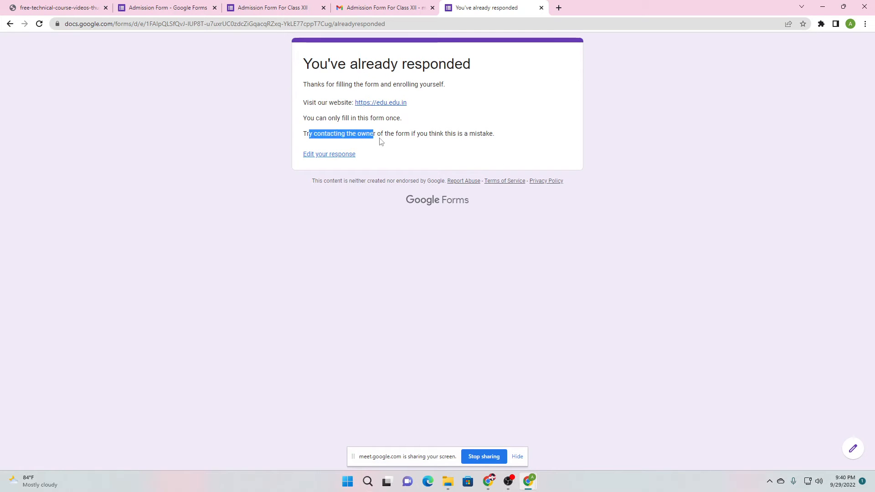
pyautogui.click(501, 137)
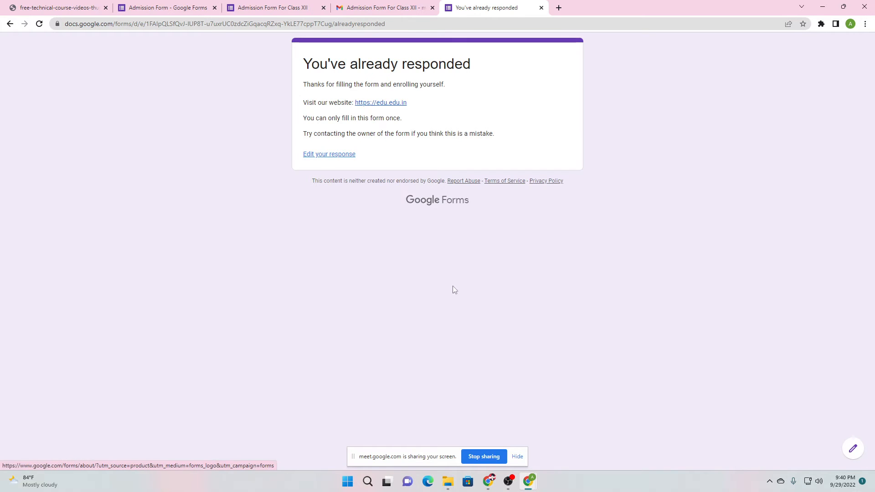
pyautogui.moveTo(489, 481)
pyautogui.click(437, 422)
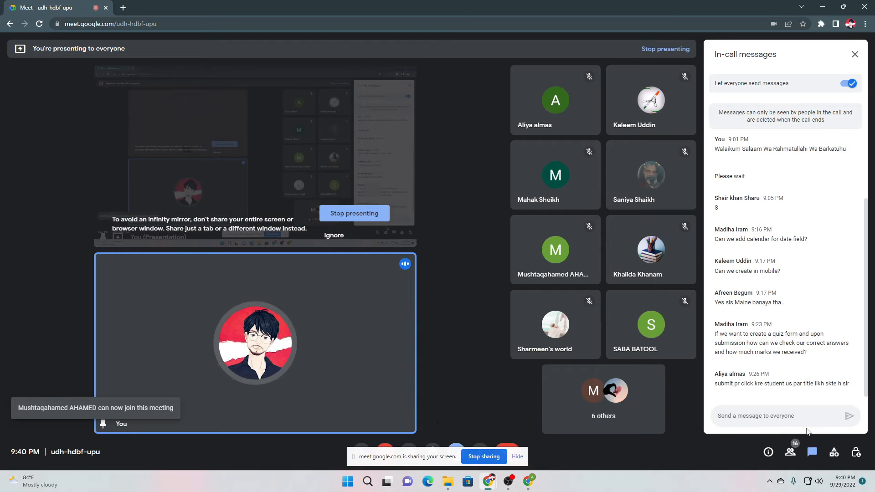
# Post the form's short link in the Meet chat and open it
pyautogui.hotkey('ctrl', 'v')
pyautogui.press('Return')
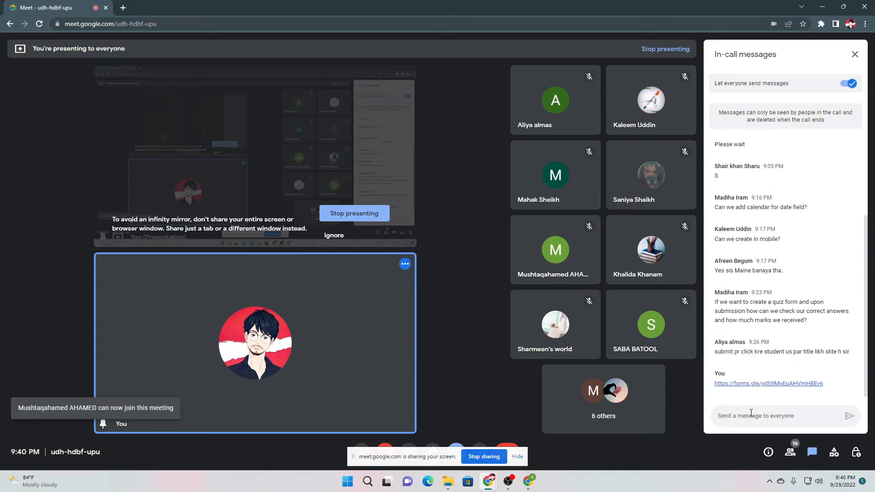
pyautogui.click(748, 386)
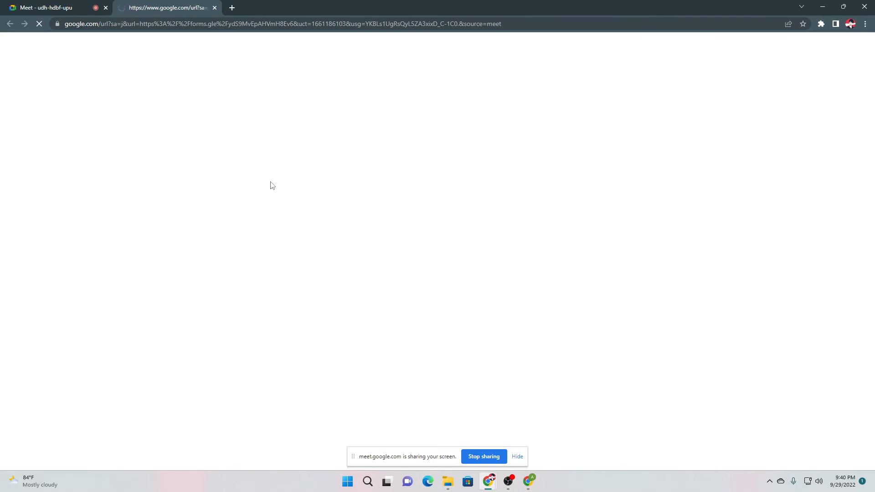
# Enter 'mimjjmj' as the Email answer to trigger the invalid-email error, then return to the form editor
pyautogui.scroll(-4, 264, 182)
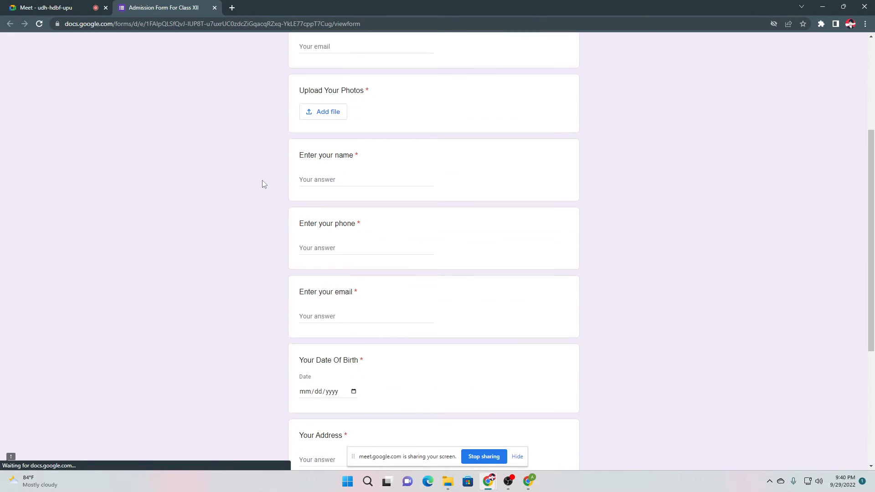
pyautogui.scroll(-5, 311, 239)
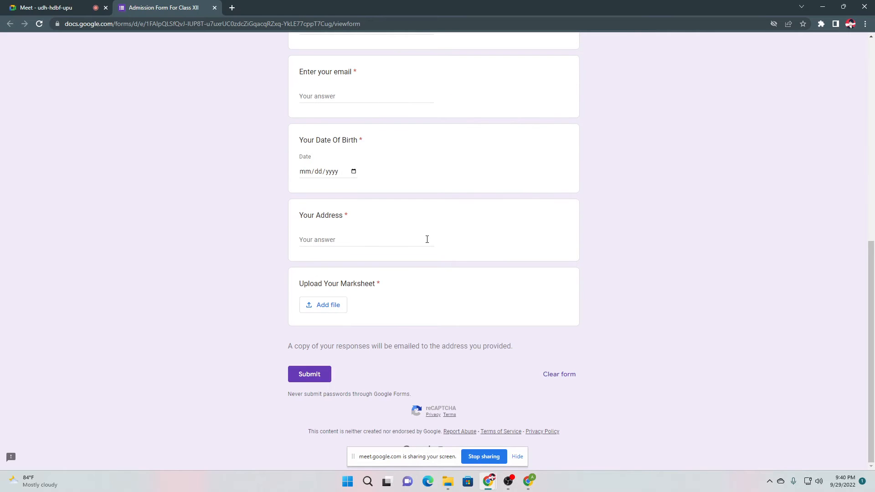
pyautogui.scroll(9, 419, 196)
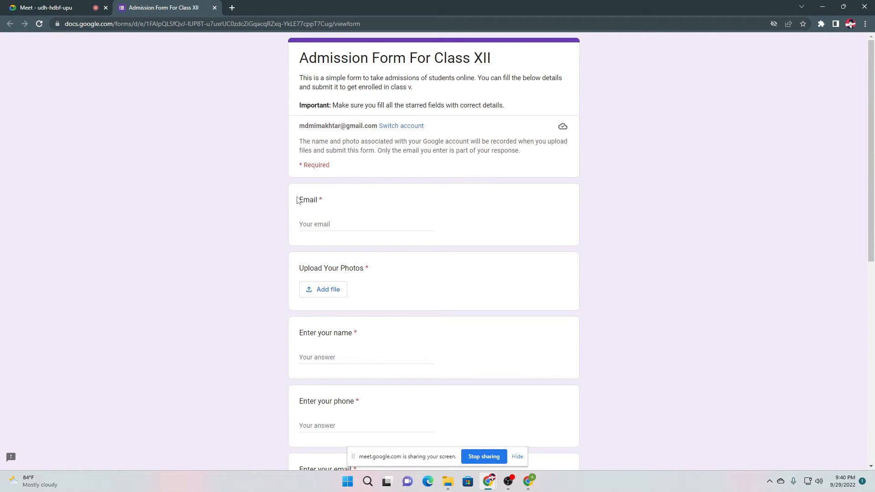
pyautogui.click(331, 224)
pyautogui.write('mimjjmj')
pyautogui.click(247, 216)
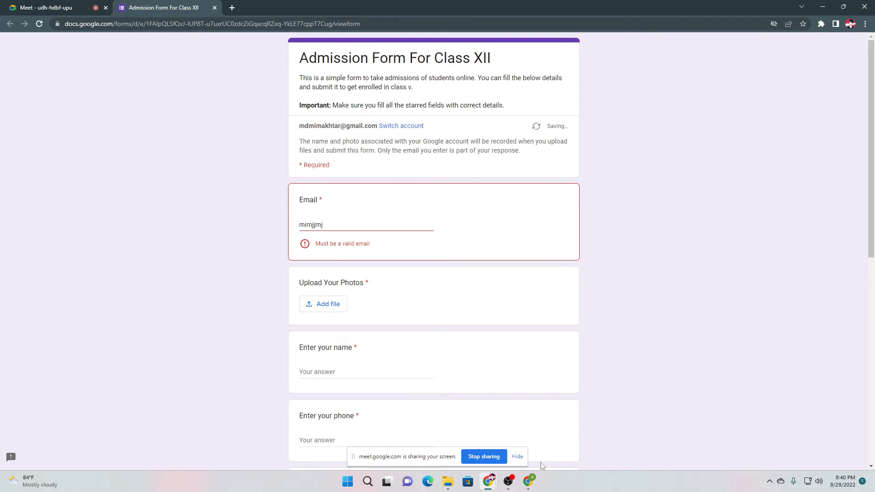
pyautogui.click(486, 441)
pyautogui.click(187, 4)
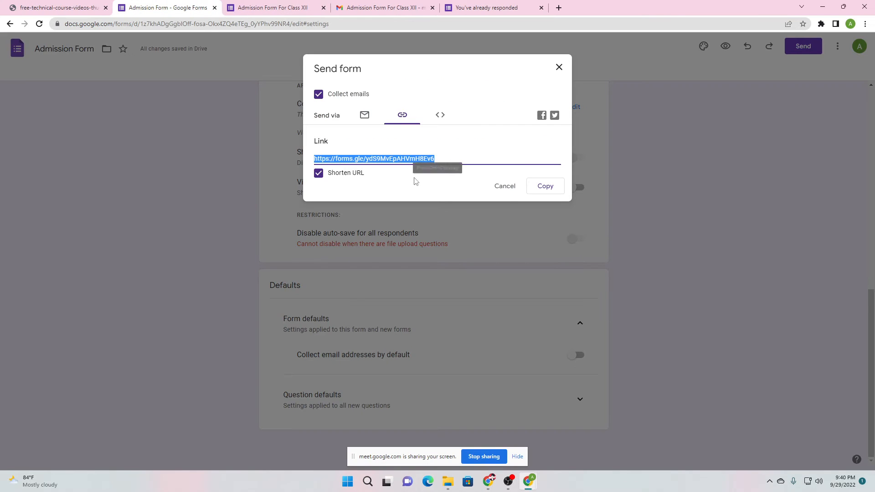
# Close Send form and turn on Collect email addresses by default
pyautogui.click(509, 187)
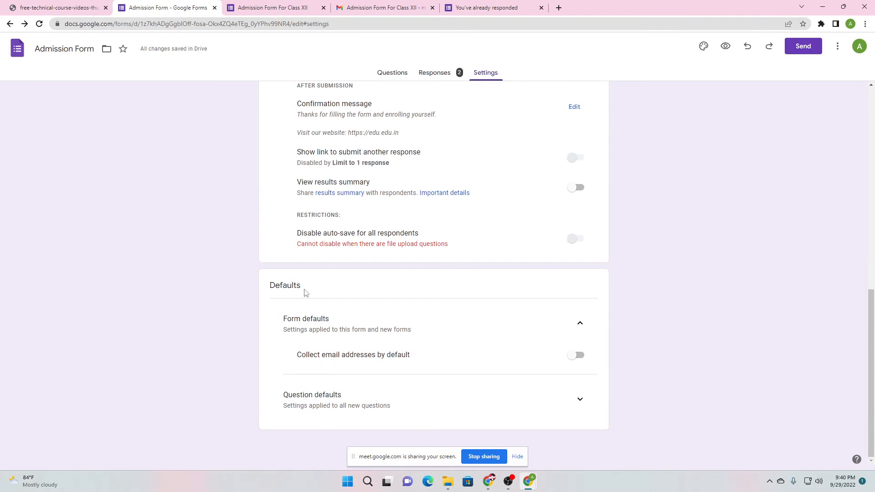
pyautogui.moveTo(317, 356); pyautogui.dragTo(391, 356)
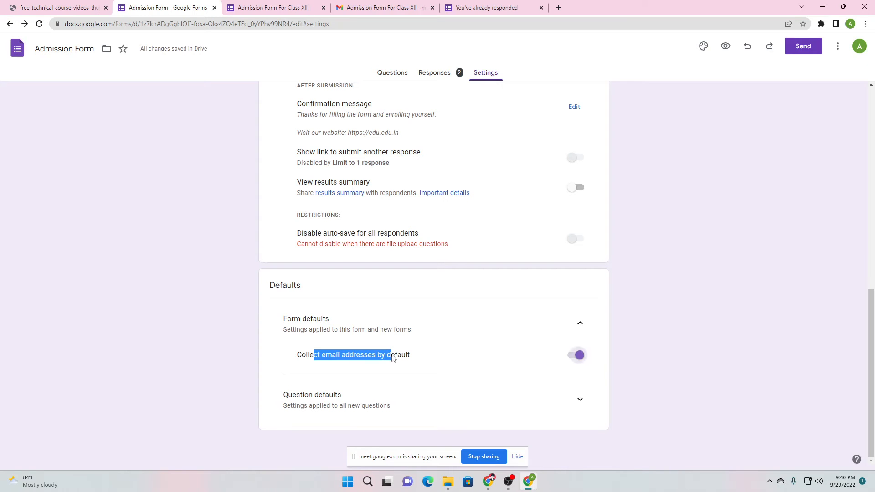
pyautogui.click(643, 345)
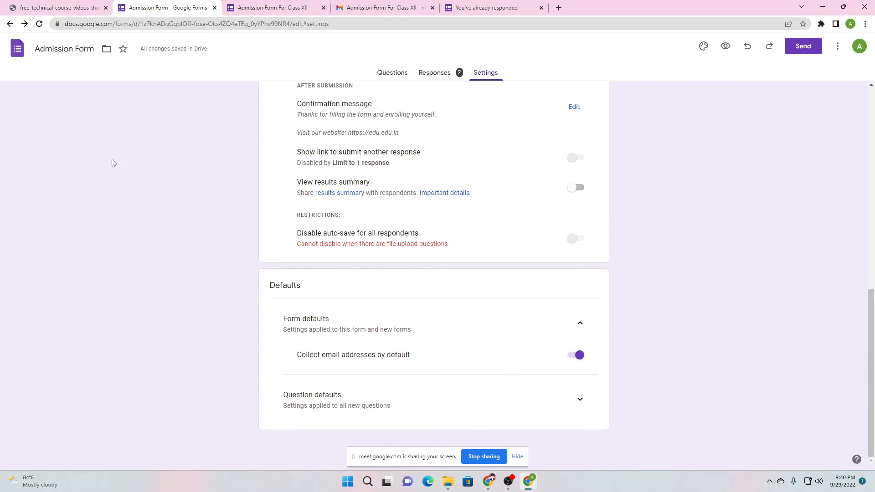
# Reload the respondent form and delete the Email answer to show the Required error
pyautogui.moveTo(501, 482)
pyautogui.click(456, 433)
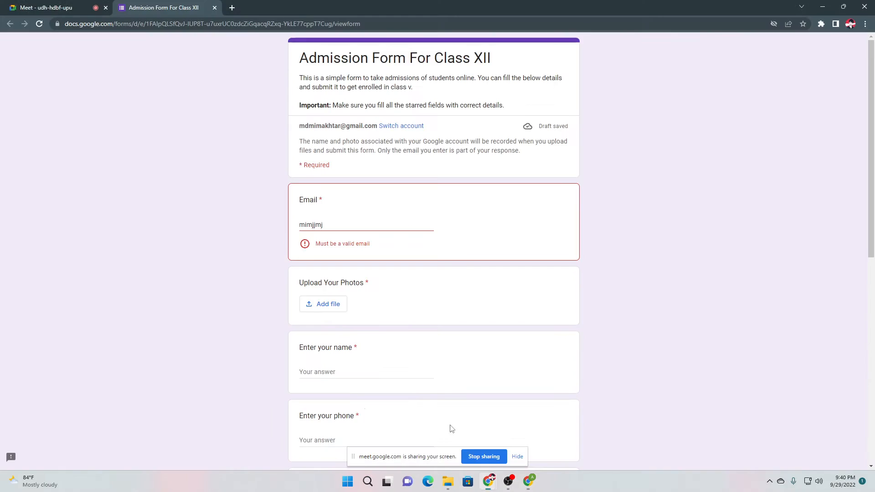
pyautogui.click(39, 25)
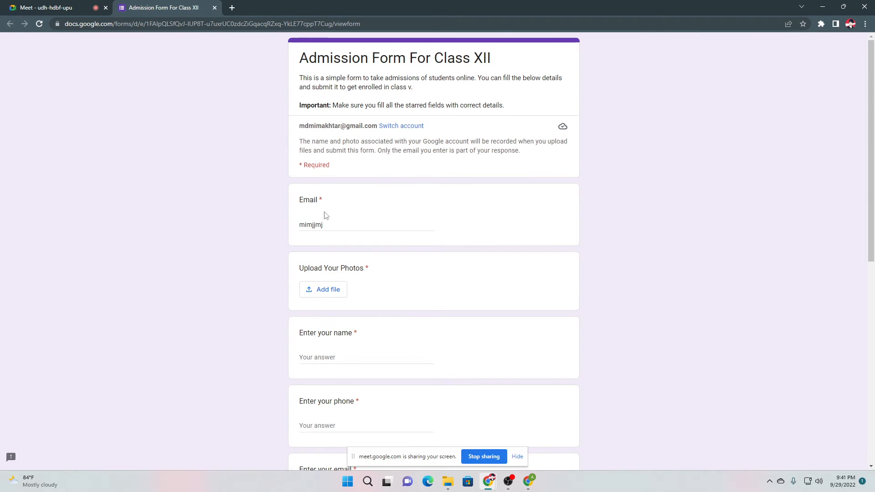
pyautogui.moveTo(337, 230); pyautogui.dragTo(223, 220)
pyautogui.press('BackSpace')
pyautogui.click(222, 219)
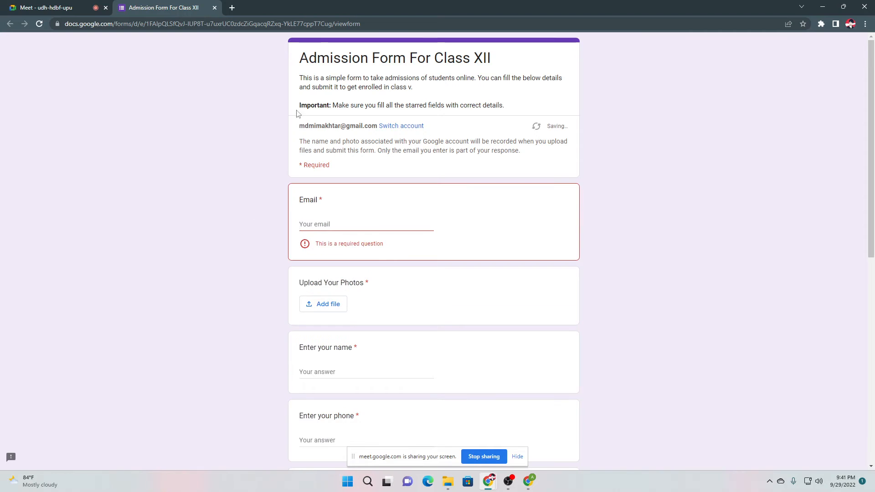
pyautogui.moveTo(300, 165); pyautogui.dragTo(331, 165)
pyautogui.click(306, 173)
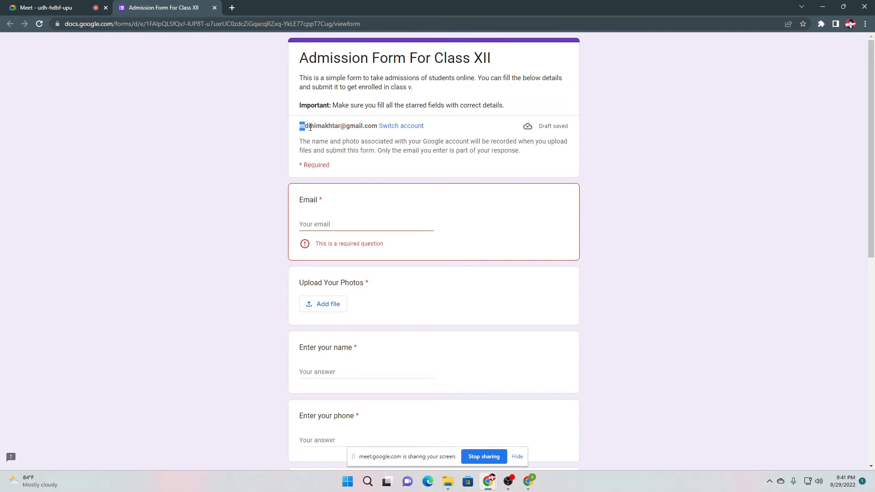
# Point out the signed-in account's address on the form, then return to the Settings window
pyautogui.moveTo(310, 127); pyautogui.dragTo(337, 141)
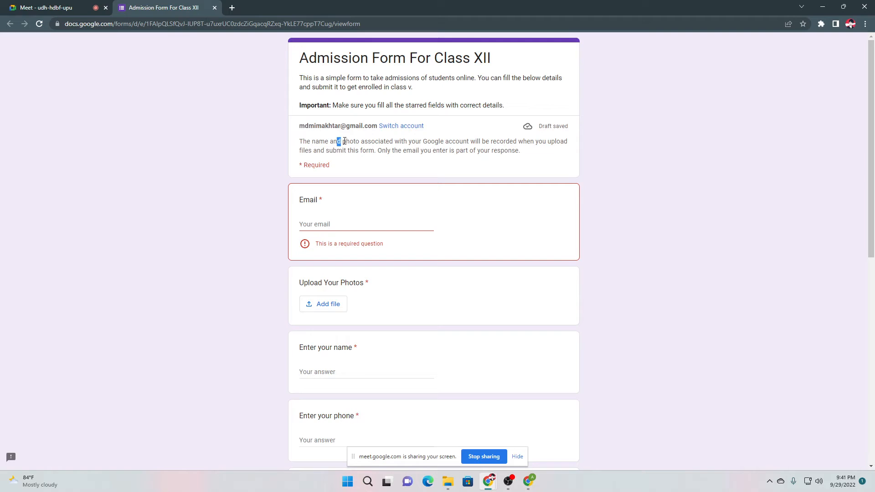
pyautogui.click(278, 159)
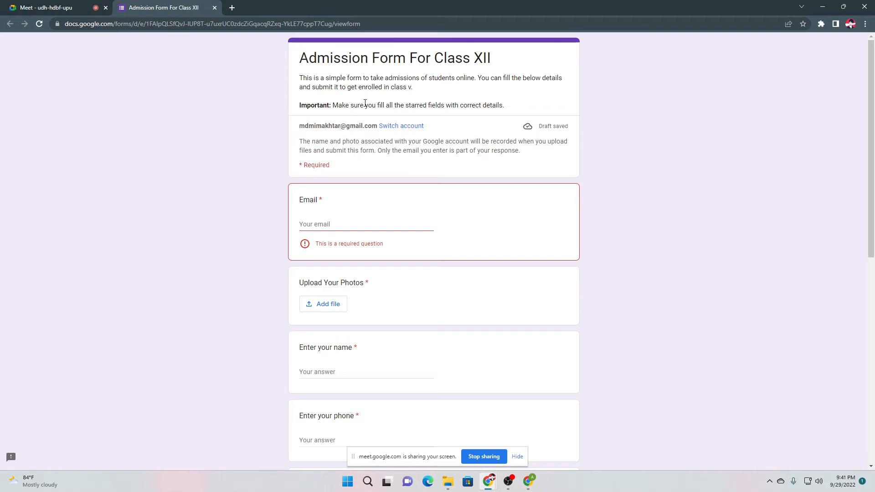
pyautogui.click(317, 227)
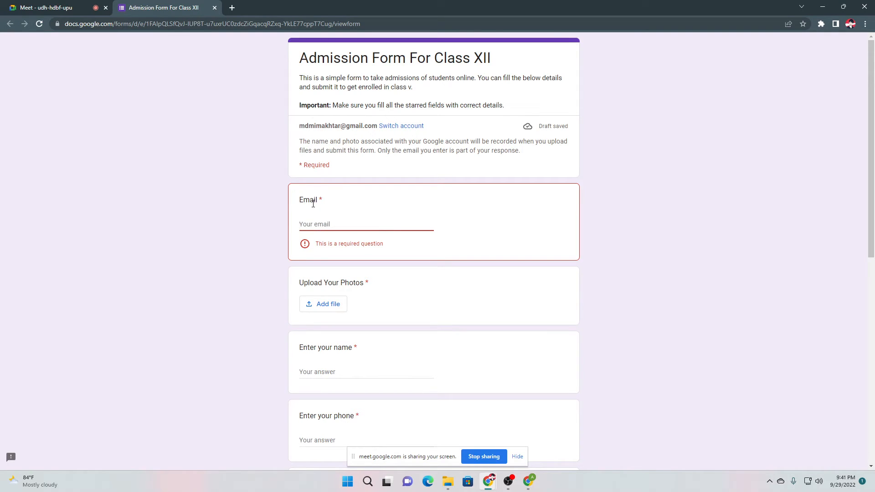
pyautogui.scroll(-2, 326, 347)
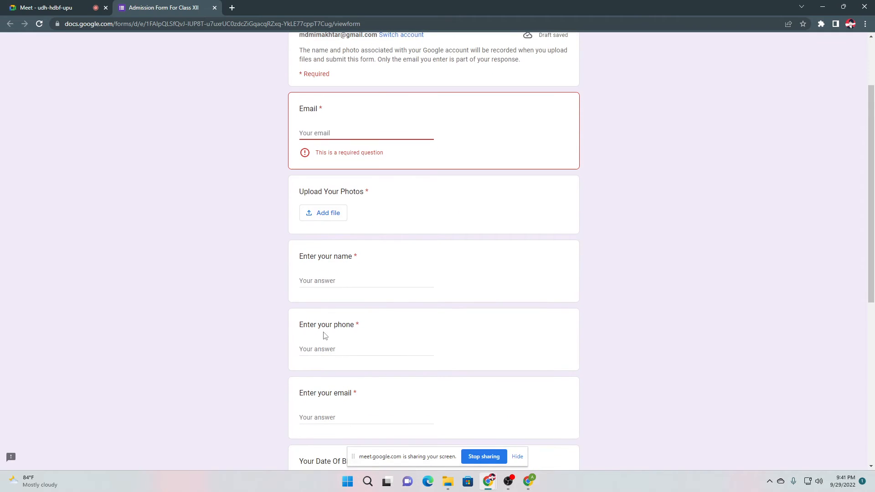
pyautogui.scroll(2, 267, 285)
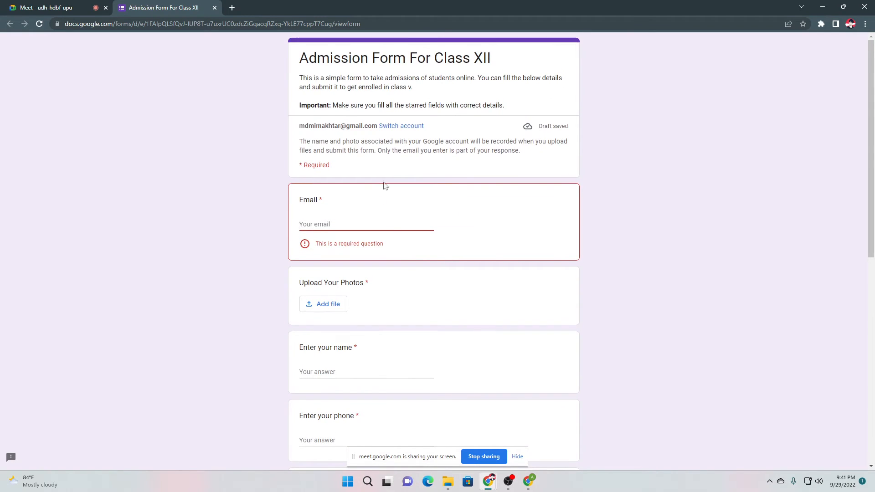
pyautogui.moveTo(528, 480)
pyautogui.click(494, 404)
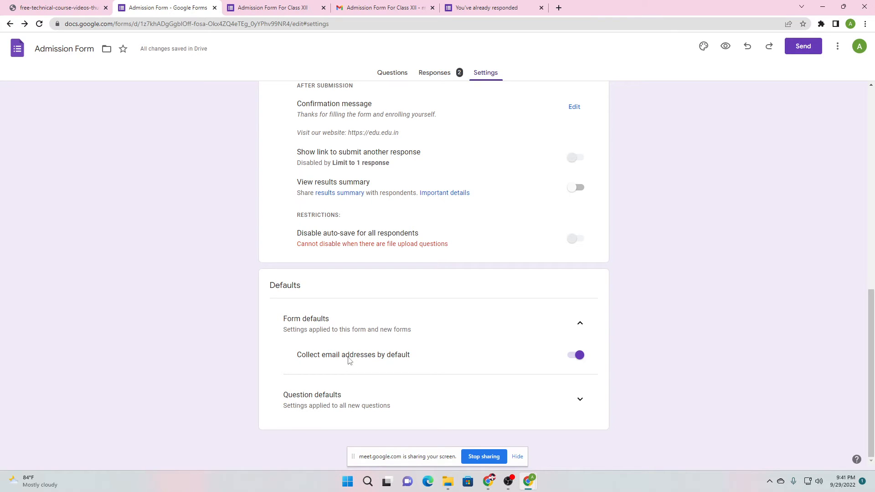
# Expand Question defaults, leaving Make questions required by default off, then collapse Form defaults
pyautogui.click(580, 401)
pyautogui.scroll(-1, 509, 403)
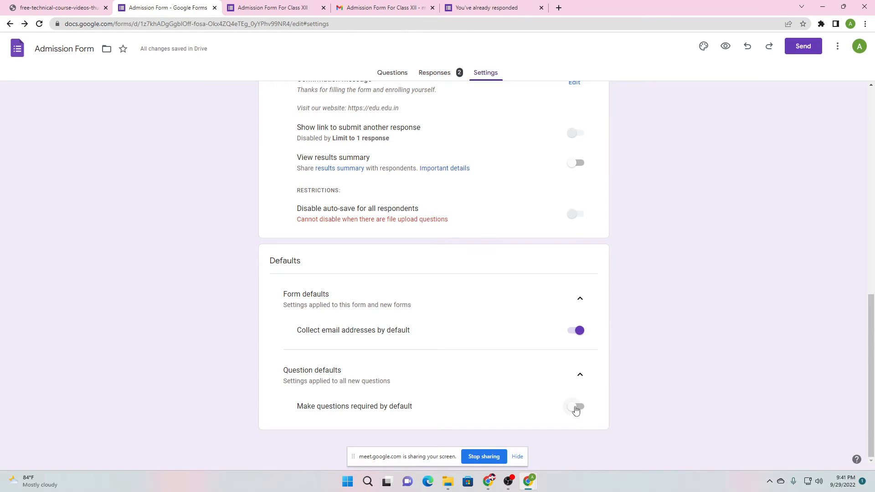
pyautogui.click(576, 298)
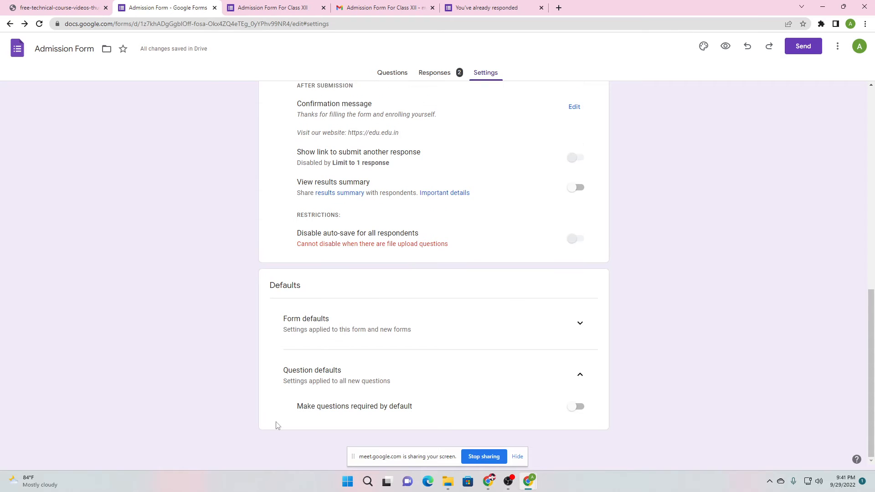
pyautogui.scroll(10, 413, 301)
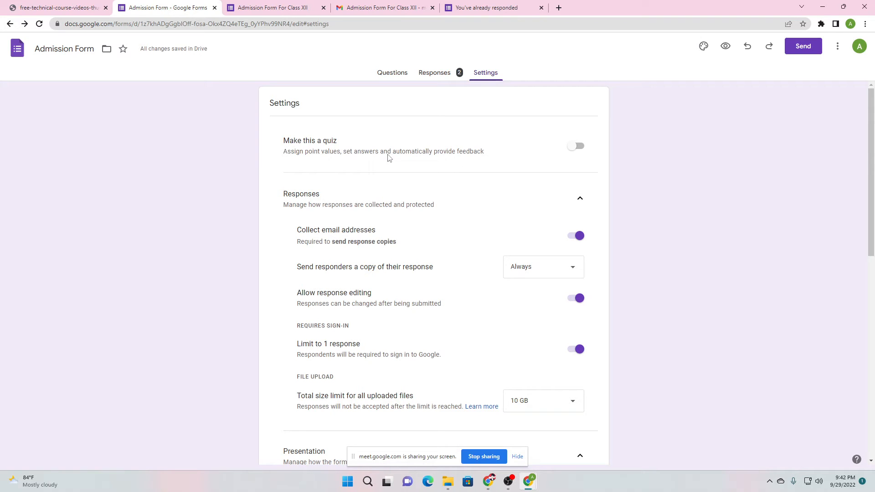
# Check the submitted response's confirmation page and return to Settings
pyautogui.scroll(-2, 400, 235)
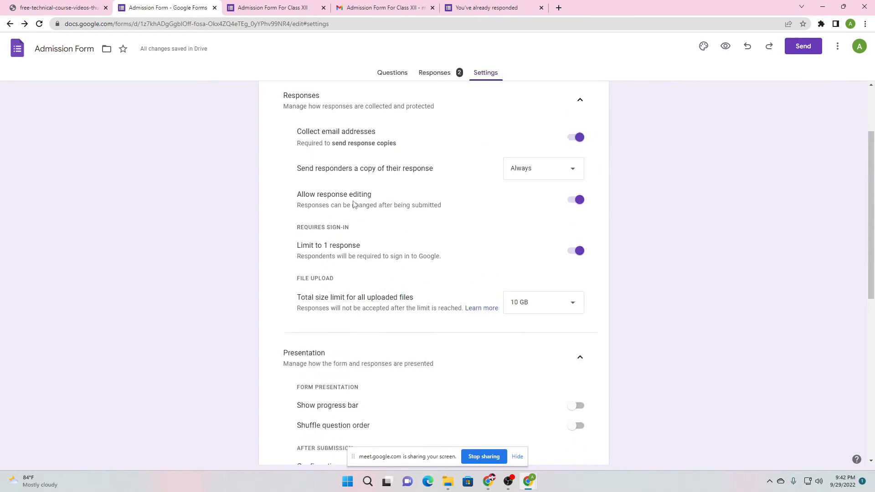
pyautogui.scroll(1, 400, 235)
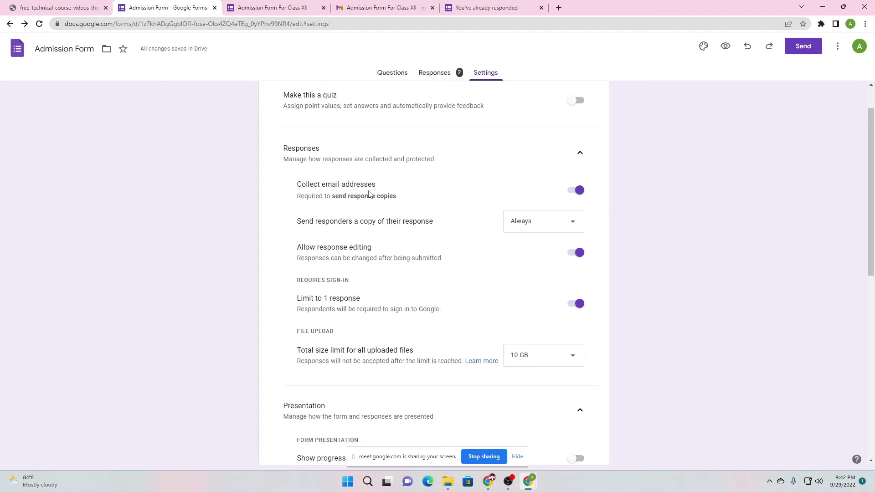
pyautogui.click(269, 8)
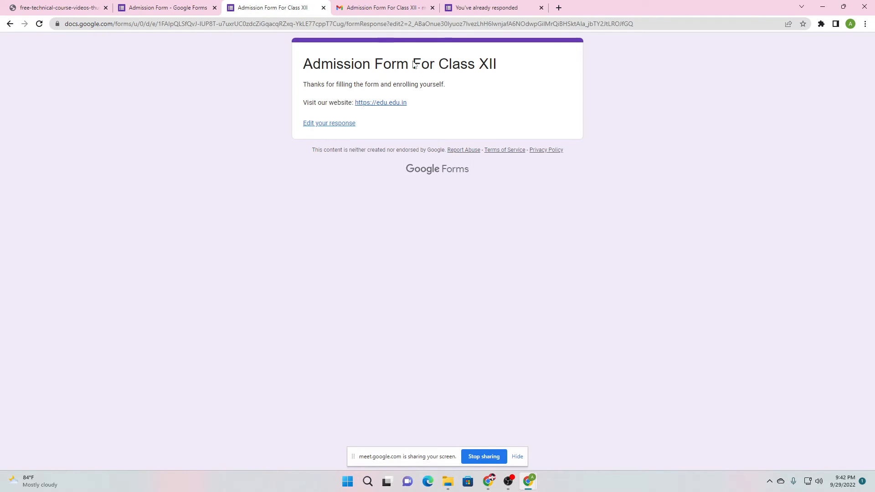
pyautogui.click(193, 5)
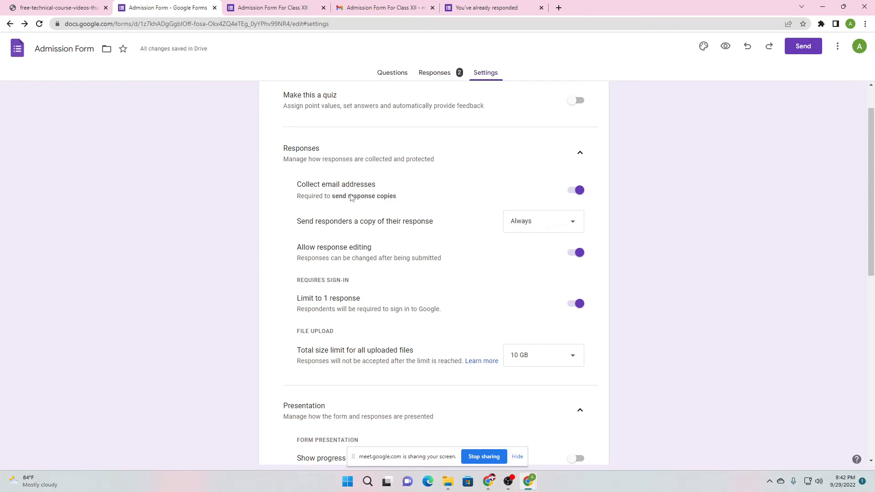
# Review the Send responders a copy choices, keeping it at Always
pyautogui.scroll(-2, 337, 225)
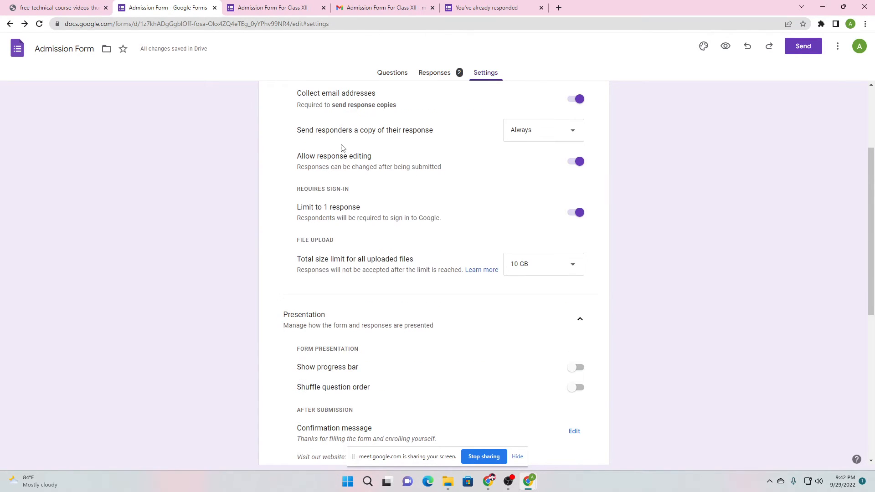
pyautogui.click(544, 137)
pyautogui.moveTo(316, 130); pyautogui.dragTo(359, 130)
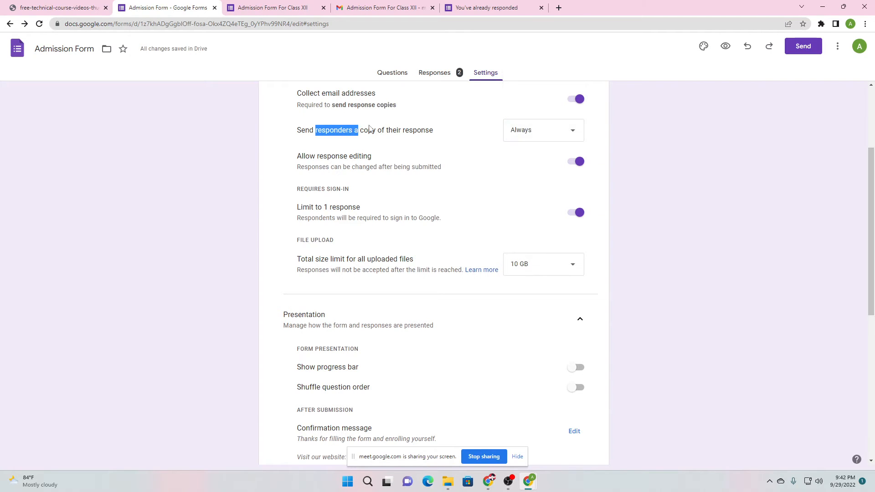
pyautogui.click(395, 129)
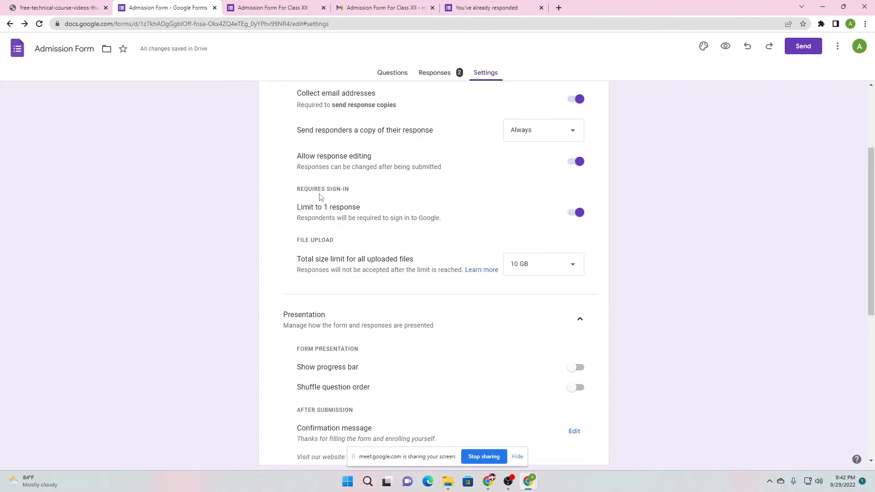
# Switch off Limit to 1 response under the Requires sign-in settings
pyautogui.scroll(1, 315, 219)
pyautogui.moveTo(298, 236); pyautogui.dragTo(350, 236)
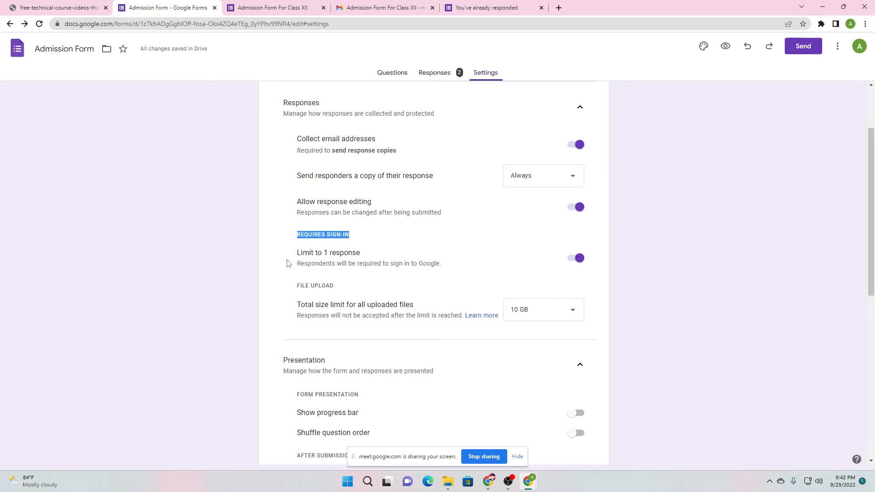
pyautogui.click(297, 257)
pyautogui.moveTo(297, 257); pyautogui.dragTo(400, 262)
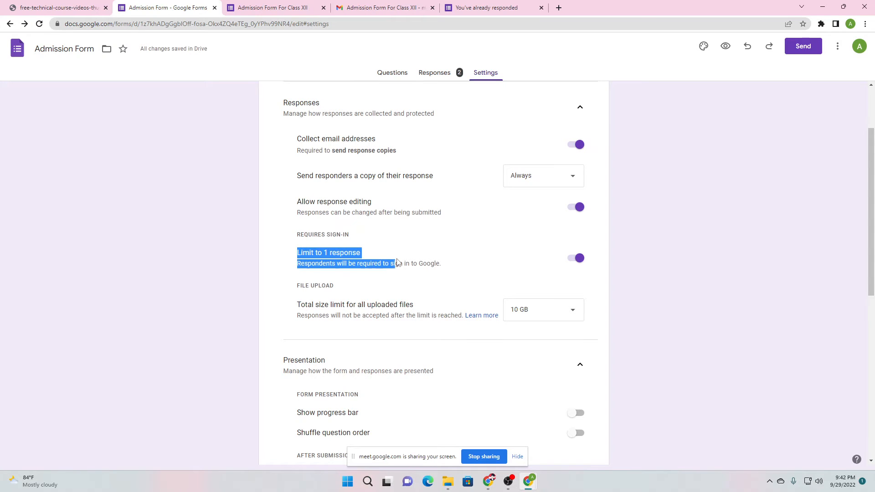
pyautogui.click(369, 258)
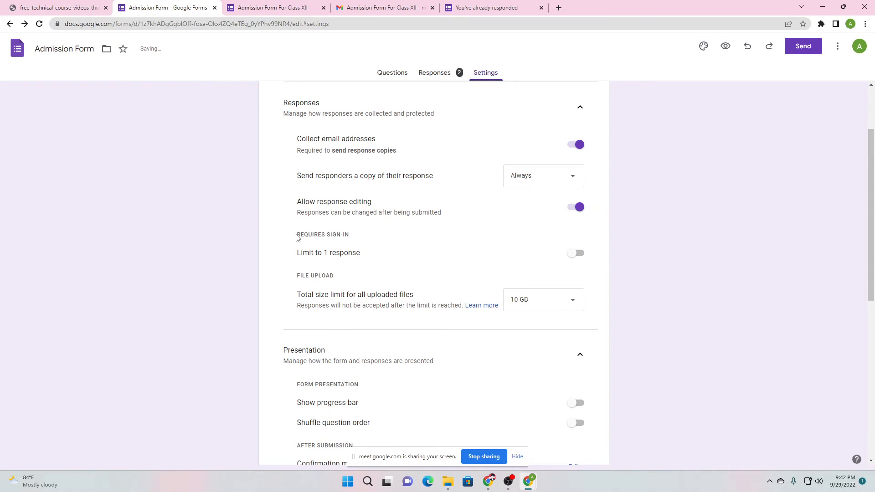
pyautogui.moveTo(297, 236); pyautogui.dragTo(350, 235)
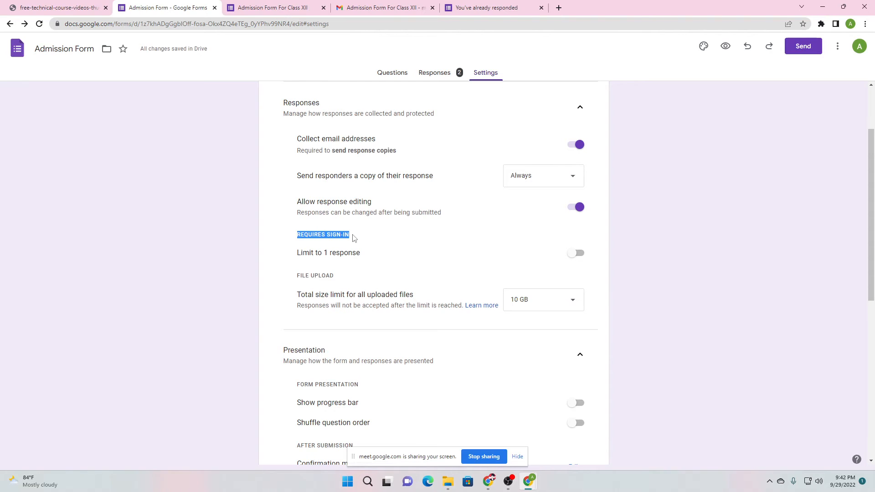
pyautogui.click(329, 243)
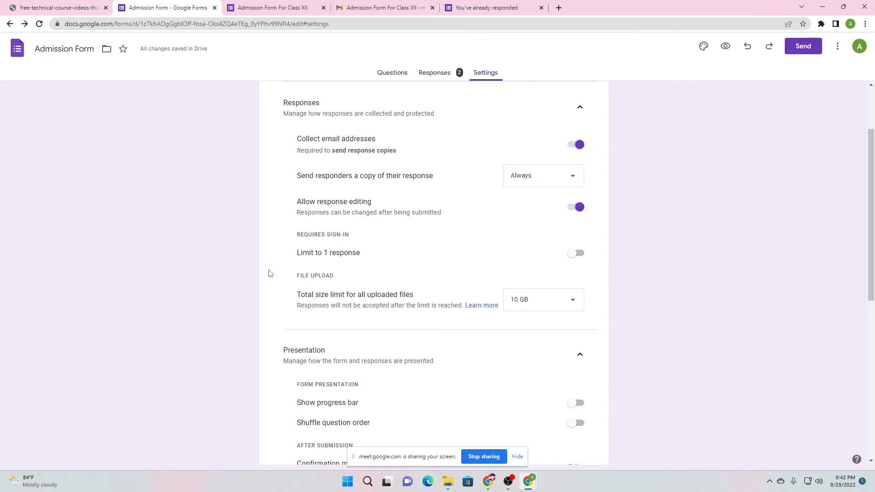
# Check the upload size limit choices, leaving it at 10 GB
pyautogui.scroll(-2, 232, 303)
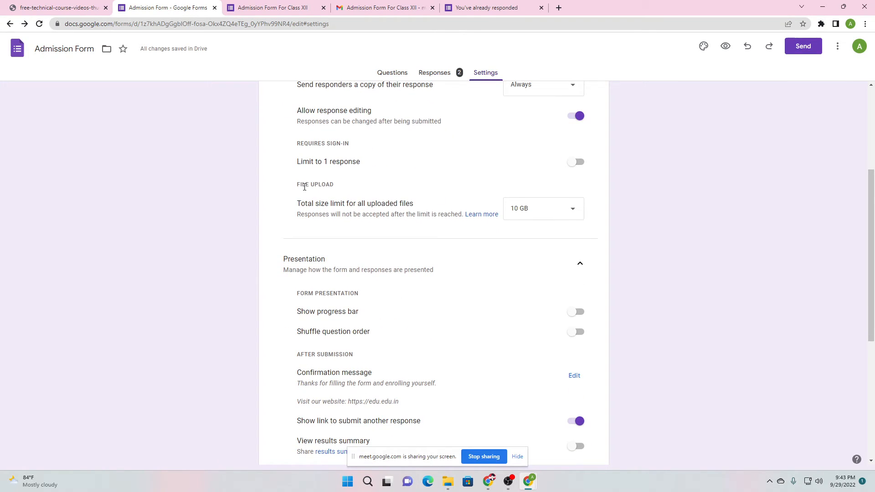
pyautogui.click(551, 210)
pyautogui.click(373, 216)
pyautogui.scroll(-2, 301, 235)
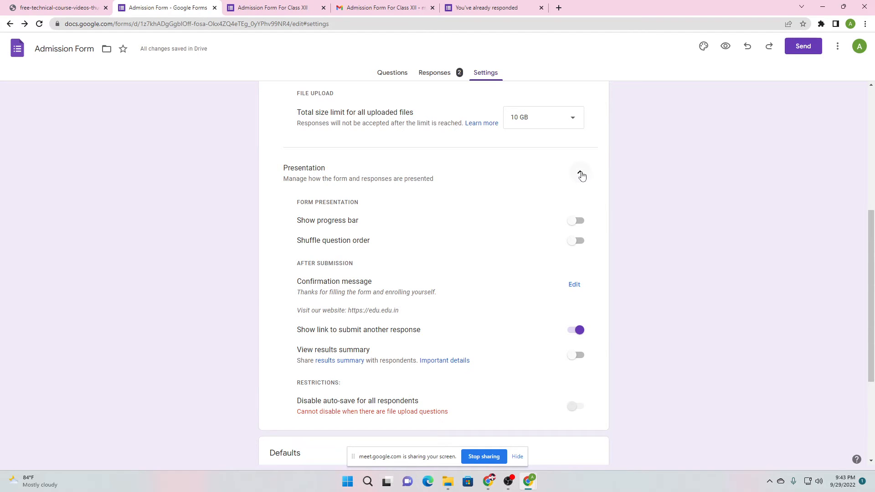
pyautogui.scroll(-2, 330, 184)
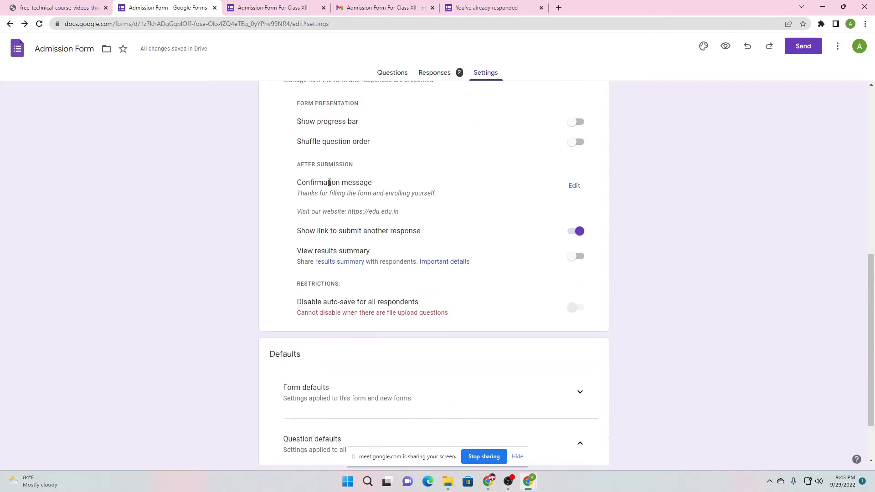
pyautogui.scroll(2, 329, 191)
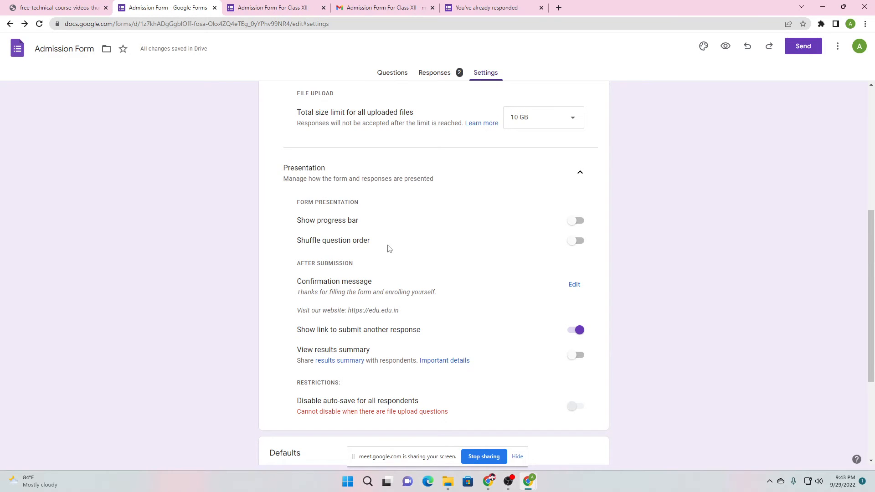
# Read the help article on results summaries, then come back to Settings
pyautogui.scroll(-3, 307, 278)
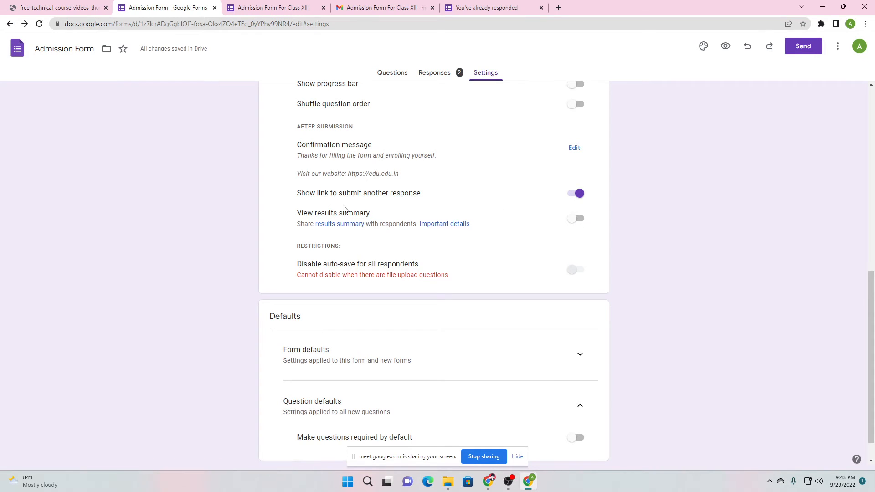
pyautogui.scroll(-1, 299, 238)
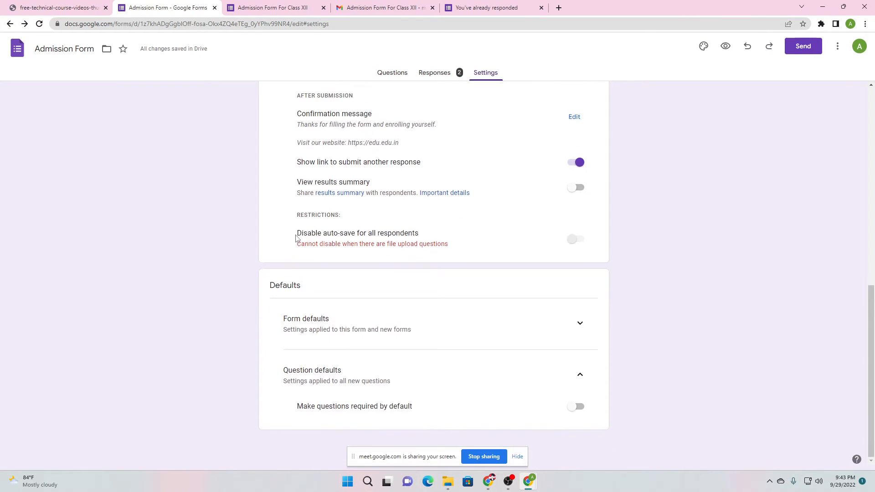
pyautogui.click(443, 194)
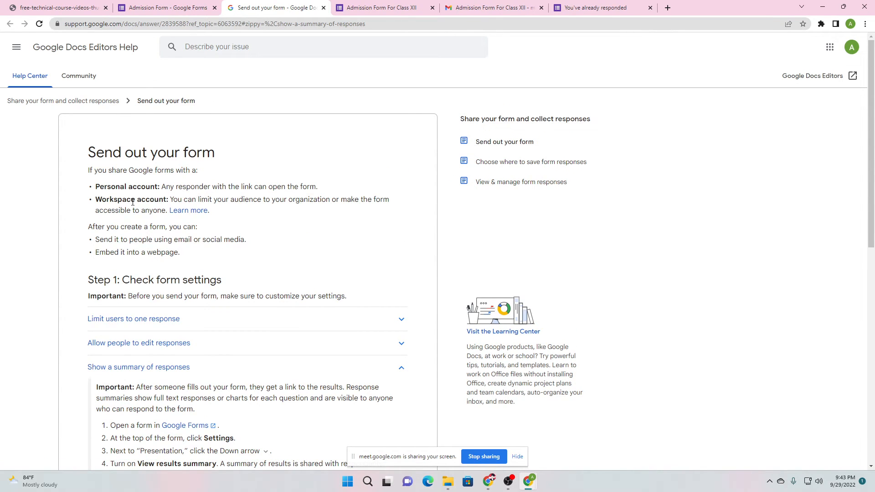
pyautogui.click(193, 7)
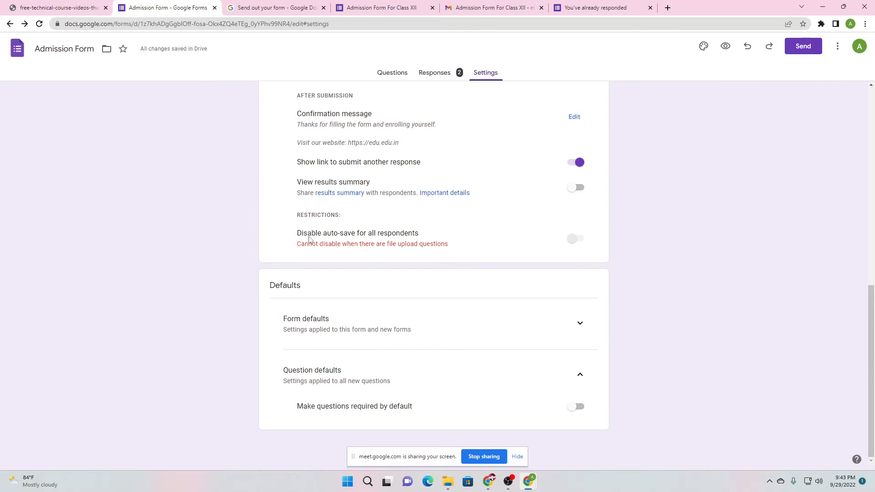
# Expand Form defaults, review them, and go back to the Questions tab
pyautogui.click(579, 324)
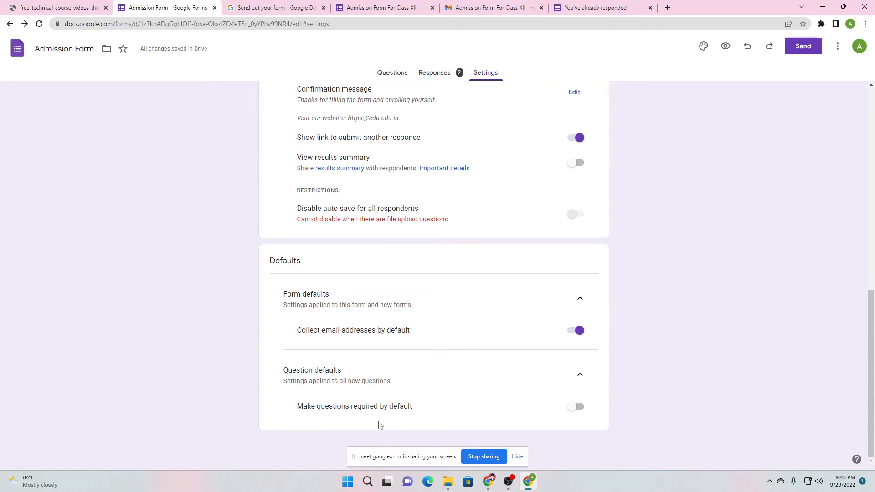
pyautogui.scroll(20, 436, 413)
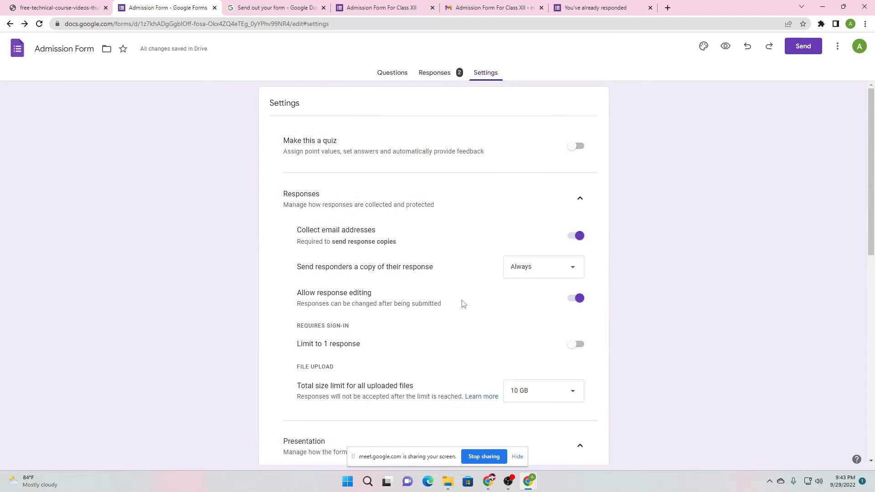
pyautogui.scroll(-11, 435, 234)
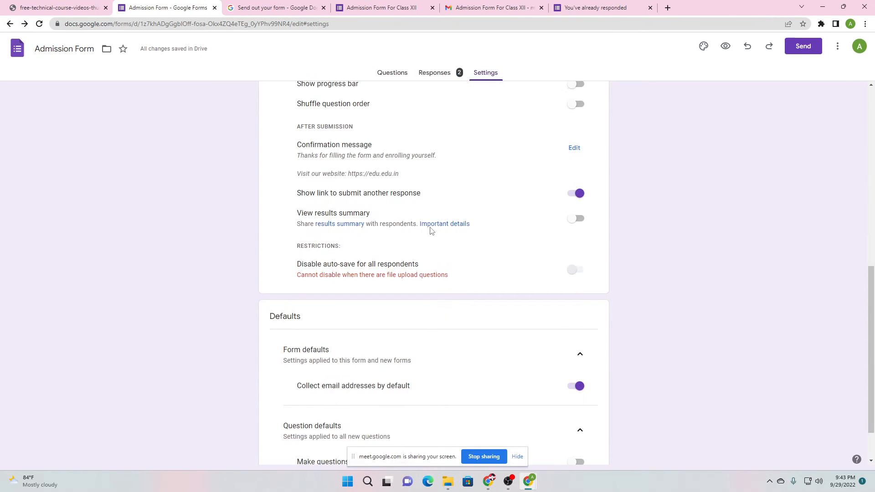
pyautogui.scroll(11, 440, 310)
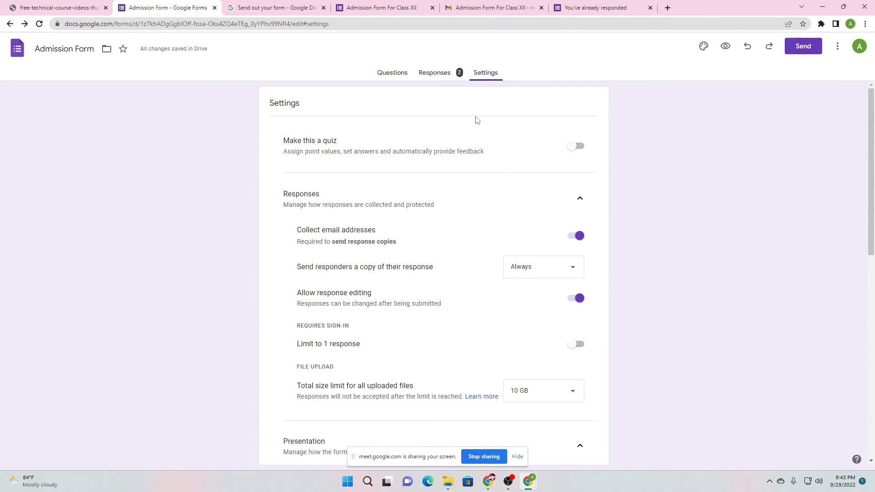
pyautogui.scroll(-1, 551, 182)
pyautogui.scroll(-8, 548, 227)
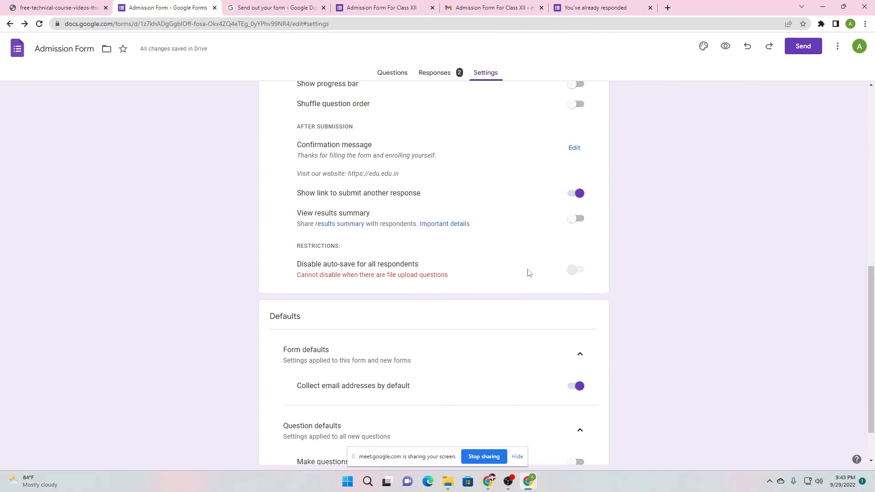
pyautogui.scroll(-1, 524, 285)
pyautogui.scroll(6, 497, 237)
pyautogui.scroll(4, 472, 173)
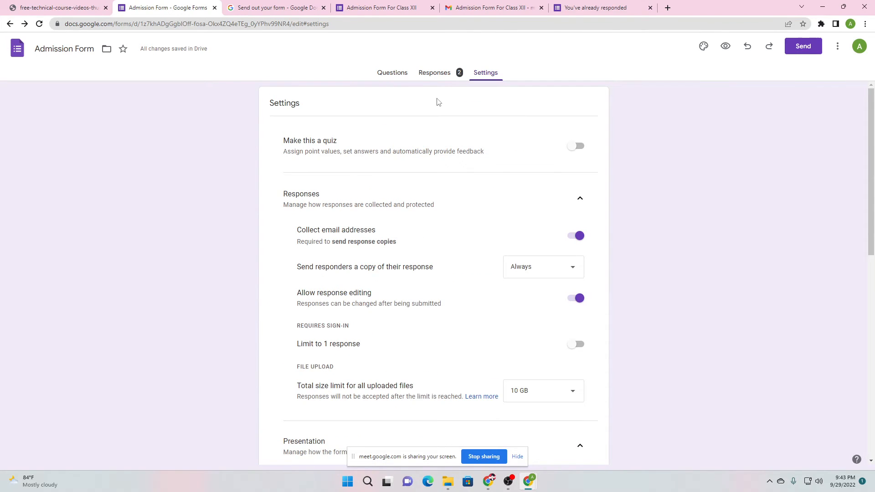
pyautogui.click(400, 76)
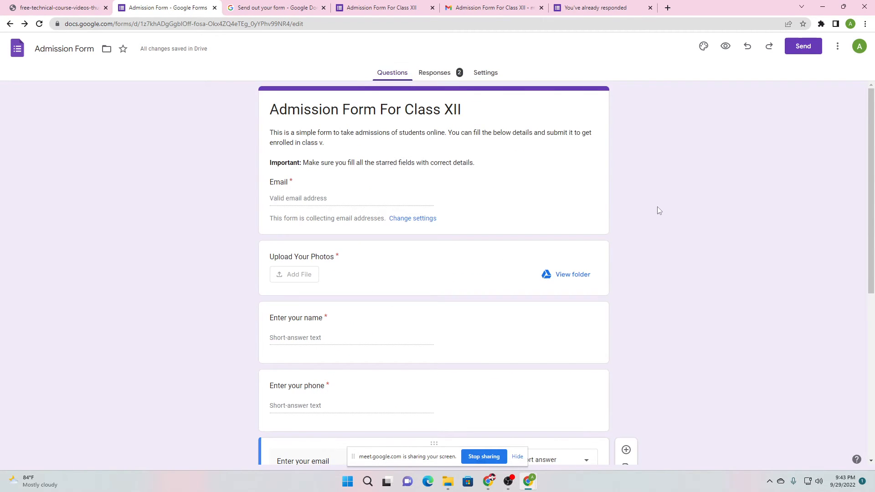
# Bring the Google Meet call back on screen
pyautogui.moveTo(486, 487)
pyautogui.click(459, 439)
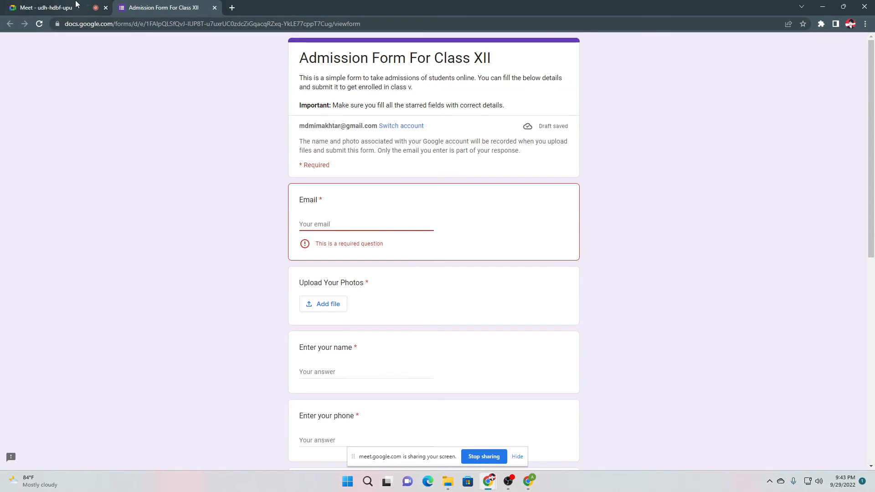
pyautogui.click(51, 8)
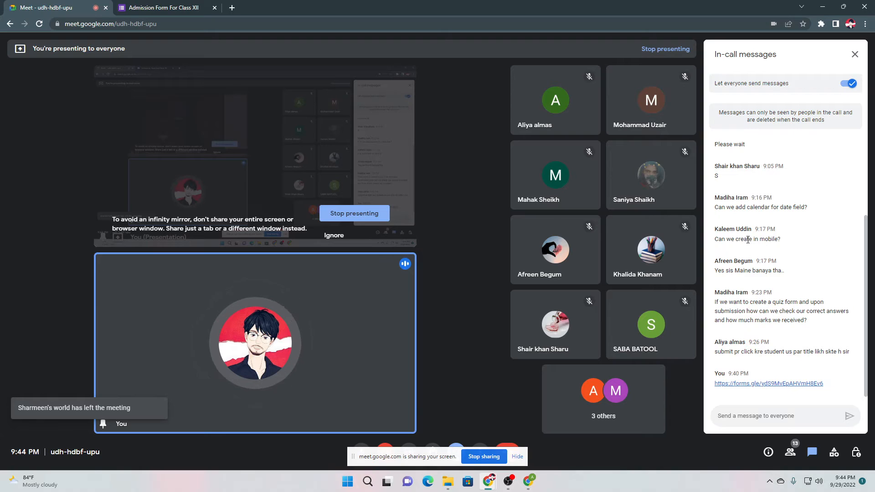
# Highlight the chat questions about mobile use, quiz answers, quiz marks and submit titles
pyautogui.moveTo(760, 240)
pyautogui.mouseDown()
pyautogui.moveTo(746, 239)
pyautogui.moveTo(777, 240)
pyautogui.mouseUp()
pyautogui.click(793, 245)
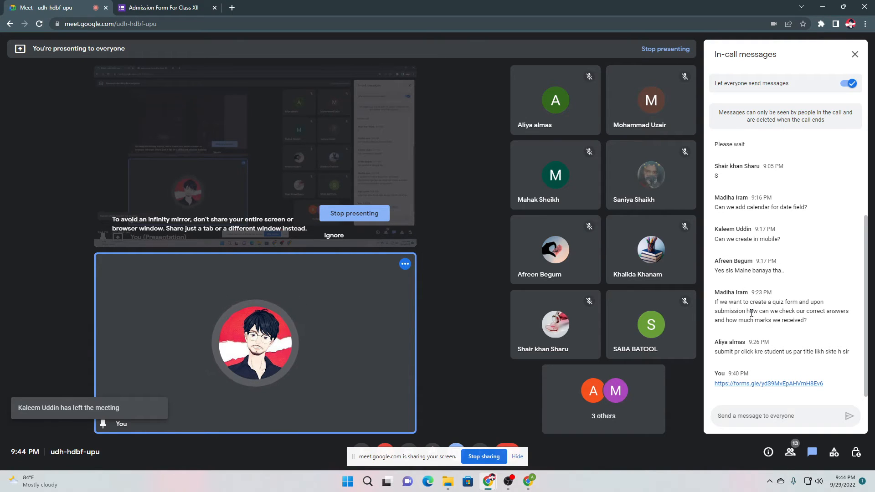
pyautogui.moveTo(752, 313); pyautogui.dragTo(786, 311)
pyautogui.click(824, 314)
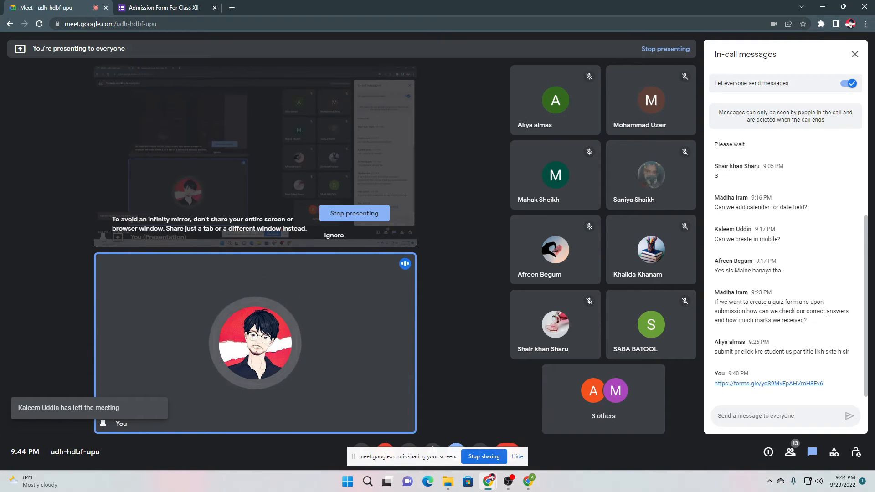
pyautogui.moveTo(729, 319); pyautogui.dragTo(788, 320)
pyautogui.click(807, 323)
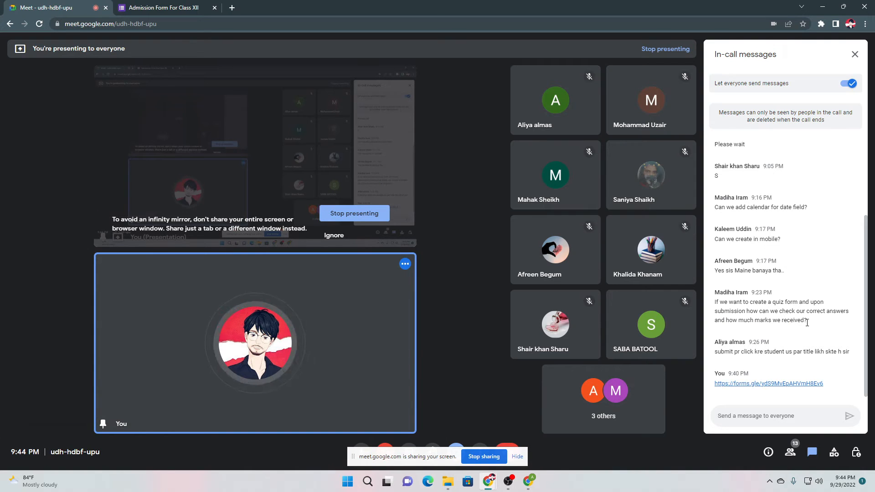
pyautogui.moveTo(739, 352); pyautogui.dragTo(784, 352)
pyautogui.click(794, 354)
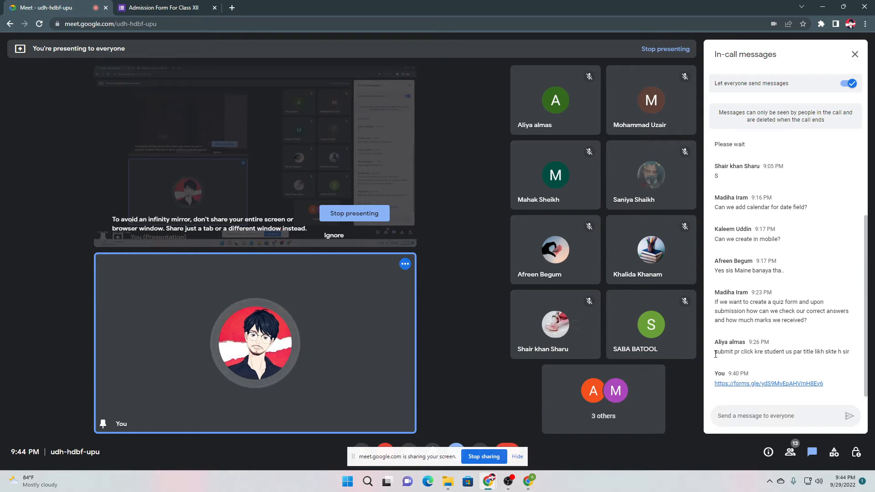
# Highlight the word 'submit' in a chat message, then return to the Admission Form editor
pyautogui.moveTo(716, 355); pyautogui.dragTo(734, 354)
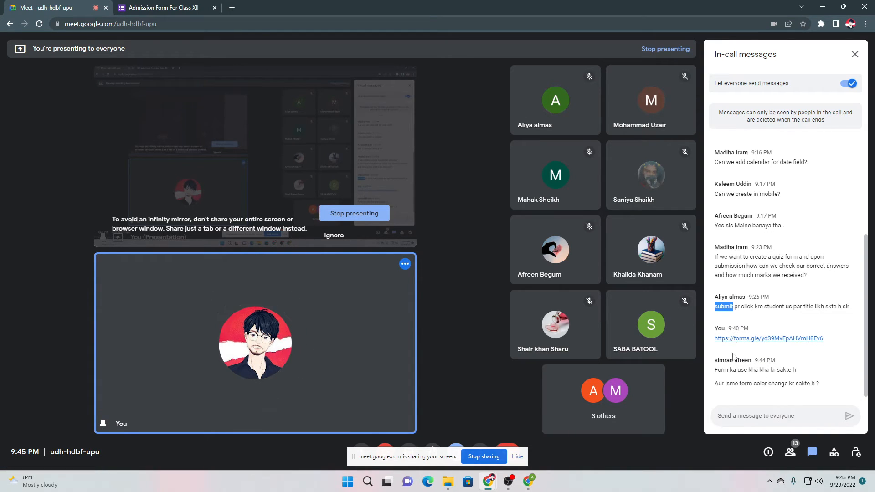
pyautogui.click(728, 309)
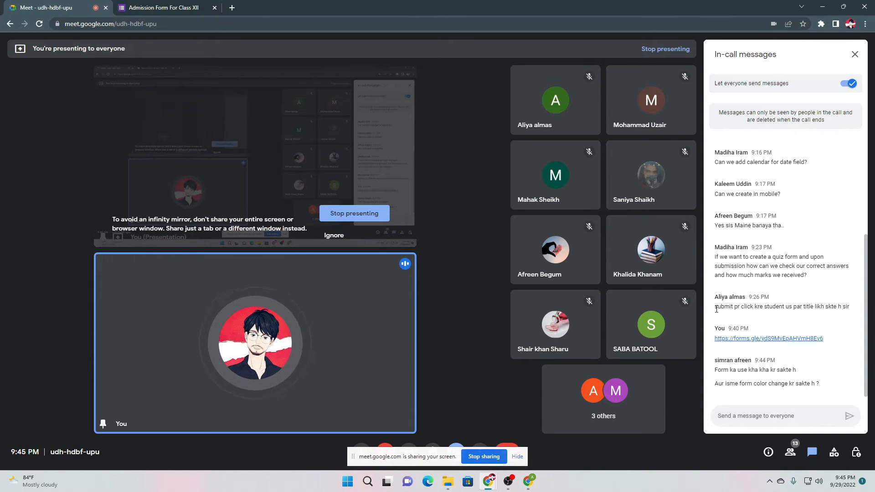
pyautogui.moveTo(715, 307); pyautogui.dragTo(841, 309)
pyautogui.click(841, 309)
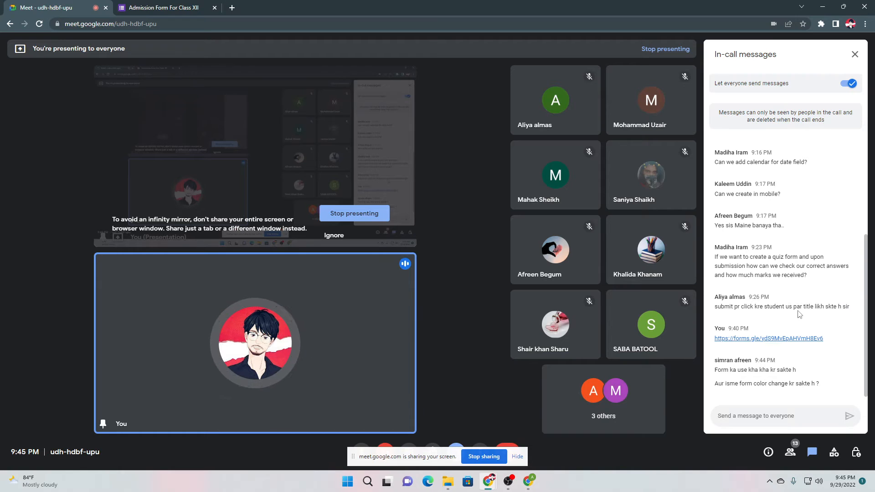
pyautogui.click(528, 481)
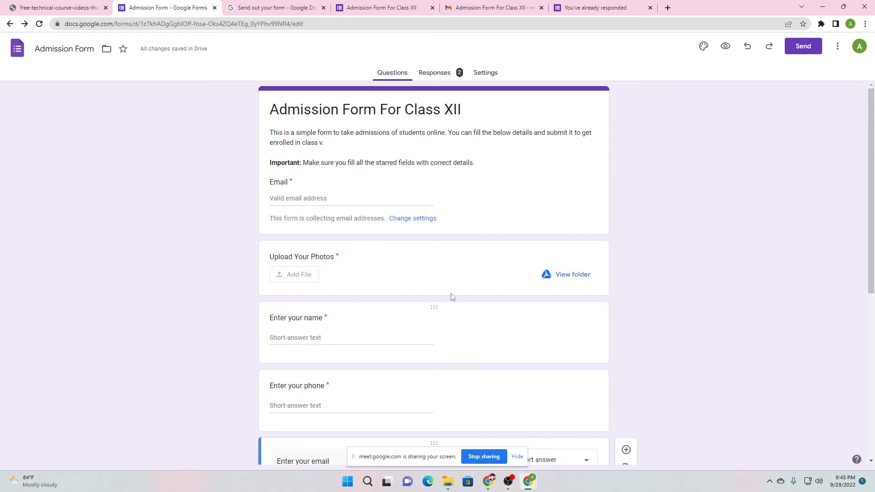
# In Customise theme, set the header font to Comic Sans MS
pyautogui.scroll(7, 188, 191)
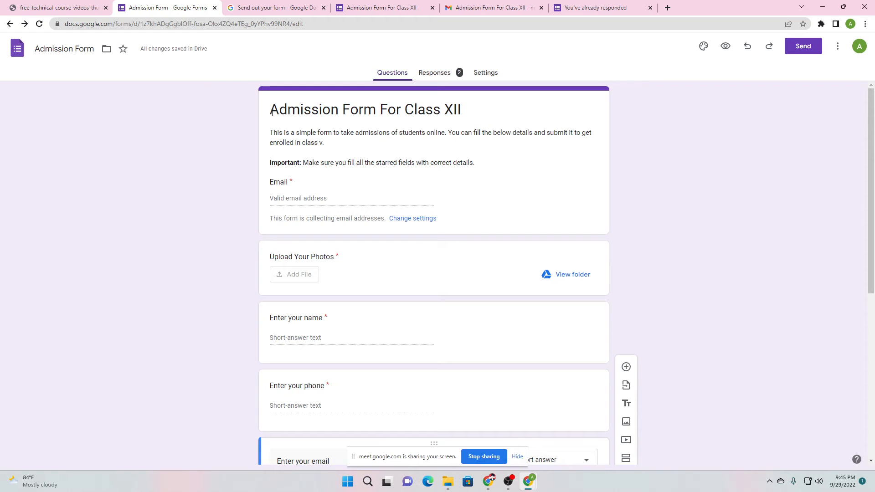
pyautogui.scroll(-2, 303, 244)
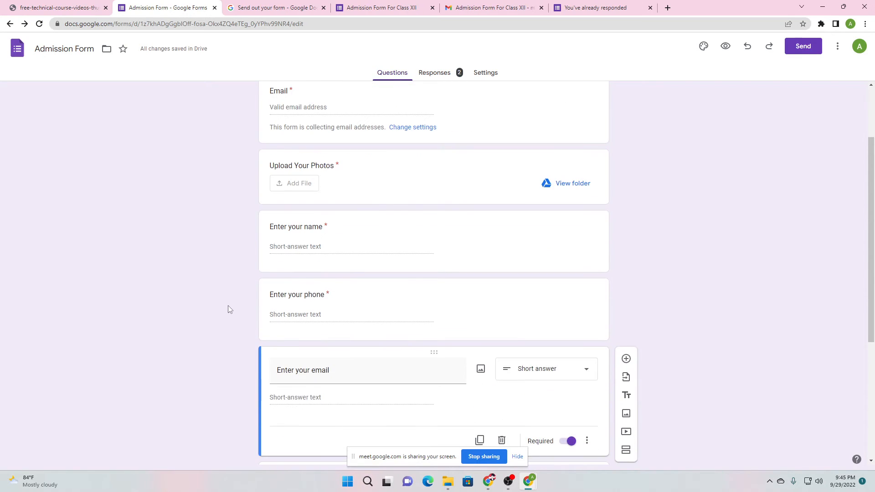
pyautogui.scroll(2, 229, 304)
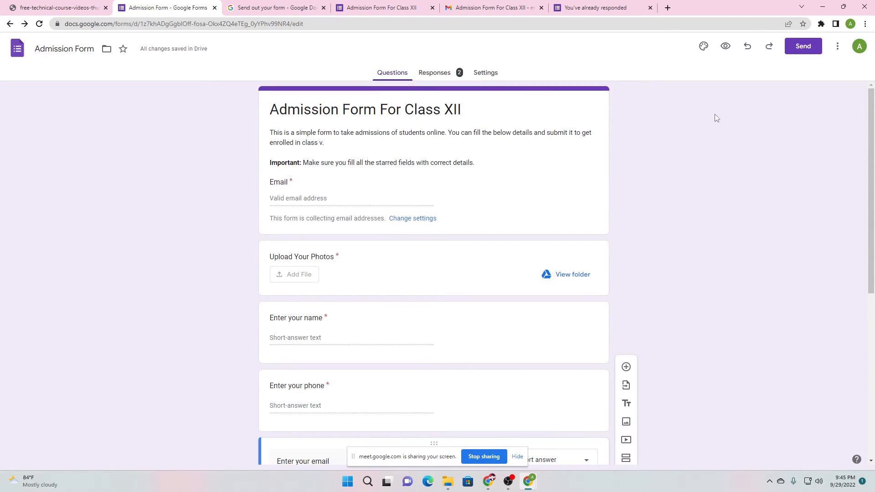
pyautogui.click(705, 47)
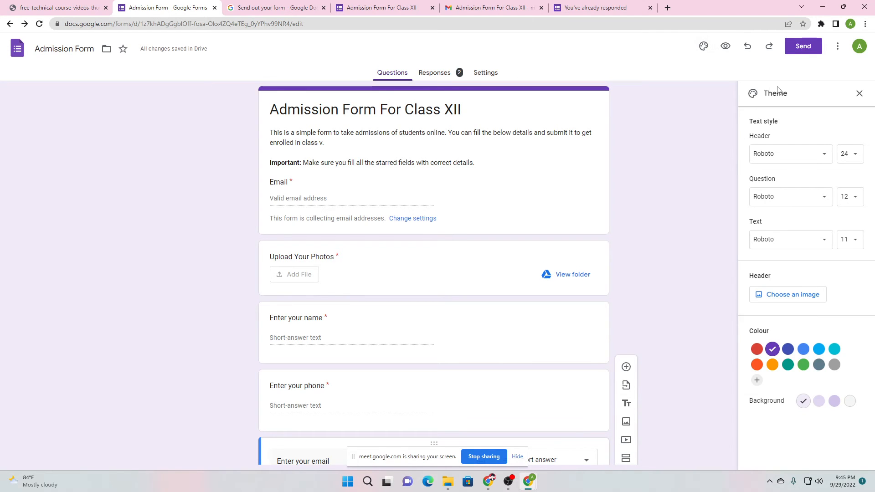
pyautogui.click(777, 154)
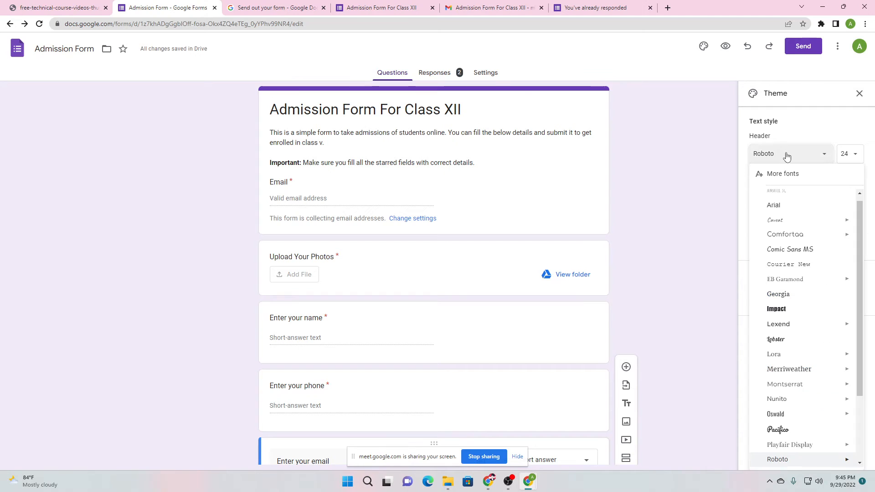
pyautogui.scroll(-3, 801, 310)
pyautogui.scroll(2, 801, 310)
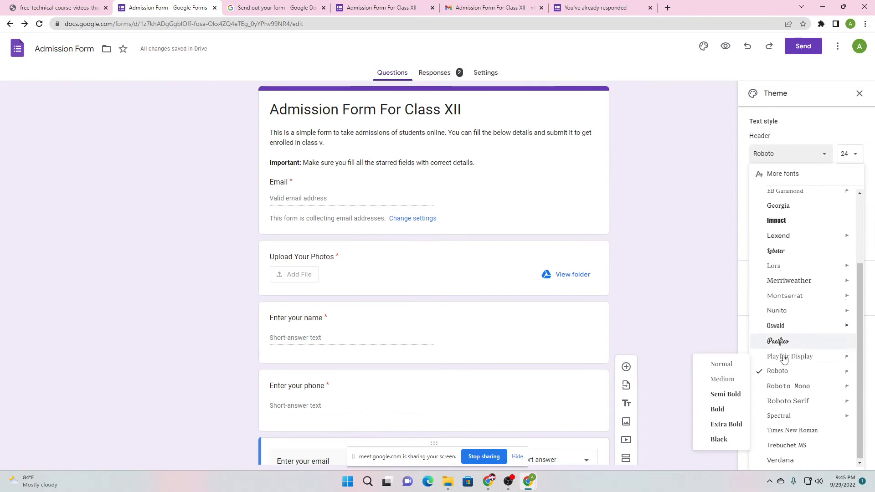
pyautogui.scroll(-2, 776, 315)
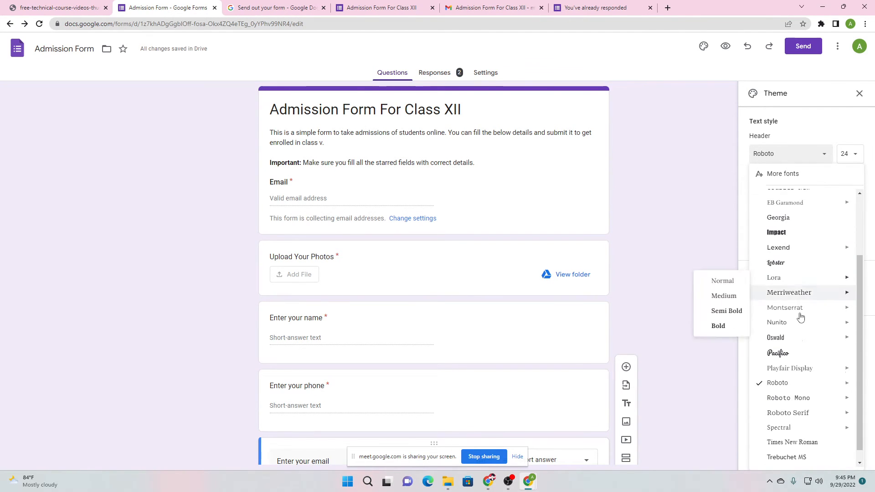
pyautogui.moveTo(782, 389)
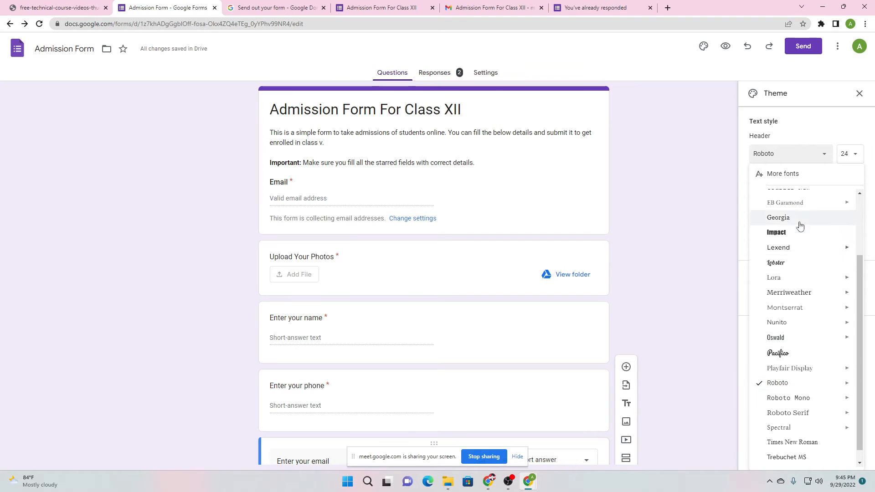
pyautogui.scroll(4, 799, 226)
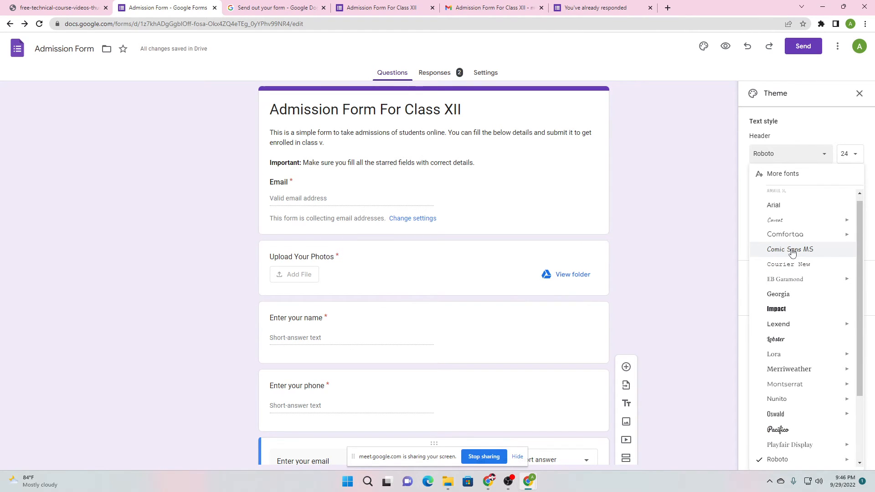
pyautogui.click(792, 251)
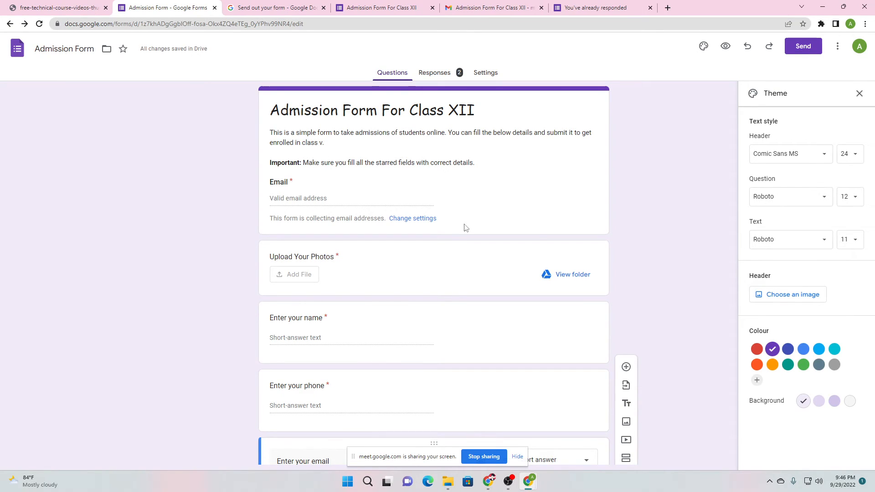
# Set the question font to Oswald and the body text font to Merriweather
pyautogui.click(784, 198)
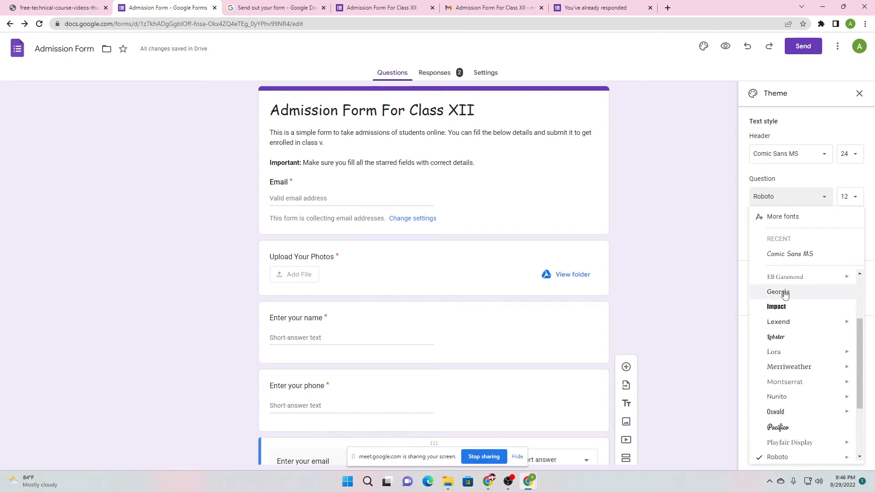
pyautogui.moveTo(793, 355)
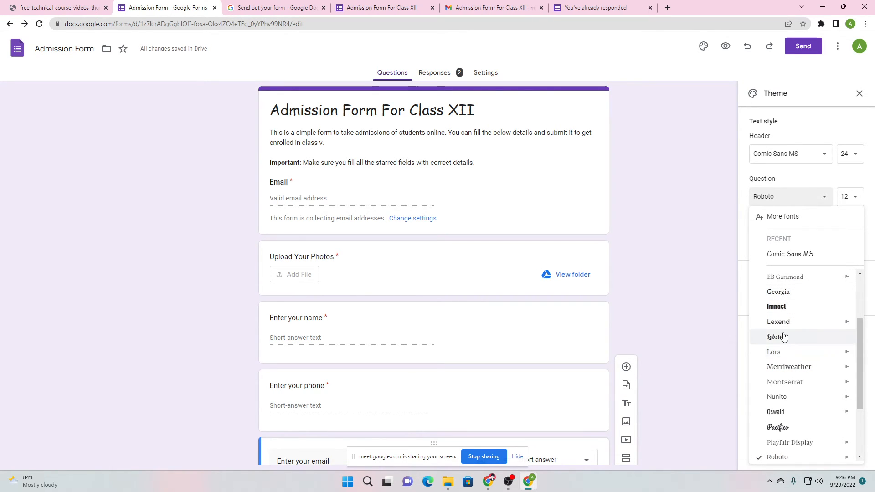
pyautogui.click(790, 418)
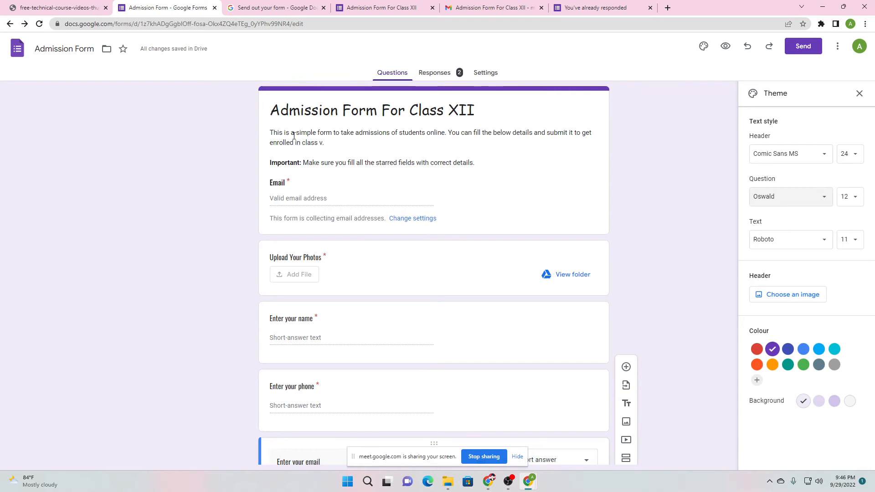
pyautogui.click(802, 246)
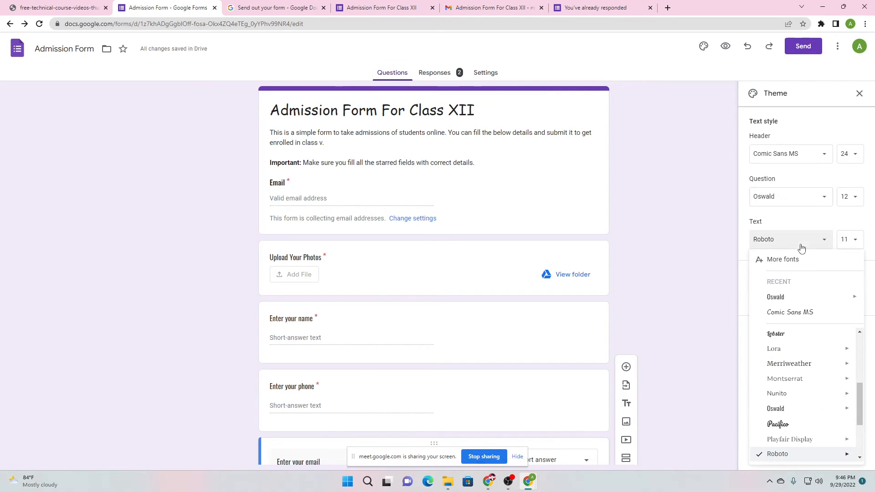
pyautogui.click(789, 365)
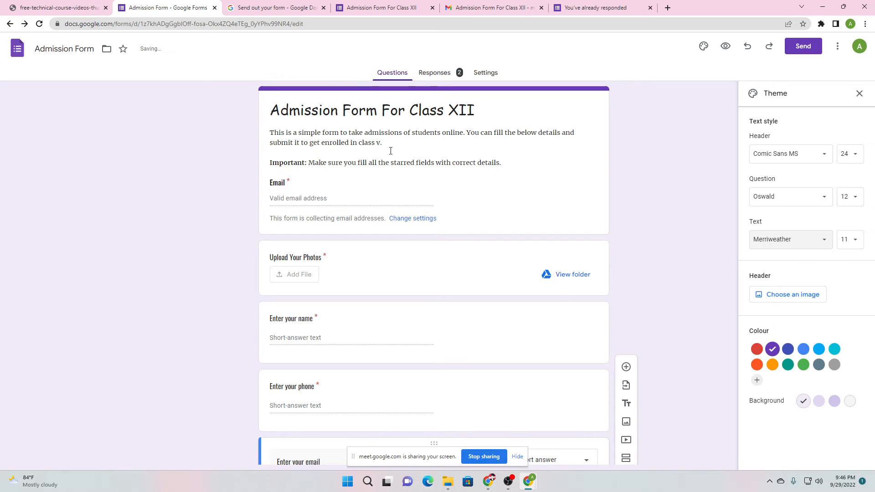
# Keep the header size at 24 and the question size at 12
pyautogui.click(849, 154)
pyautogui.click(851, 155)
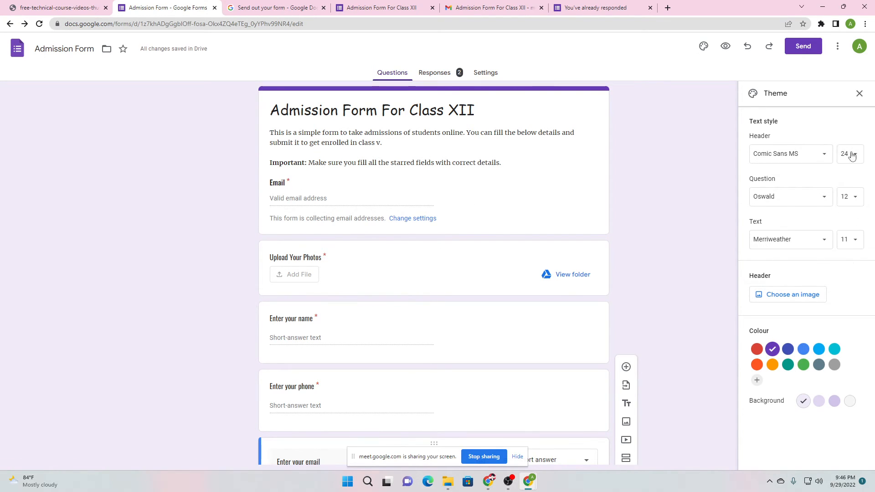
pyautogui.click(848, 197)
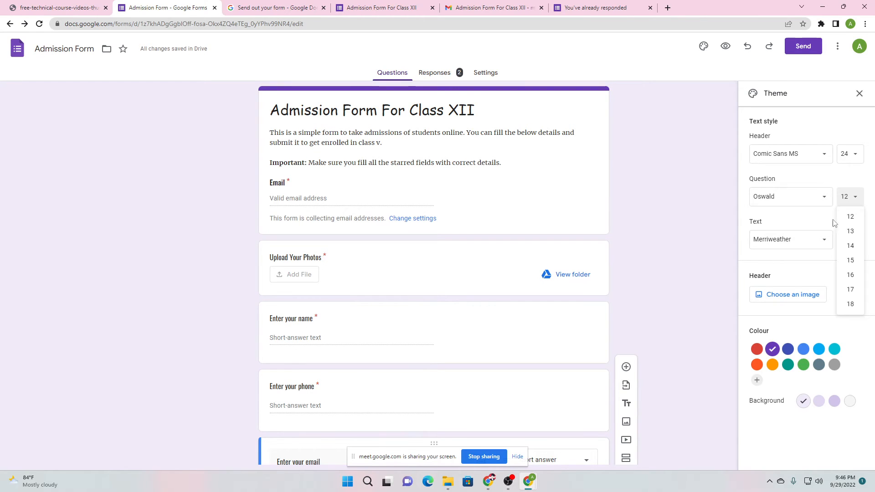
pyautogui.click(849, 196)
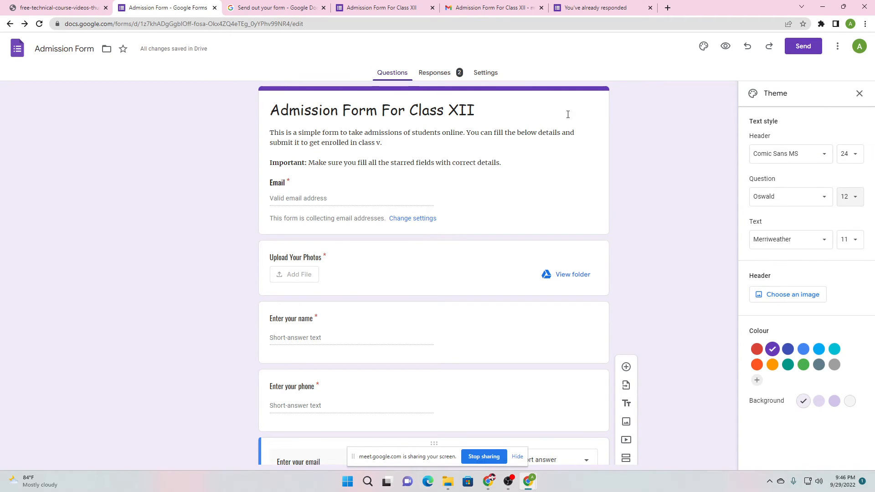
# Browse the Illustrations, Birthday, Food and dining, and Party header images
pyautogui.click(793, 295)
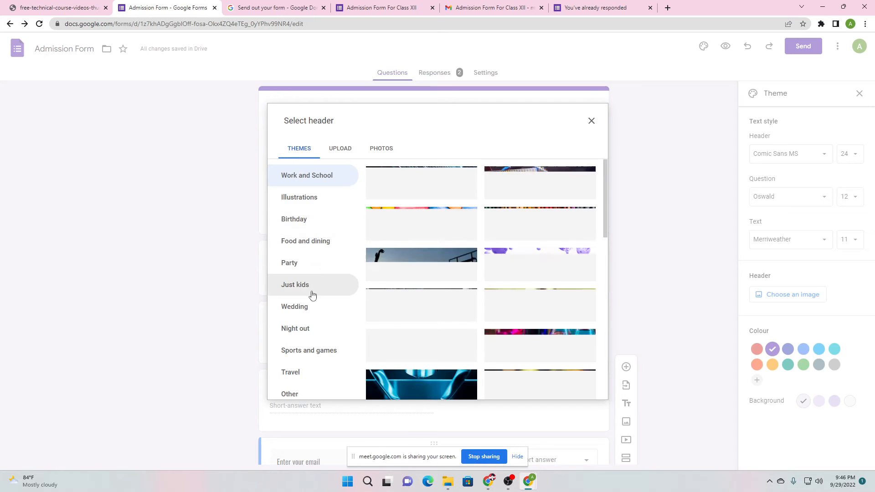
pyautogui.scroll(-1, 482, 228)
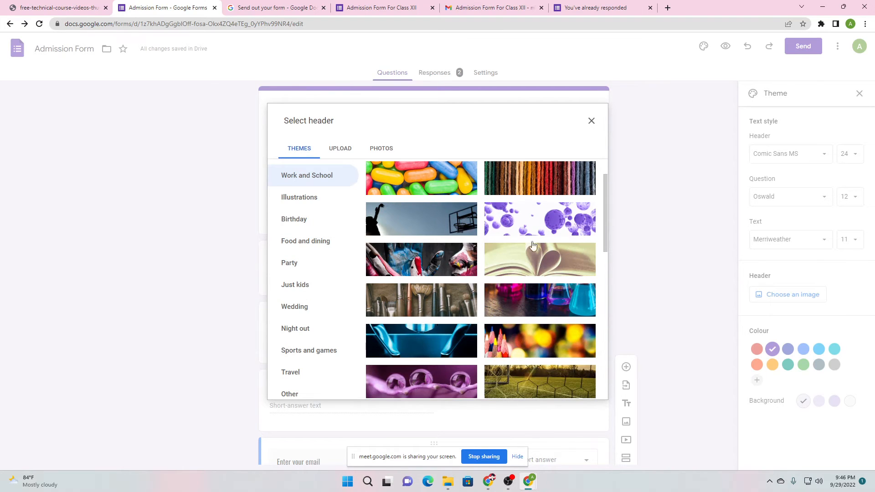
pyautogui.scroll(-2, 502, 255)
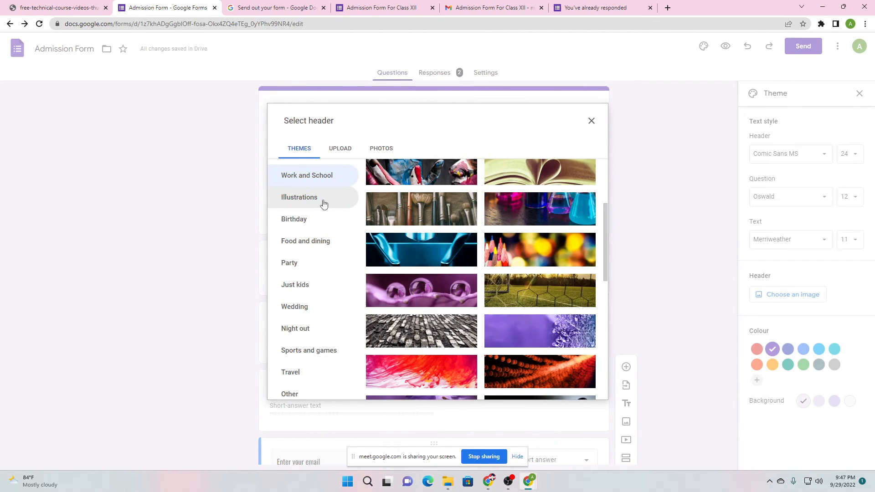
pyautogui.click(326, 200)
pyautogui.scroll(-2, 397, 271)
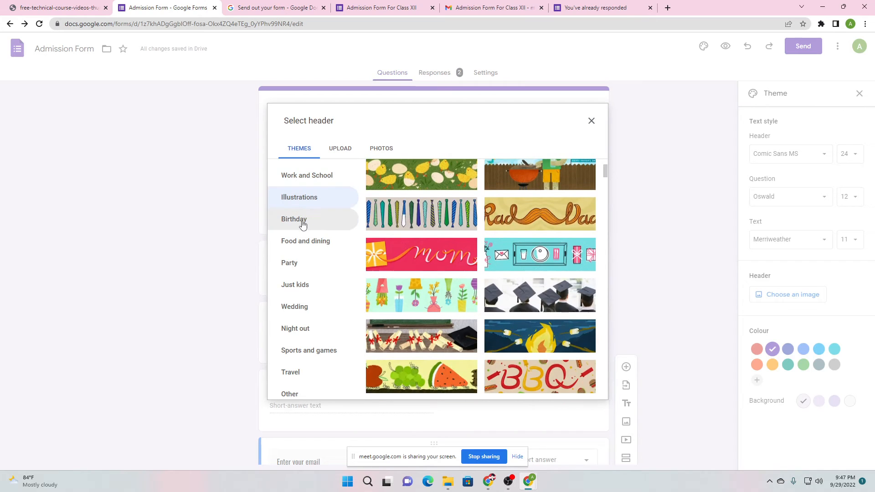
pyautogui.click(303, 224)
pyautogui.scroll(-2, 305, 233)
pyautogui.click(315, 241)
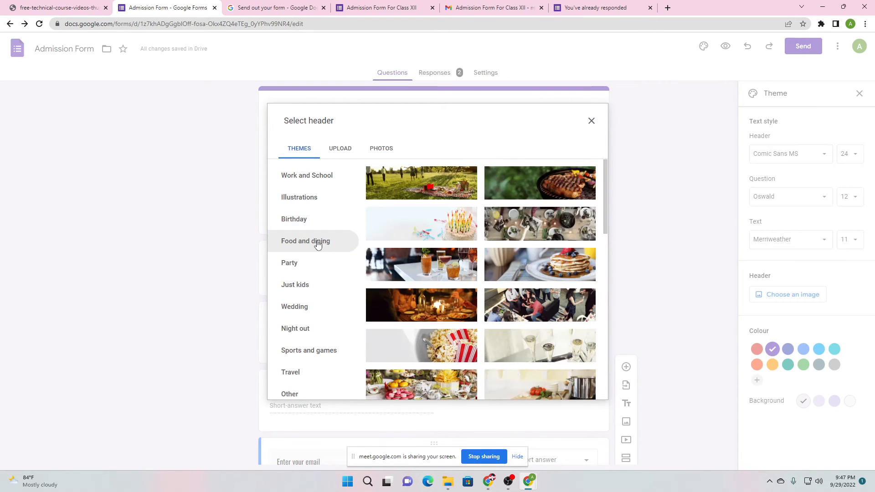
pyautogui.scroll(-2, 555, 210)
pyautogui.click(299, 271)
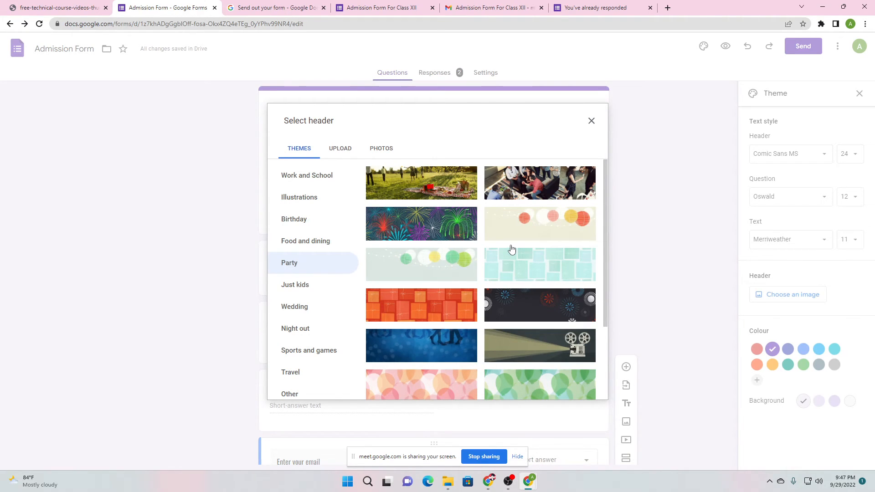
# View the Just kids, Wedding and Sports and games headers, then move to Upload
pyautogui.click(303, 288)
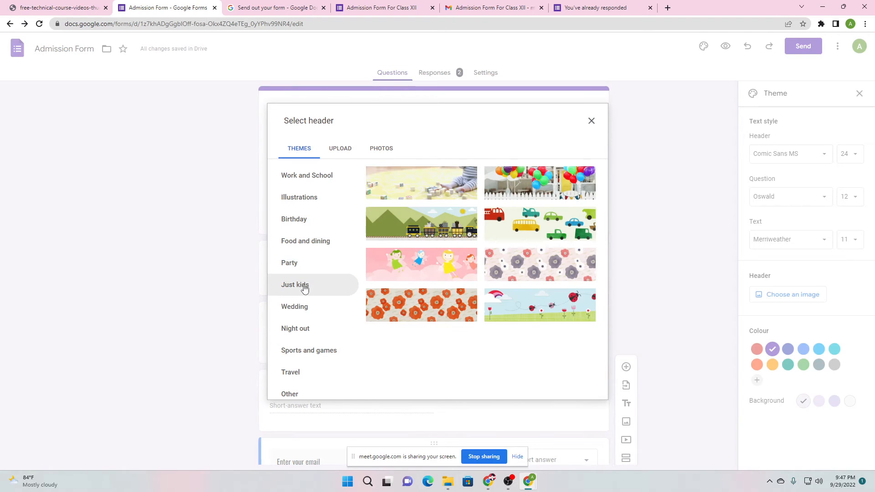
pyautogui.click(307, 314)
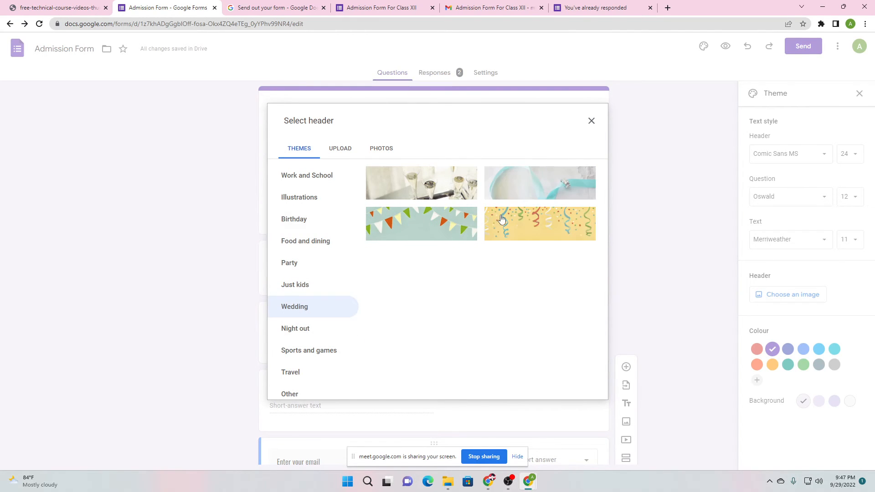
pyautogui.click(318, 351)
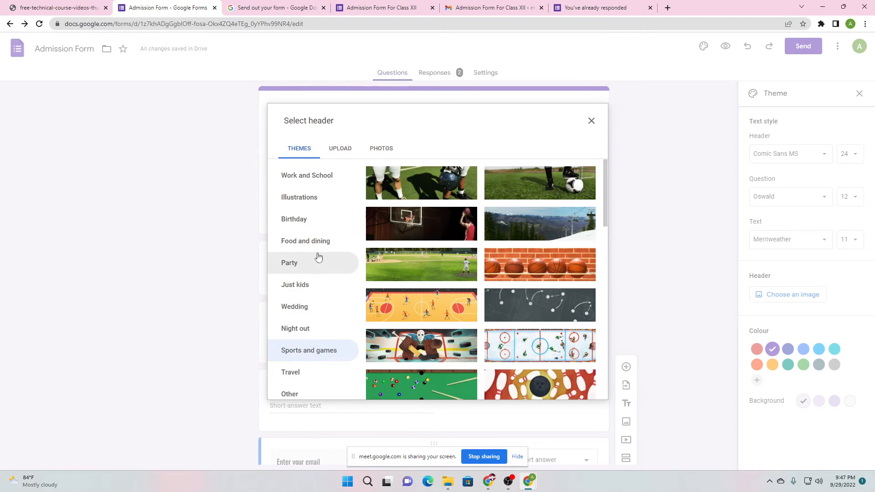
pyautogui.click(346, 152)
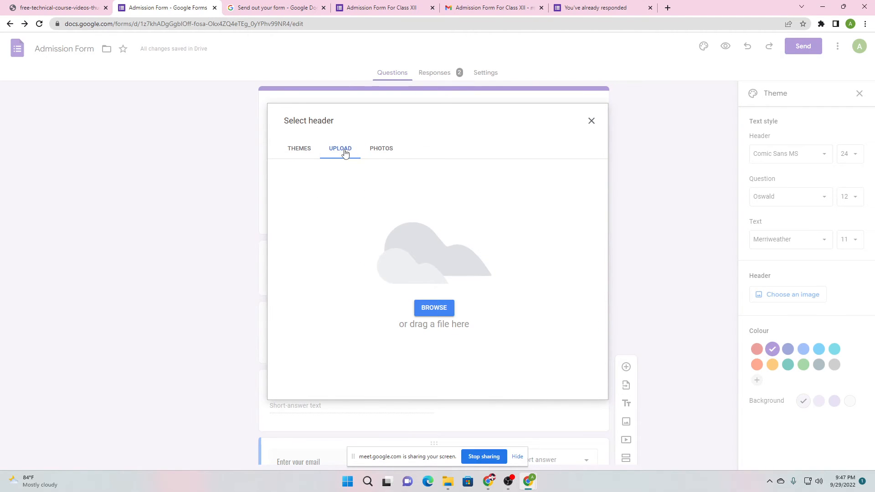
# Upload the Google Forms course thumbnail from Downloads as the header, cropping to its bottom portion
pyautogui.click(434, 302)
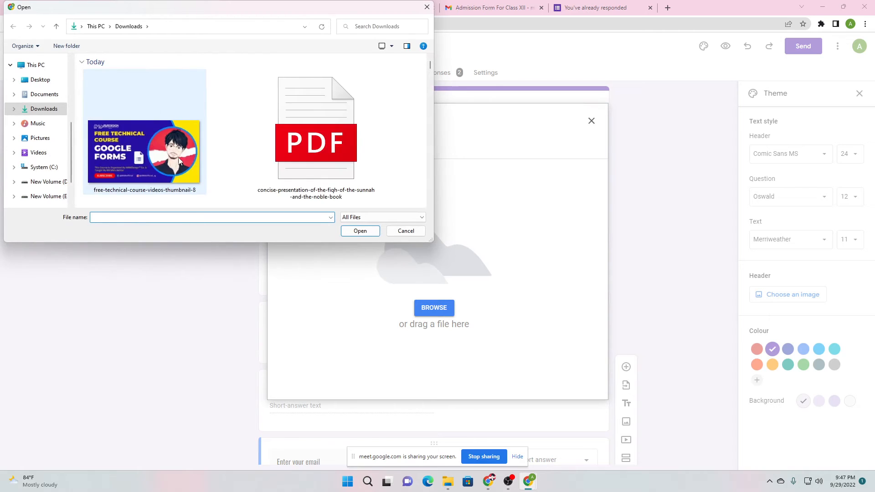
pyautogui.doubleClick(186, 170)
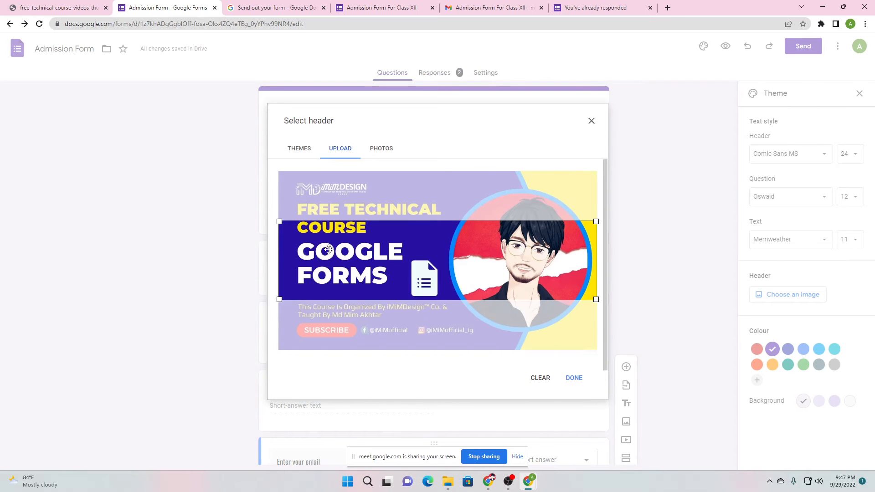
pyautogui.moveTo(350, 231); pyautogui.dragTo(350, 206)
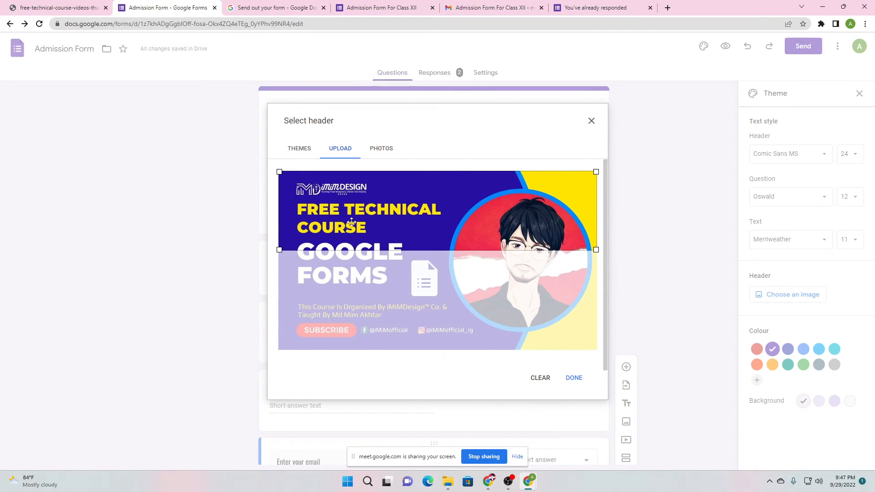
pyautogui.moveTo(397, 220); pyautogui.dragTo(346, 248)
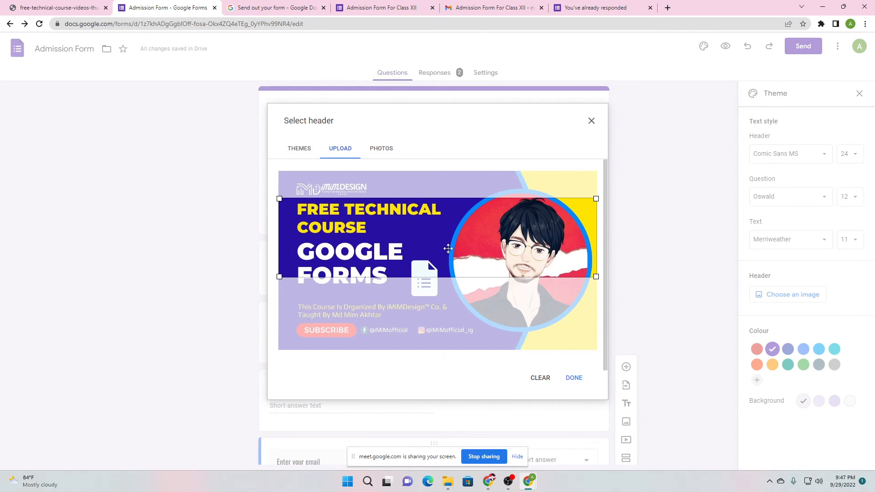
pyautogui.moveTo(448, 248); pyautogui.dragTo(473, 313)
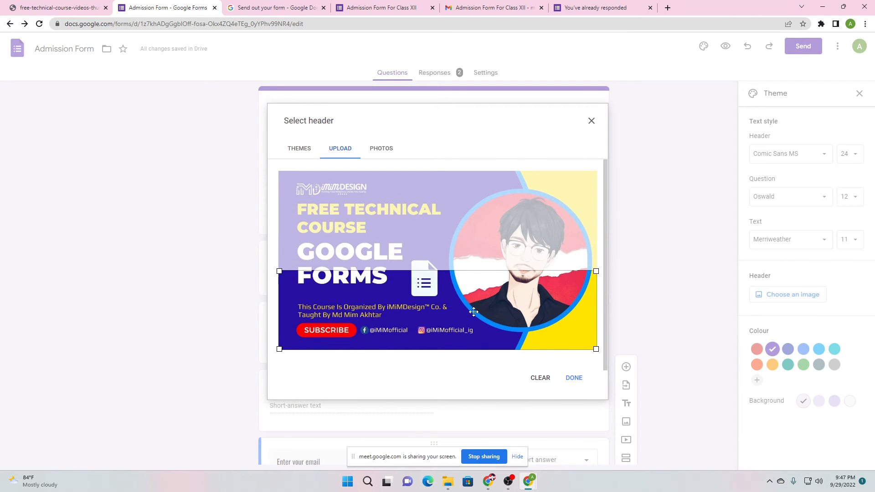
pyautogui.click(574, 378)
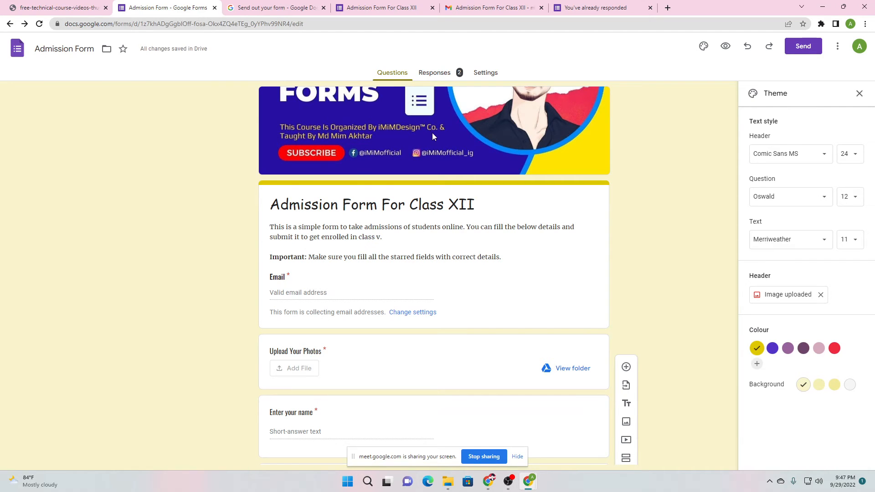
# Add a near-black custom theme colour, #000616, to the colour swatches
pyautogui.scroll(-2, 389, 172)
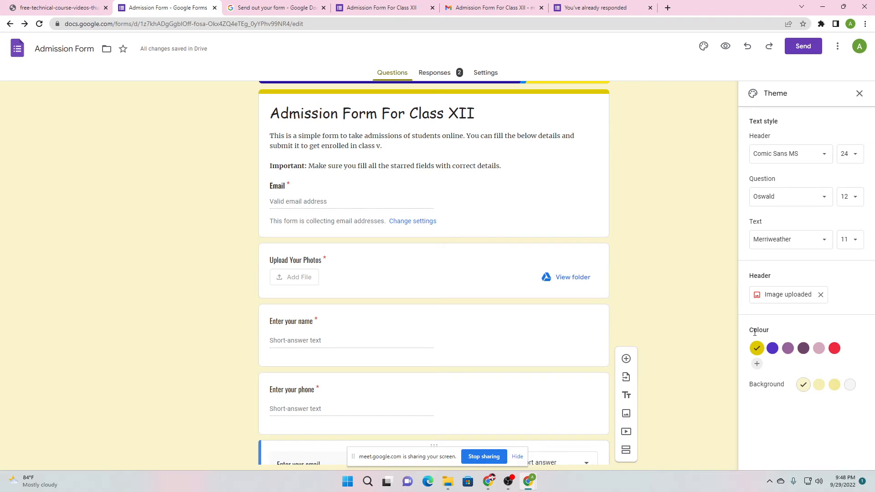
pyautogui.click(774, 349)
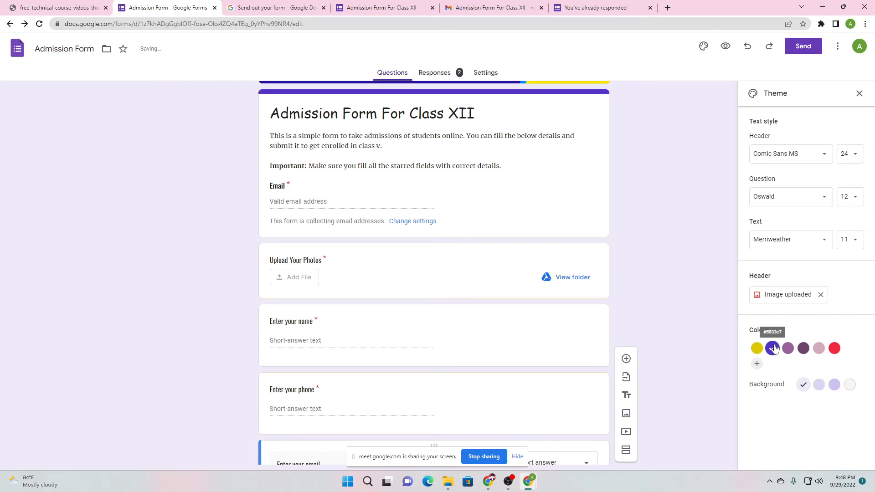
pyautogui.click(804, 350)
pyautogui.click(757, 363)
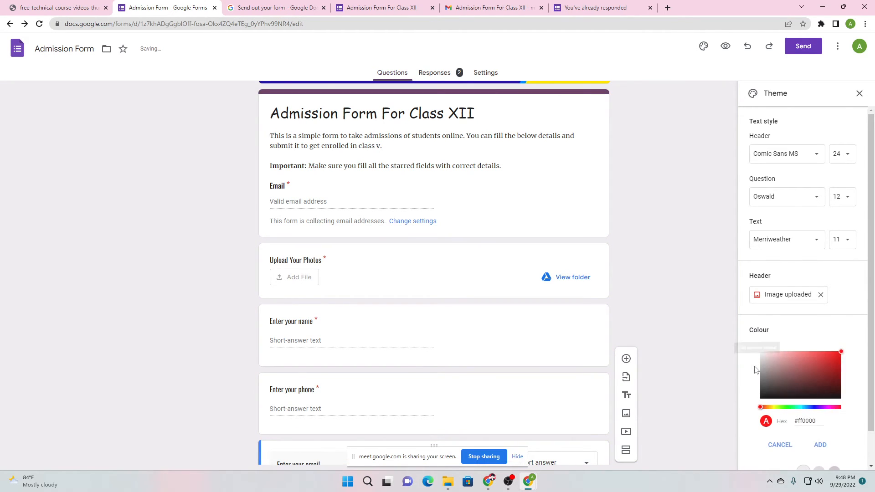
pyautogui.click(839, 352)
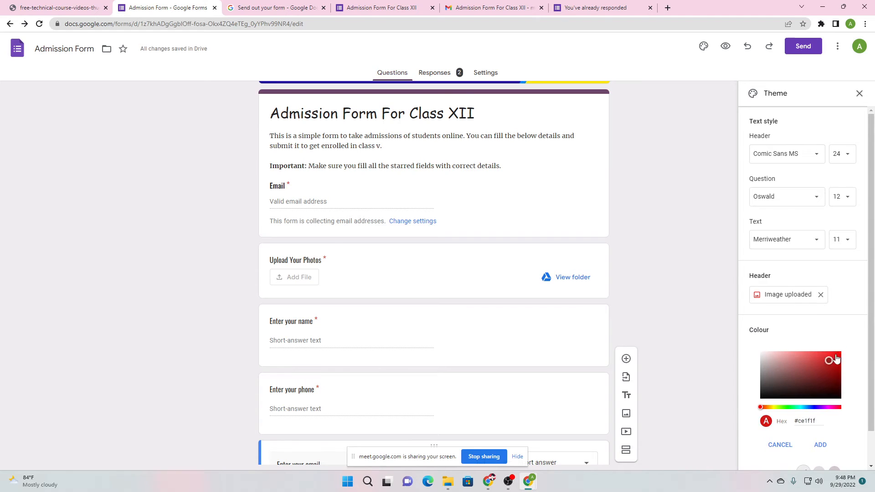
pyautogui.moveTo(833, 364); pyautogui.dragTo(842, 395)
pyautogui.click(831, 390)
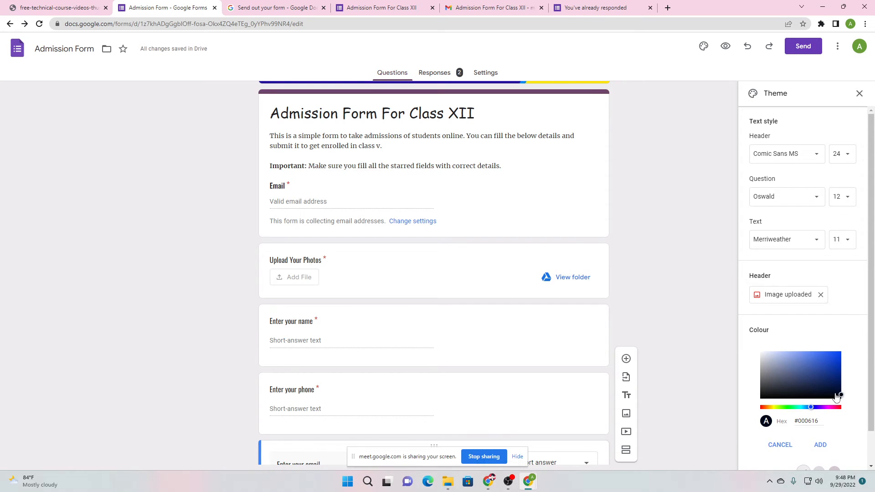
pyautogui.scroll(-1, 834, 401)
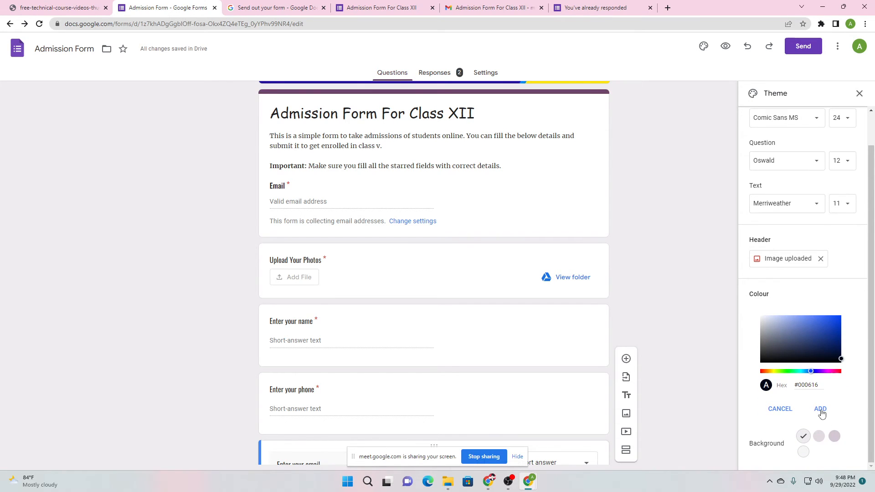
pyautogui.click(821, 410)
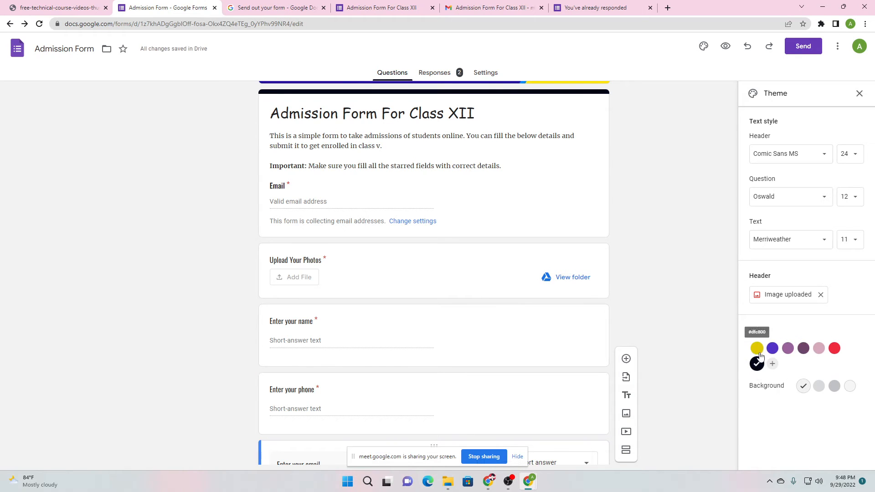
# Keep yellow as the theme colour and set the background to the darkest yellow shade
pyautogui.click(757, 354)
pyautogui.click(772, 352)
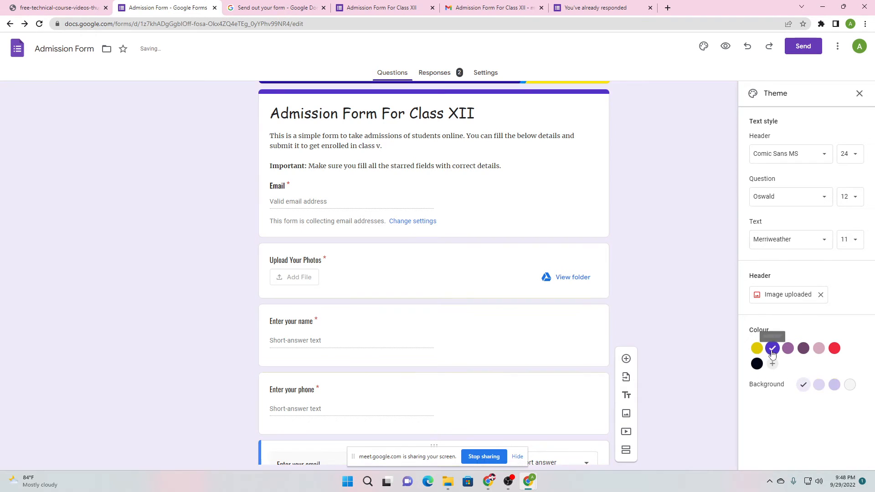
pyautogui.click(758, 364)
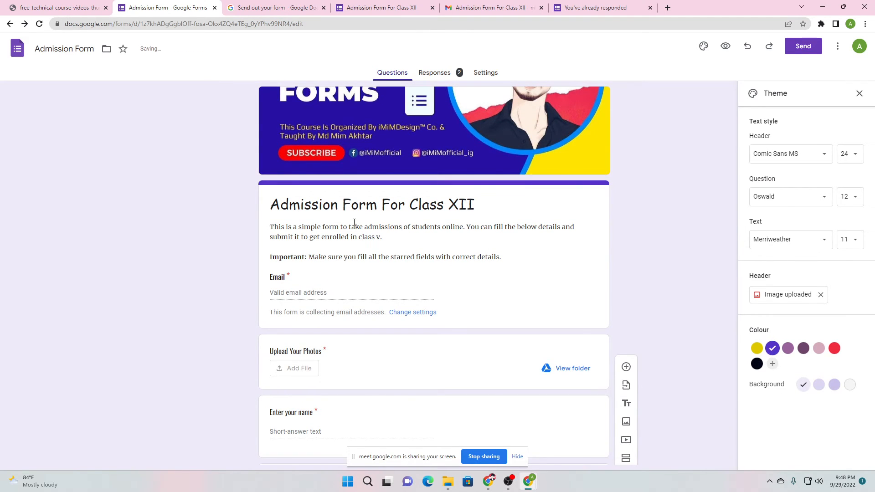
pyautogui.scroll(-5, 229, 220)
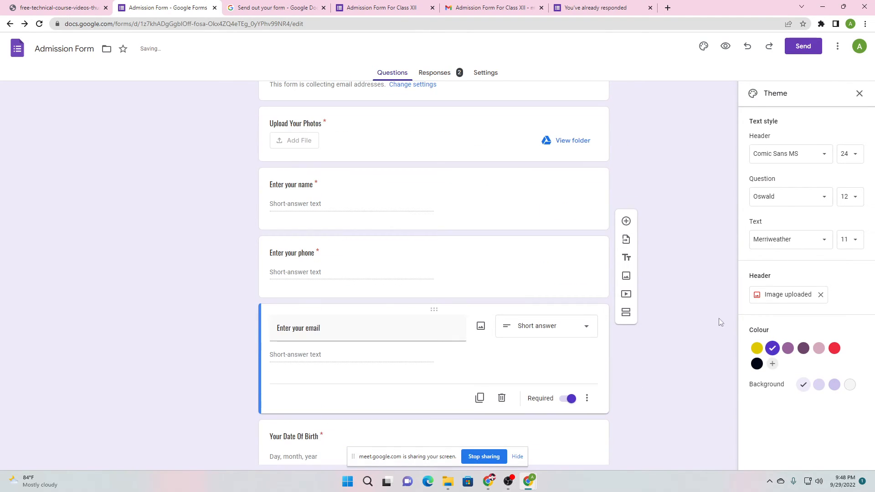
pyautogui.click(756, 349)
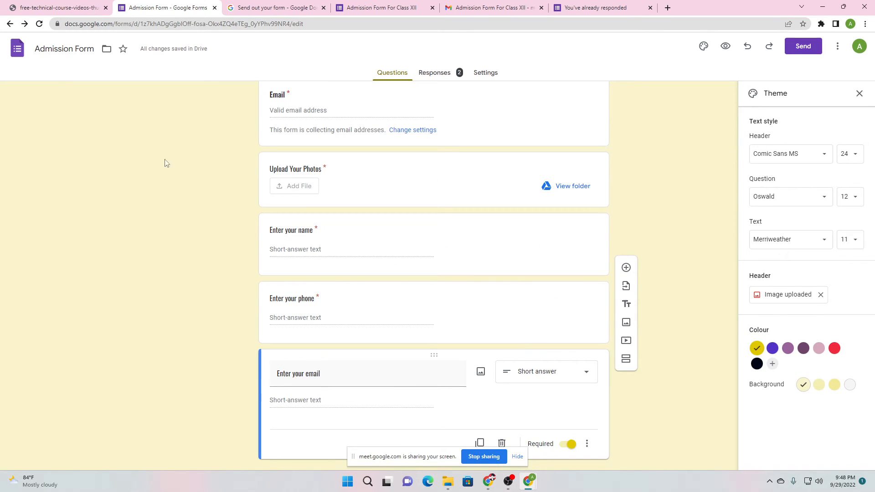
pyautogui.click(850, 385)
pyautogui.click(835, 385)
pyautogui.scroll(4, 586, 296)
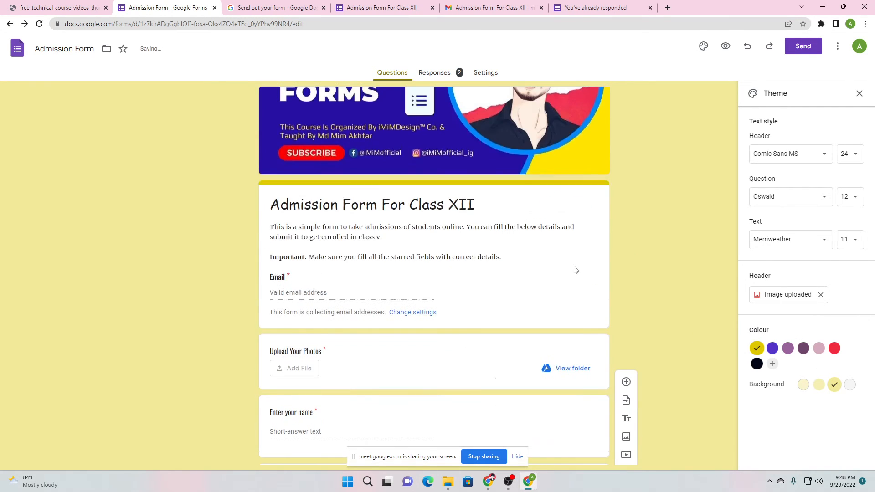
pyautogui.scroll(-1, 283, 283)
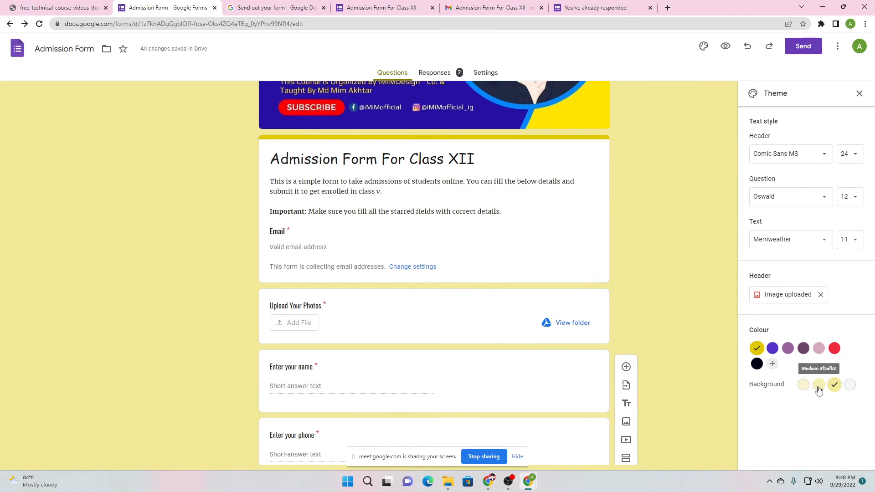
pyautogui.scroll(1, 659, 245)
pyautogui.scroll(-7, 664, 229)
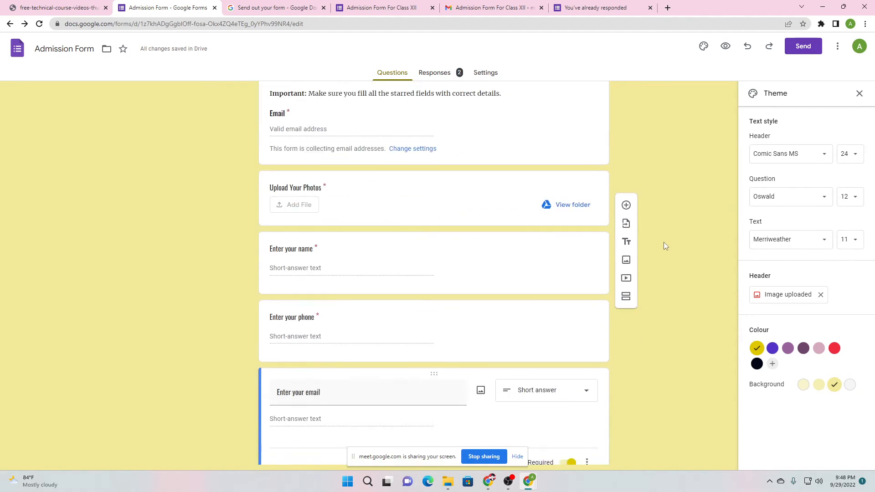
pyautogui.scroll(7, 636, 177)
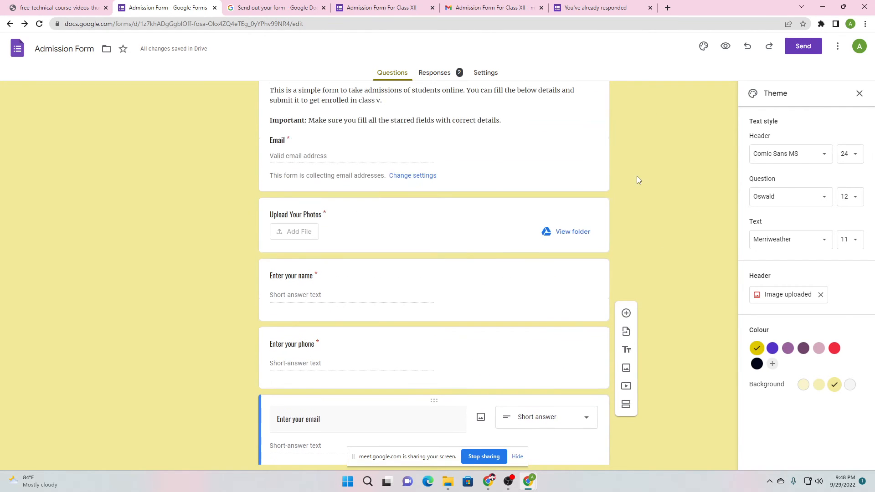
pyautogui.scroll(-8, 326, 259)
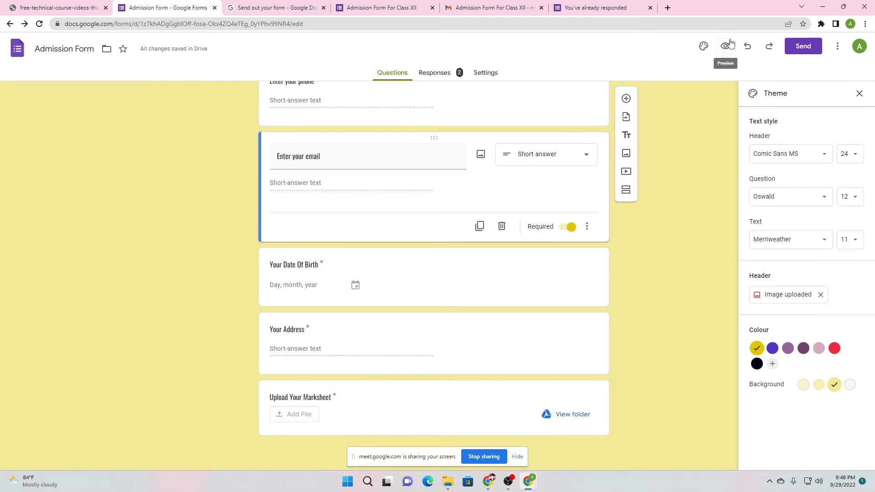
# Check the Google Meet call, return to the form editor, and open the form preview
pyautogui.moveTo(485, 486)
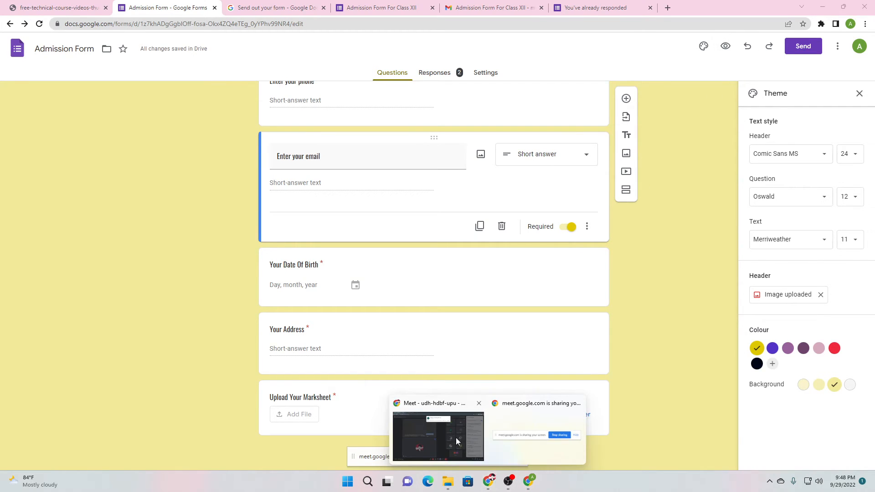
pyautogui.click(439, 436)
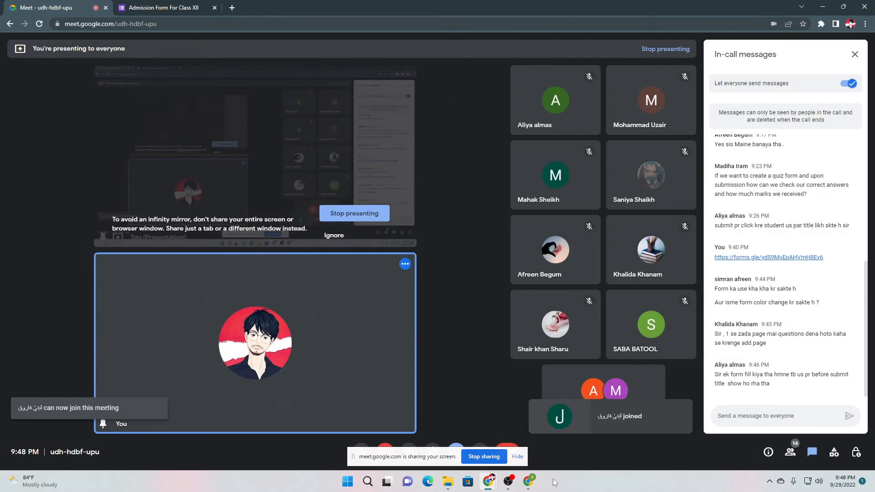
pyautogui.moveTo(529, 482)
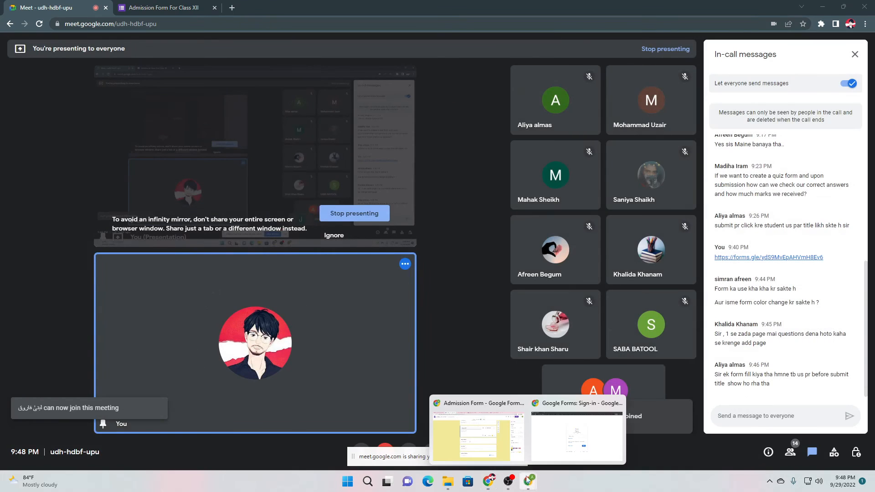
pyautogui.click(497, 445)
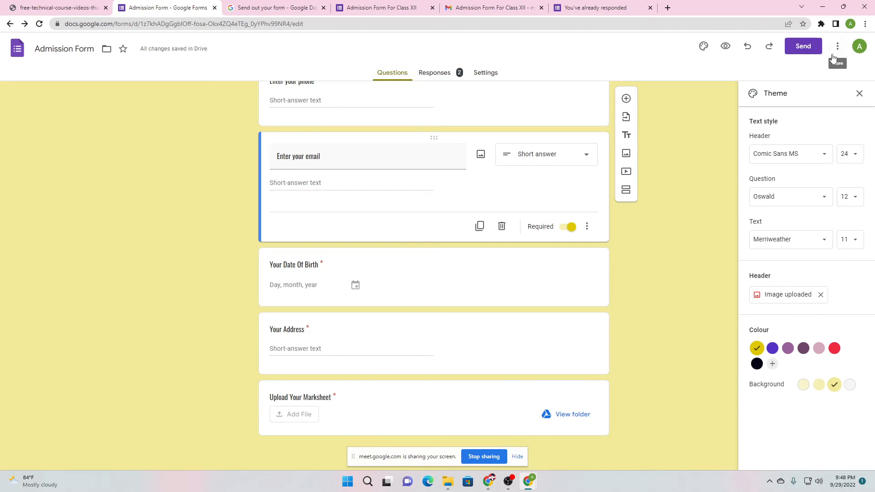
pyautogui.click(725, 46)
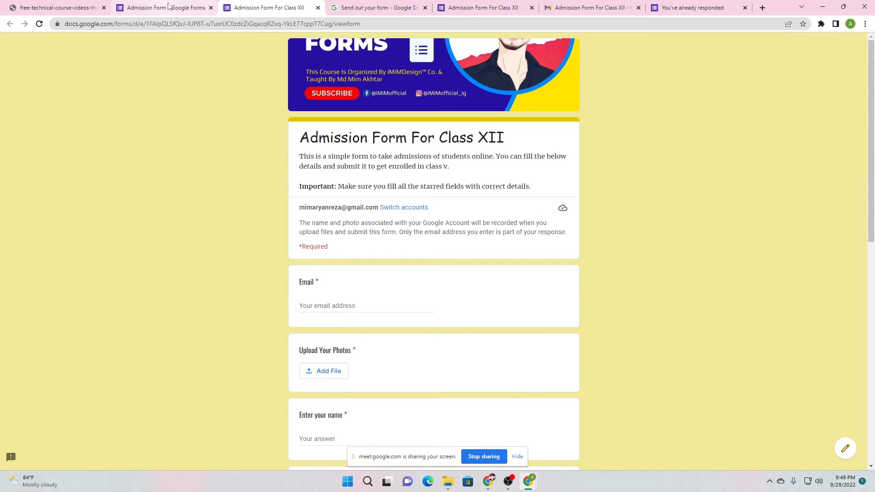
# Scroll through the live Admission Form preview, then go back to the editor tab
pyautogui.scroll(-3, 370, 237)
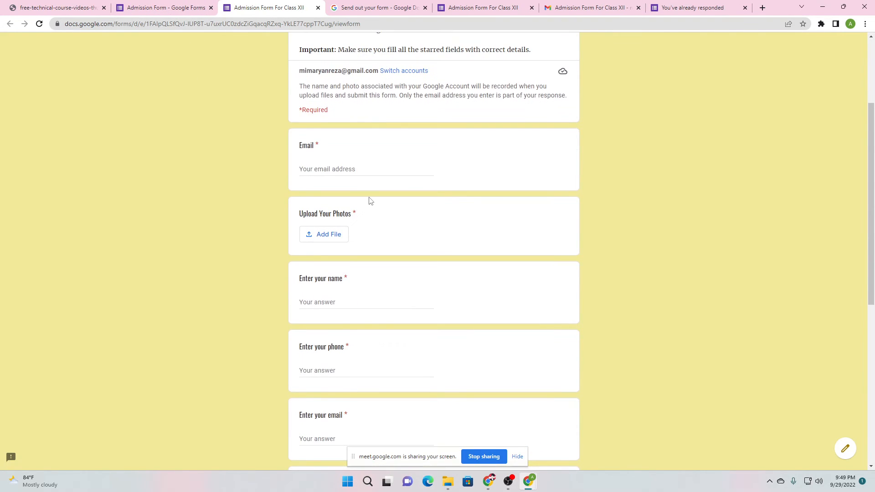
pyautogui.scroll(-7, 370, 201)
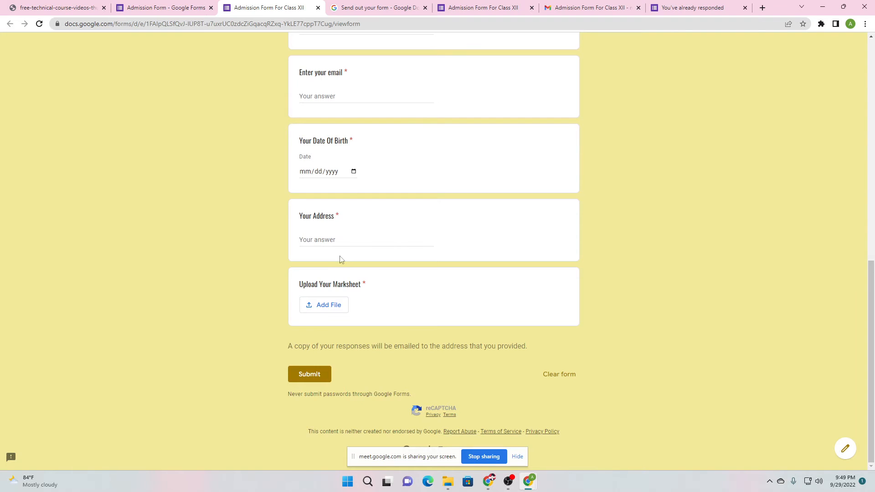
pyautogui.scroll(6, 346, 228)
pyautogui.moveTo(319, 144); pyautogui.dragTo(357, 144)
pyautogui.scroll(2, 637, 157)
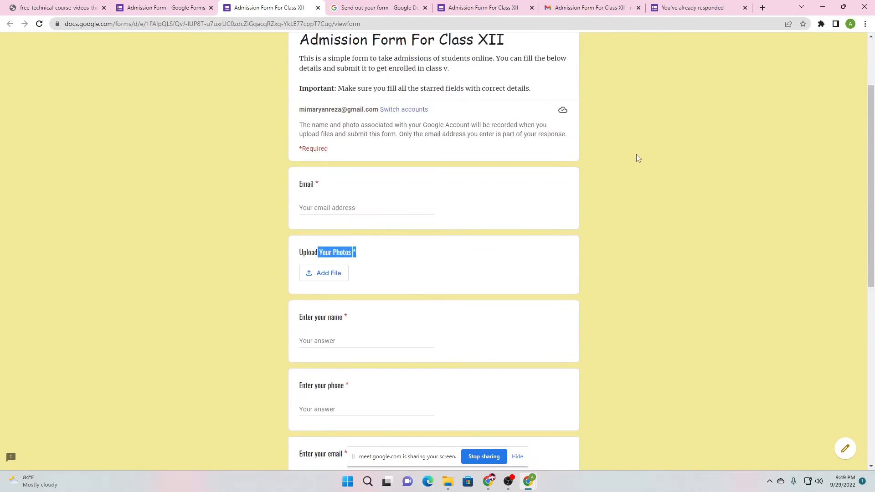
pyautogui.scroll(2, 637, 157)
pyautogui.scroll(-4, 278, 97)
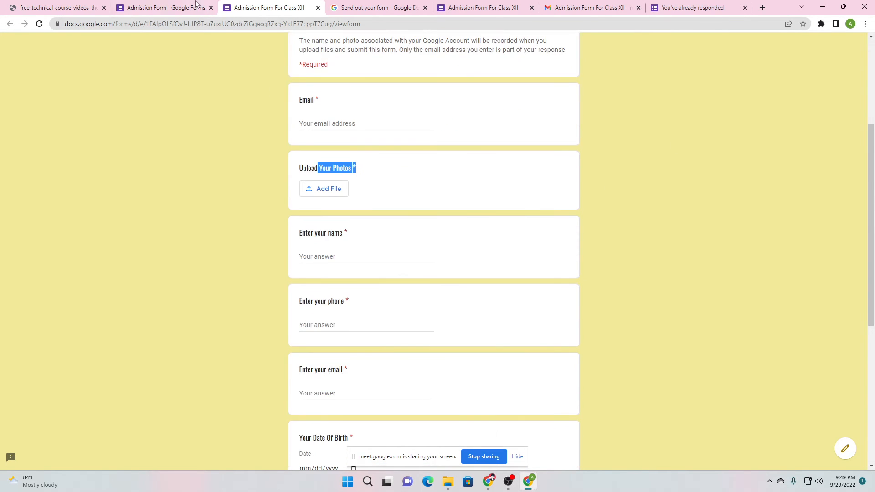
pyautogui.click(197, 7)
# Reopen the preview, scroll through it again, and close it to return to the editor
pyautogui.click(729, 47)
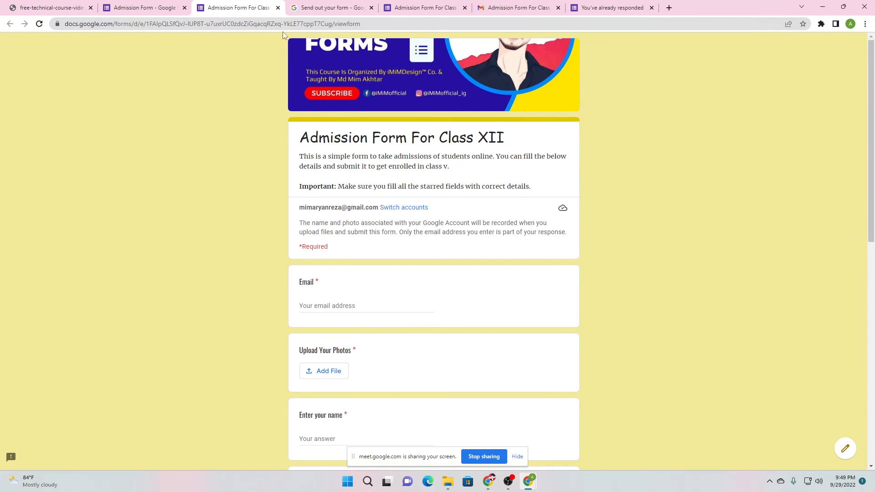
pyautogui.scroll(-10, 374, 230)
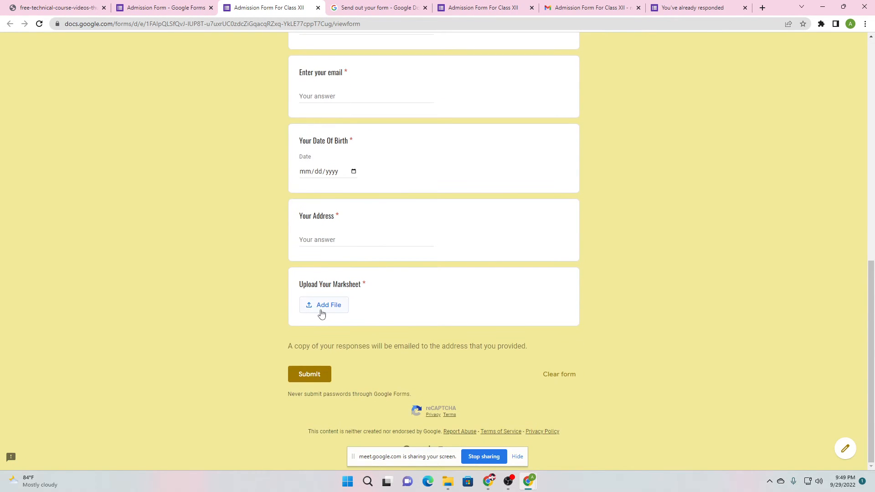
pyautogui.scroll(10, 321, 314)
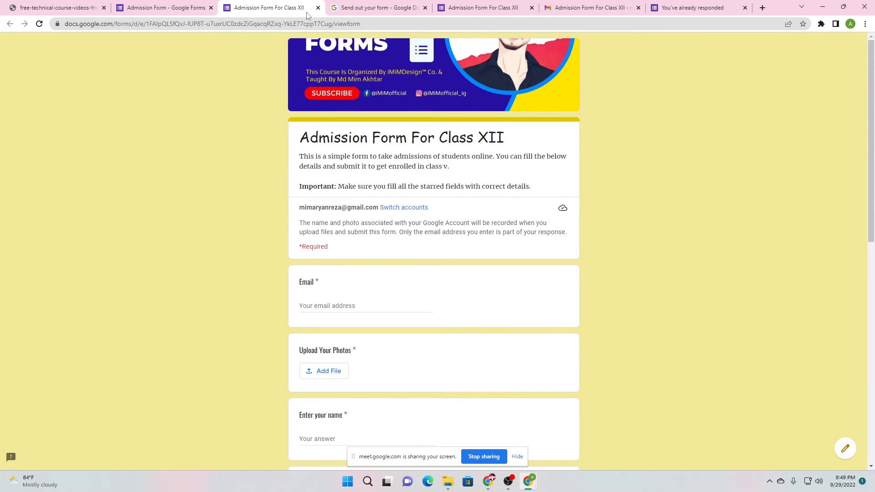
pyautogui.click(318, 8)
pyautogui.click(197, 13)
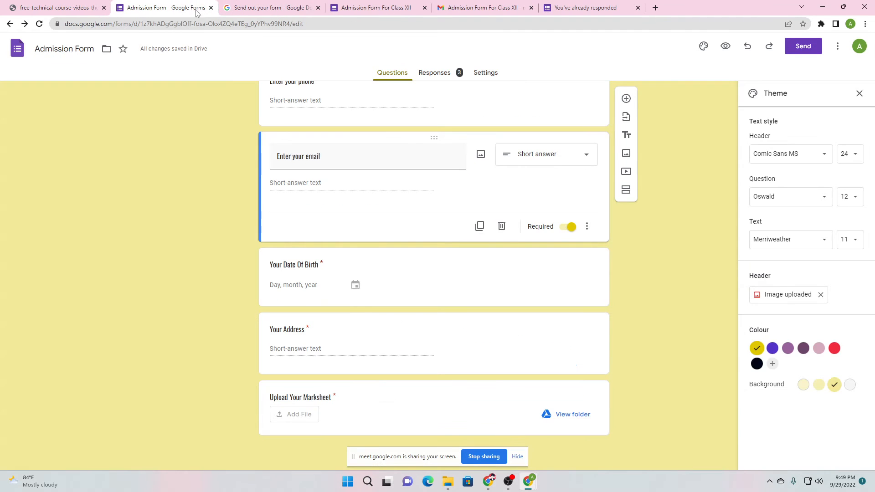
pyautogui.click(726, 46)
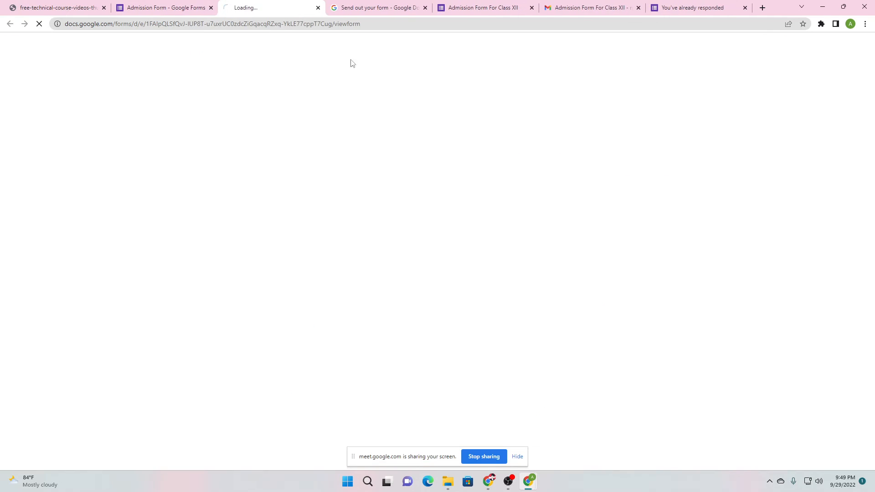
pyautogui.scroll(-4, 354, 228)
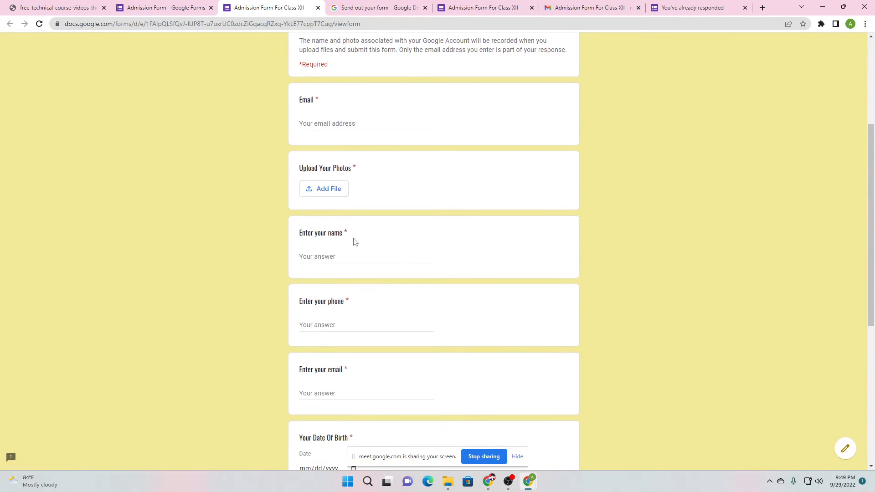
pyautogui.scroll(-5, 365, 319)
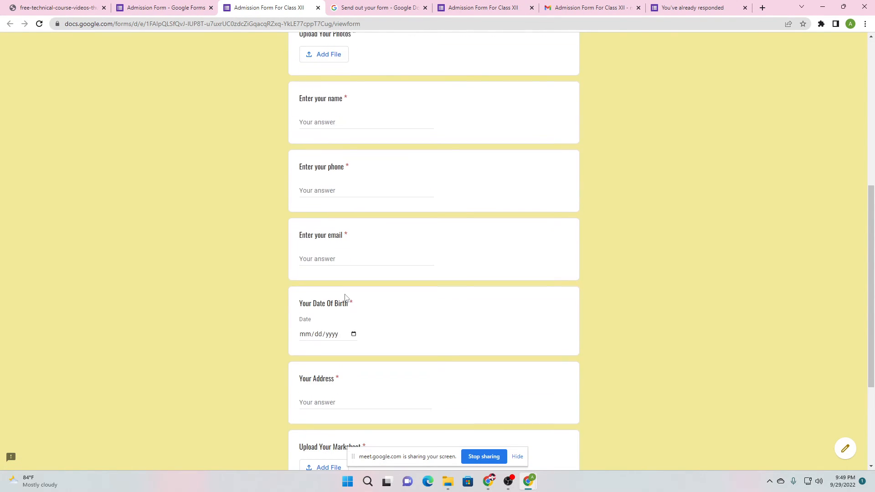
pyautogui.click(317, 7)
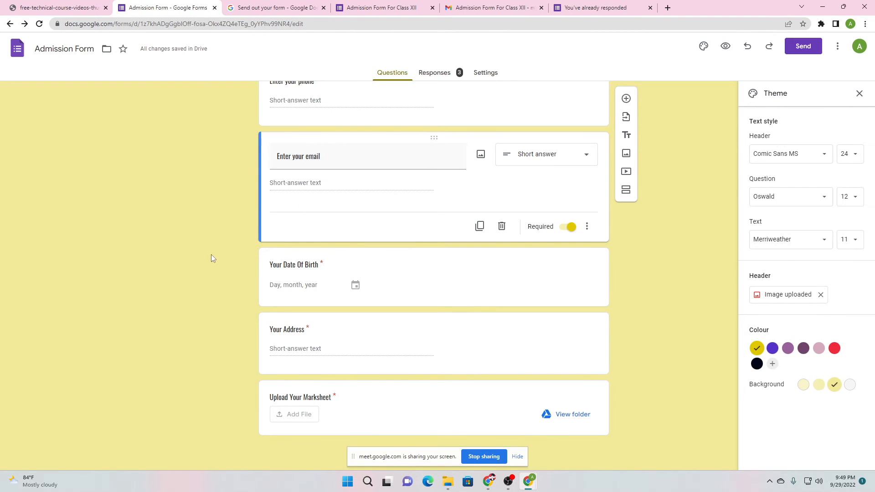
pyautogui.scroll(10, 211, 253)
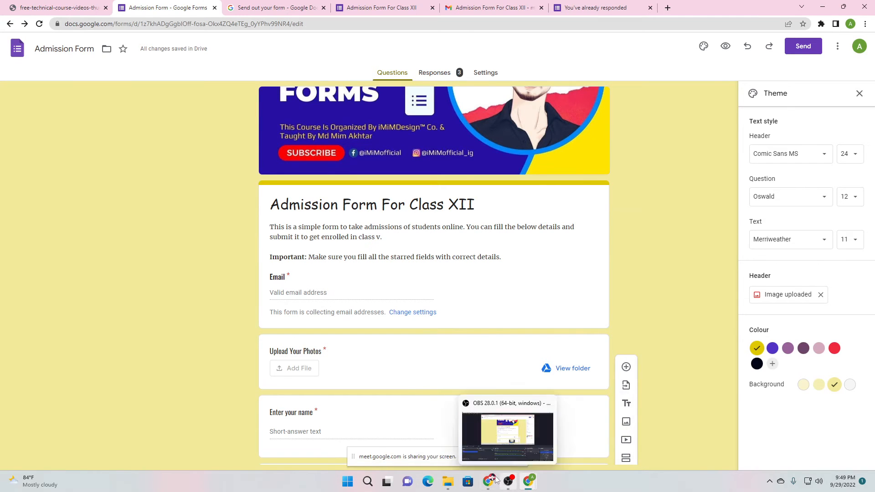
# Bring up the Meet call, highlight the participants' chat questions to read them, then return to the form
pyautogui.moveTo(489, 481)
pyautogui.click(452, 435)
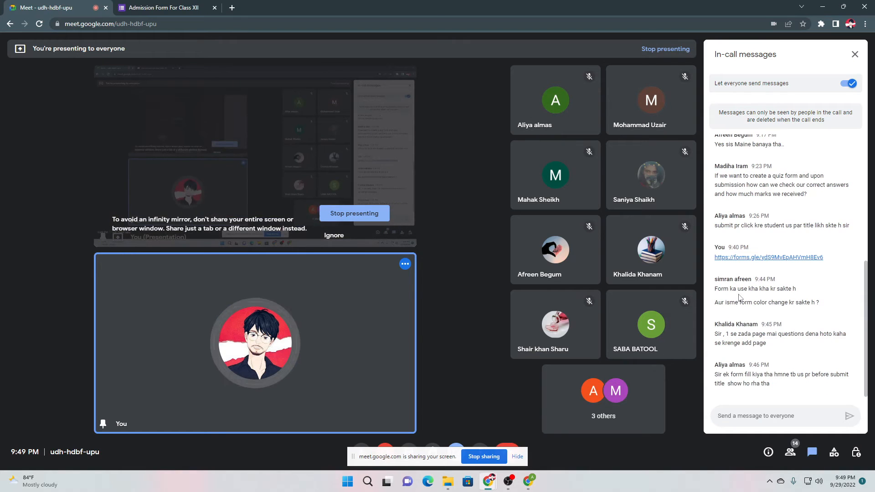
pyautogui.moveTo(737, 335); pyautogui.dragTo(802, 342)
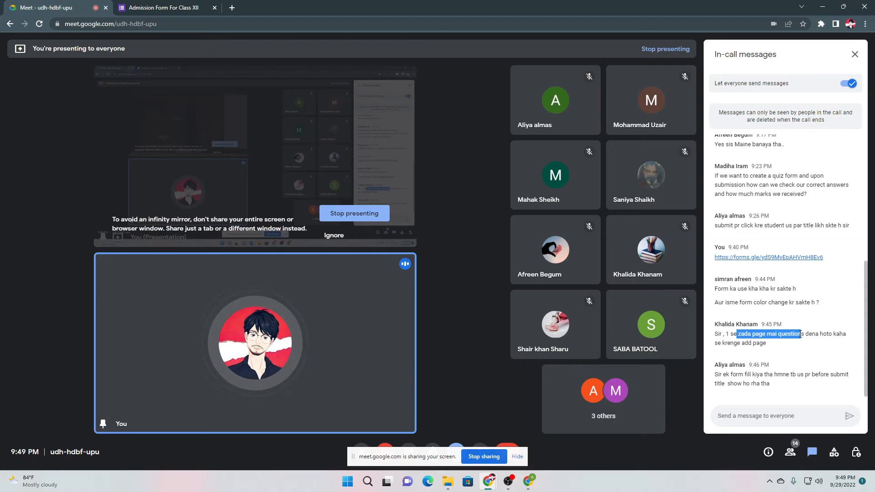
pyautogui.click(804, 343)
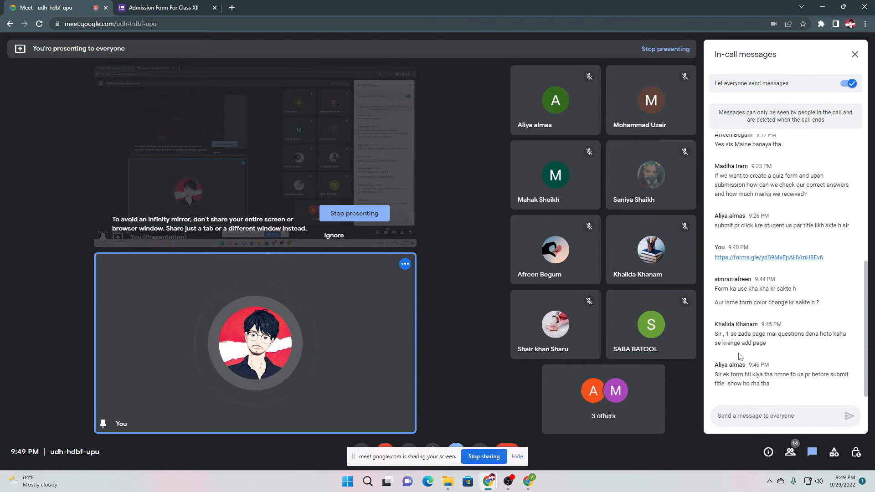
pyautogui.moveTo(739, 375); pyautogui.dragTo(842, 382)
pyautogui.click(774, 377)
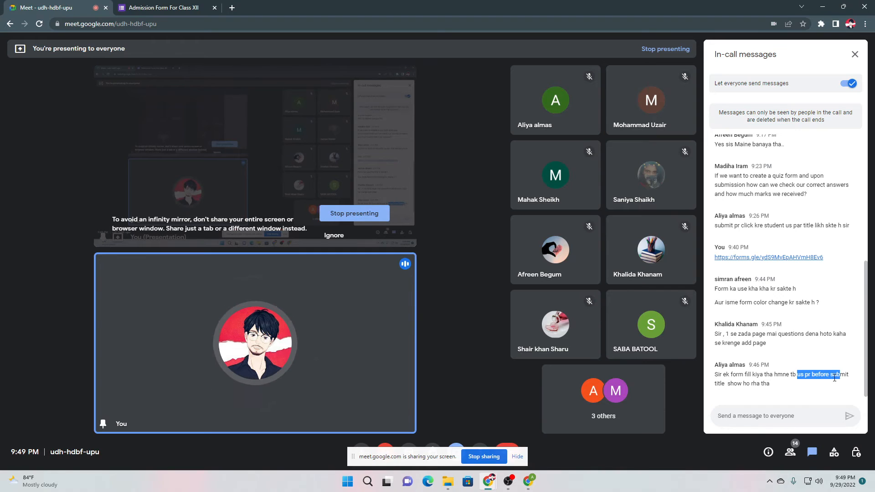
pyautogui.click(839, 378)
pyautogui.moveTo(739, 384); pyautogui.dragTo(770, 385)
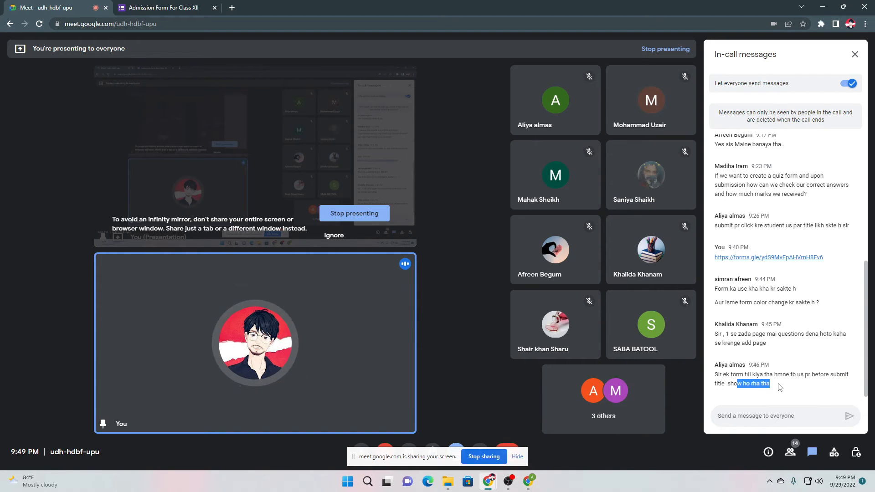
pyautogui.click(780, 387)
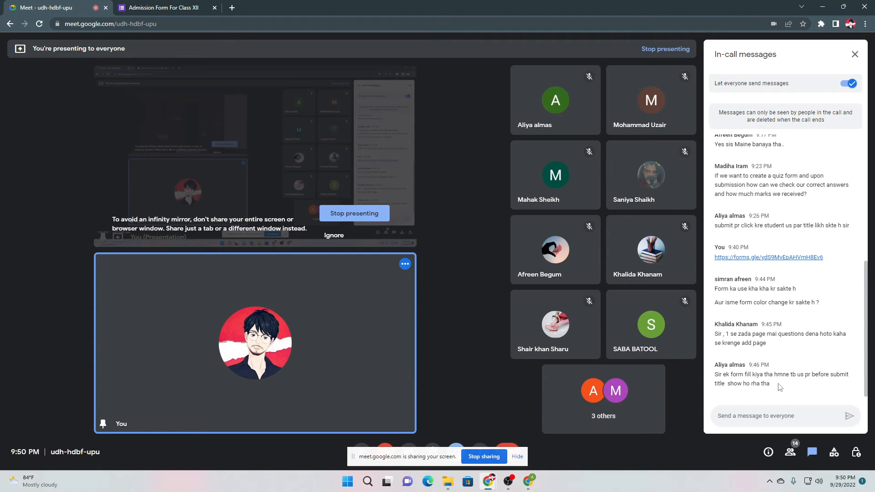
pyautogui.moveTo(529, 482)
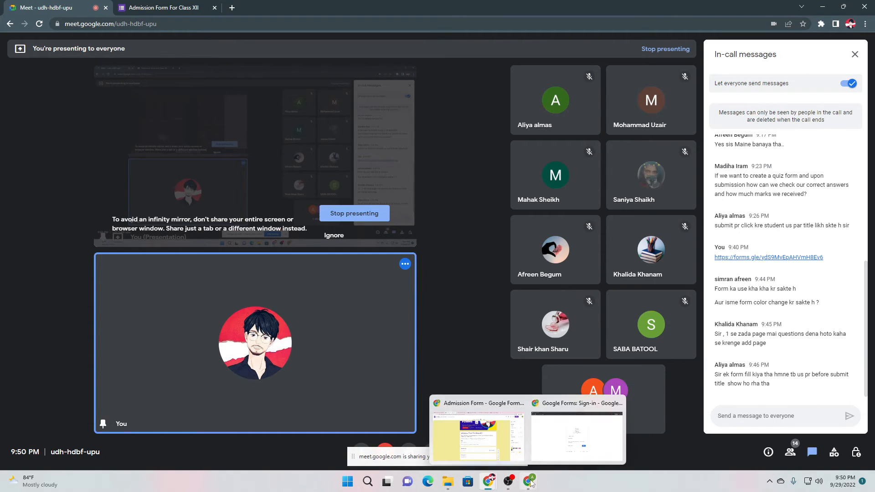
pyautogui.click(476, 428)
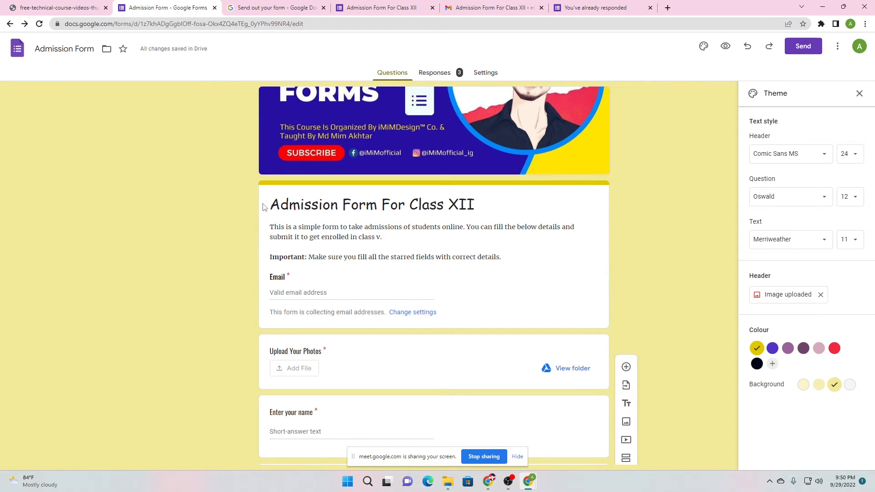
# Make the whole 'Admission Form For Class XII' title bold
pyautogui.click(474, 205)
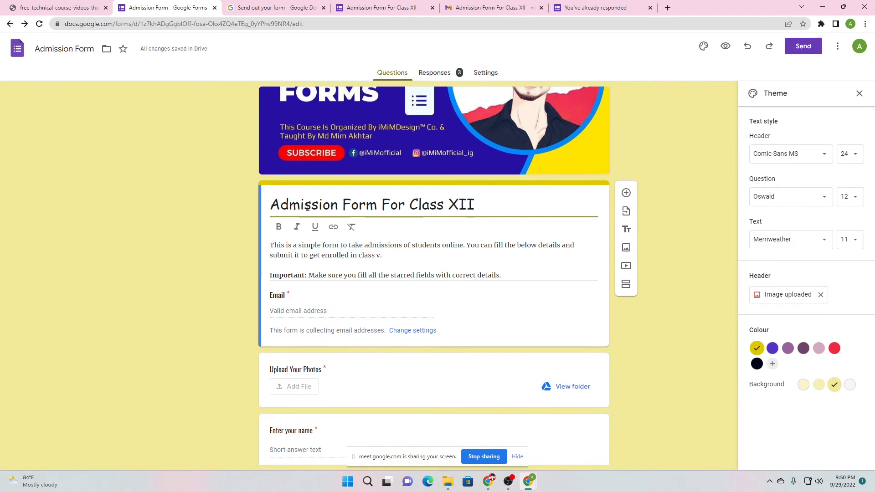
pyautogui.moveTo(271, 204); pyautogui.dragTo(299, 232)
pyautogui.click(278, 226)
pyautogui.click(250, 227)
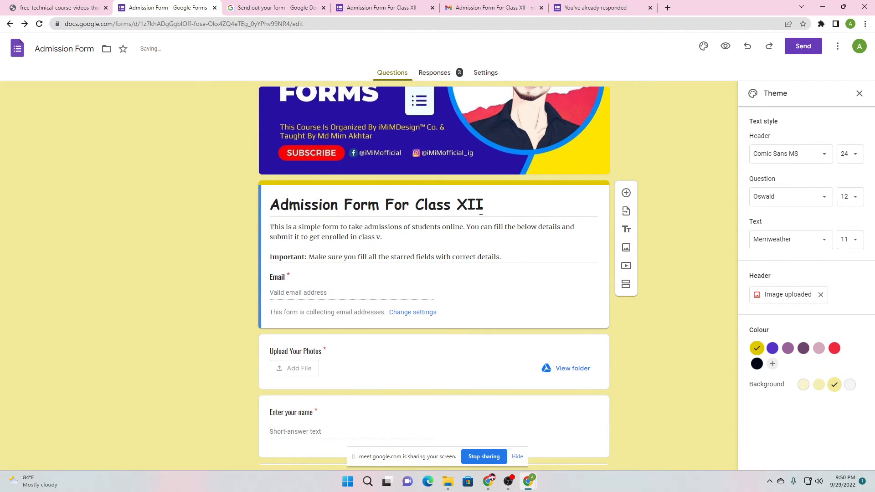
# Read the latest Meet chat messages twice, returning to the form editor each time
pyautogui.moveTo(489, 479)
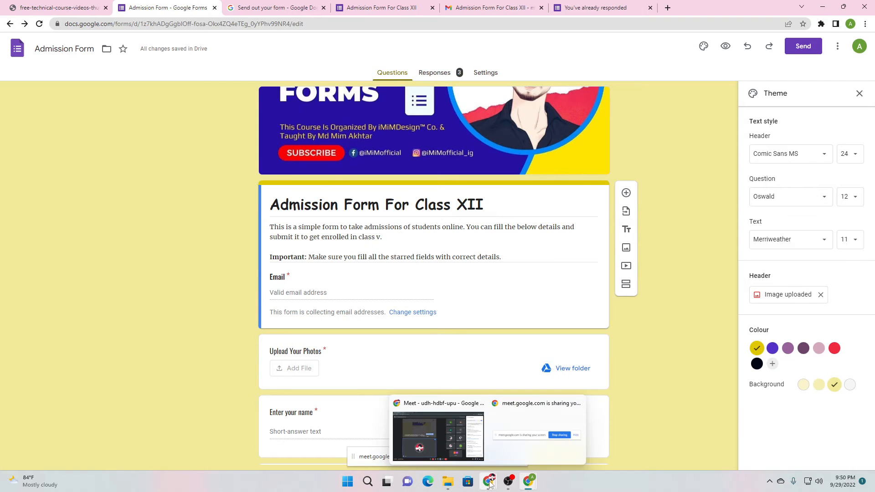
pyautogui.click(437, 431)
pyautogui.moveTo(723, 375); pyautogui.dragTo(796, 377)
pyautogui.click(778, 388)
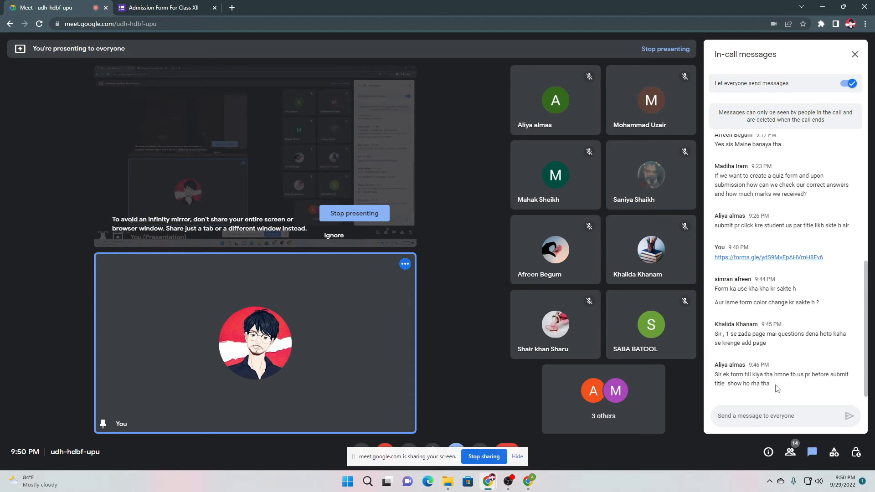
pyautogui.click(529, 482)
pyautogui.click(487, 442)
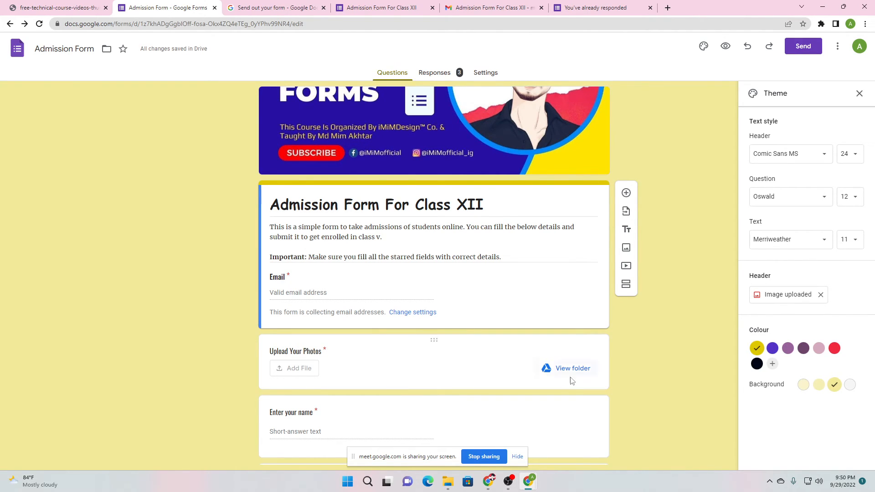
pyautogui.click(437, 433)
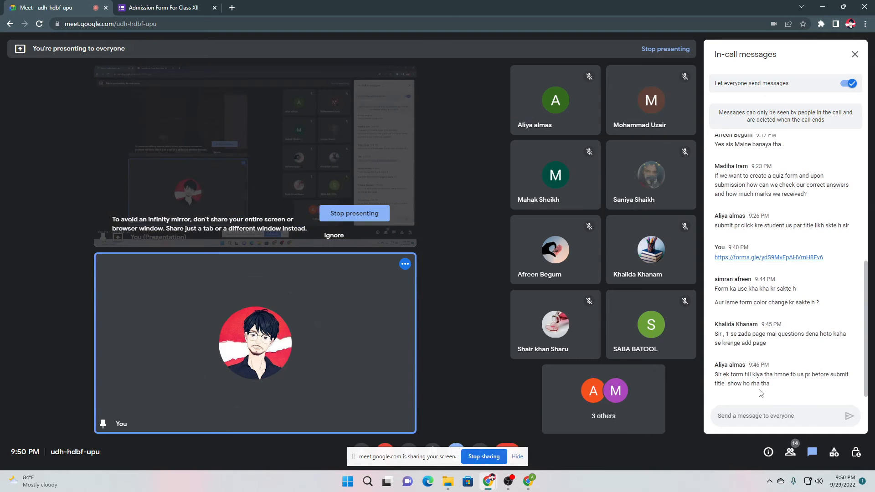
pyautogui.moveTo(707, 377); pyautogui.dragTo(810, 379)
pyautogui.click(789, 386)
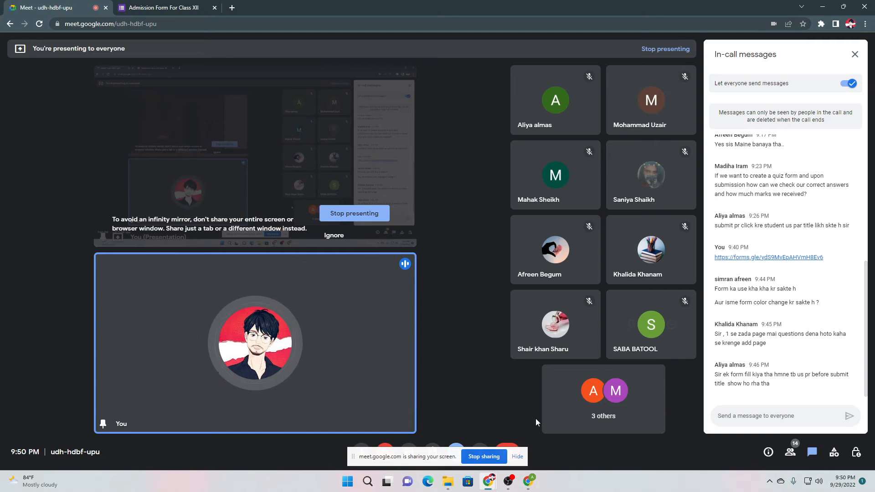
pyautogui.moveTo(528, 481)
pyautogui.click(481, 436)
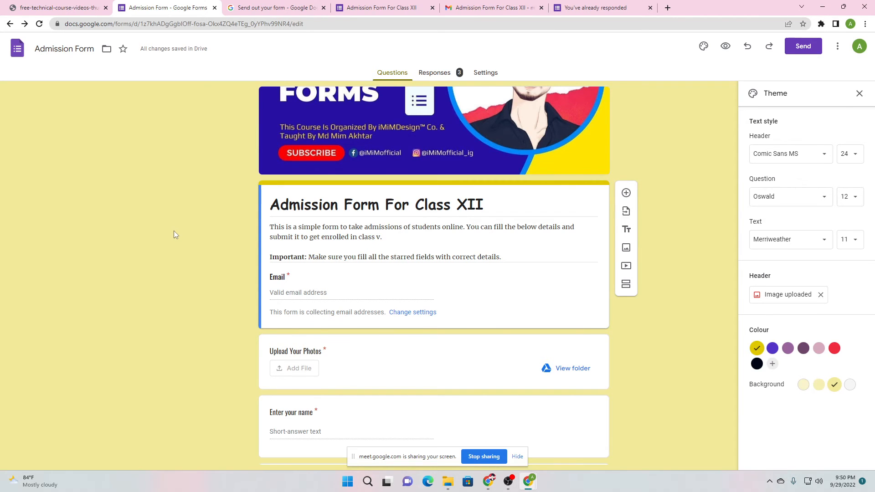
pyautogui.scroll(-4, 173, 231)
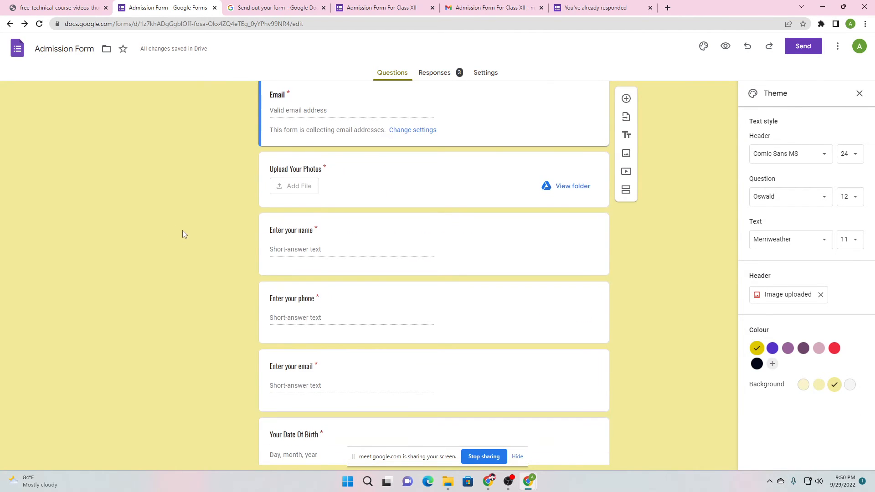
pyautogui.scroll(-3, 183, 231)
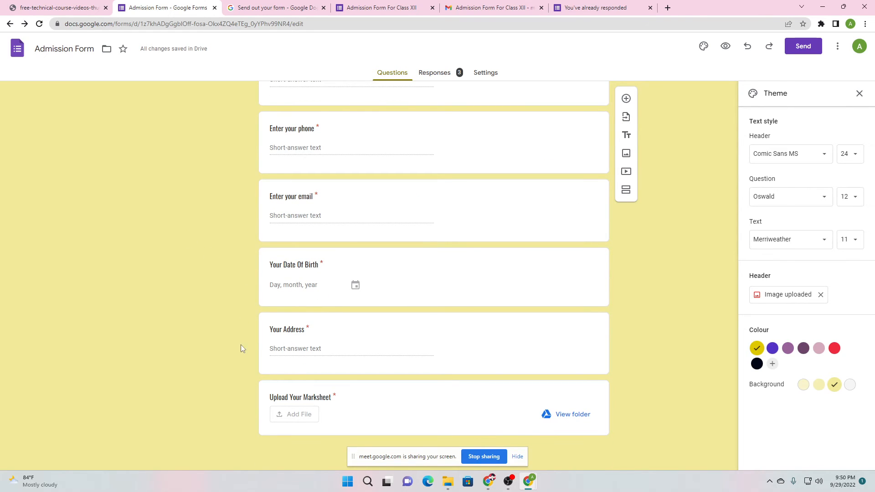
pyautogui.scroll(8, 239, 336)
pyautogui.scroll(-3, 243, 310)
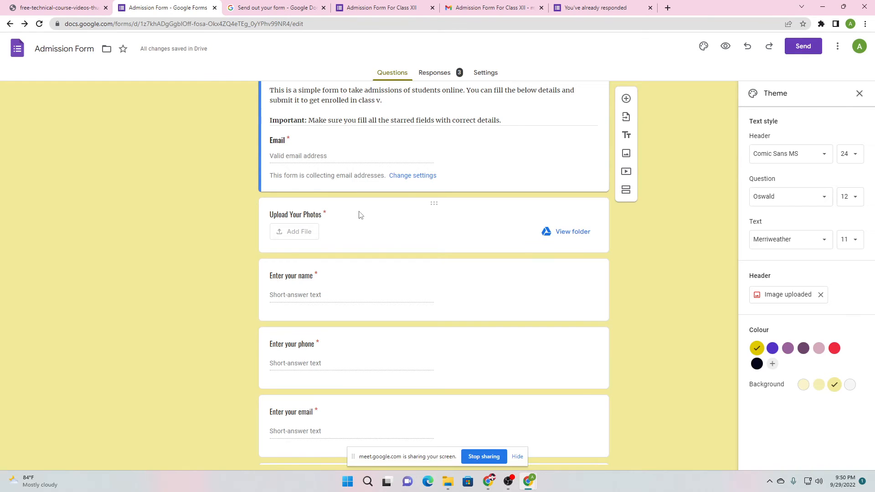
pyautogui.scroll(3, 359, 214)
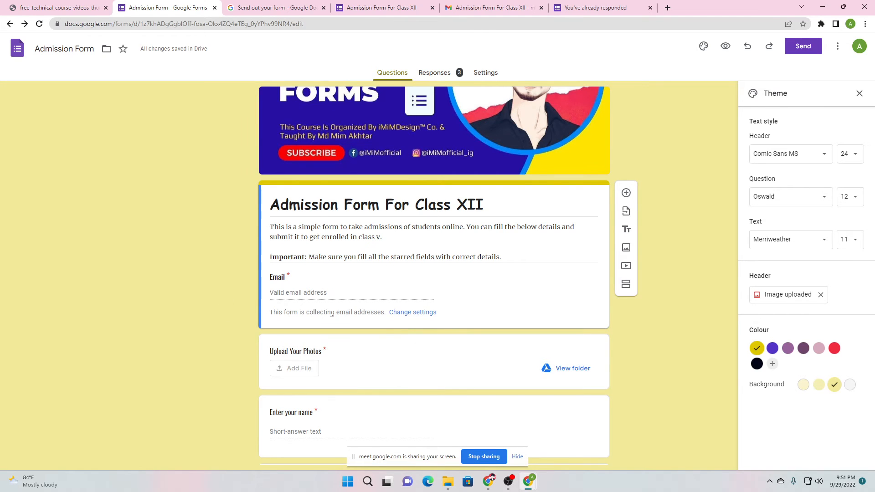
pyautogui.scroll(-2, 312, 285)
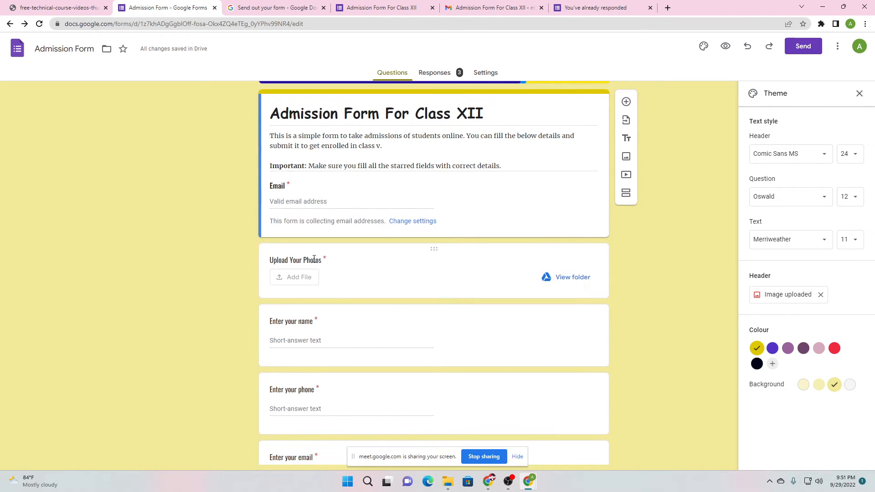
pyautogui.scroll(-4, 314, 259)
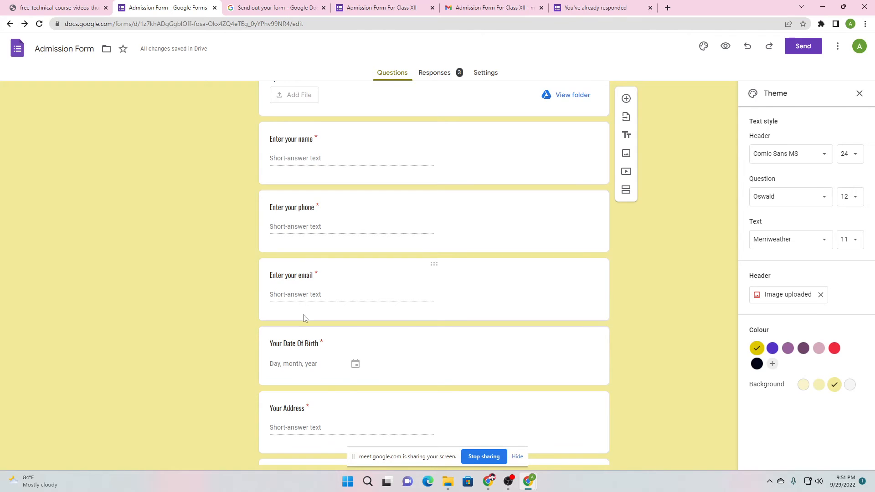
pyautogui.scroll(-2, 305, 318)
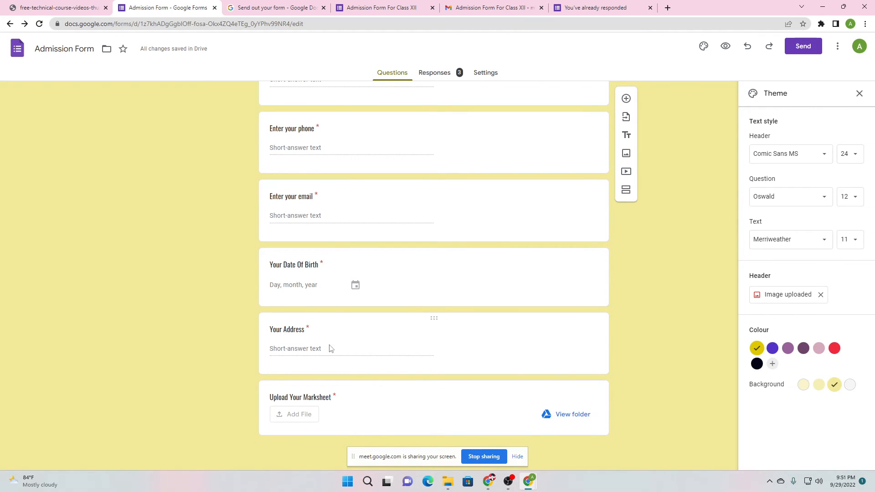
pyautogui.click(432, 387)
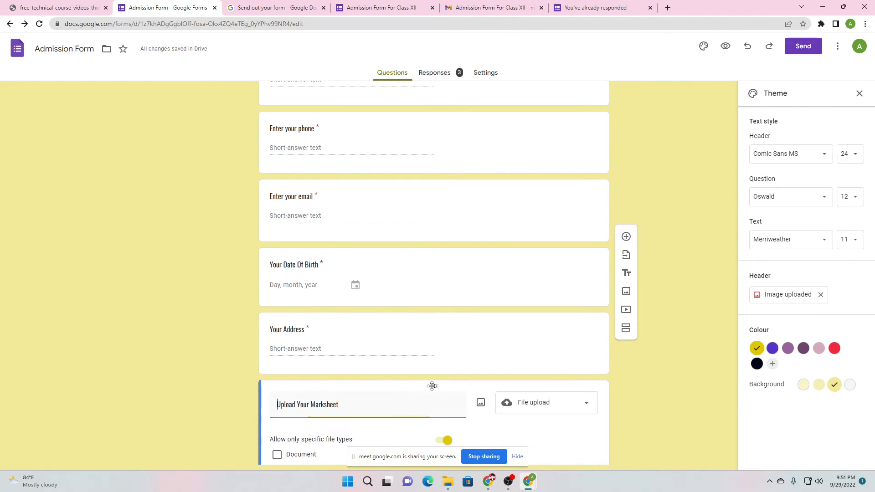
pyautogui.scroll(-2, 228, 355)
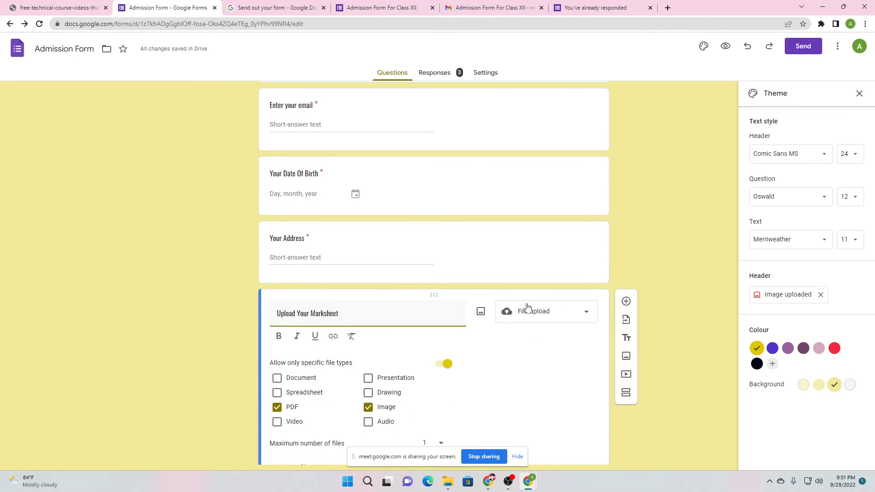
pyautogui.click(434, 297)
pyautogui.scroll(-2, 242, 297)
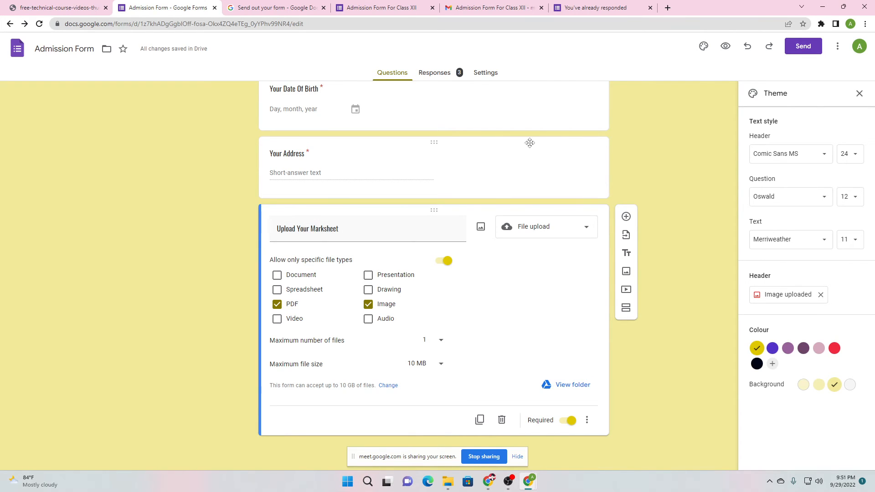
pyautogui.click(440, 143)
pyautogui.scroll(3, 441, 164)
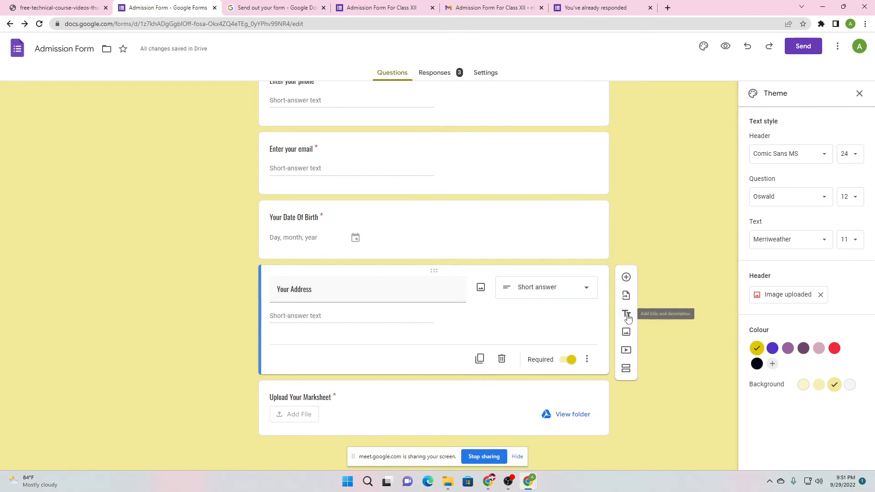
# Add a title block below Your Address titled 'Academic Information'
pyautogui.click(625, 313)
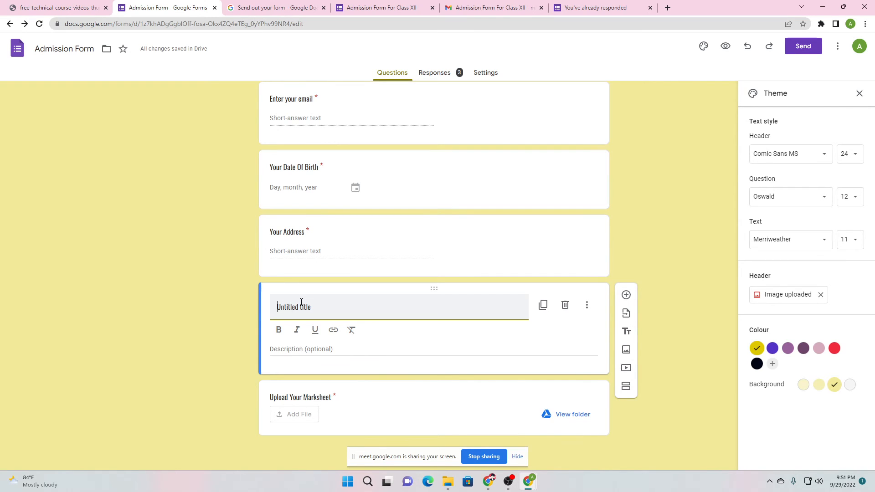
pyautogui.write('Academic Information')
pyautogui.moveTo(335, 307); pyautogui.dragTo(372, 304)
pyautogui.press('BackSpace')
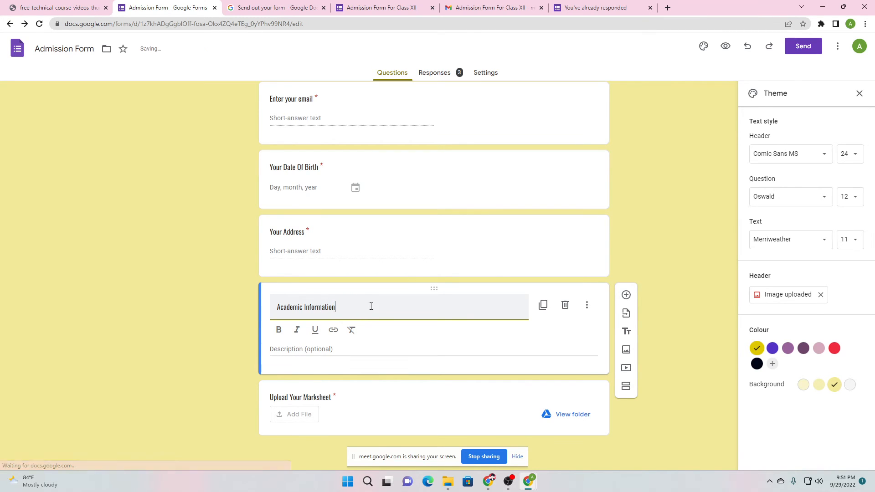
# Describe it as 'Enter and upload all the required fields correctly.' and switch to the Meet call
pyautogui.click(302, 350)
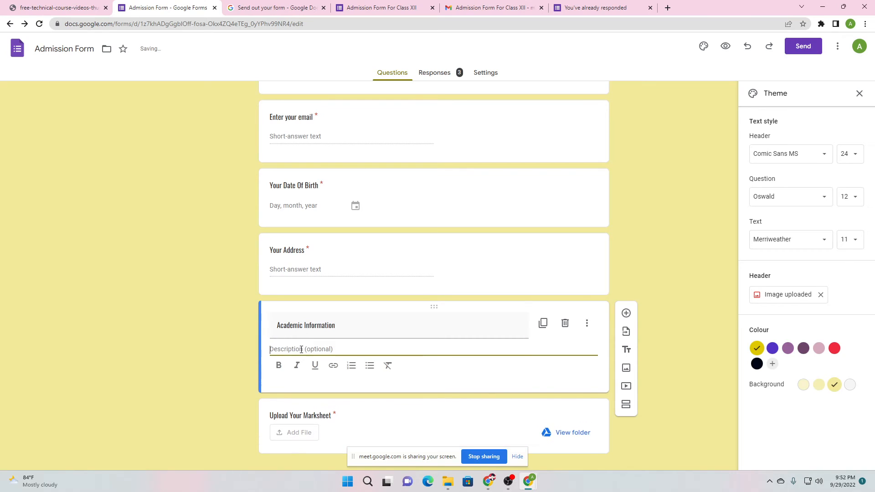
pyautogui.write('Enter and upload al')
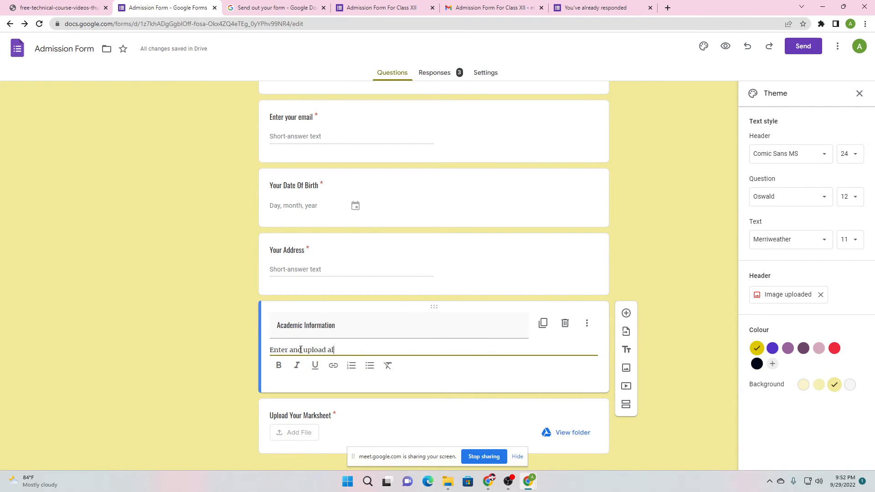
pyautogui.write('l the required fields')
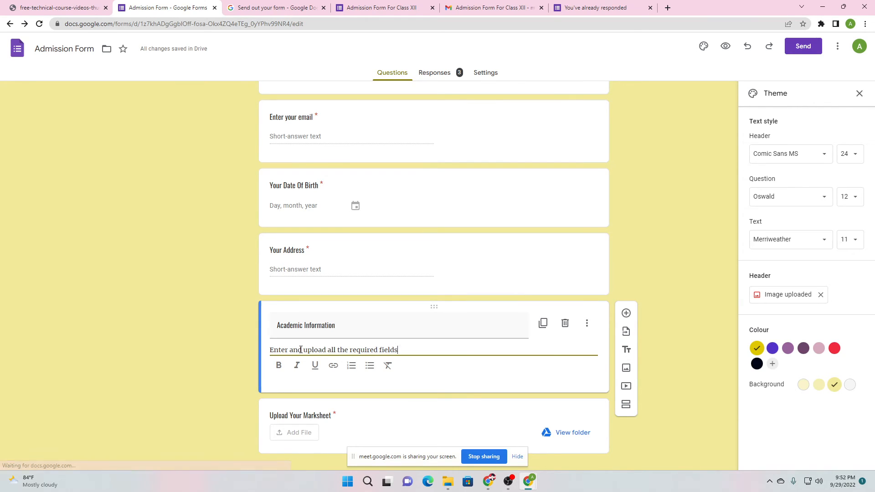
pyautogui.write(' correctly.')
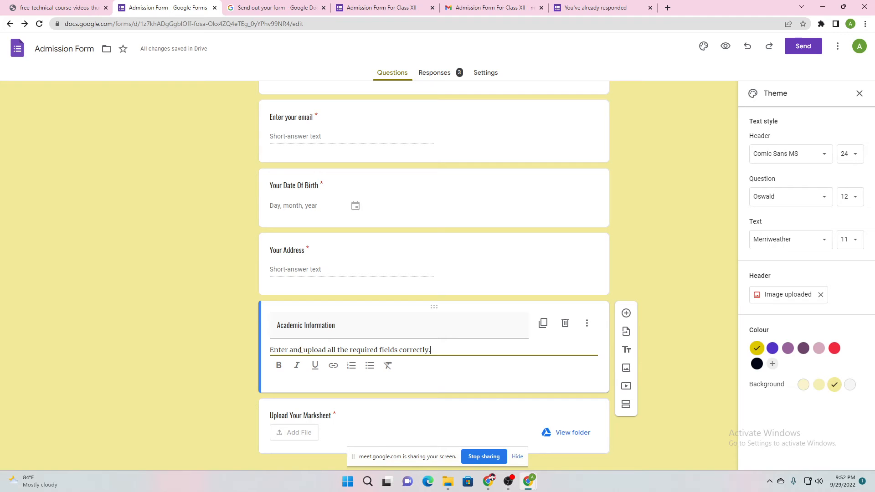
pyautogui.click(219, 361)
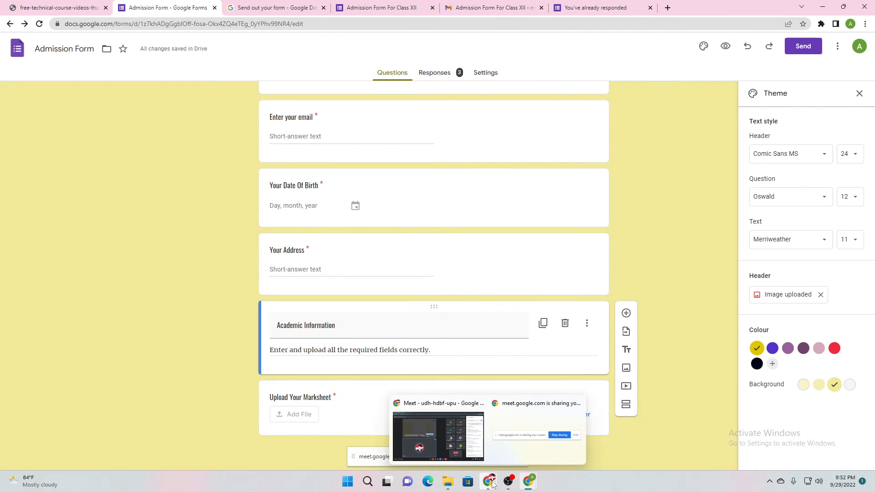
pyautogui.click(473, 456)
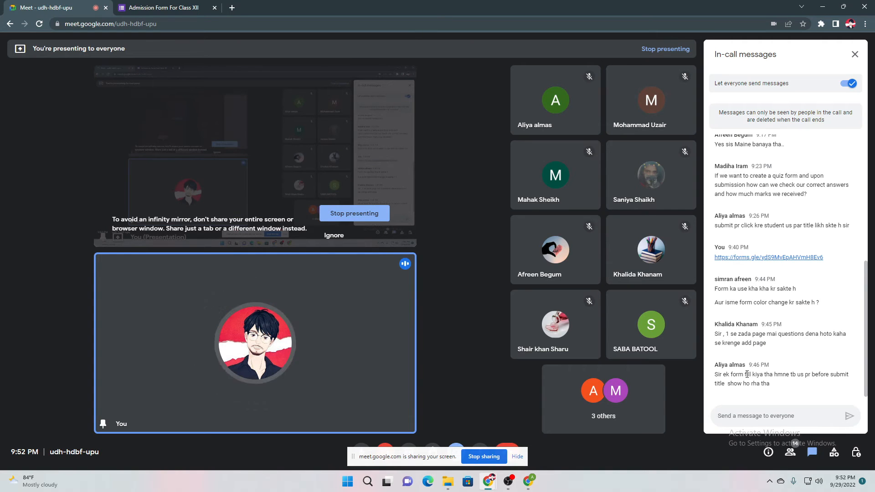
# Return to the Admission Form window and select, then deselect, the Academic Information title
pyautogui.moveTo(529, 481)
pyautogui.click(502, 443)
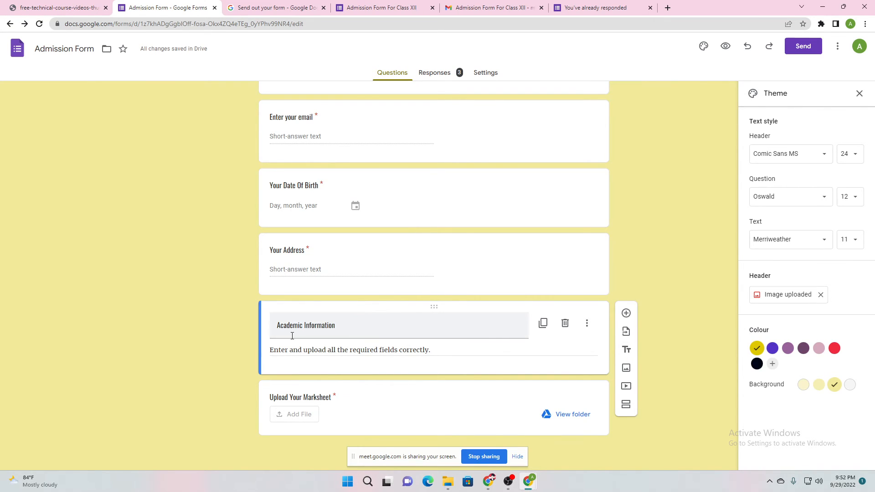
pyautogui.moveTo(279, 325); pyautogui.dragTo(388, 332)
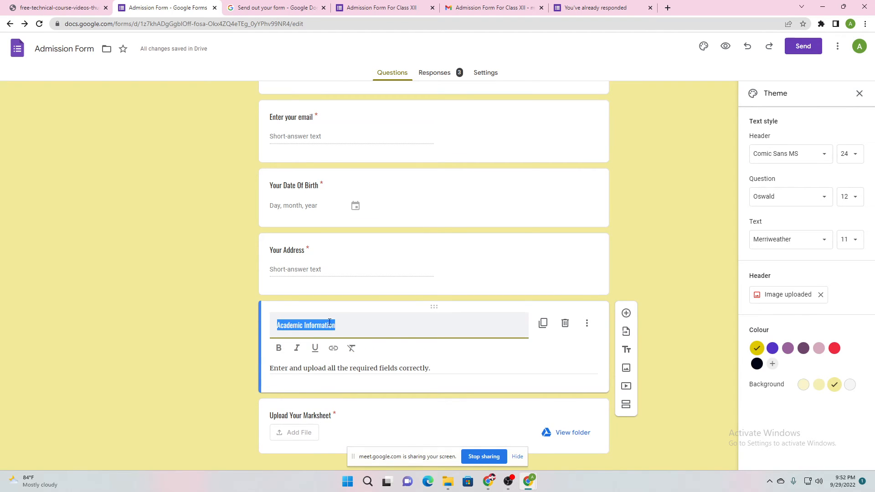
pyautogui.click(213, 325)
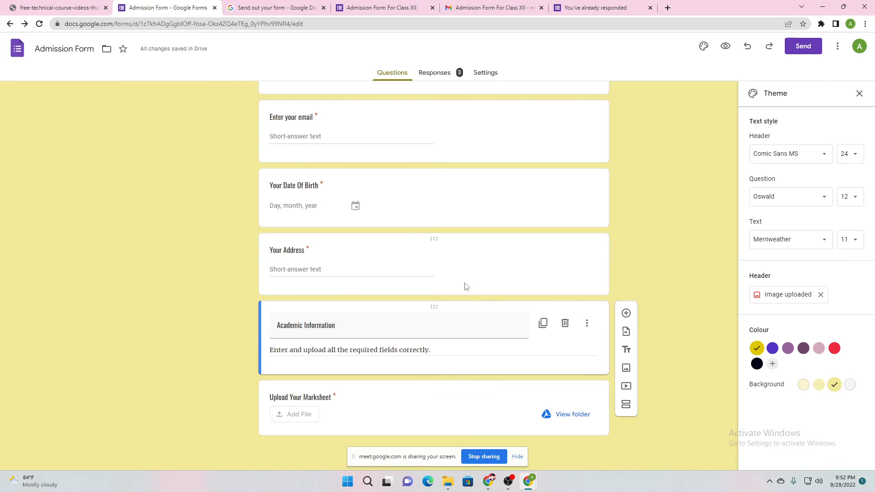
# Insert a web-search image for 'student', choosing the photo of a man reading a book
pyautogui.click(626, 368)
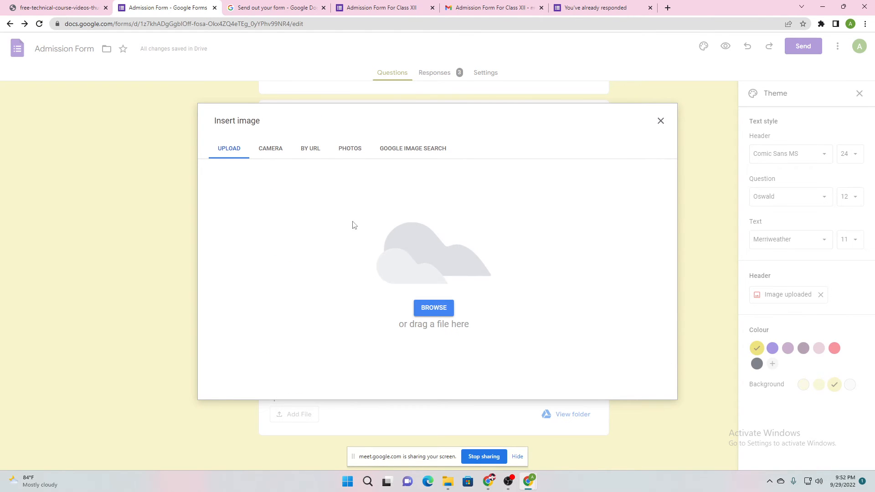
pyautogui.click(269, 148)
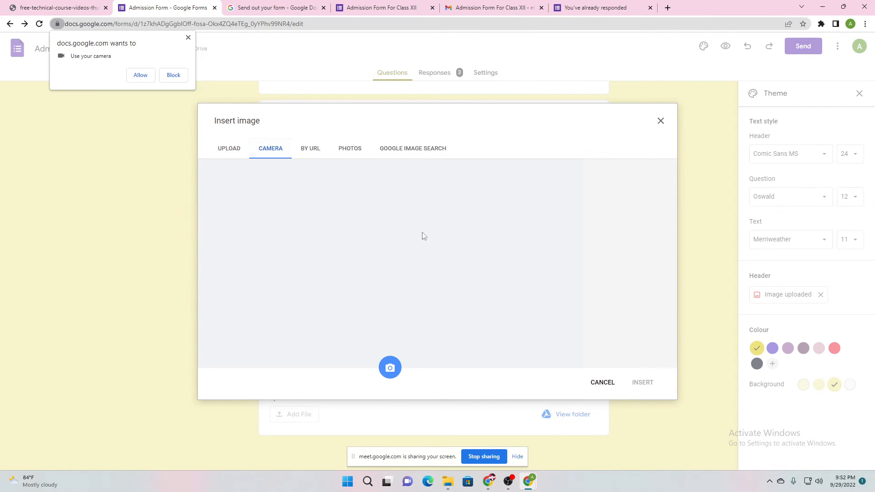
pyautogui.click(188, 37)
pyautogui.click(311, 148)
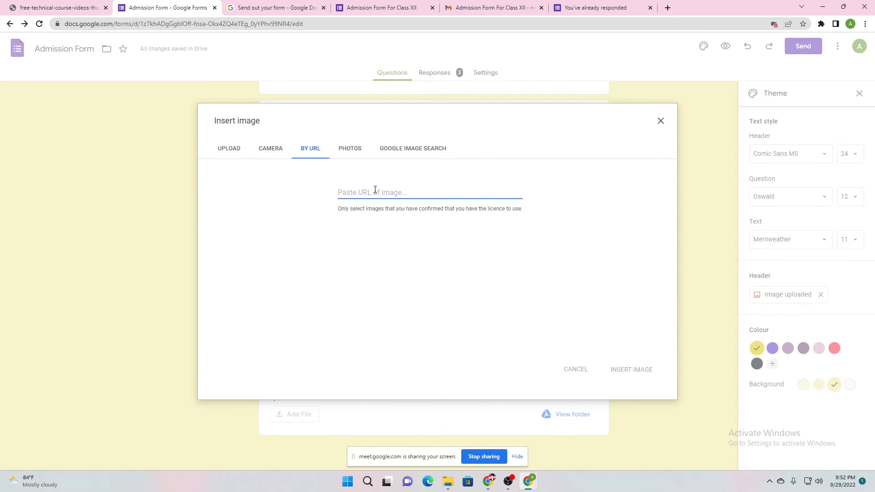
pyautogui.click(349, 149)
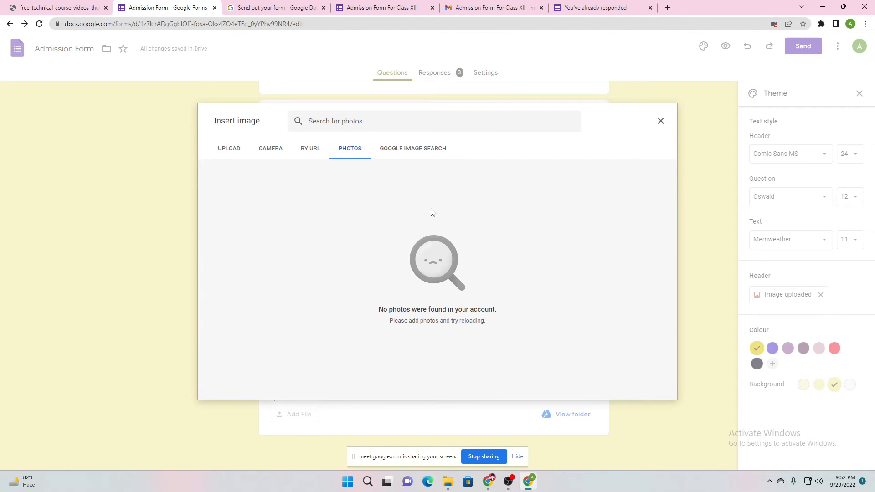
pyautogui.click(430, 150)
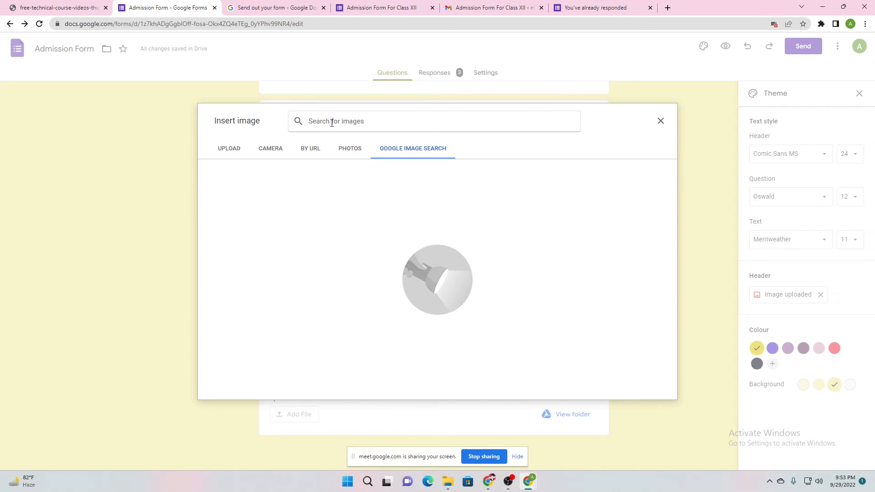
pyautogui.write('stud')
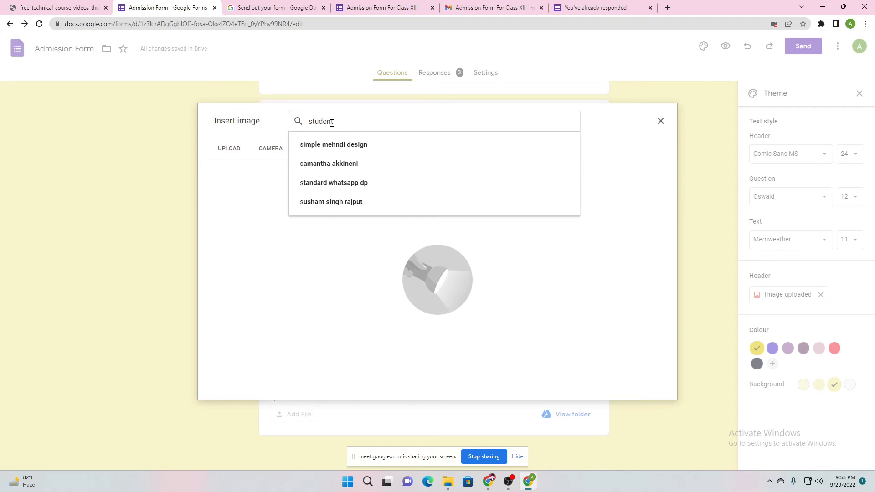
pyautogui.write('ent')
pyautogui.press('Return')
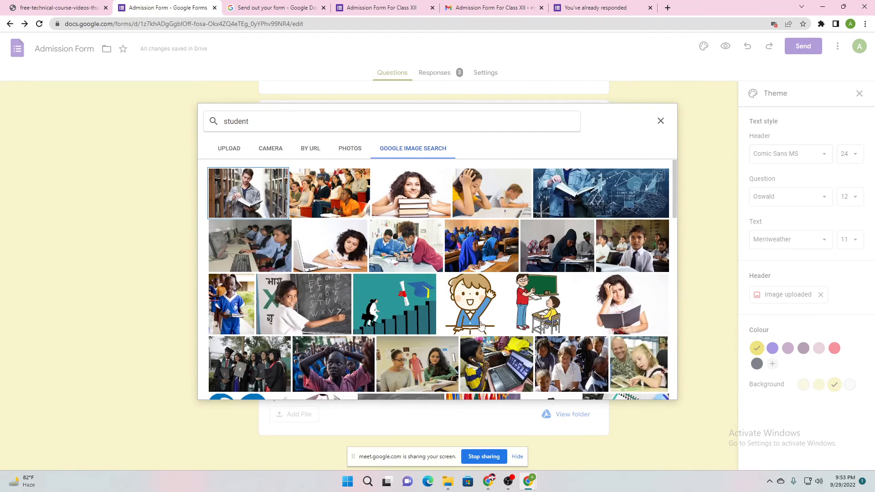
pyautogui.click(246, 215)
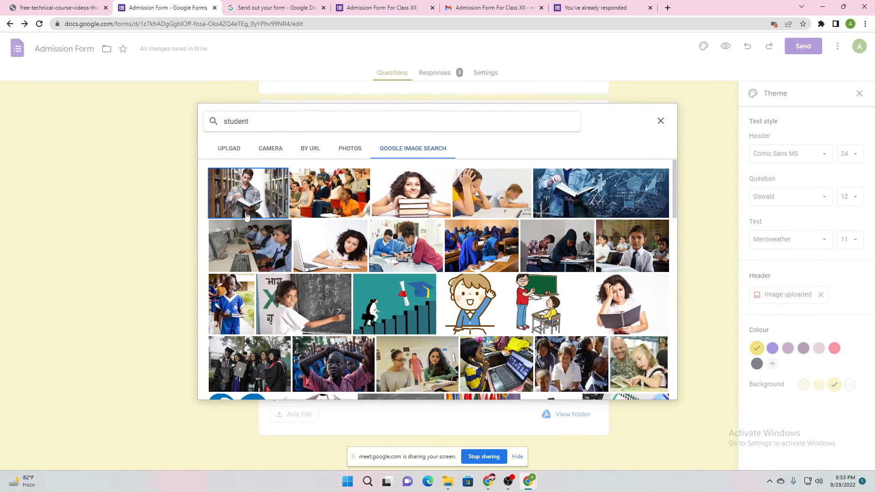
pyautogui.click(653, 391)
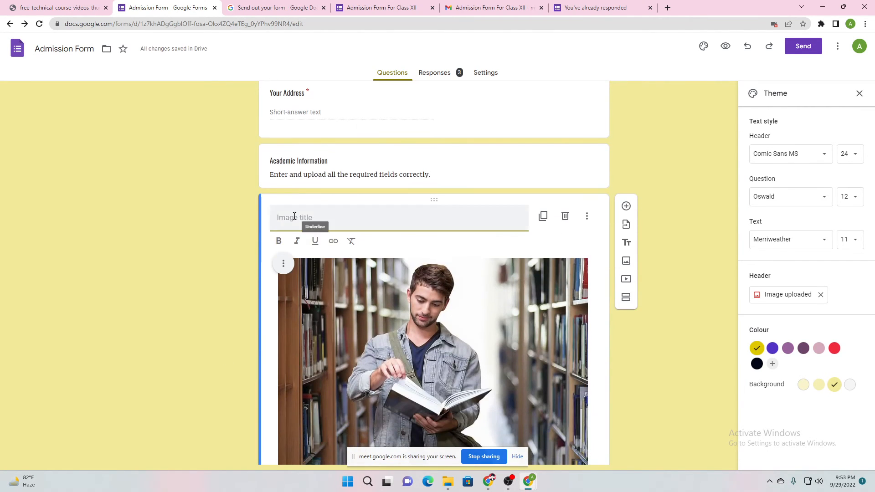
# Title the inserted image 'Library Boy'
pyautogui.write('L')
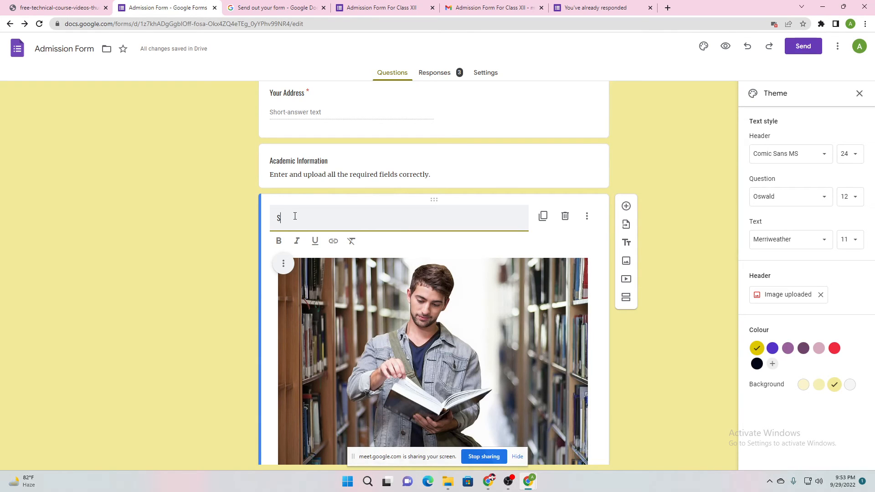
pyautogui.press('BackSpace')
pyautogui.write('Libr')
pyautogui.write('ary')
pyautogui.write(' Bpo')
pyautogui.press('BackSpace')
pyautogui.press('BackSpace')
pyautogui.click(226, 248)
pyautogui.scroll(-2, 225, 248)
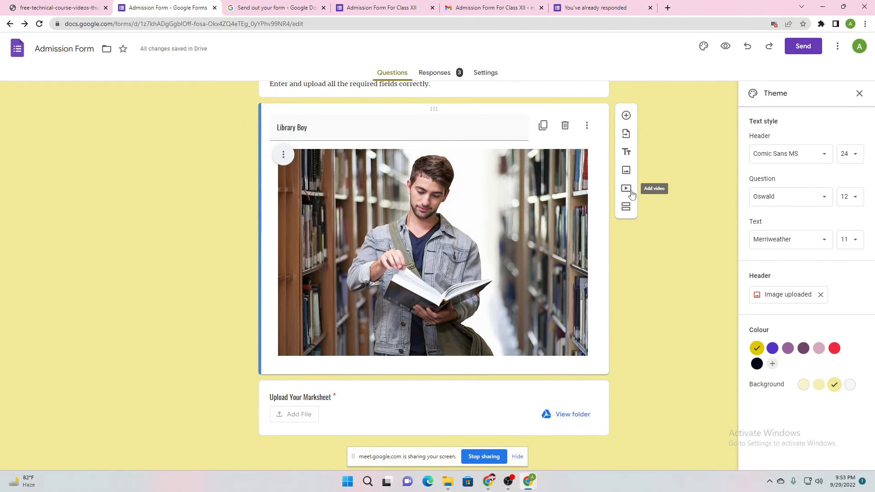
pyautogui.scroll(7, 181, 250)
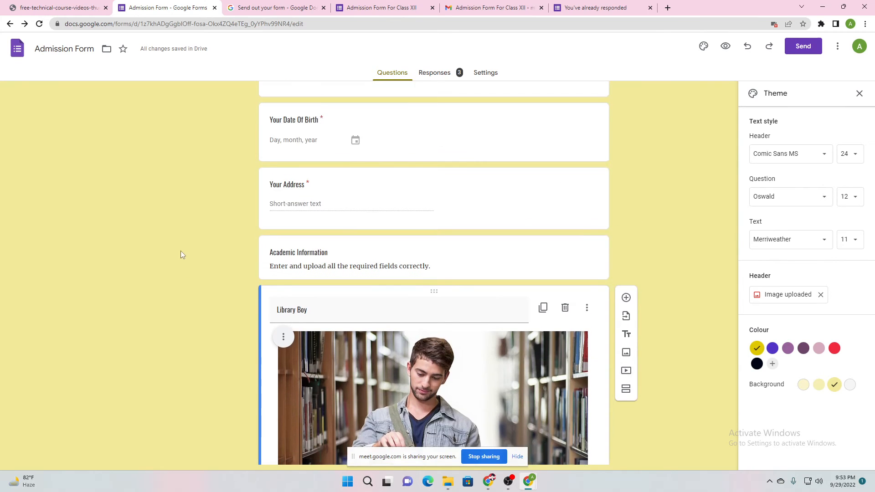
pyautogui.click(364, 310)
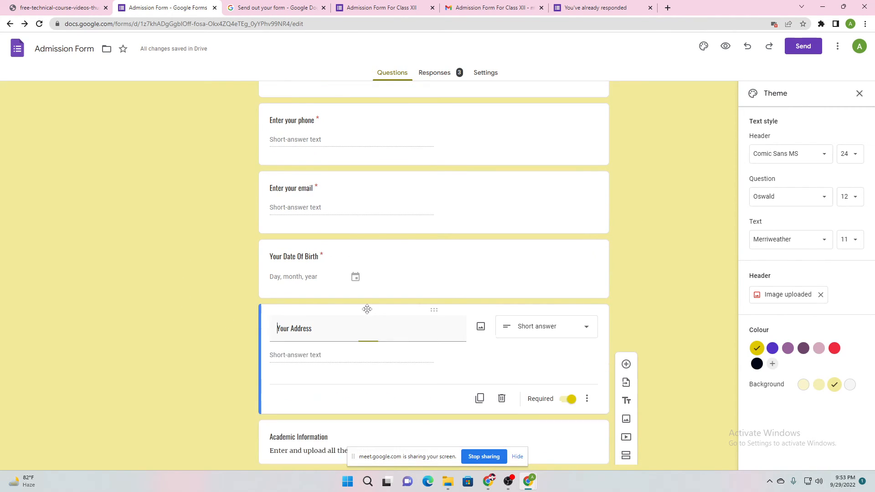
pyautogui.click(239, 354)
pyautogui.scroll(-3, 236, 354)
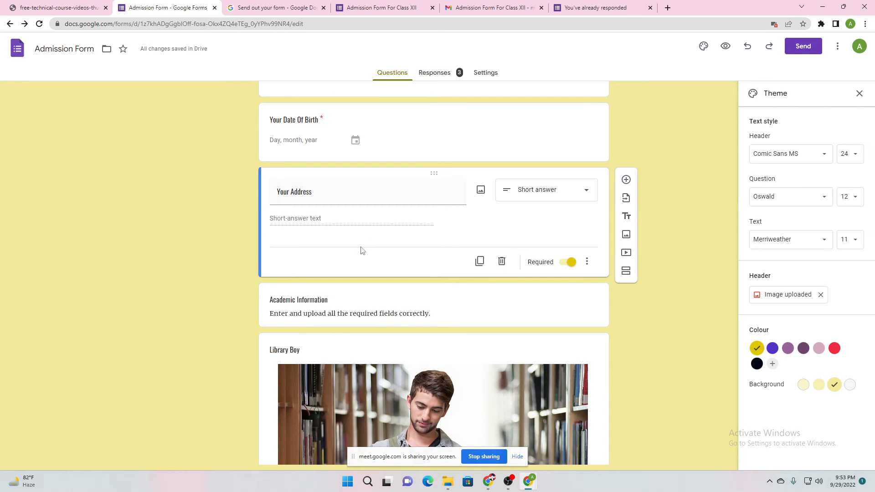
pyautogui.scroll(3, 282, 213)
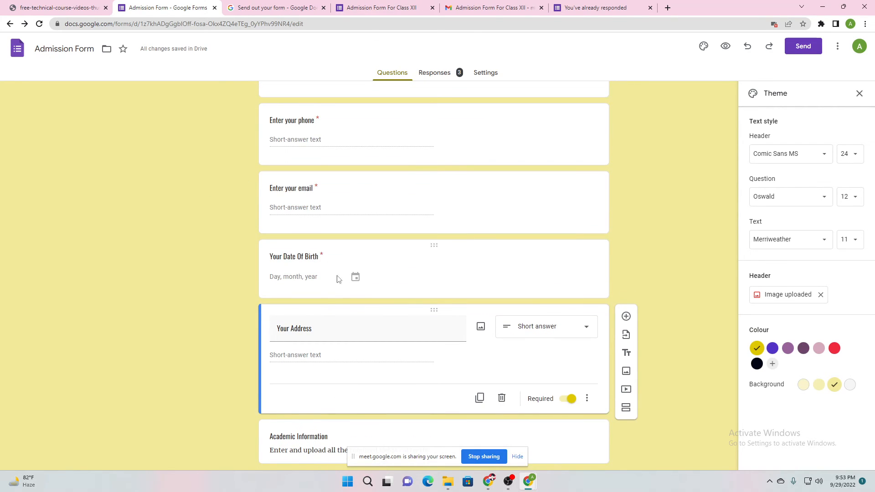
pyautogui.scroll(-3, 318, 322)
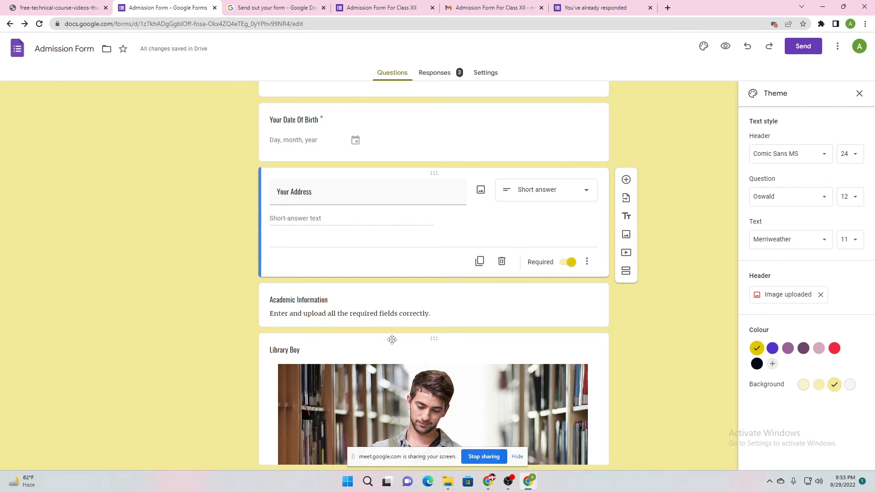
pyautogui.scroll(-5, 392, 339)
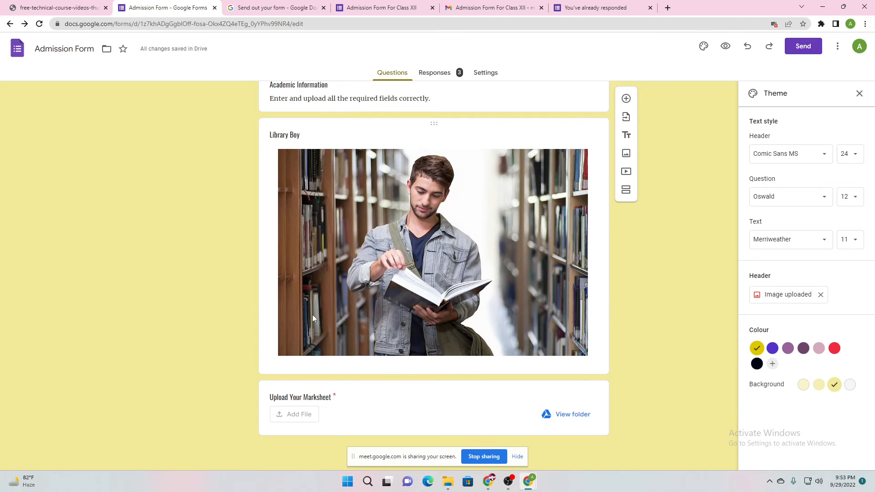
pyautogui.scroll(1, 496, 250)
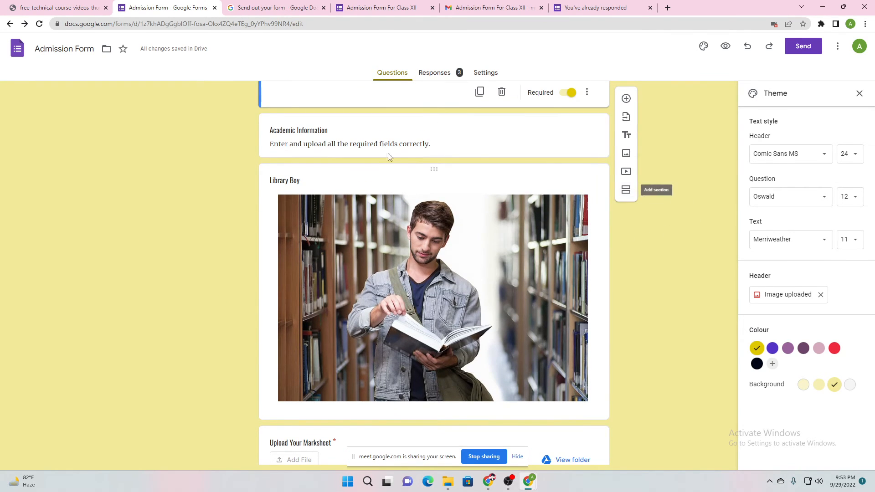
pyautogui.scroll(15, 303, 239)
pyautogui.scroll(-15, 370, 405)
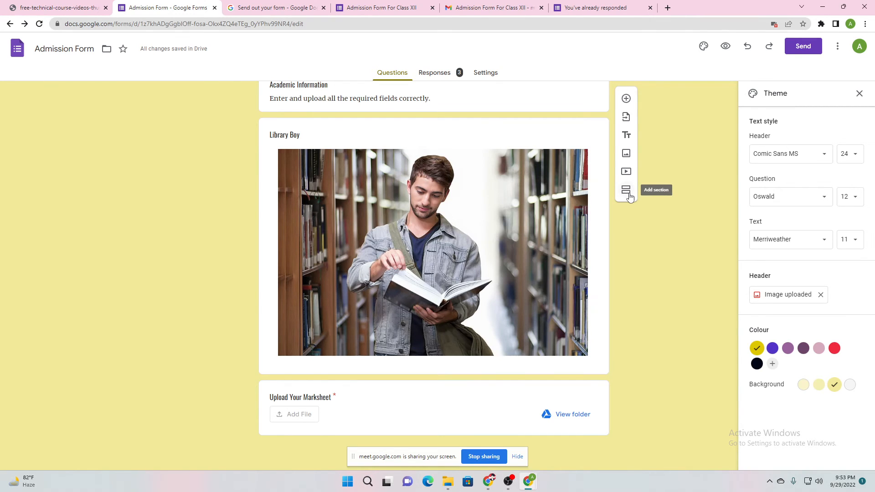
# Add a new section after the address question, just before Academic Information
pyautogui.click(627, 190)
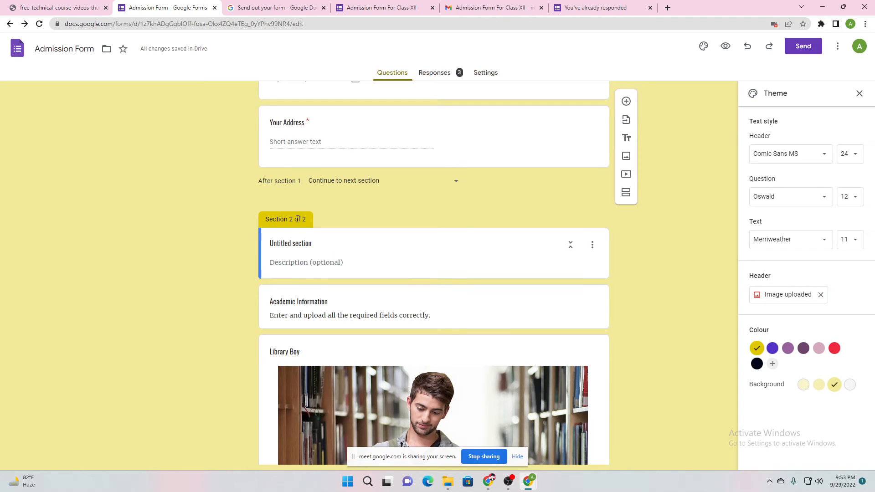
pyautogui.scroll(-4, 306, 291)
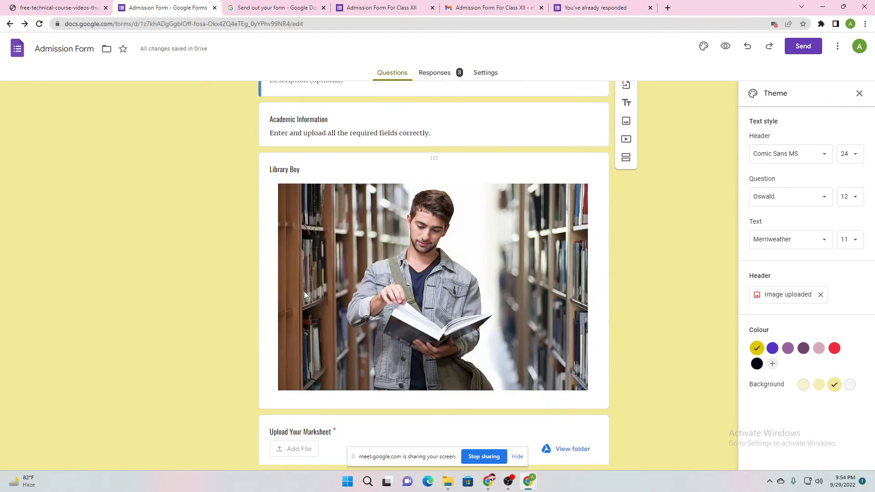
pyautogui.scroll(3, 312, 289)
pyautogui.scroll(-4, 370, 343)
pyautogui.scroll(3, 346, 280)
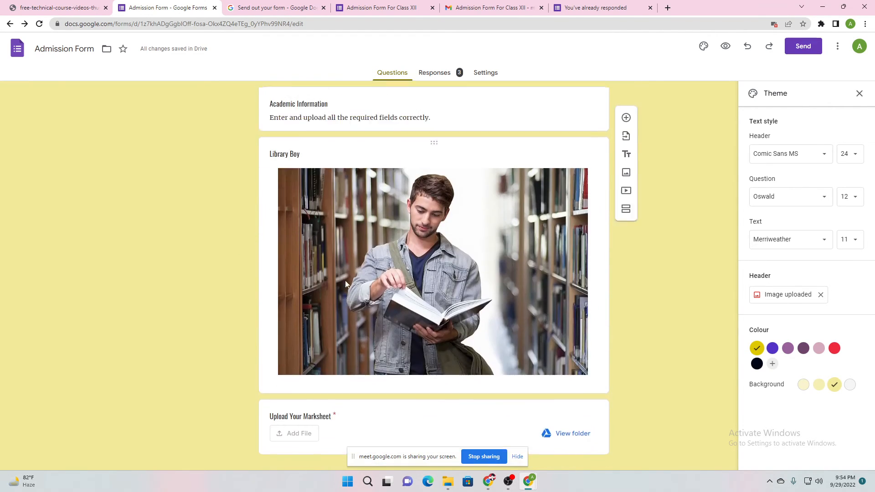
pyautogui.scroll(-3, 344, 321)
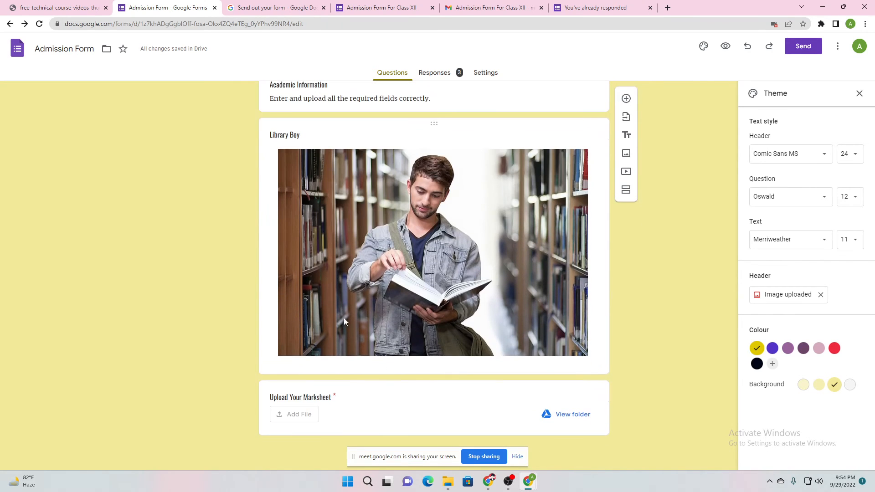
pyautogui.scroll(5, 223, 231)
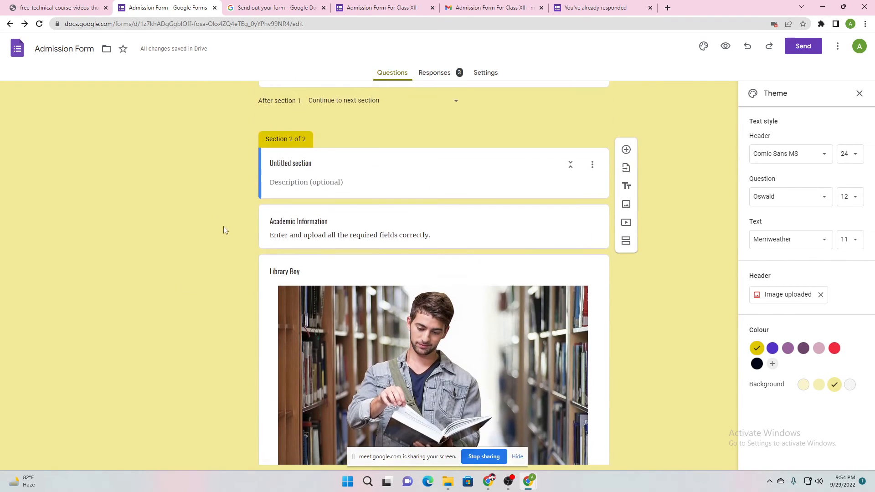
# Close the incognito sign-in window and return to the form editor
pyautogui.moveTo(530, 486)
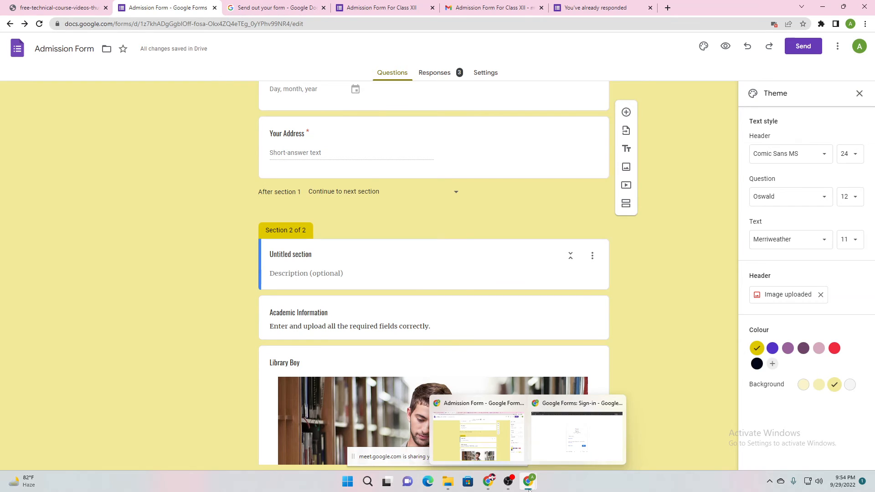
pyautogui.click(566, 431)
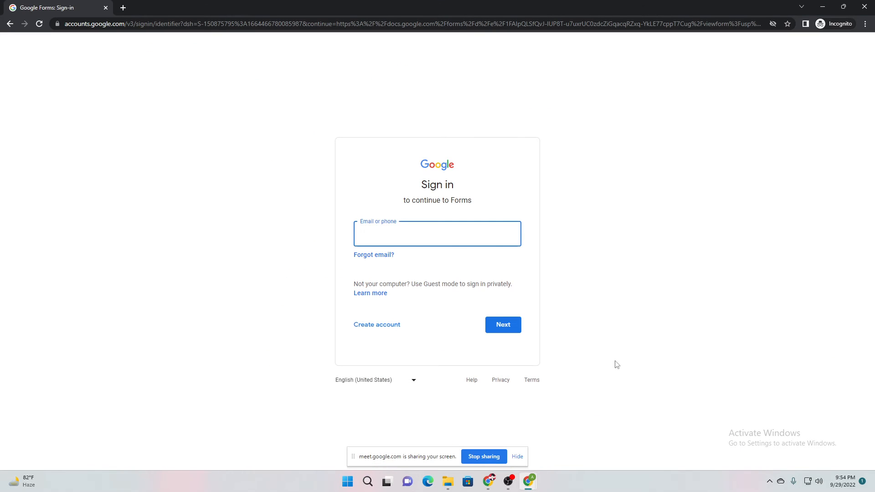
pyautogui.click(870, 4)
pyautogui.click(511, 428)
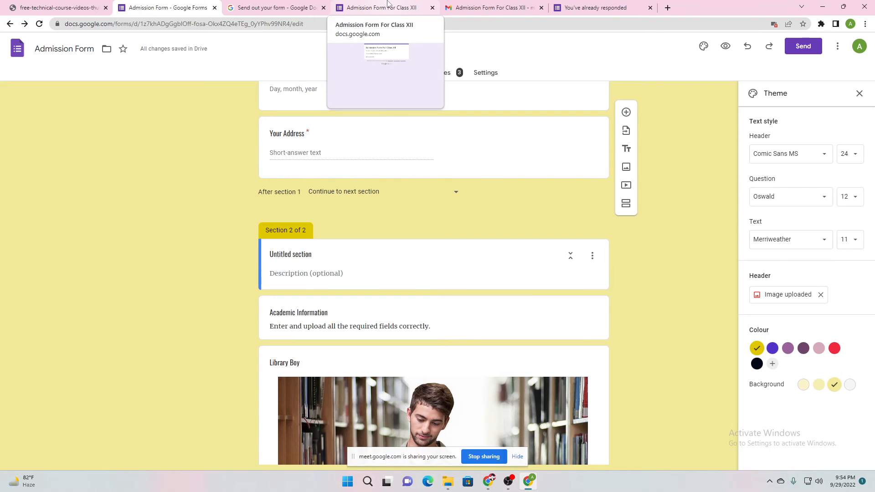
# Reload the live Admission Form For Class XII to show the yellow theme and page break
pyautogui.moveTo(488, 481)
pyautogui.click(461, 456)
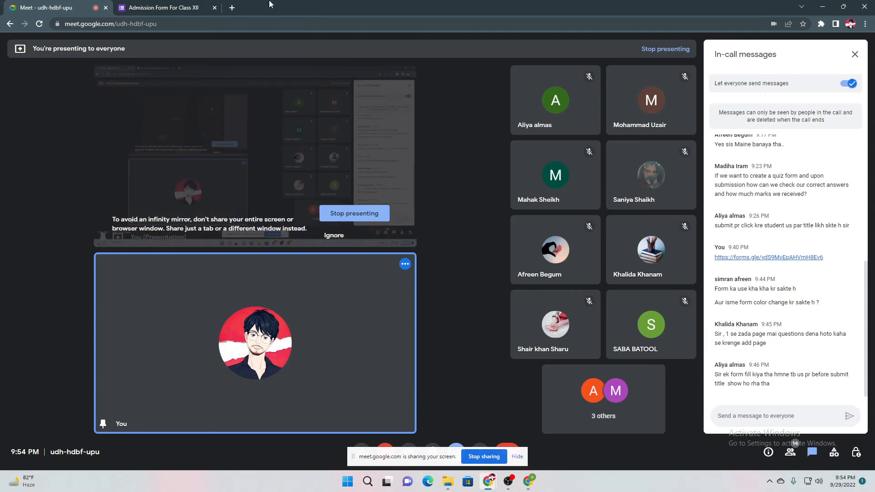
pyautogui.click(199, 5)
pyautogui.scroll(-8, 265, 234)
pyautogui.scroll(-1, 274, 252)
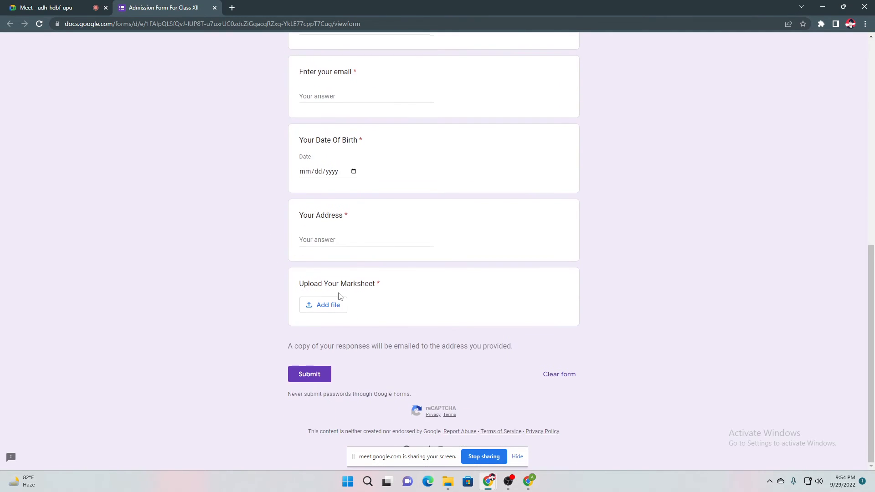
pyautogui.scroll(9, 275, 261)
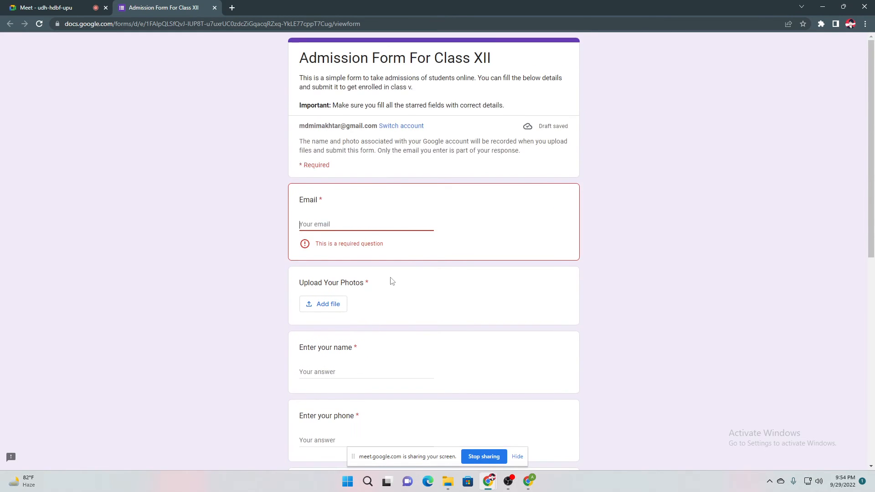
pyautogui.scroll(-5, 391, 279)
pyautogui.click(40, 26)
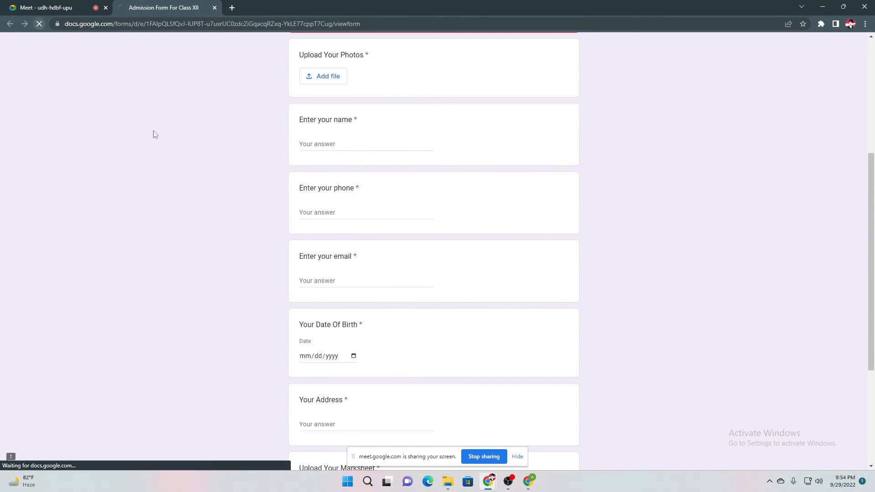
pyautogui.scroll(8, 258, 264)
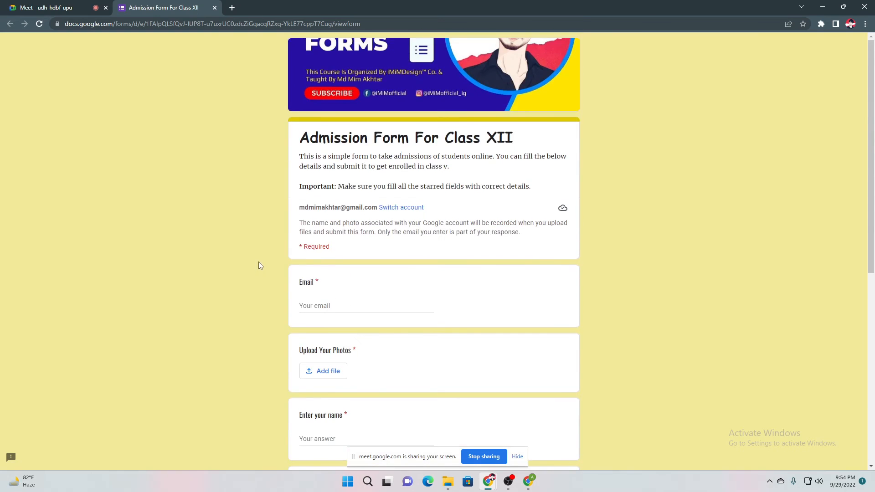
pyautogui.scroll(-3, 317, 165)
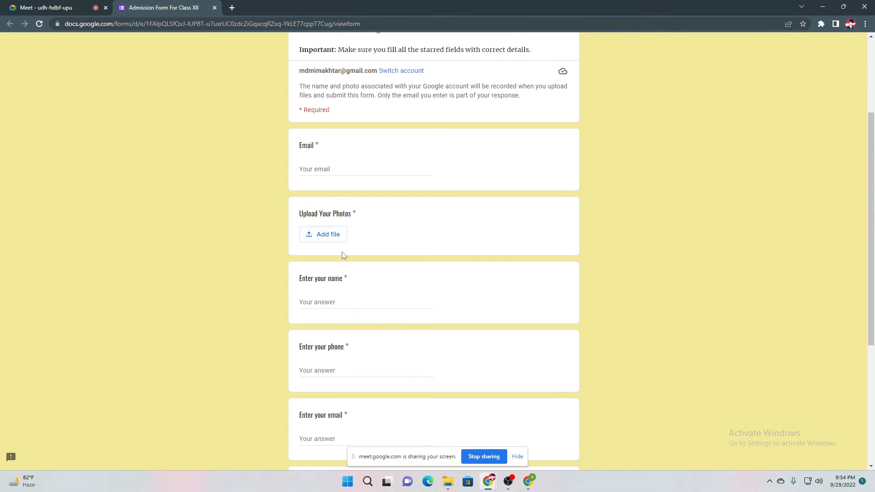
pyautogui.scroll(-3, 342, 254)
pyautogui.scroll(-2, 327, 207)
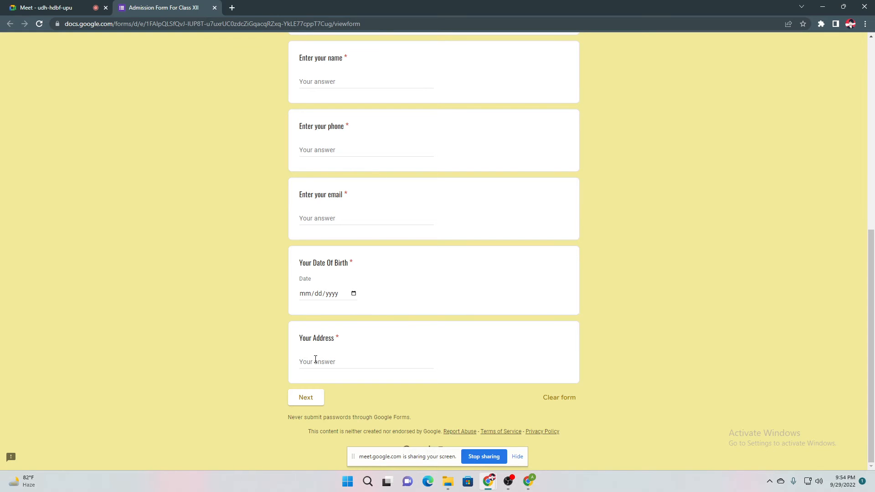
# Look over the form editor briefly, then go back to the live form window
pyautogui.click(529, 482)
pyautogui.scroll(-5, 122, 129)
pyautogui.scroll(9, 319, 251)
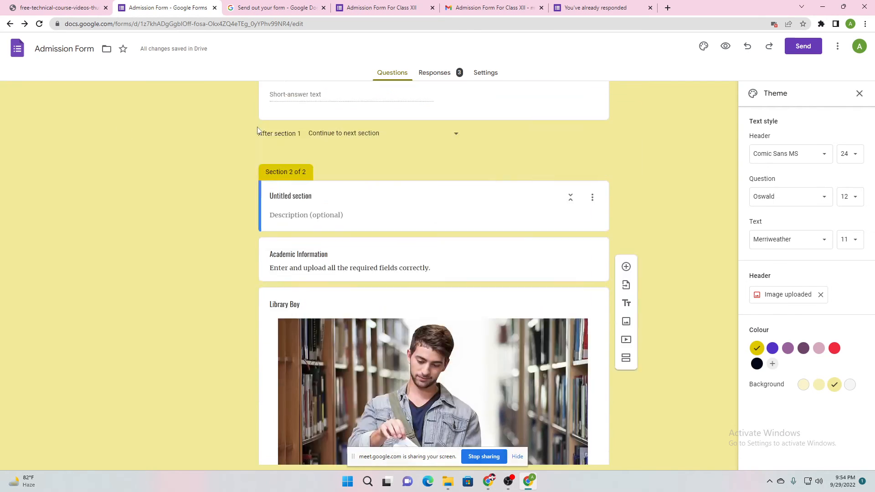
pyautogui.scroll(-1, 359, 290)
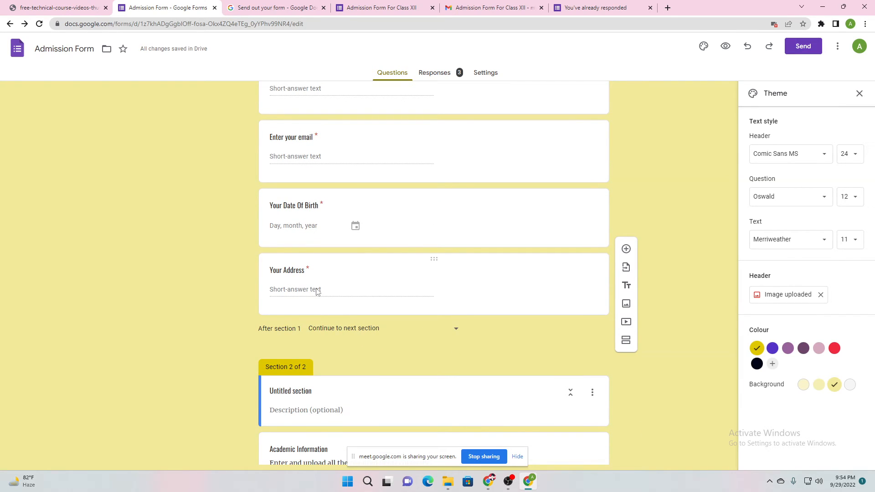
pyautogui.moveTo(488, 481)
pyautogui.click(449, 448)
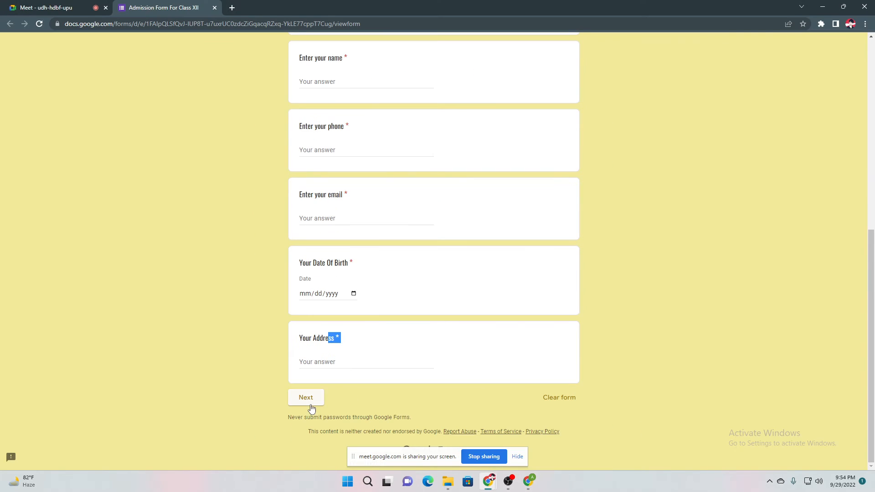
pyautogui.scroll(6, 375, 195)
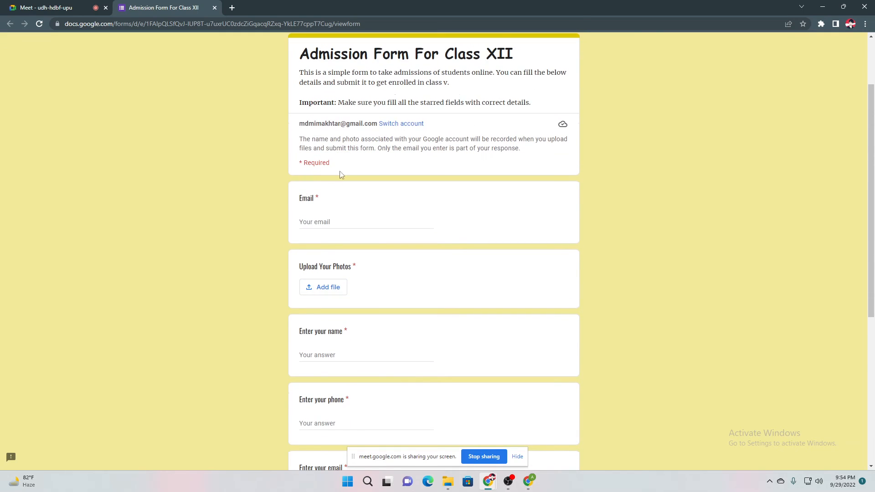
# Fill a placeholder Email answer and upload the course thumbnail from Downloads as the photo
pyautogui.click(327, 223)
pyautogui.write('sdsdsdsds@fgfg.com')
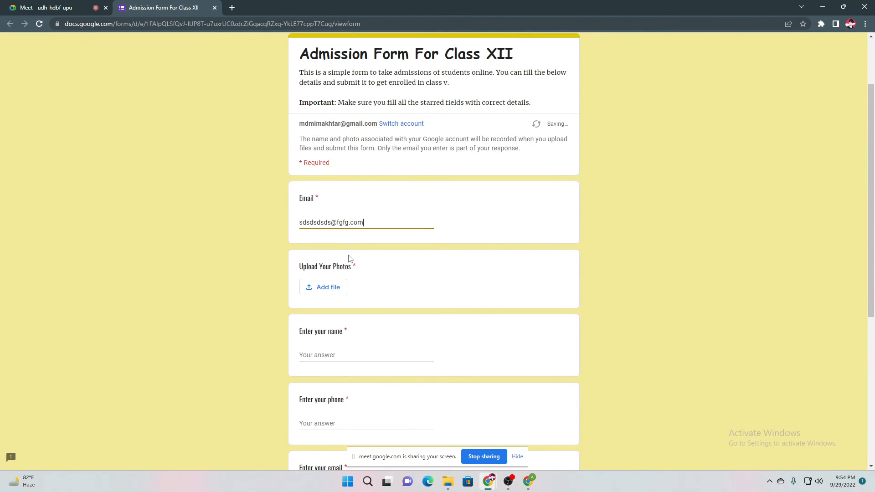
pyautogui.scroll(-3, 350, 258)
pyautogui.click(311, 154)
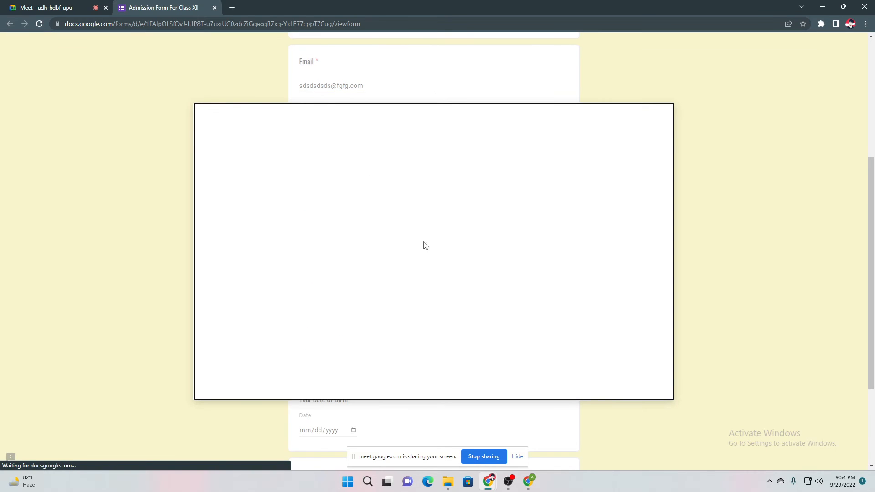
pyautogui.click(430, 321)
pyautogui.click(99, 117)
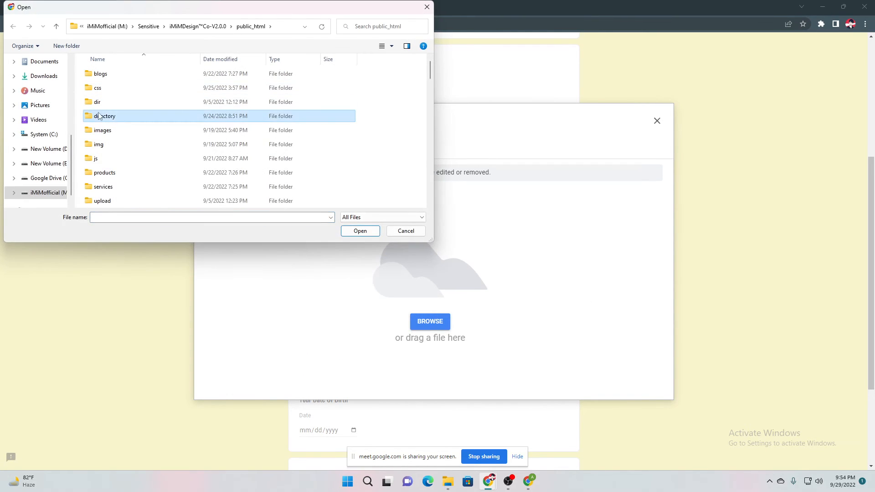
pyautogui.click(40, 79)
pyautogui.doubleClick(147, 138)
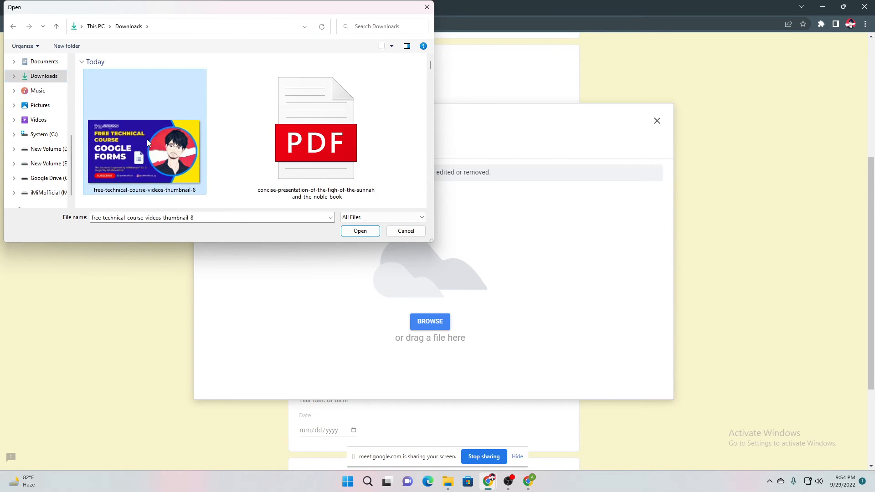
pyautogui.scroll(3, 561, 242)
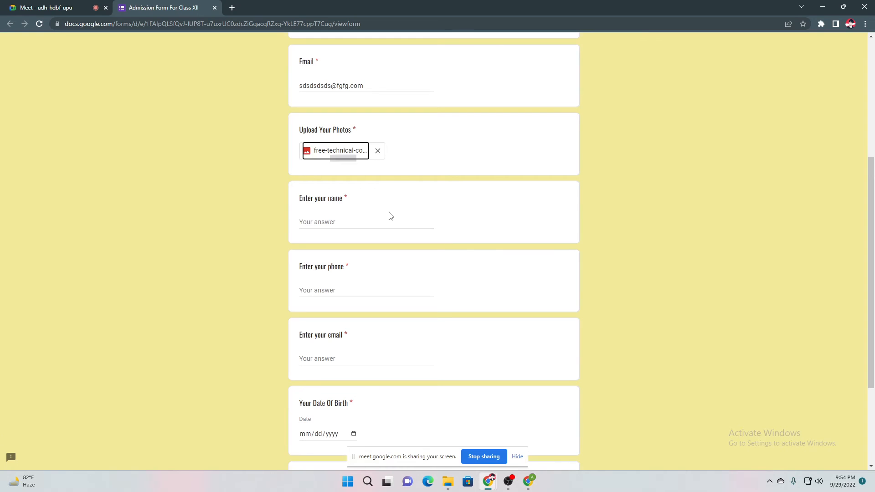
# Enter test answers for the name, phone number and email questions
pyautogui.click(348, 220)
pyautogui.write('SDsdS A')
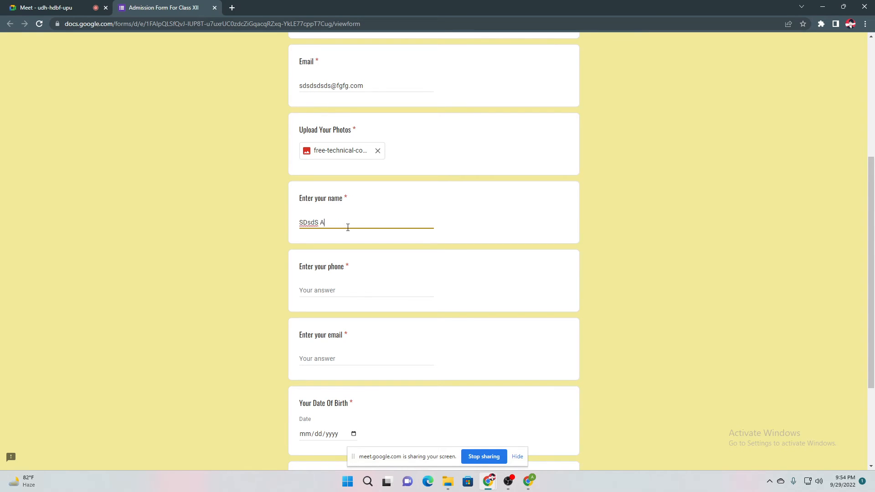
pyautogui.write('SSA')
pyautogui.click(325, 288)
pyautogui.write('ASASA')
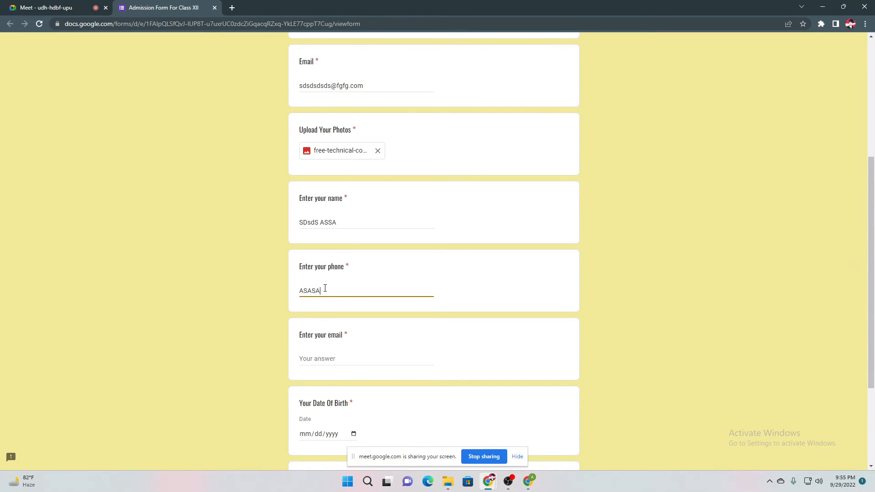
pyautogui.write(' A')
pyautogui.hotkey('ctrl', 'a')
pyautogui.write('8')
pyautogui.write('00000000')
pyautogui.click(318, 358)
pyautogui.write('asasasd')
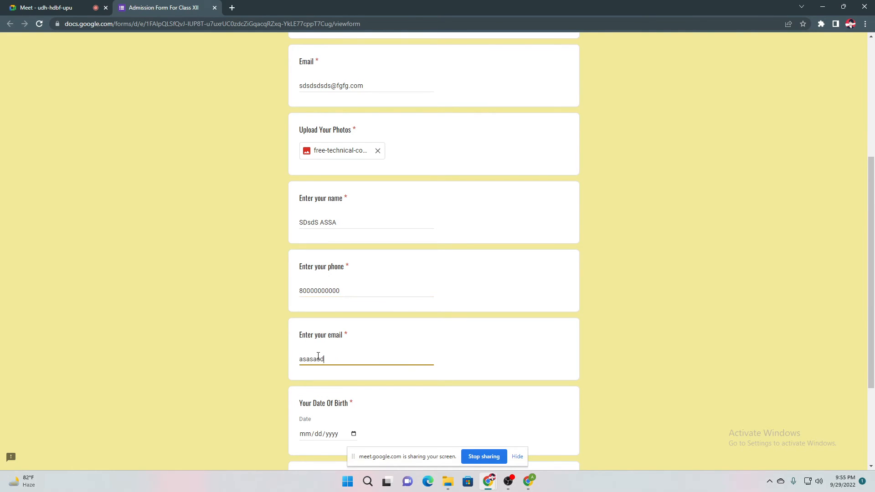
pyautogui.write('s@ddddddddd')
# Set the date of birth to 30 September 2022, fill in the address, and continue
pyautogui.scroll(-2, 344, 373)
pyautogui.click(354, 343)
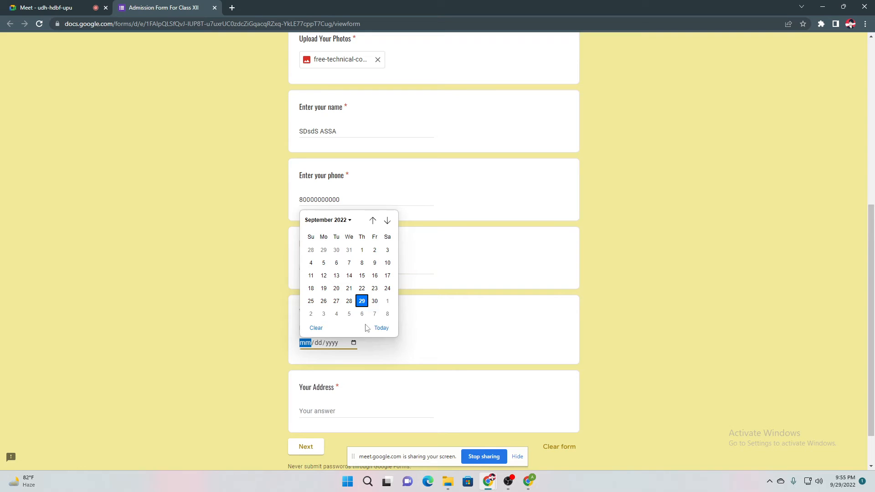
pyautogui.click(375, 302)
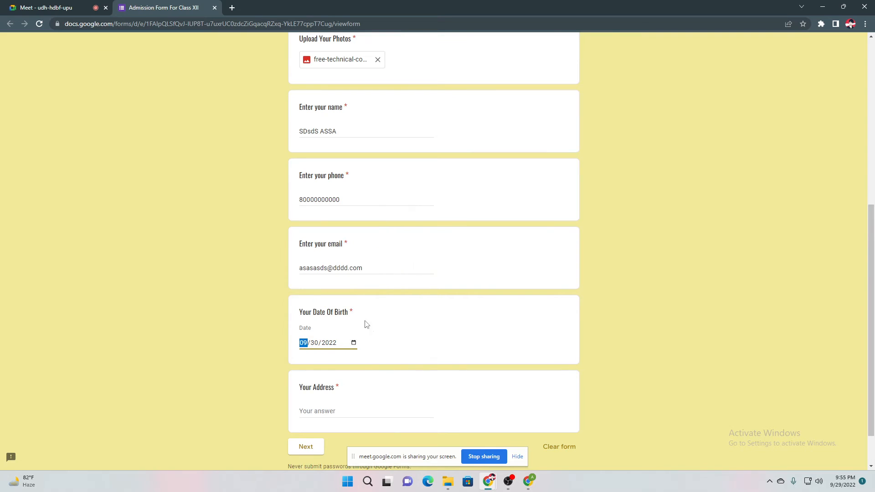
pyautogui.click(316, 412)
pyautogui.write('dsdsdsds')
pyautogui.scroll(-1, 267, 378)
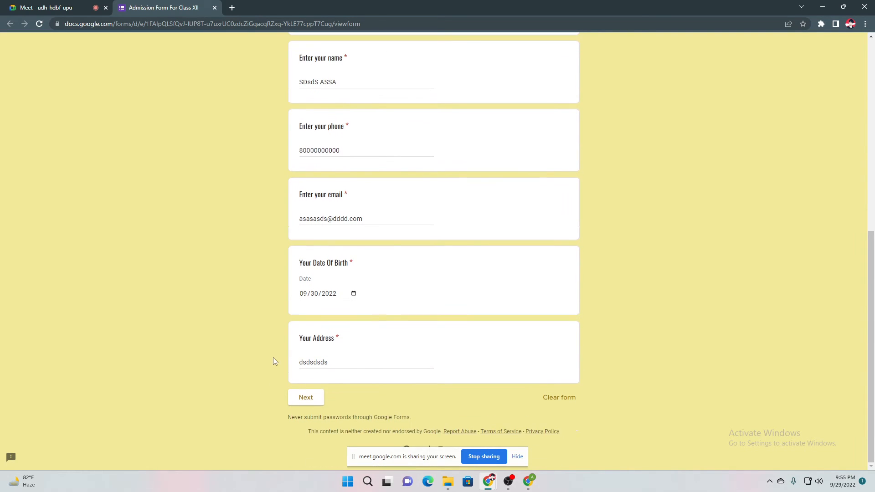
pyautogui.click(309, 398)
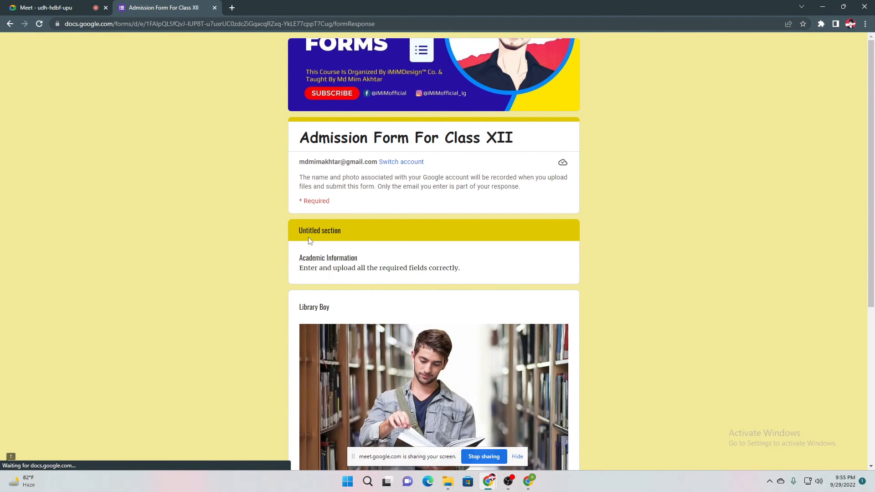
# Scroll through the Academic Information response page, then switch back to the form editor
pyautogui.scroll(-2, 324, 199)
pyautogui.scroll(-3, 324, 199)
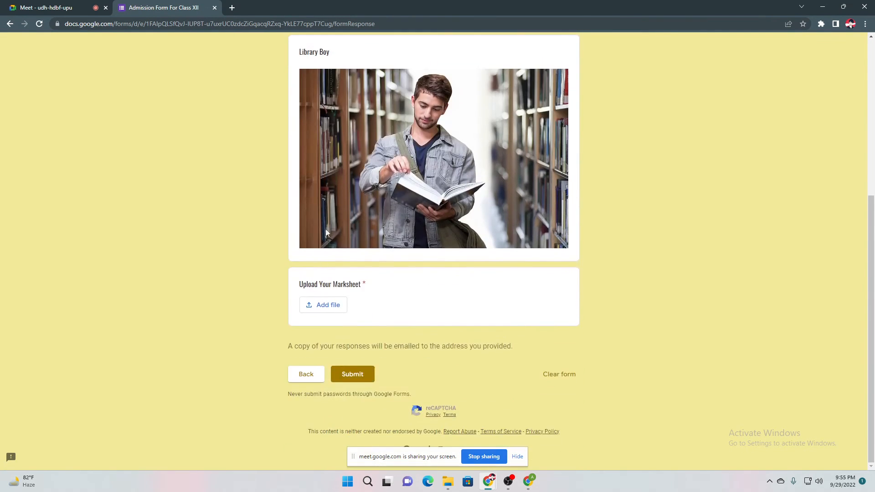
pyautogui.scroll(5, 268, 276)
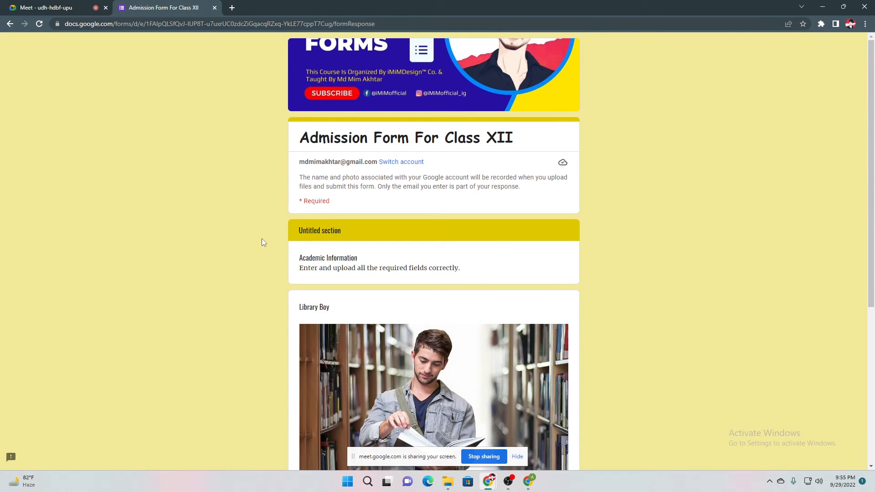
pyautogui.click(529, 481)
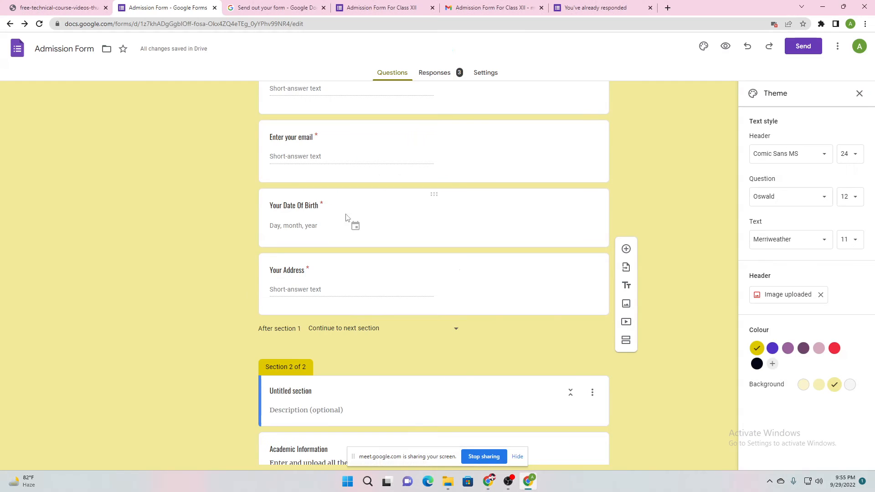
pyautogui.scroll(-3, 215, 197)
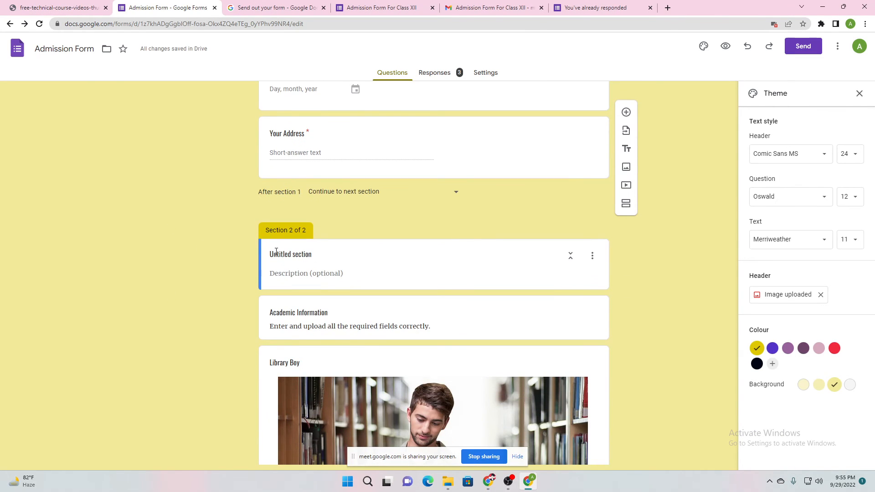
# Title section 2 'Academic Information' with the description 'This is your academic details'
pyautogui.scroll(-1, 298, 270)
pyautogui.click(313, 211)
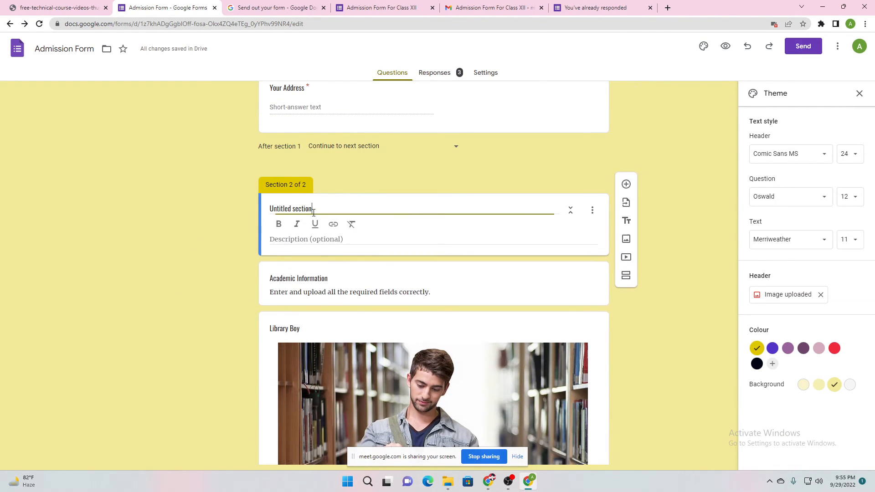
pyautogui.write('Acade')
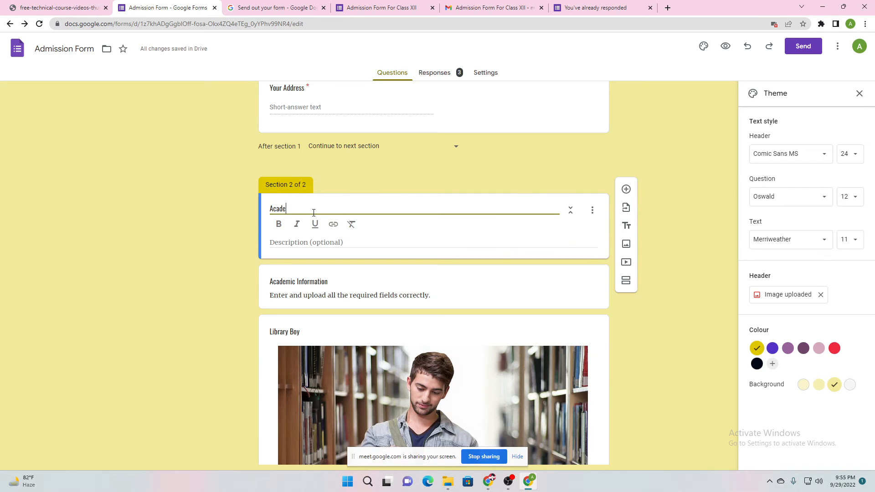
pyautogui.write('mic Information')
pyautogui.click(273, 242)
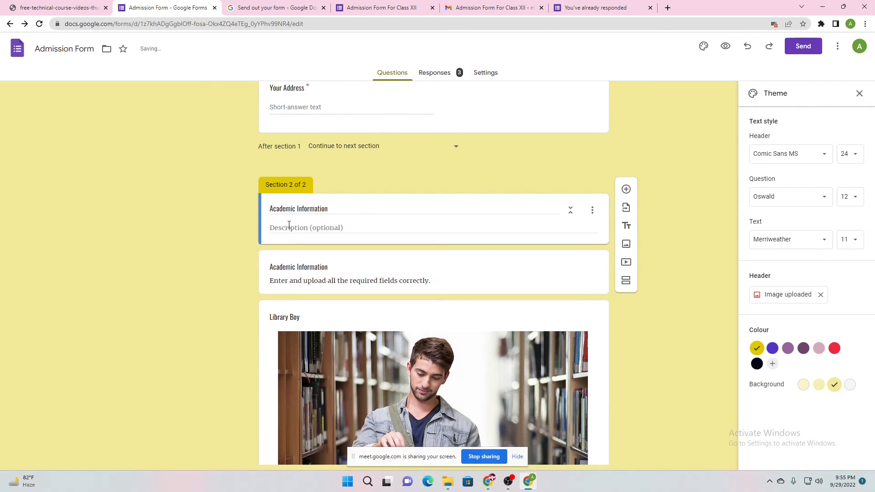
pyautogui.write('This is yo')
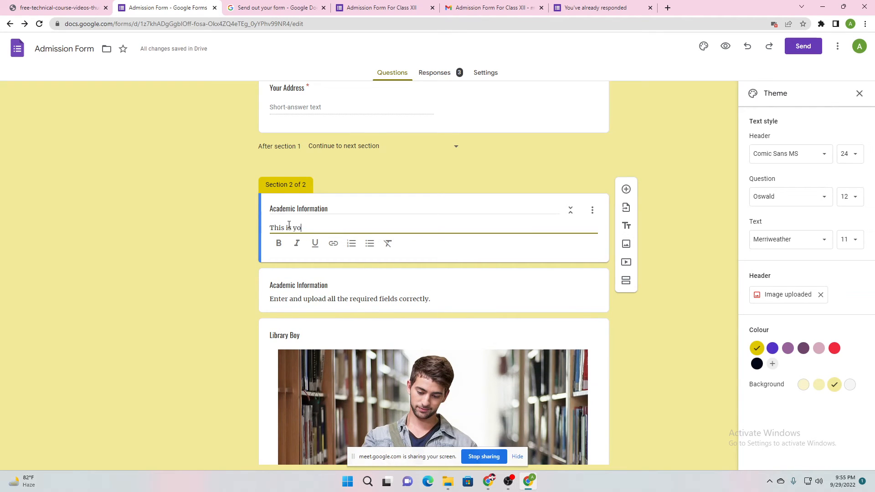
pyautogui.write('ur acadmeic')
pyautogui.press('BackSpace')
pyautogui.press('BackSpace')
pyautogui.press('BackSpace')
pyautogui.click(244, 228)
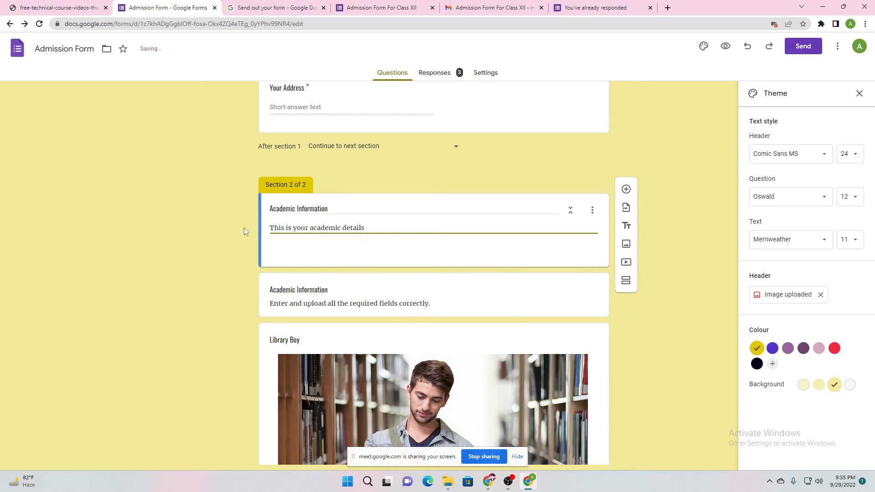
pyautogui.scroll(4, 368, 262)
pyautogui.scroll(-3, 314, 232)
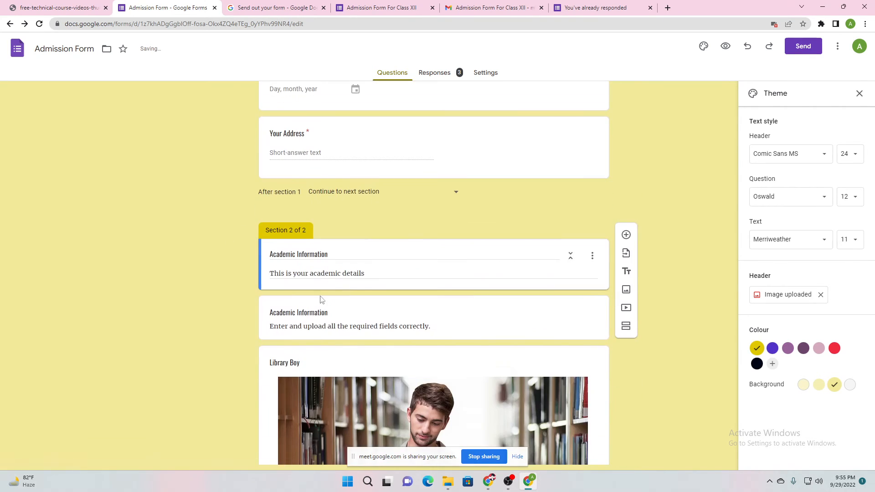
# Delete the old Academic Information text item and the Library Boy image
pyautogui.click(304, 305)
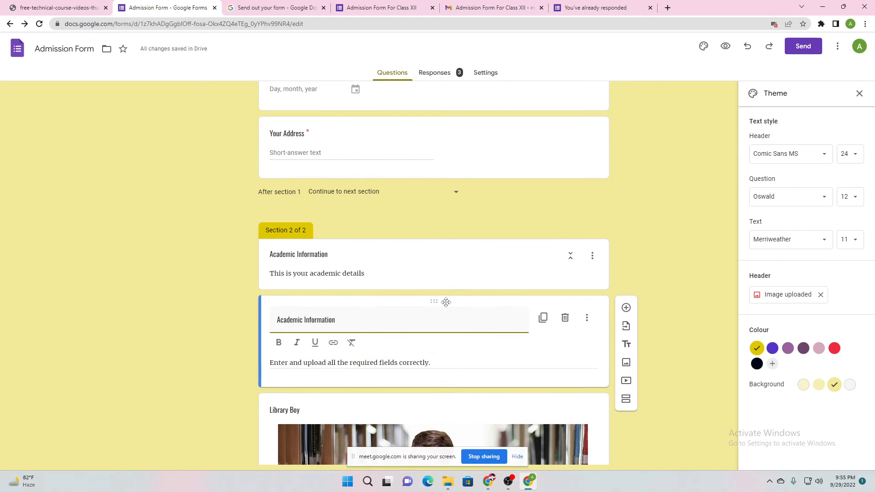
pyautogui.click(568, 322)
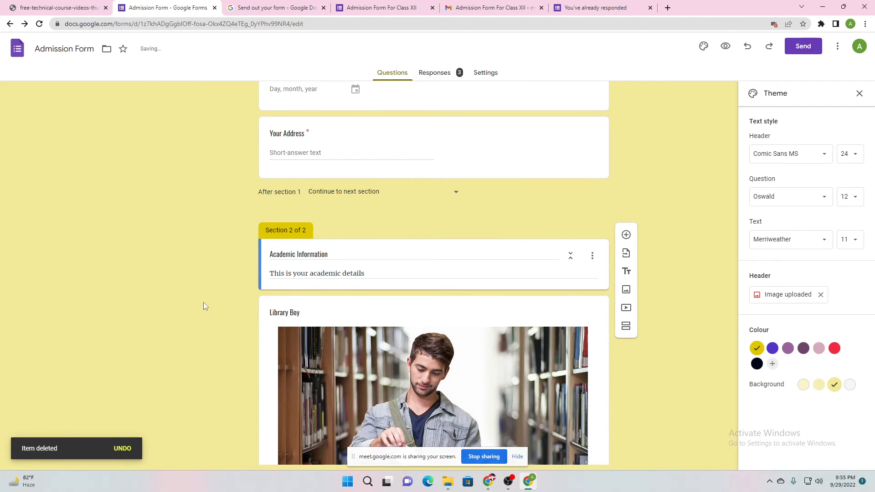
pyautogui.scroll(-3, 203, 302)
pyautogui.click(596, 206)
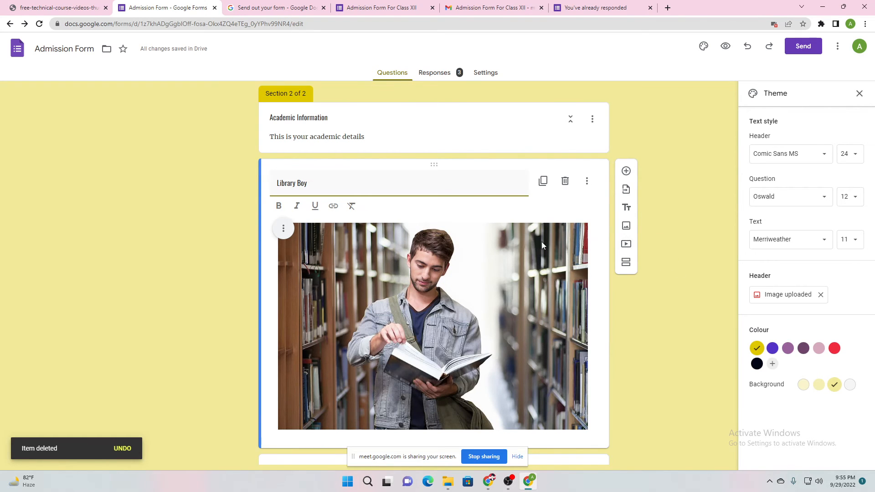
pyautogui.click(566, 181)
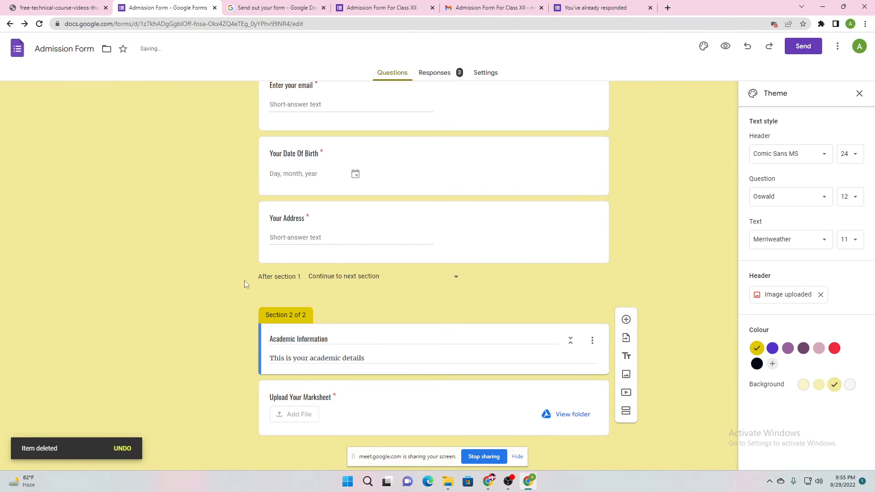
# Add a multiple-choice question titled 'Previous Class' to section 2
pyautogui.click(628, 319)
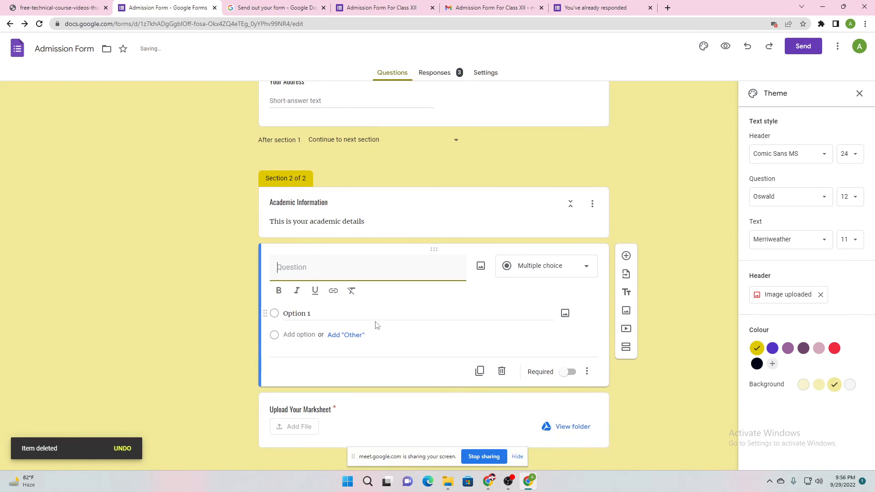
pyautogui.write('Previous Class')
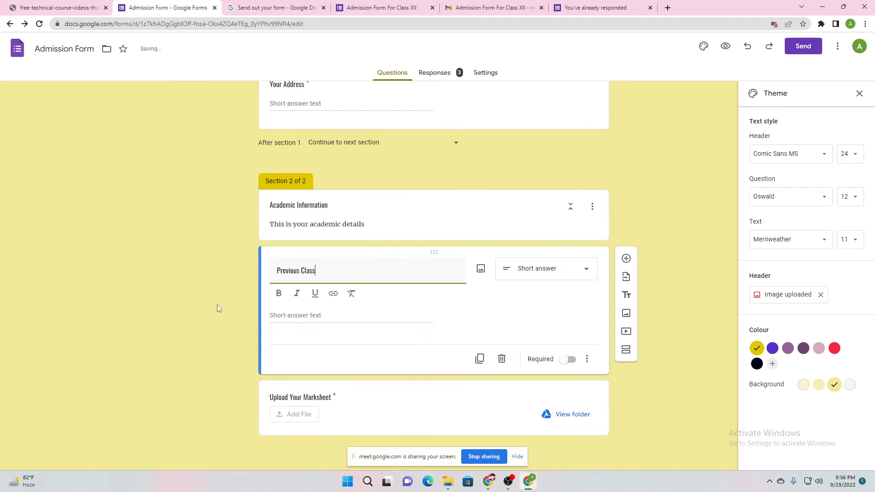
pyautogui.click(199, 290)
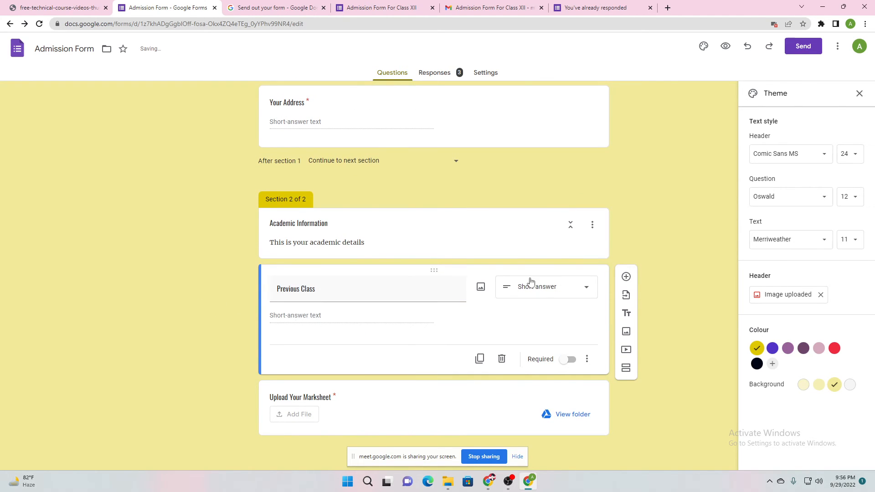
pyautogui.click(531, 282)
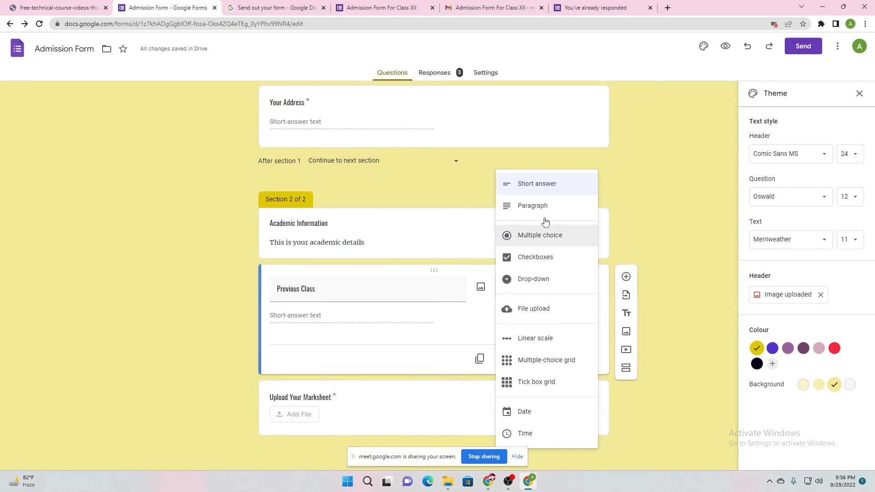
pyautogui.click(532, 235)
# Give Previous Class the answer options X and XI
pyautogui.click(291, 320)
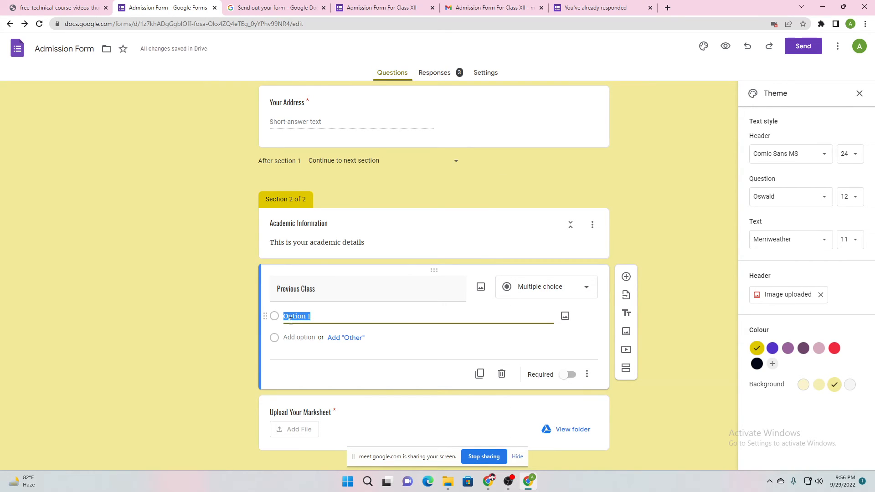
pyautogui.write('X')
pyautogui.click(290, 337)
pyautogui.write('XI')
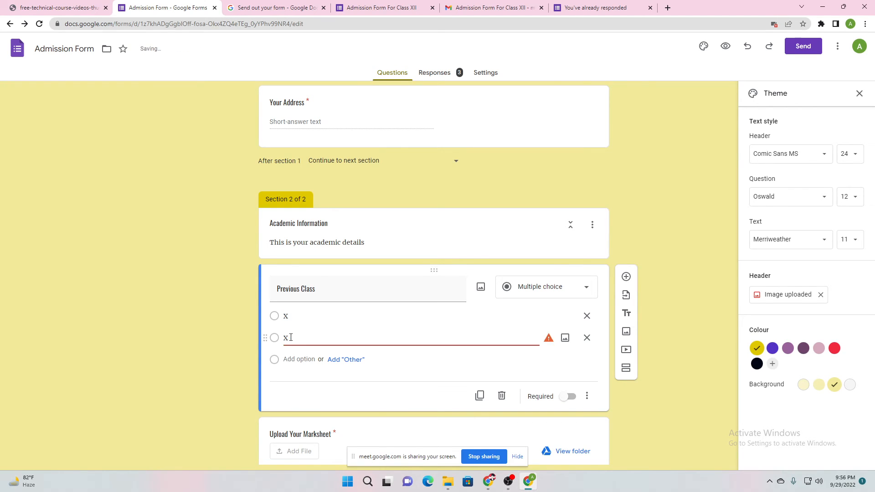
# Remove the extra third choice and make Previous Class required
pyautogui.click(318, 363)
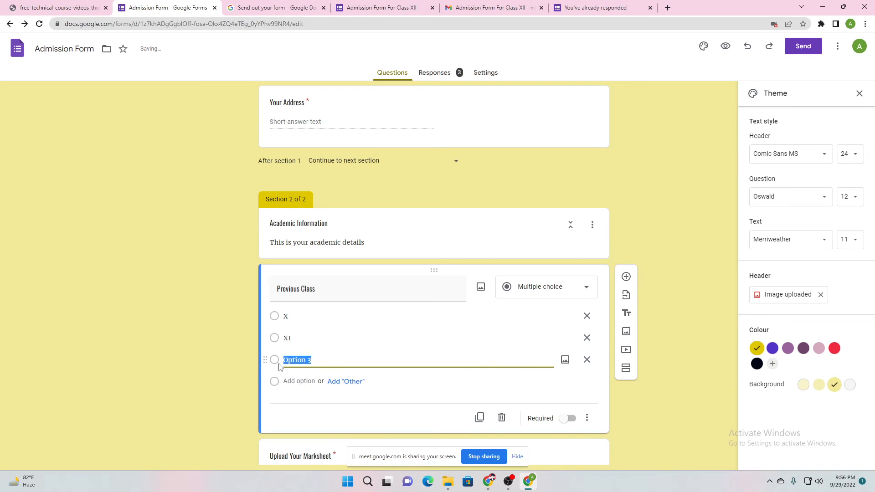
pyautogui.click(221, 352)
pyautogui.click(335, 360)
pyautogui.press('BackSpace')
pyautogui.click(221, 360)
pyautogui.click(406, 359)
pyautogui.click(586, 360)
pyautogui.click(227, 337)
pyautogui.scroll(15, 228, 336)
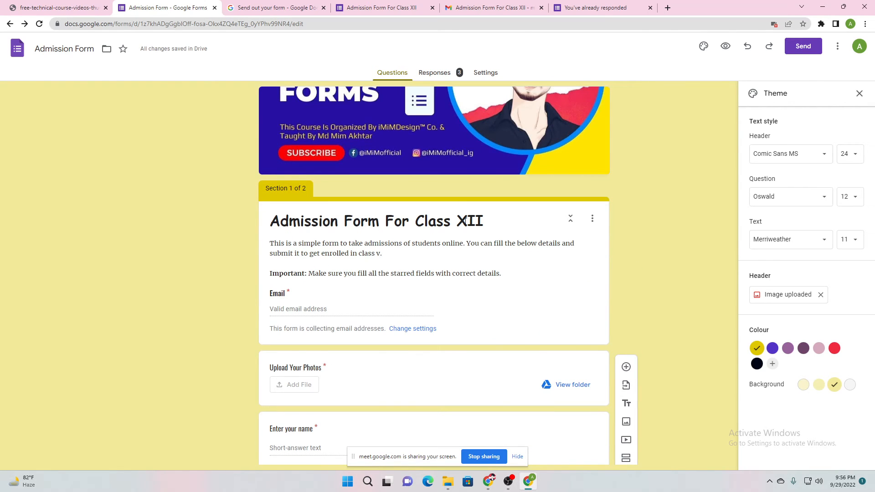
pyautogui.scroll(-10, 251, 255)
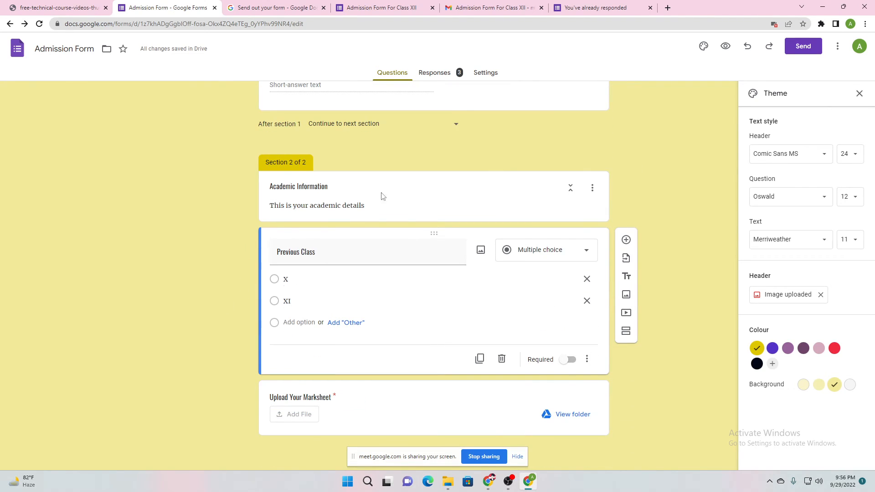
pyautogui.click(570, 360)
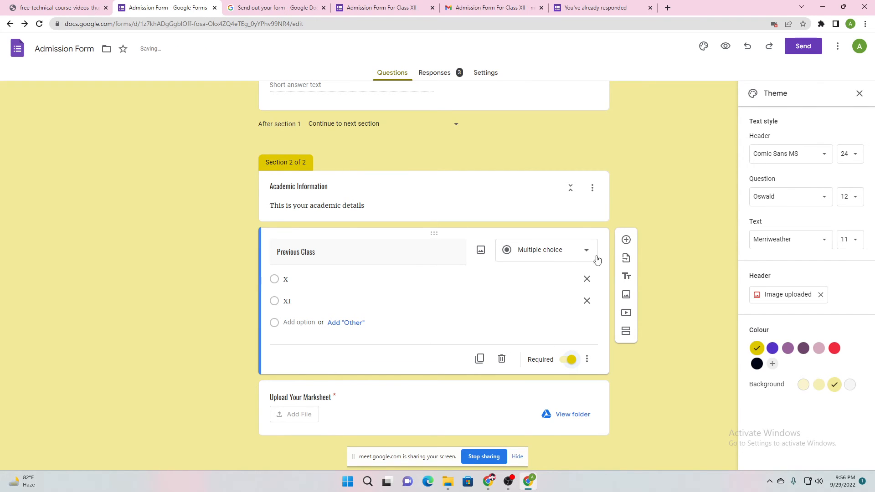
# Add a multiple-choice question titled 'Previous Year' below Previous Class
pyautogui.click(627, 240)
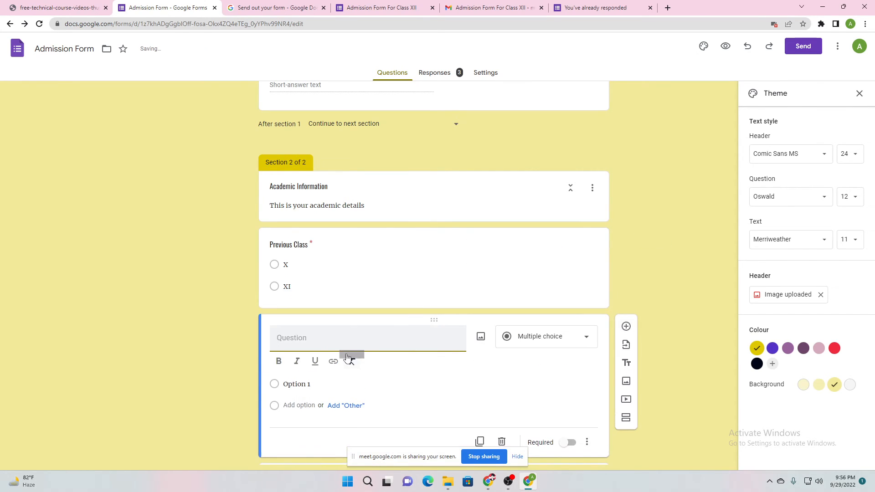
pyautogui.write('Previous ')
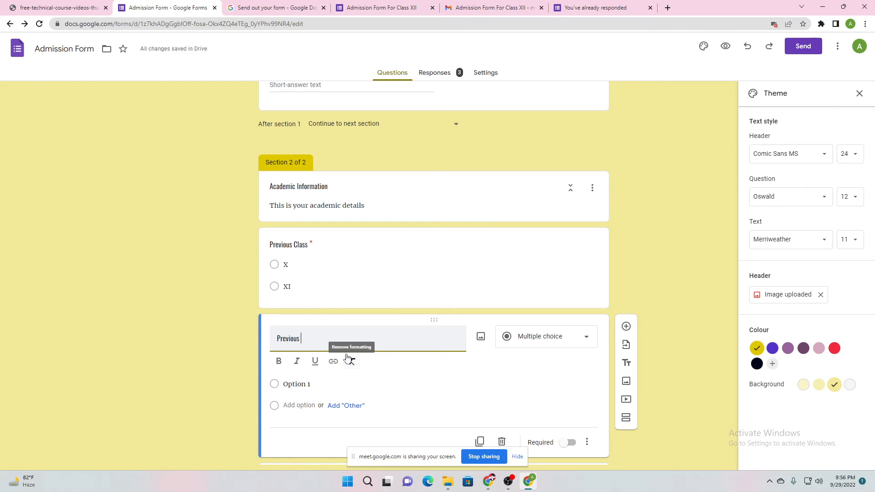
pyautogui.write('Year')
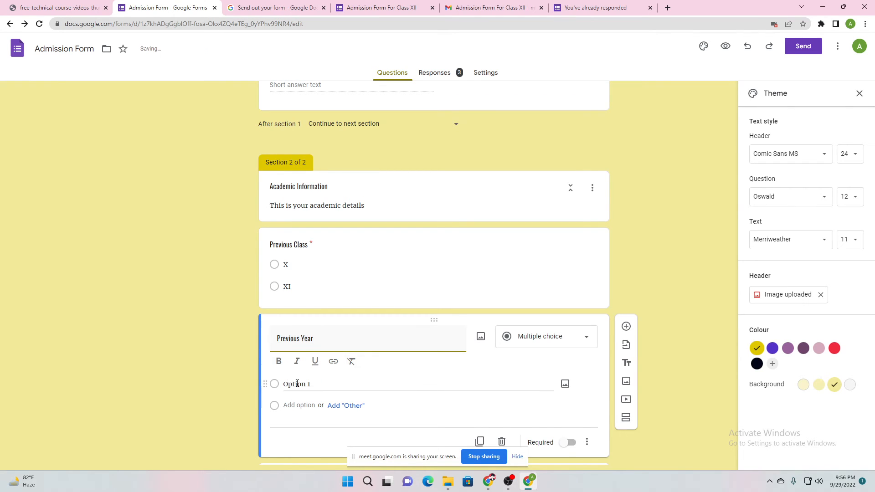
pyautogui.click(567, 346)
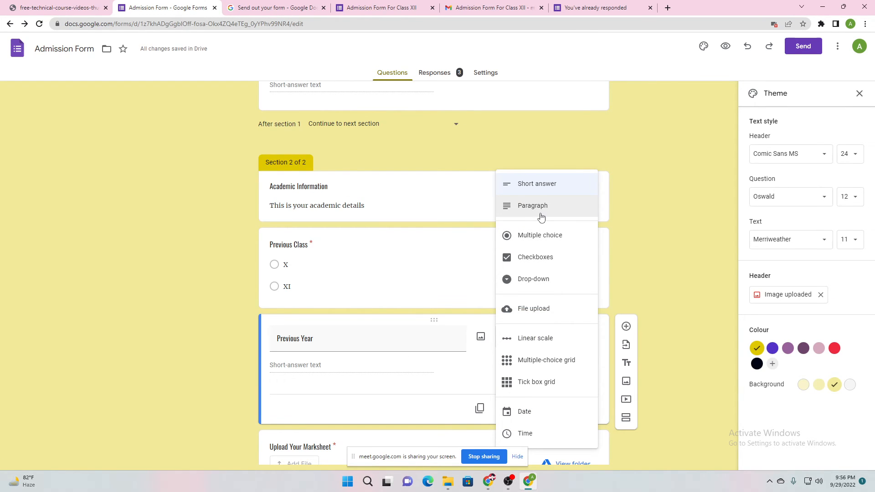
pyautogui.click(540, 237)
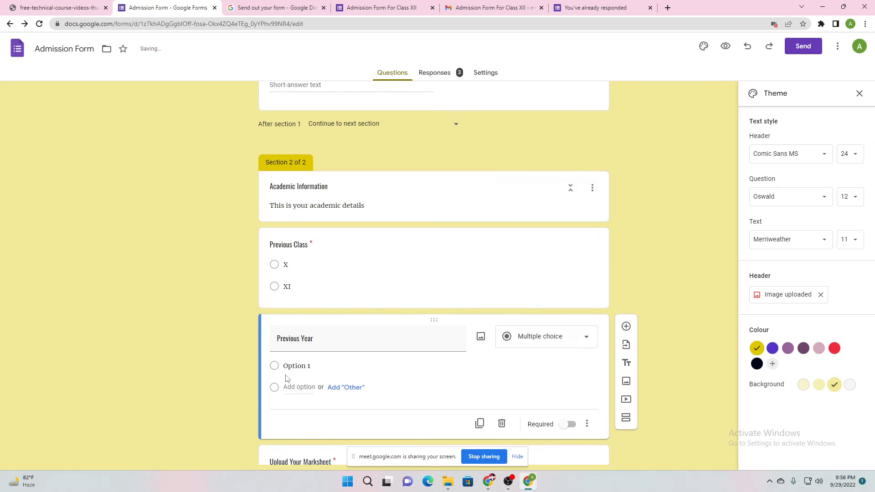
# Give Previous Year the choices 2020, 2021 and 2022 and make it required
pyautogui.click(297, 367)
pyautogui.write('202')
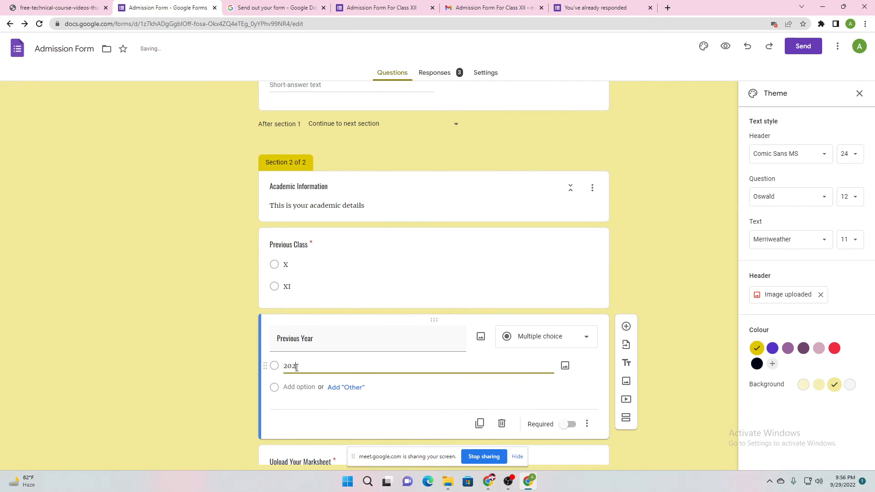
pyautogui.write('0')
pyautogui.click(297, 387)
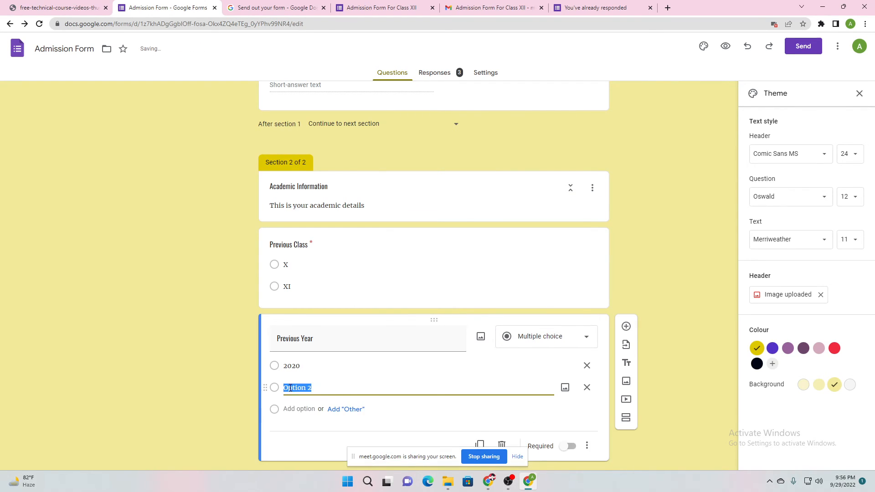
pyautogui.write('2021')
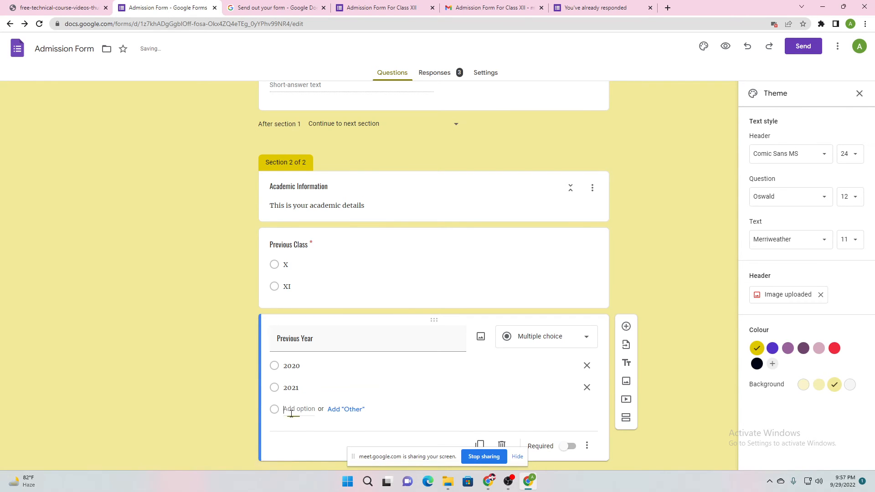
pyautogui.click(290, 410)
pyautogui.write('202')
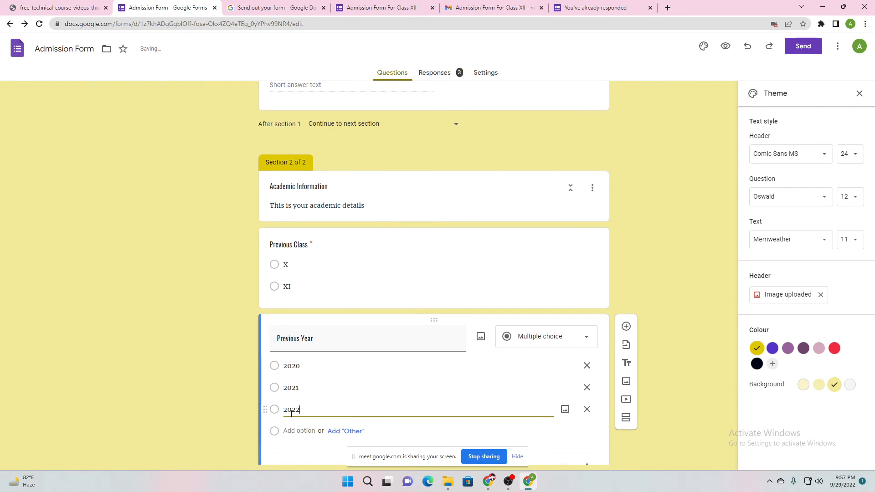
pyautogui.write('2')
pyautogui.click(243, 385)
pyautogui.scroll(-2, 243, 383)
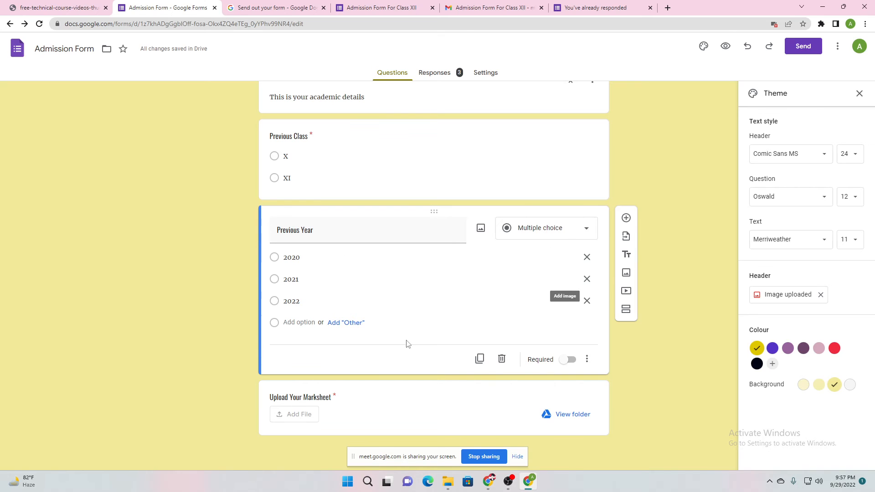
pyautogui.click(569, 360)
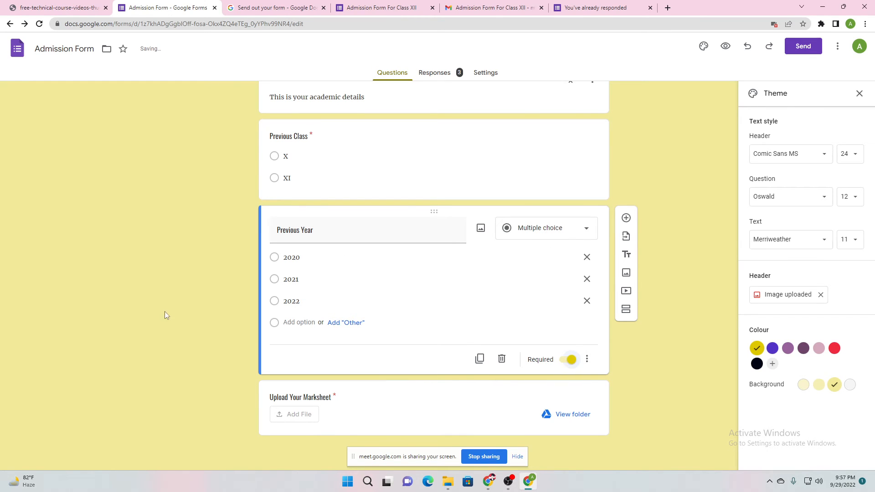
# Retitle the marksheet upload question to 'Previous Class Marksheet'
pyautogui.click(305, 398)
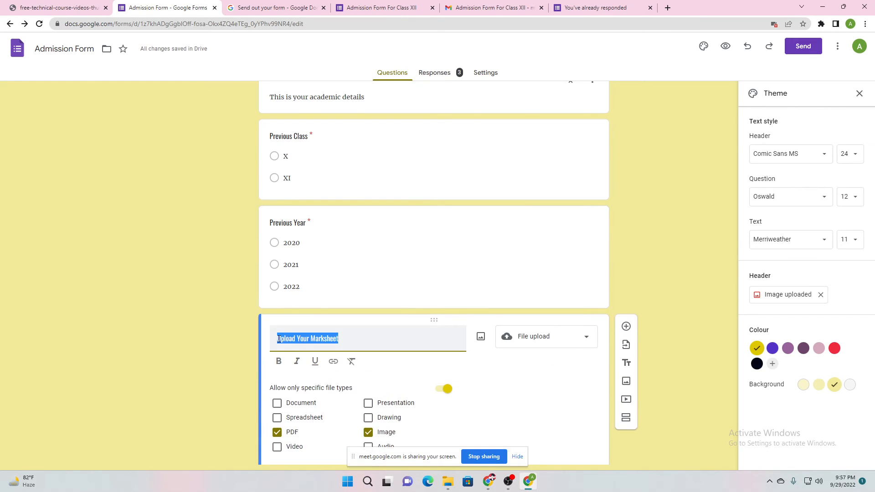
pyautogui.click(278, 340)
pyautogui.write('Prev')
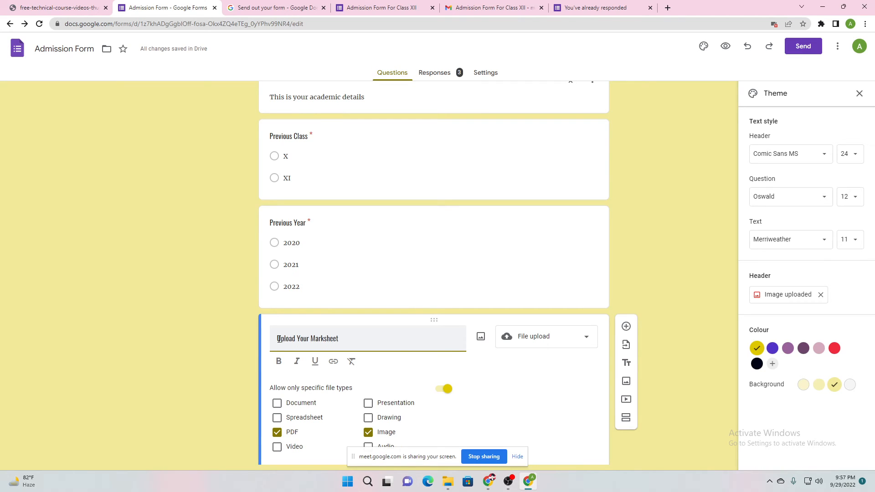
pyautogui.write('ius')
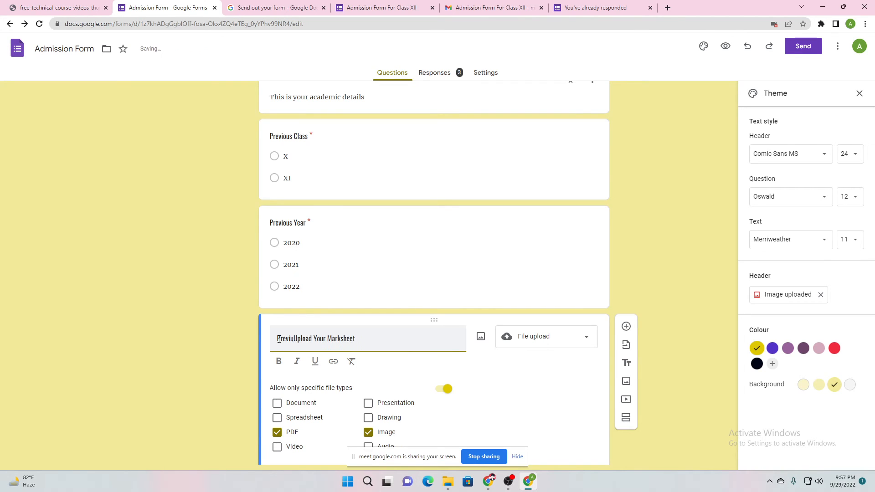
pyautogui.press('BackSpace')
pyautogui.press('BackSpace')
pyautogui.press('BackSpace')
pyautogui.press('BackSpace')
pyautogui.write('ious ')
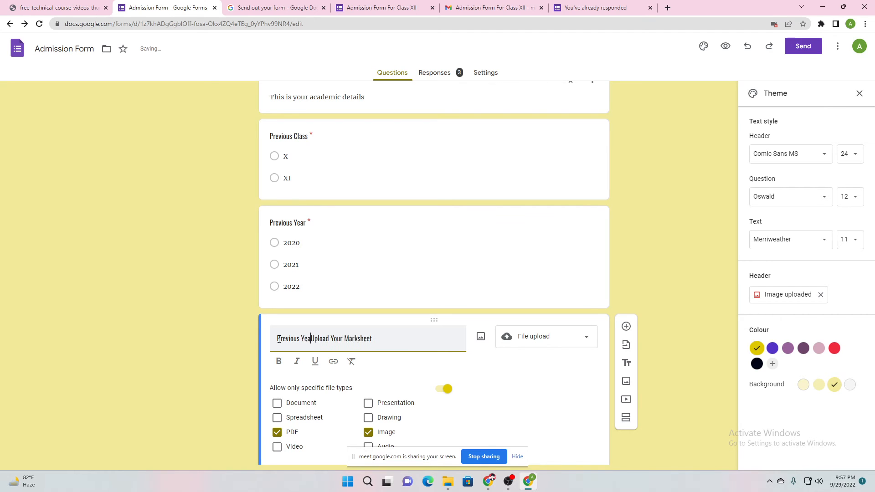
pyautogui.write('Class')
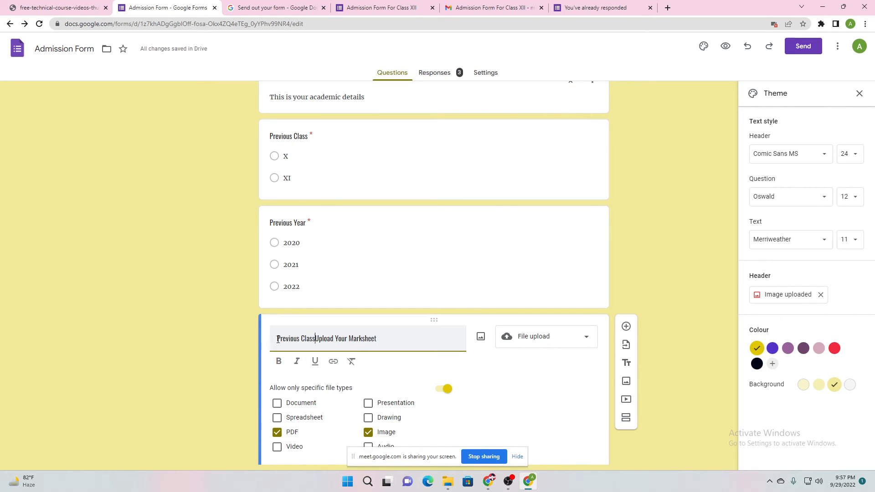
pyautogui.keyDown('shift'); pyautogui.click(351, 339); pyautogui.keyUp('shift')
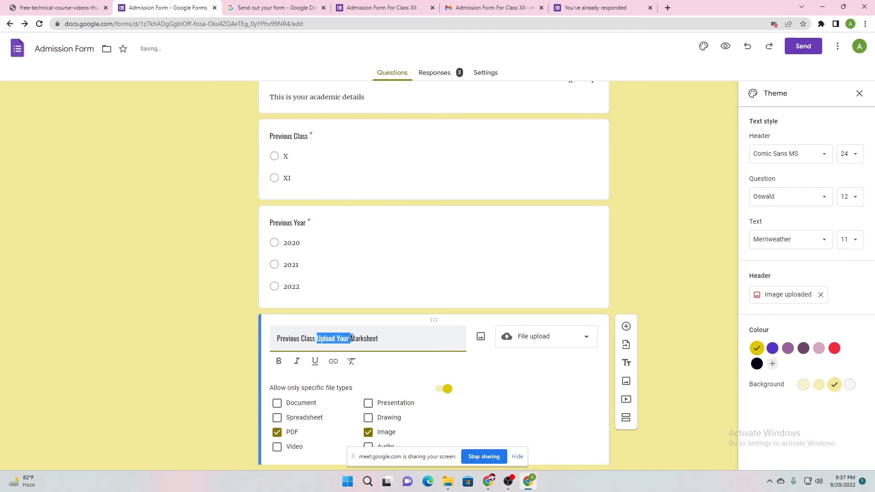
pyautogui.press('BackSpace')
pyautogui.click(225, 320)
pyautogui.scroll(-3, 215, 315)
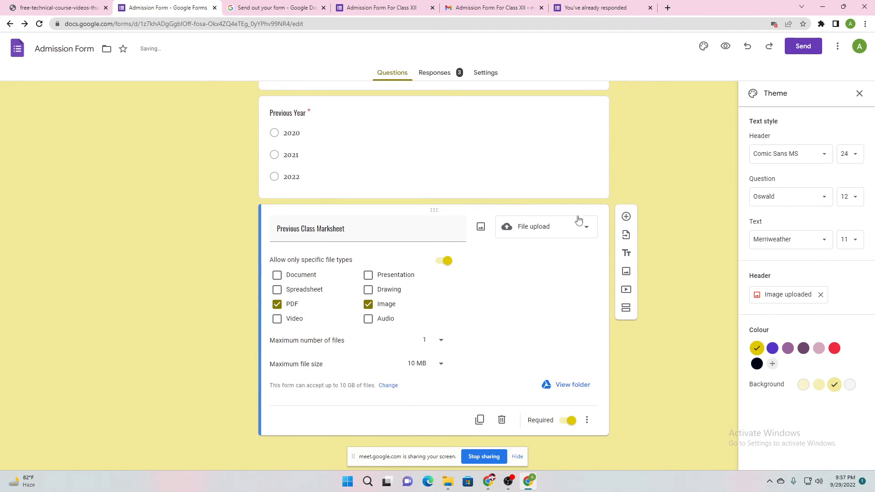
pyautogui.scroll(2, 578, 191)
# Add a short-answer question titled 'Previous Class' below Previous Year
pyautogui.click(597, 195)
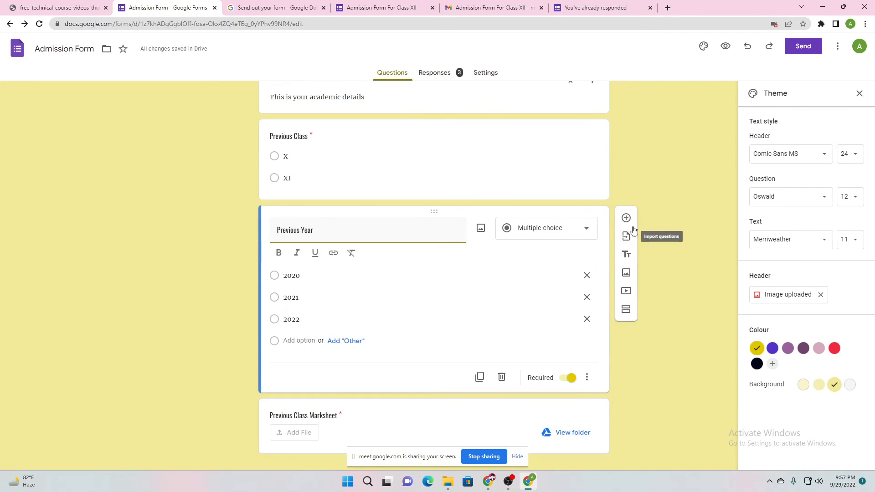
pyautogui.click(626, 218)
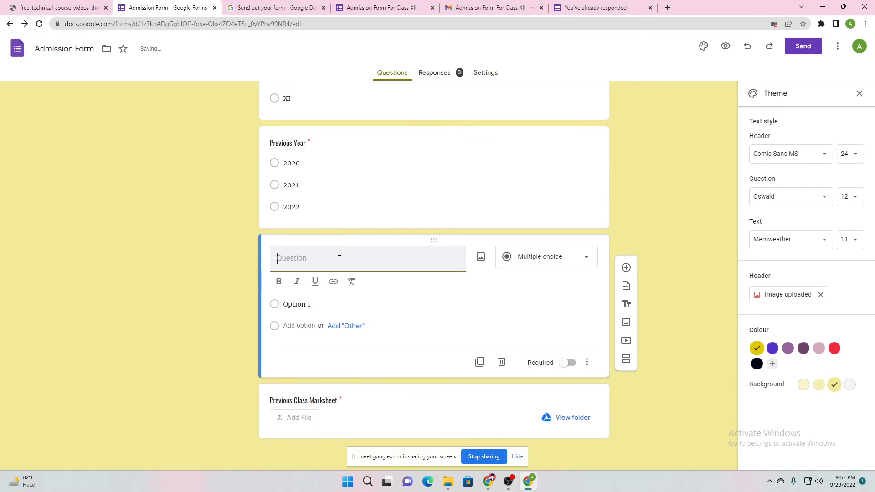
pyautogui.write('p')
pyautogui.press('BackSpace')
pyautogui.write('Previous ')
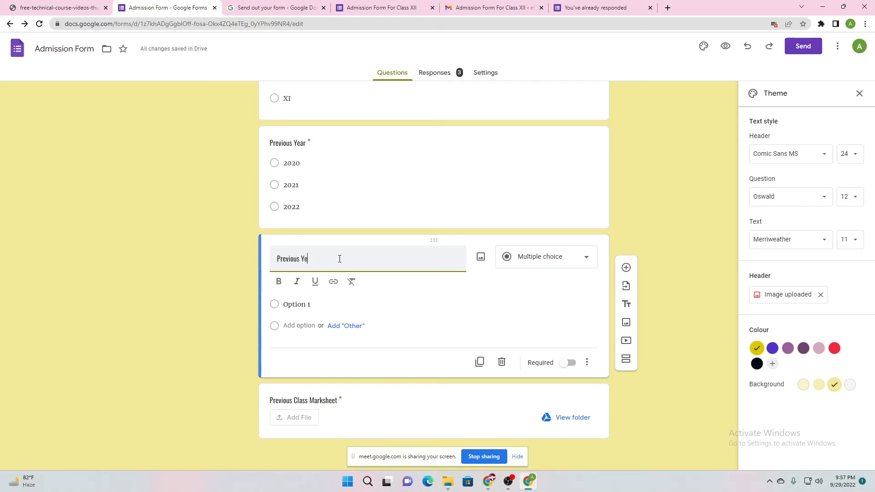
pyautogui.write('Y')
pyautogui.press('BackSpace')
pyautogui.write('Class Score Percentage')
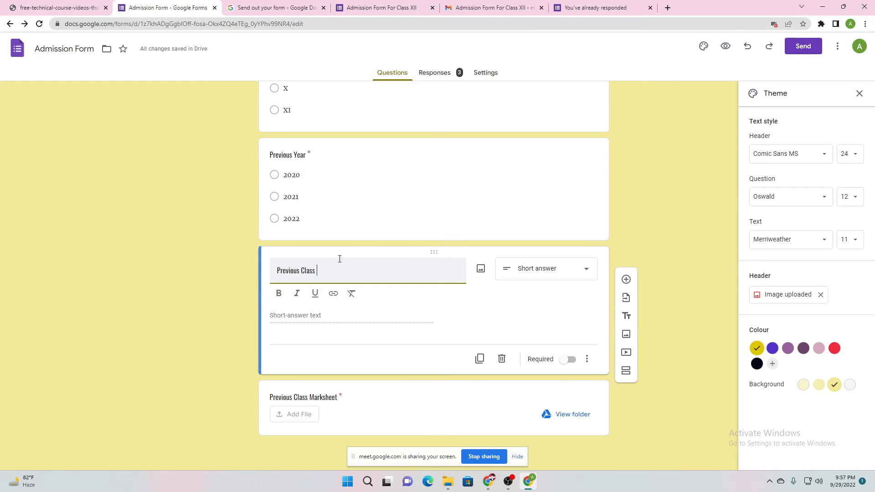
# Append ' Score Percentage' to the Previous Class title, mark it required, and add 'Total Marks Out Of 500' above it
pyautogui.write('Score Percentage')
pyautogui.click(570, 360)
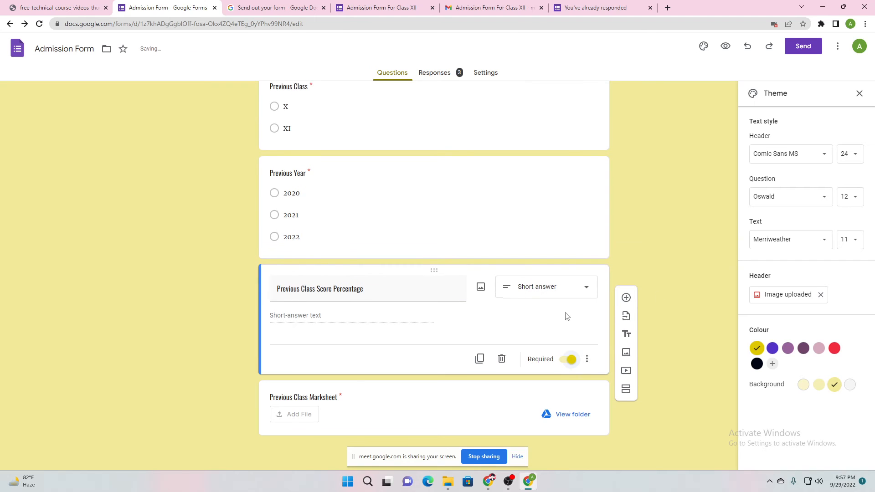
pyautogui.click(630, 300)
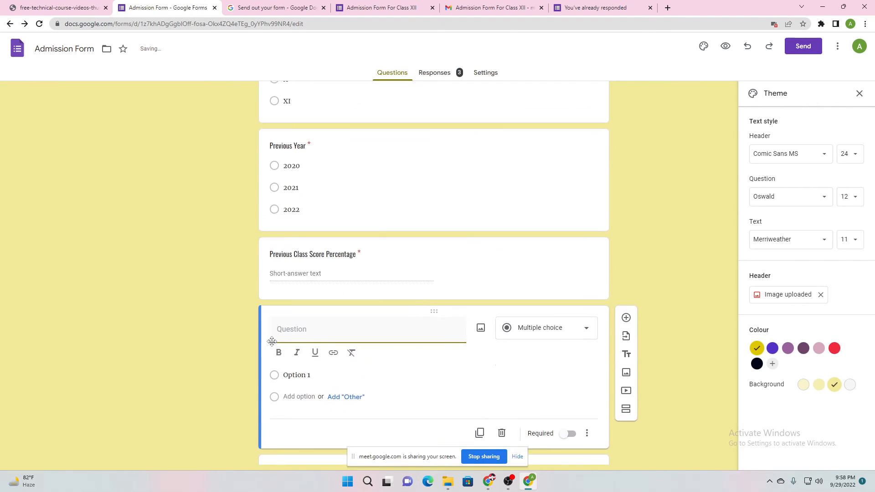
pyautogui.write('Total ')
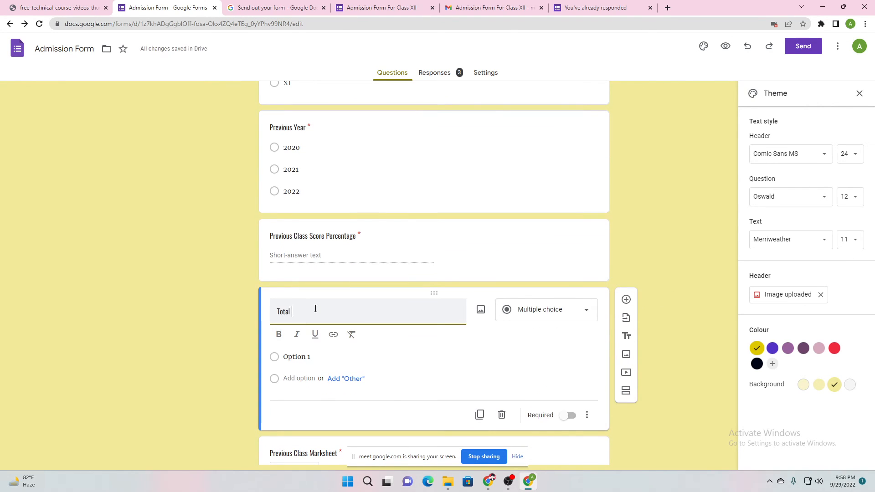
pyautogui.write('Marks Out Of')
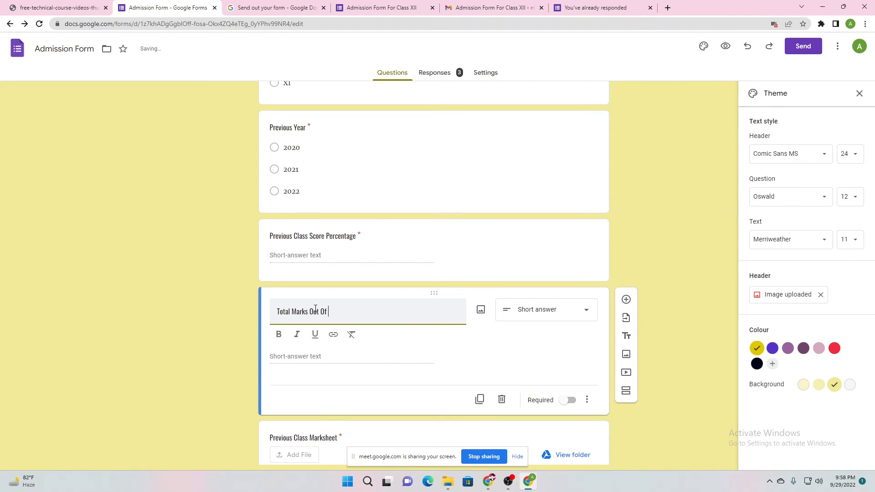
pyautogui.write(' 500')
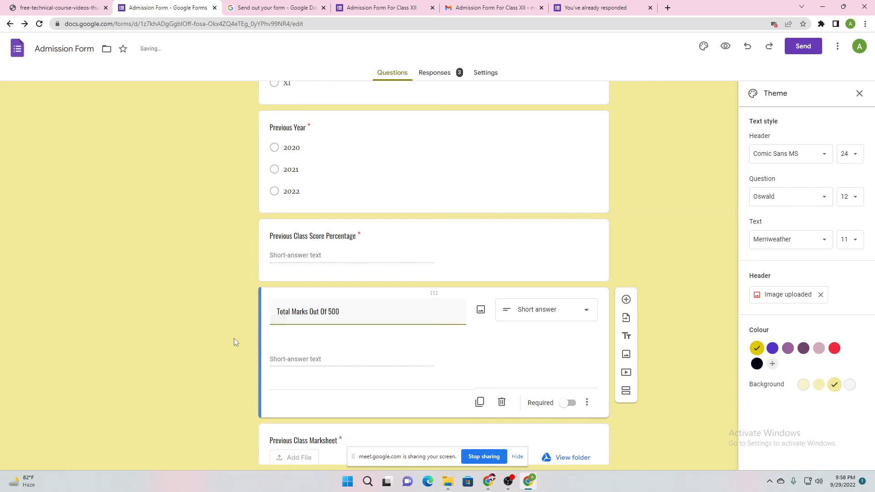
pyautogui.click(234, 338)
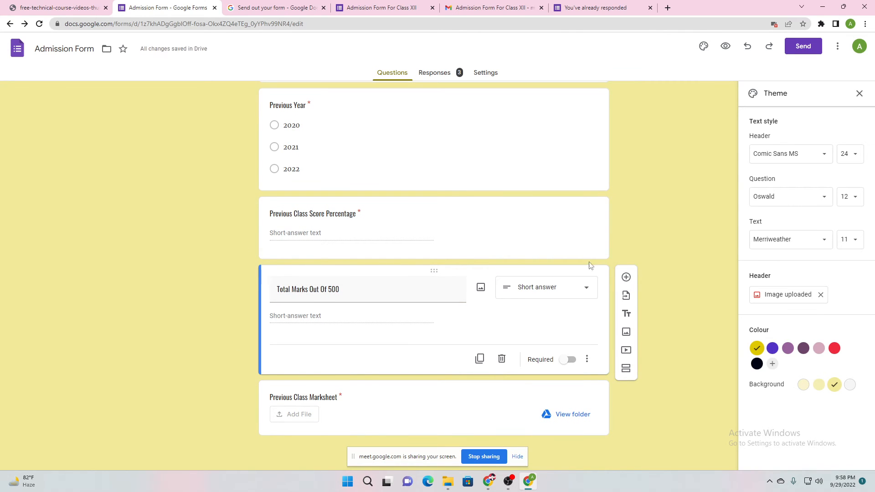
pyautogui.moveTo(589, 264); pyautogui.dragTo(581, 190)
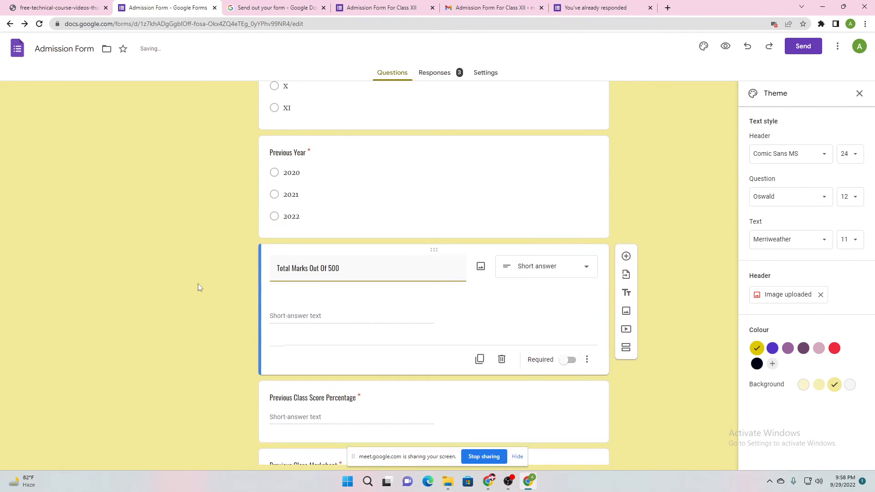
# Make the 'Total Marks Out Of 500' question required
pyautogui.scroll(-1, 198, 284)
pyautogui.click(570, 292)
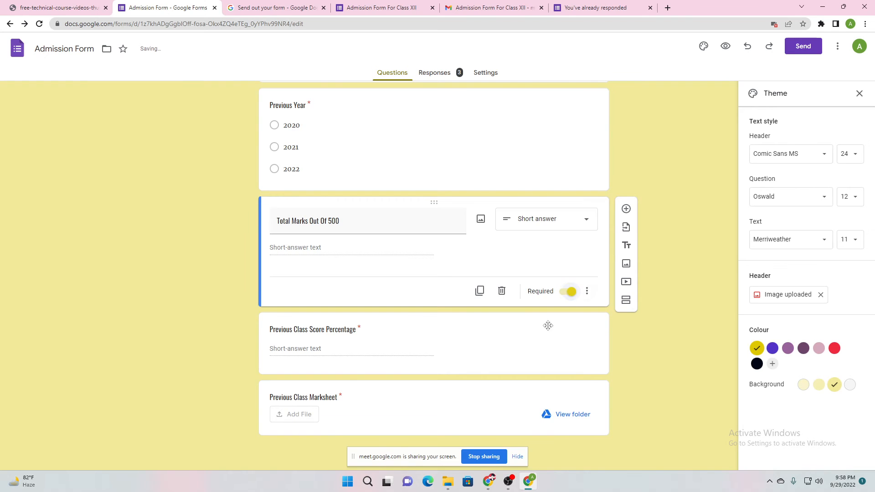
pyautogui.click(546, 329)
pyautogui.click(199, 386)
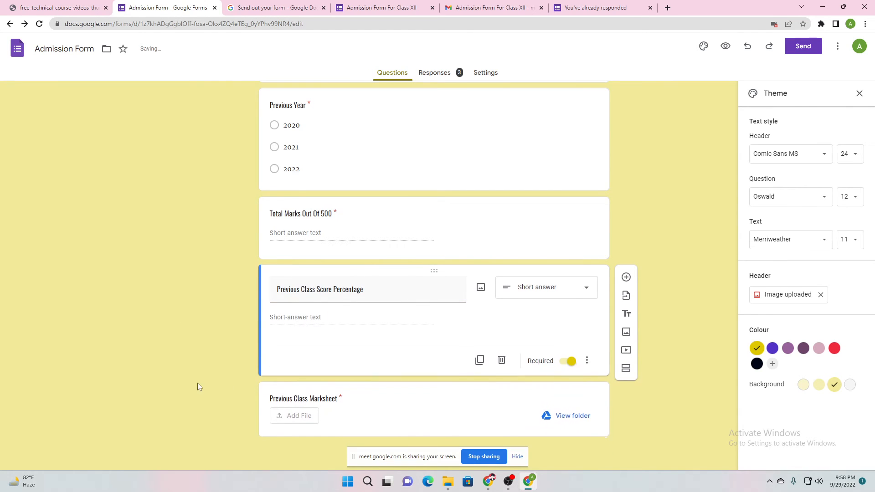
# Rename the marksheet upload question to 'Upload Previous Class Marksheet'
pyautogui.click(285, 396)
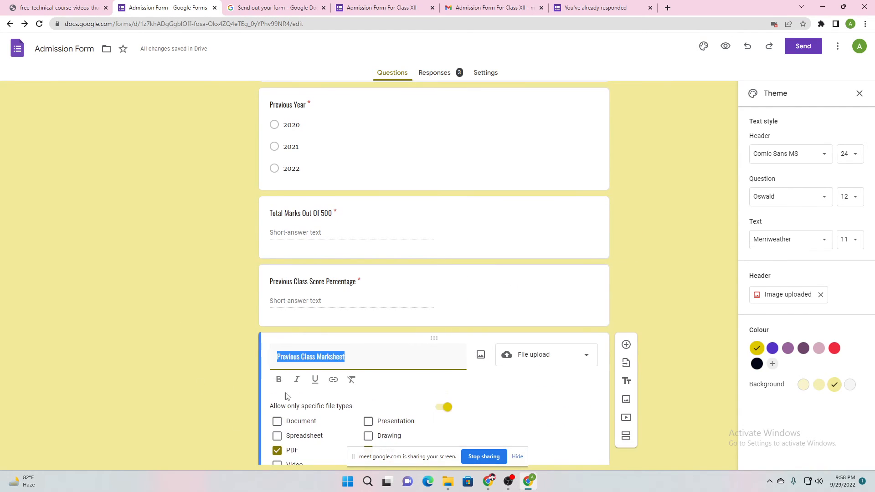
pyautogui.click(239, 356)
pyautogui.scroll(-3, 239, 355)
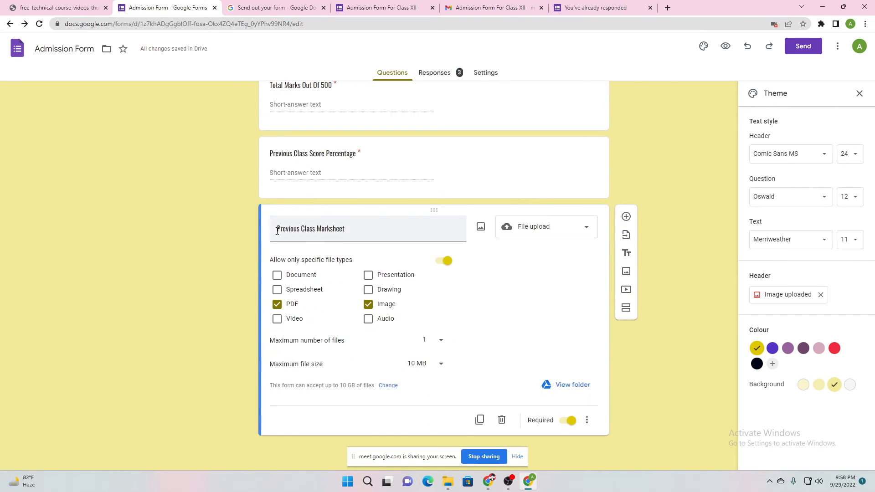
pyautogui.click(278, 230)
pyautogui.click(278, 231)
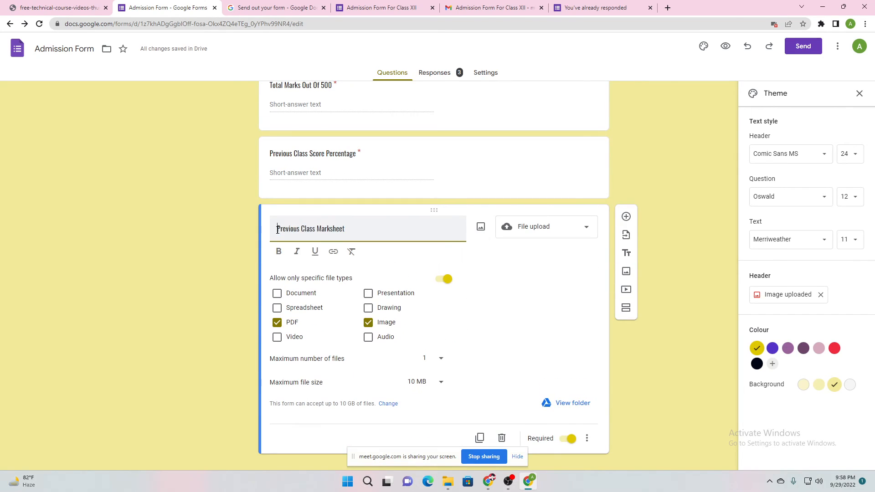
pyautogui.write('1pl')
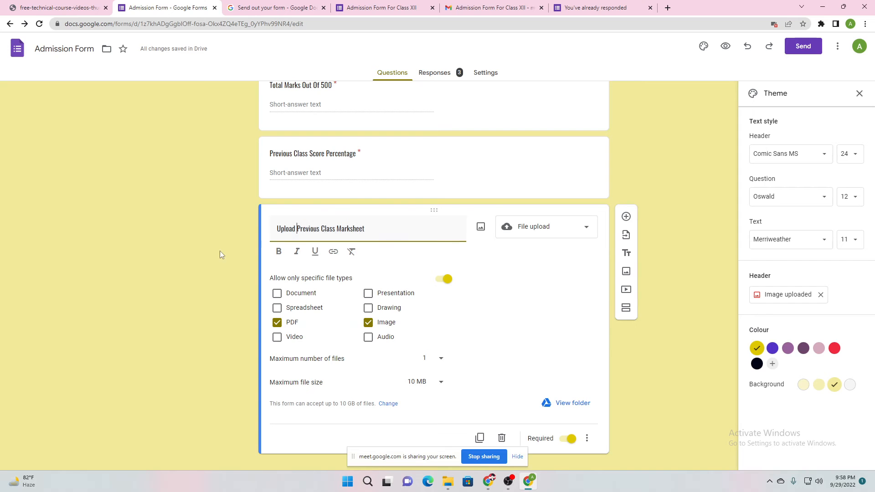
pyautogui.click(219, 251)
pyautogui.scroll(10, 225, 278)
pyautogui.scroll(-12, 229, 286)
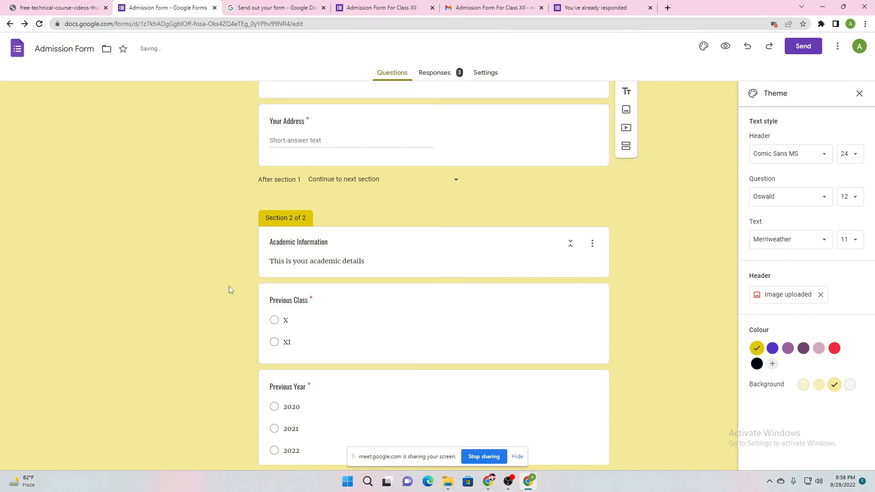
pyautogui.scroll(12, 239, 281)
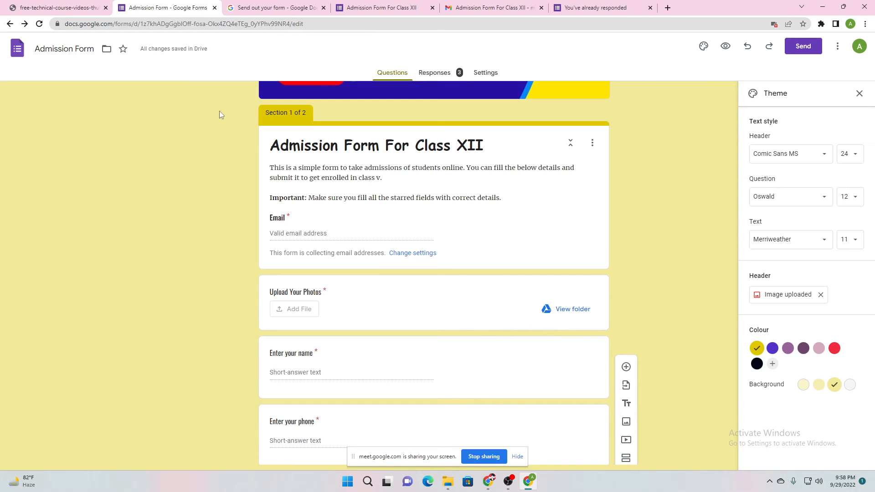
# Bring the live Admission Form For Class XII window forward and reload it to restore the saved answers
pyautogui.moveTo(489, 482)
pyautogui.click(460, 424)
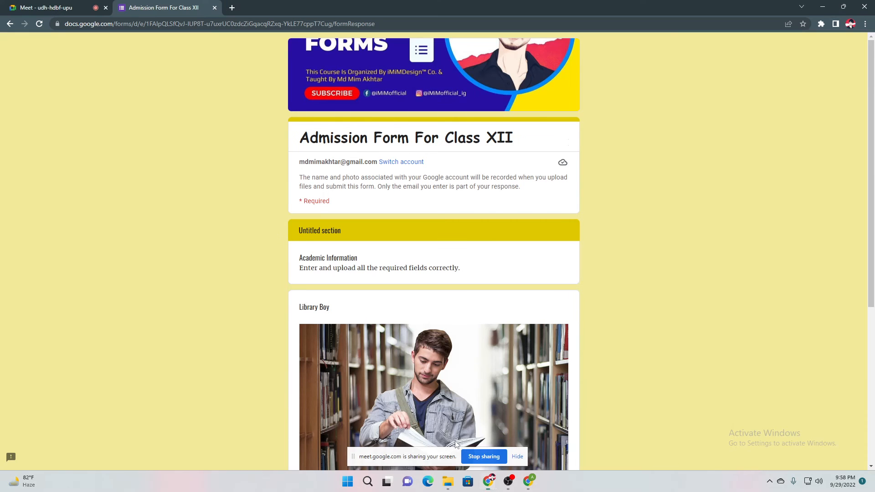
pyautogui.scroll(-5, 219, 92)
pyautogui.scroll(5, 256, 128)
pyautogui.scroll(-3, 261, 171)
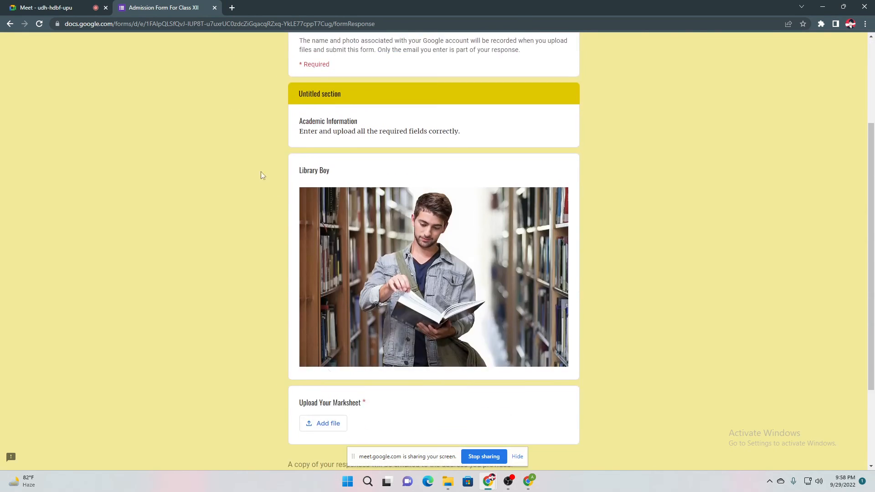
pyautogui.click(44, 26)
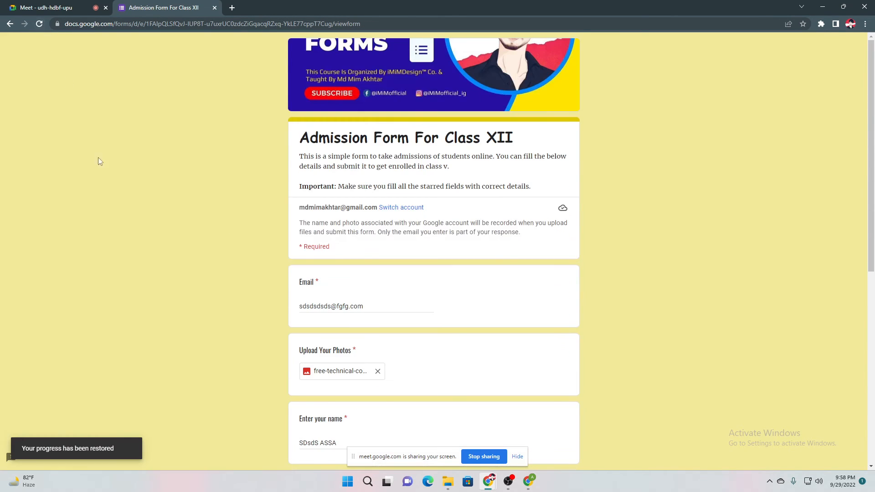
pyautogui.scroll(-4, 241, 229)
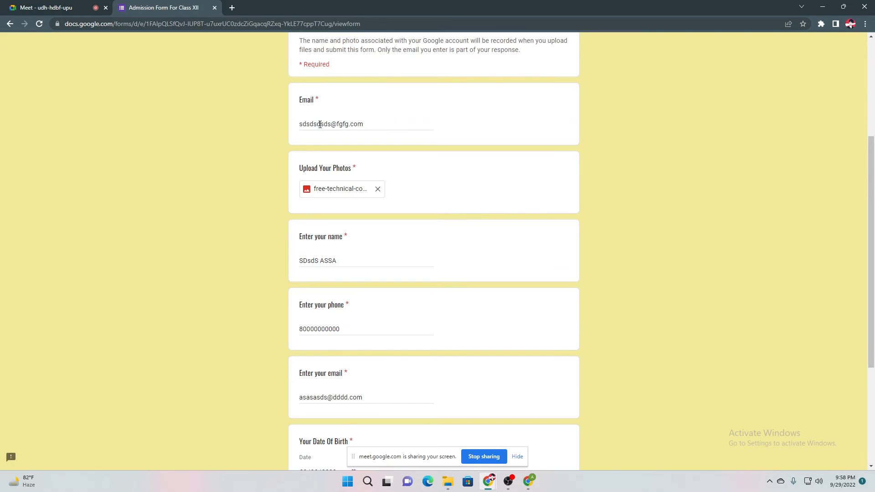
pyautogui.scroll(2, 327, 129)
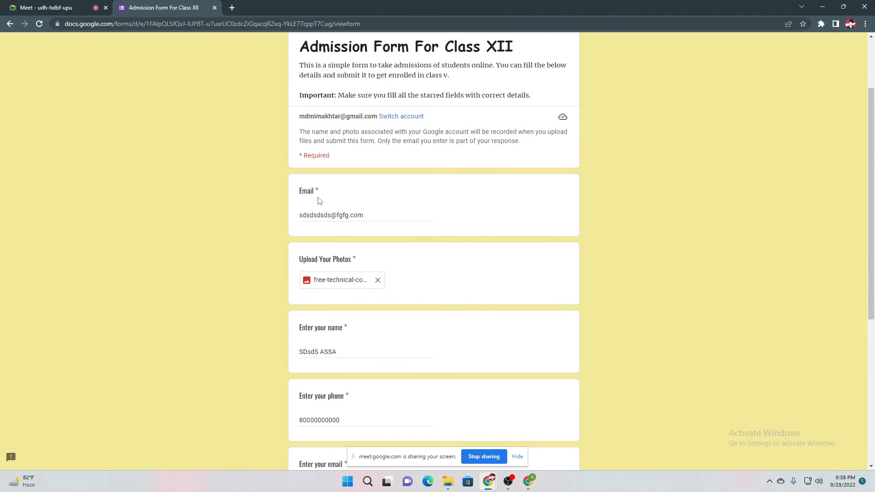
pyautogui.scroll(-6, 347, 228)
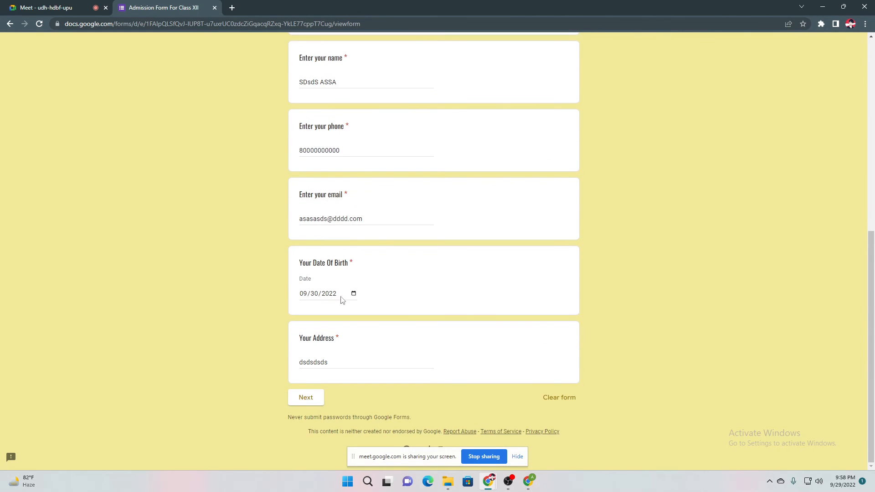
pyautogui.scroll(8, 343, 300)
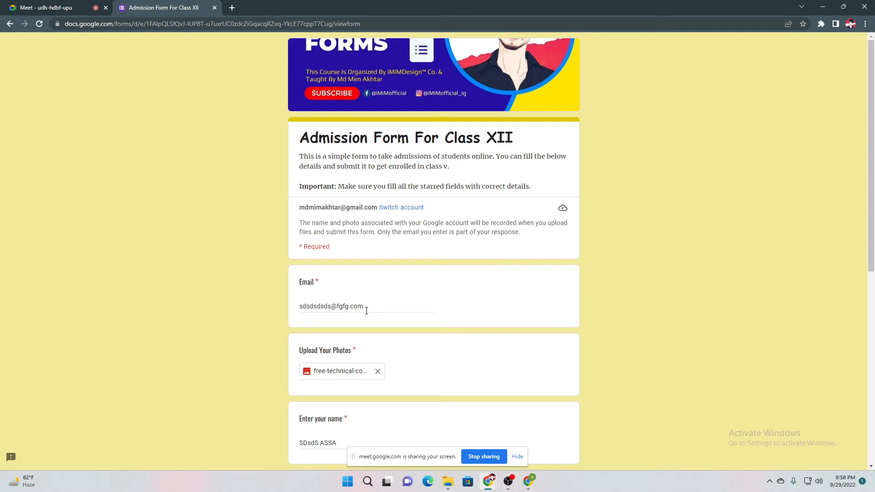
# Remove stray text from the Email answer and scroll down the first section
pyautogui.write('dfd')
pyautogui.click(609, 294)
pyautogui.click(382, 306)
pyautogui.press('BackSpace')
pyautogui.press('BackSpace')
pyautogui.press('BackSpace')
pyautogui.click(259, 310)
pyautogui.scroll(-1, 253, 305)
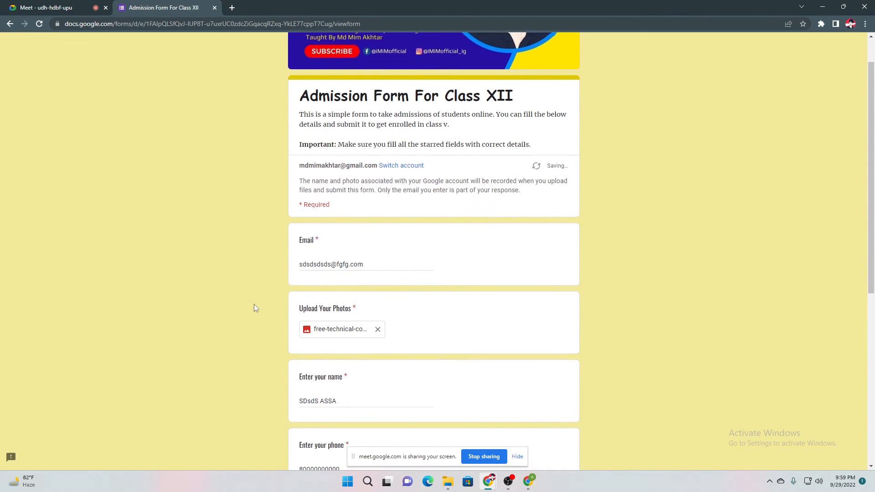
pyautogui.scroll(-6, 275, 311)
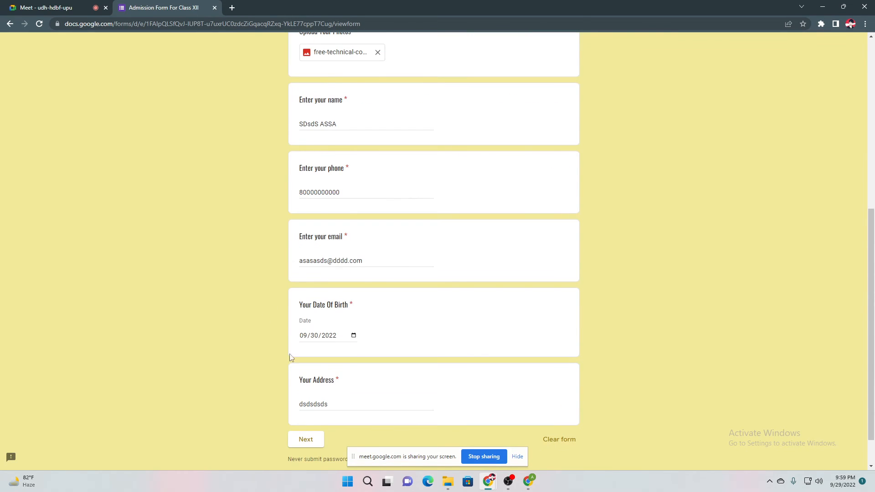
# Continue to Academic Information and choose XI as the previous class and 2022 as the year
pyautogui.click(312, 438)
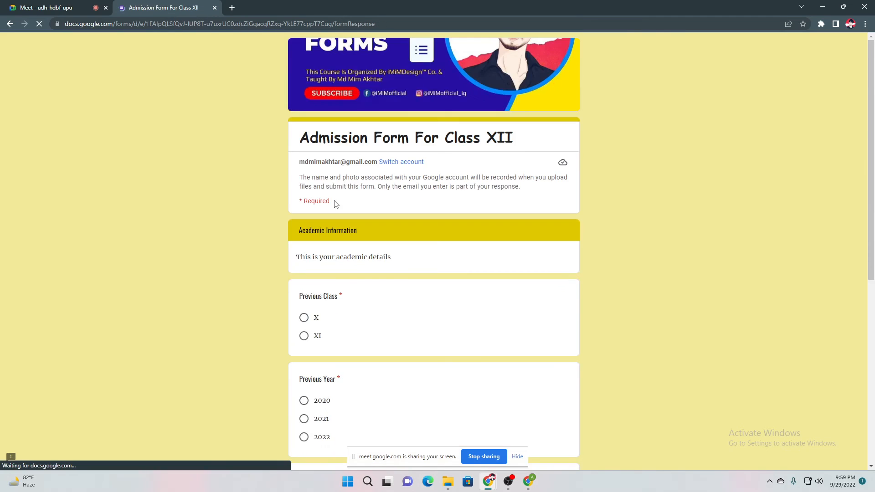
pyautogui.scroll(-2, 336, 204)
pyautogui.moveTo(302, 206); pyautogui.dragTo(360, 206)
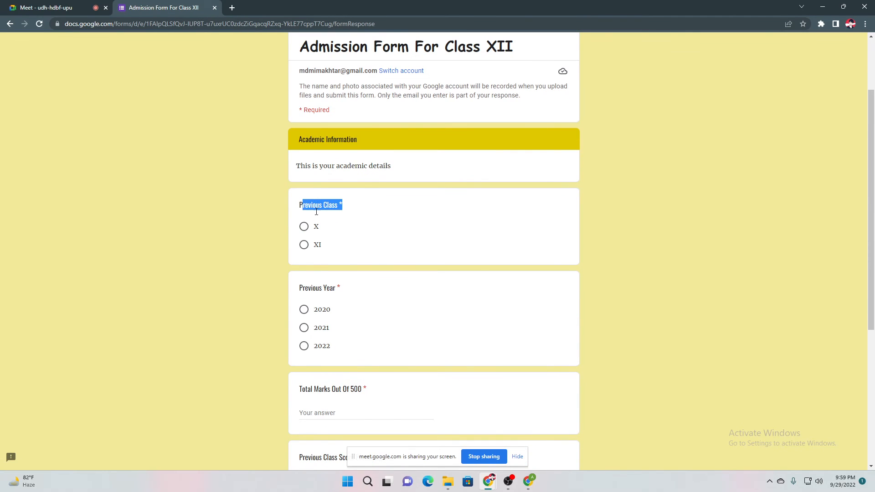
pyautogui.click(304, 245)
pyautogui.scroll(-1, 304, 248)
pyautogui.scroll(-1, 303, 248)
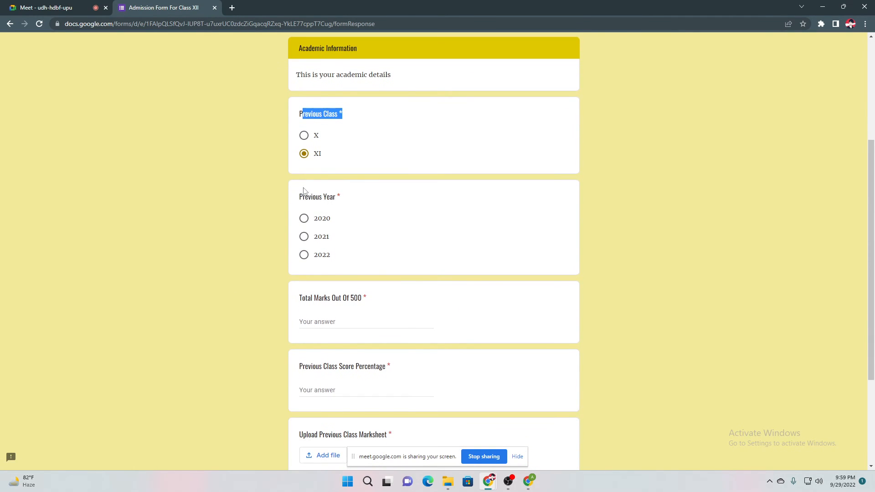
pyautogui.click(305, 255)
pyautogui.scroll(-2, 303, 253)
# Enter 414 for Total Marks Out Of 500 and 82.2 as the score percentage
pyautogui.click(317, 229)
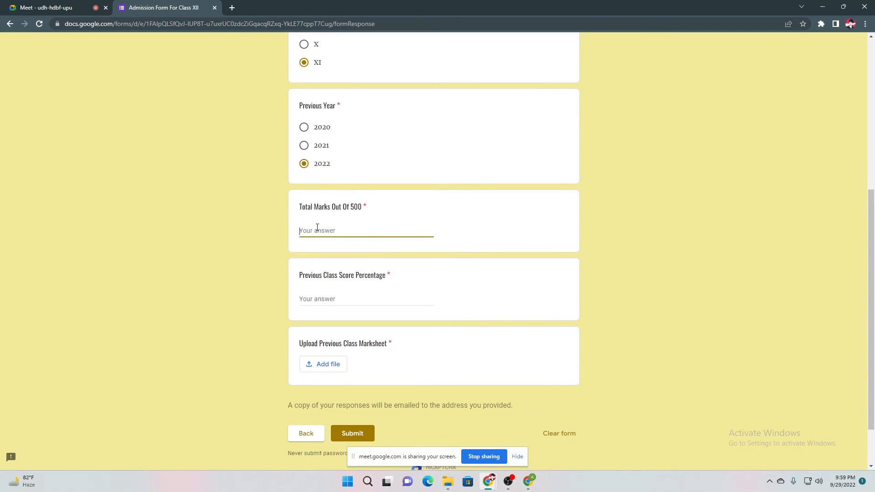
pyautogui.write('414')
pyautogui.click(317, 298)
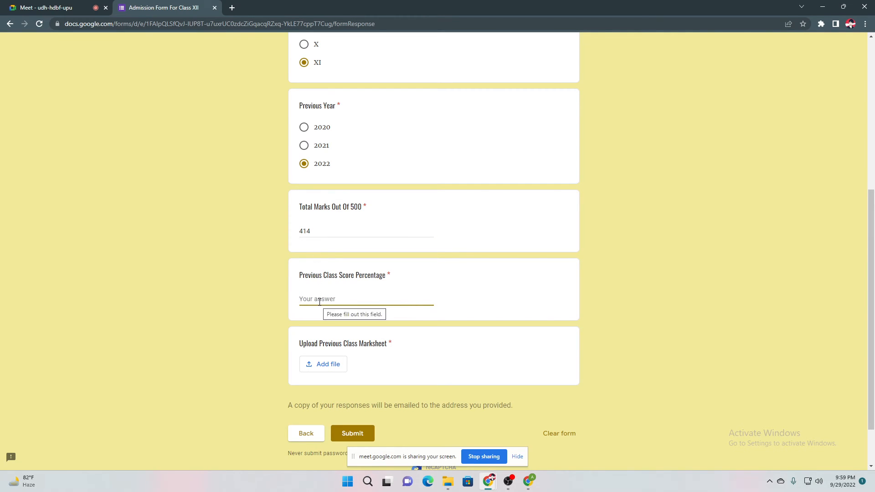
pyautogui.write('82.2')
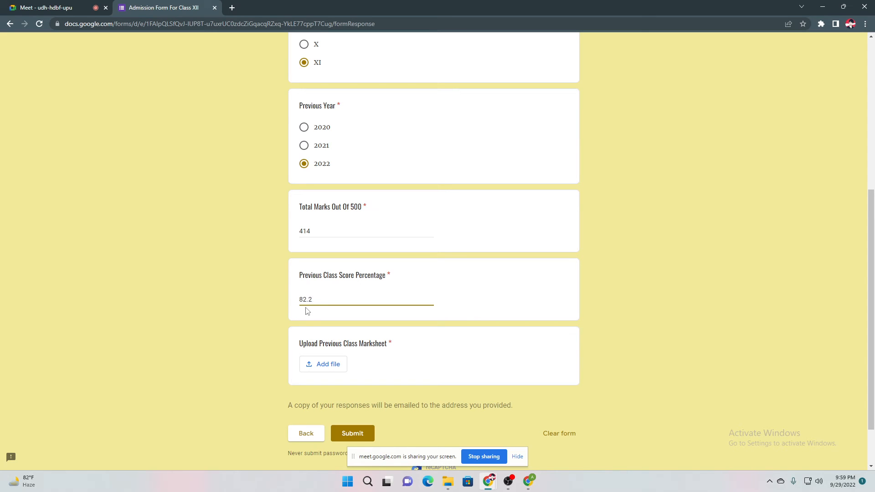
pyautogui.click(262, 310)
pyautogui.scroll(-2, 315, 306)
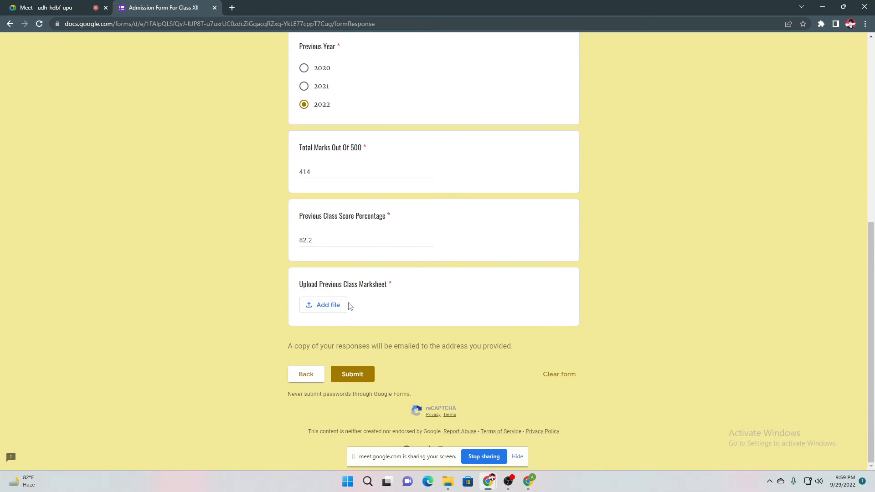
# Attach the PDF marksheet from Downloads and submit the form
pyautogui.click(337, 305)
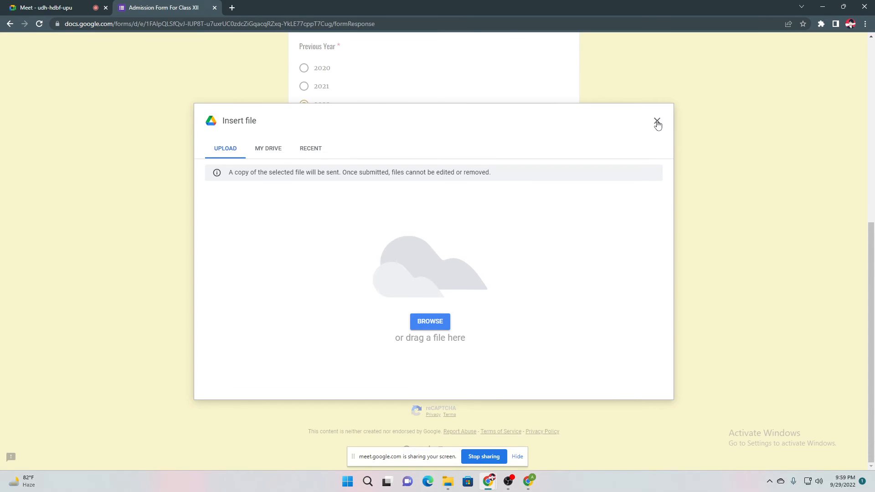
pyautogui.click(431, 322)
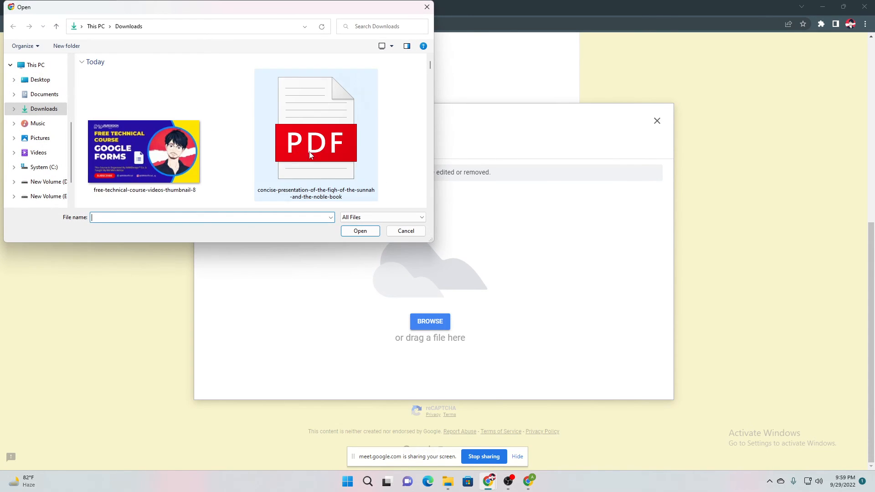
pyautogui.scroll(-3, 209, 142)
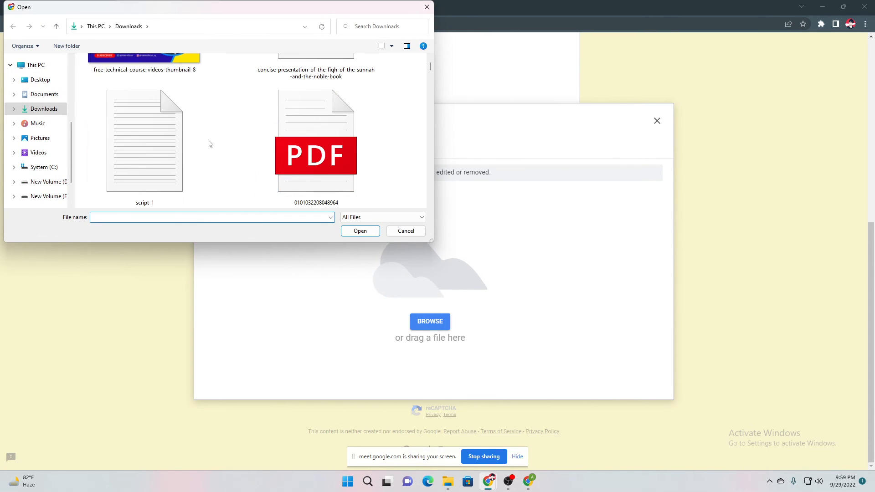
pyautogui.doubleClick(335, 164)
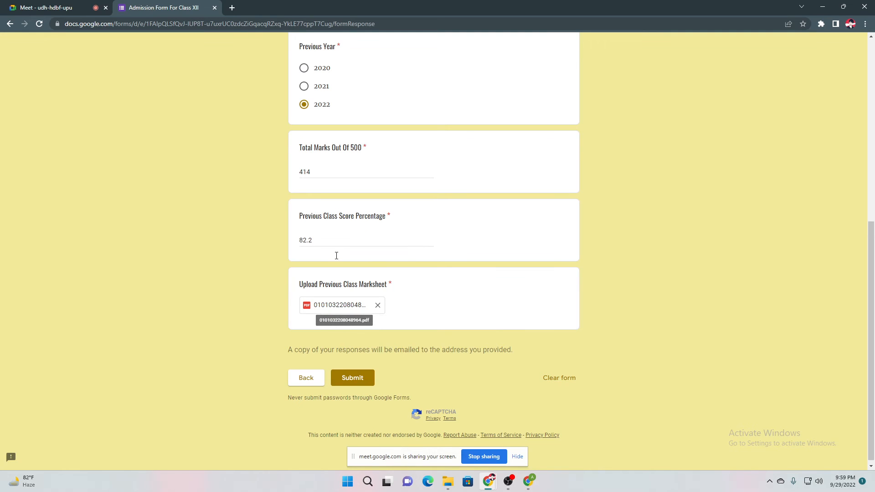
pyautogui.click(352, 382)
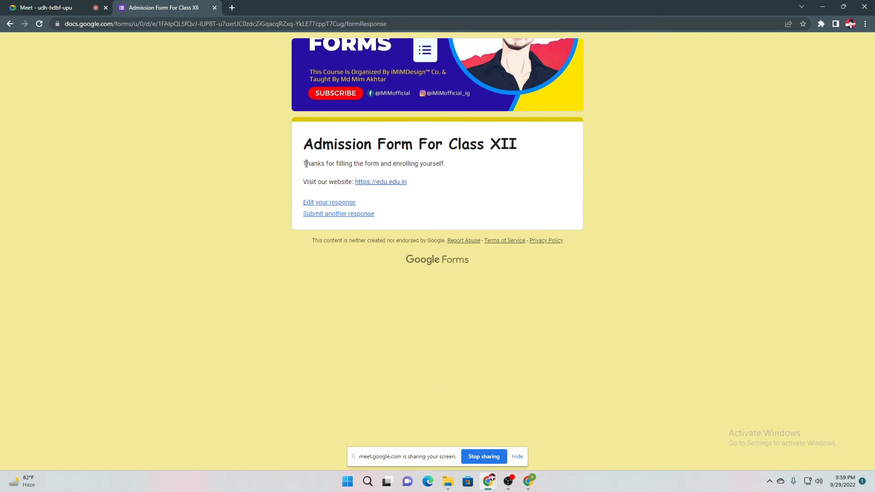
# Highlight the thank-you message, then switch back to the form editor window
pyautogui.moveTo(305, 164); pyautogui.dragTo(455, 168)
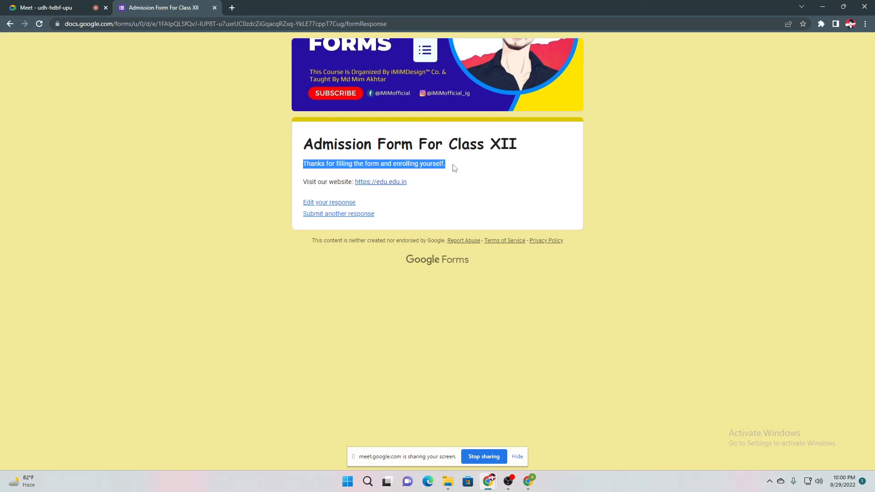
pyautogui.click(400, 162)
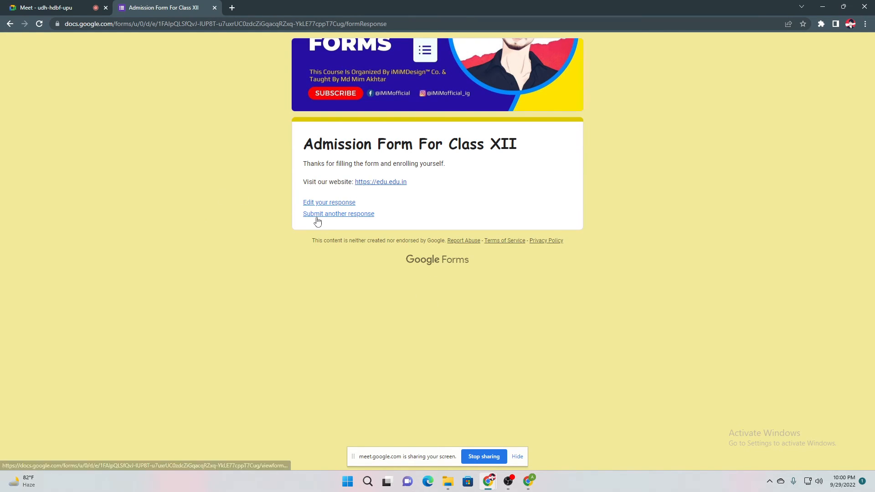
pyautogui.click(530, 482)
pyautogui.click(530, 483)
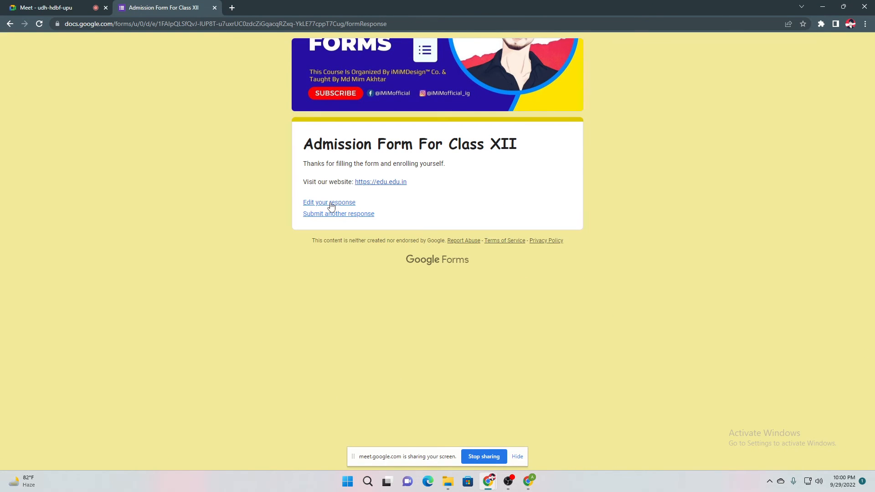
pyautogui.moveTo(315, 166); pyautogui.dragTo(311, 164)
pyautogui.click(529, 482)
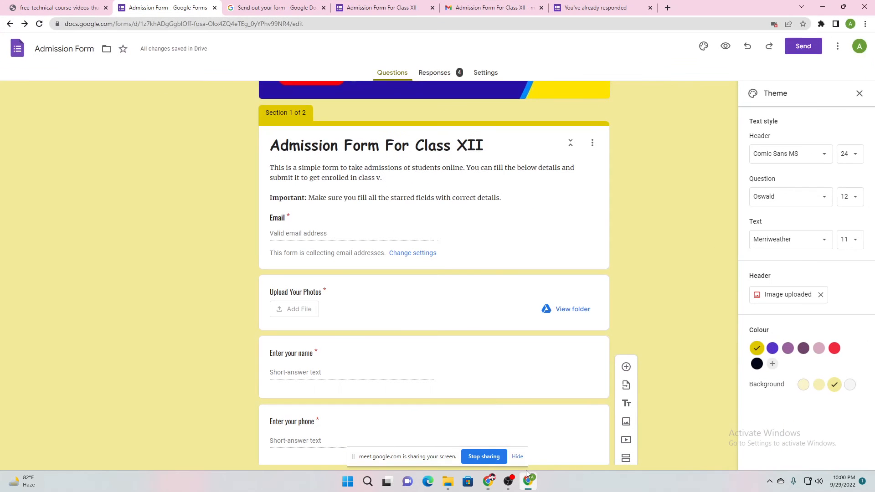
# Open the Responses summary, glance at the form's Settings, and scroll through the response charts
pyautogui.click(442, 75)
pyautogui.scroll(-4, 347, 237)
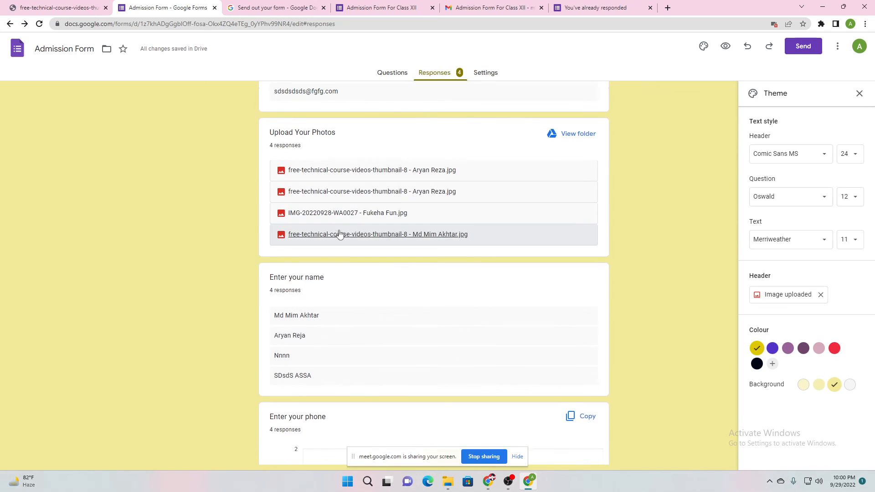
pyautogui.scroll(-5, 320, 221)
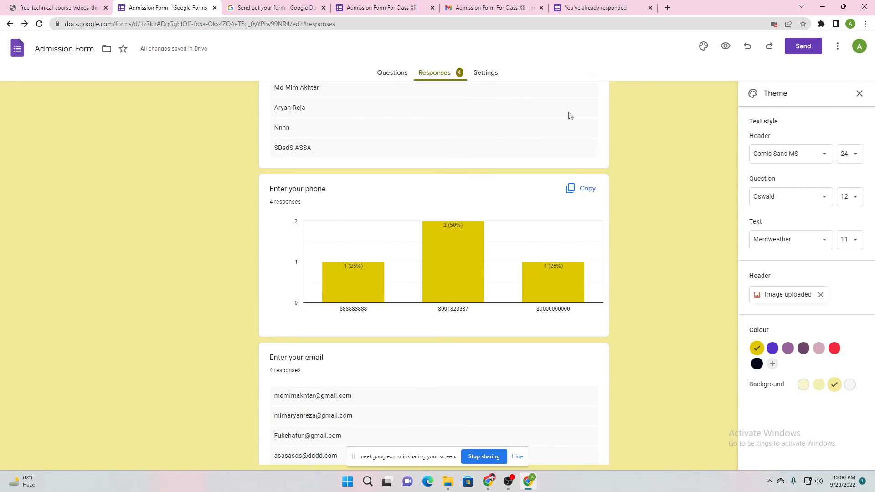
pyautogui.click(485, 73)
pyautogui.scroll(-3, 408, 256)
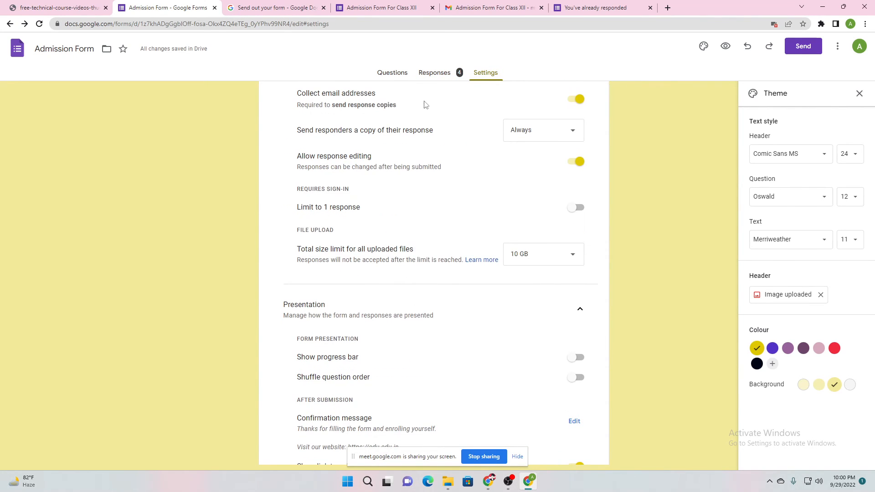
pyautogui.click(434, 82)
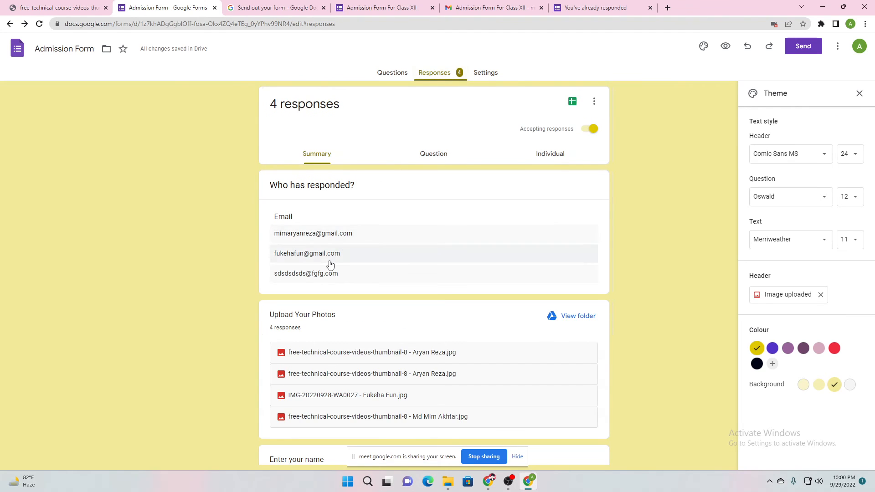
pyautogui.scroll(-6, 199, 309)
pyautogui.scroll(-3, 395, 261)
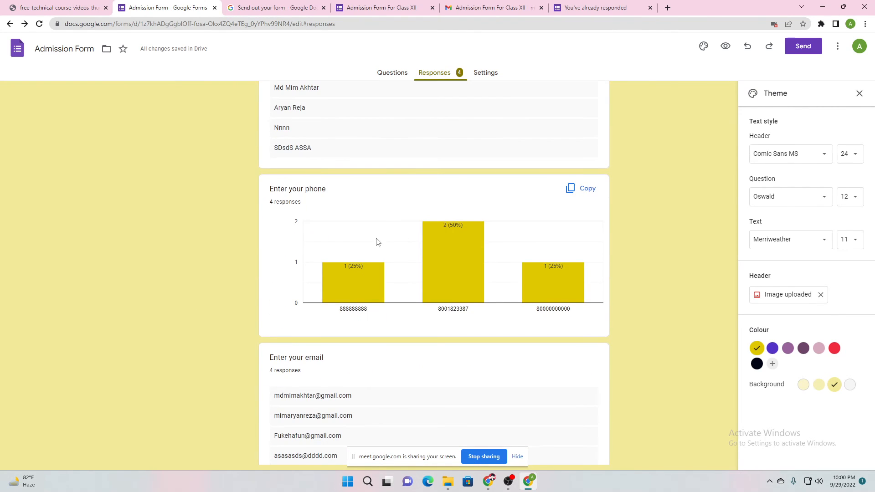
pyautogui.scroll(-3, 391, 260)
pyautogui.scroll(-3, 390, 261)
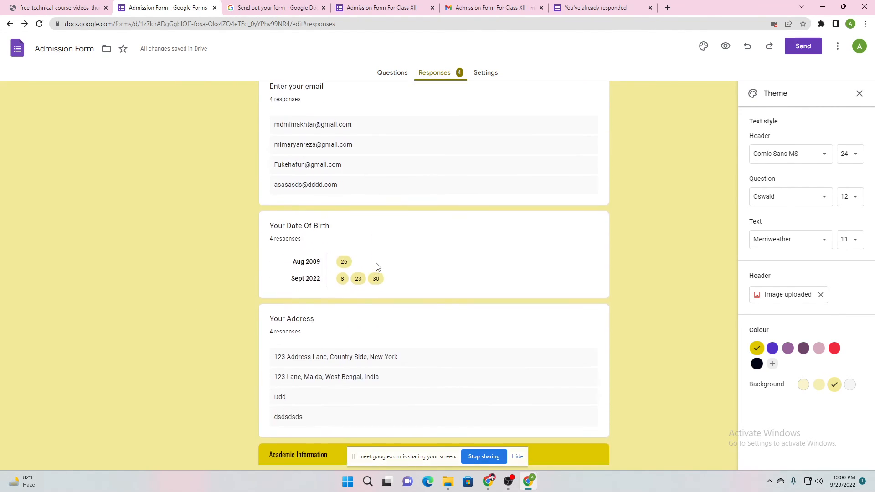
pyautogui.scroll(16, 378, 265)
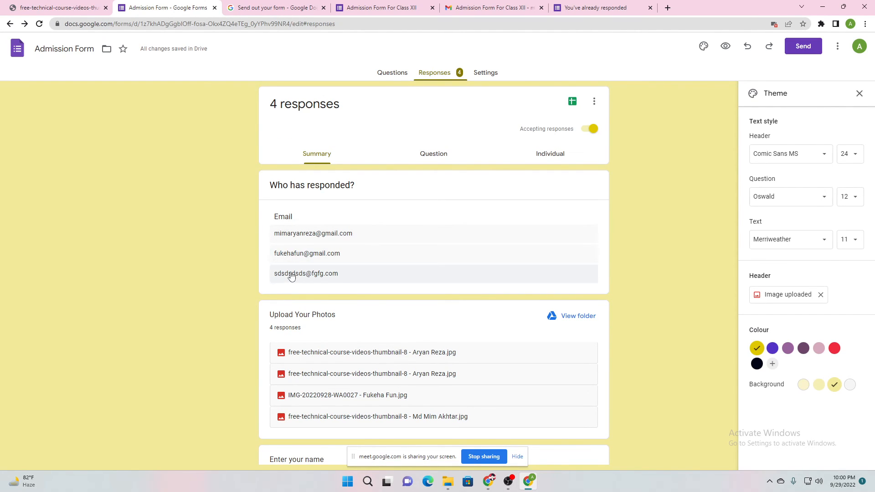
# Toggle between Question and Summary views and review answers down to the Previous Class question
pyautogui.click(419, 161)
pyautogui.click(315, 162)
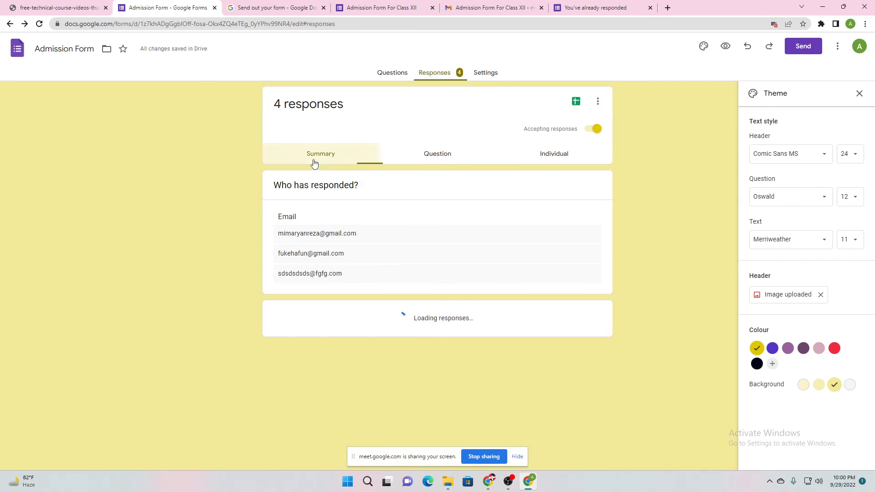
pyautogui.scroll(-5, 427, 224)
pyautogui.scroll(-5, 427, 224)
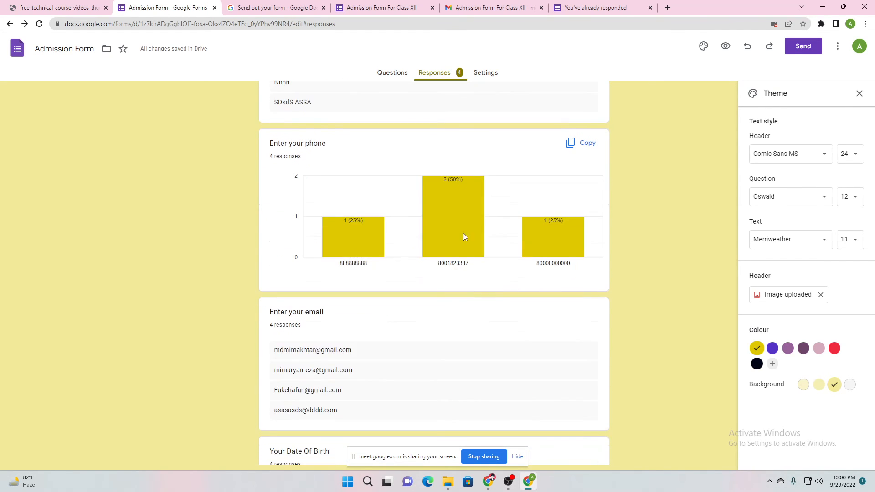
pyautogui.scroll(-4, 428, 201)
pyautogui.scroll(-1, 429, 201)
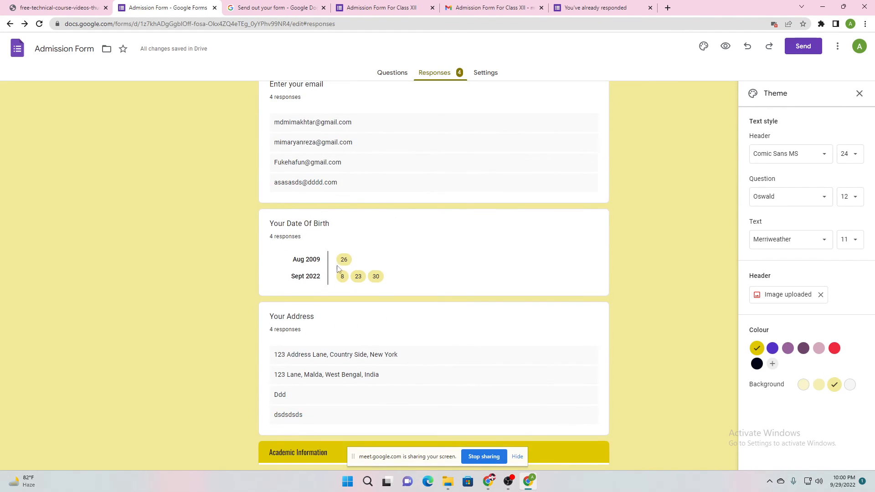
pyautogui.scroll(-4, 392, 285)
pyautogui.moveTo(379, 367)
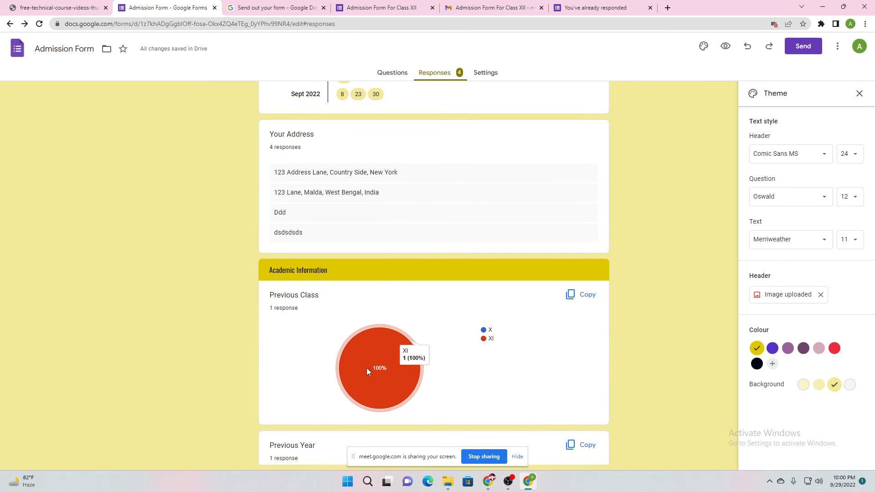
pyautogui.moveTo(268, 300); pyautogui.dragTo(330, 297)
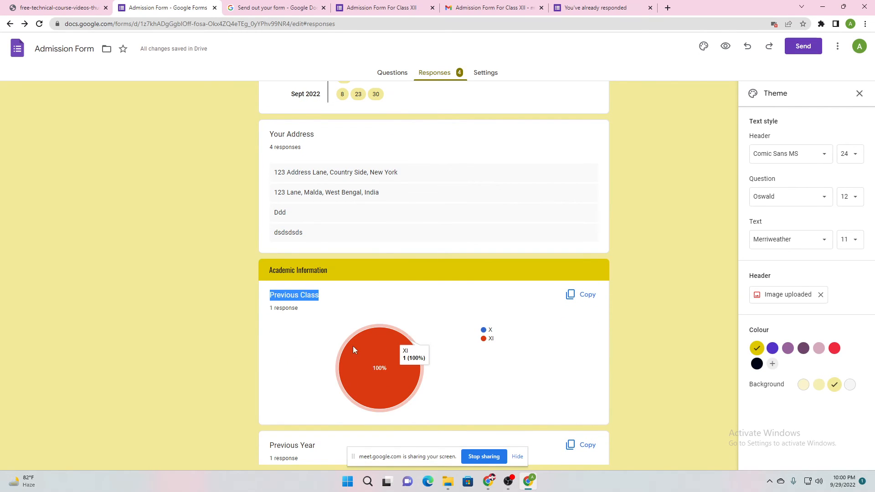
pyautogui.click(304, 344)
pyautogui.scroll(-2, 305, 344)
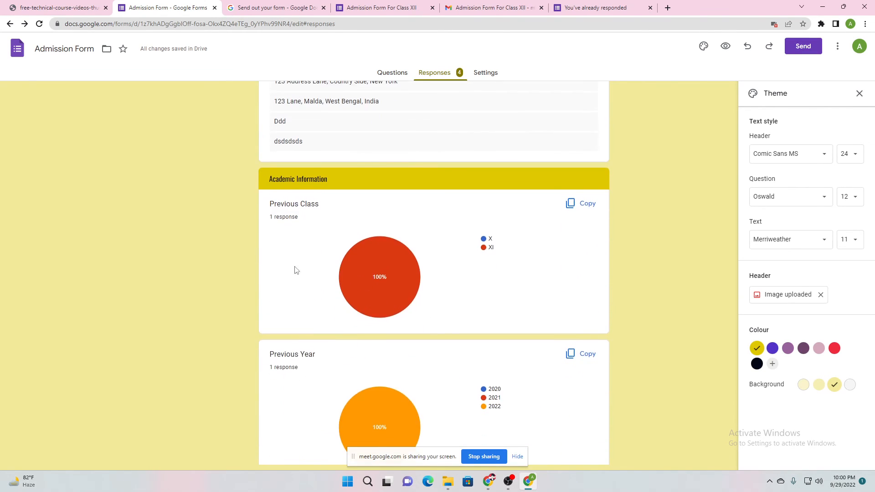
pyautogui.scroll(15, 295, 234)
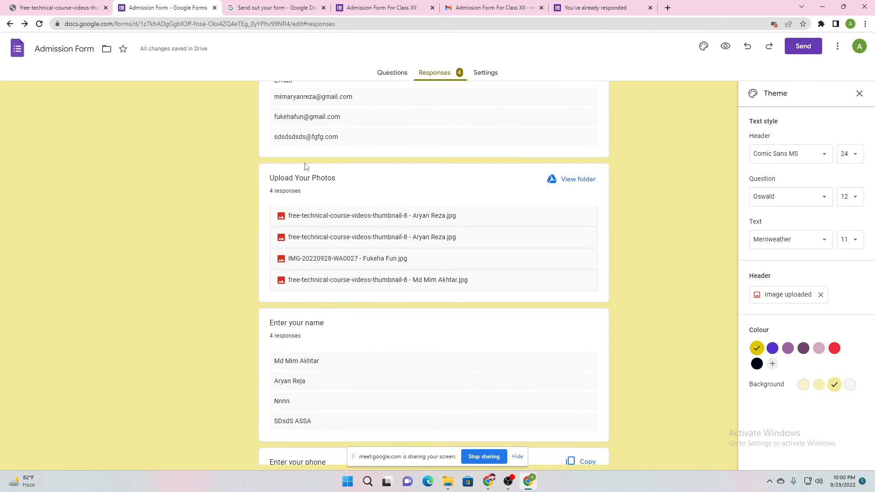
# Scroll further through the summary answers, highlighting text, then return to the top
pyautogui.scroll(-12, 306, 169)
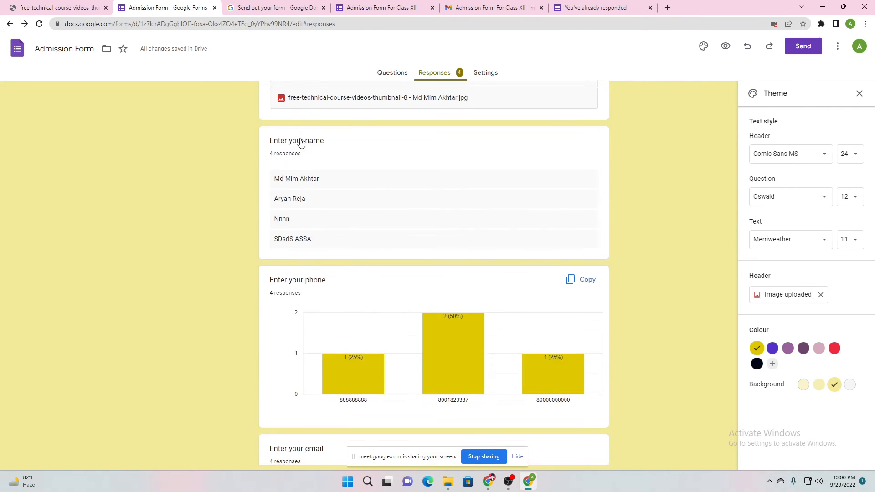
pyautogui.scroll(-5, 306, 169)
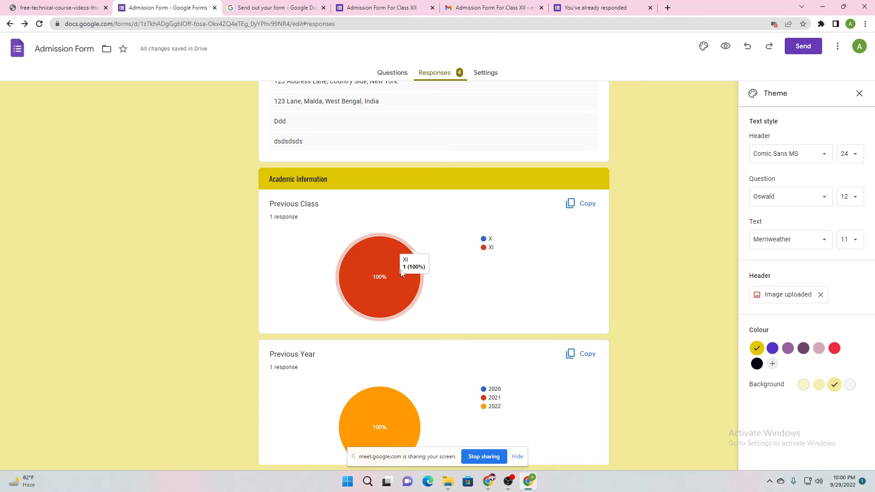
pyautogui.moveTo(393, 278)
pyautogui.scroll(-6, 417, 272)
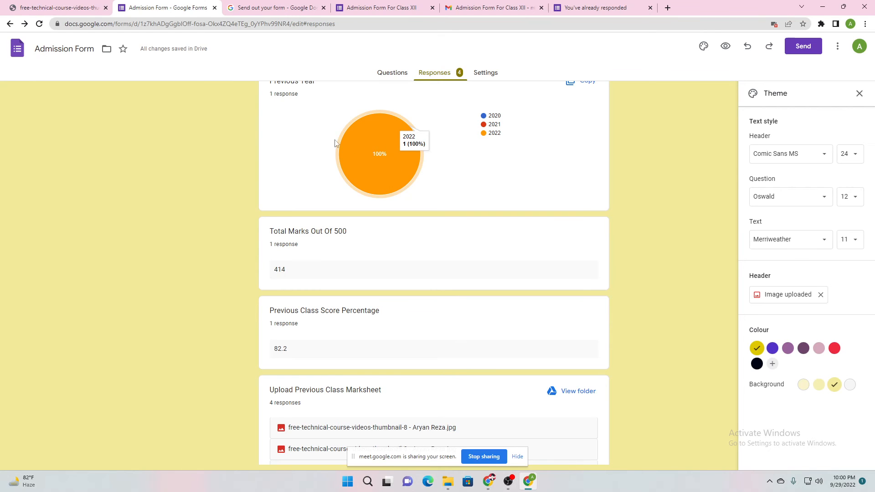
pyautogui.moveTo(270, 244); pyautogui.dragTo(338, 233)
pyautogui.scroll(-2, 292, 292)
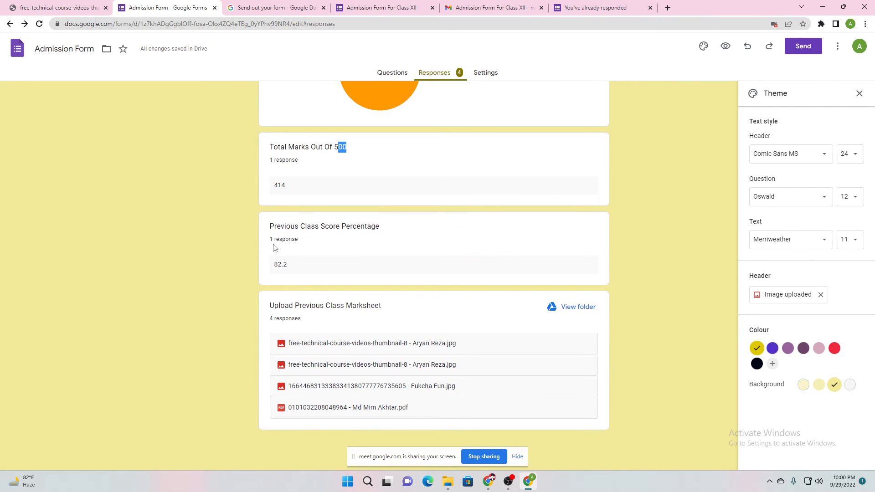
pyautogui.moveTo(274, 241); pyautogui.dragTo(306, 228)
pyautogui.click(243, 277)
pyautogui.scroll(20, 256, 285)
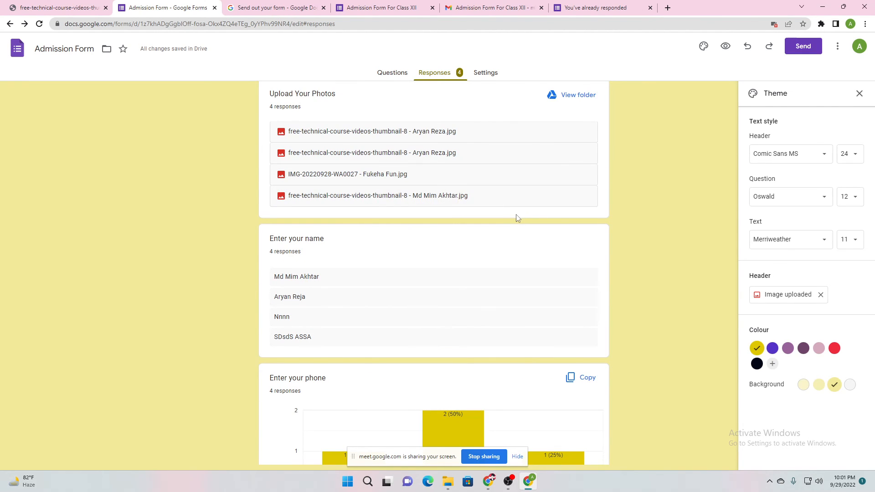
pyautogui.scroll(4, 512, 215)
pyautogui.scroll(1, 375, 246)
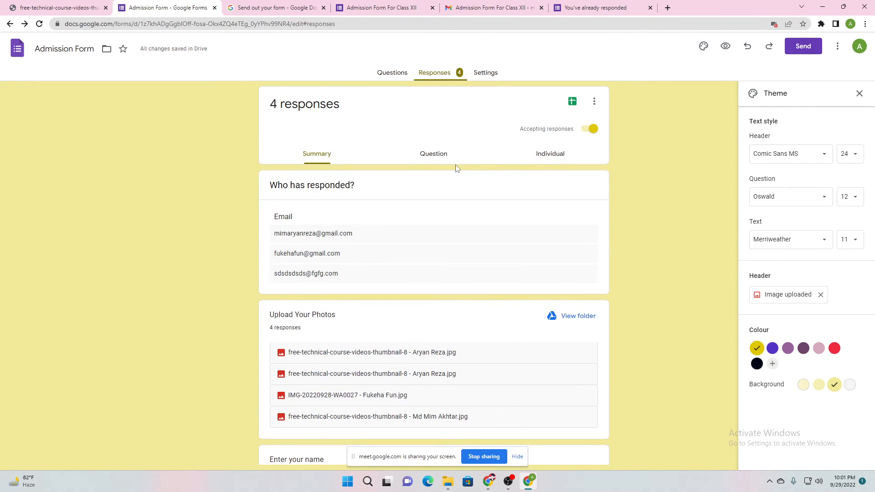
pyautogui.click(417, 155)
# Step through submissions in the Individual view from Response 1 onward, then go back to Questions
pyautogui.click(565, 155)
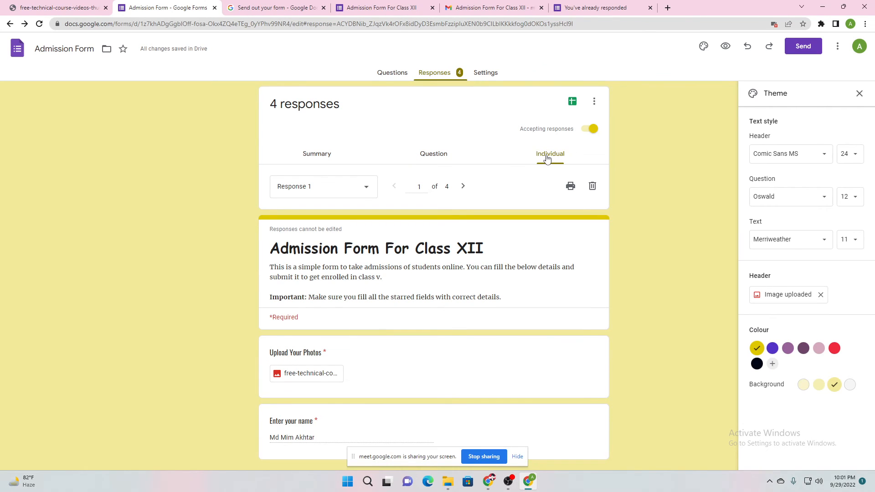
pyautogui.click(358, 189)
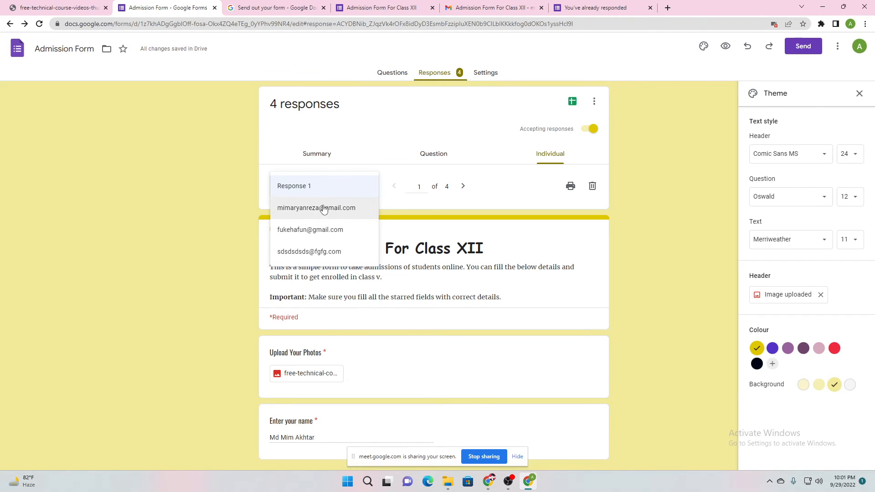
pyautogui.click(327, 187)
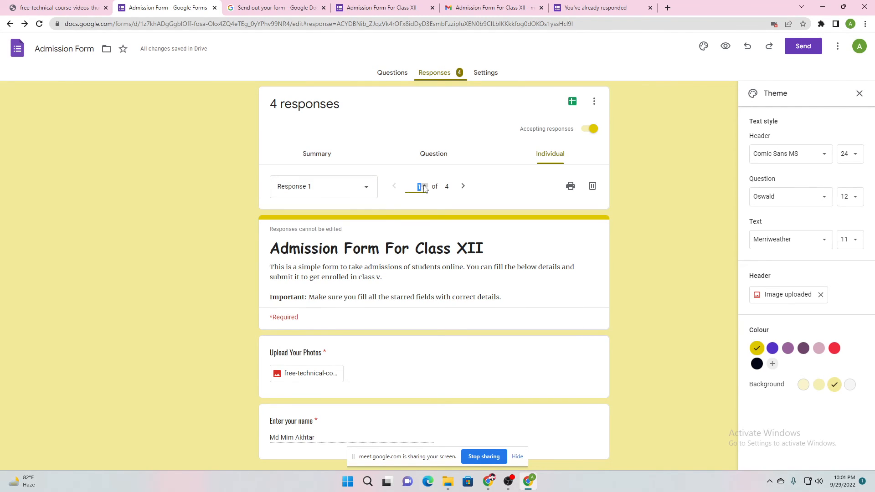
pyautogui.click(424, 185)
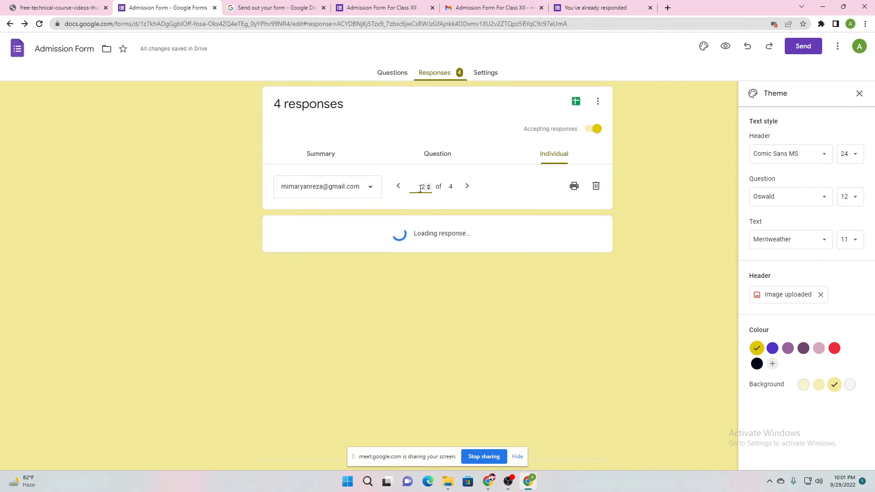
pyautogui.scroll(-3, 348, 271)
pyautogui.scroll(3, 409, 203)
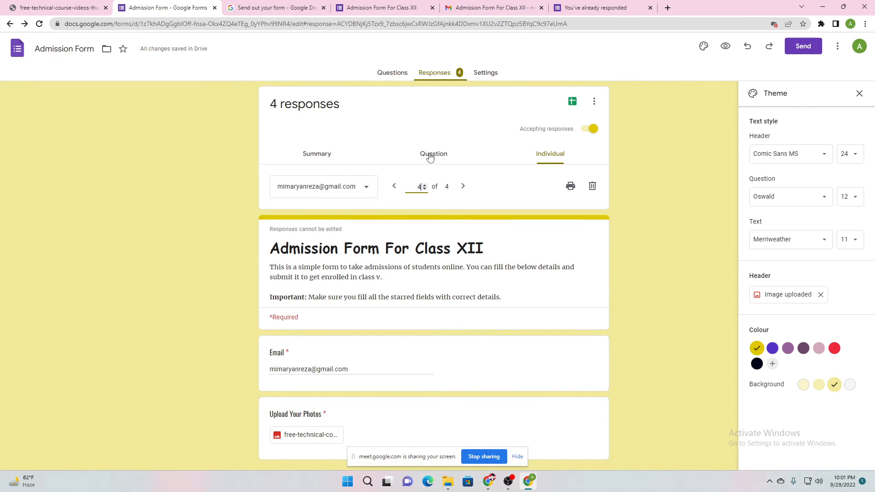
pyautogui.scroll(-10, 365, 224)
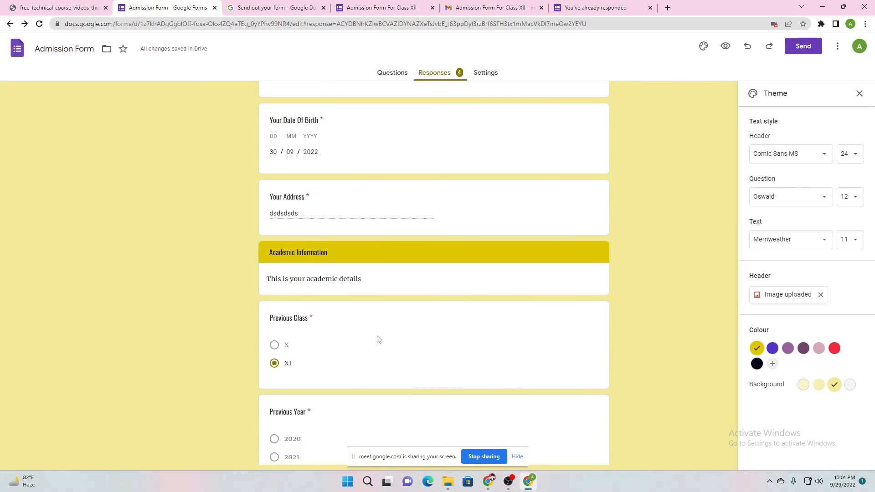
pyautogui.scroll(12, 378, 339)
pyautogui.click(385, 73)
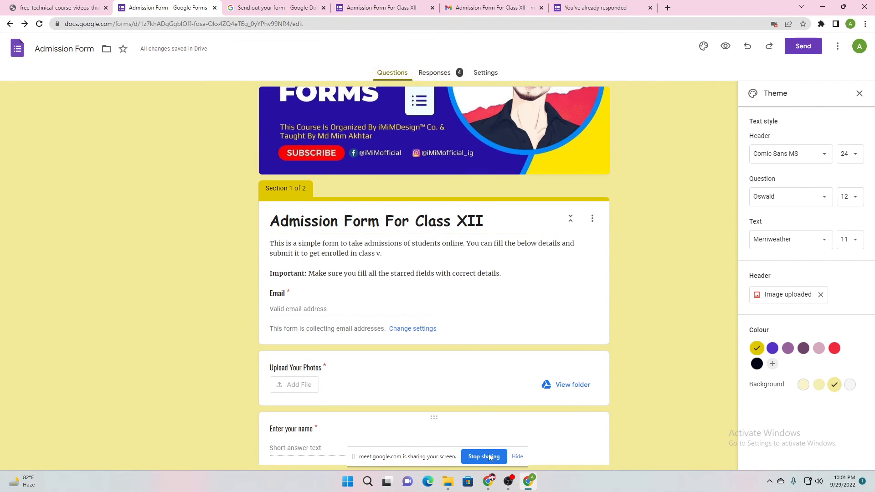
pyautogui.moveTo(489, 482)
pyautogui.click(459, 454)
pyautogui.click(103, 3)
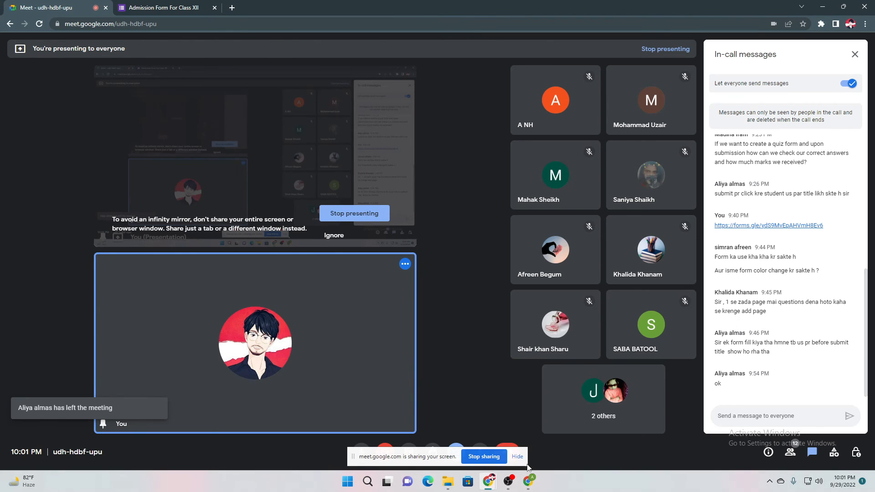
pyautogui.click(528, 481)
pyautogui.click(528, 481)
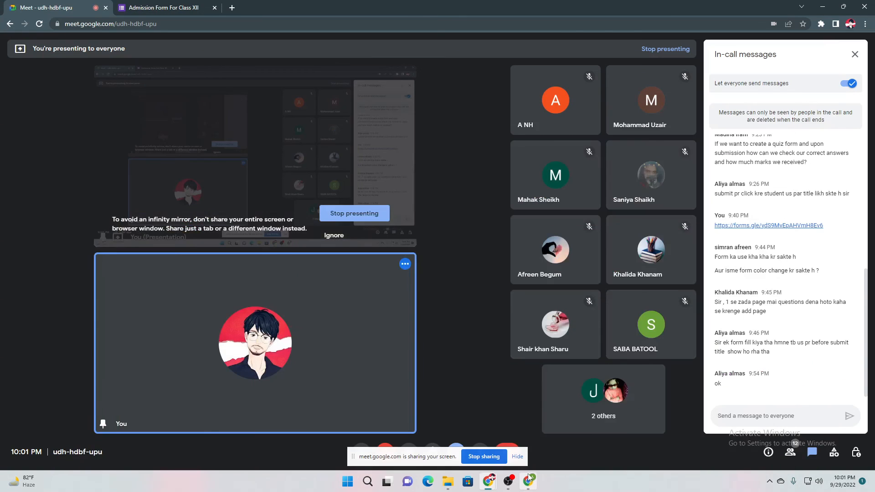
pyautogui.click(528, 481)
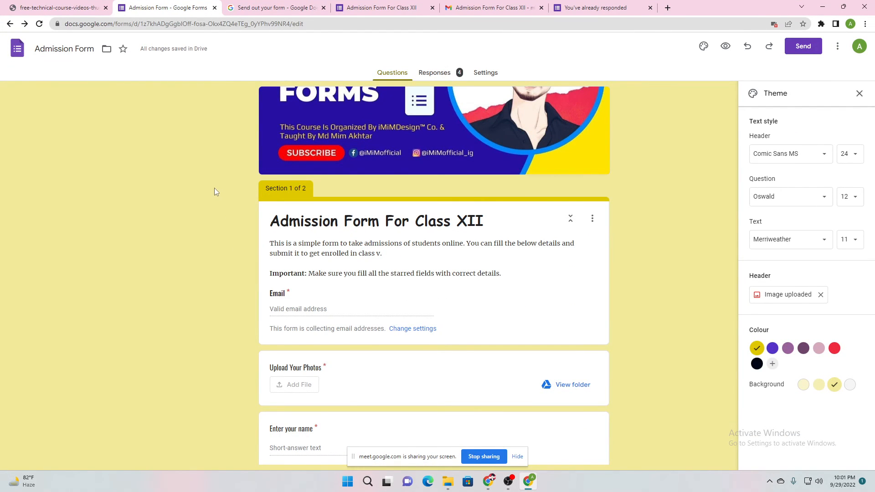
# Open the Responses tab and switch between the Summary and Question views
pyautogui.click(431, 76)
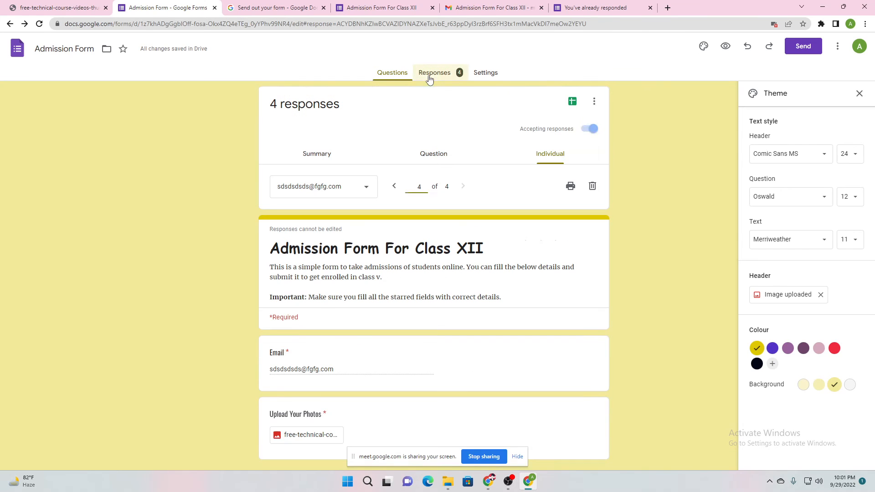
pyautogui.click(316, 155)
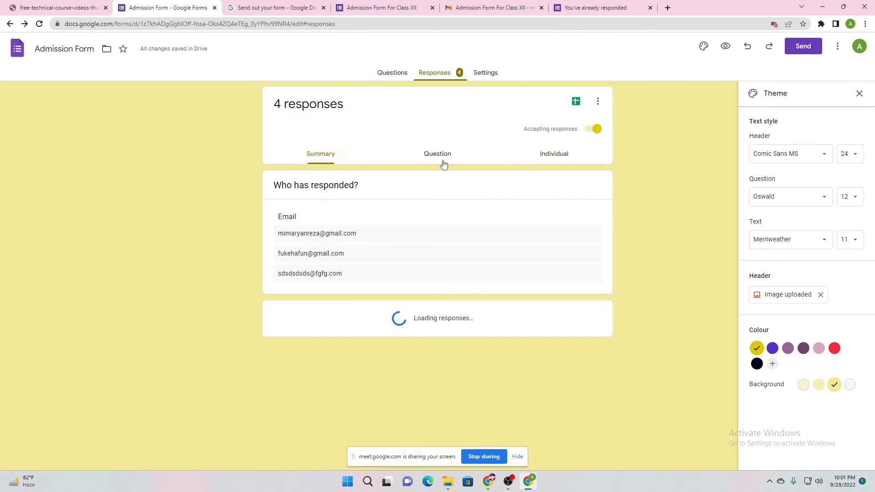
pyautogui.click(439, 157)
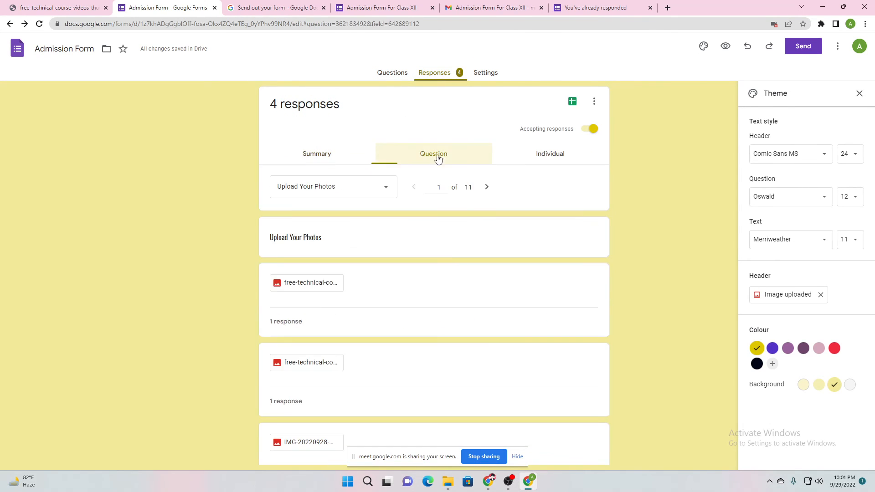
pyautogui.click(329, 153)
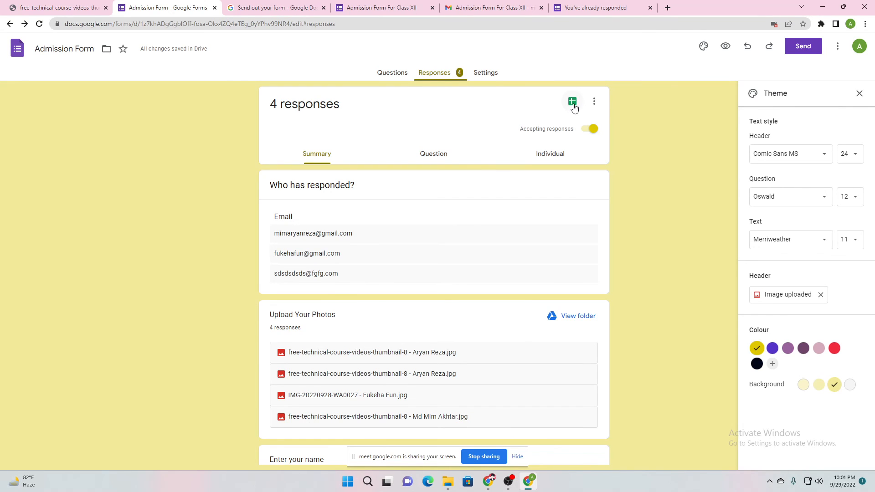
# Open and close the three-dot response options menu without choosing anything
pyautogui.click(594, 101)
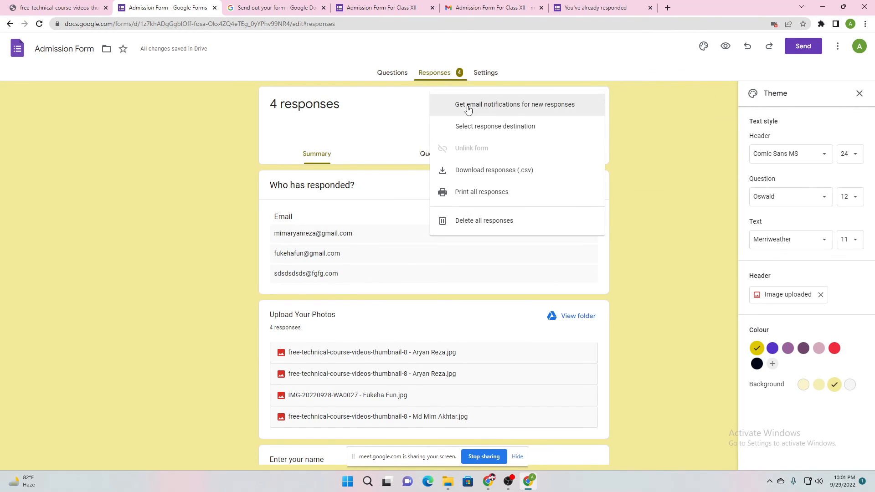
pyautogui.click(622, 103)
pyautogui.click(595, 102)
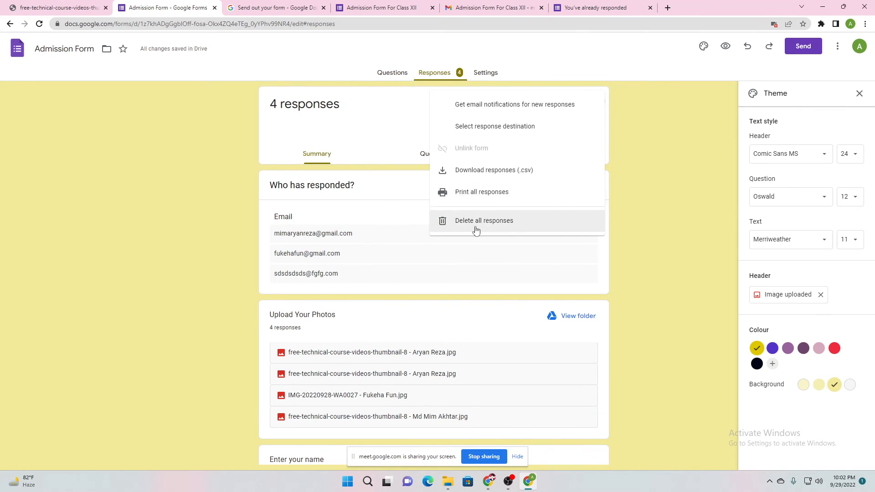
pyautogui.click(412, 139)
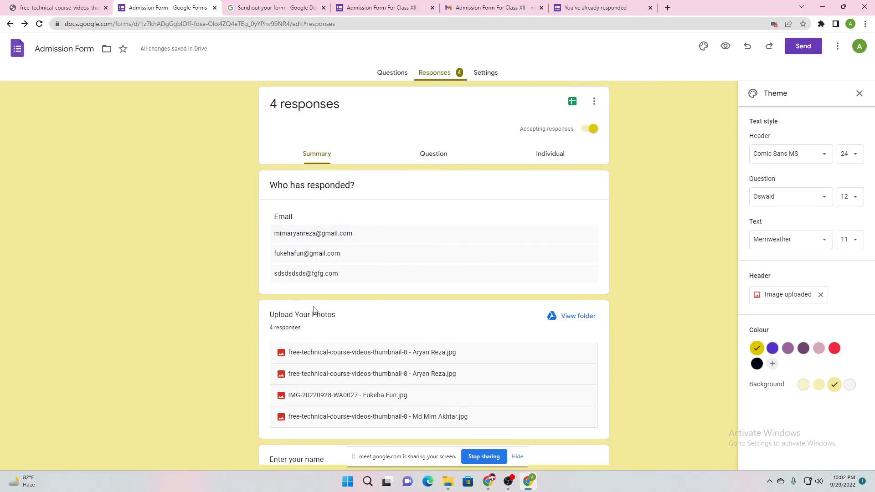
pyautogui.scroll(-5, 313, 310)
pyautogui.scroll(5, 307, 344)
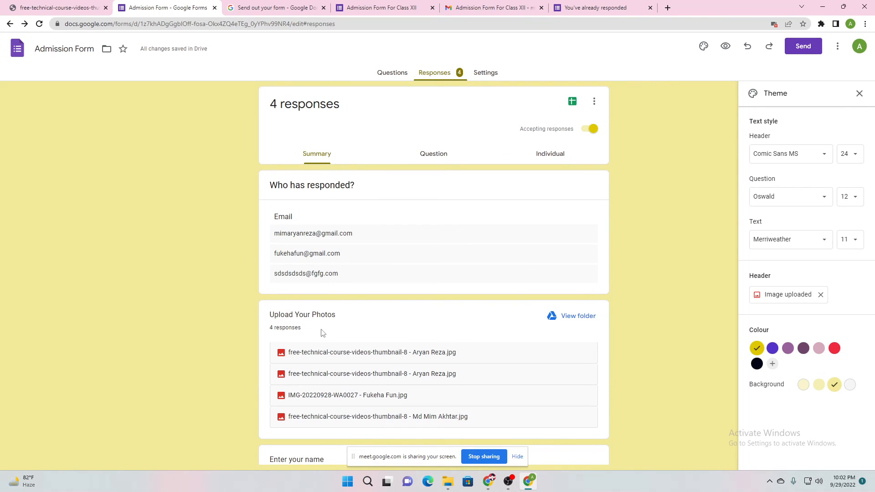
# Create a new linked spreadsheet named 'Admission Form (Responses)' from the Sheets icon
pyautogui.click(573, 101)
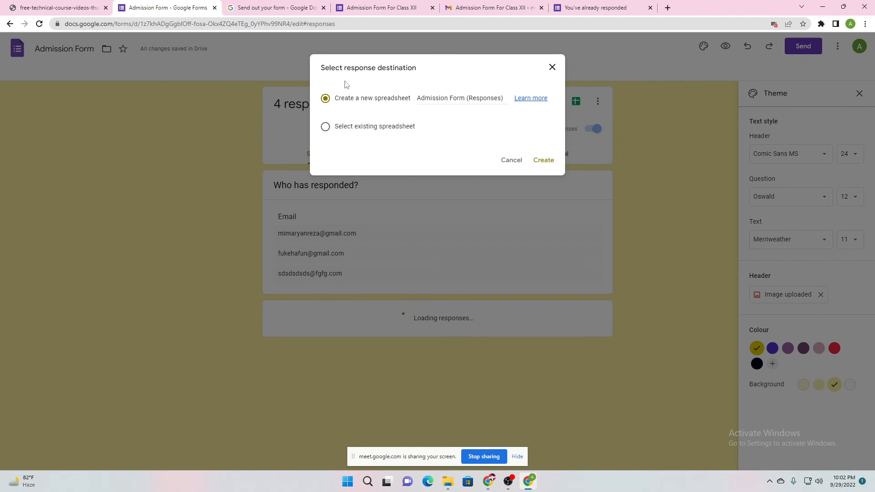
pyautogui.click(552, 68)
pyautogui.click(575, 98)
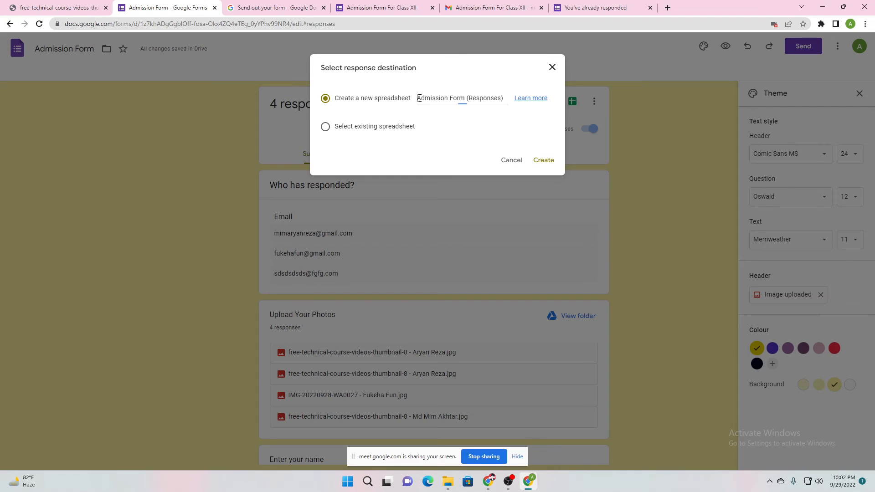
pyautogui.moveTo(420, 98); pyautogui.dragTo(467, 99)
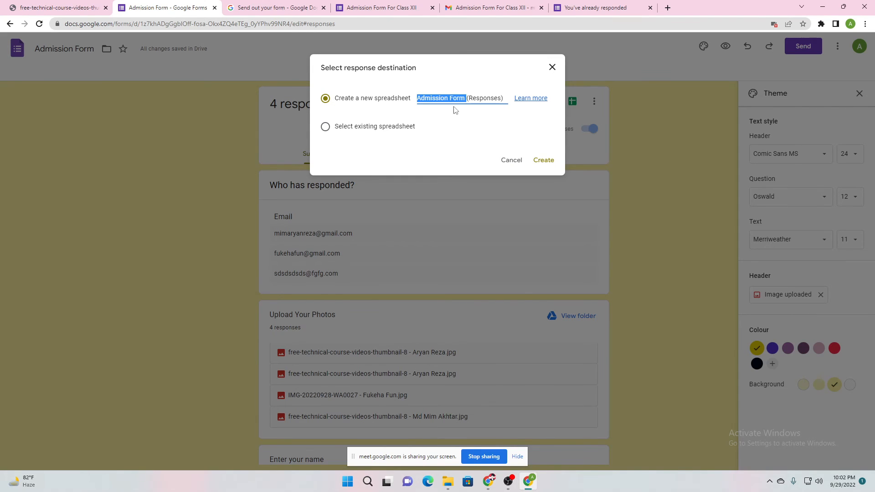
pyautogui.click(455, 113)
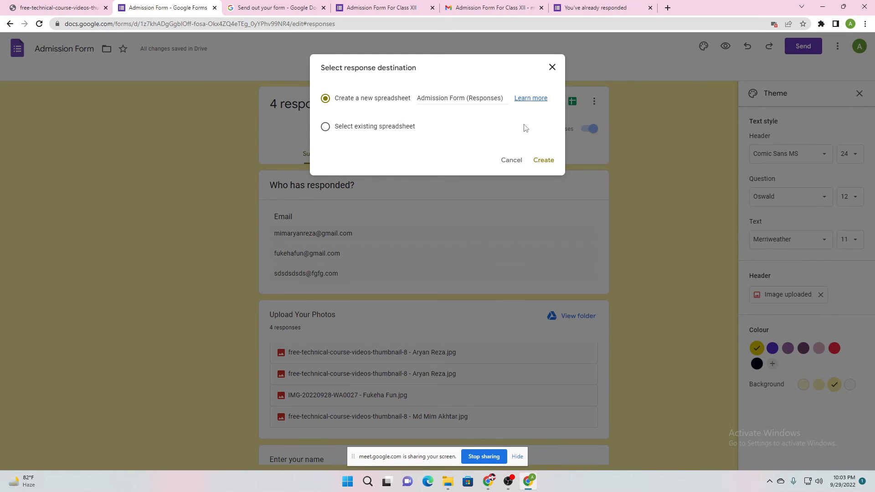
pyautogui.click(545, 164)
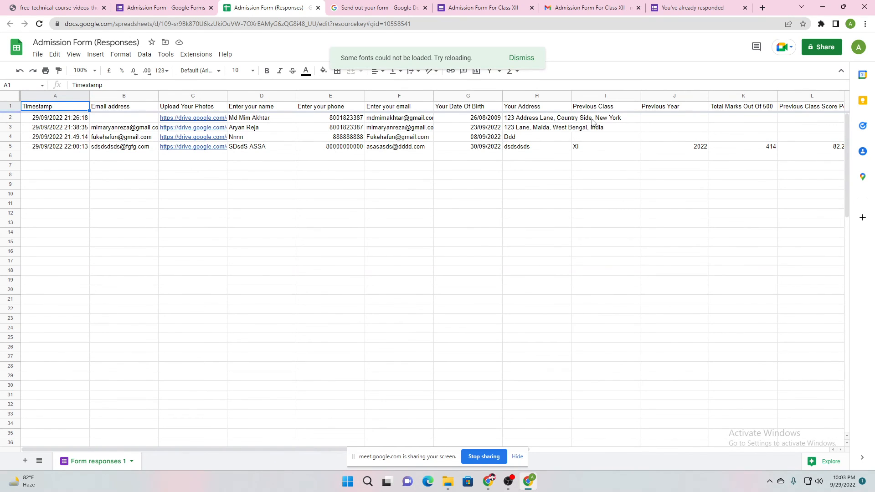
# Scroll across the sheet's columns to review the four submissions
pyautogui.moveTo(293, 450); pyautogui.dragTo(575, 444)
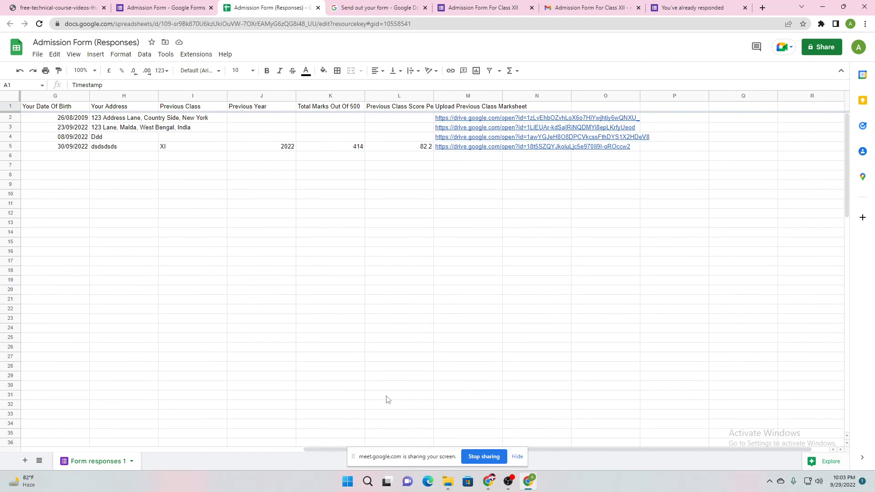
pyautogui.moveTo(325, 450); pyautogui.dragTo(295, 485)
pyautogui.moveTo(560, 123)
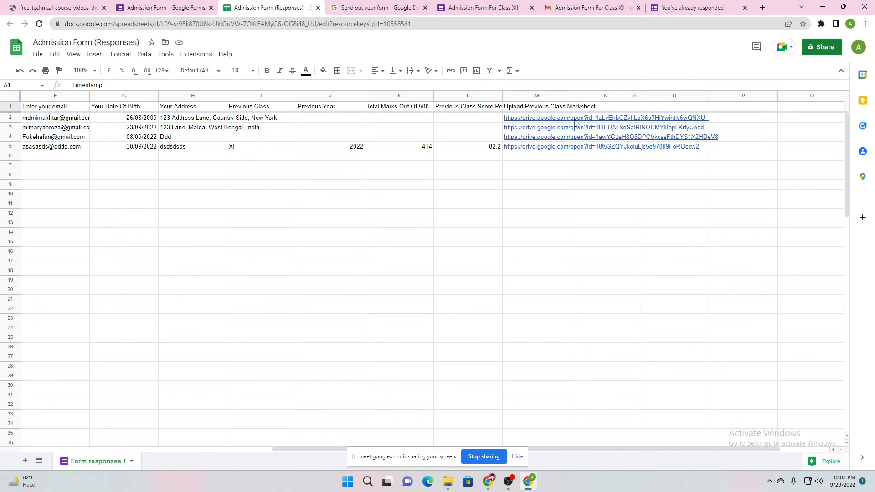
# Open the uploaded marksheet linked in cell M2 in Drive, close it, and return to Forms
pyautogui.click(550, 119)
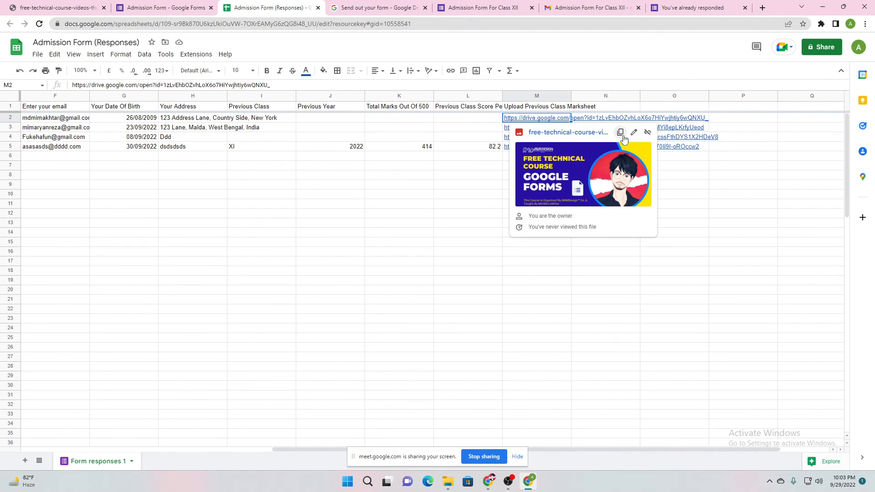
pyautogui.click(595, 159)
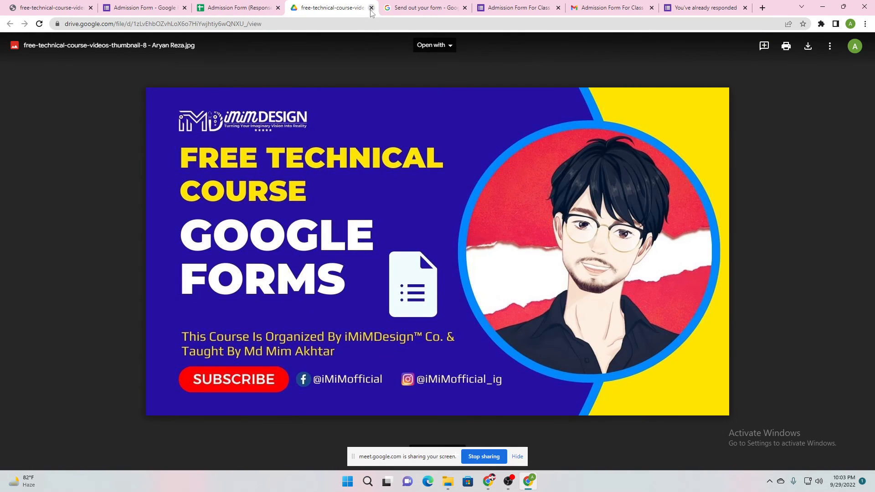
pyautogui.click(372, 7)
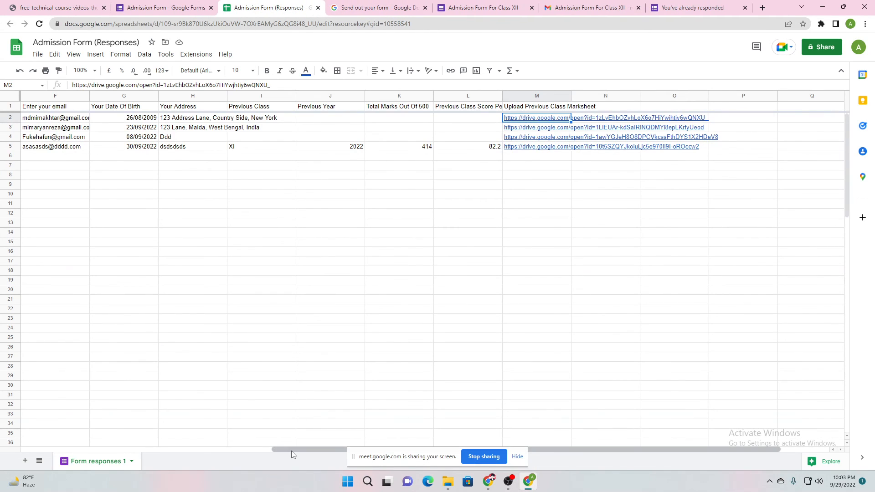
pyautogui.moveTo(310, 450); pyautogui.dragTo(59, 437)
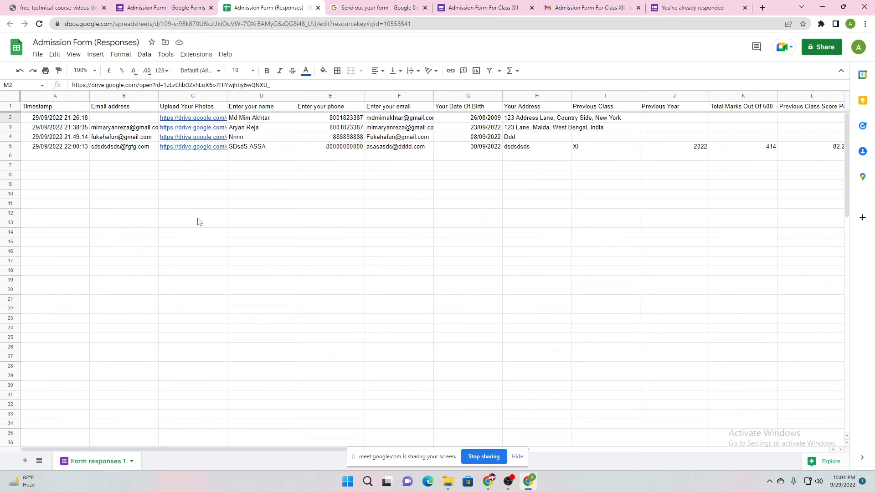
pyautogui.click(181, 6)
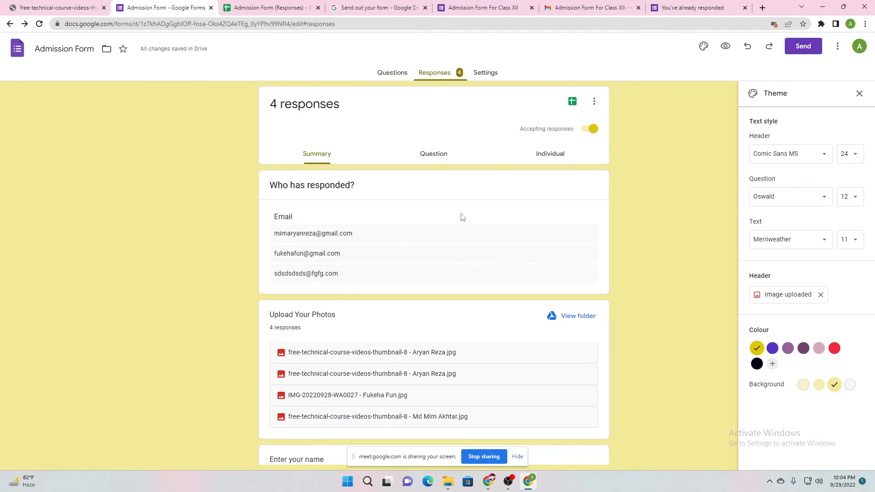
# Return to the Admission Form editor, close the Theme panel, and review its questions
pyautogui.scroll(-4, 368, 342)
pyautogui.scroll(4, 362, 340)
pyautogui.click(296, 6)
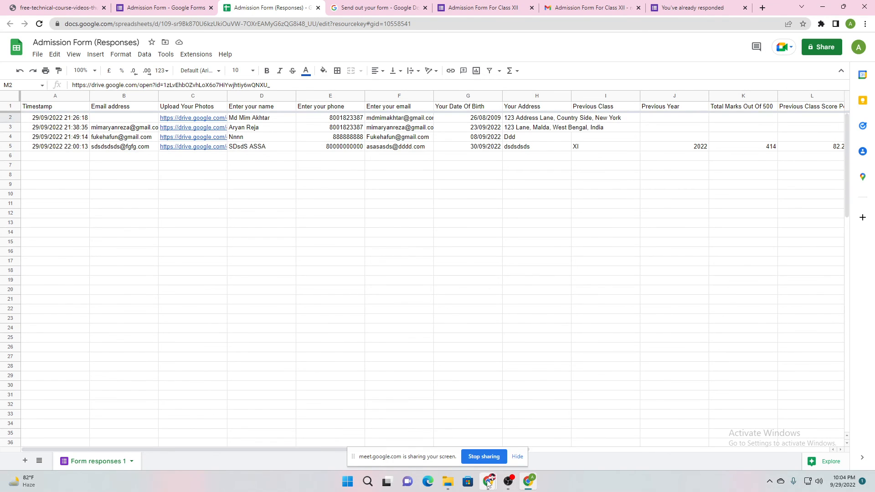
pyautogui.click(186, 4)
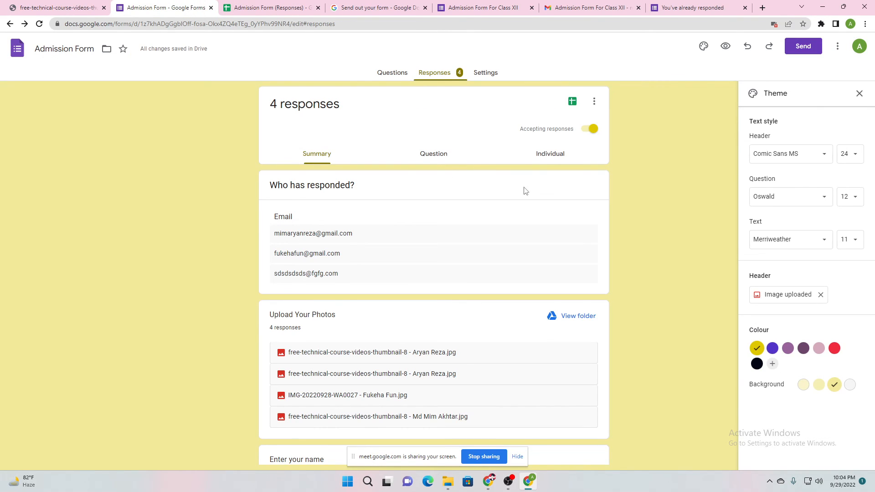
pyautogui.click(860, 94)
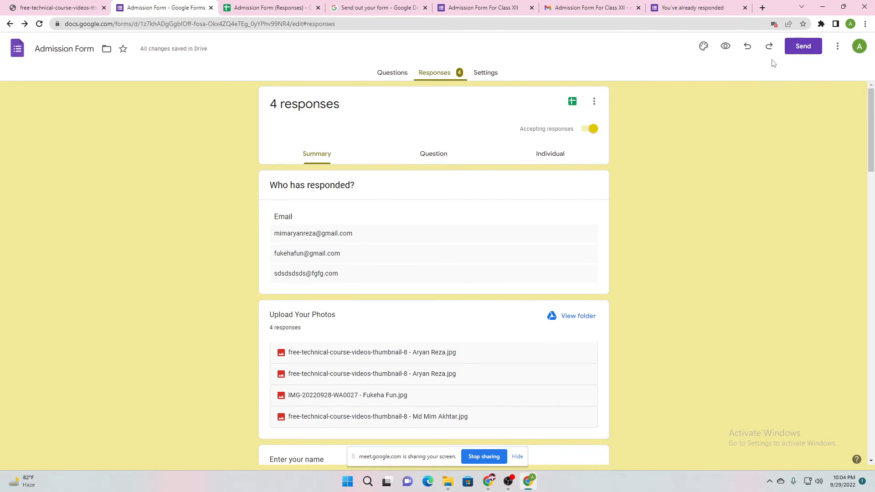
pyautogui.click(382, 73)
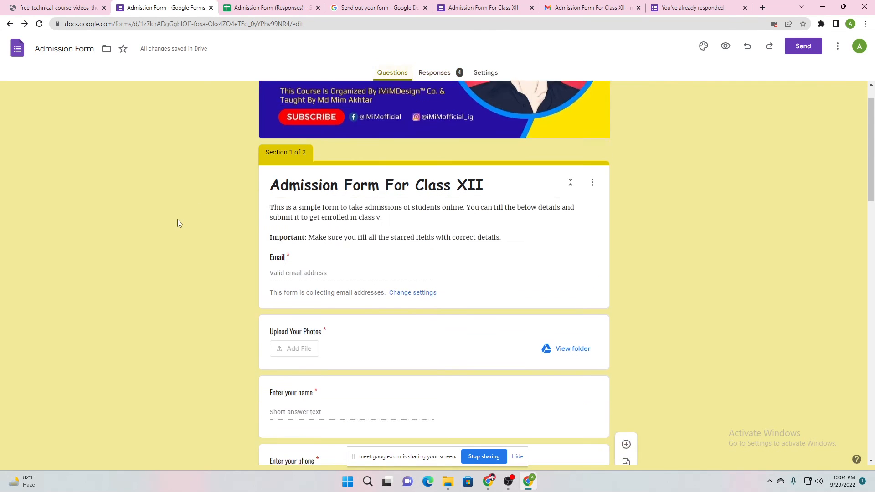
pyautogui.scroll(-7, 187, 190)
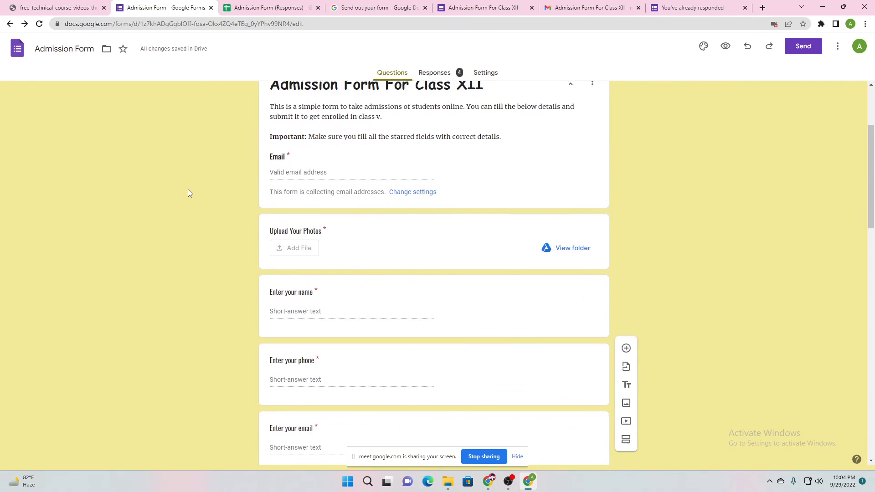
pyautogui.scroll(-1, 281, 235)
pyautogui.scroll(4, 278, 187)
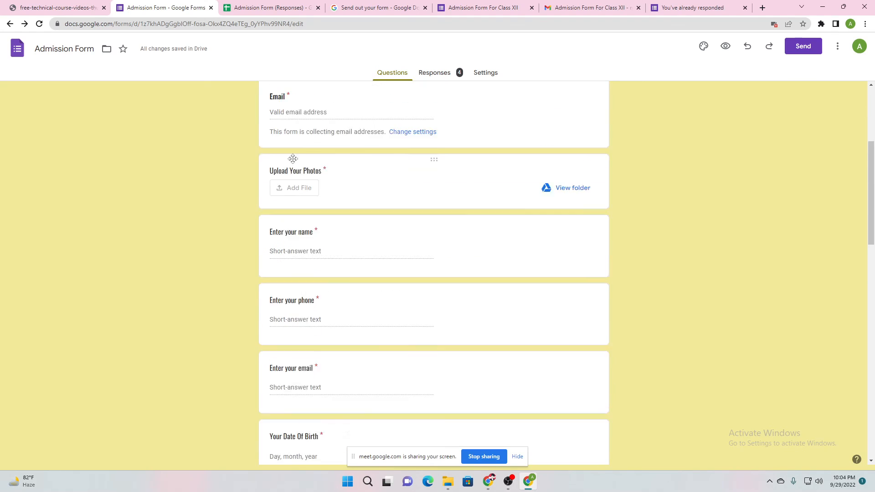
pyautogui.scroll(-7, 313, 214)
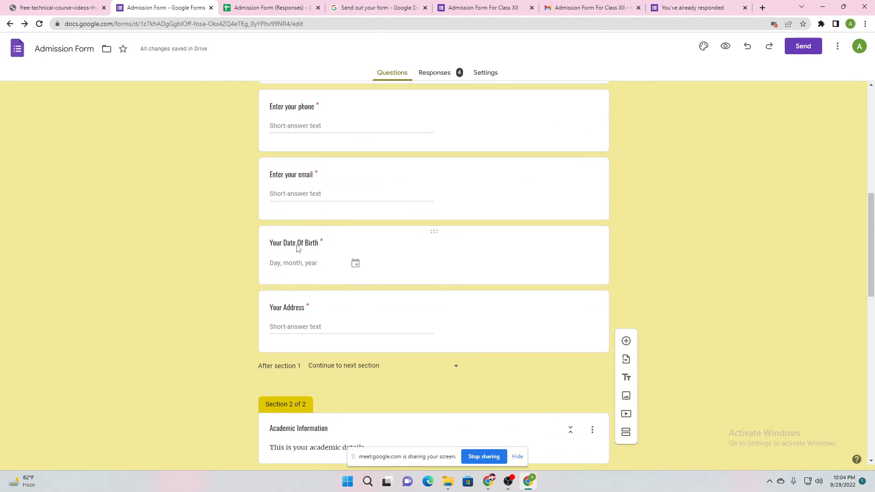
pyautogui.scroll(-4, 335, 242)
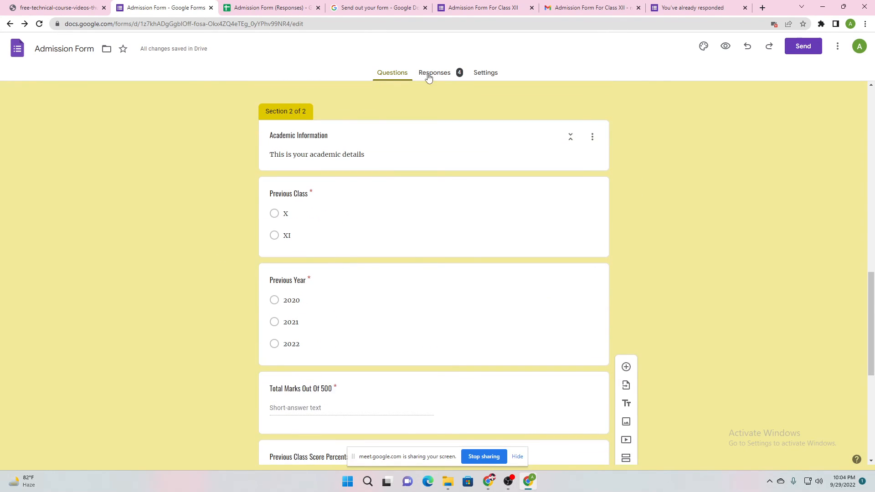
pyautogui.scroll(-7, 183, 272)
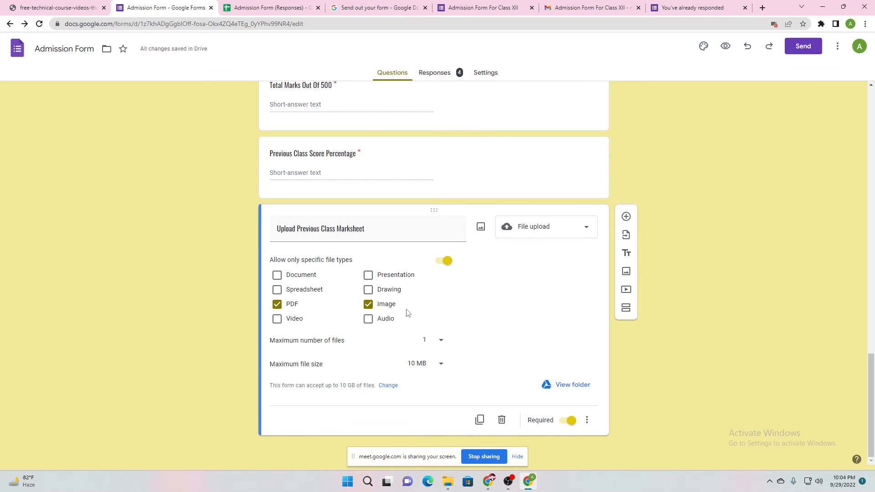
pyautogui.scroll(10, 165, 228)
pyautogui.scroll(6, 136, 367)
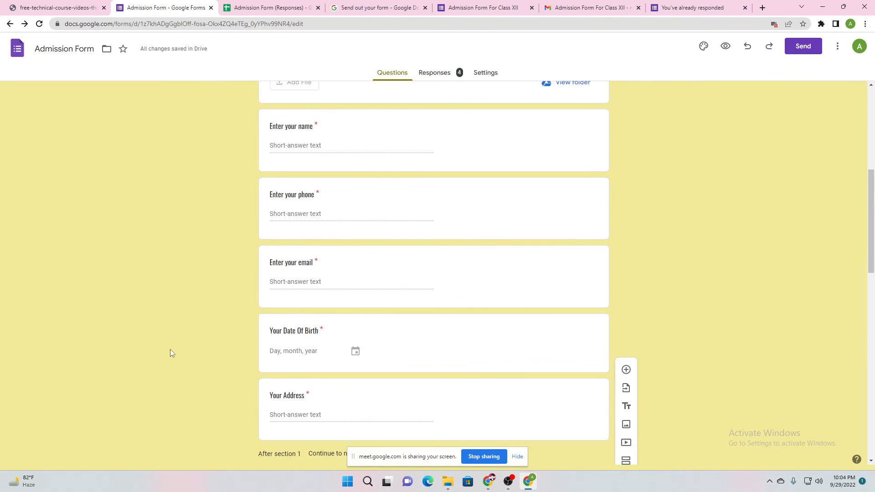
pyautogui.scroll(6, 171, 350)
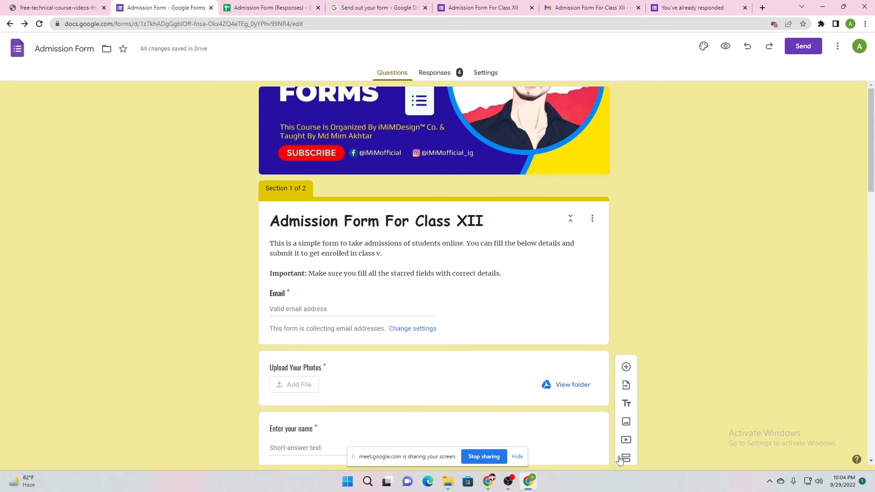
# Check the deadline message in the Meet chat, then bring the form editor back
pyautogui.click(447, 433)
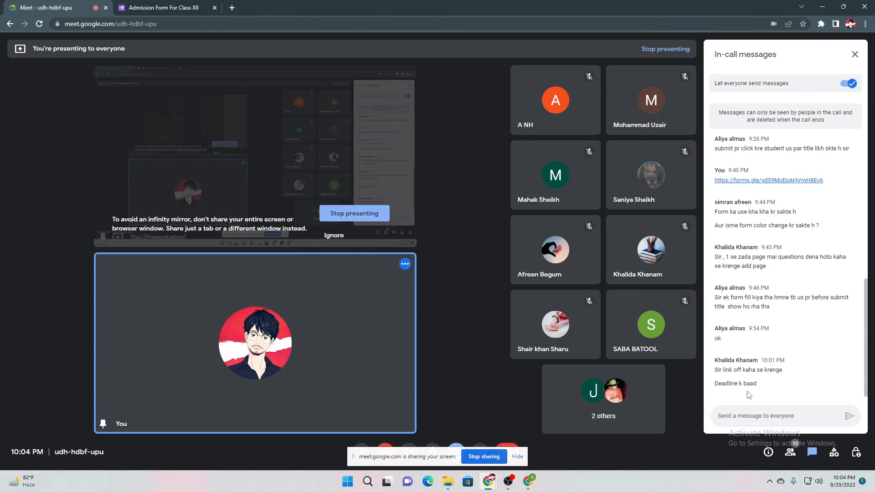
pyautogui.moveTo(731, 382); pyautogui.dragTo(770, 392)
pyautogui.click(762, 372)
pyautogui.click(771, 392)
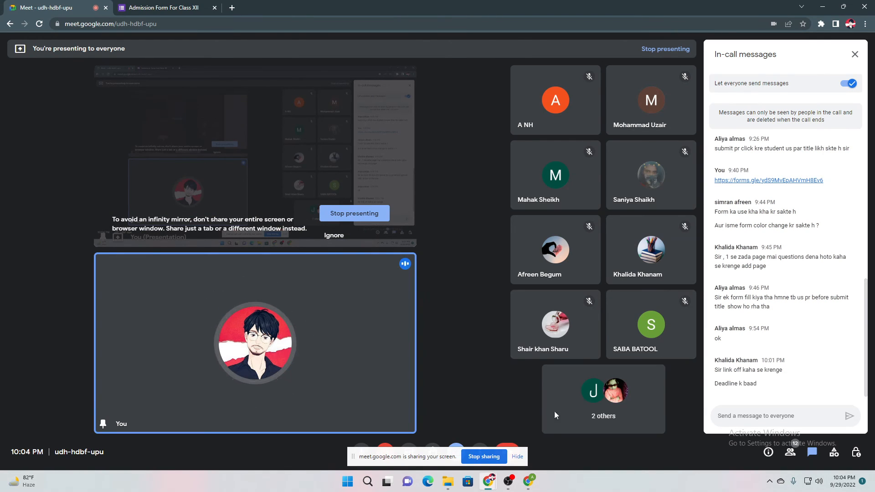
pyautogui.click(529, 487)
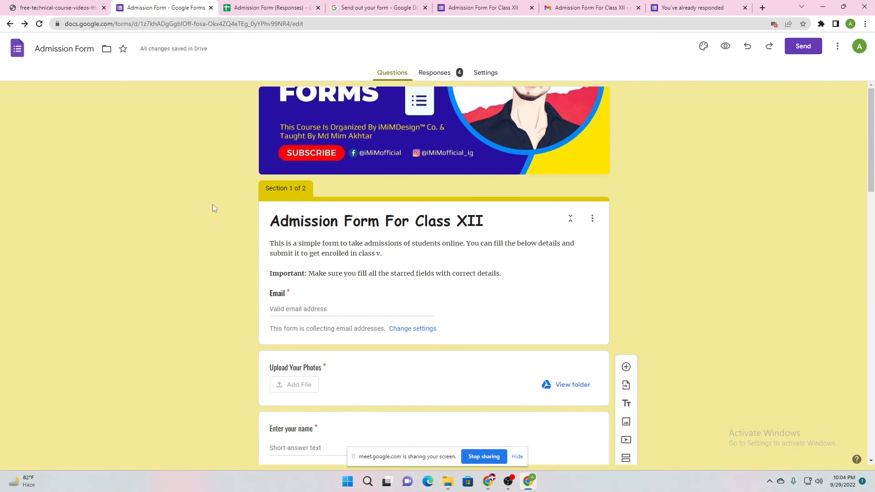
# Switch off Accepting responses in the Responses summary, then view the respondent's confirmation page
pyautogui.click(439, 76)
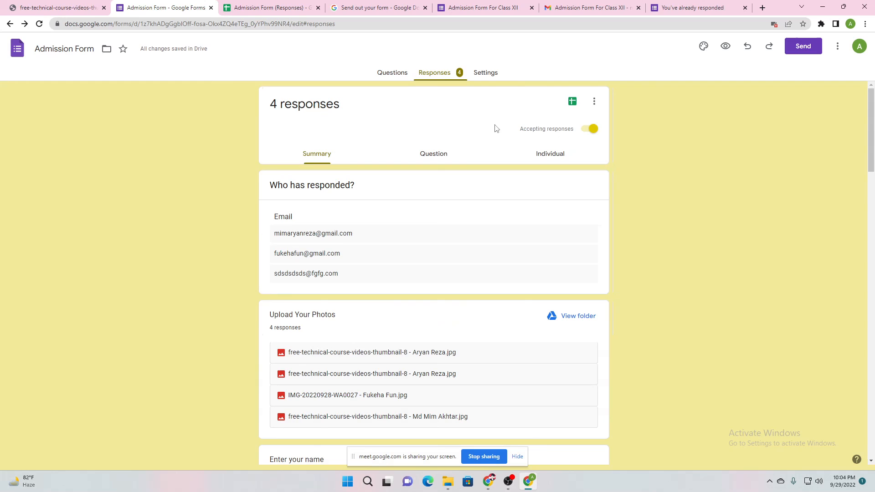
pyautogui.click(594, 101)
pyautogui.click(409, 108)
pyautogui.moveTo(519, 133); pyautogui.dragTo(597, 133)
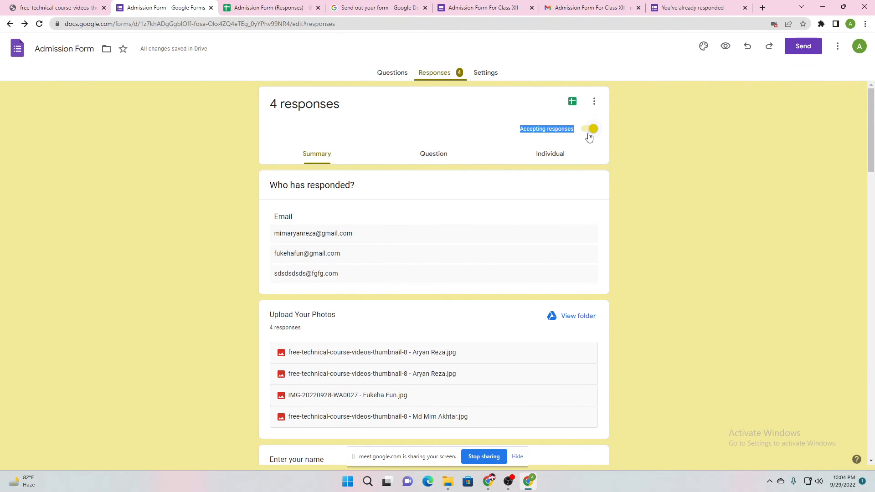
pyautogui.click(591, 131)
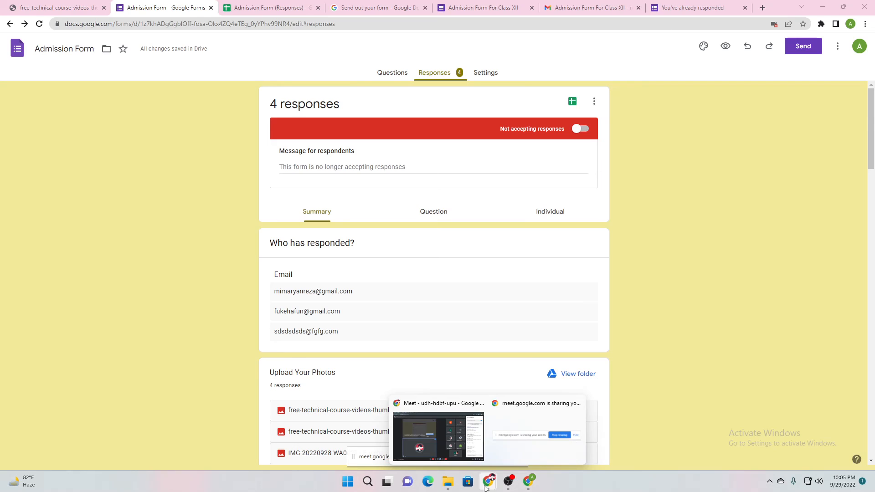
pyautogui.click(460, 424)
pyautogui.click(137, 7)
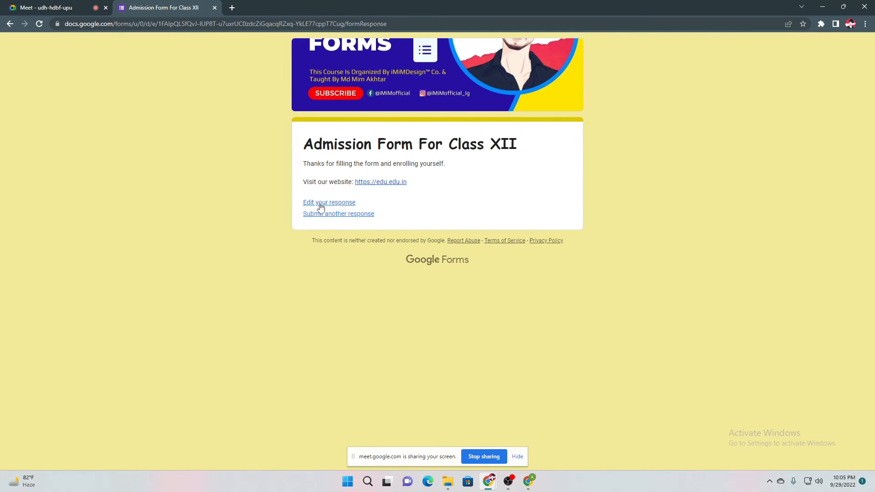
pyautogui.rightClick(343, 214)
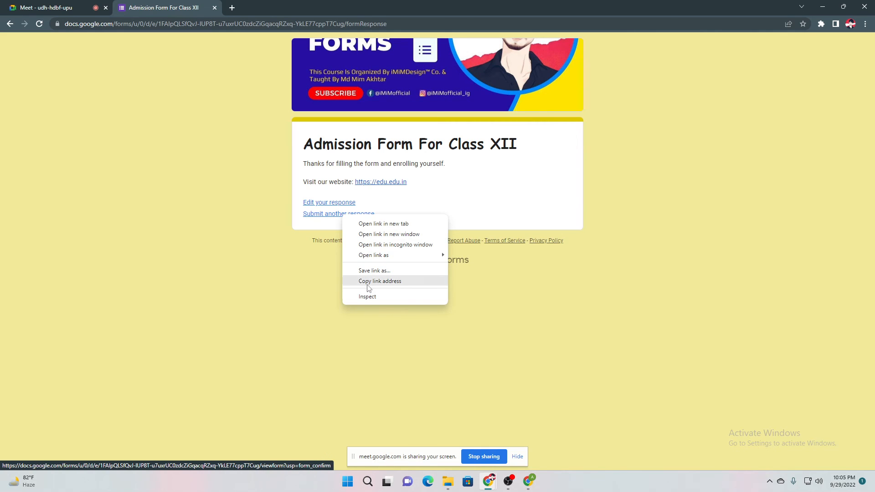
pyautogui.click(380, 281)
pyautogui.click(232, 8)
pyautogui.write('https://docs.google.com/forms/u/0/d/e/1FAIpQLSfQvJ-IUP8T-u7uxrUC0zdcZiGqacqRZxq-YkLE77cppT7Cug/viewform?usp=form_confirm')
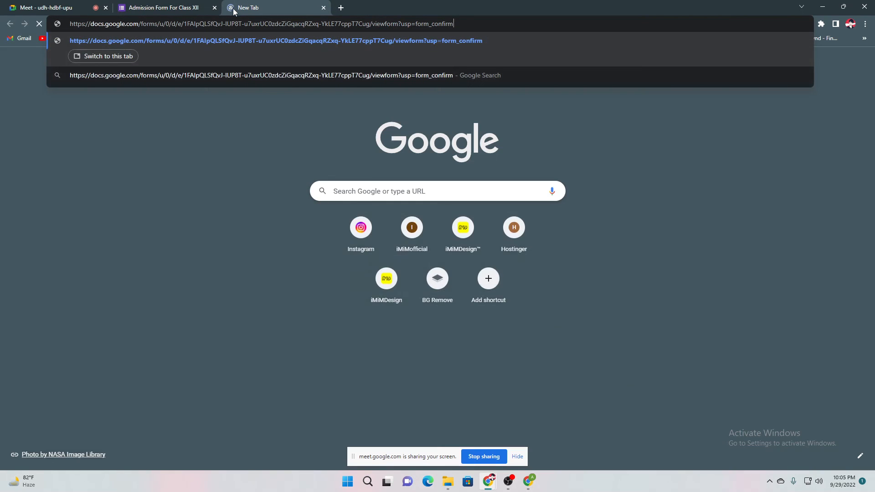
pyautogui.press('Return')
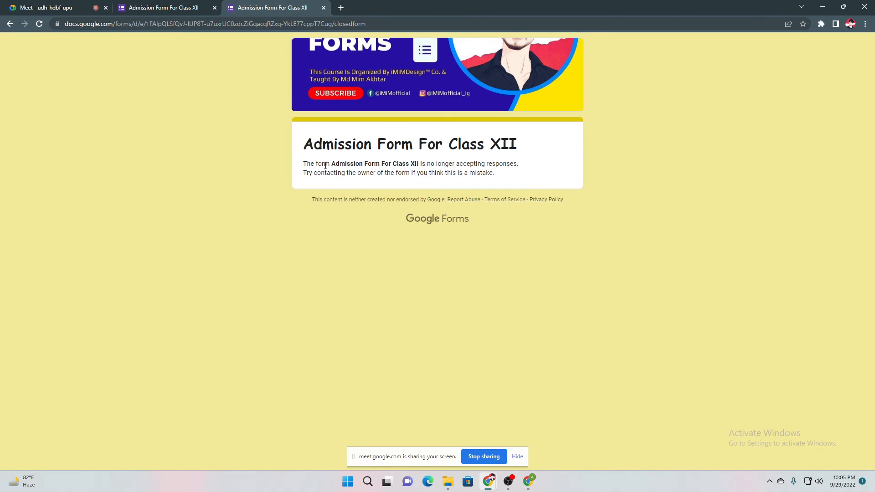
pyautogui.moveTo(330, 167); pyautogui.dragTo(520, 164)
pyautogui.click(400, 163)
pyautogui.click(528, 166)
pyautogui.moveTo(303, 173); pyautogui.dragTo(506, 180)
pyautogui.click(435, 180)
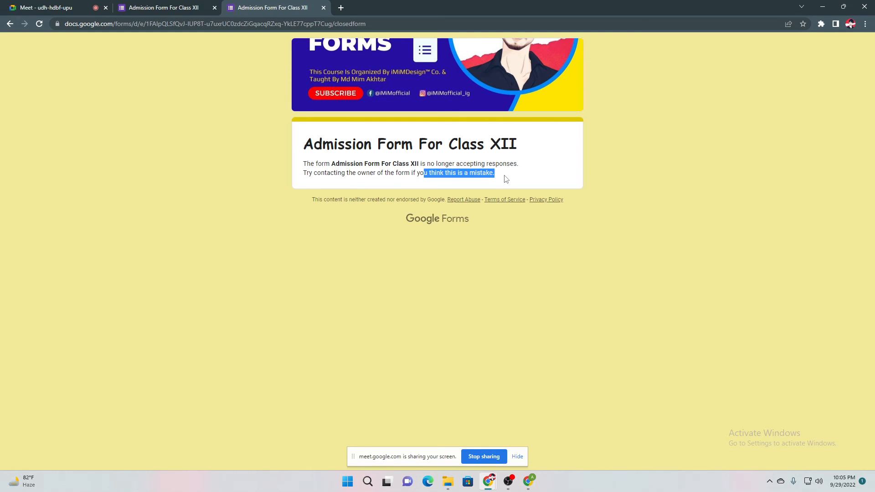
pyautogui.click(532, 479)
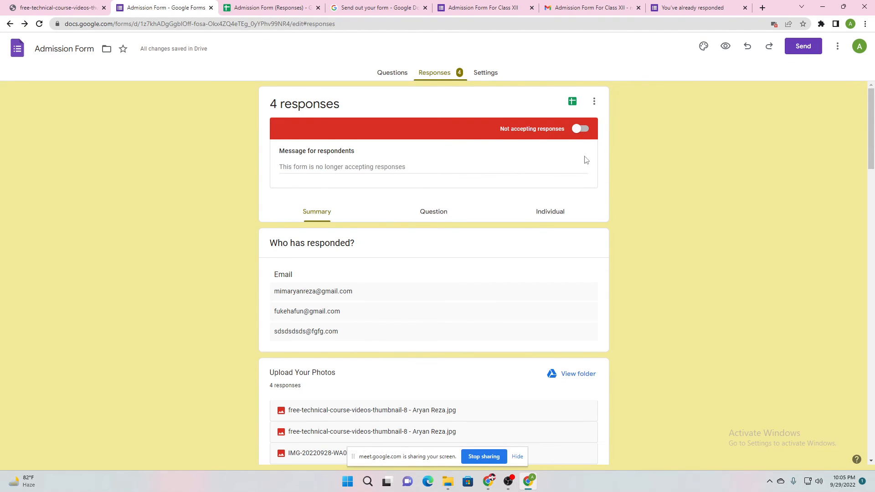
# Check the current closed-form notice shown on the respondent page
pyautogui.click(357, 166)
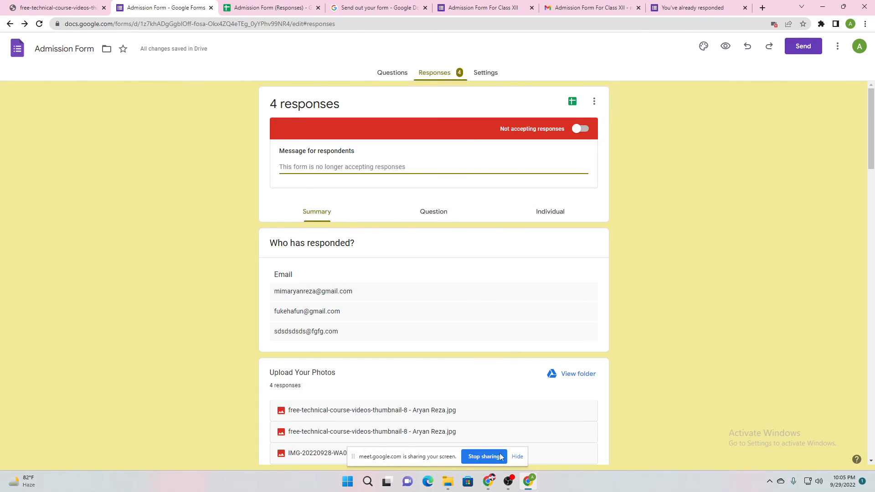
pyautogui.moveTo(528, 481)
pyautogui.click(456, 438)
pyautogui.moveTo(305, 173); pyautogui.dragTo(445, 174)
pyautogui.click(401, 169)
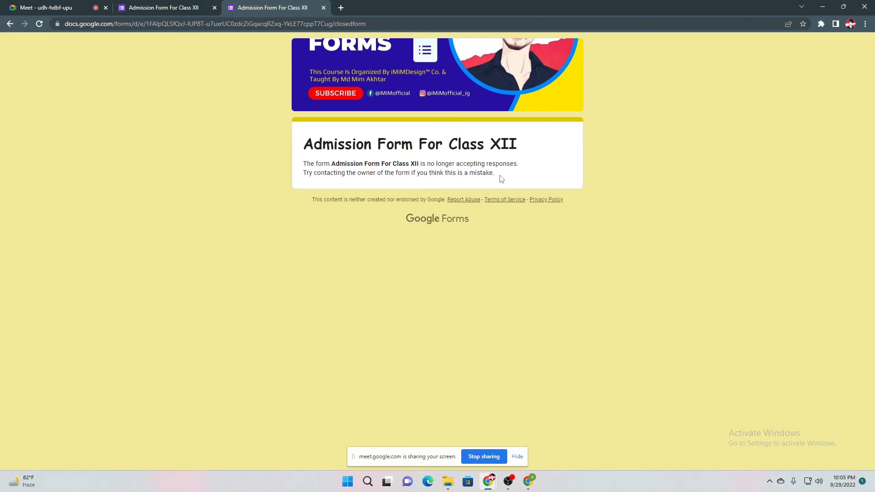
# Set the message for respondents to 'Contact me :' followed by a phone number
pyautogui.click(529, 482)
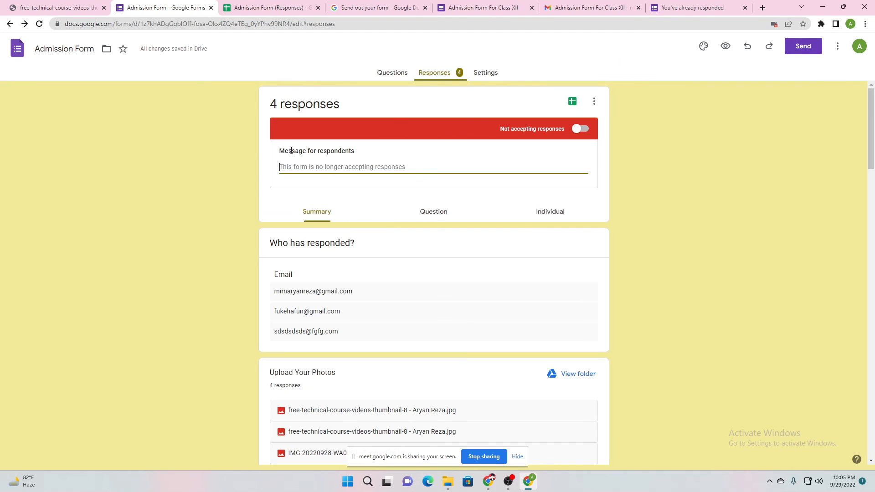
pyautogui.moveTo(289, 152); pyautogui.dragTo(354, 152)
pyautogui.click(351, 163)
pyautogui.write('Contact me : ')
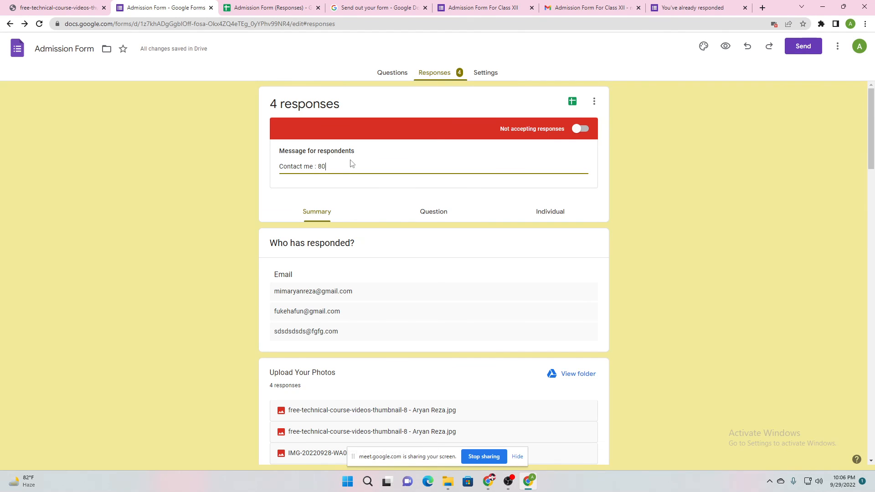
pyautogui.write('8001823')
pyautogui.press('BackSpace')
pyautogui.click(239, 160)
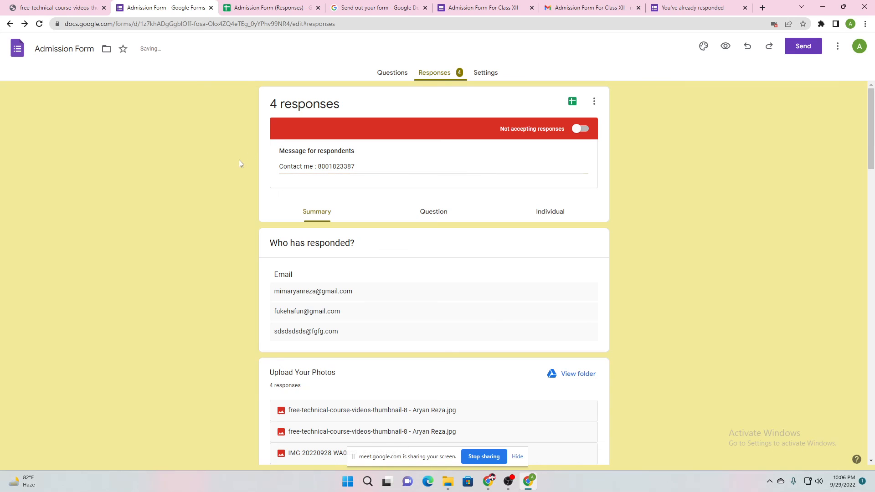
# Reload the closed-form page to confirm the new contact message, then return to the Meet call
pyautogui.moveTo(480, 489)
pyautogui.click(438, 436)
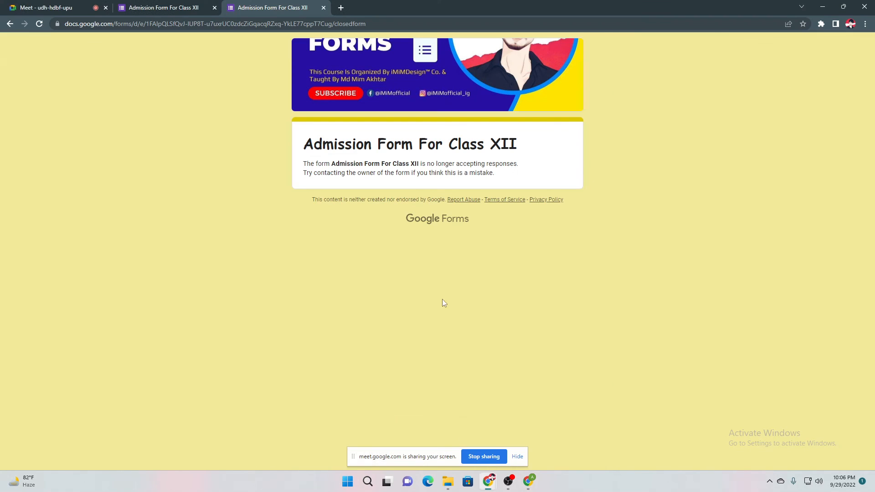
pyautogui.click(39, 24)
pyautogui.moveTo(302, 164); pyautogui.dragTo(387, 166)
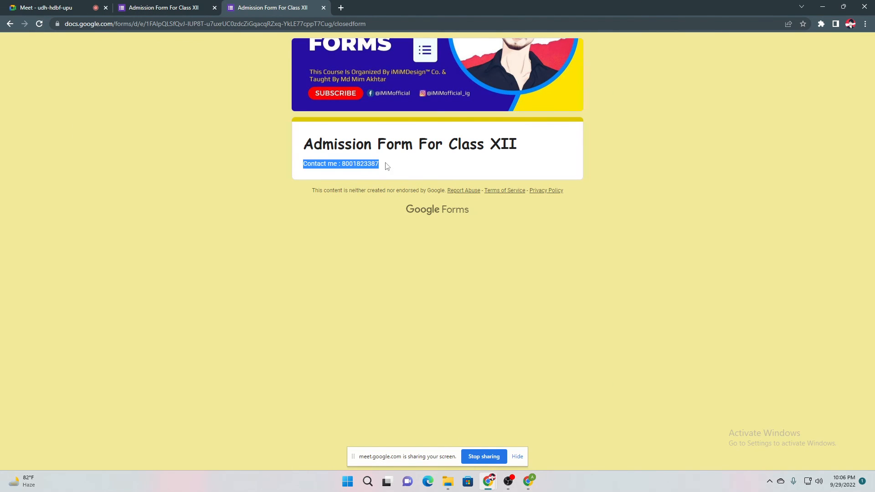
pyautogui.click(608, 370)
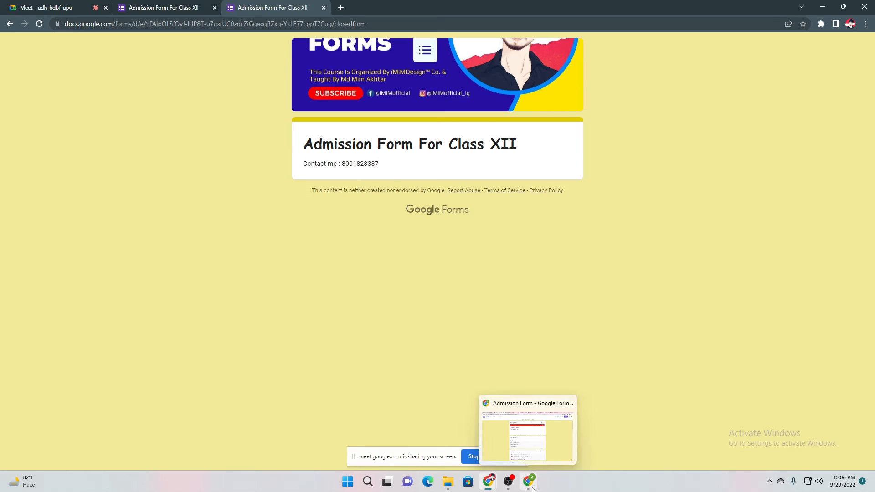
pyautogui.click(534, 434)
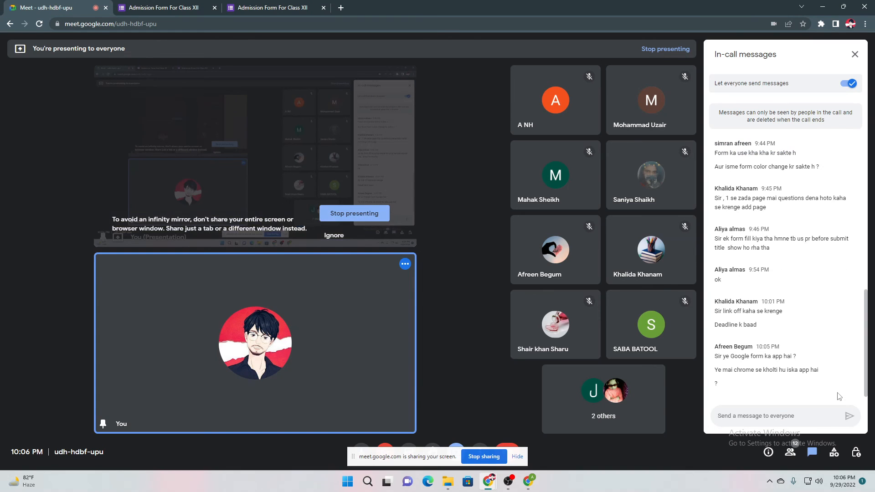
# Highlight the Meet chat messages about opening it in Chrome and a Google Forms app
pyautogui.moveTo(734, 370); pyautogui.dragTo(817, 371)
pyautogui.click(817, 371)
pyautogui.moveTo(717, 360); pyautogui.dragTo(795, 367)
pyautogui.click(795, 367)
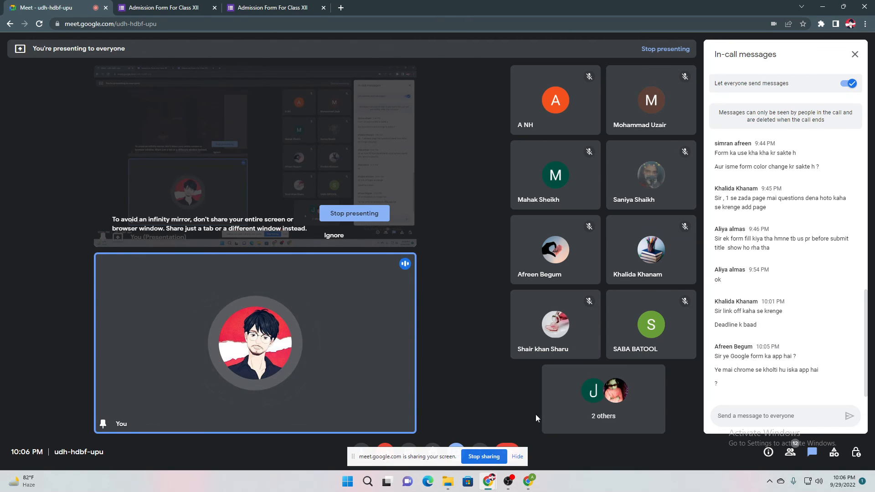
# Launch BlueStacks 5 from Windows search and enlarge its window at the top centre
pyautogui.click(367, 481)
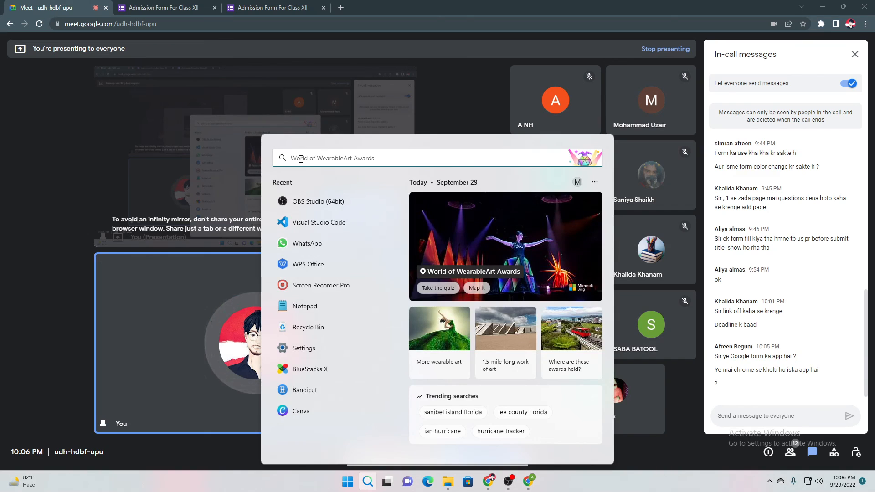
pyautogui.write('blue')
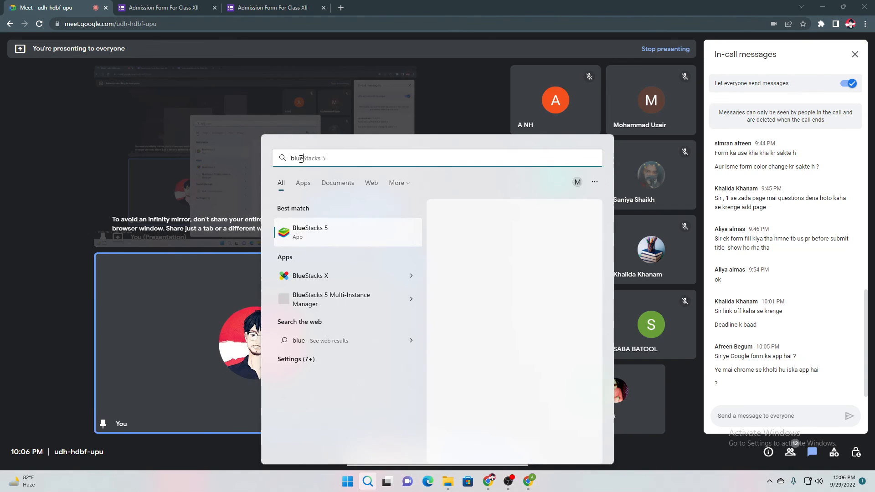
pyautogui.click(350, 122)
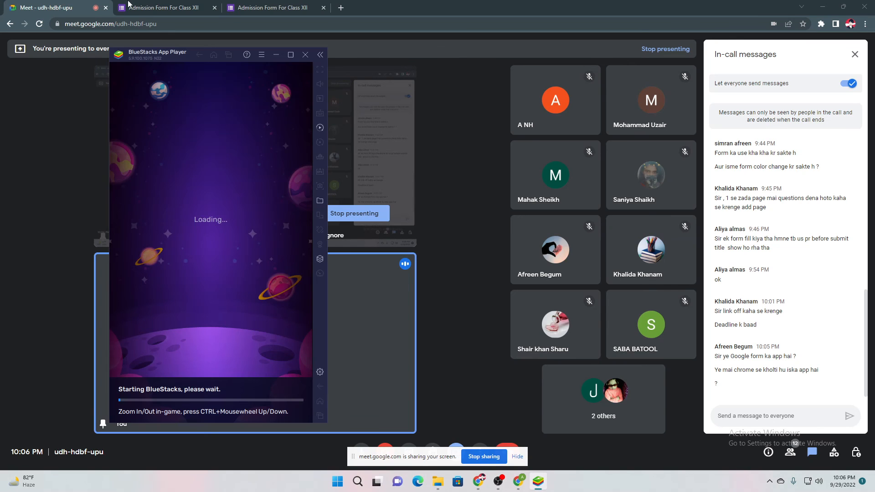
pyautogui.moveTo(183, 56); pyautogui.dragTo(389, 10)
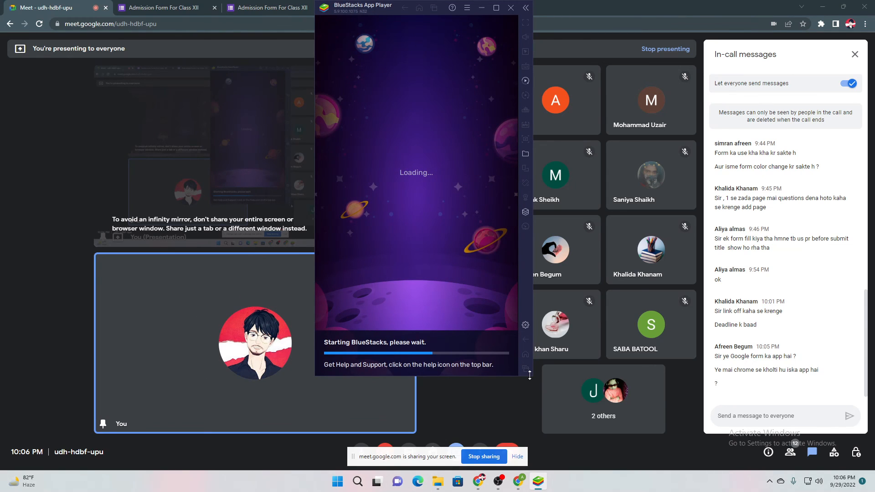
pyautogui.moveTo(529, 375); pyautogui.dragTo(538, 468)
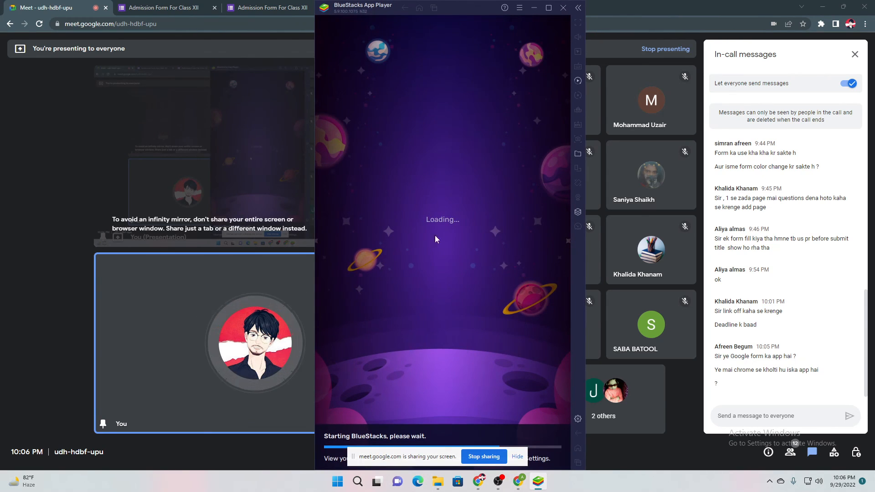
pyautogui.moveTo(456, 7); pyautogui.dragTo(444, 7)
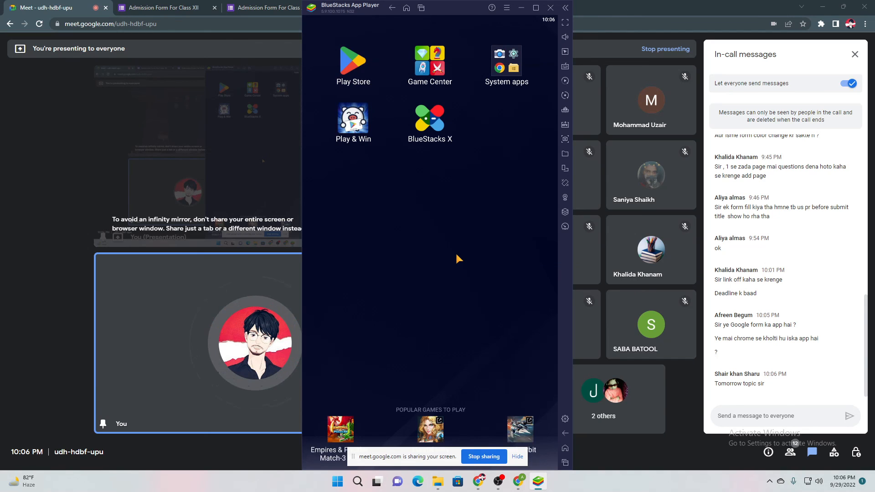
# Search the Play Store for 'google' and open the FormsApp listing
pyautogui.click(353, 61)
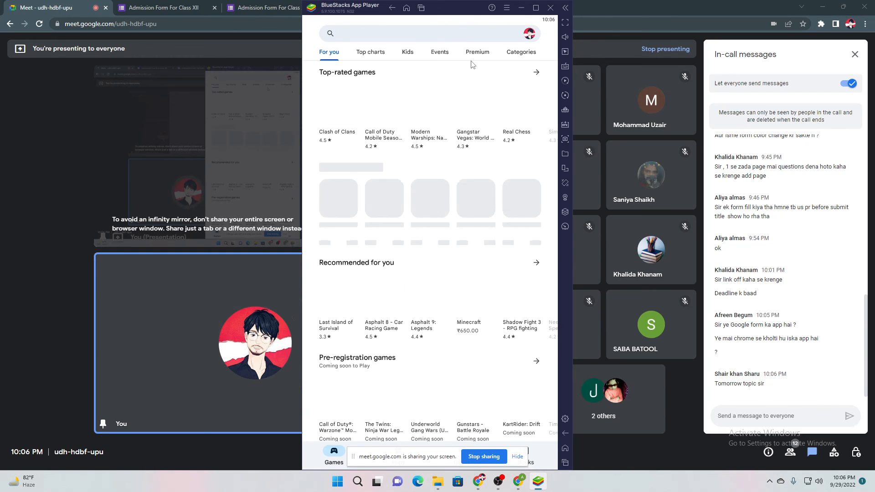
pyautogui.click(454, 37)
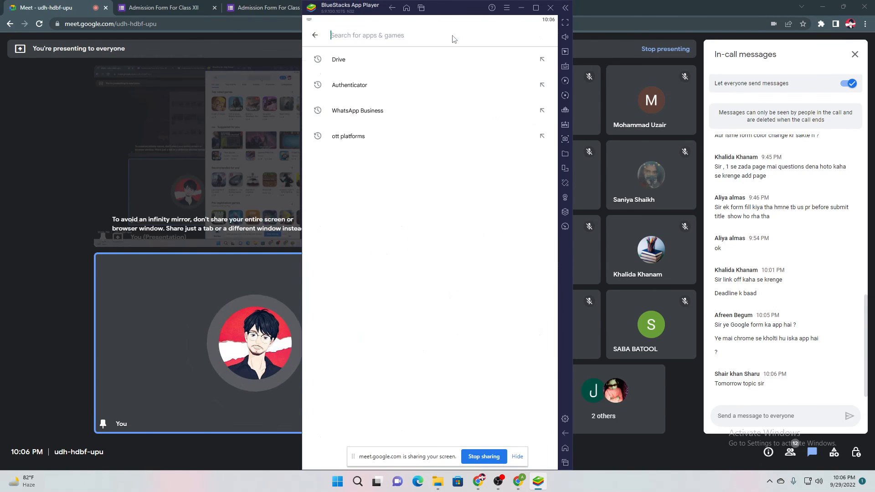
pyautogui.write('google form')
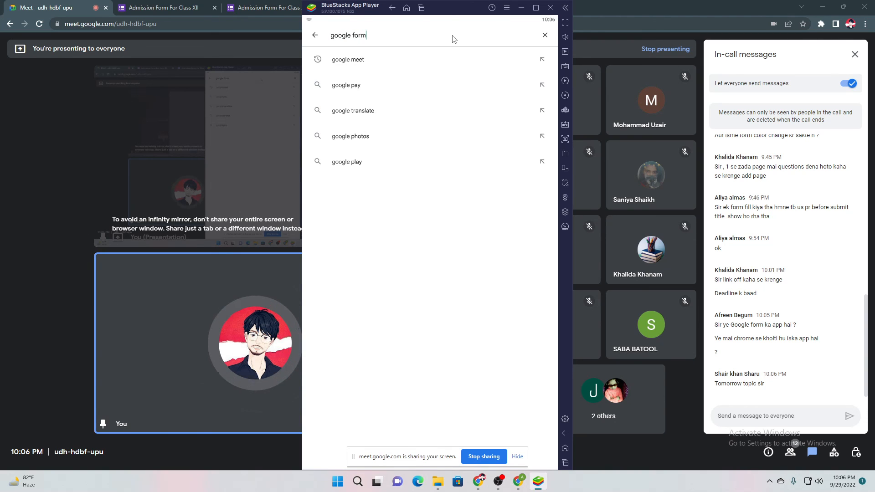
pyautogui.press('Return')
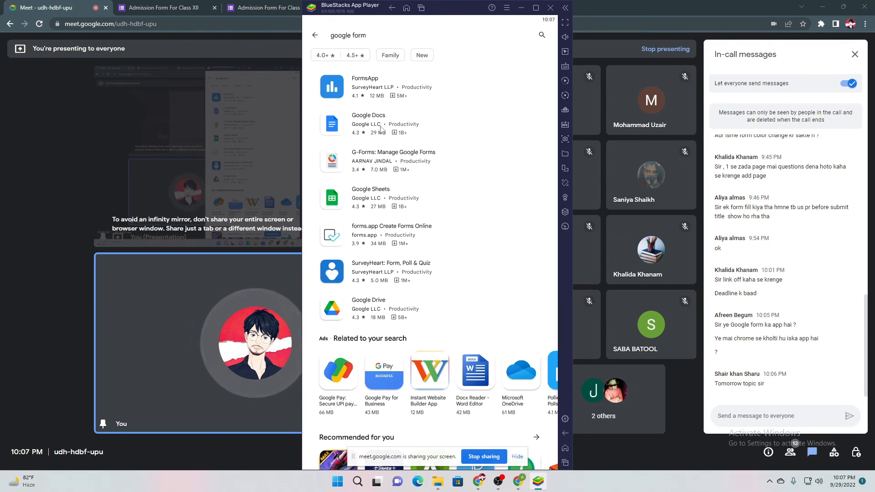
pyautogui.click(385, 88)
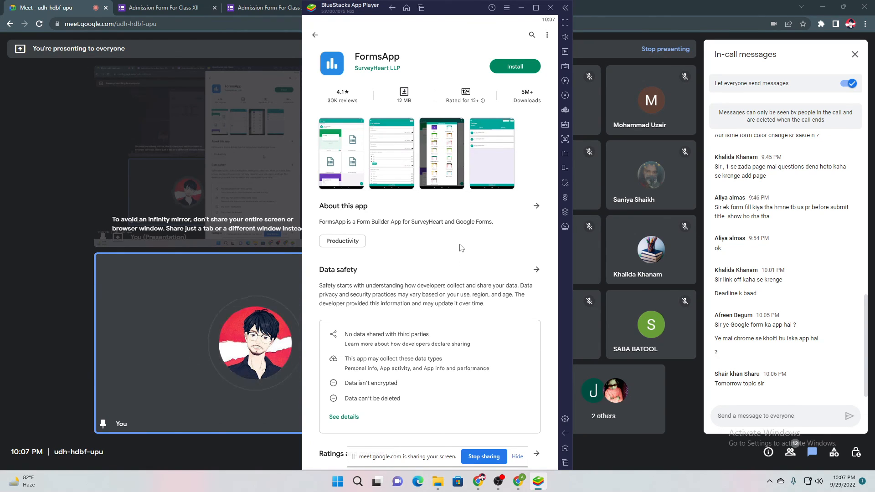
# Browse the FormsApp screenshots, including the Event registration one
pyautogui.click(348, 168)
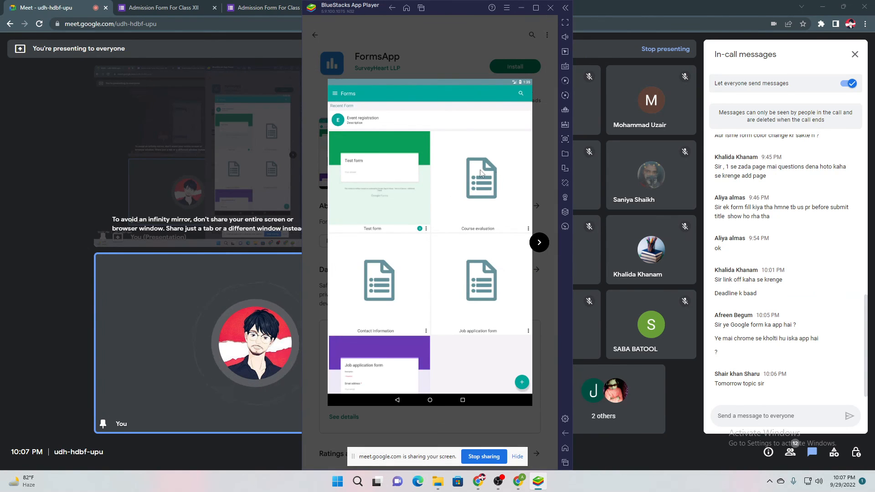
pyautogui.click(440, 61)
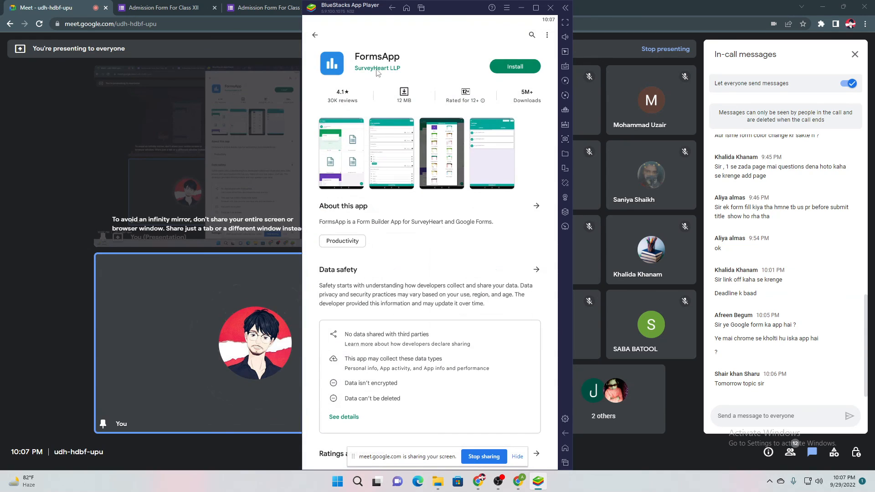
pyautogui.click(384, 143)
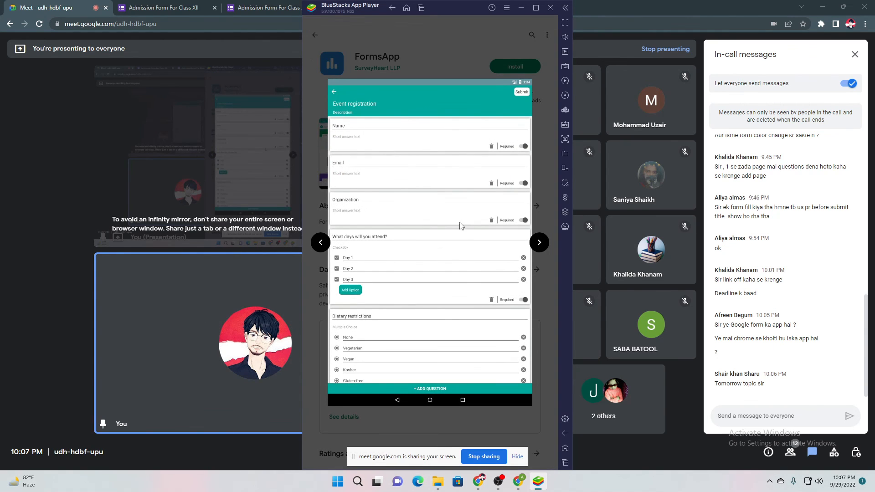
pyautogui.moveTo(479, 216); pyautogui.dragTo(464, 235)
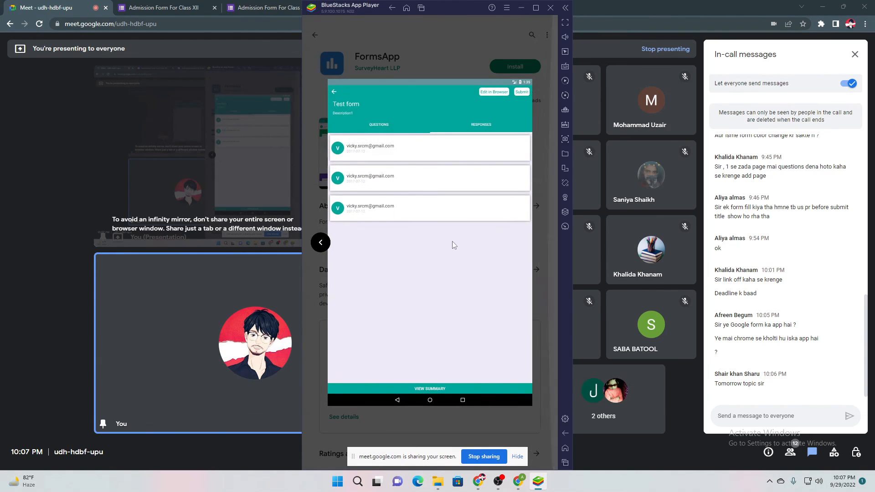
# Close the screenshot viewer and launch Chrome from the System apps folder
pyautogui.click(546, 418)
pyautogui.click(566, 448)
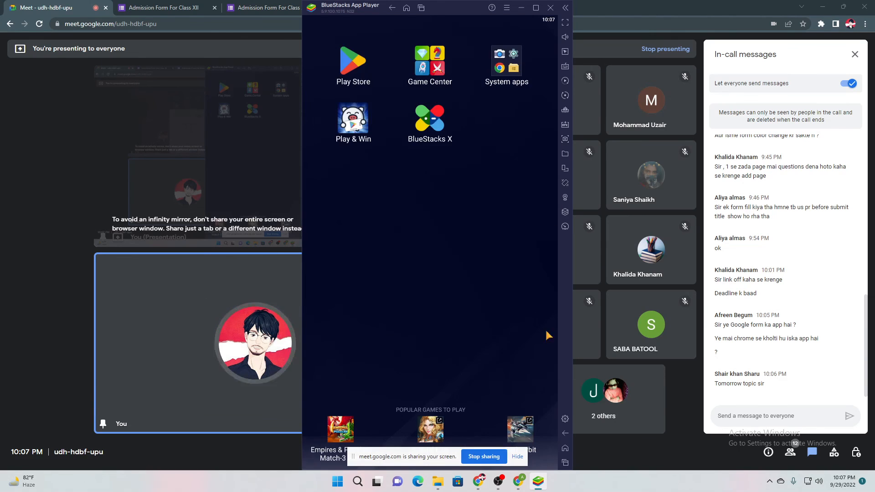
pyautogui.click(505, 62)
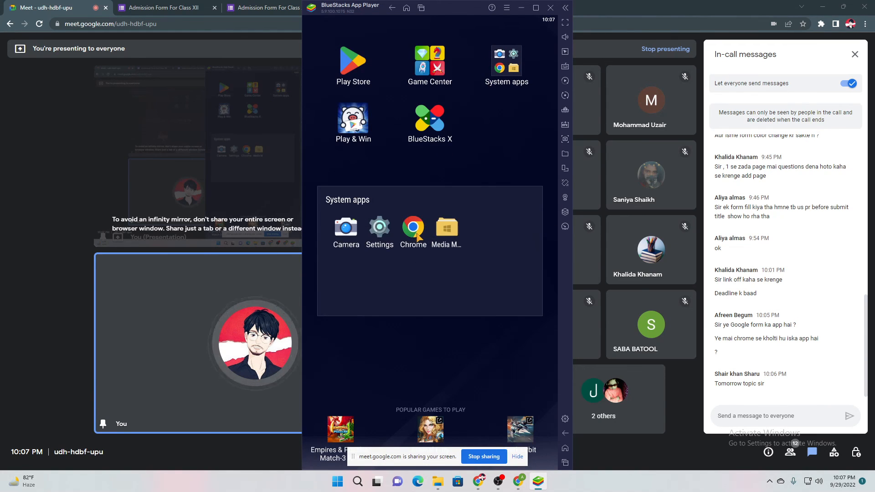
pyautogui.click(413, 226)
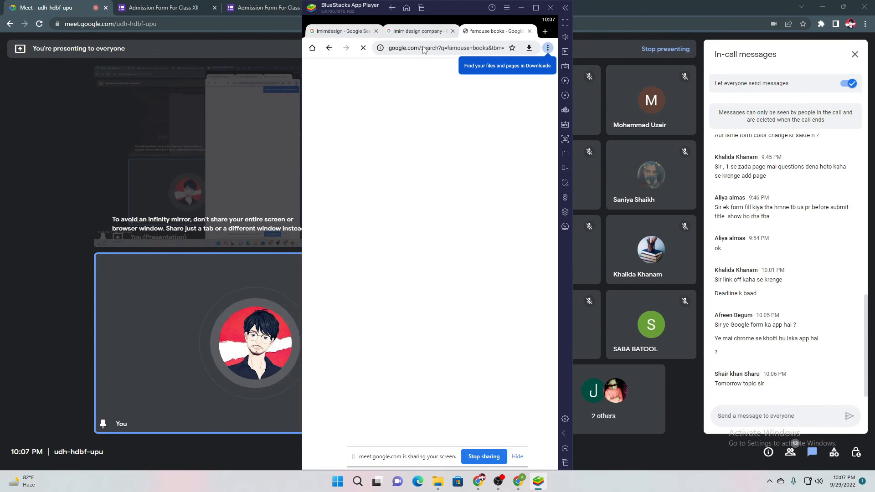
# Search 'googleform', sign in with the existing Google account, and go into Google Forms
pyautogui.click(423, 48)
pyautogui.write('google')
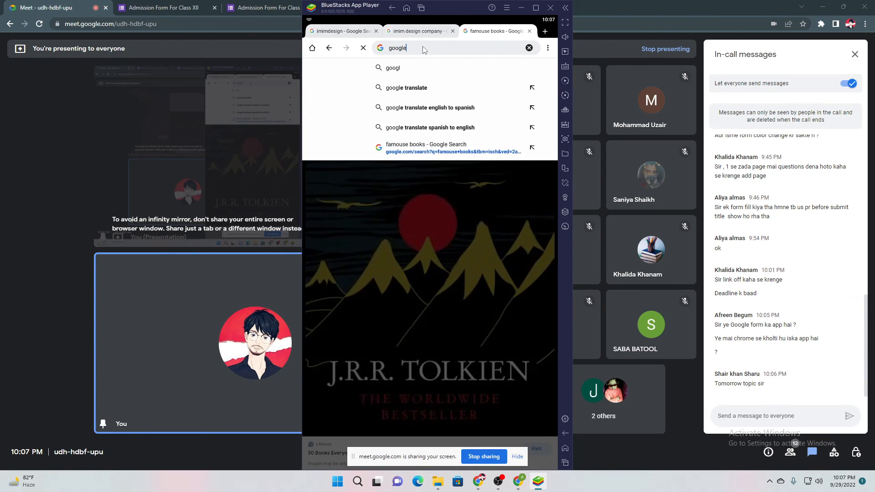
pyautogui.write('form')
pyautogui.press('Return')
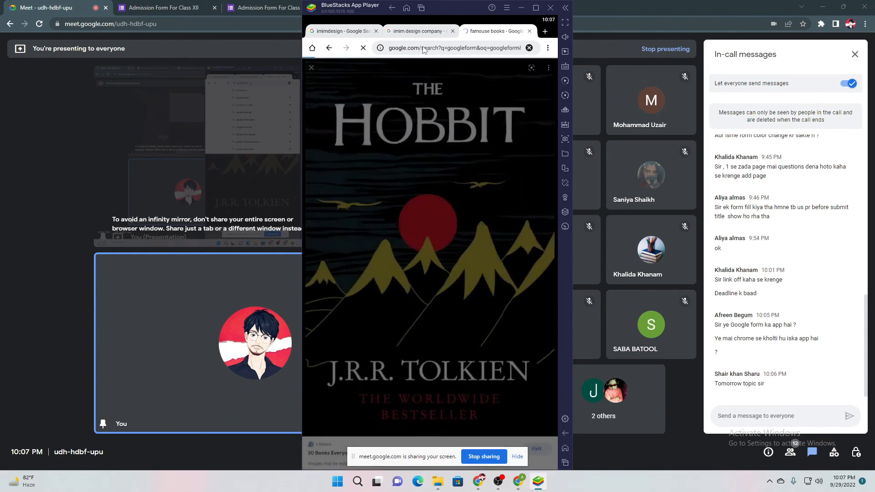
pyautogui.click(548, 68)
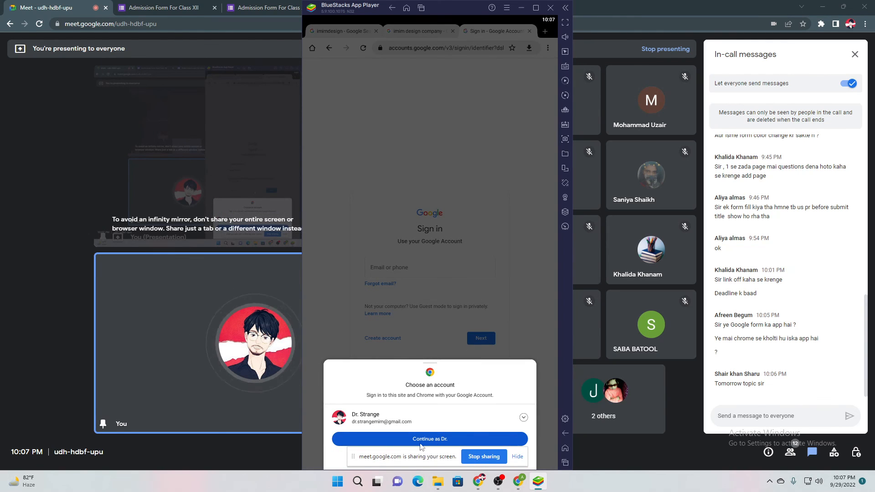
pyautogui.click(428, 437)
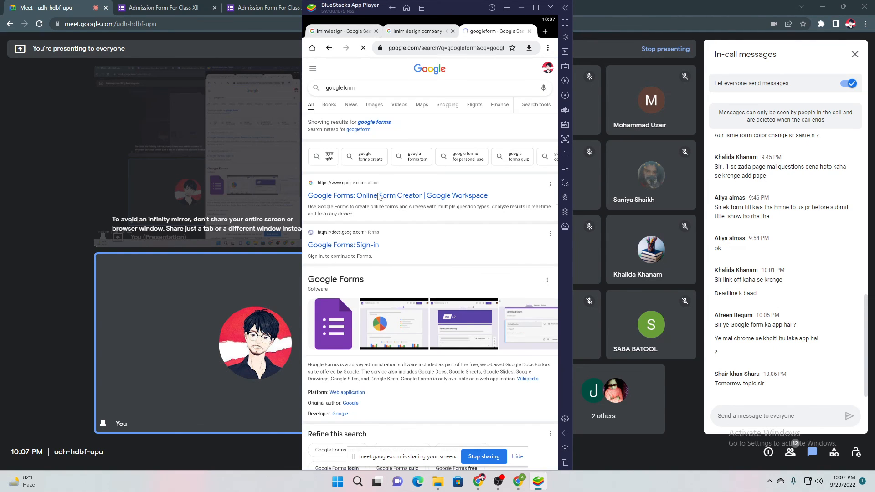
pyautogui.click(356, 195)
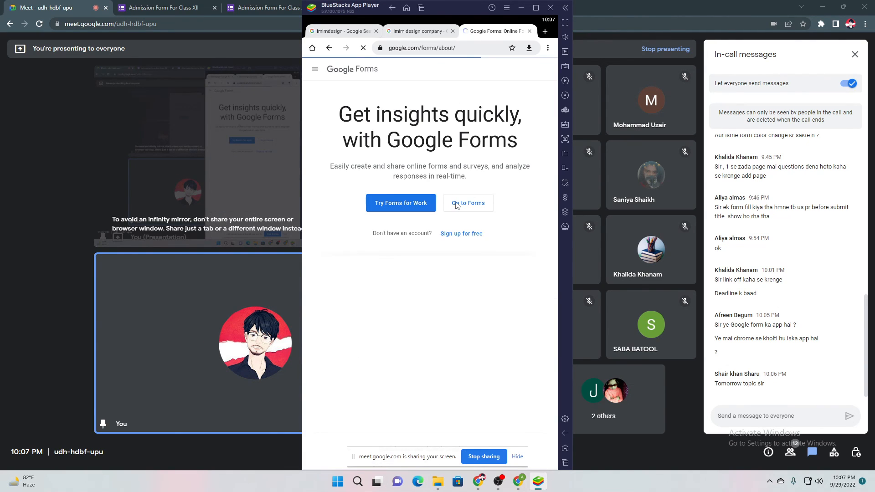
pyautogui.click(461, 208)
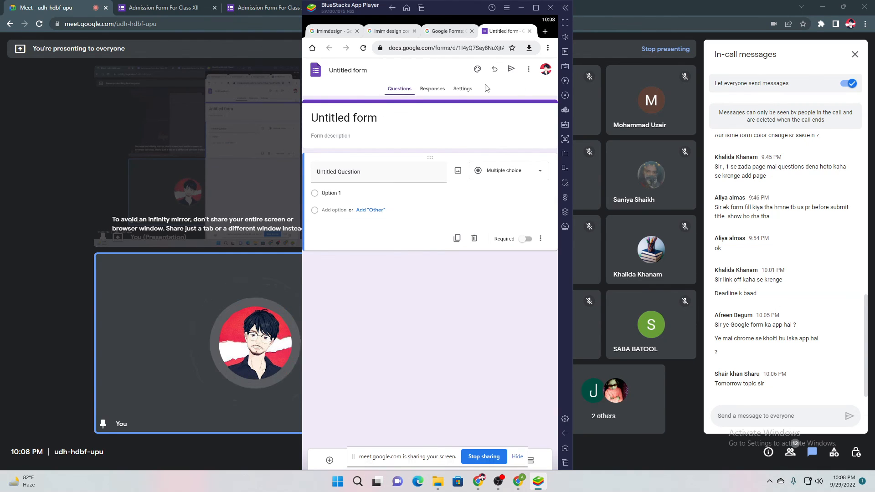
# Name the form 'Admission Form' and set its header title to 'Admission Form Class XII'
pyautogui.doubleClick(350, 73)
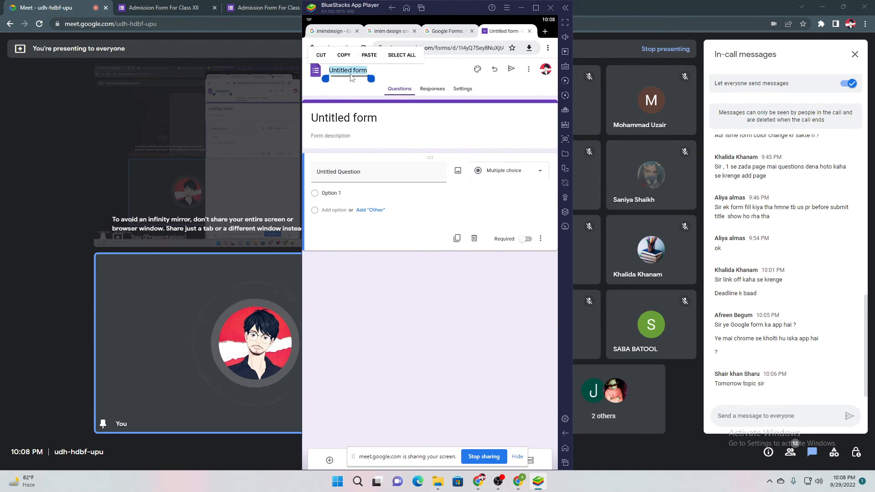
pyautogui.write('Adm')
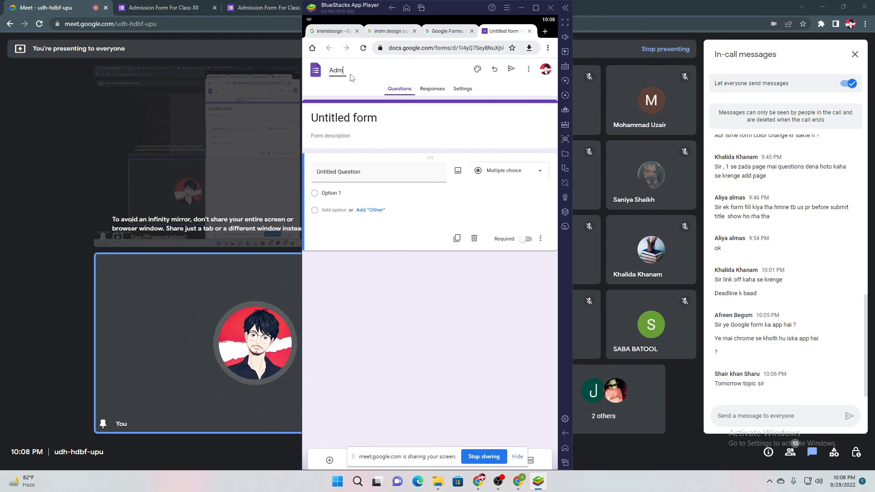
pyautogui.write('ission Form')
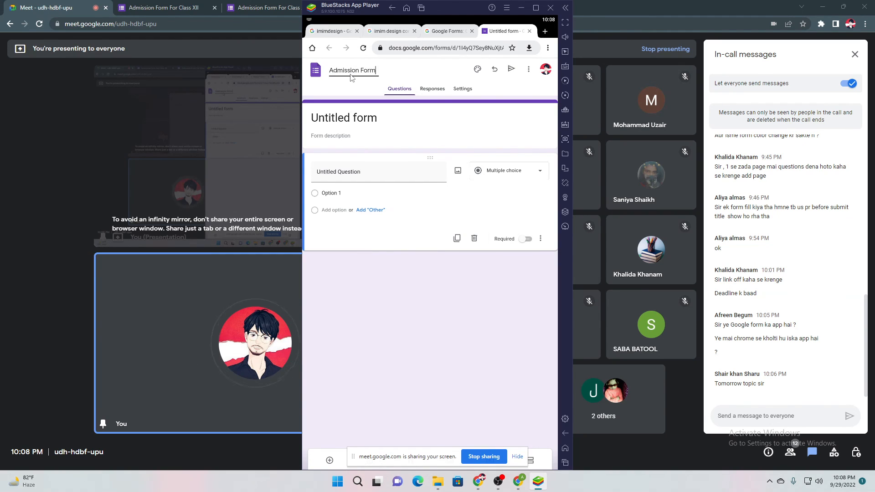
pyautogui.click(340, 121)
pyautogui.write('F')
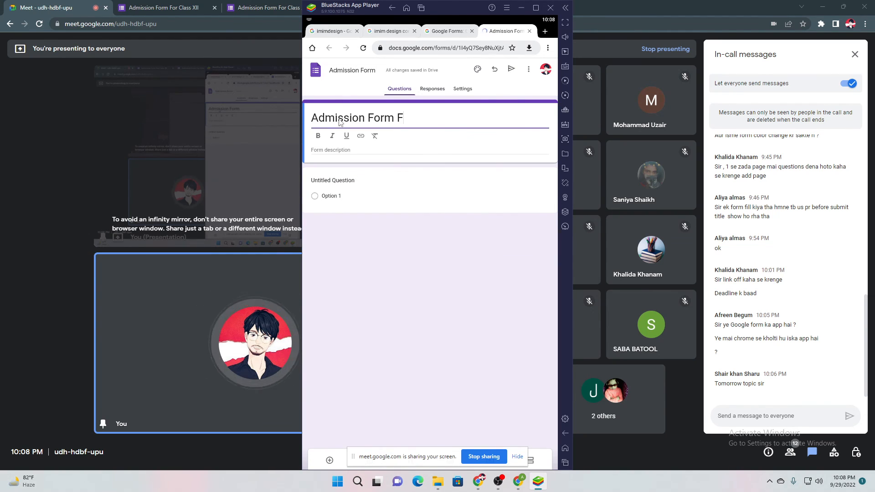
pyautogui.write('or')
pyautogui.press('BackSpace')
pyautogui.press('BackSpace')
pyautogui.press('BackSpace')
pyautogui.press('BackSpace')
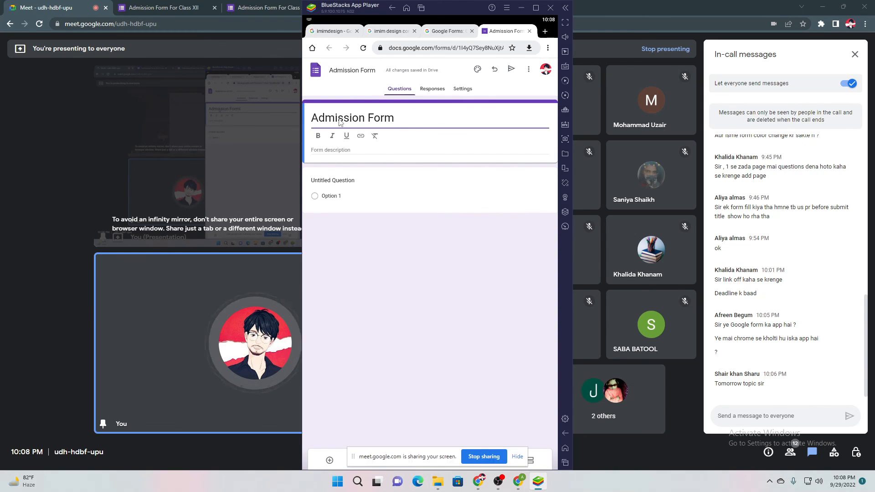
pyautogui.write('Class ')
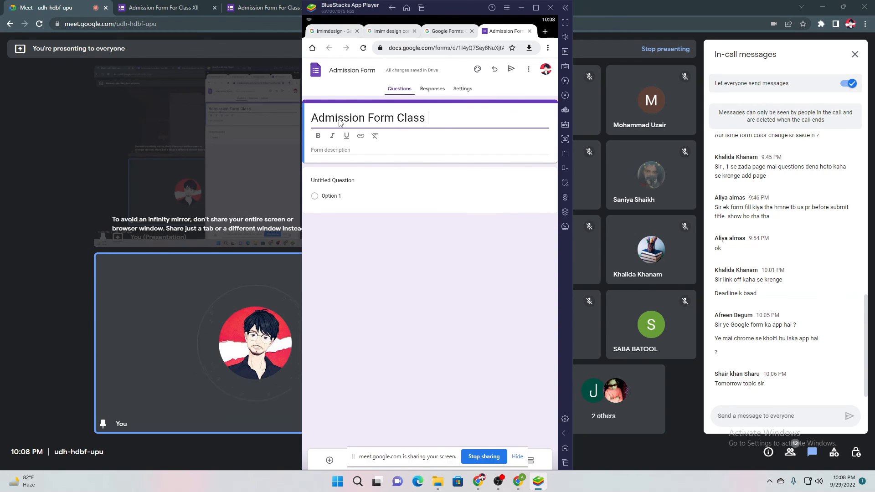
pyautogui.write('XII')
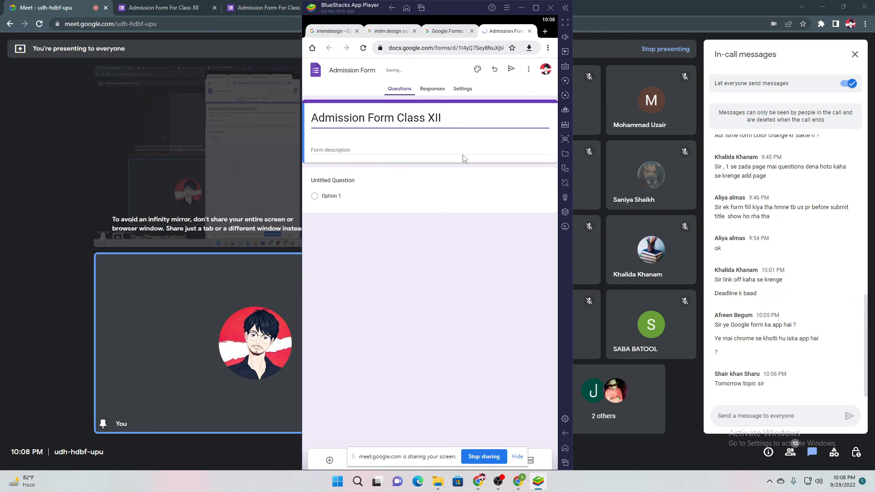
pyautogui.click(465, 160)
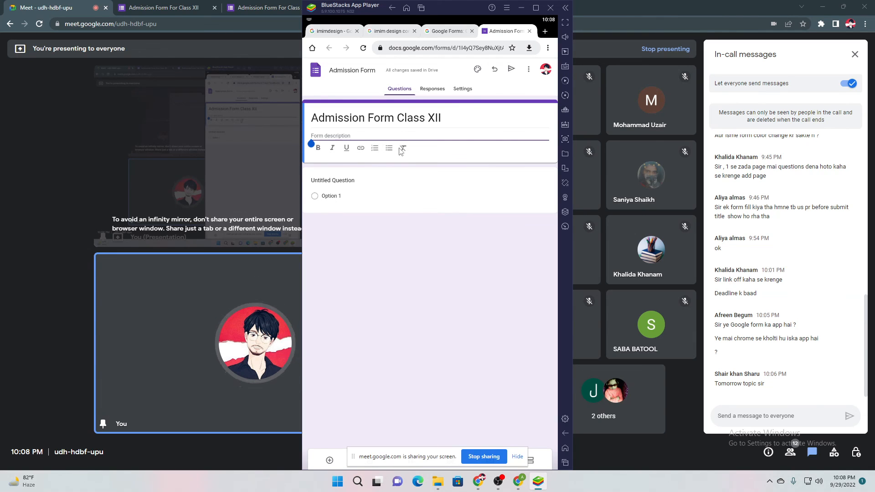
# Look through the form's and the first question's extra options menus
pyautogui.click(333, 175)
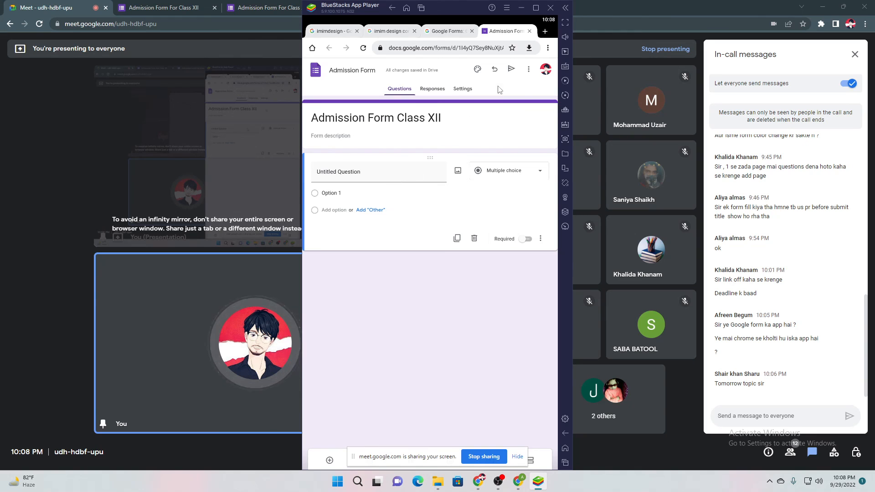
pyautogui.click(529, 69)
pyautogui.click(442, 282)
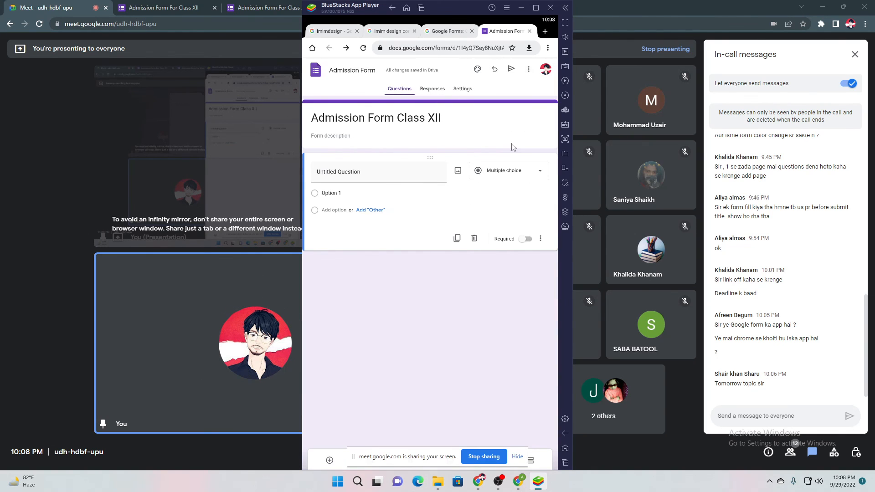
pyautogui.click(529, 69)
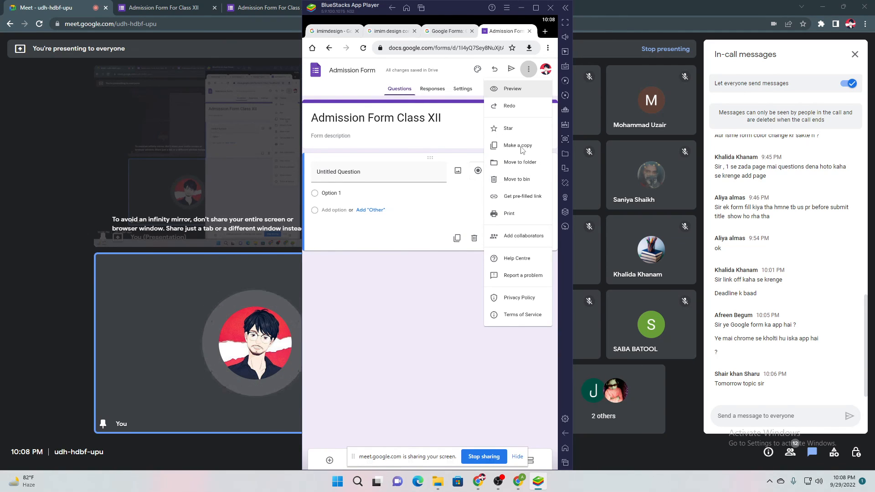
pyautogui.click(436, 271)
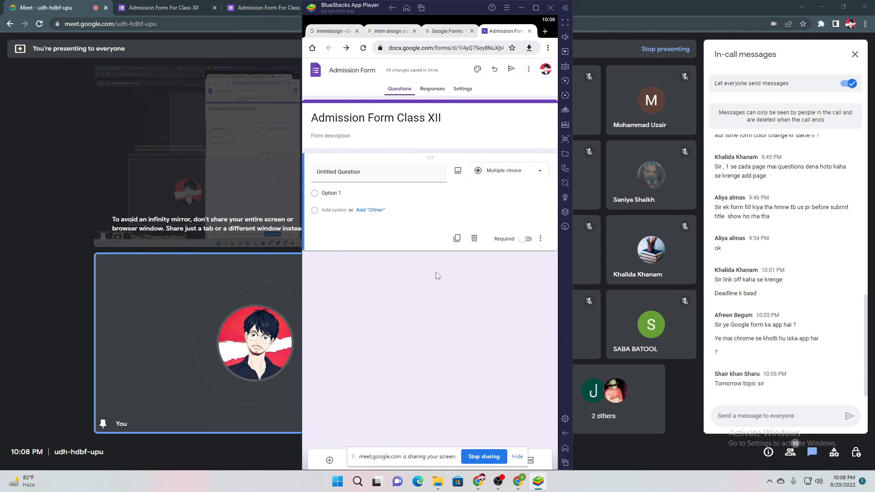
pyautogui.click(541, 239)
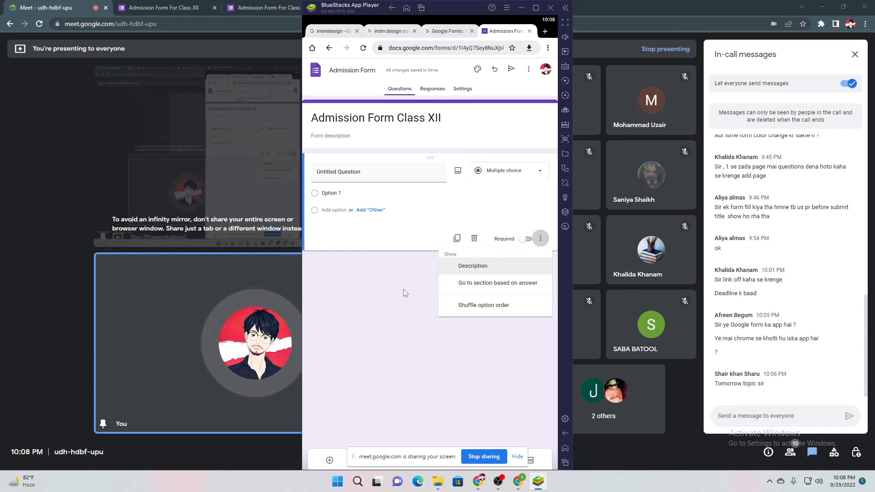
pyautogui.click(404, 289)
pyautogui.click(540, 239)
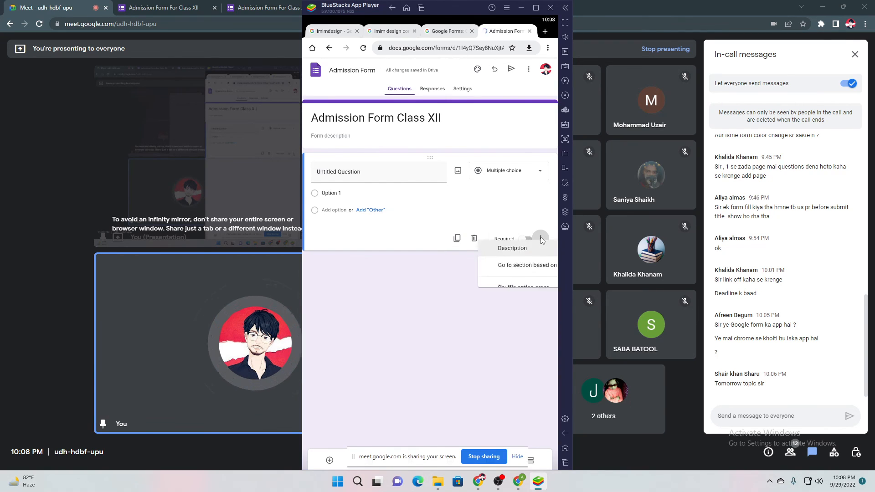
# Add the form description 'This is description'
pyautogui.click(344, 173)
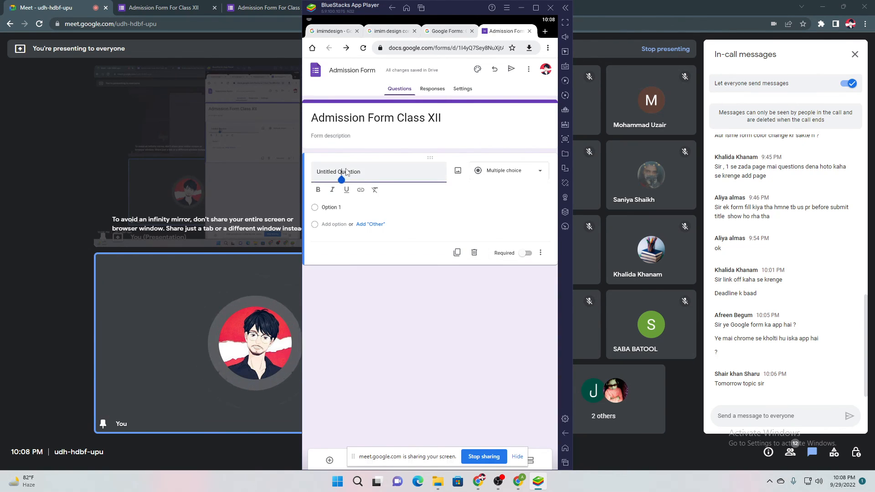
pyautogui.click(335, 136)
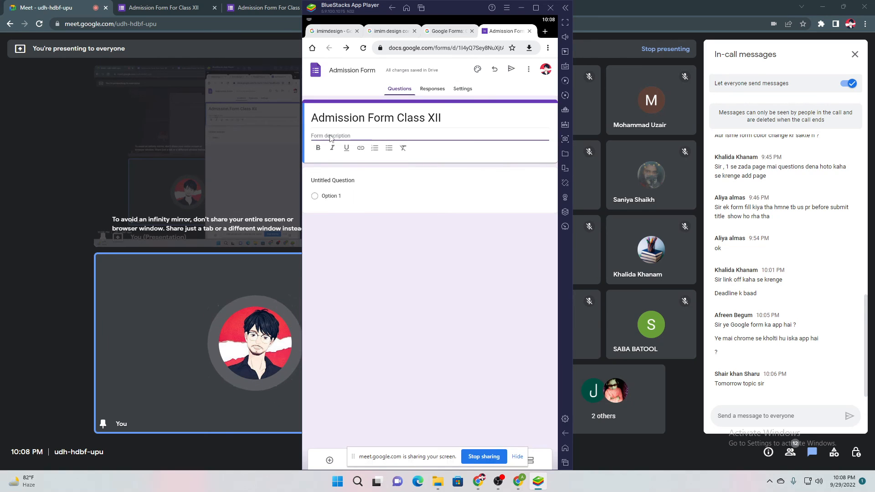
pyautogui.write('This is desc')
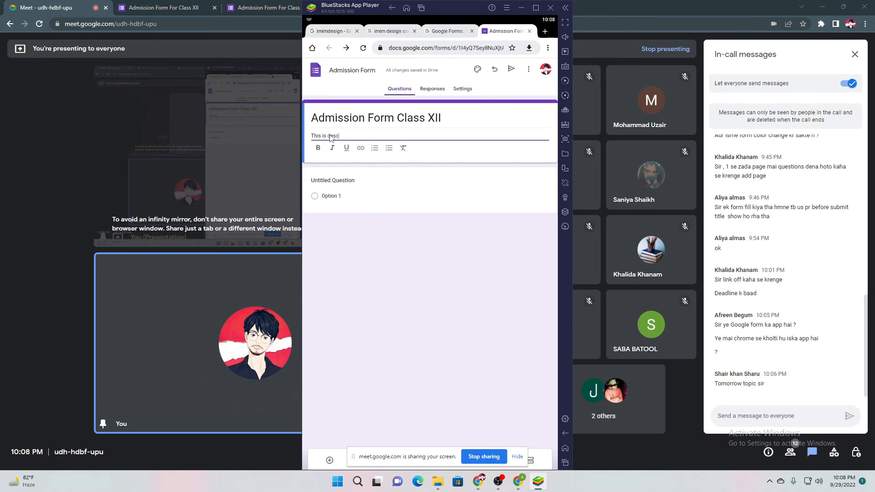
pyautogui.write('ription')
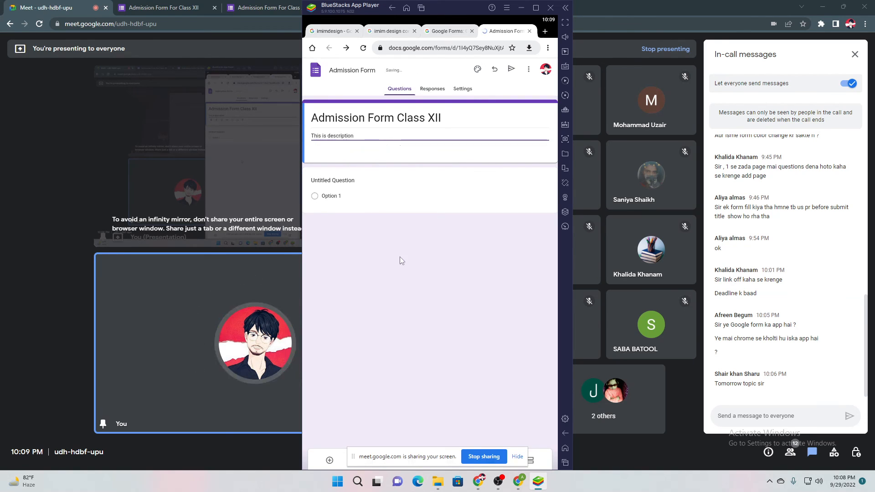
pyautogui.click(401, 256)
# Retitle the first question from 'Untitled Question' to 'Enter your name'
pyautogui.click(331, 170)
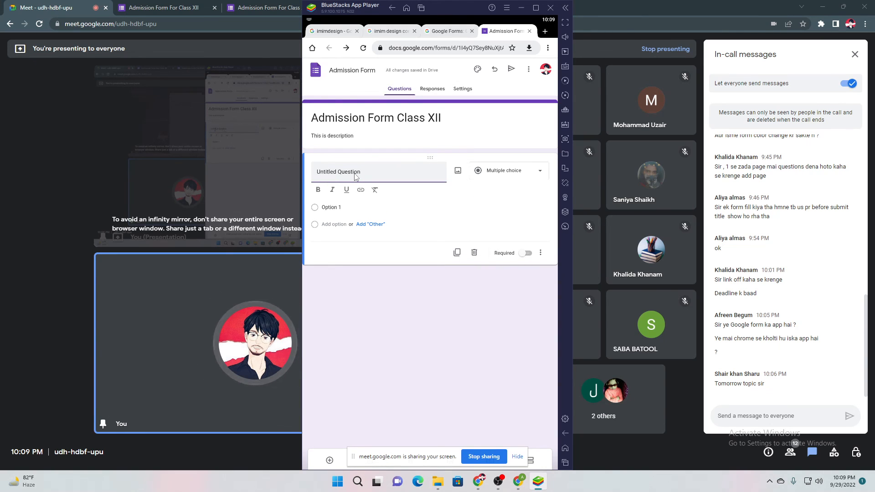
pyautogui.click(354, 175)
pyautogui.write('Enter ')
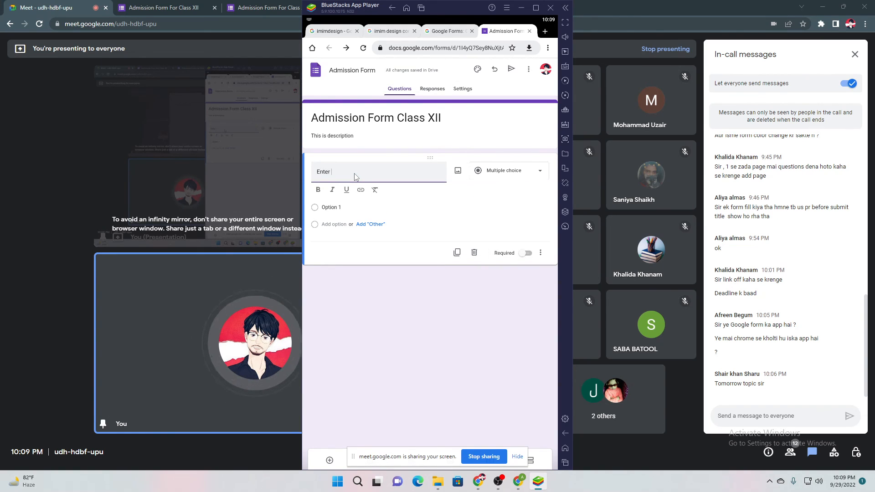
pyautogui.write('your name')
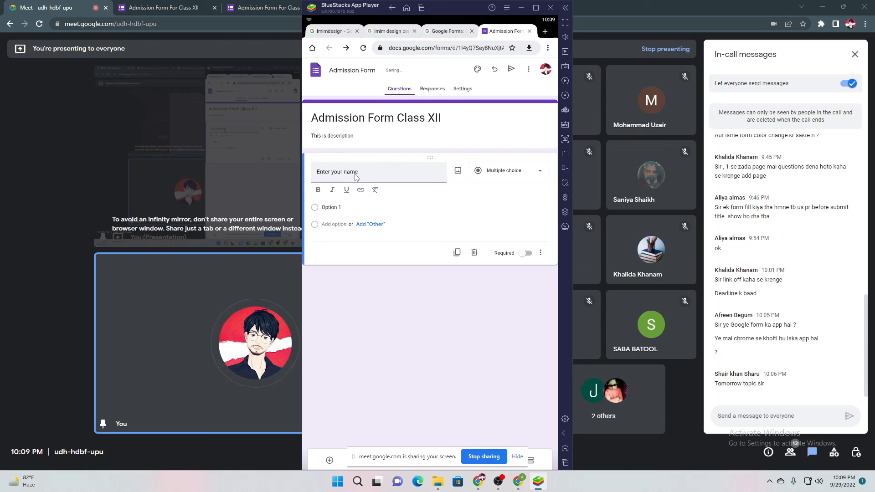
pyautogui.click(392, 275)
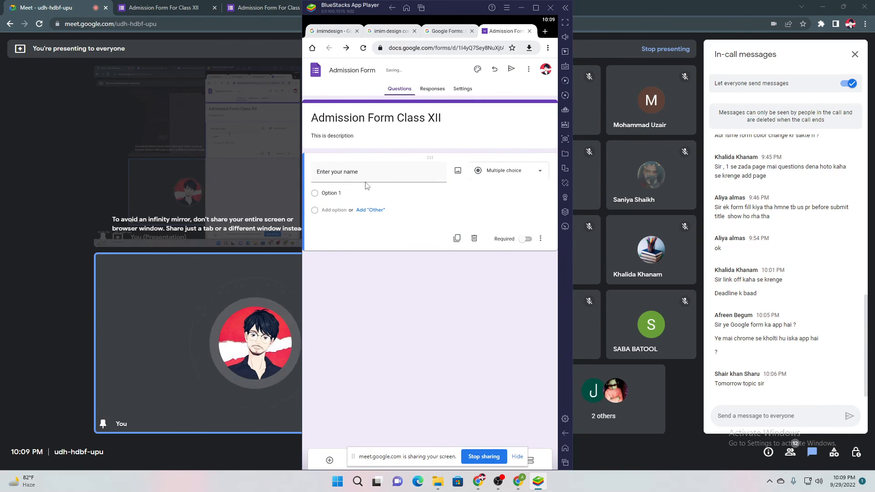
# Mark 'Enter your name' required and give it the description 'Enter your full name only.'
pyautogui.click(526, 238)
pyautogui.click(541, 238)
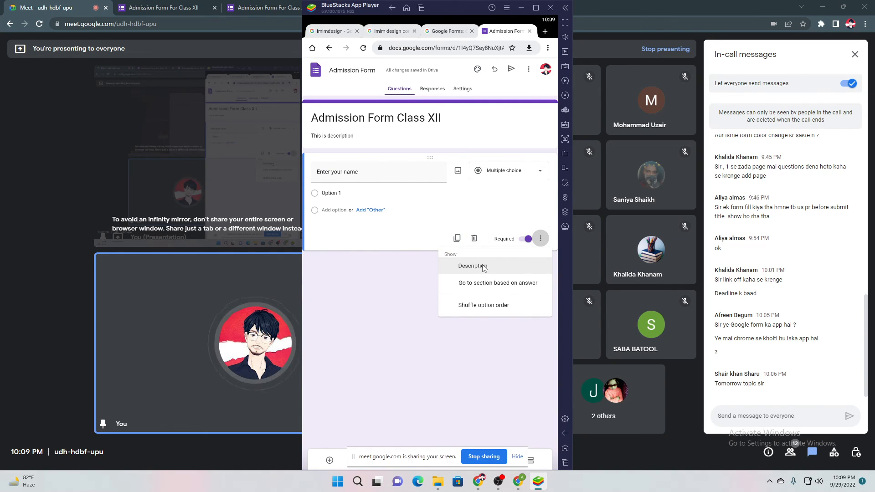
pyautogui.click(487, 270)
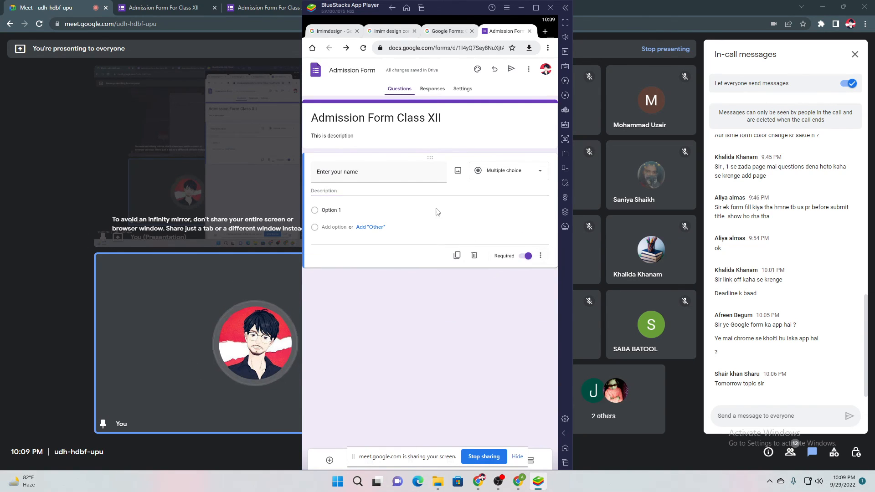
pyautogui.click(334, 194)
pyautogui.write('E')
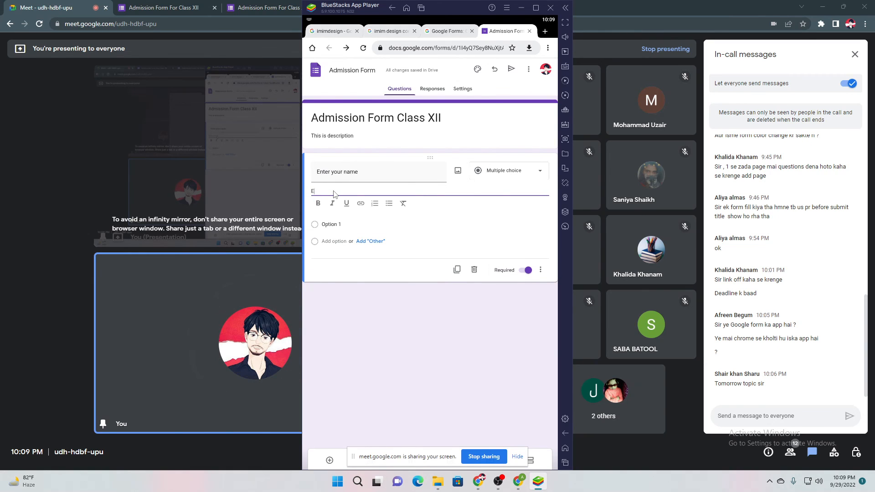
pyautogui.write('nter your full name only.')
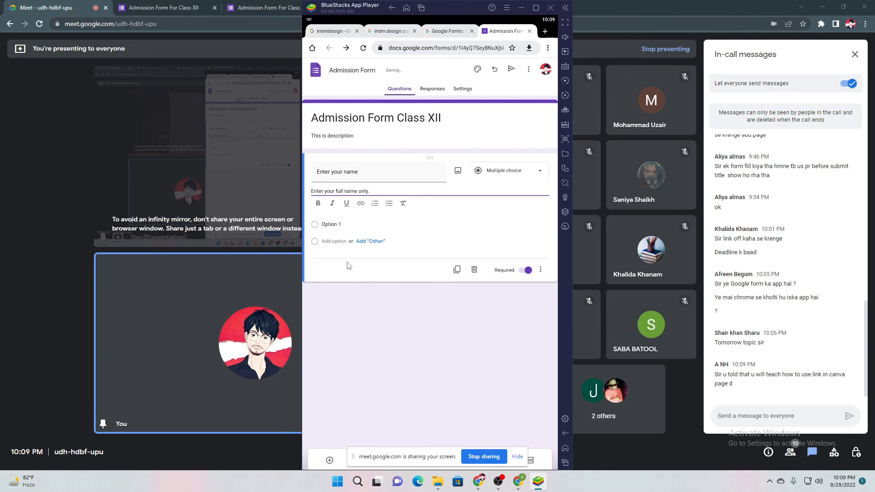
pyautogui.click(359, 308)
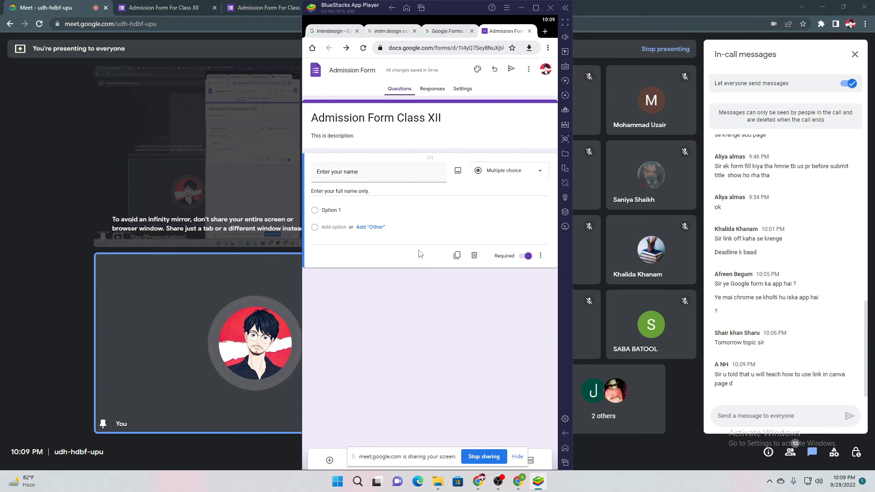
pyautogui.moveTo(415, 464); pyautogui.dragTo(183, 468)
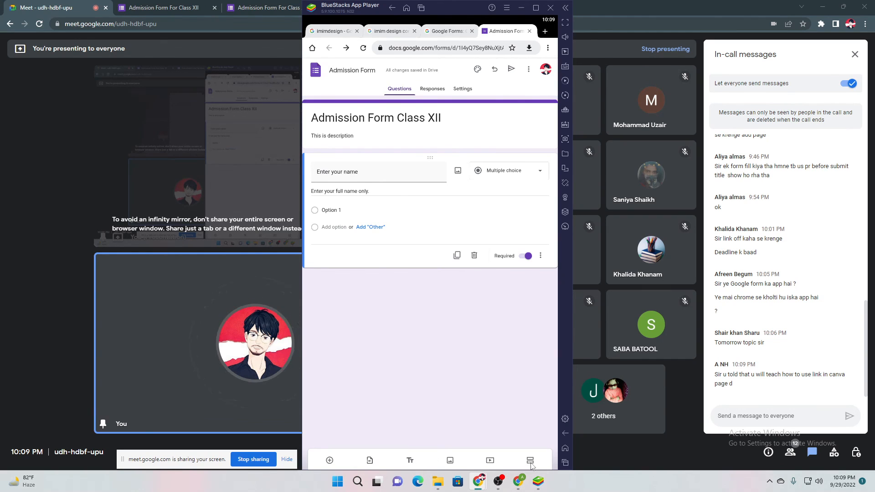
# Add a required Short answer question titled 'New question' below 'Enter your name'
pyautogui.click(330, 461)
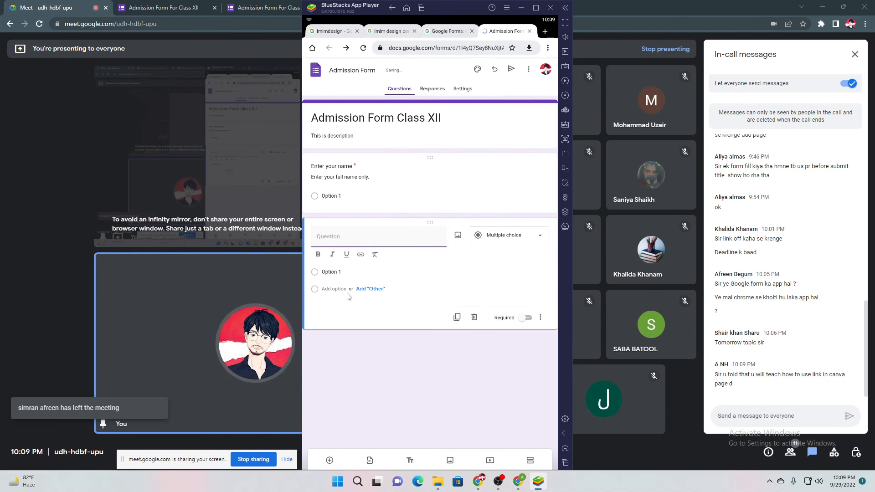
pyautogui.write('New suestion')
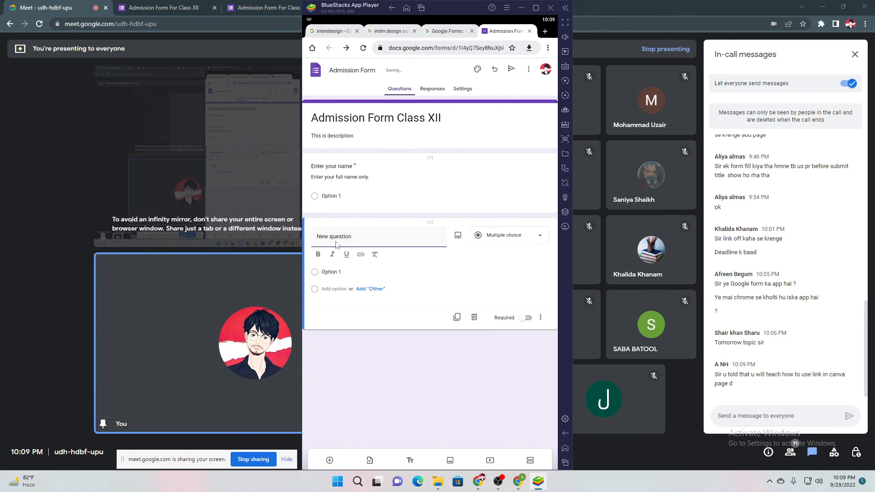
pyautogui.click(489, 243)
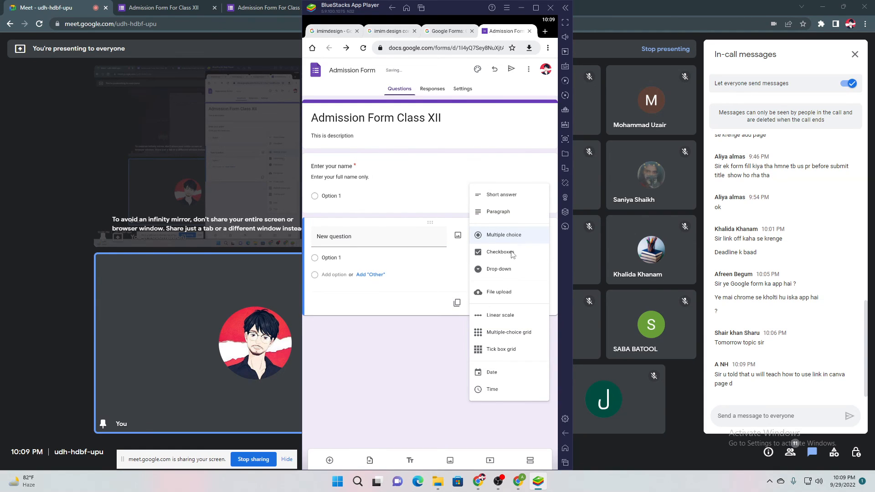
pyautogui.click(501, 197)
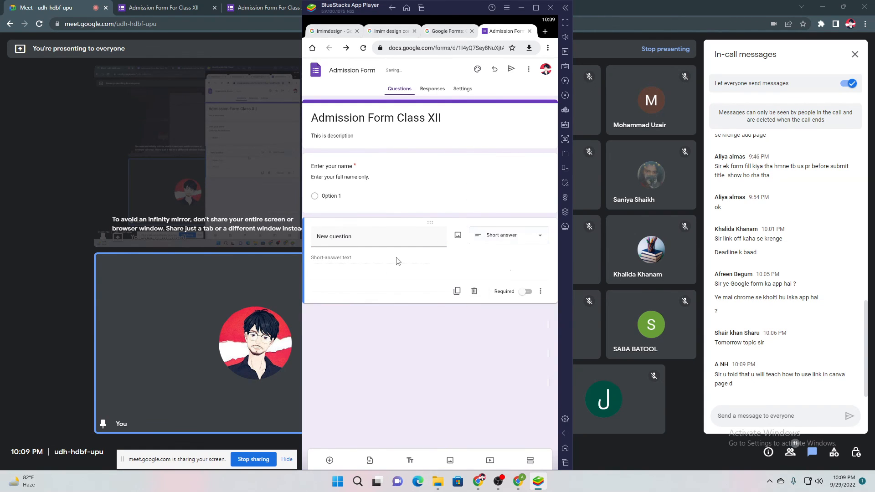
pyautogui.click(364, 239)
pyautogui.click(339, 269)
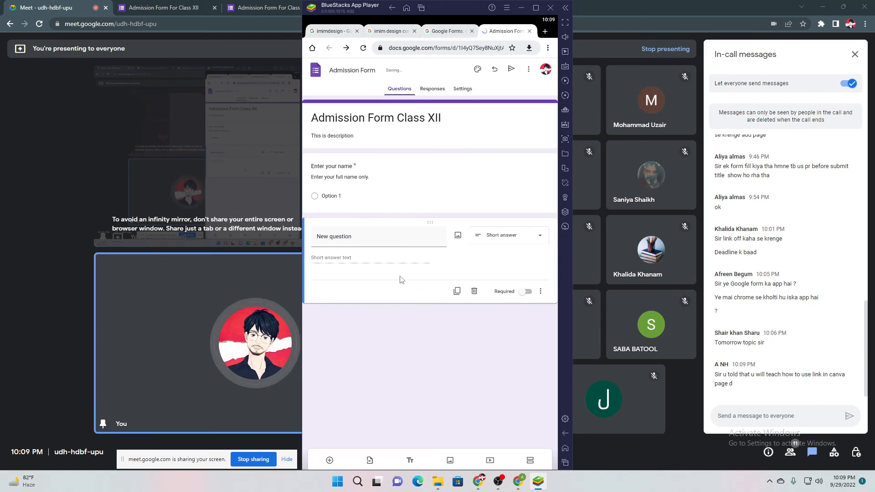
pyautogui.click(526, 292)
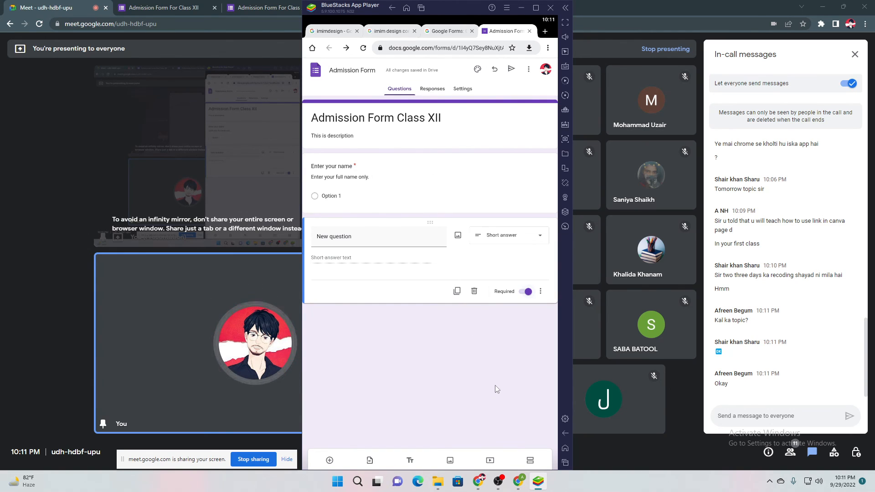
# Close both Admission Form For Class XII tabs in Chrome's Meet window, then return to BlueStacks
pyautogui.moveTo(479, 482)
pyautogui.click(457, 436)
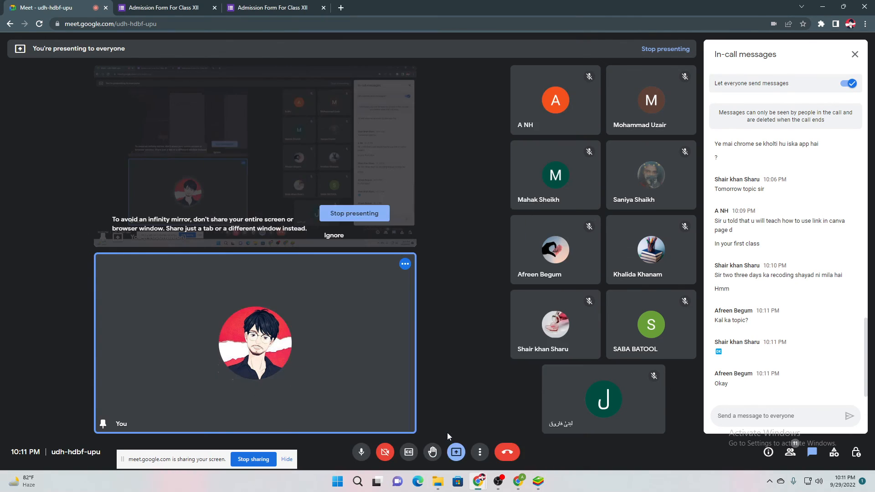
pyautogui.click(316, 12)
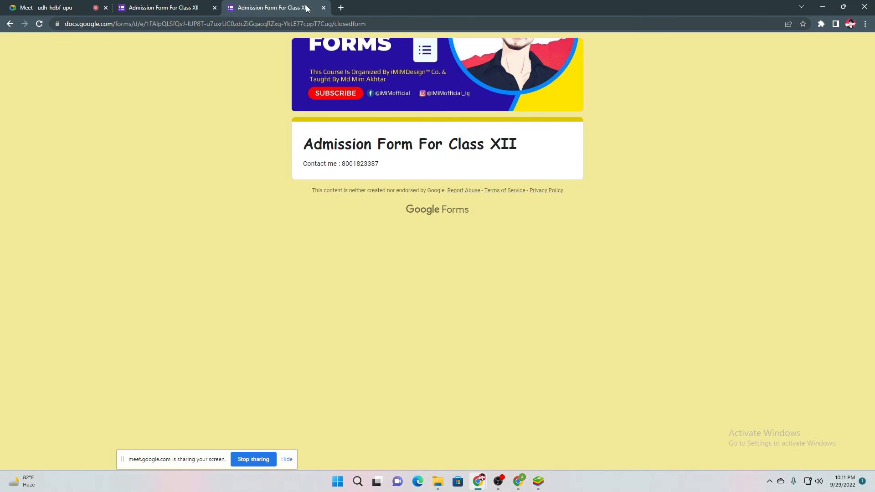
pyautogui.click(323, 8)
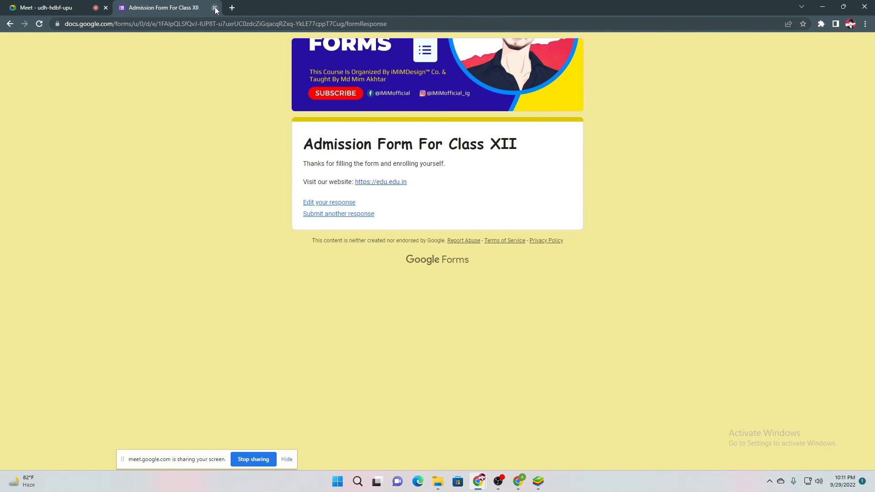
pyautogui.click(214, 7)
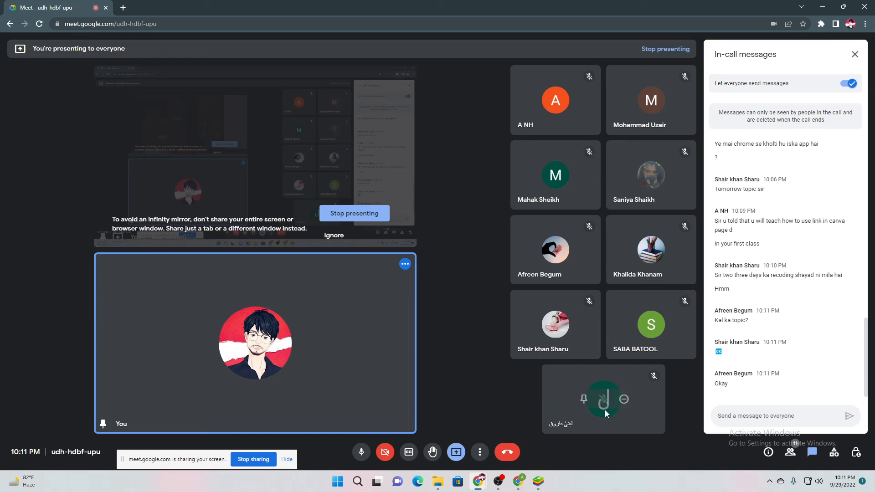
pyautogui.click(538, 481)
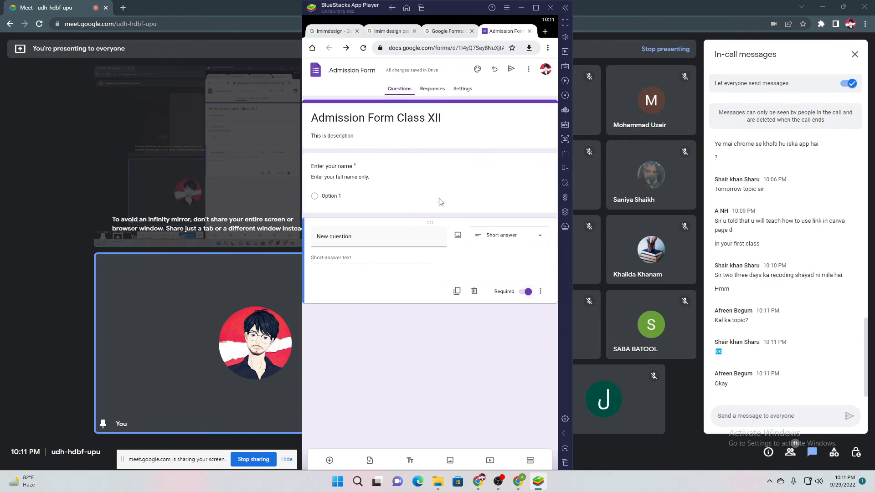
# Close the Google Forms and two imim design search tabs, then leave for Google Forms home
pyautogui.click(472, 31)
pyautogui.click(453, 31)
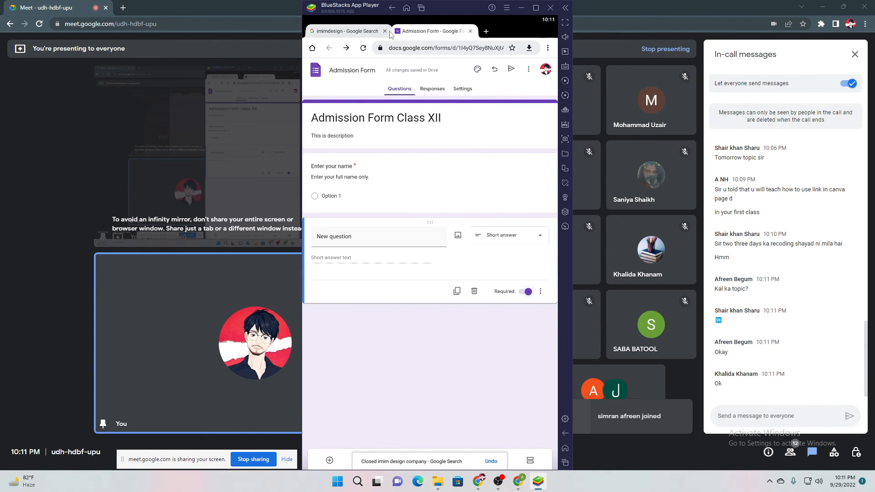
pyautogui.click(385, 31)
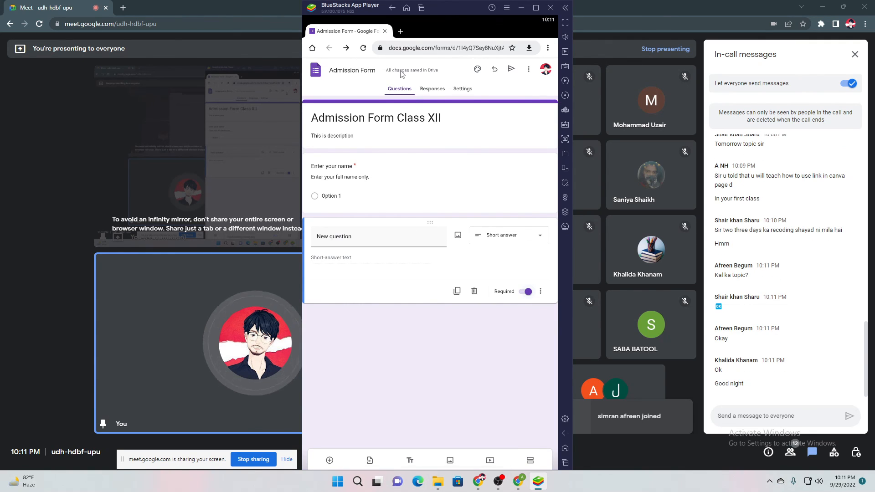
pyautogui.click(315, 71)
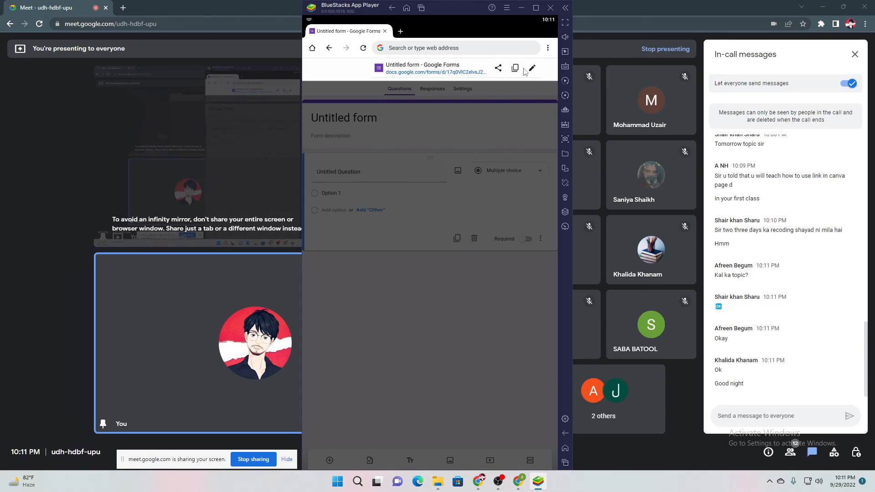
# Trim the address to docs.google.com/forms and load it to get a blank Untitled form
pyautogui.click(531, 71)
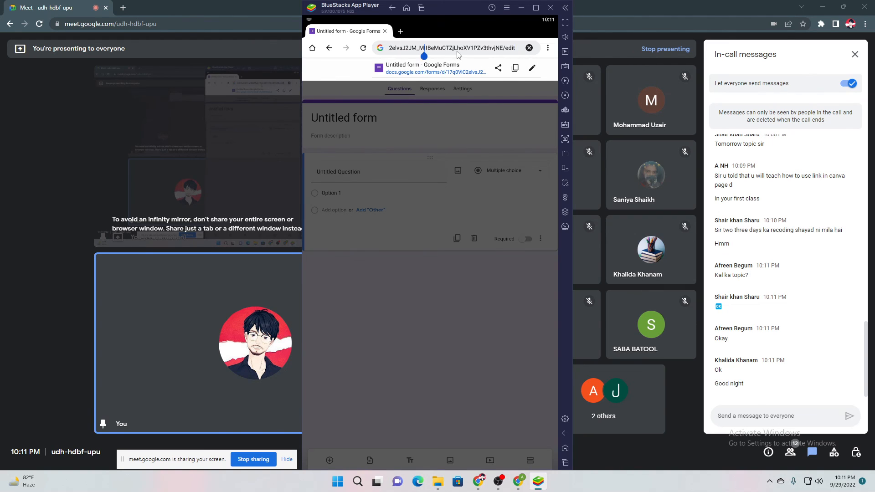
pyautogui.press('BackSpace')
pyautogui.press('BackSpace')
pyautogui.press('BackSpace')
pyautogui.press('BackSpace')
pyautogui.press('BackSpace')
pyautogui.press('BackSpace')
pyautogui.press('BackSpace')
pyautogui.press('BackSpace')
pyautogui.press('BackSpace')
pyautogui.press('BackSpace')
pyautogui.press('BackSpace')
pyautogui.press('BackSpace')
pyautogui.press('BackSpace')
pyautogui.press('BackSpace')
pyautogui.press('BackSpace')
pyautogui.press('BackSpace')
pyautogui.press('BackSpace')
pyautogui.press('BackSpace')
pyautogui.press('BackSpace')
pyautogui.press('BackSpace')
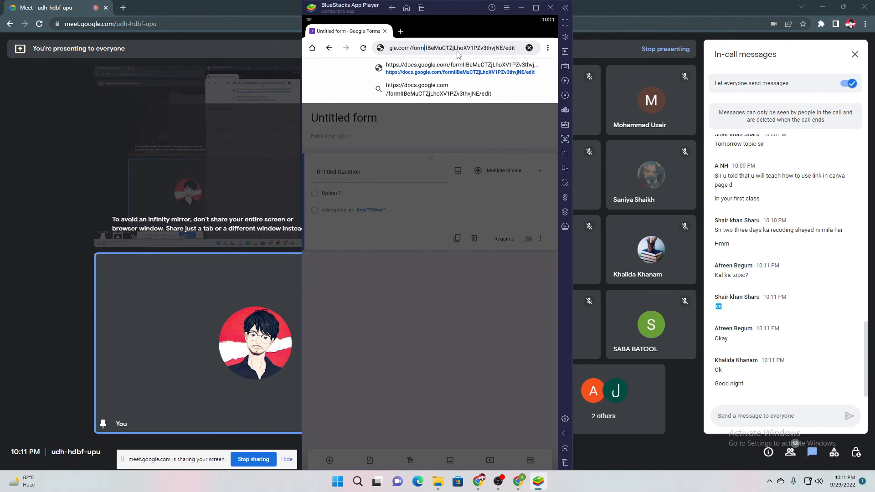
pyautogui.click(528, 47)
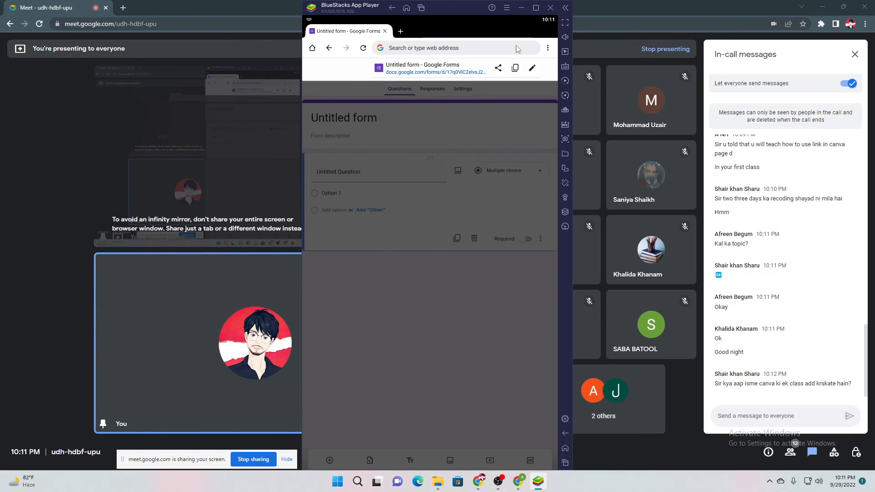
pyautogui.click(532, 69)
pyautogui.press('BackSpace')
pyautogui.press('BackSpace')
pyautogui.press('BackSpace')
pyautogui.press('BackSpace')
pyautogui.press('BackSpace')
pyautogui.press('BackSpace')
pyautogui.press('BackSpace')
pyautogui.press('BackSpace')
pyautogui.press('BackSpace')
pyautogui.press('BackSpace')
pyautogui.press('BackSpace')
pyautogui.press('BackSpace')
pyautogui.press('BackSpace')
pyautogui.press('BackSpace')
pyautogui.press('BackSpace')
pyautogui.press('BackSpace')
pyautogui.press('BackSpace')
pyautogui.press('BackSpace')
pyautogui.press('BackSpace')
pyautogui.press('BackSpace')
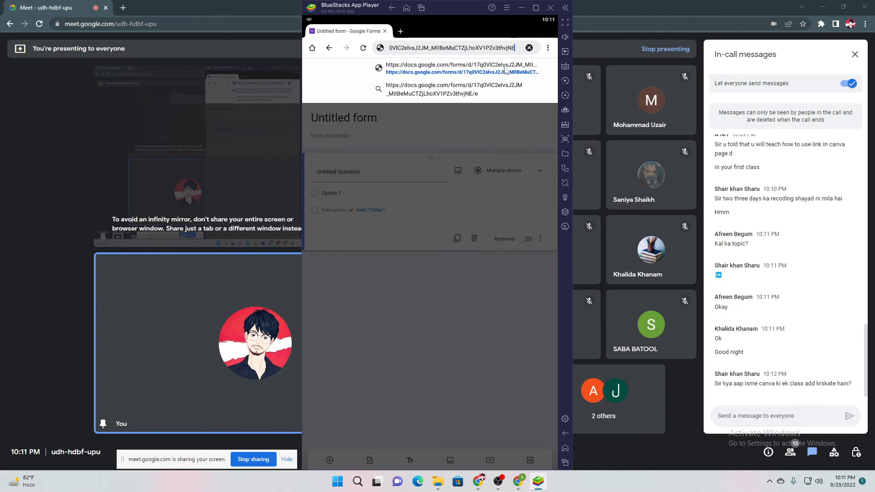
pyautogui.press('BackSpace')
pyautogui.press('BackSpace')
pyautogui.press('BackSpace')
pyautogui.press('BackSpace')
pyautogui.press('BackSpace')
pyautogui.press('BackSpace')
pyautogui.press('BackSpace')
pyautogui.press('BackSpace')
pyautogui.press('BackSpace')
pyautogui.press('BackSpace')
pyautogui.press('BackSpace')
pyautogui.press('BackSpace')
pyautogui.press('BackSpace')
pyautogui.press('BackSpace')
pyautogui.press('BackSpace')
pyautogui.press('BackSpace')
pyautogui.press('BackSpace')
pyautogui.press('BackSpace')
pyautogui.press('BackSpace')
pyautogui.press('BackSpace')
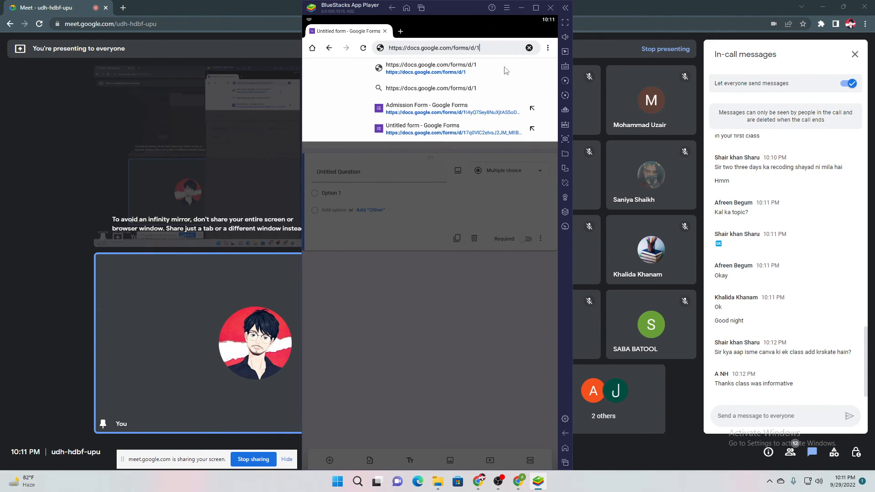
pyautogui.press('Return')
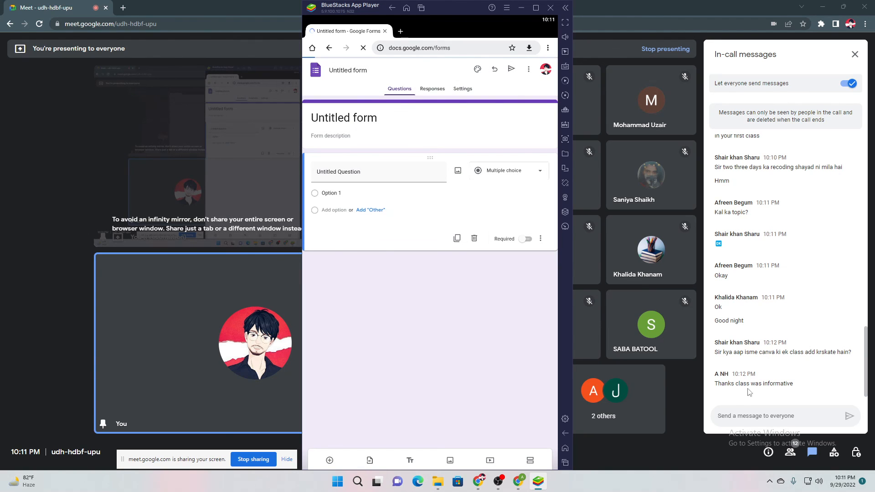
pyautogui.moveTo(754, 352); pyautogui.dragTo(828, 351)
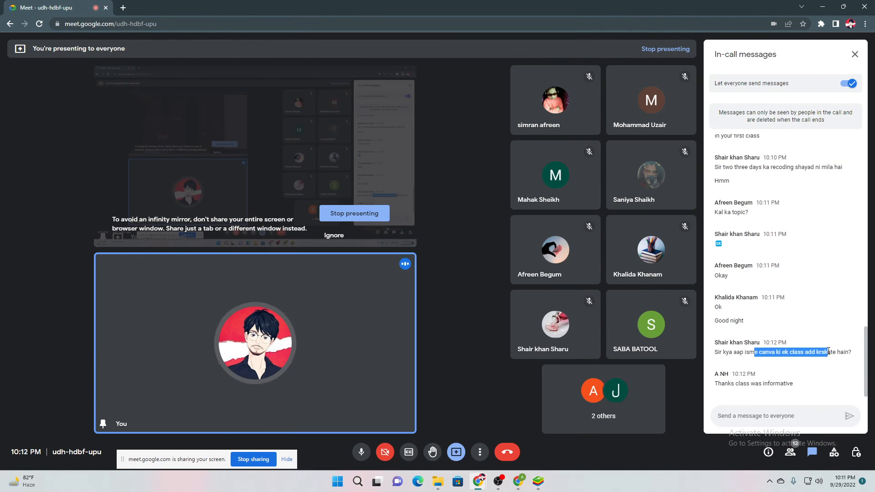
# Close every form, spreadsheet, help and mail tab in the second Chrome window, plus the thumbnail window
pyautogui.click(832, 353)
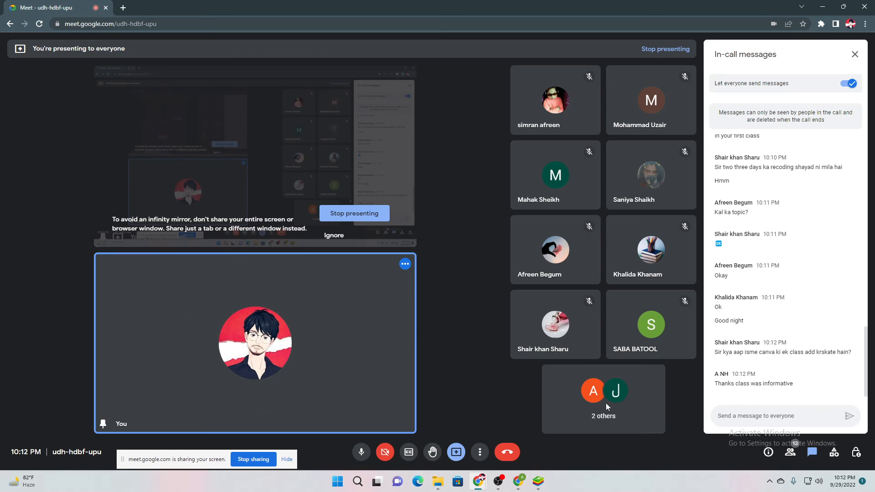
pyautogui.click(524, 482)
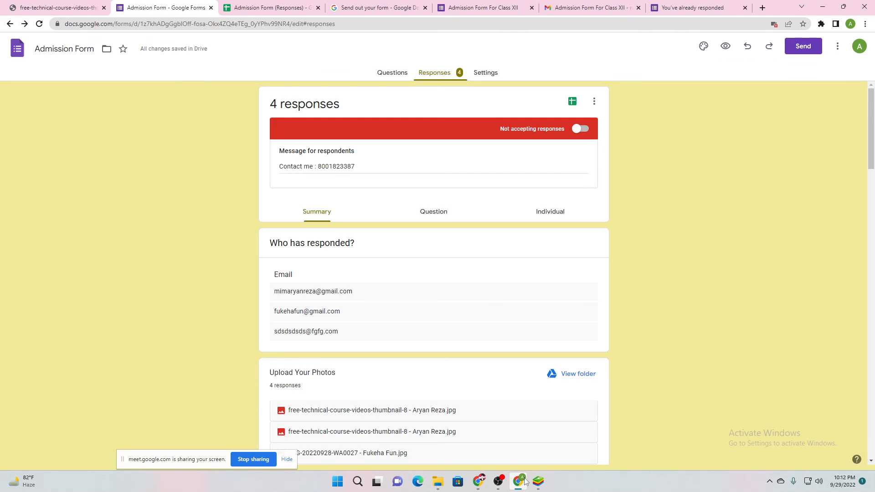
pyautogui.click(318, 7)
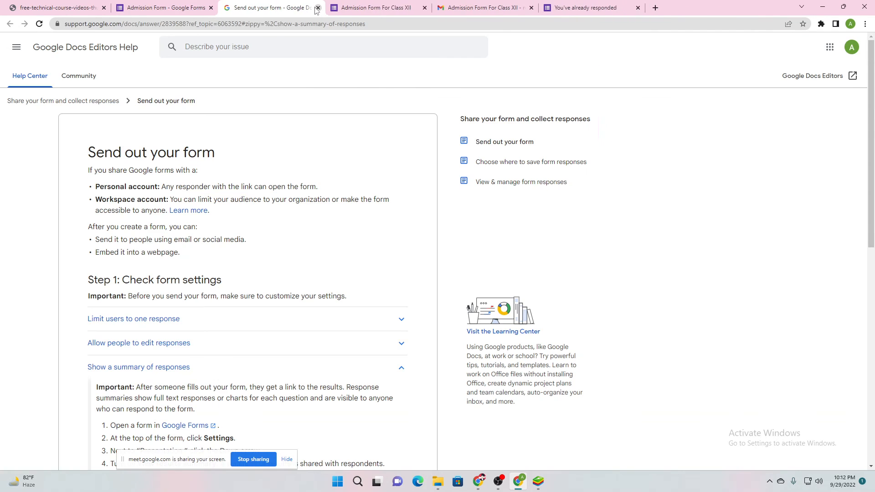
pyautogui.click(318, 8)
pyautogui.click(318, 8)
pyautogui.click(319, 8)
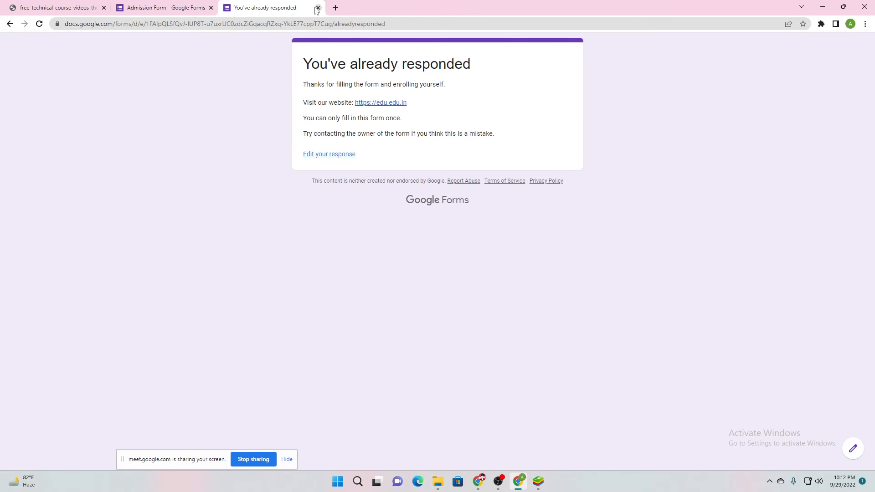
pyautogui.click(319, 7)
pyautogui.click(214, 8)
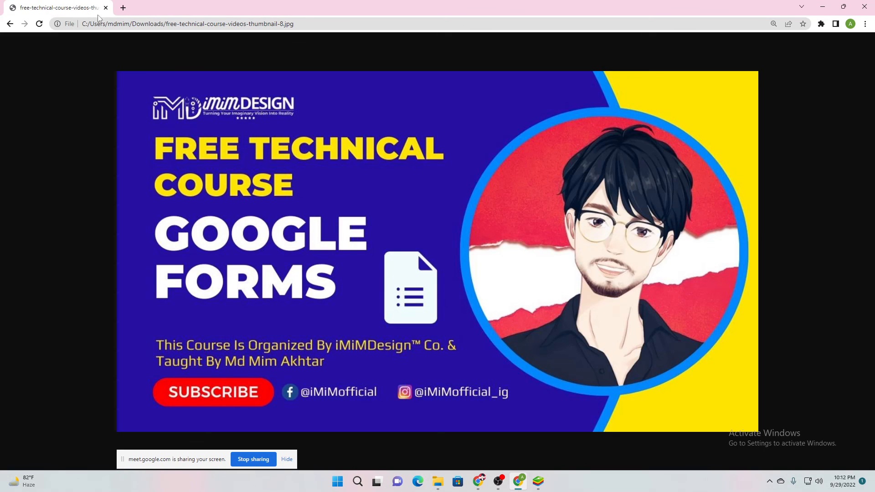
pyautogui.click(864, 6)
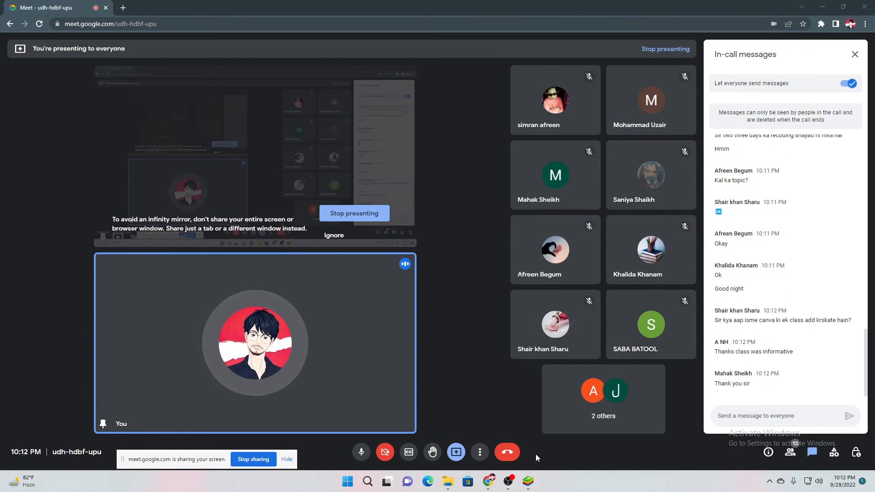
# Shut down the BlueStacks emulator, confirming Close, leaving only the Meet call
pyautogui.moveTo(489, 482)
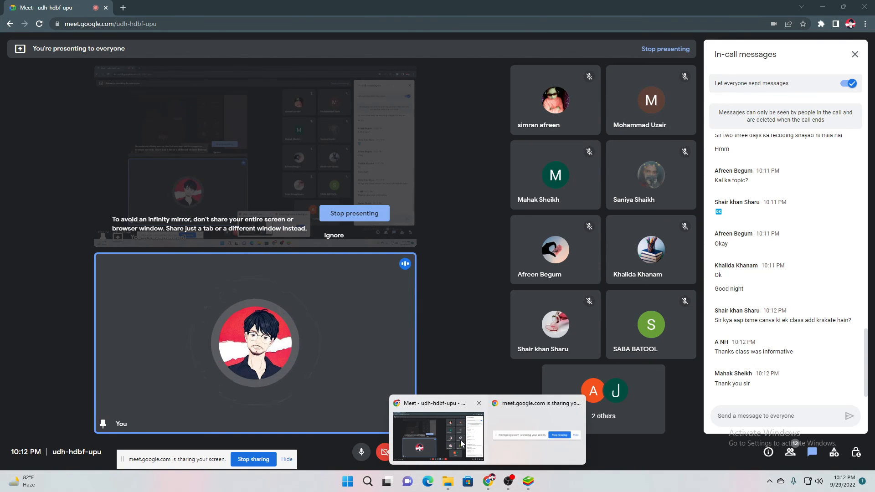
pyautogui.click(462, 443)
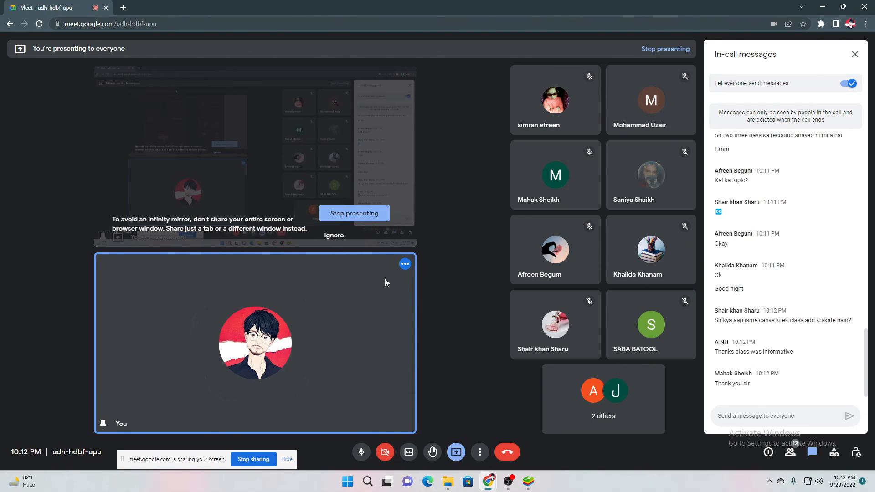
pyautogui.click(528, 482)
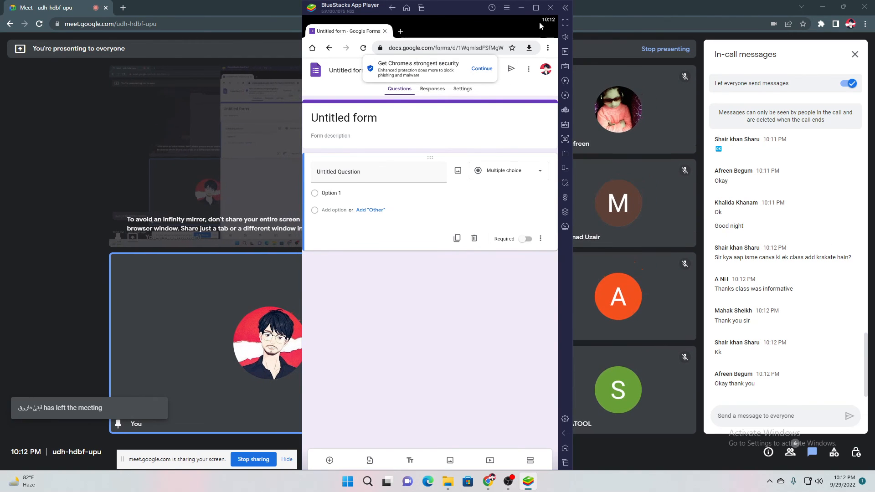
pyautogui.click(551, 8)
pyautogui.click(472, 300)
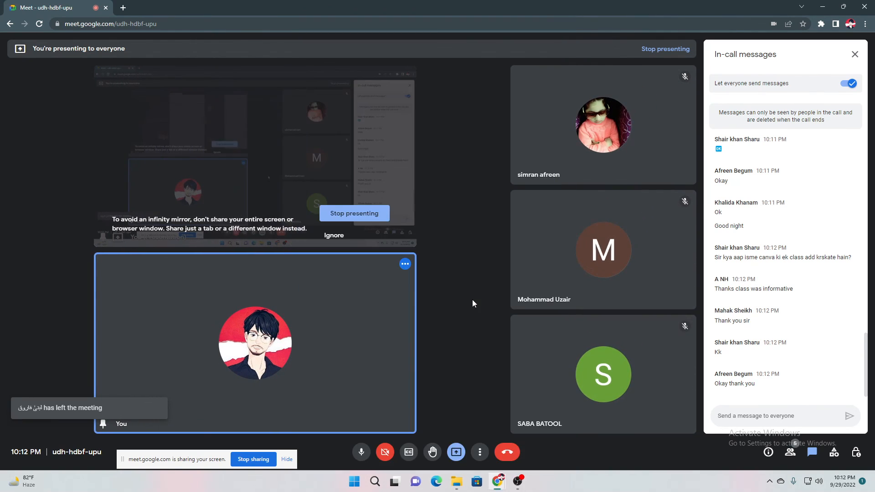